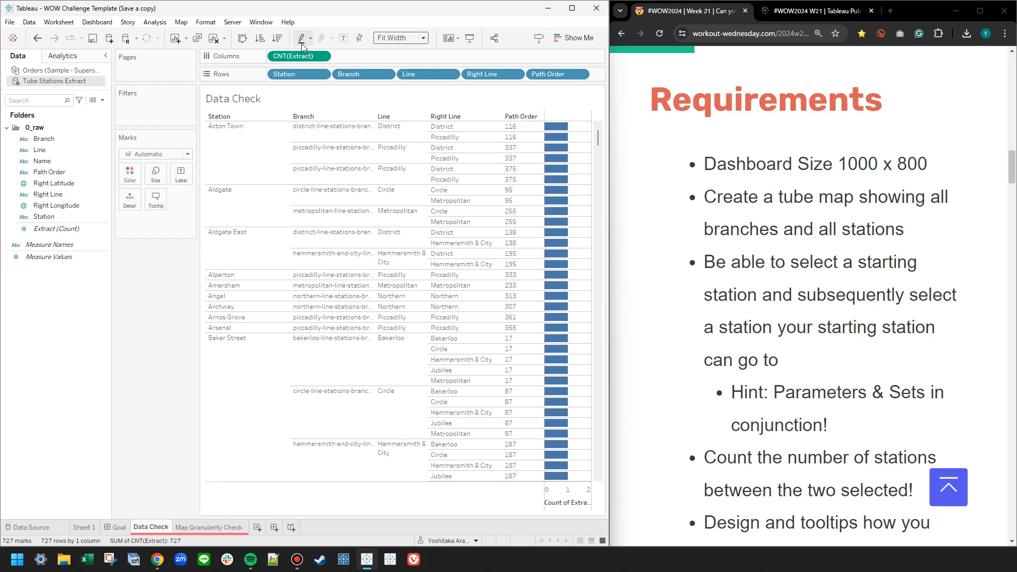
- Show mark labels on the Data Check bars and look at the Map Granularity Check sheet
click(343, 37)
click(208, 528)
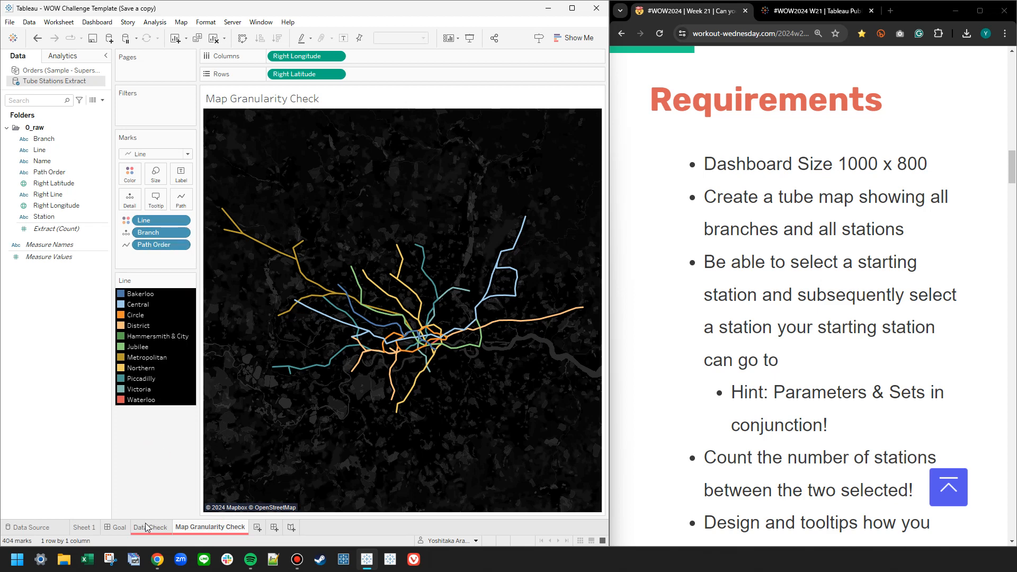
- On Sheet 1, plot the stations with Right Longitude on columns and Right Latitude on rows
click(83, 528)
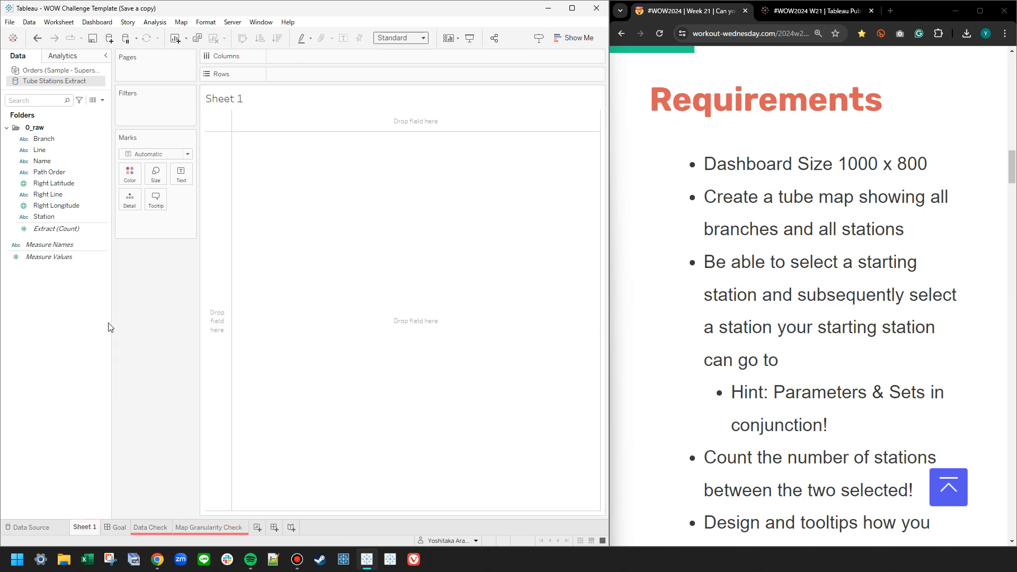
double_click(56, 206)
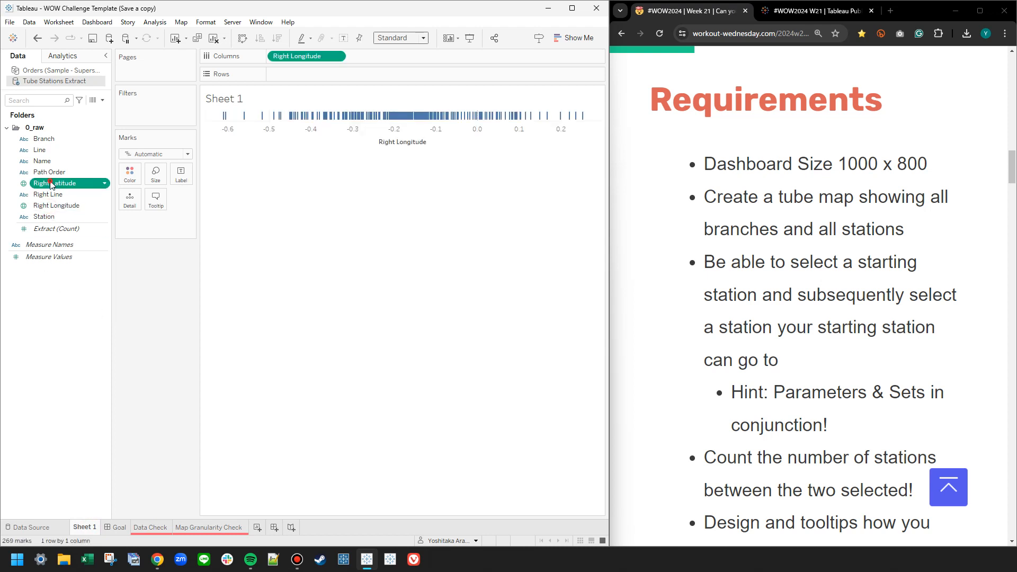
double_click(53, 183)
- Draw the marks as lines, using Path Order for the path and Line for the color
click(150, 153)
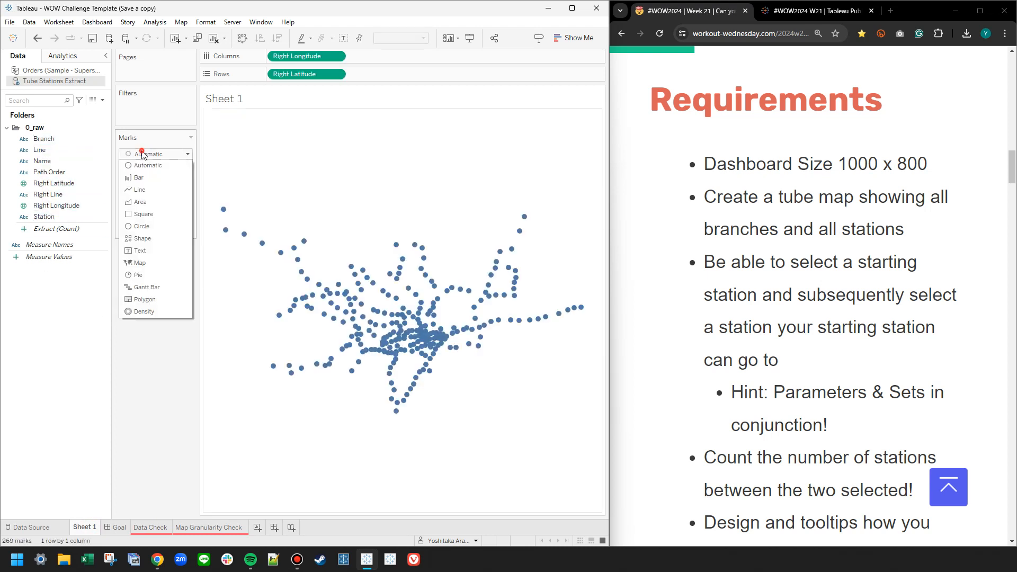
click(139, 190)
drag(49, 173, 181, 200)
drag(39, 150, 129, 173)
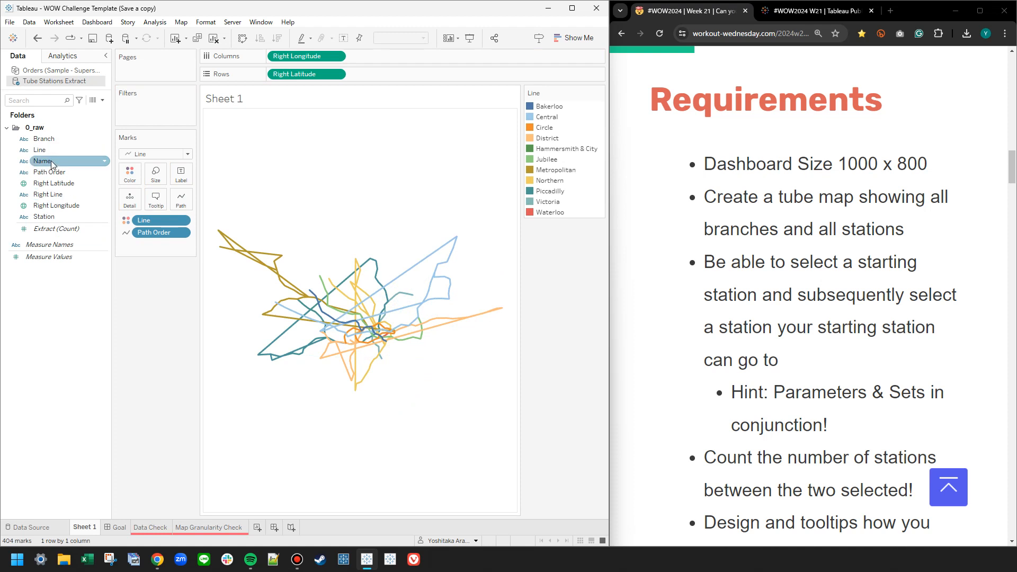
- Split the Sheet 1 lines by Branch as a detail, as on the Map Granularity Check sheet, dropping Name as the detail
drag(52, 163, 130, 200)
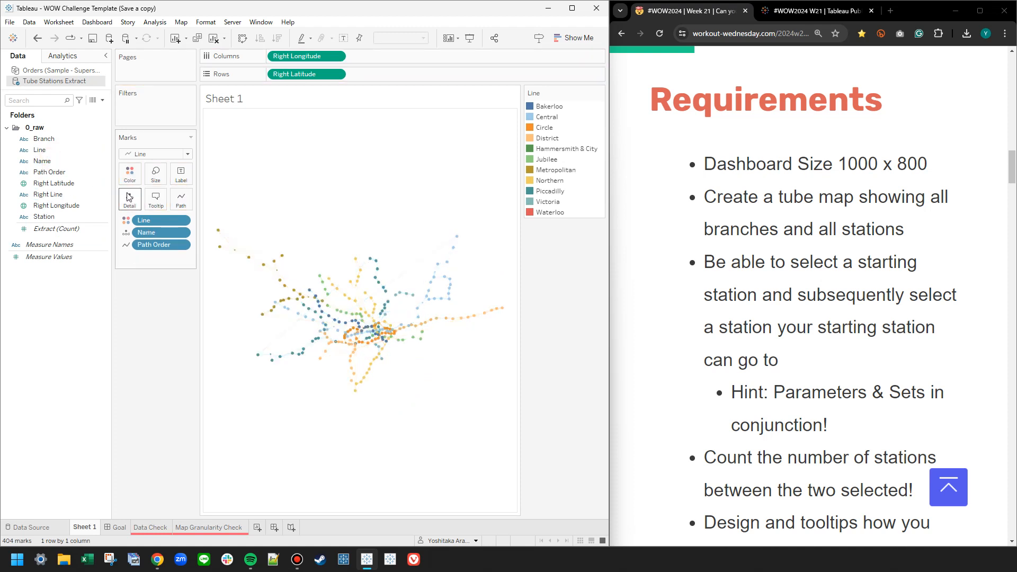
click(37, 38)
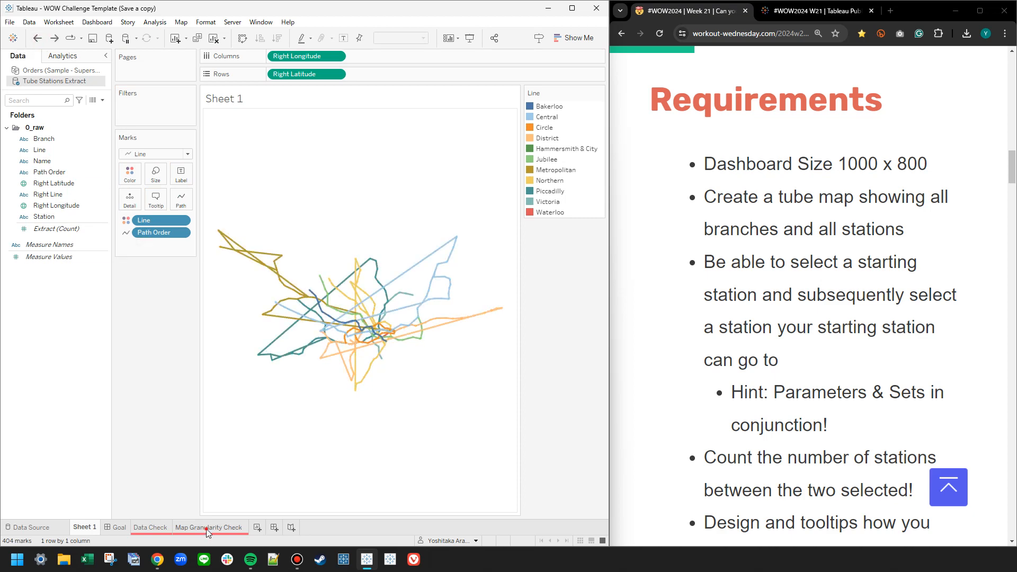
click(208, 527)
click(84, 528)
drag(51, 141, 130, 199)
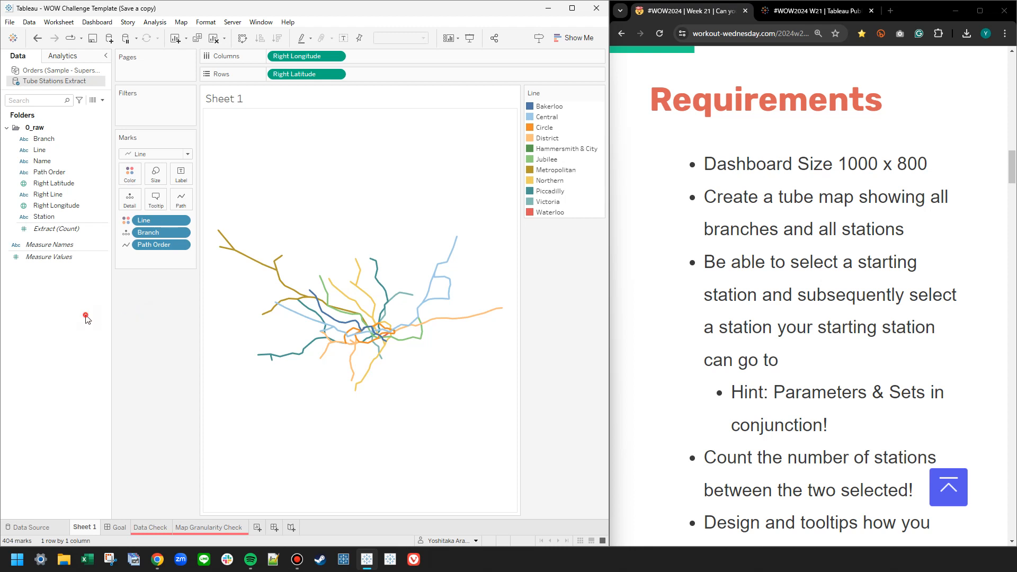
click(62, 301)
right_click(52, 286)
click(38, 286)
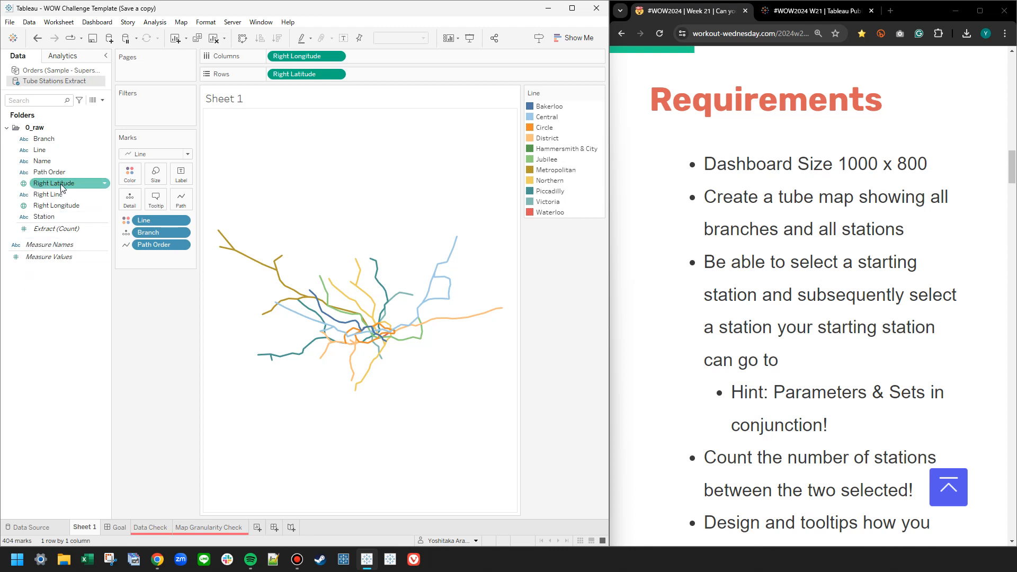
right_click(42, 218)
mouse_move(85, 301)
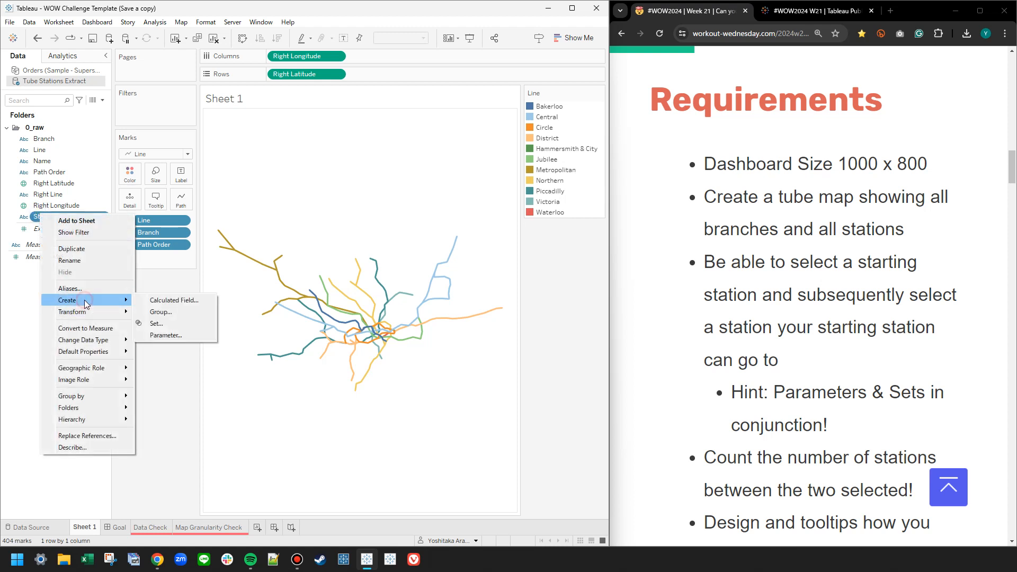
click(162, 335)
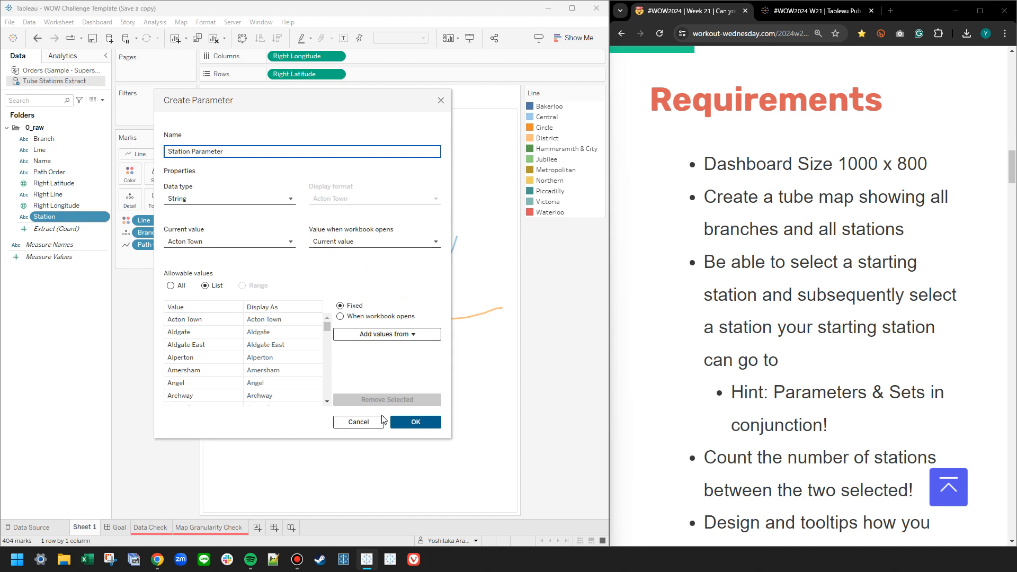
click(383, 422)
- Try adding the Name field beside Station in the rows of the Data Check sheet
click(150, 529)
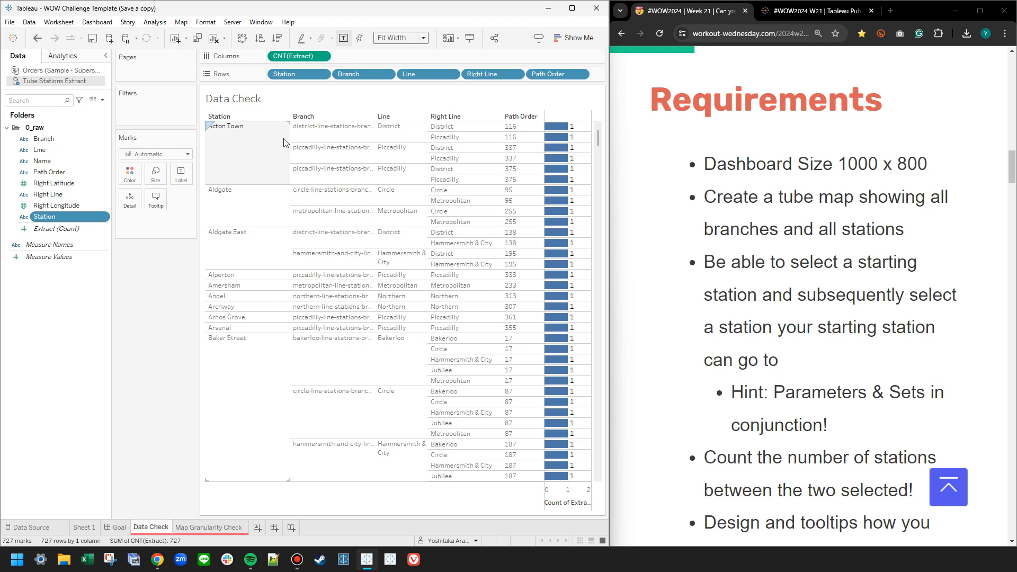
drag(43, 161, 340, 75)
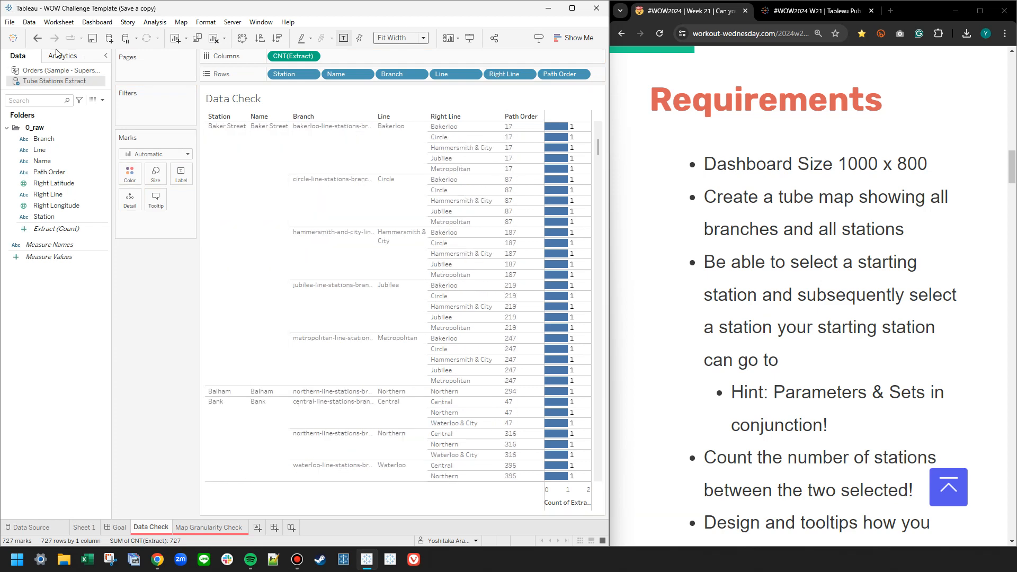
click(38, 39)
- On a new worksheet, list Name and Station side by side in rows to compare them, and clear the rows
click(258, 527)
click(51, 161)
drag(51, 163, 309, 77)
drag(86, 218, 454, 73)
drag(44, 217, 450, 77)
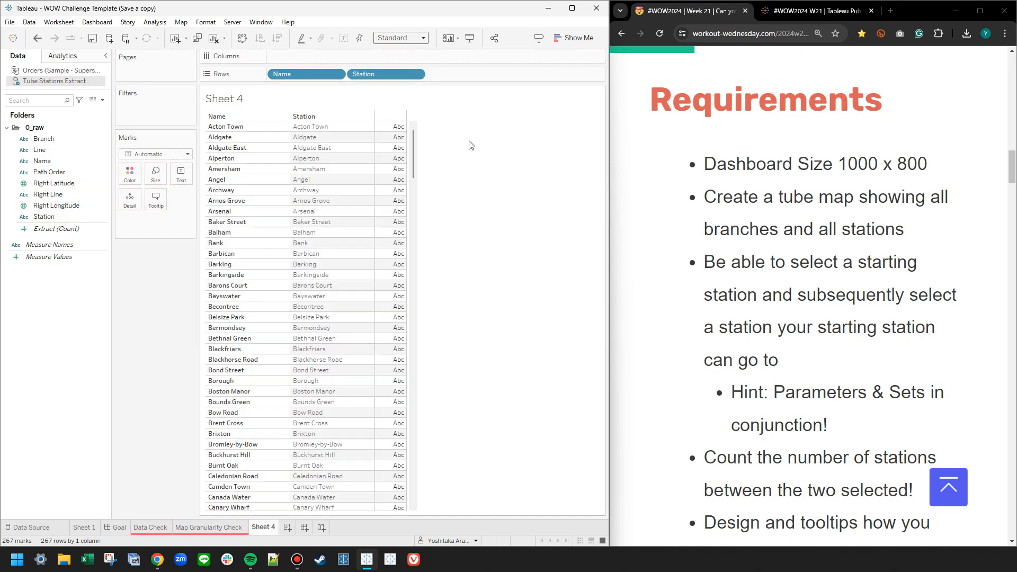
drag(418, 171, 432, 509)
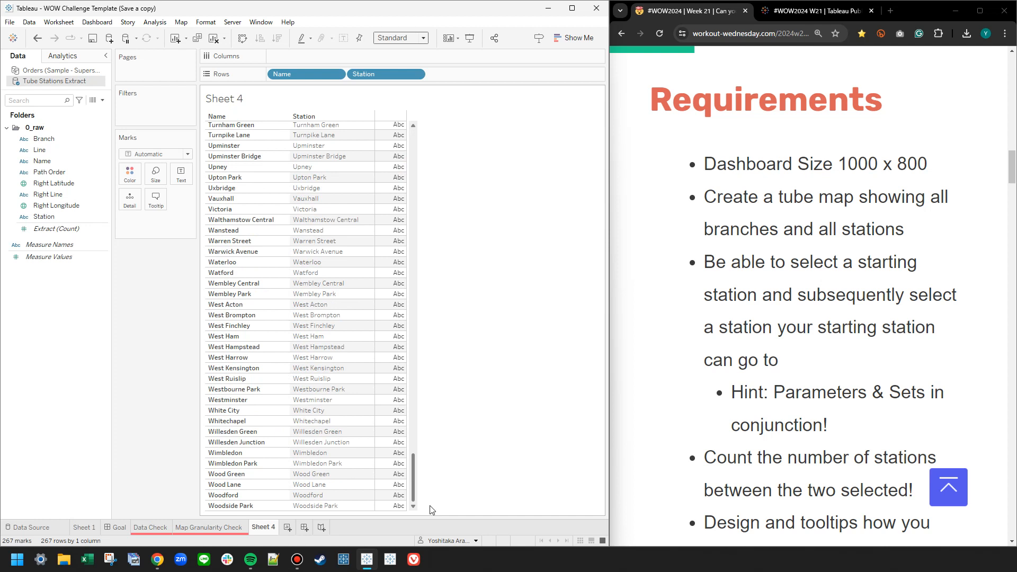
drag(364, 74, 127, 350)
drag(295, 74, 102, 420)
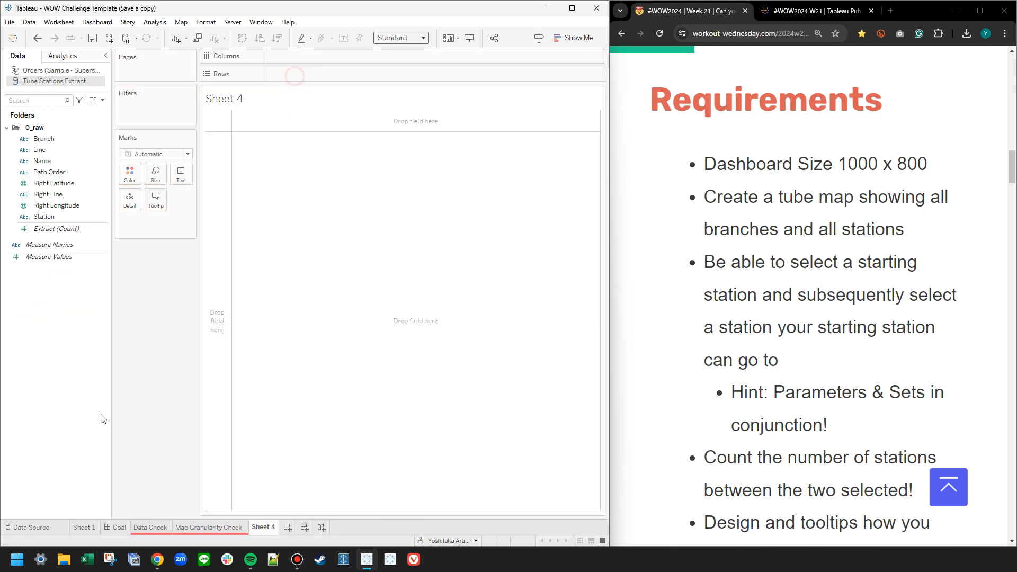
- Create a parameter named Departure Station from the Station field's values, and reload the reference dashboard in the browser
right_click(50, 216)
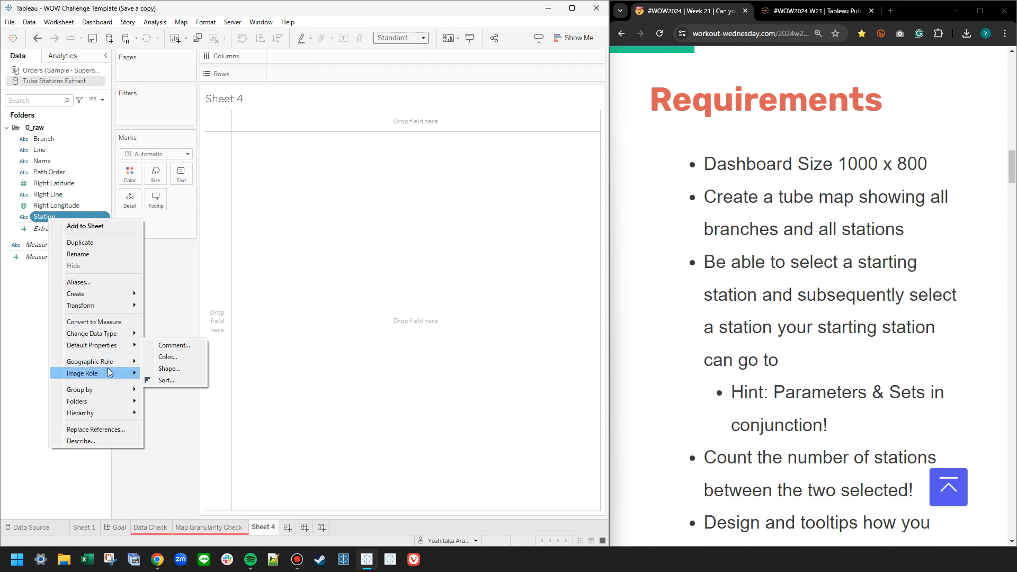
mouse_move(101, 294)
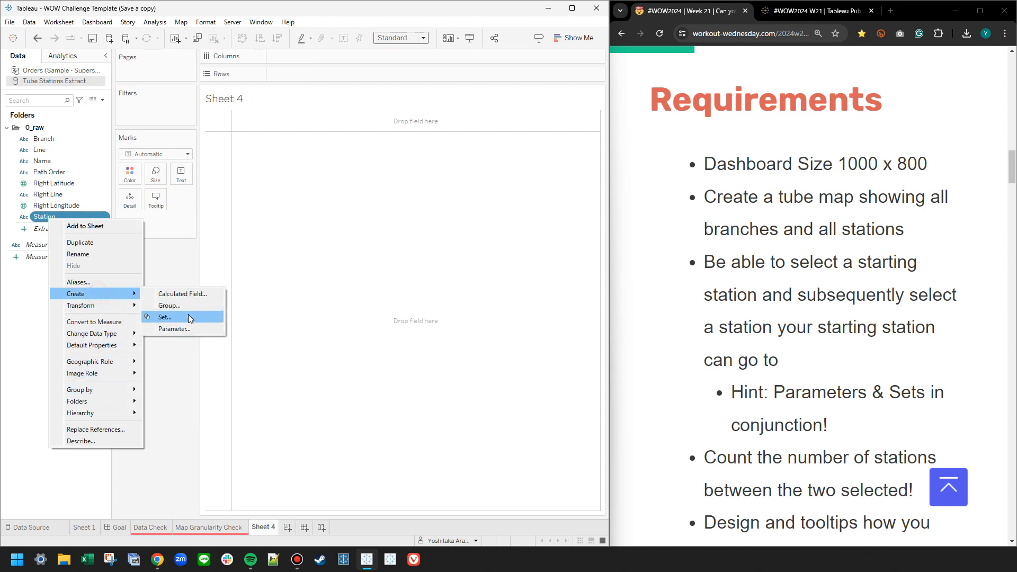
click(177, 332)
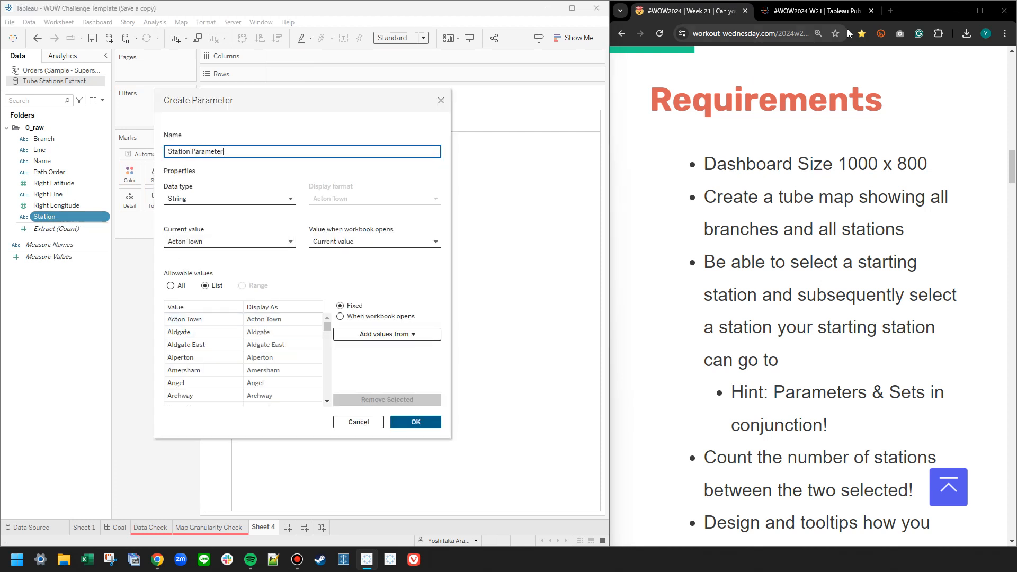
click(835, 20)
drag(267, 150, 103, 163)
text(Departure Station)
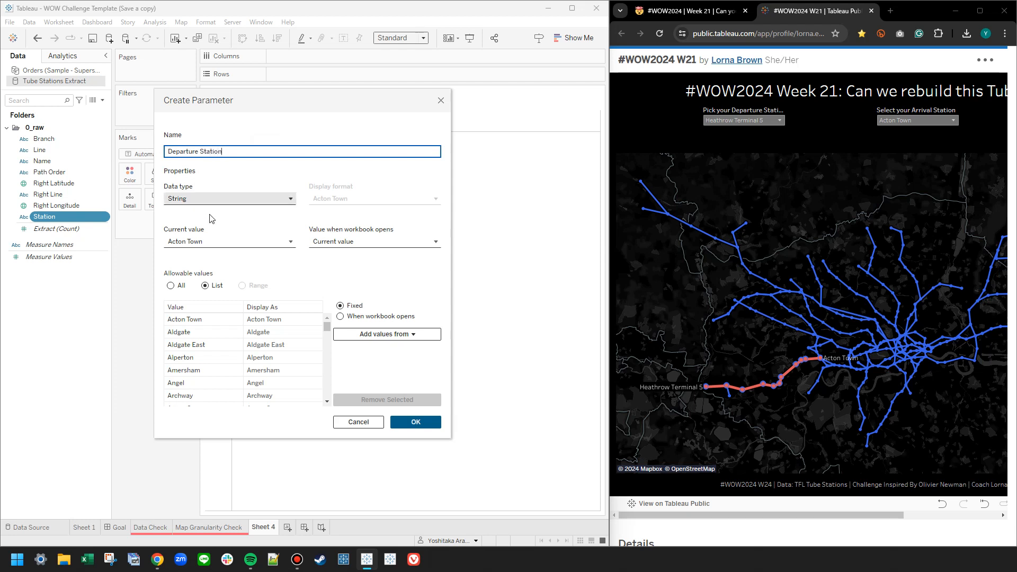
click(666, 123)
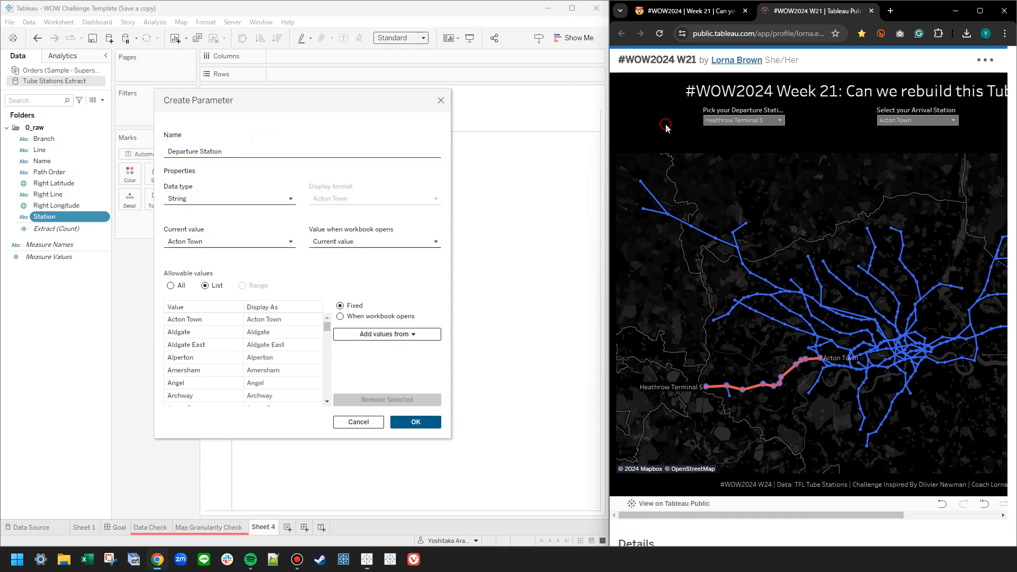
key(F5)
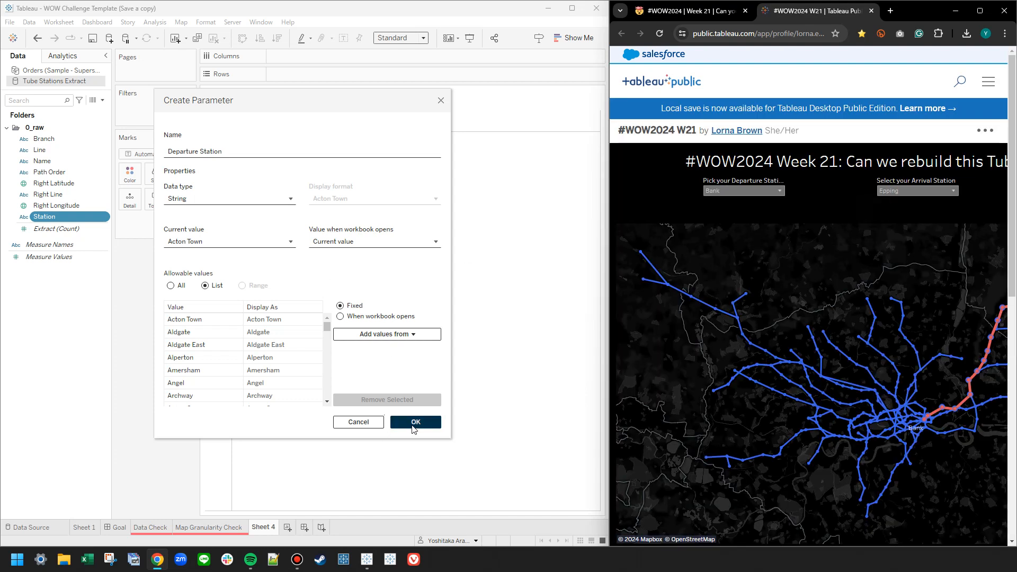
click(415, 422)
- Show the Departure Station parameter control on the new sheet and set it to Bank
right_click(36, 512)
click(102, 328)
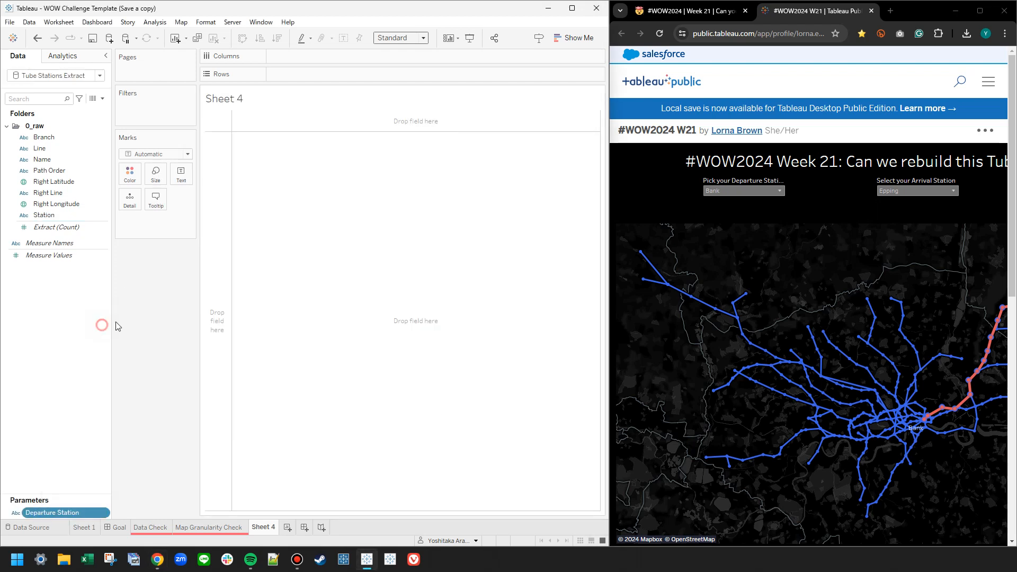
click(147, 265)
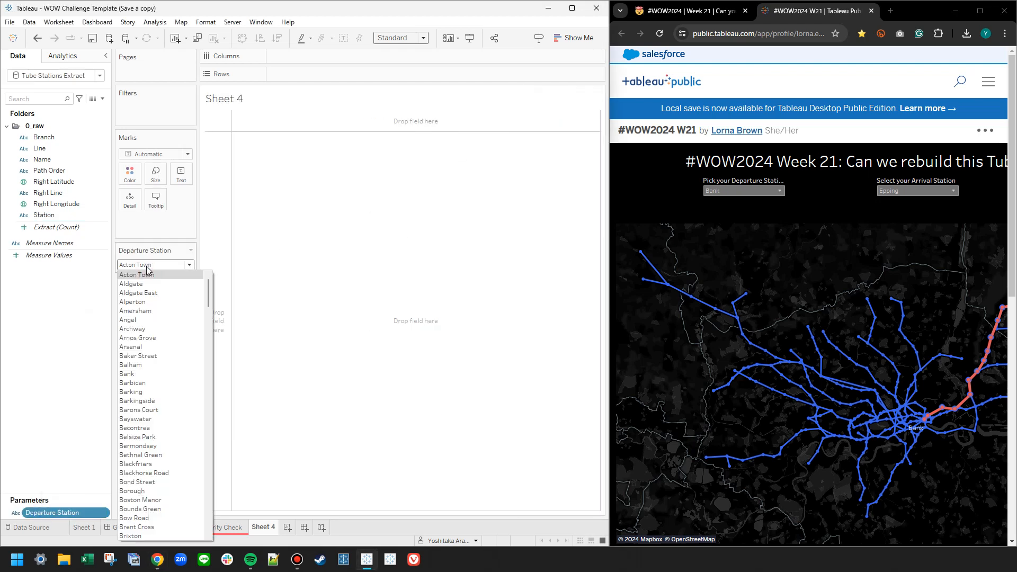
click(155, 373)
click(147, 417)
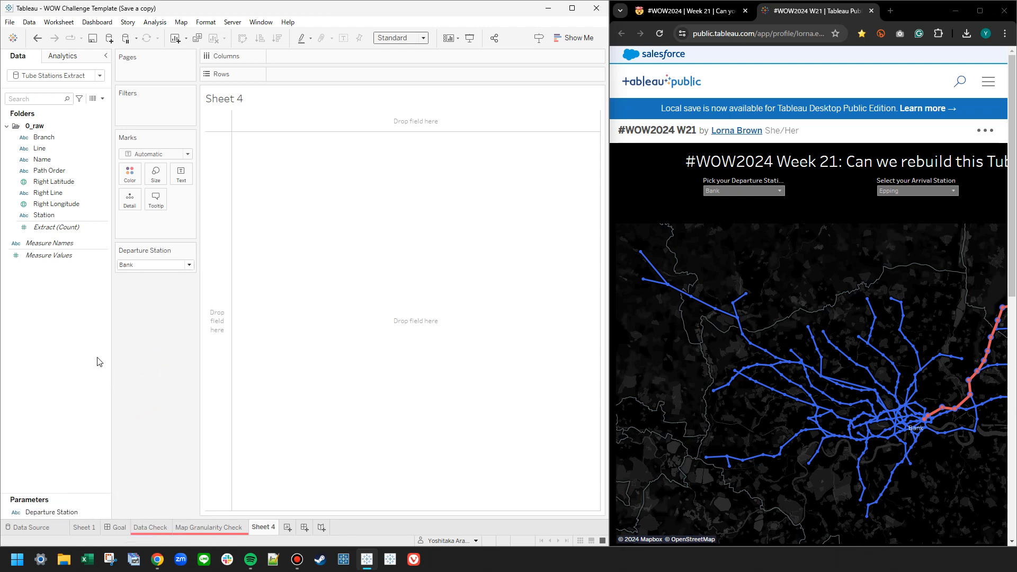
- On Sheet 1, change the Line field from color to detail
click(84, 528)
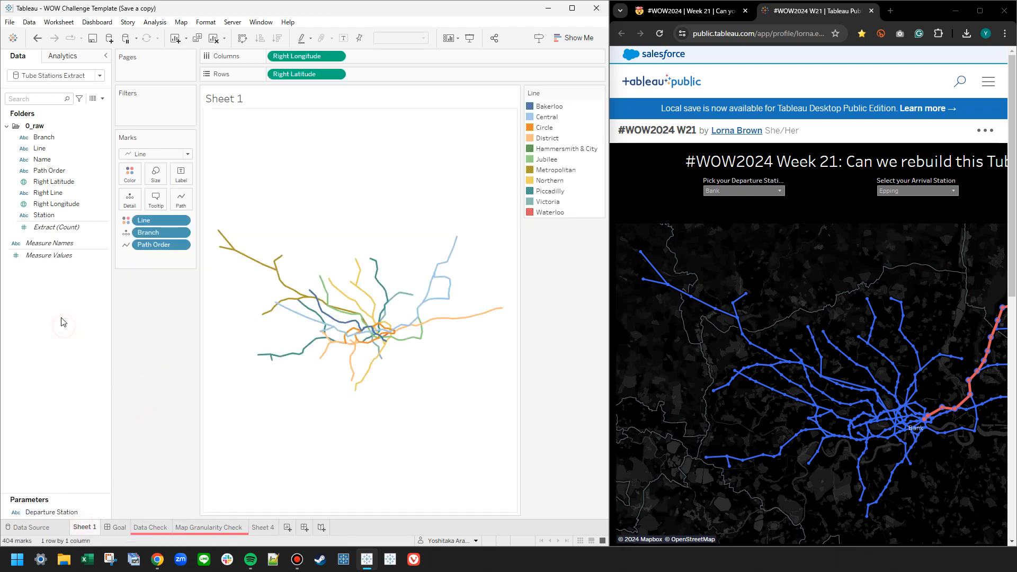
click(126, 221)
click(145, 269)
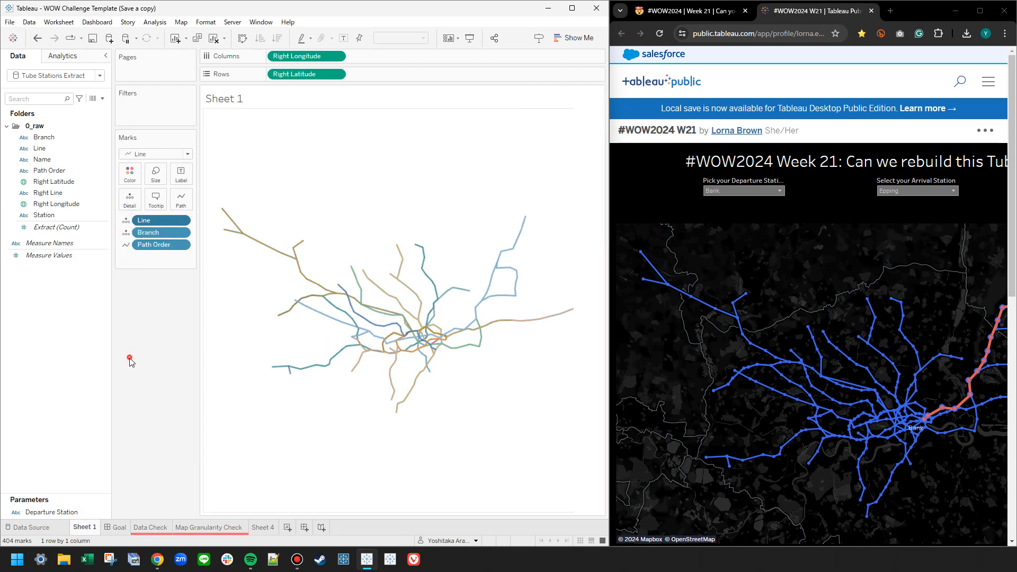
- Set the map's background style to Dark on Sheet 1
click(182, 22)
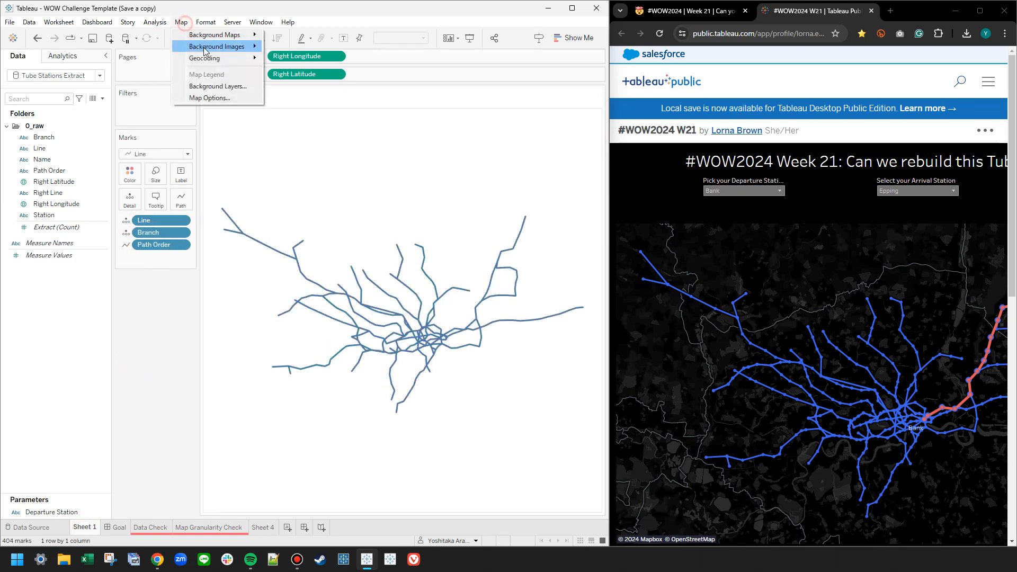
click(204, 84)
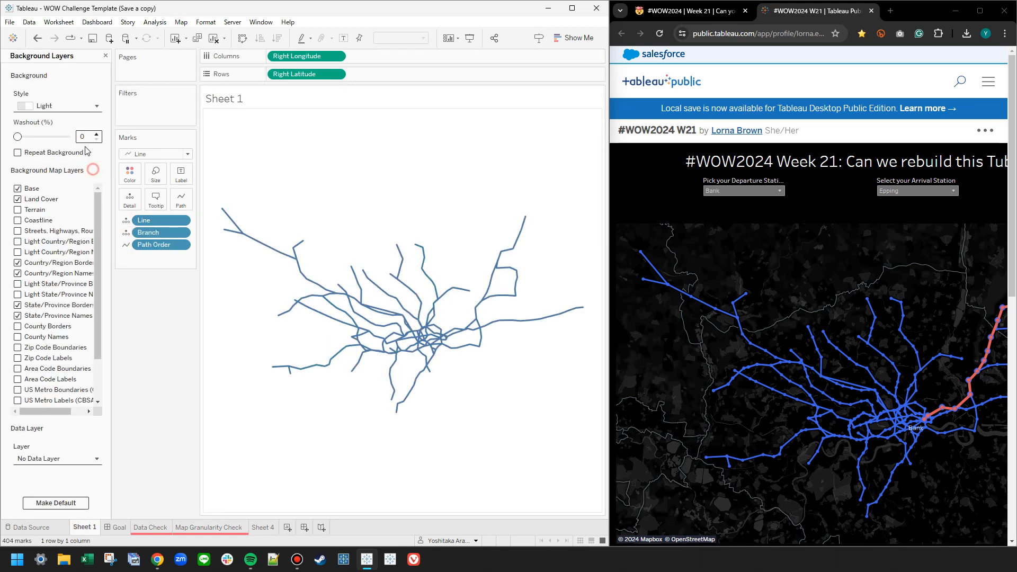
click(77, 108)
click(55, 147)
click(106, 55)
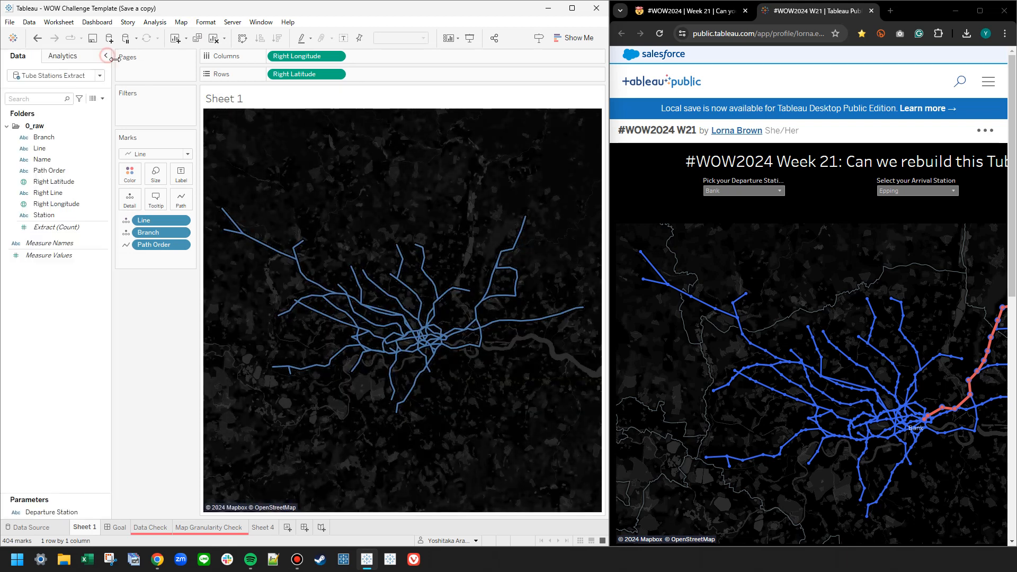
- Show markers at every station along the tube lines on Sheet 1
click(181, 199)
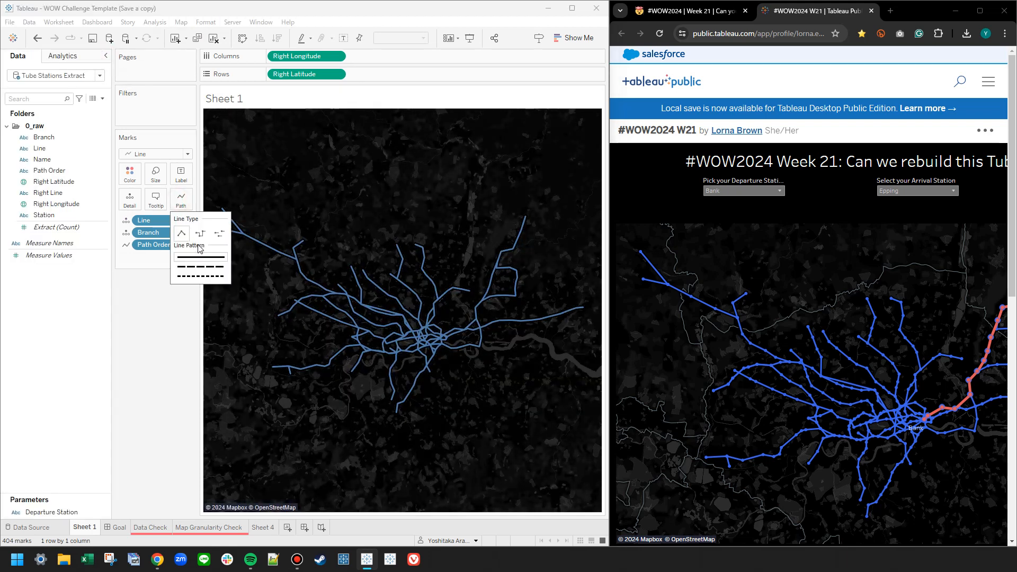
click(129, 174)
click(184, 334)
click(165, 413)
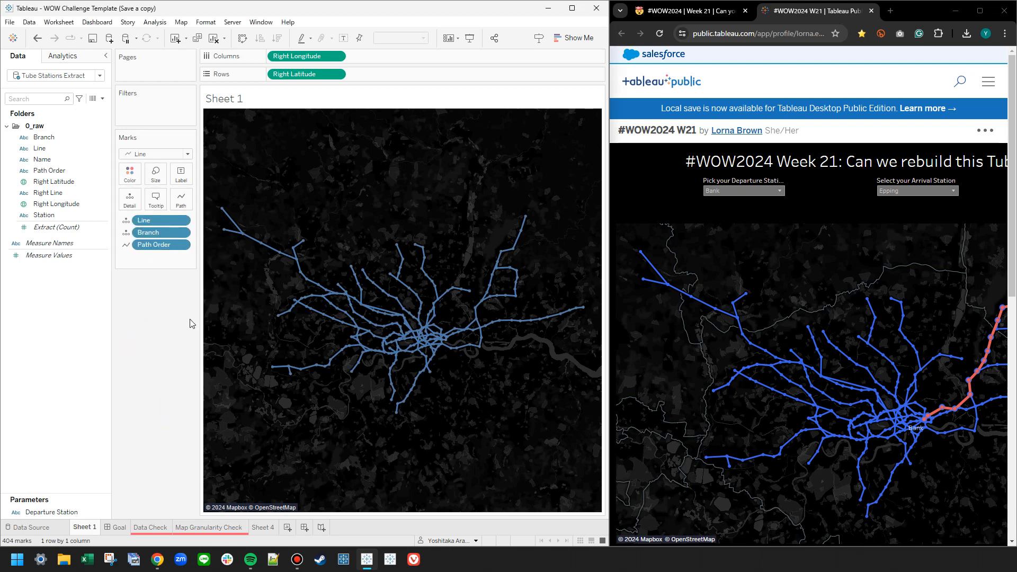
- Duplicate the Data Check sheet and place the copy directly before the original
click(77, 298)
click(165, 528)
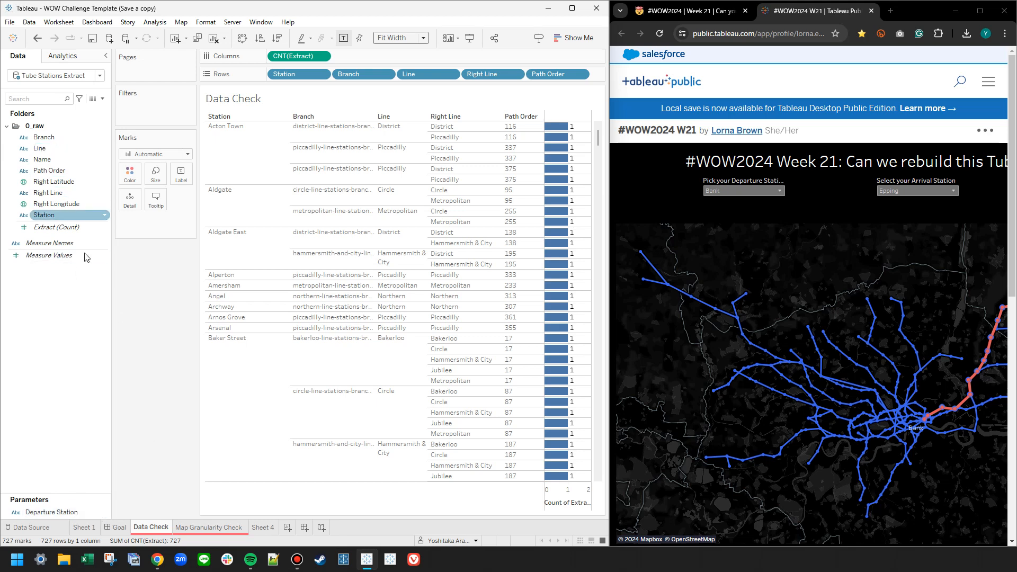
right_click(166, 530)
click(185, 417)
drag(192, 527, 143, 531)
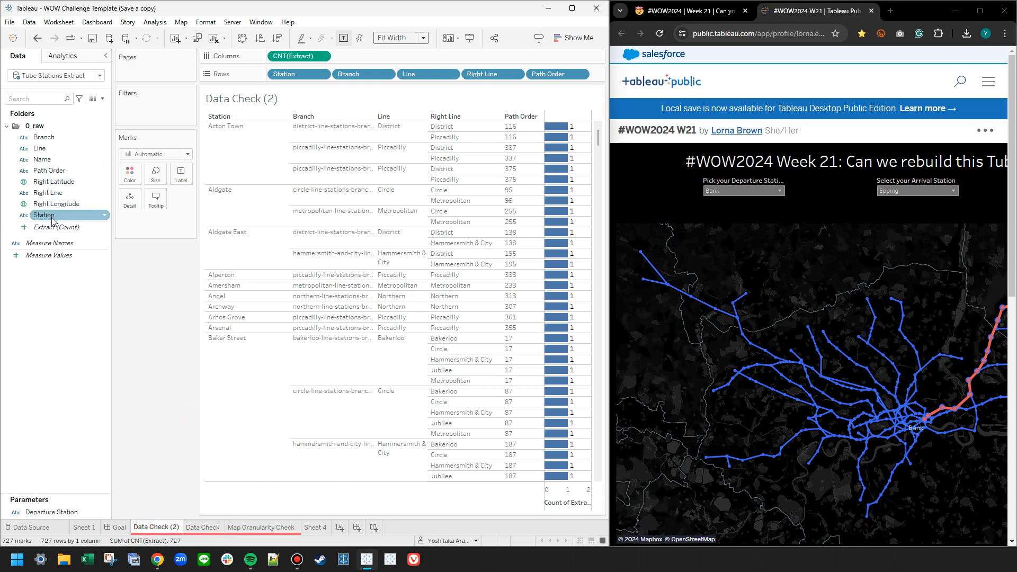
- Filter the Data Check (2) sheet by Station with the condition formula [Station] = [Departure Station]
drag(53, 221, 153, 106)
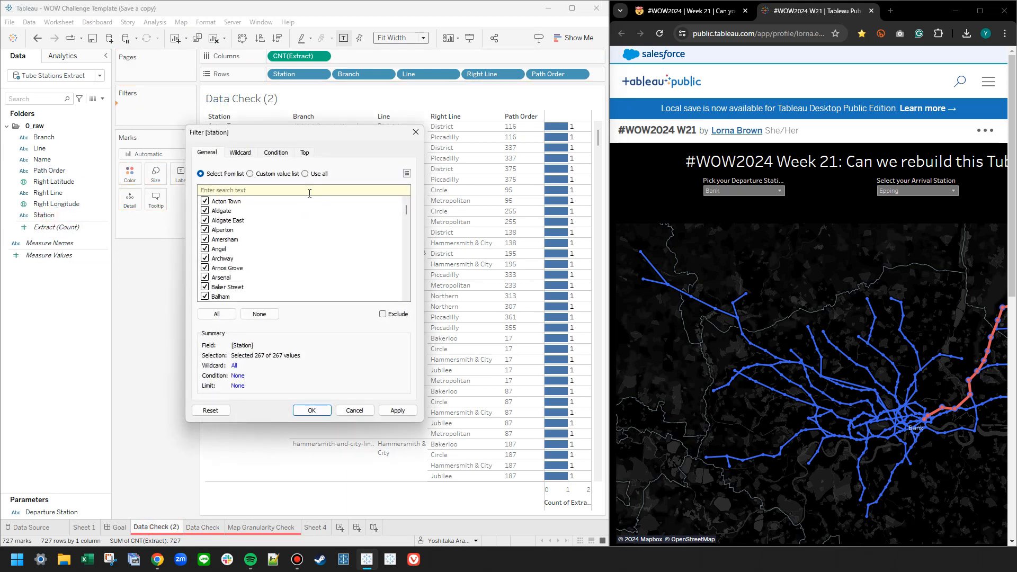
click(277, 152)
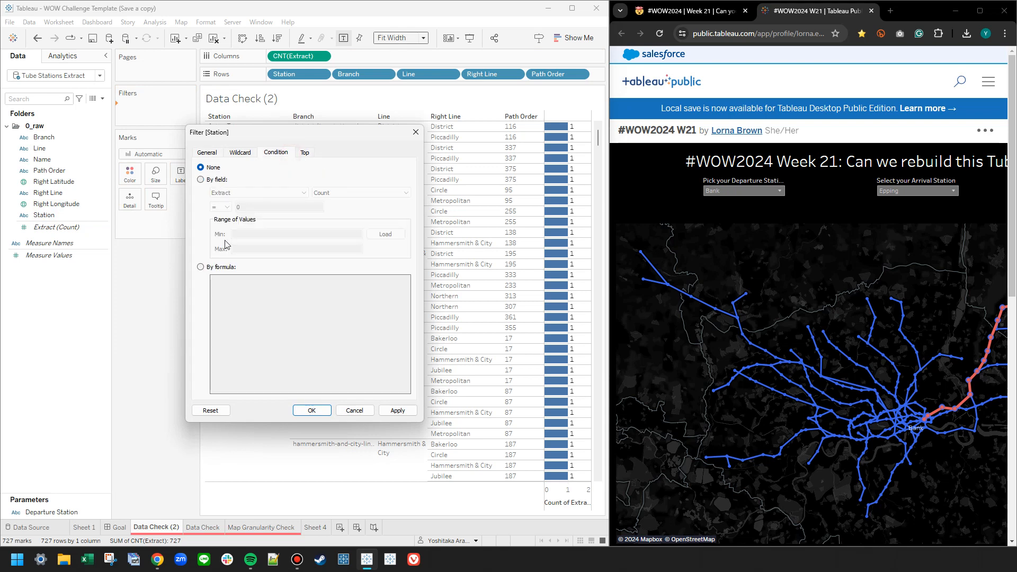
click(201, 266)
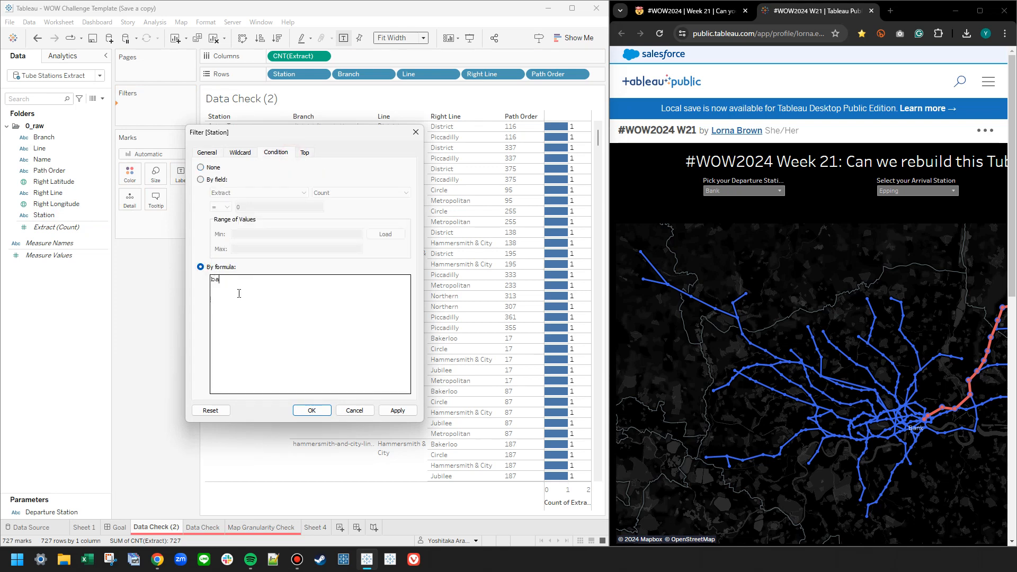
text(sta)
double_click(239, 299)
text(= [Departure Station])
key(Return)
scroll(302, 336, up, 2)
click(397, 411)
click(311, 411)
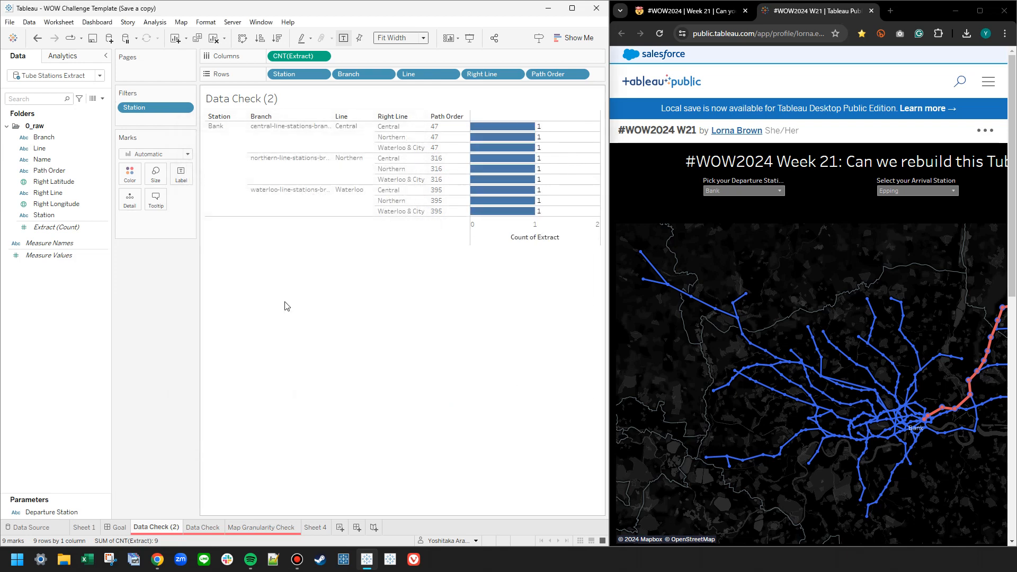
- Look over the arrival station choices in the reference dashboard on Tableau Public and return to the workbook
click(881, 192)
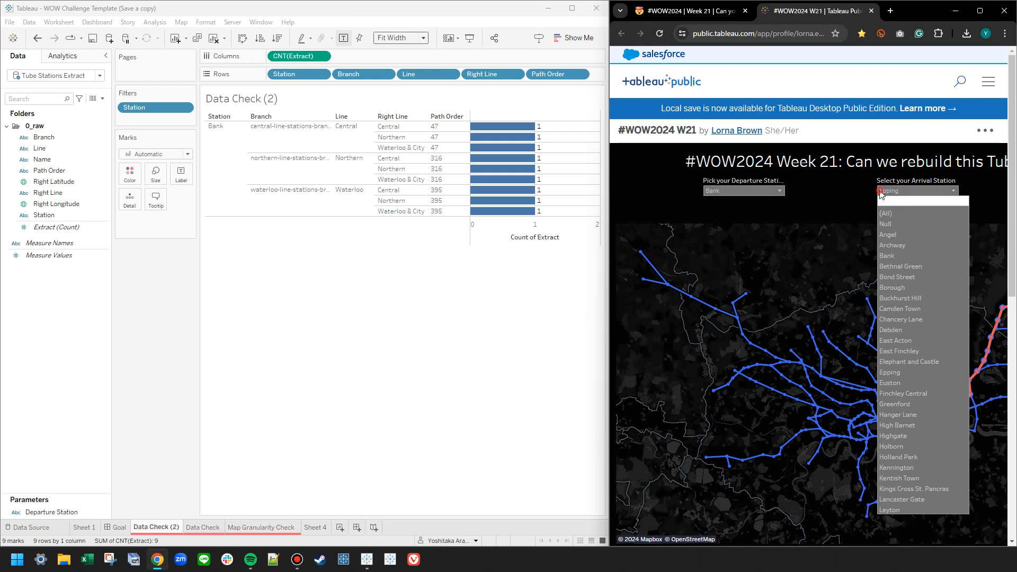
click(880, 193)
click(123, 273)
click(78, 270)
right_click(37, 288)
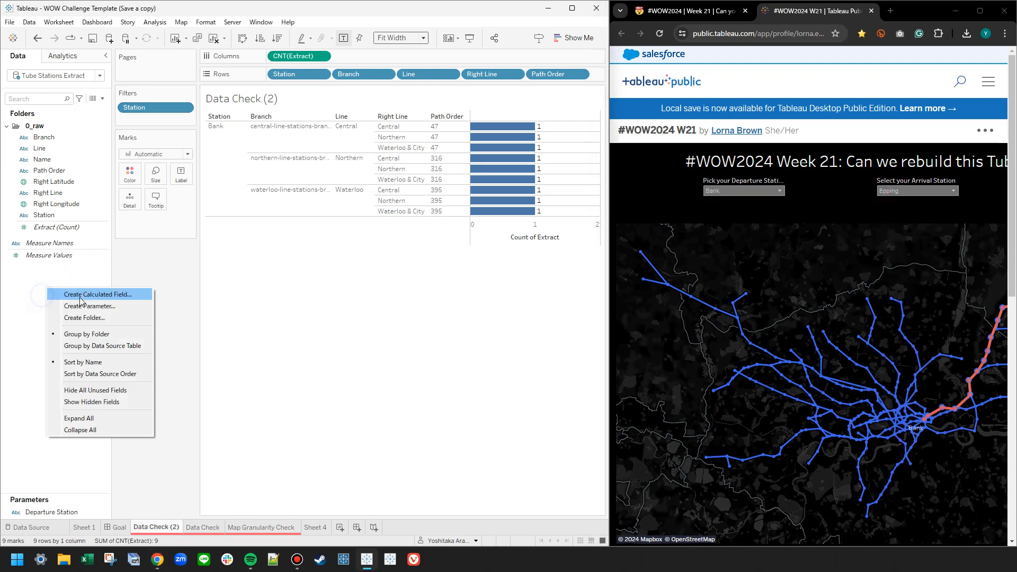
click(78, 293)
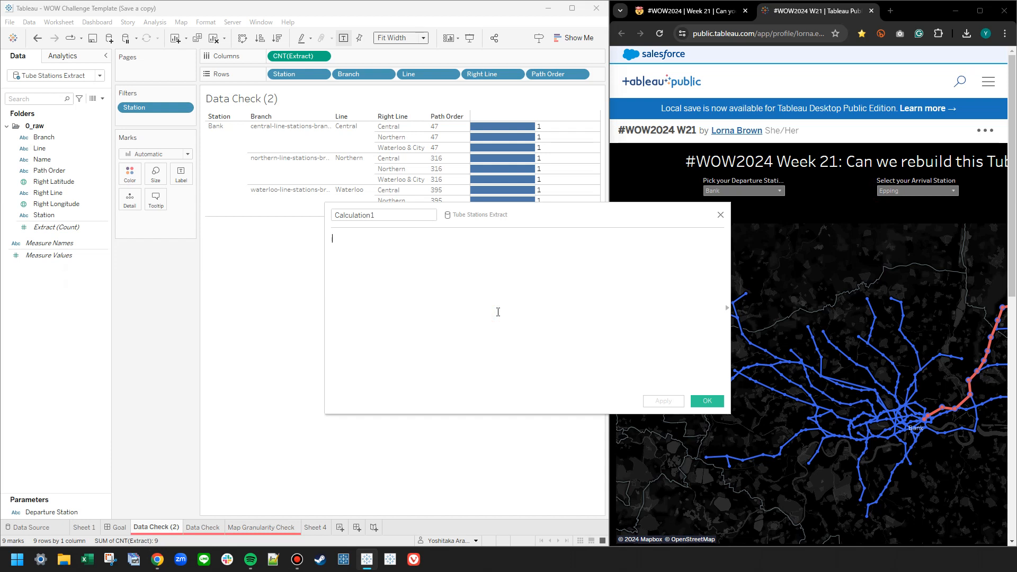
click(720, 216)
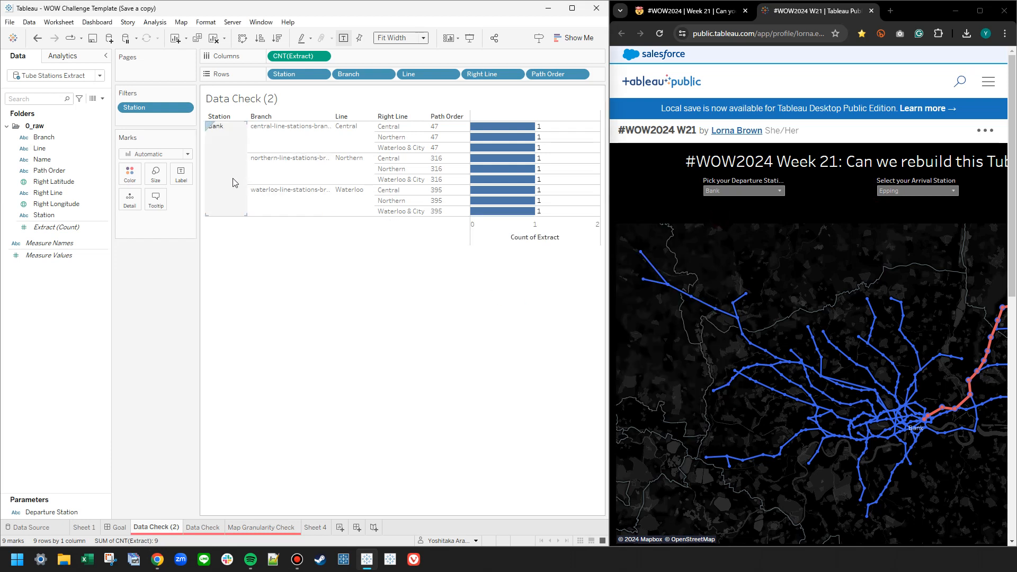
- Widen the Branch column and start a calculated field named "Branch Including Departure Station?"
drag(330, 142, 356, 143)
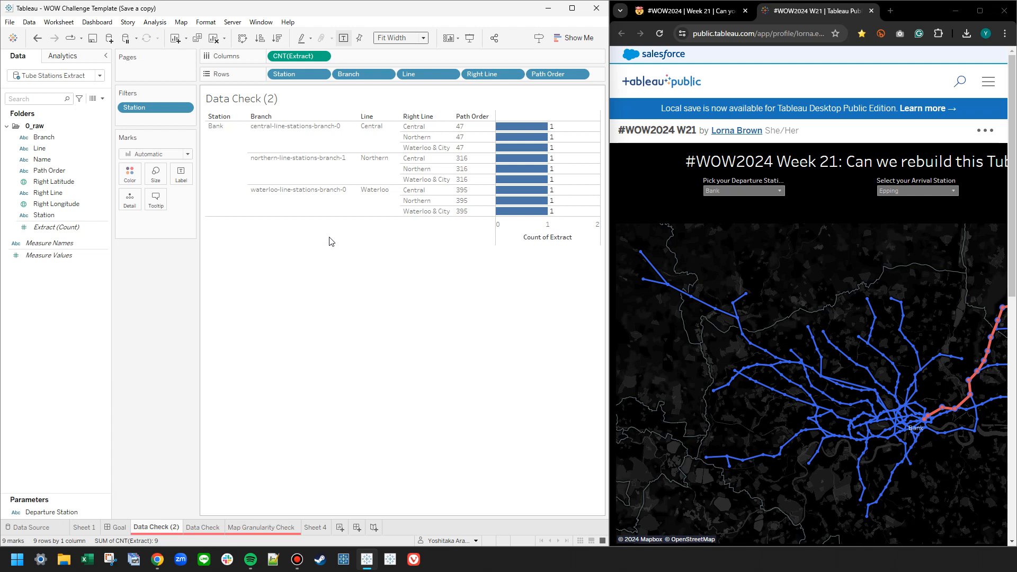
right_click(65, 307)
click(98, 314)
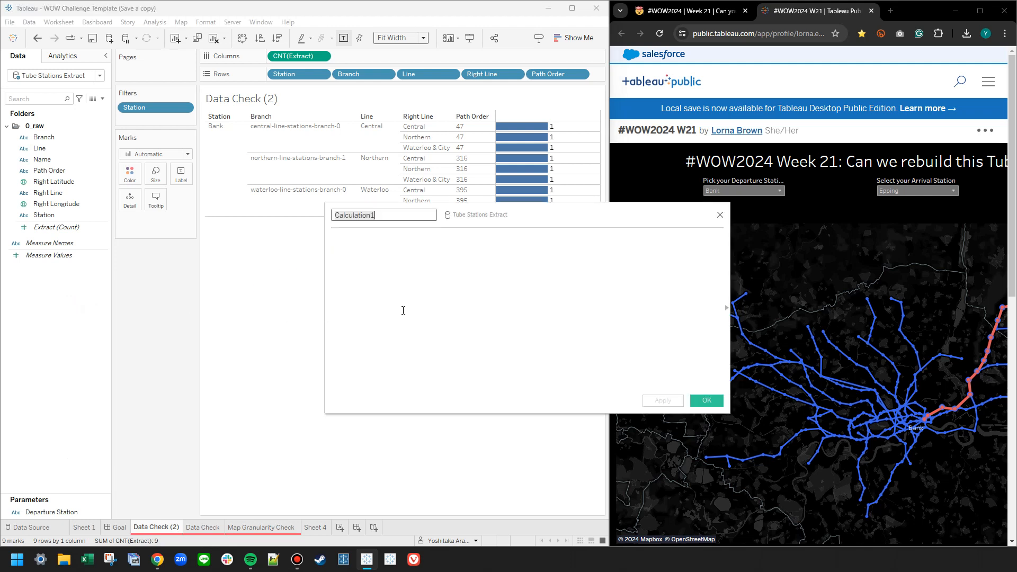
text(Branch Including Departure)
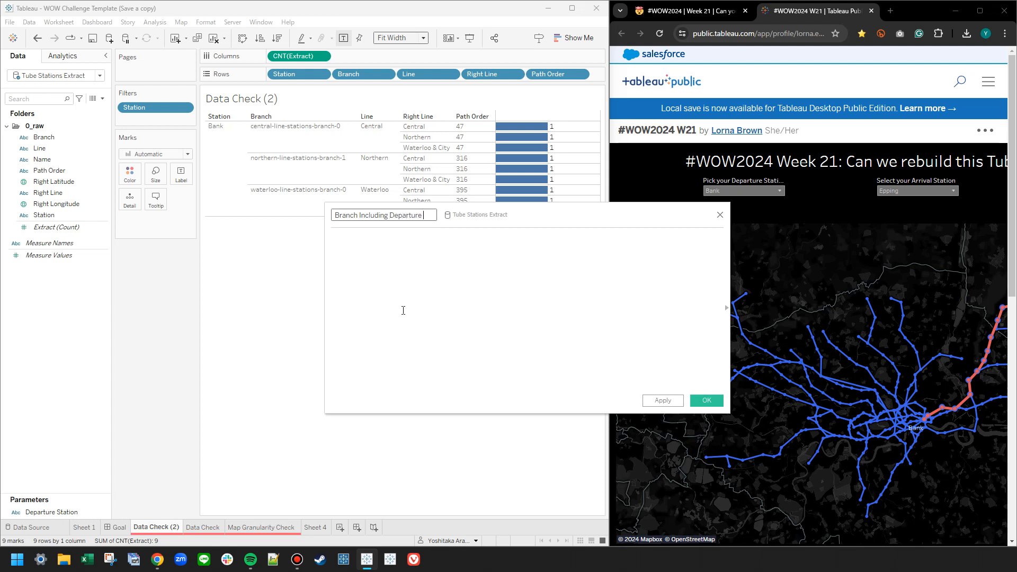
text(tion?)
key(Tab)
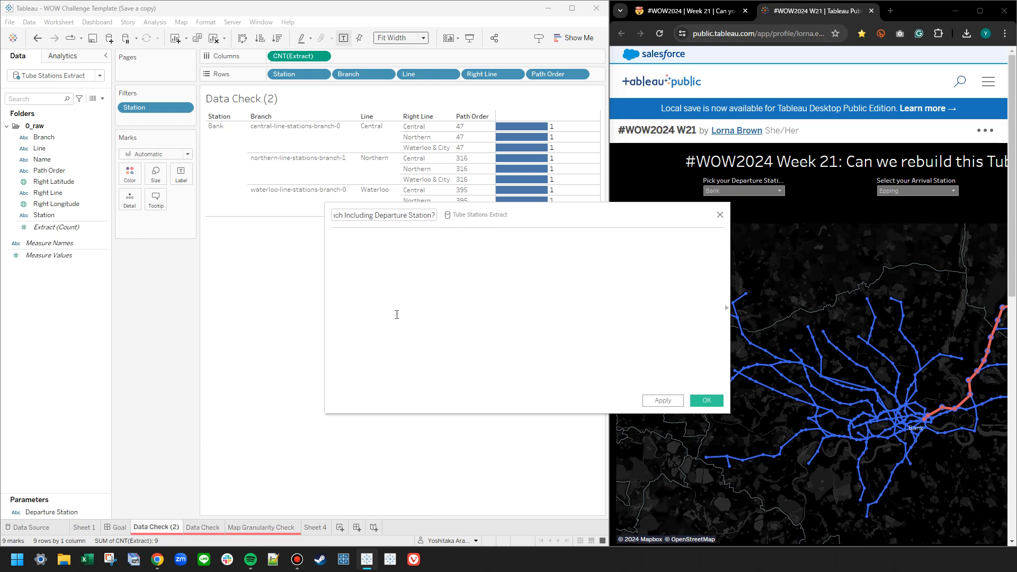
- Begin the calculated field's formula with the level-of-detail expression { FIXED [Branch]: MIN(
text({ FIXED )
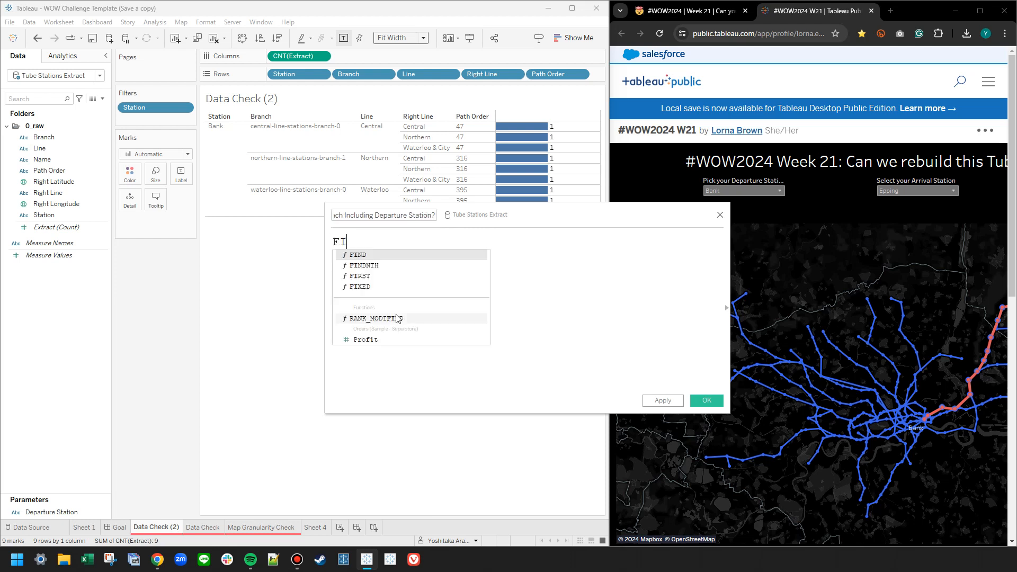
text([Branch]:)
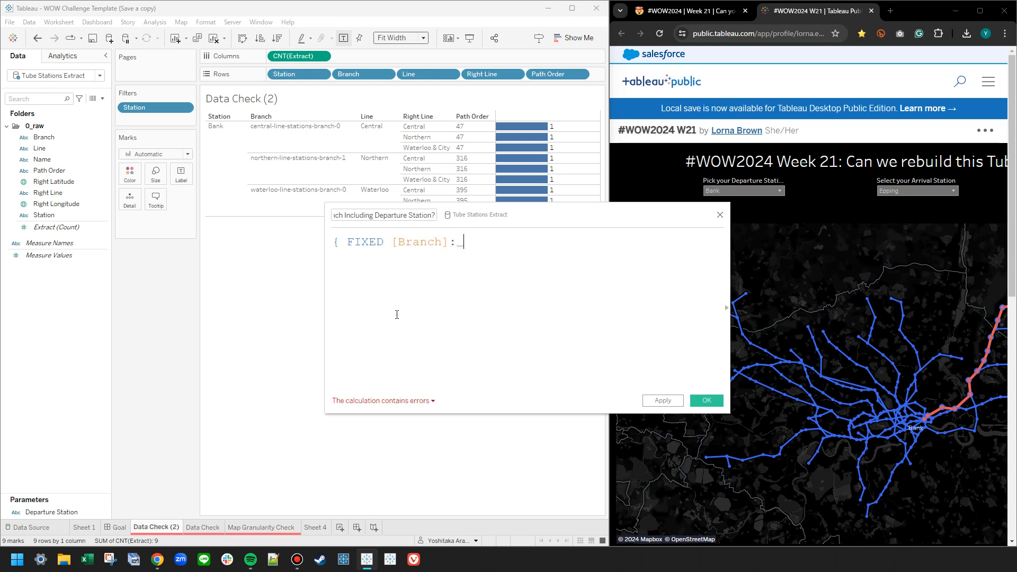
text(MIN()
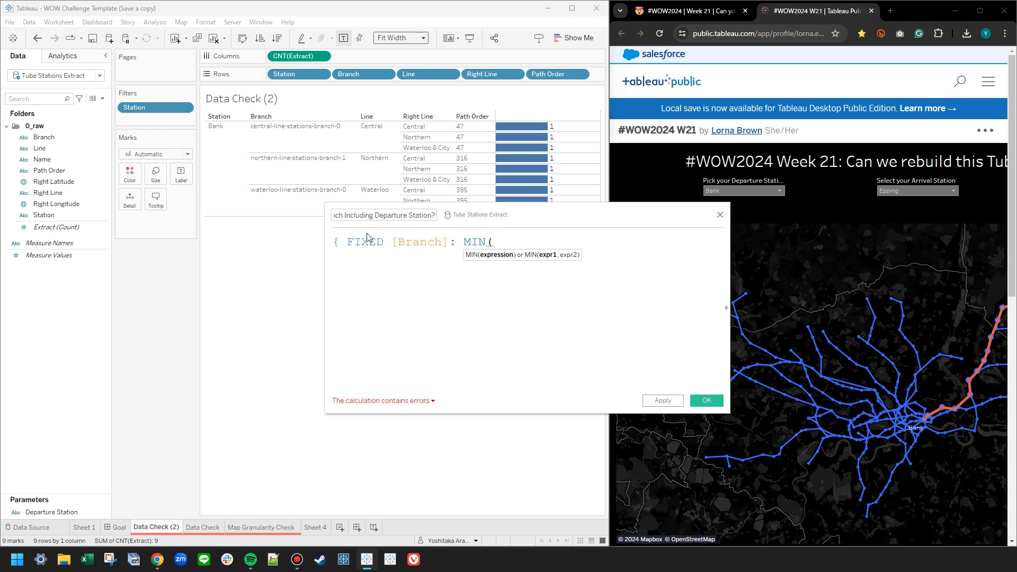
- Reduce the sheet to Branch followed by Station on Rows, removing Line, Right Line, Path Order and the extract count
drag(286, 74, 354, 113)
drag(434, 75, 219, 271)
drag(312, 57, 45, 366)
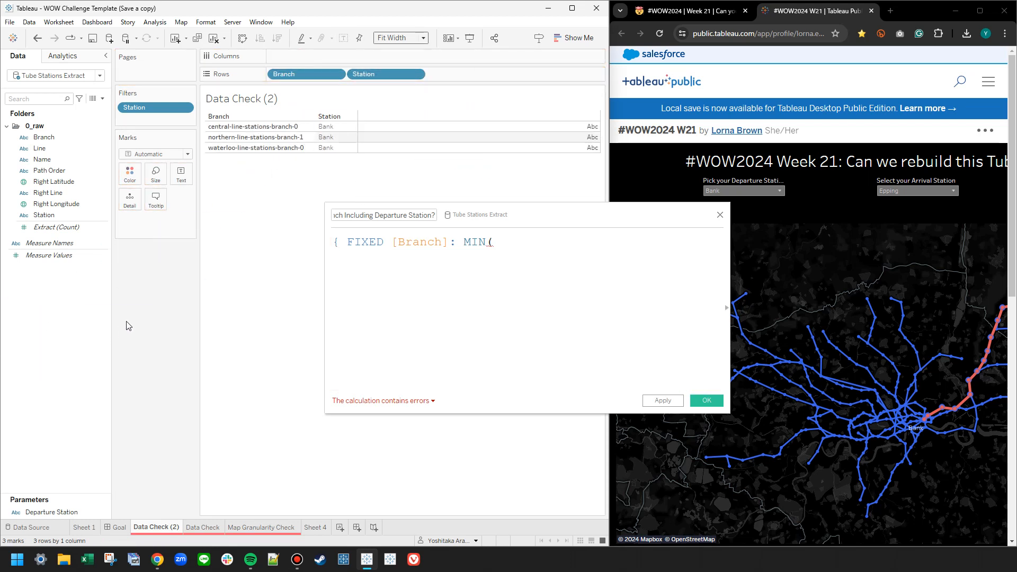
- Complete the aggregate in the open formula as MIN([Station] = [Departure Station]), using the Departure Station parameter
click(605, 275)
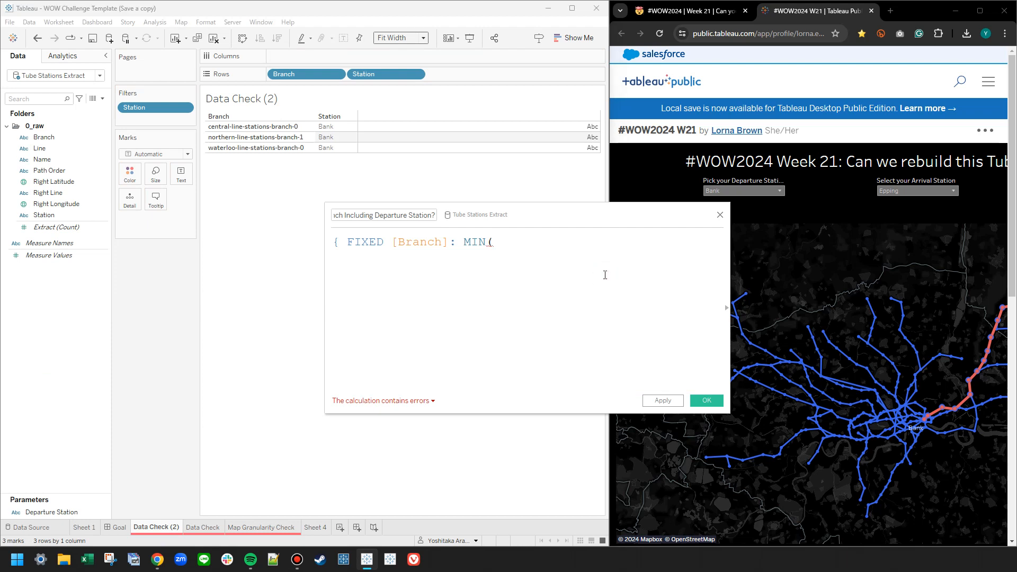
text(stat)
key(Return)
text(= banl)
key(BackSpace)
key(BackSpace)
key(BackSpace)
key(BackSpace)
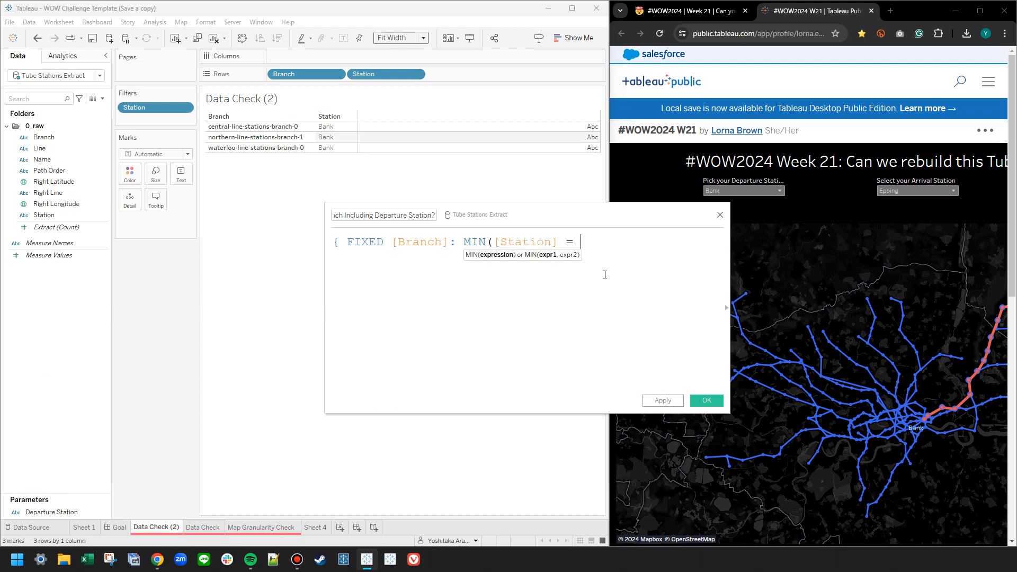
drag(99, 516, 623, 303)
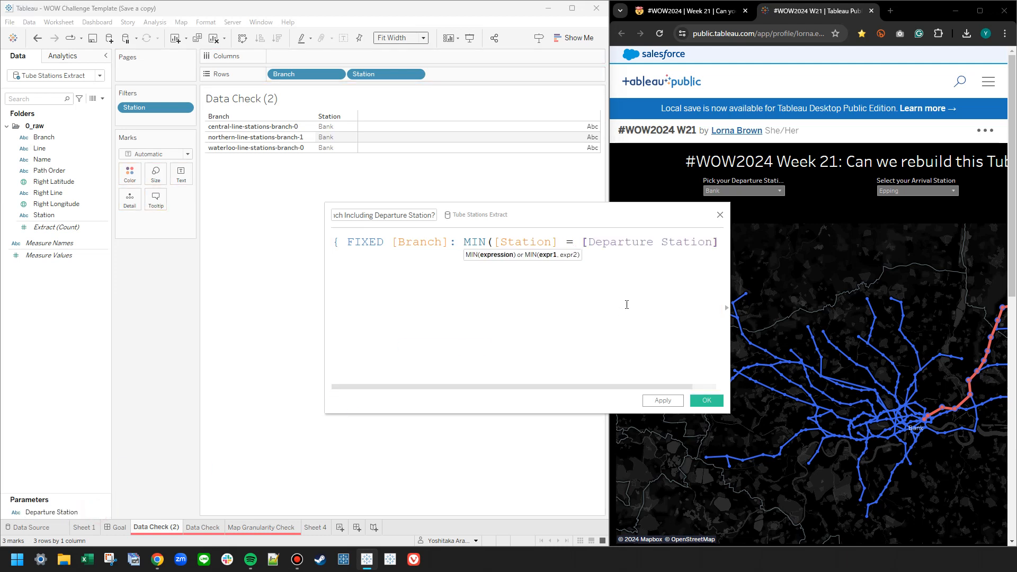
text())
- Put the MIN expression on its own indented line, close the formula with a brace, and save the calculated field
click(437, 242)
key(Return)
key(Tab)
click(488, 278)
key(Return)
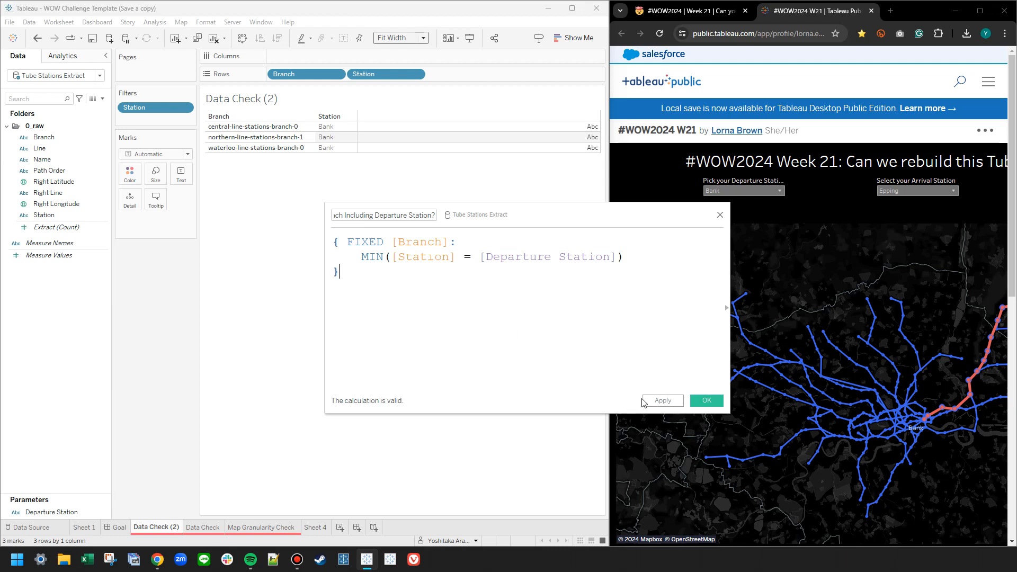
click(663, 401)
click(707, 400)
- Add Branch Including Departure Station? as the first field on Rows and remove the Station filter
drag(58, 242, 507, 74)
drag(164, 108, 73, 192)
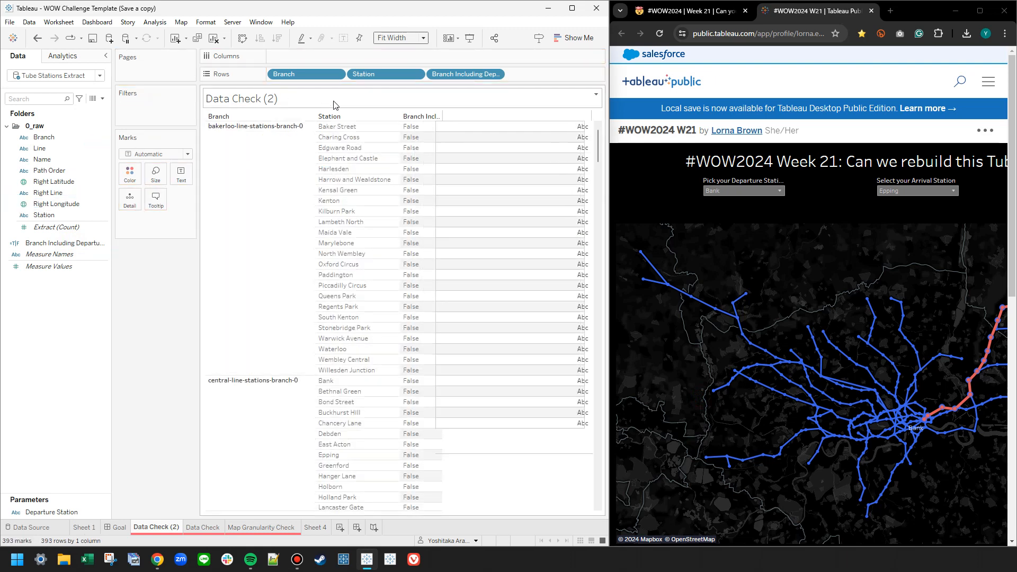
drag(466, 74, 284, 74)
- Sort Branch Including Departure Station? by data source order, trying descending and settling on ascending
right_click(286, 75)
click(329, 137)
click(257, 289)
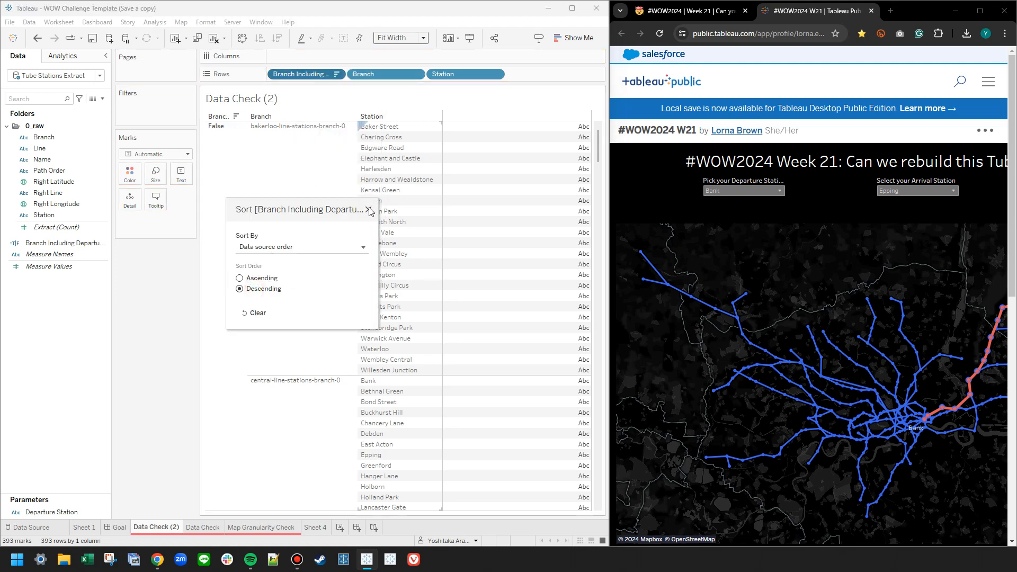
click(344, 247)
click(334, 256)
click(268, 279)
click(368, 210)
drag(599, 142, 572, 121)
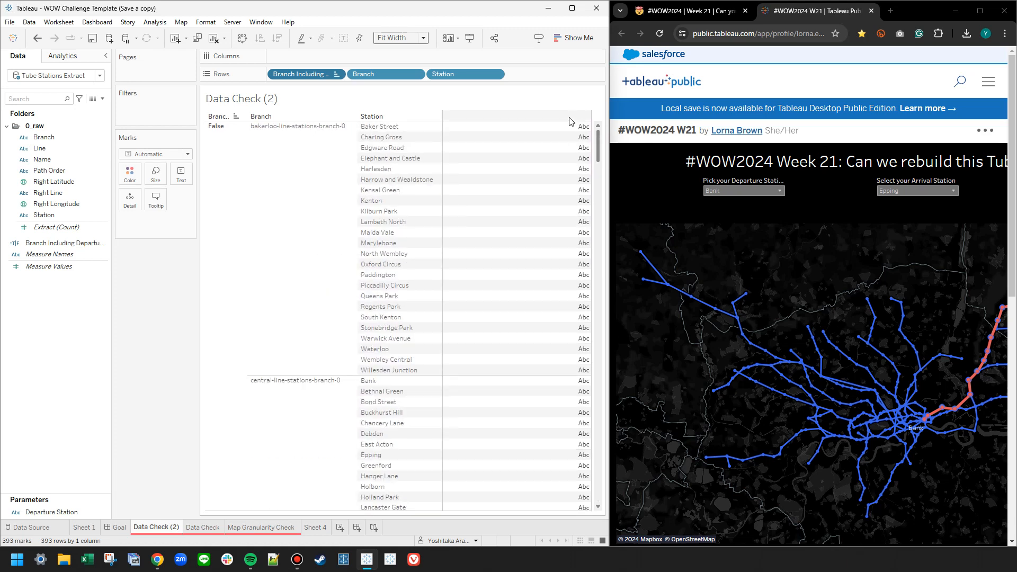
- Change MIN to MAX in the Branch Including Departure Station? formula and save the calculation
right_click(58, 243)
click(67, 265)
scroll(390, 300, up, 10)
click(398, 266)
key(BackSpace)
key(BackSpace)
text(AX)
click(653, 375)
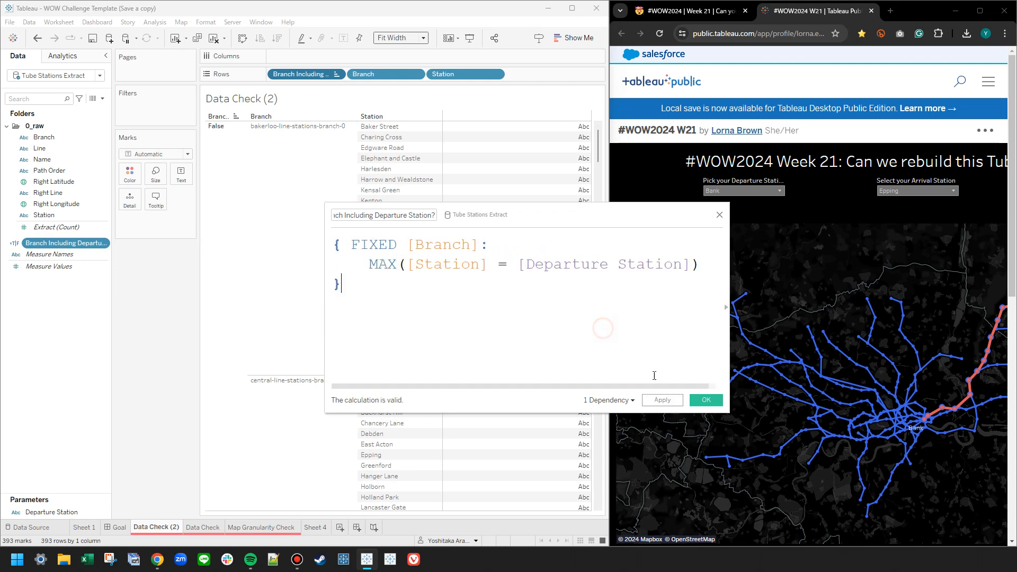
click(662, 400)
click(702, 400)
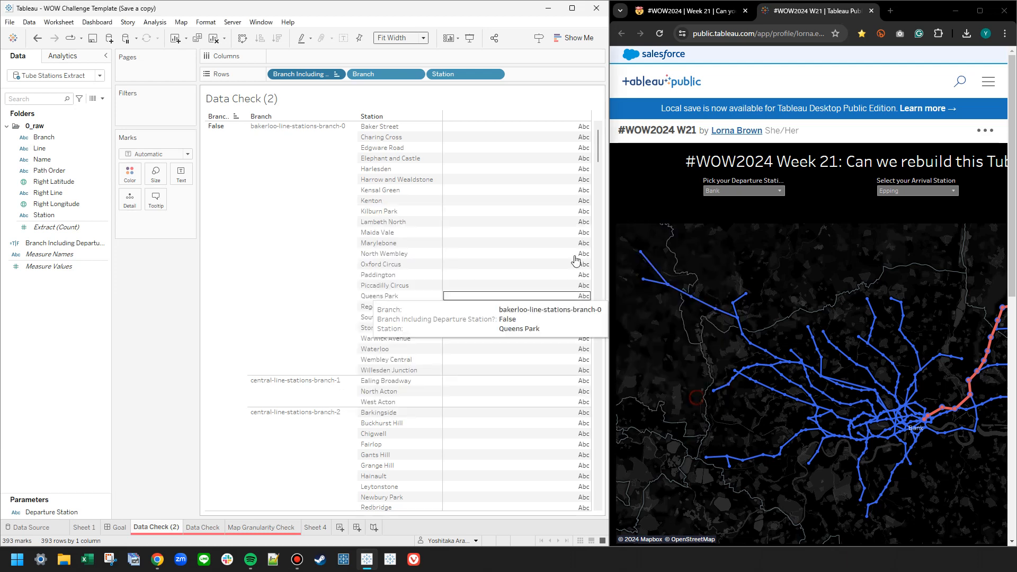
- Sort Branch Including Departure Station? on Rows in descending data source order
drag(599, 149, 611, 509)
click(219, 192)
key(Escape)
right_click(296, 74)
click(331, 136)
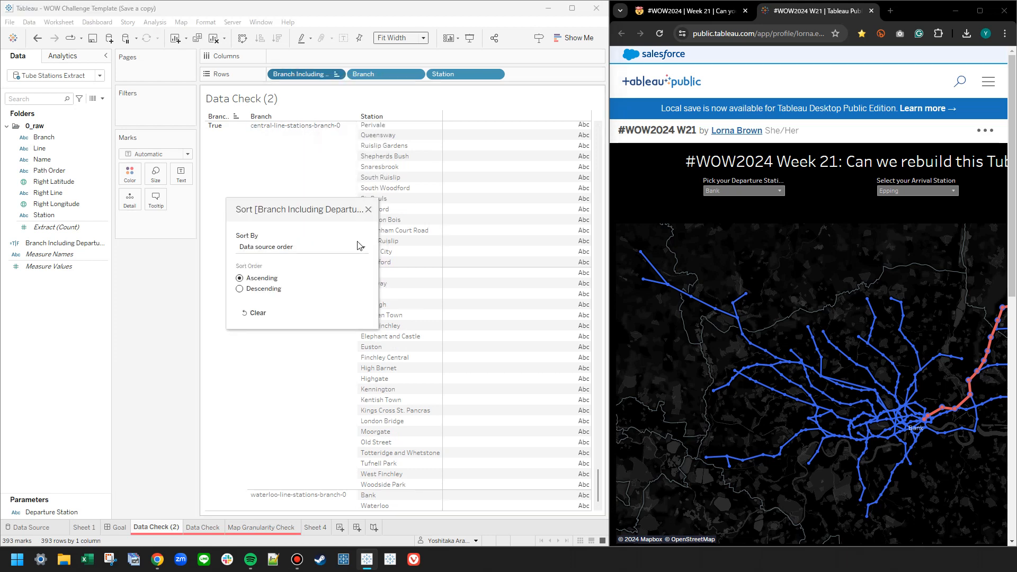
click(263, 290)
click(369, 210)
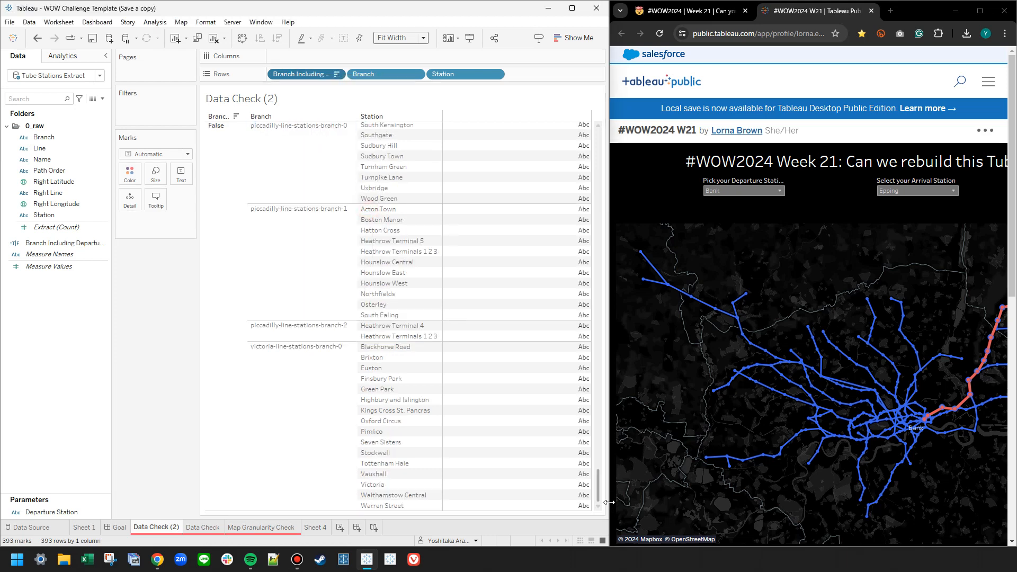
drag(599, 485, 599, 137)
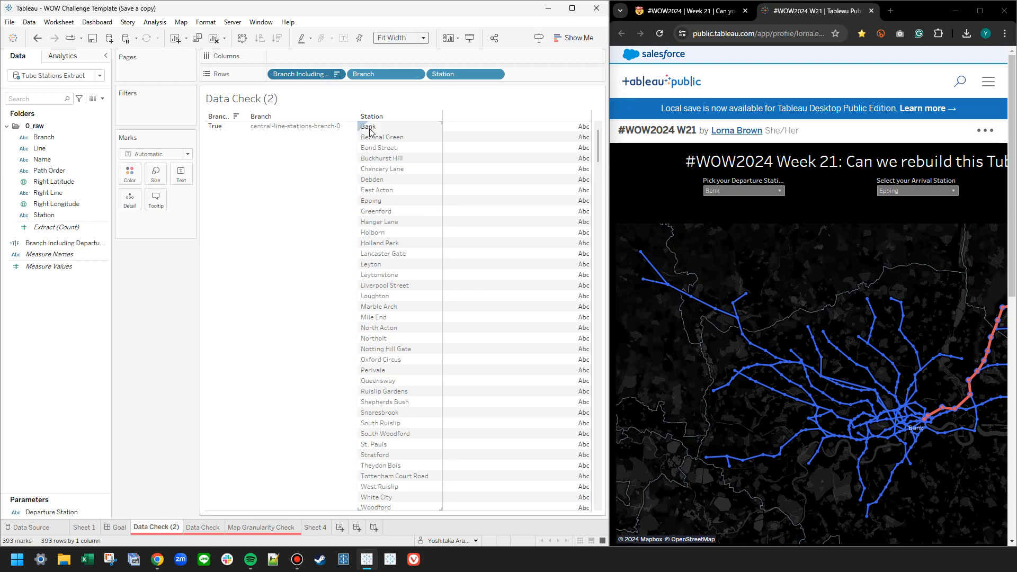
- Check the reference dashboard's arrival station list and filter Branch Including Departure Station? to True
click(931, 190)
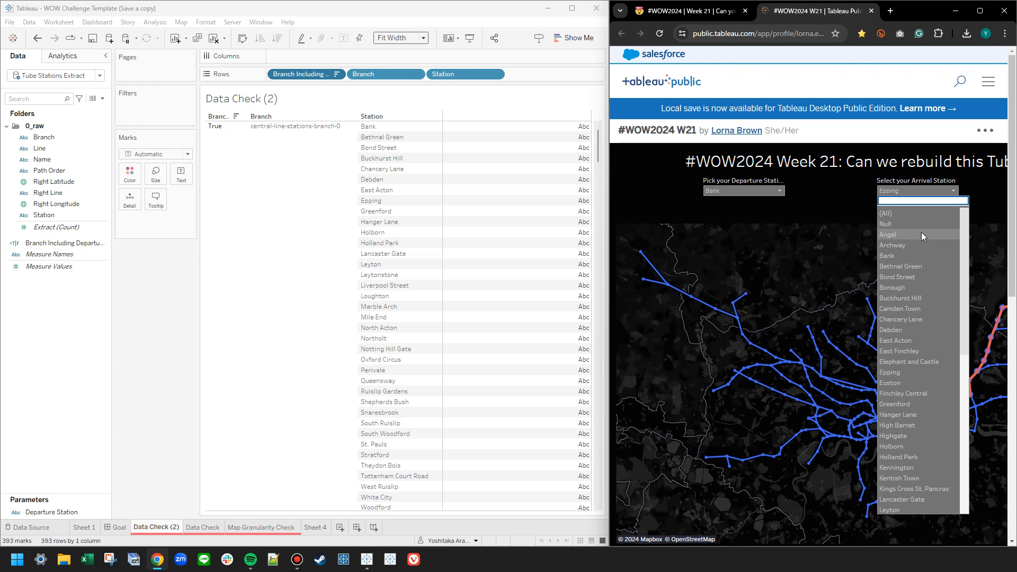
click(142, 324)
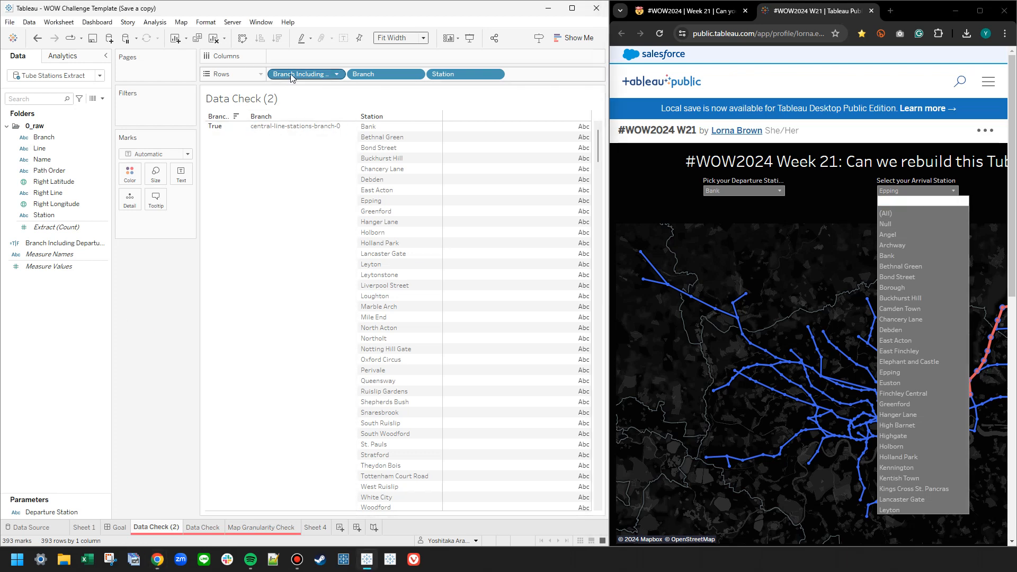
drag(290, 75, 141, 110)
click(205, 210)
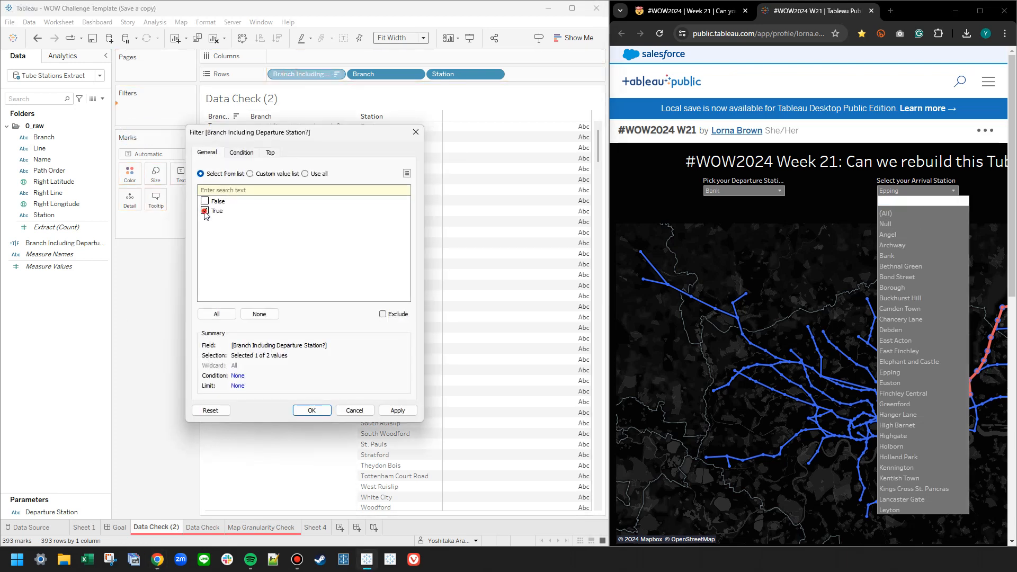
click(398, 410)
click(311, 410)
- Arrange Rows as Station followed by Branch without Branch Including Departure Station?, and widen the data pane
drag(304, 75, 495, 69)
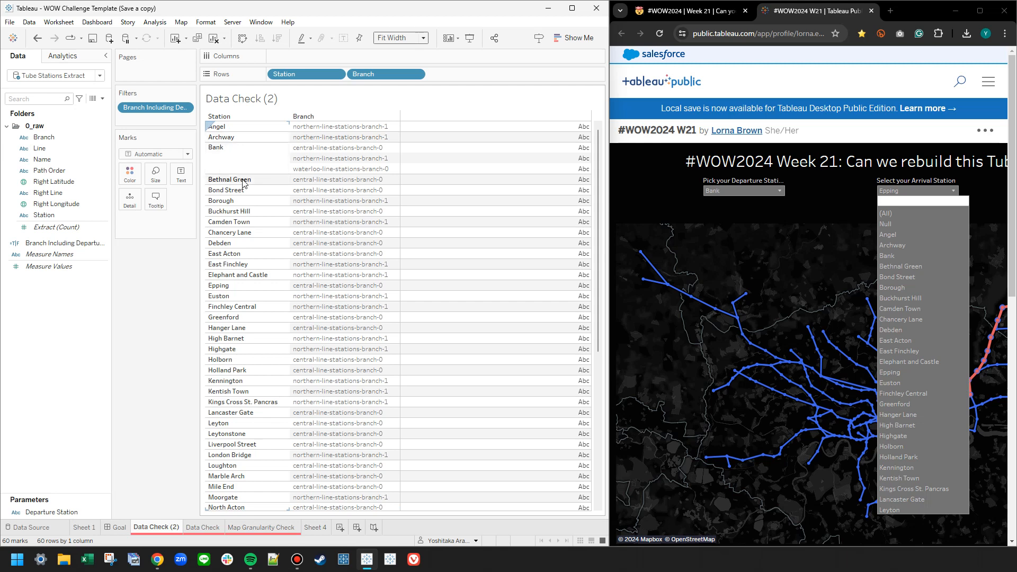
click(179, 305)
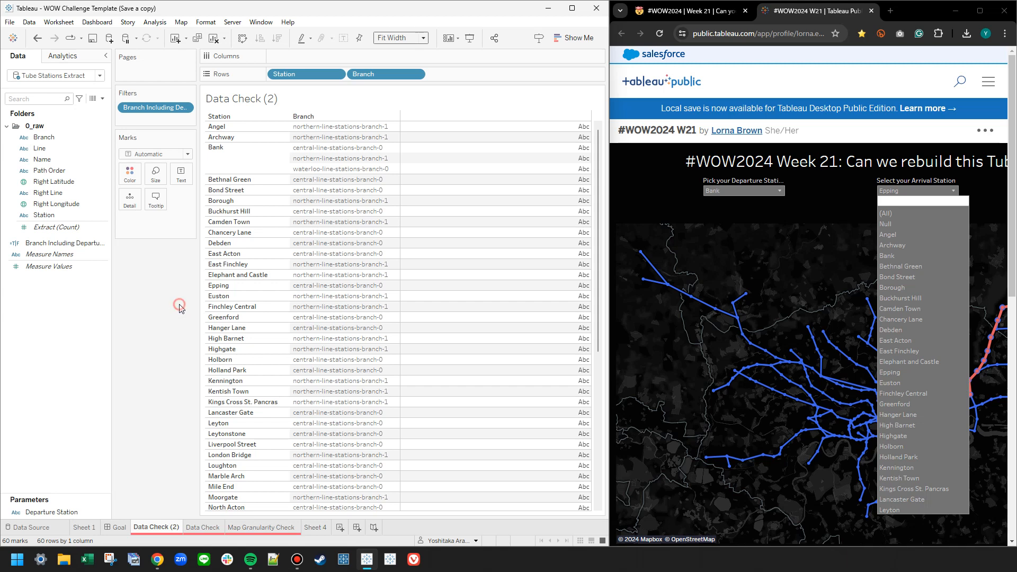
click(179, 305)
click(154, 284)
drag(112, 249, 147, 250)
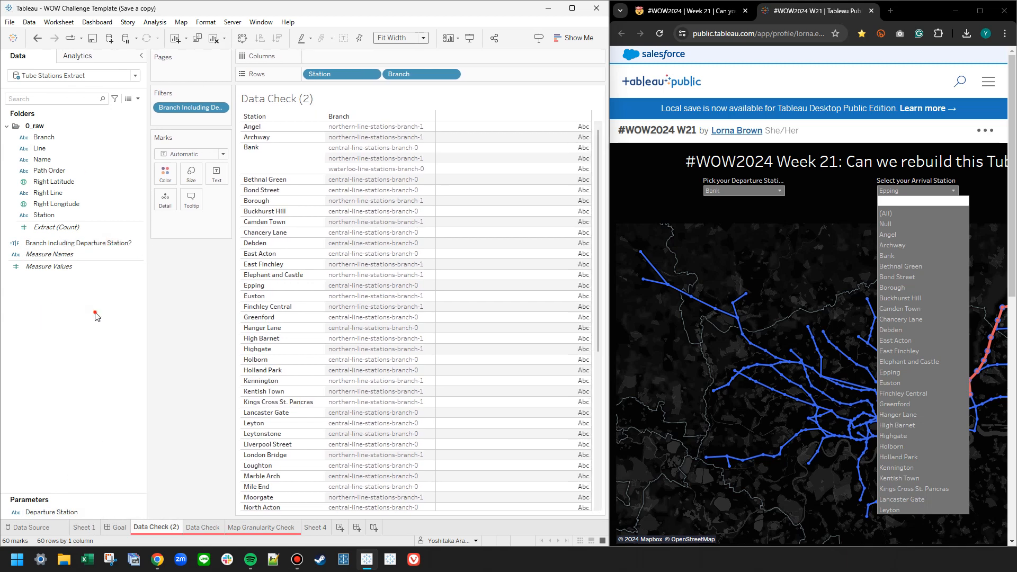
- Start a new set from the Station field and name it Arrival Station Candidates
right_click(60, 215)
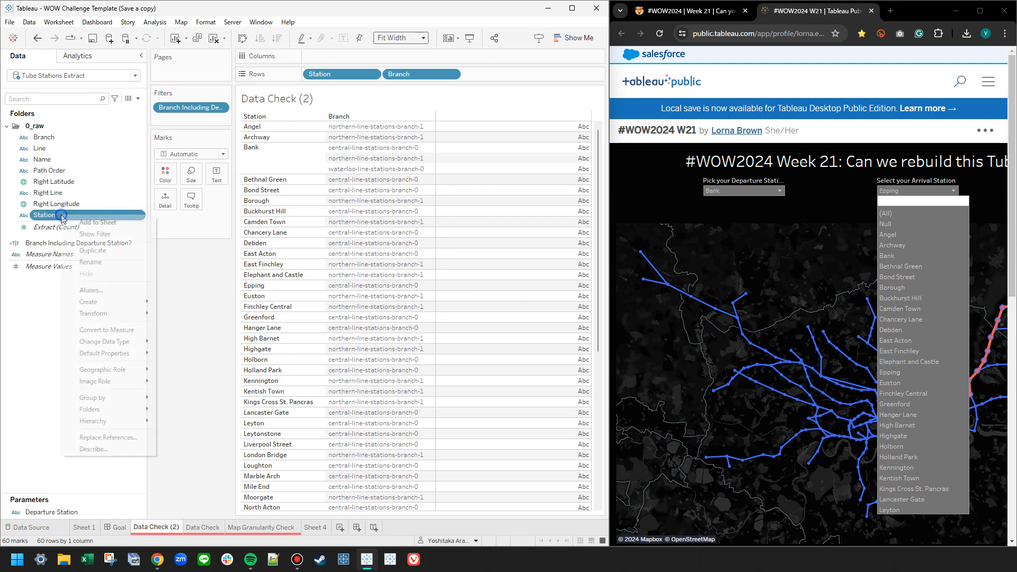
mouse_move(106, 302)
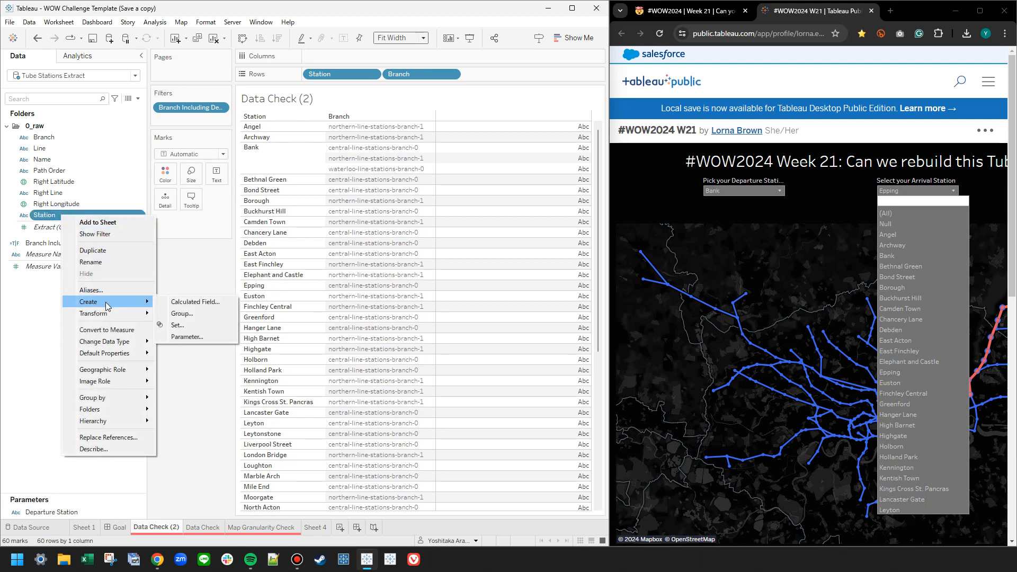
click(187, 323)
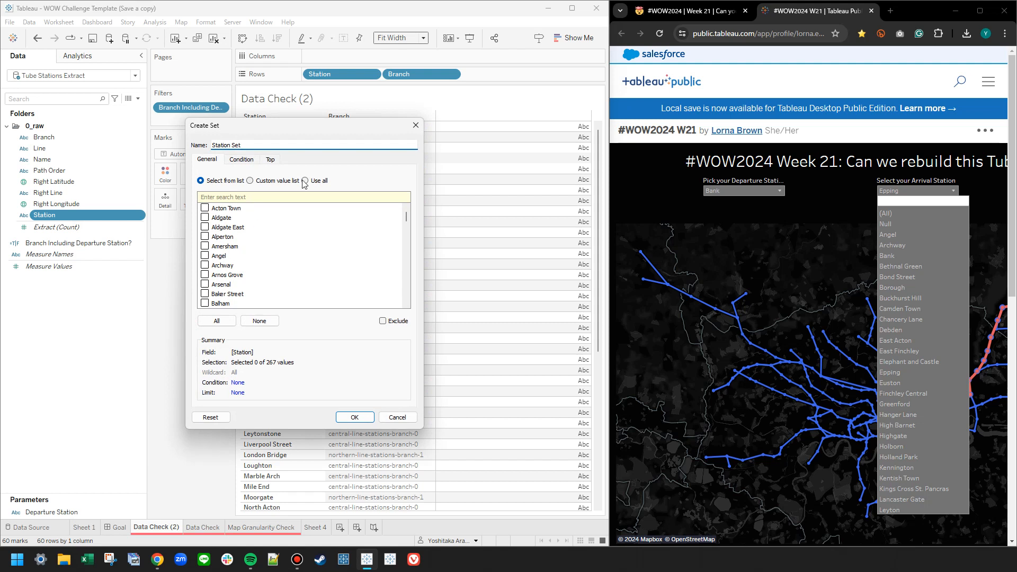
click(242, 159)
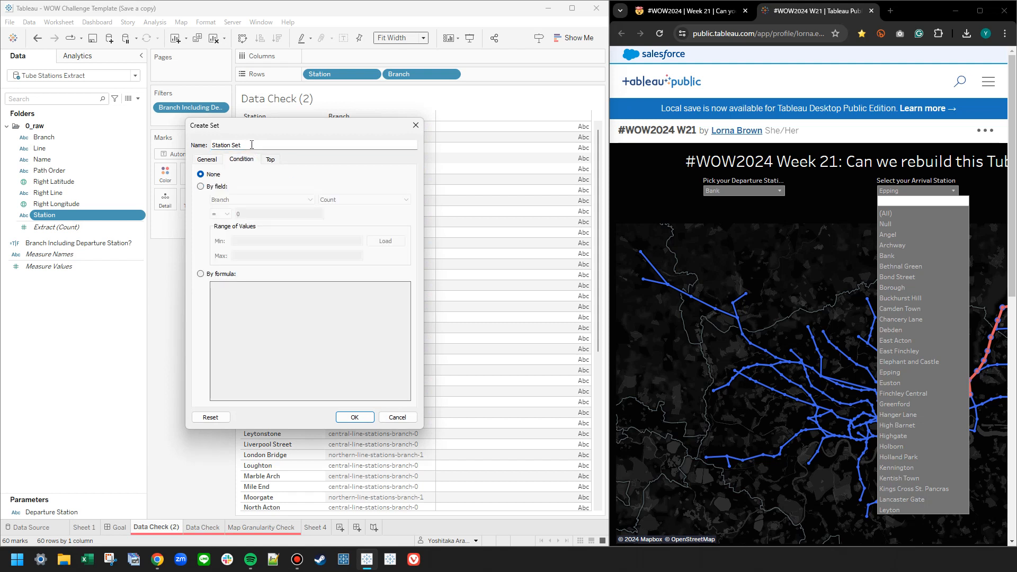
triple_click(249, 146)
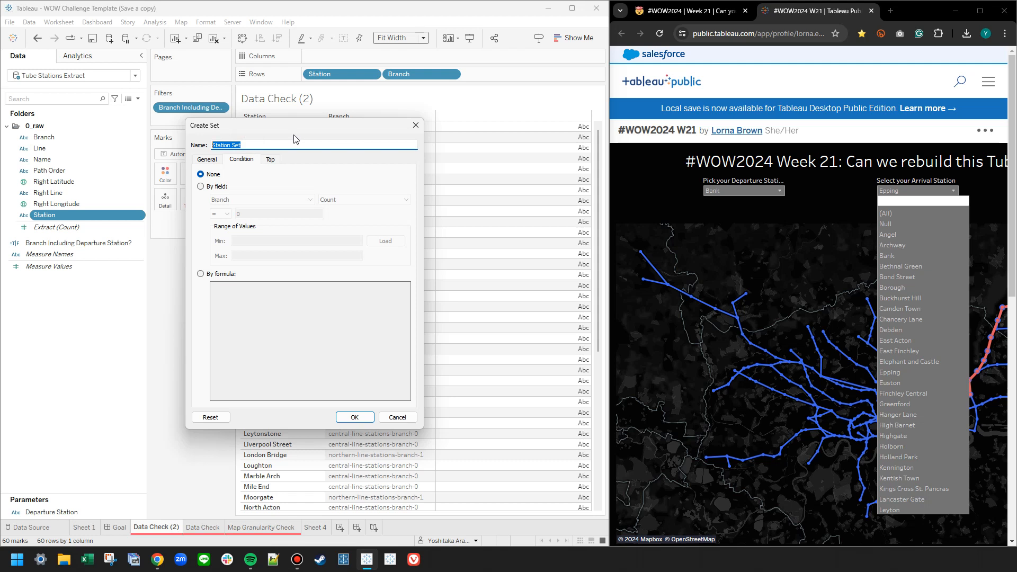
text(Arrival)
- Define the set's condition by formula using the field [Branch Including Departure Station?]
click(224, 186)
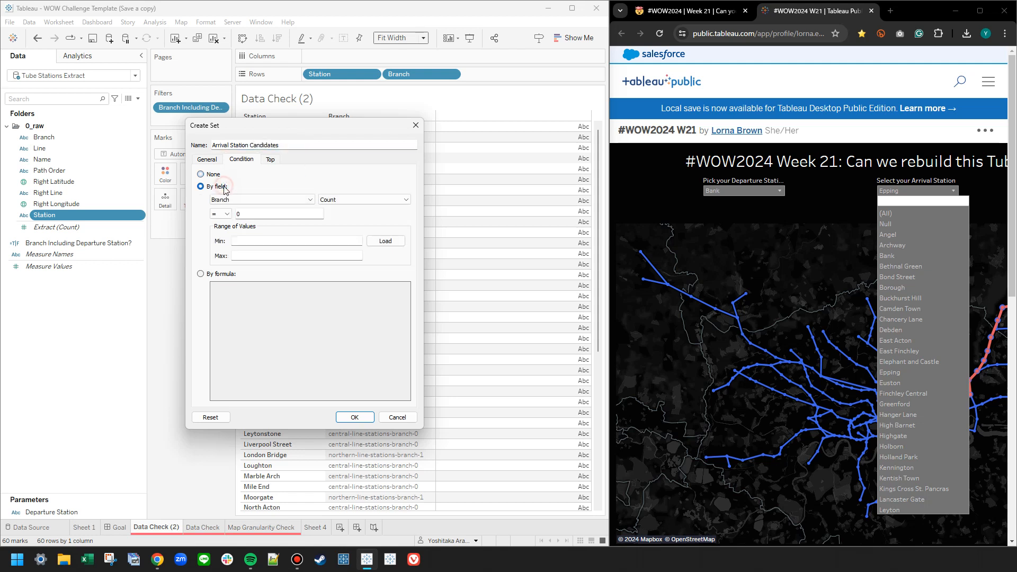
click(214, 274)
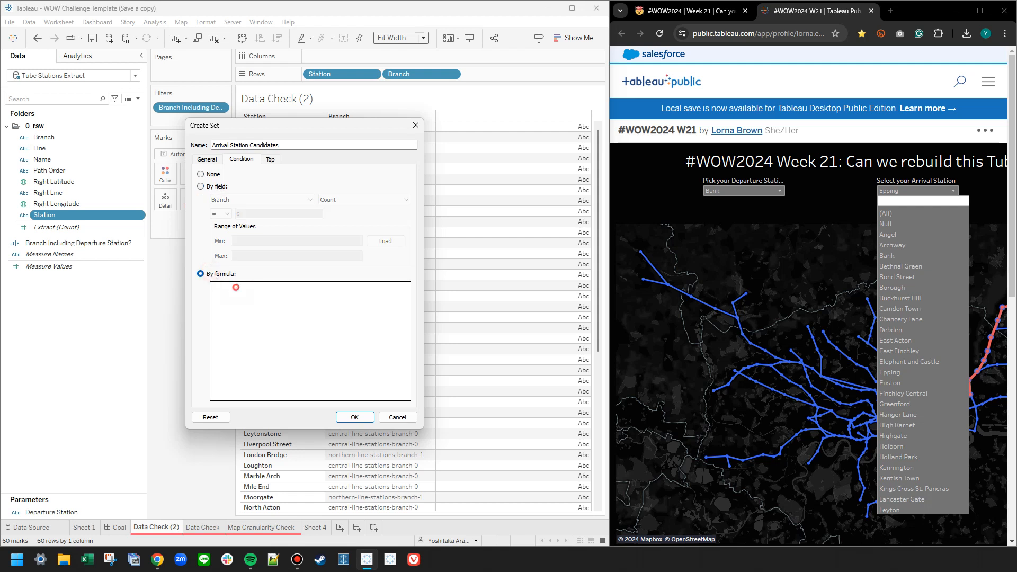
click(109, 243)
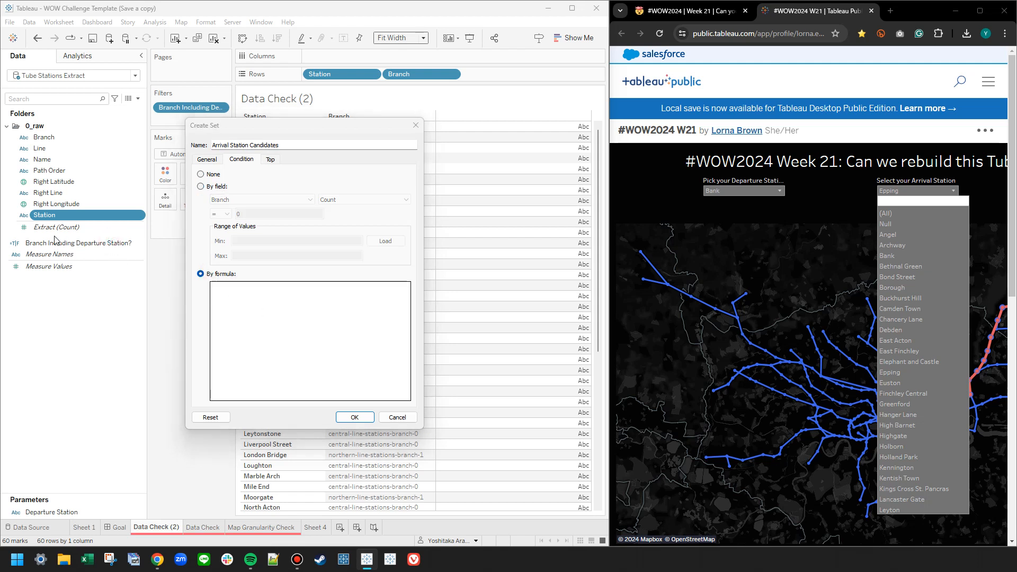
text(bran)
key(Down)
key(Return)
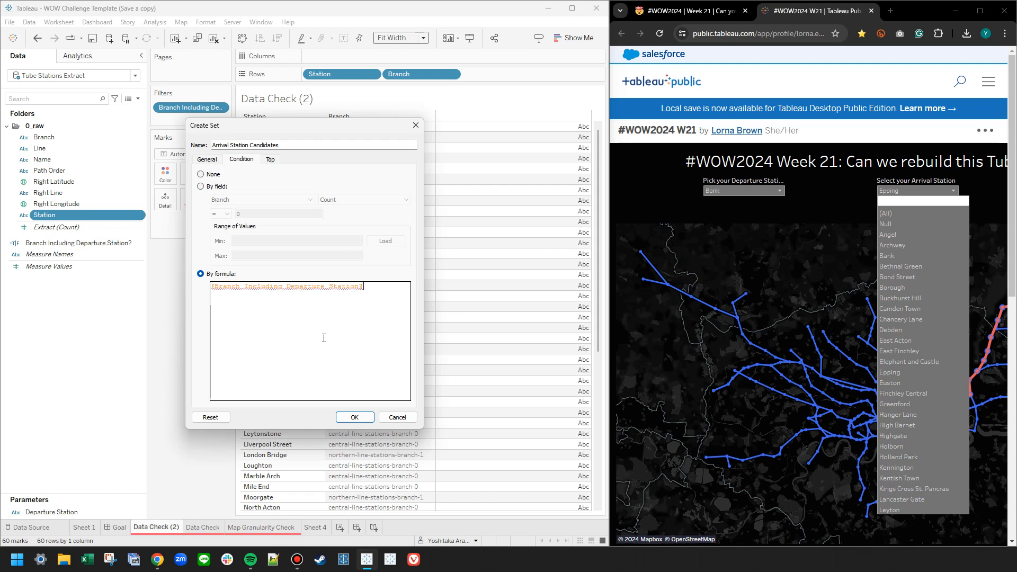
- Wrap the condition field as MAX([Branch Including Departure Station?]) and create the set
mouse_move(297, 286)
key(ctrl+Left)
key(ctrl+Left)
key(ctrl+Left)
key(ctrl+Left)
key(ctrl+Left)
key(ctrl+Left)
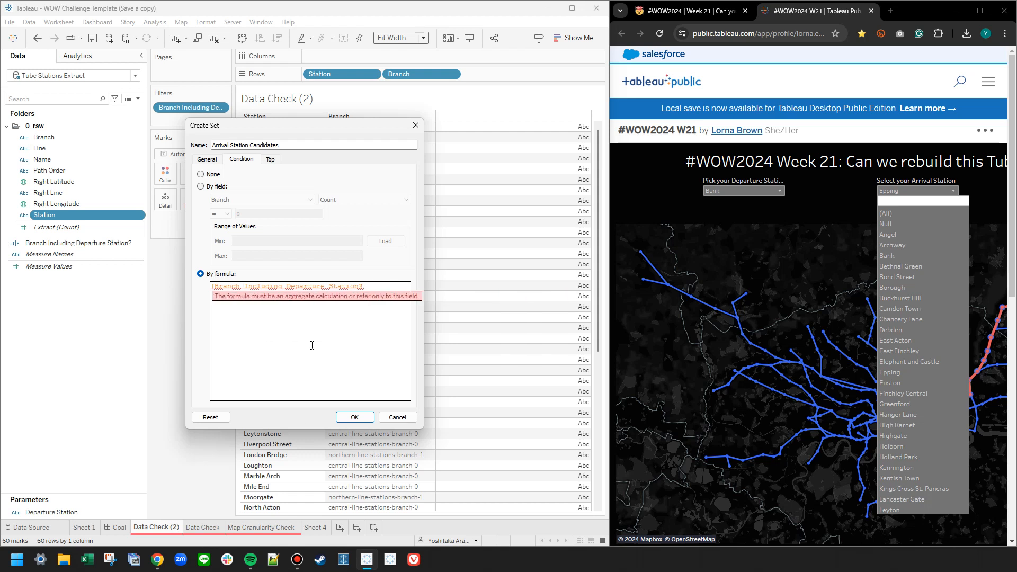
text(MAX()
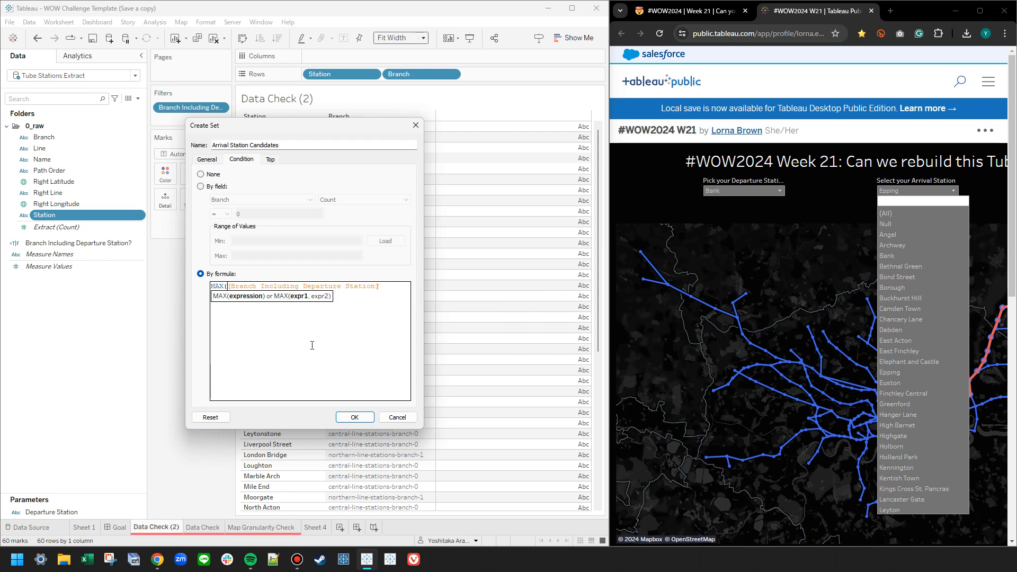
key(End)
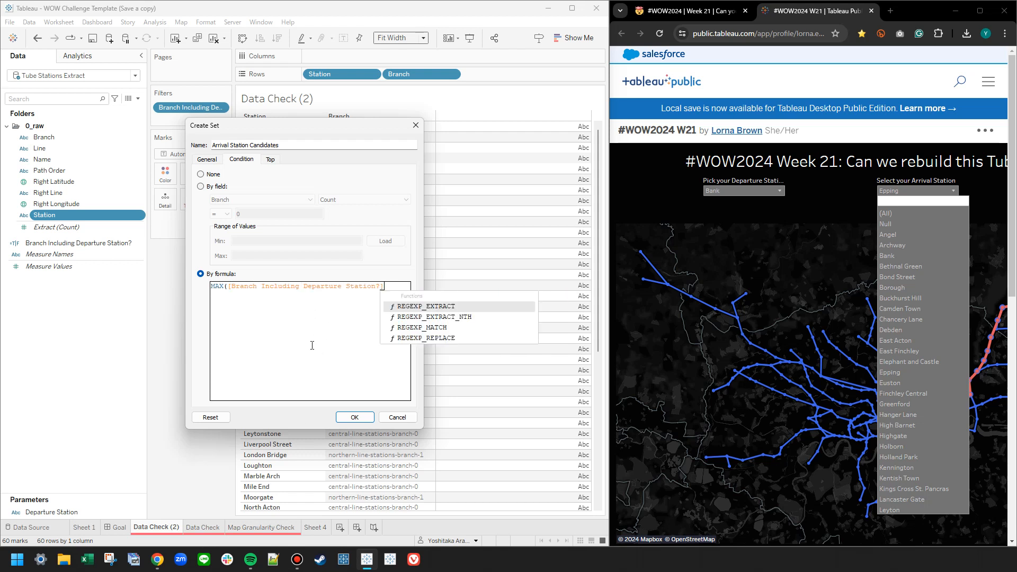
text())
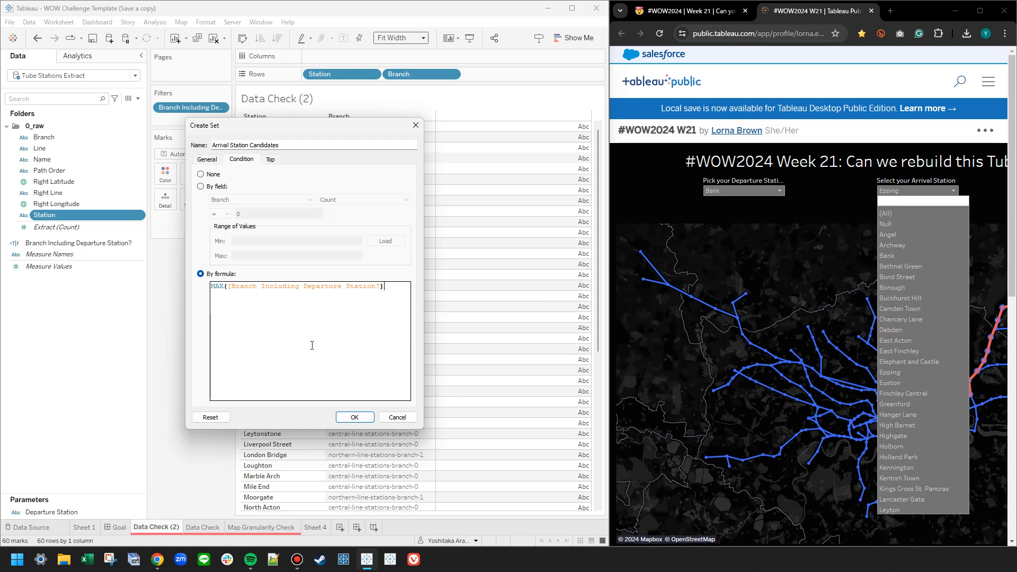
click(355, 417)
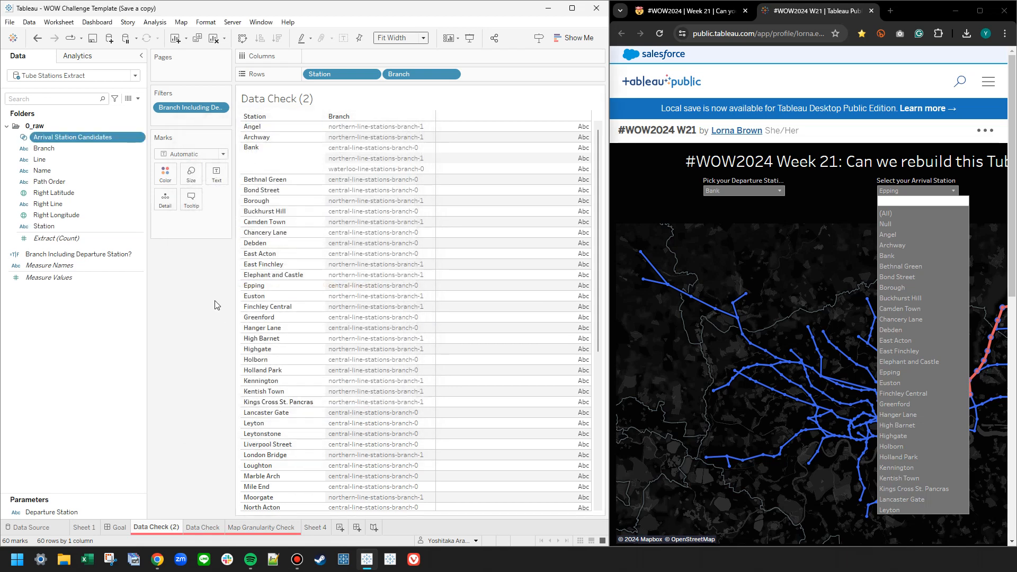
- Group Arrival Station Candidates and Branch Including Departure Station? in a new folder named 1_Basics
drag(74, 141, 50, 318)
right_click(51, 318)
click(96, 353)
text(1_Basics)
key(Return)
- Color the station marks by membership in the Arrival Station Candidates set and look through the rows
click(49, 255)
ctrl+click(49, 266)
drag(49, 258, 165, 175)
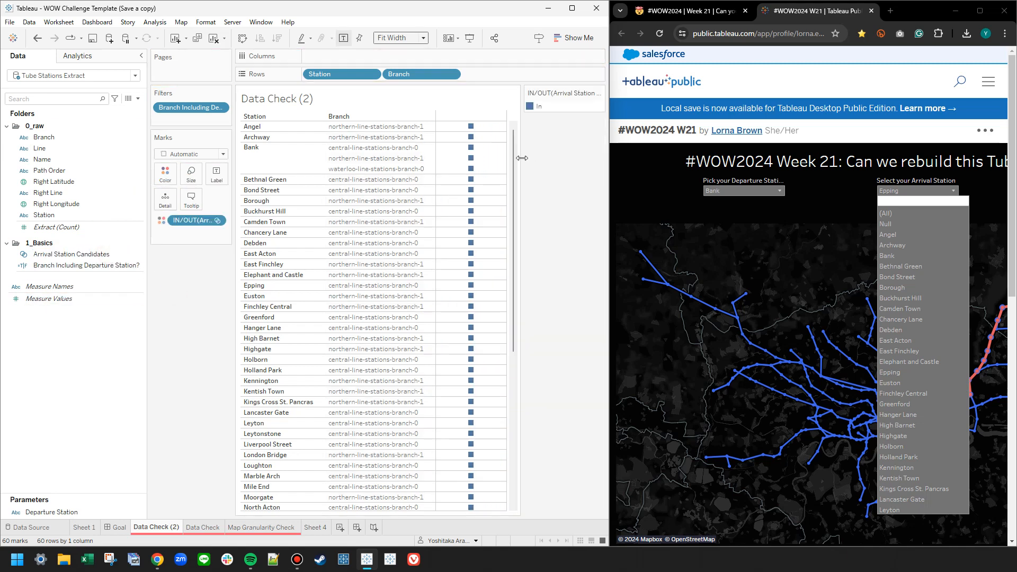
scroll(525, 175, down, 5)
scroll(525, 174, up, 5)
- Move Branch Including Departure Station? from Filters to the start of Rows and check the False rows by highlighting the set's In members
drag(191, 107, 310, 75)
click(533, 108)
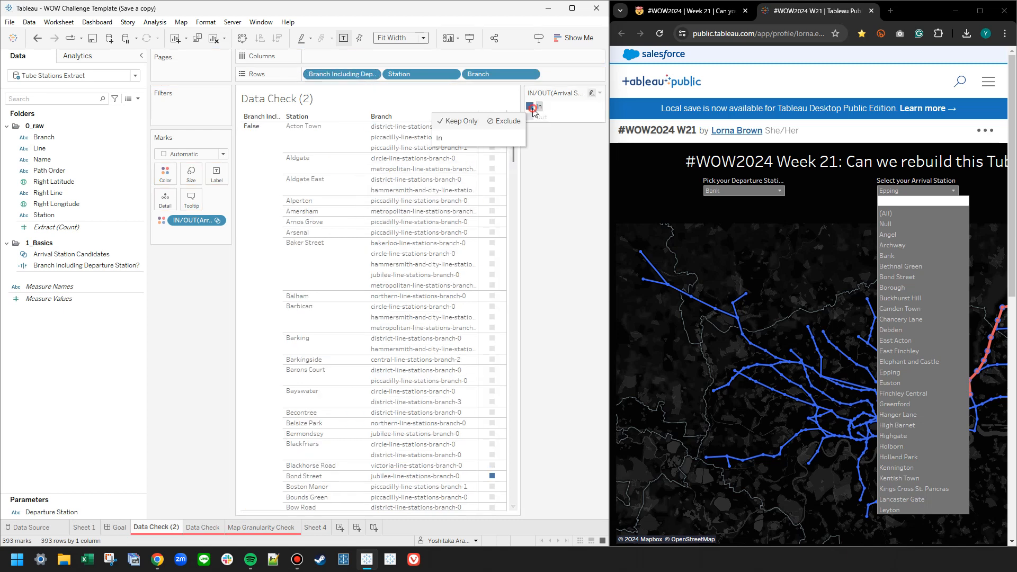
scroll(514, 149, down, 3)
scroll(514, 143, up, 3)
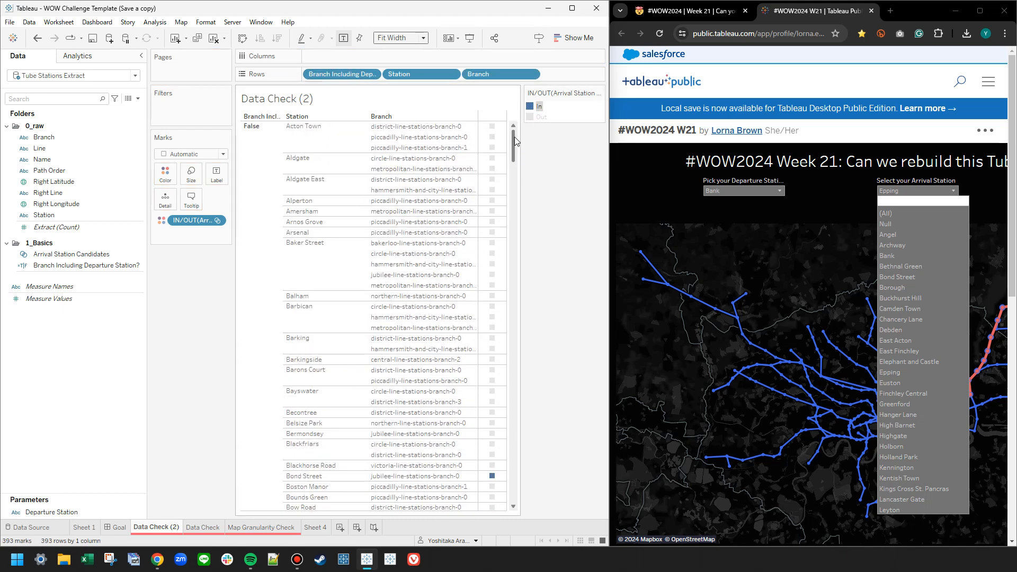
scroll(514, 148, down, 5)
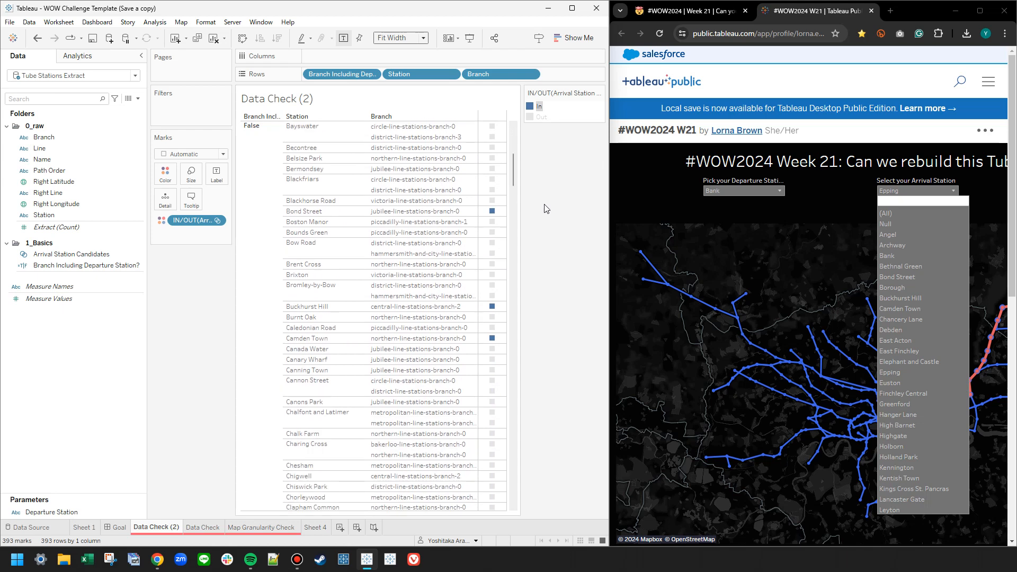
click(270, 187)
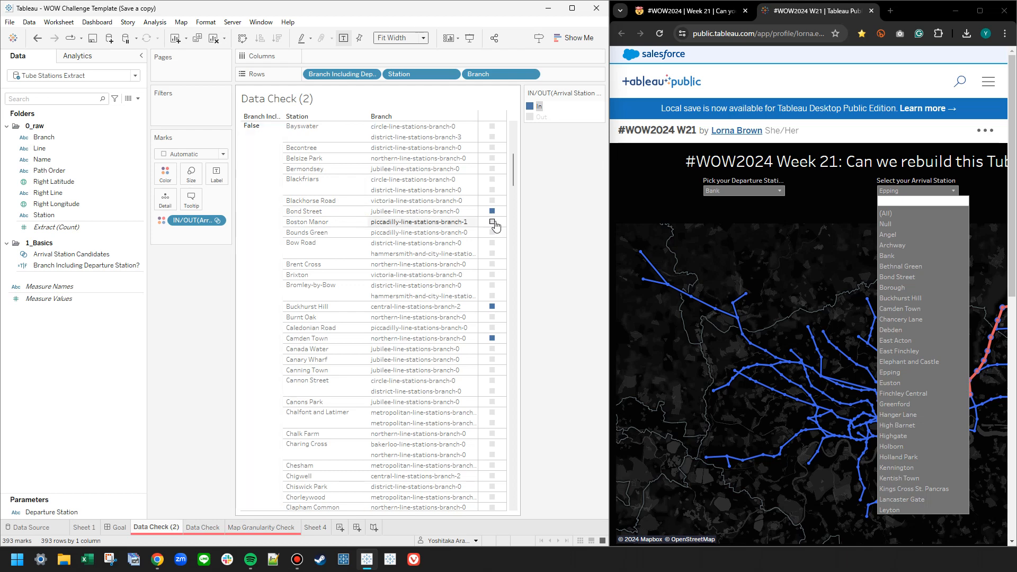
mouse_move(493, 212)
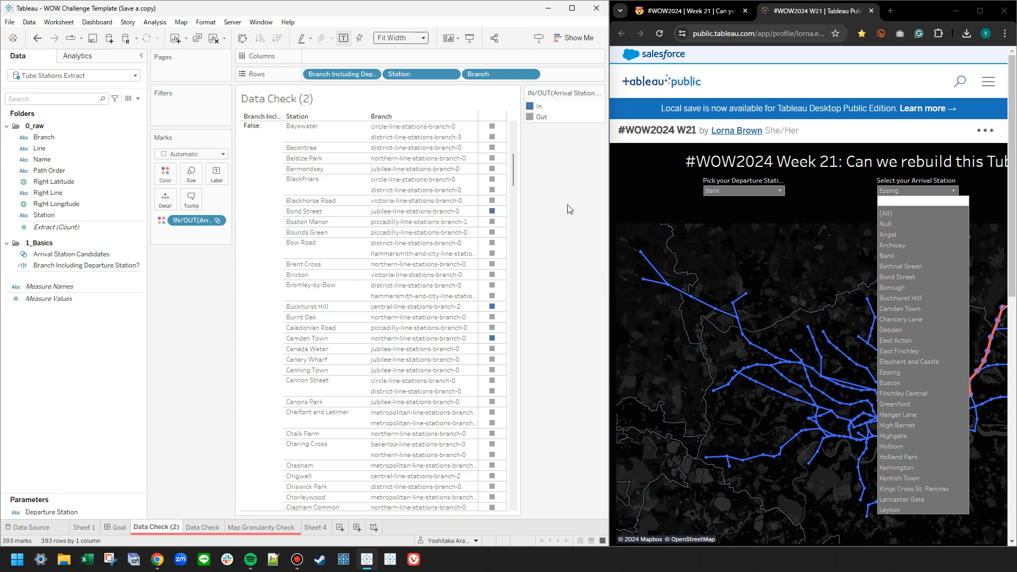
- Place Branch before Station on Rows and widen the Branch Including Departure Station? column
drag(499, 81, 393, 75)
scroll(514, 171, up, 5)
click(266, 152)
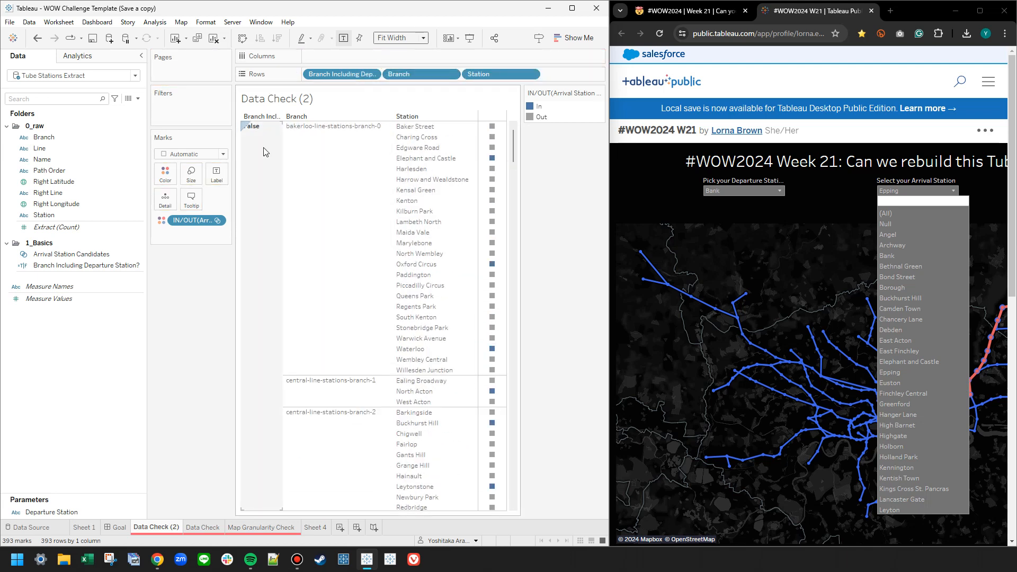
drag(282, 147, 298, 159)
- Arrange Rows as Station, Branch Including Departure Station?, Branch, and check set membership for stations such as Archway and Elephant and Castle
mouse_move(496, 165)
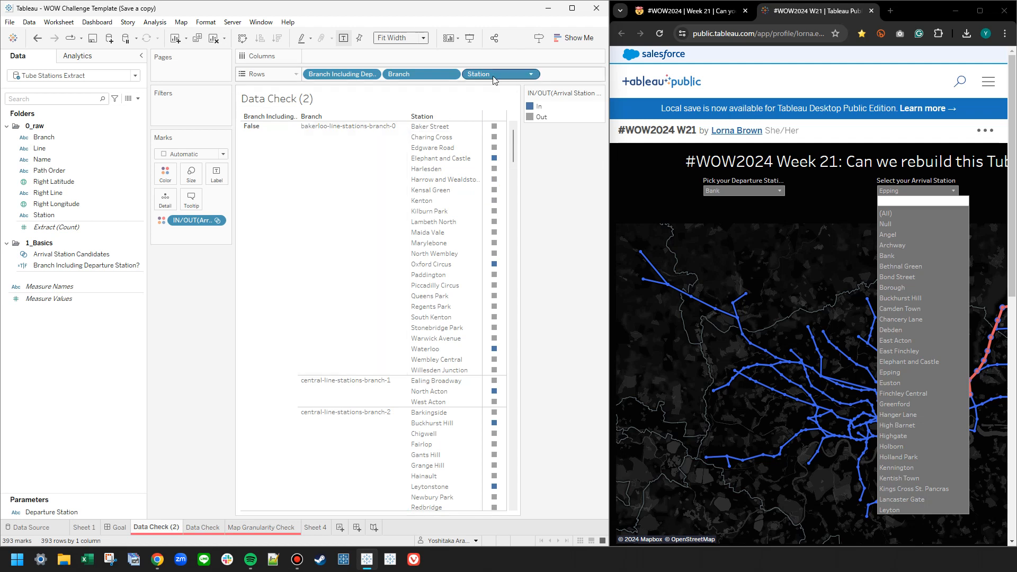
drag(348, 74, 566, 79)
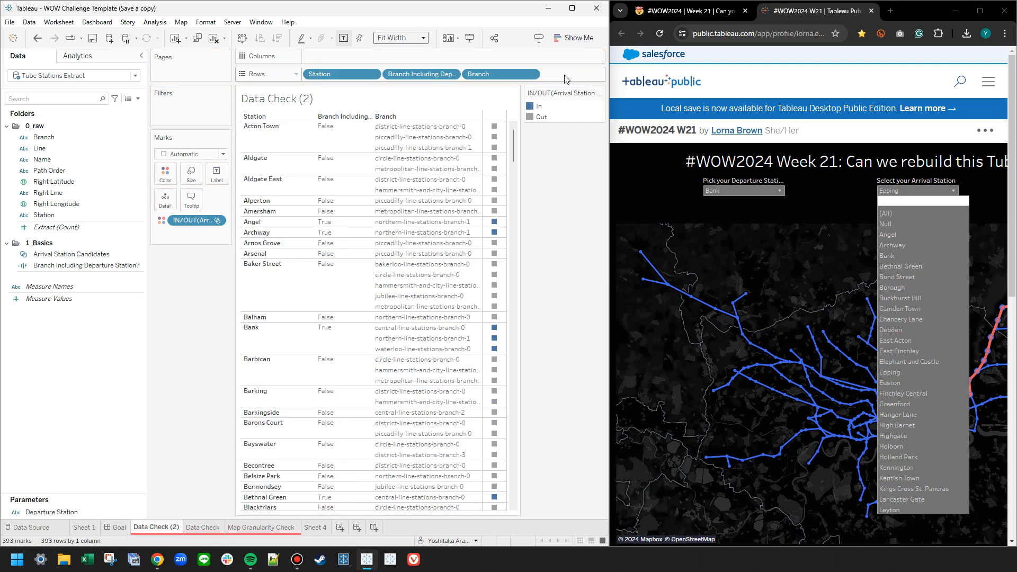
click(283, 232)
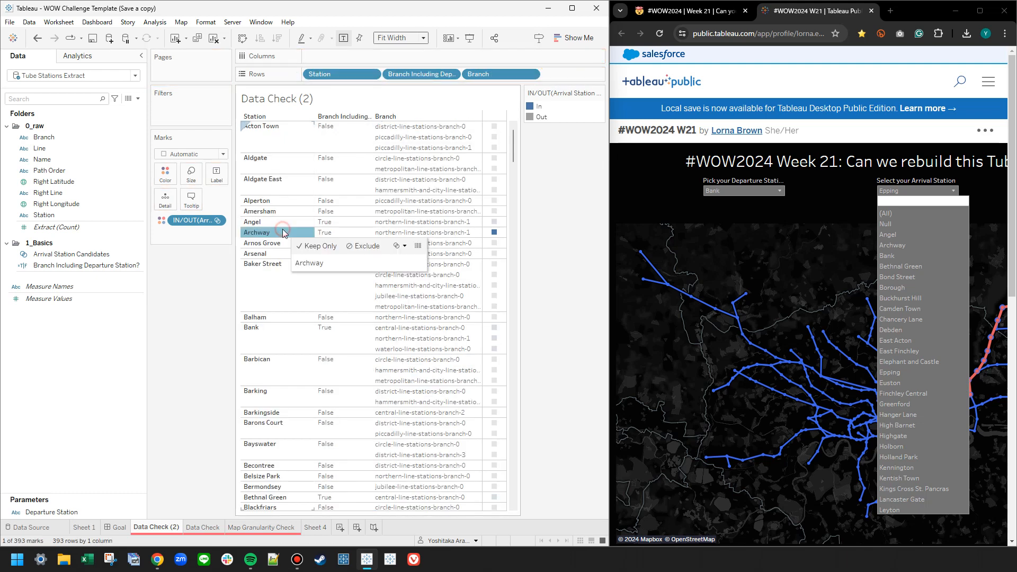
click(283, 232)
scroll(284, 329, down, 9)
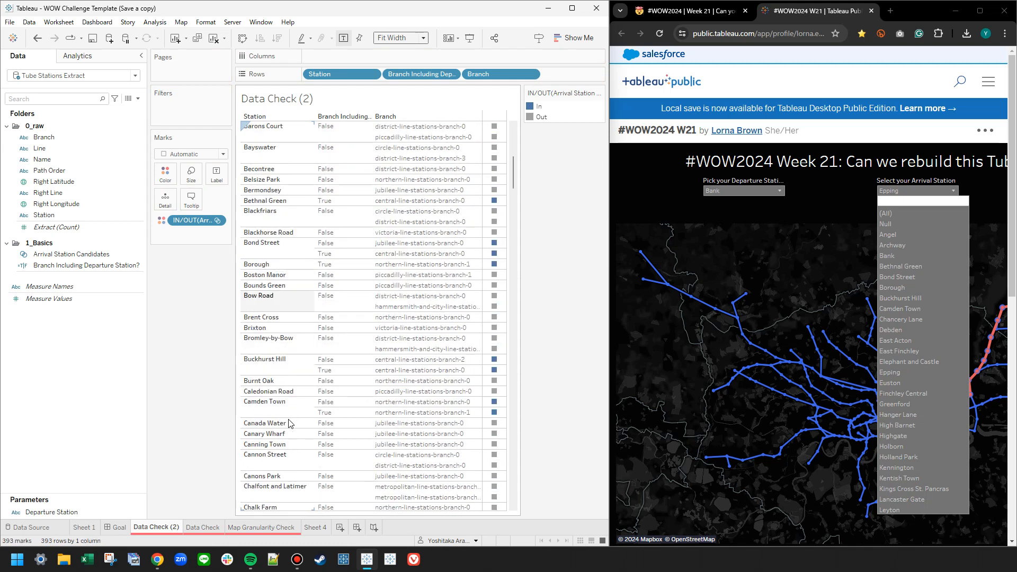
scroll(284, 423, down, 9)
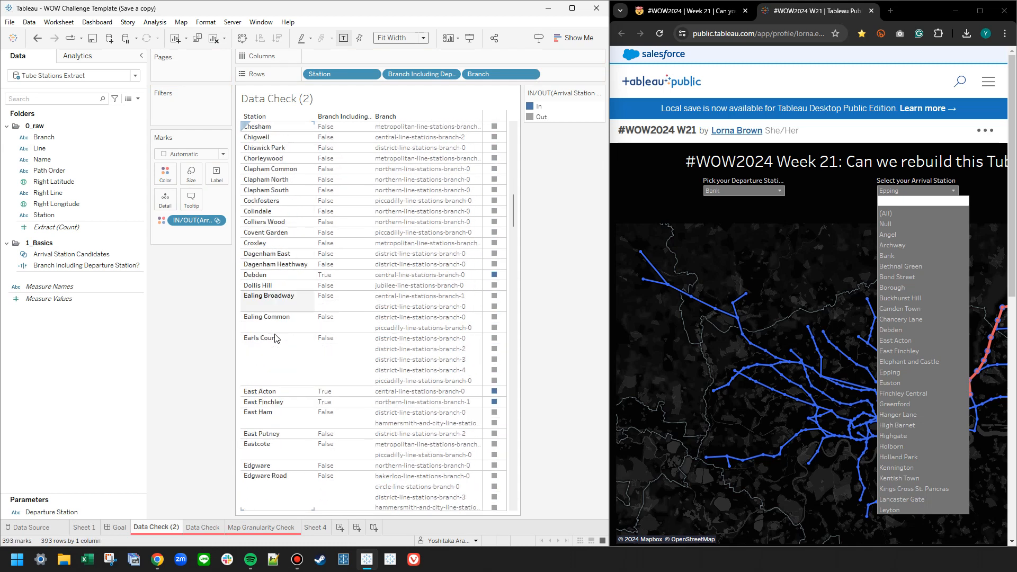
scroll(285, 352, down, 4)
click(286, 359)
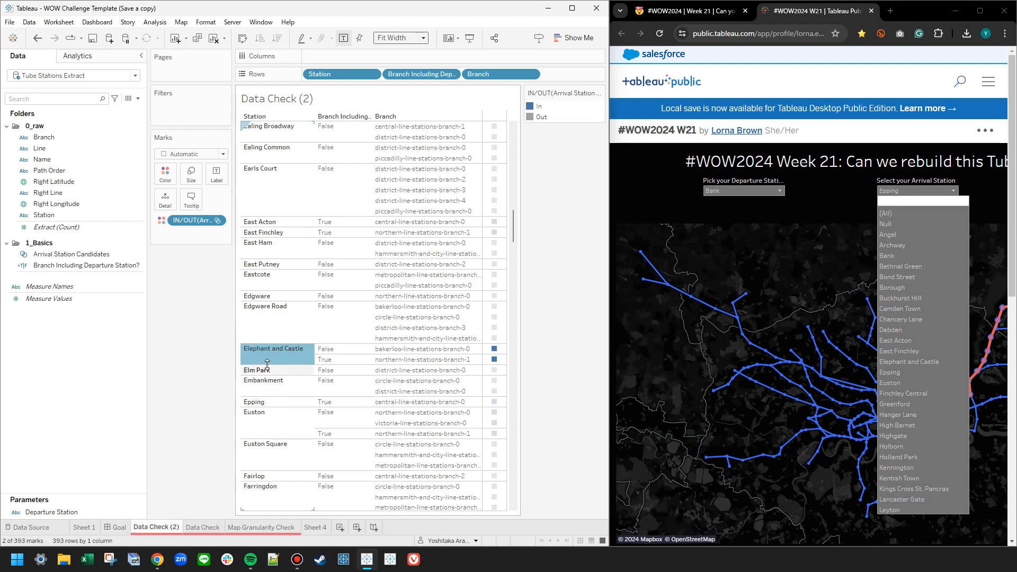
- Keep only northern-line-stations-branch-1 to check its stations, including Bank, and undo that filter
click(412, 363)
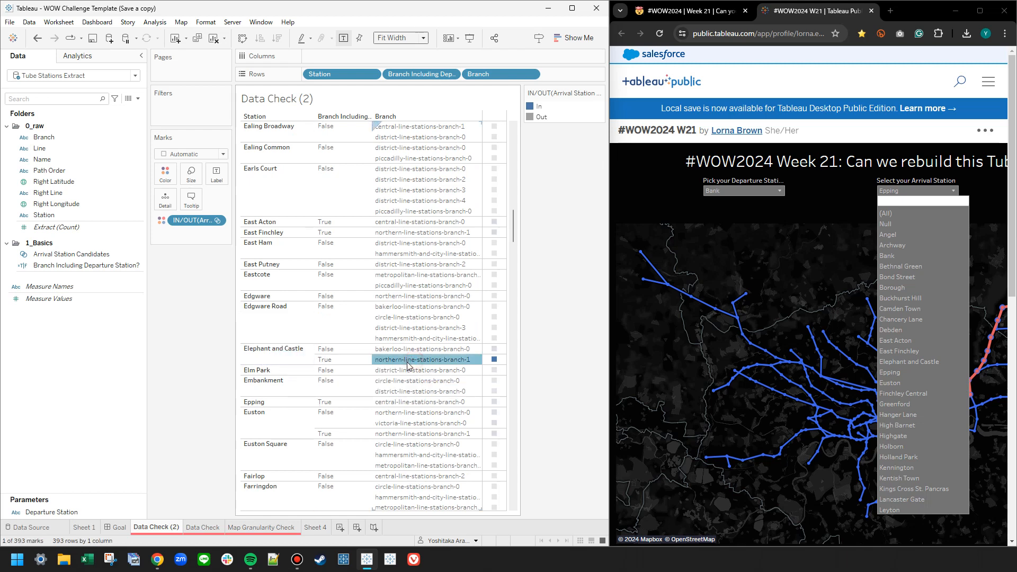
right_click(407, 366)
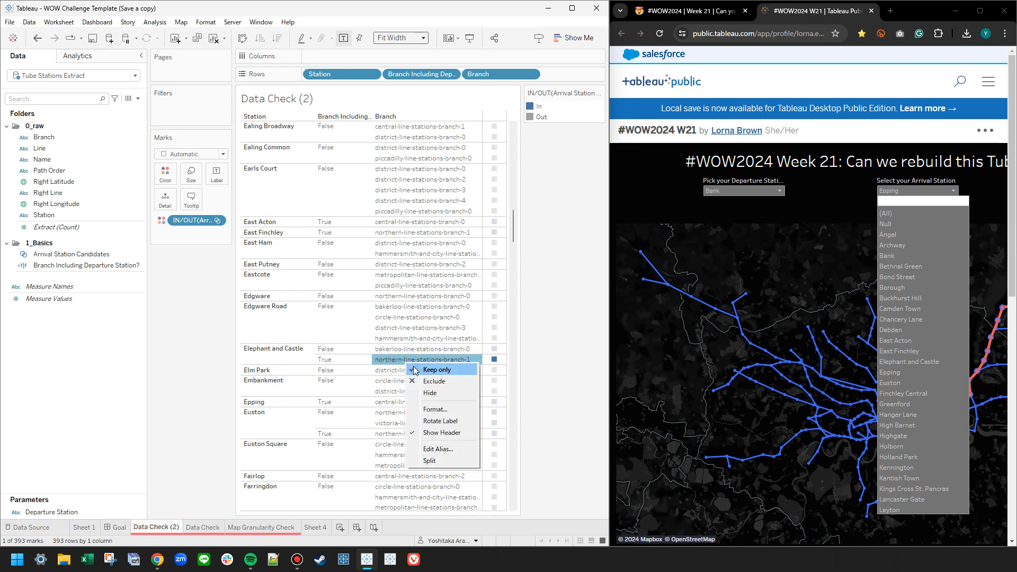
click(421, 371)
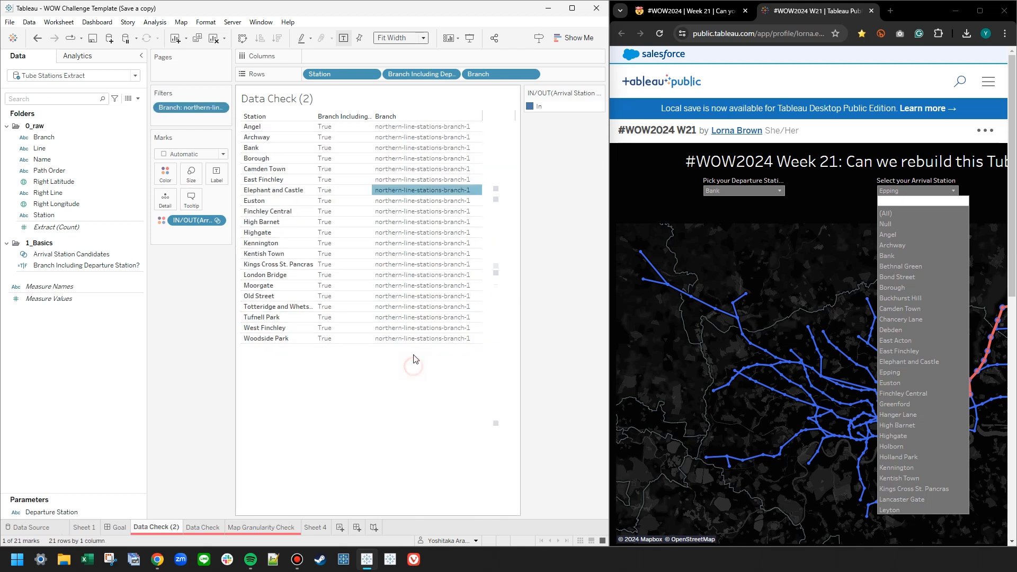
click(258, 147)
mouse_move(283, 155)
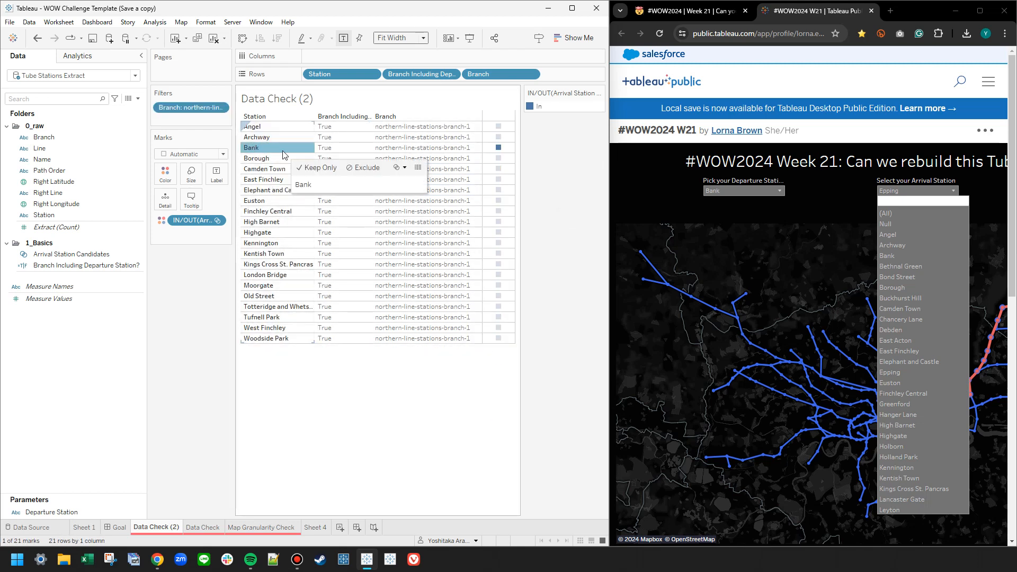
click(194, 300)
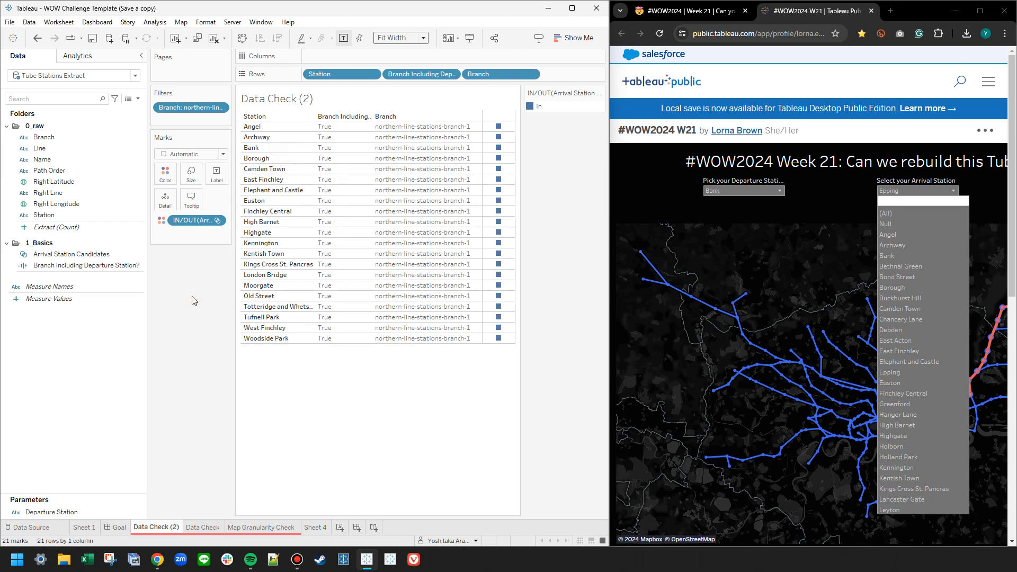
click(38, 38)
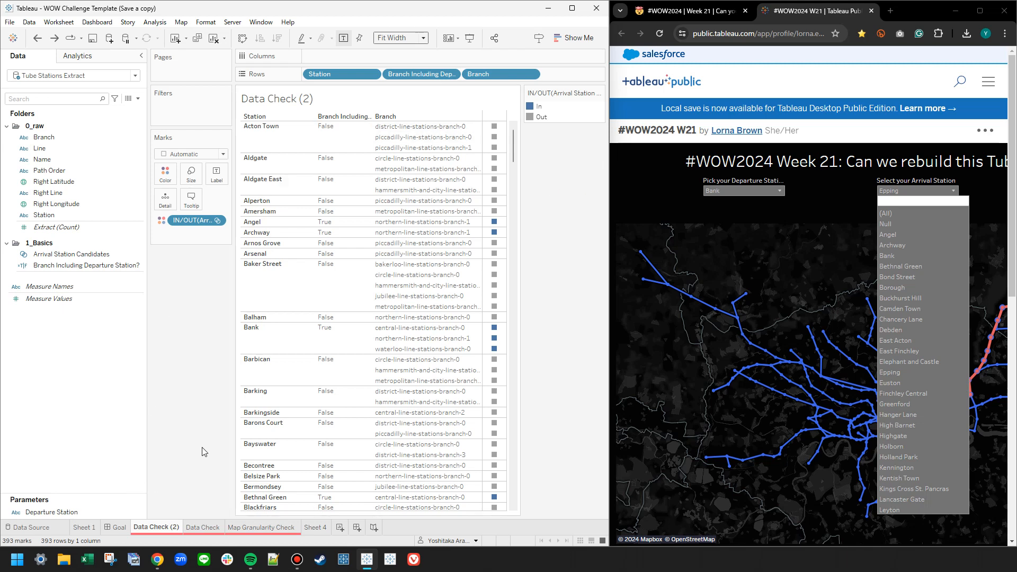
- On Sheet 4, add Arrival Station Candidates to Detail and show its set control
click(177, 394)
click(328, 530)
click(92, 258)
mouse_move(83, 258)
mouse_down()
mouse_move(355, 97)
mouse_move(363, 69)
mouse_move(158, 228)
mouse_move(95, 265)
mouse_move(85, 255)
mouse_move(196, 200)
mouse_move(171, 219)
mouse_up()
right_click(171, 218)
click(201, 233)
- Examine the display and customization options of the Arrival Station Candidates set control on Sheet 4
drag(600, 125, 597, 110)
click(600, 94)
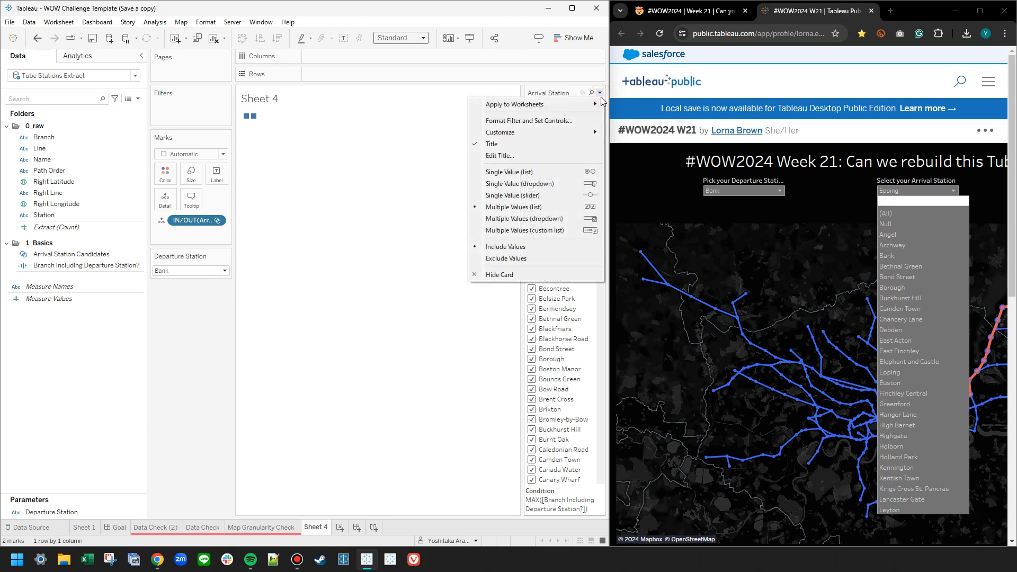
mouse_move(523, 136)
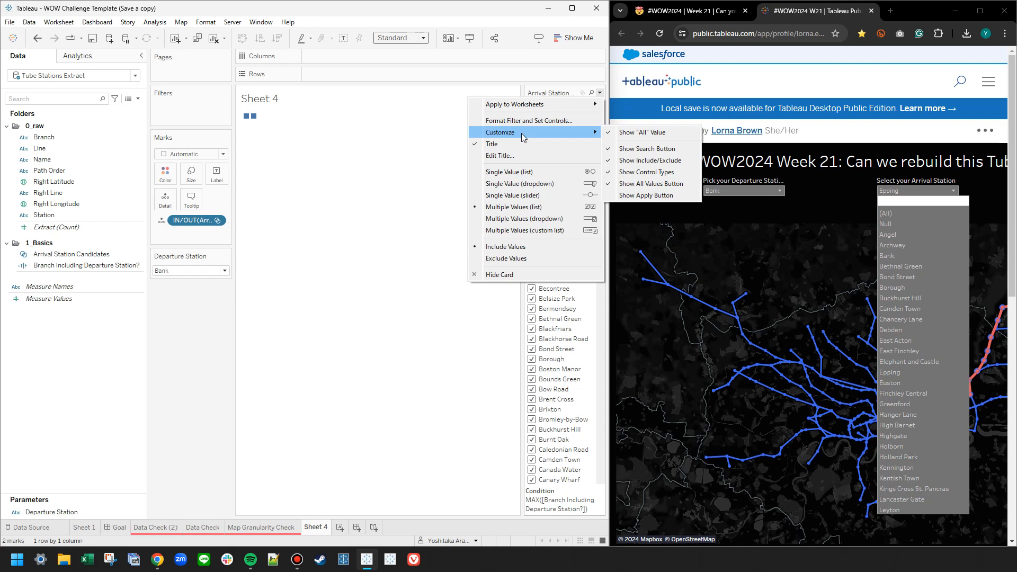
click(201, 394)
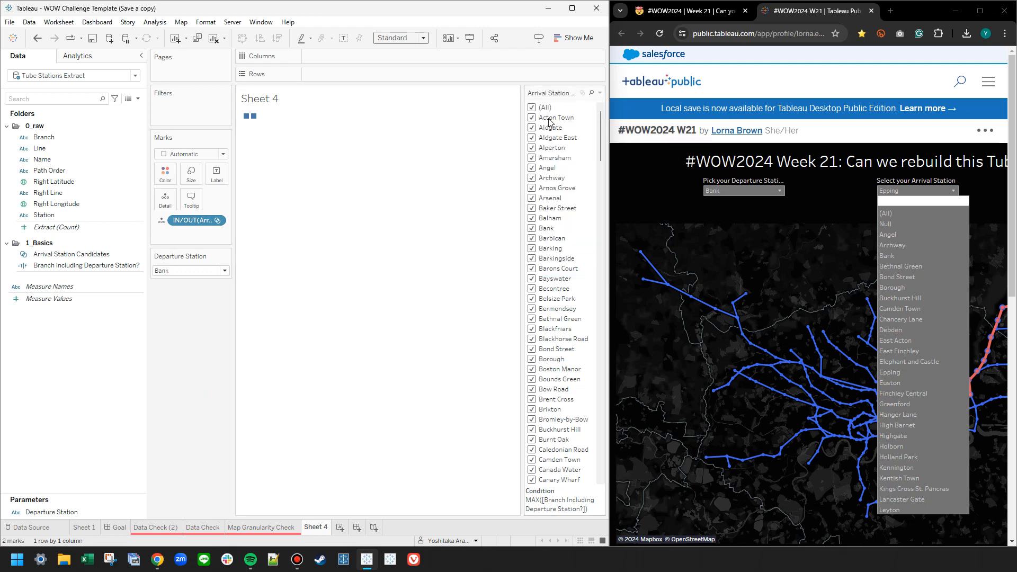
click(601, 94)
click(193, 356)
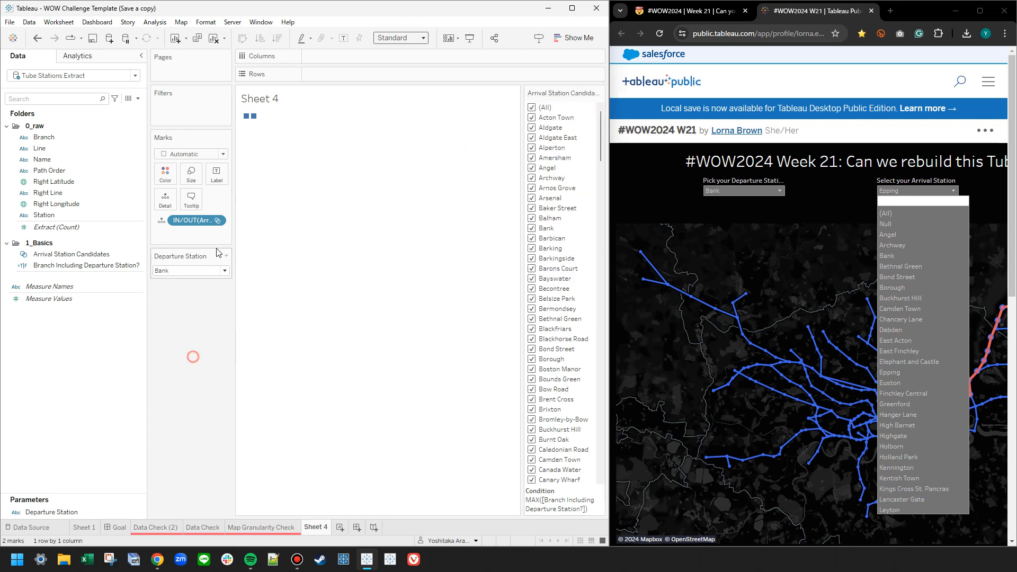
- Color the mark by Arrival Station Candidates membership and review the set's condition formula
drag(234, 220, 284, 214)
drag(217, 220, 173, 174)
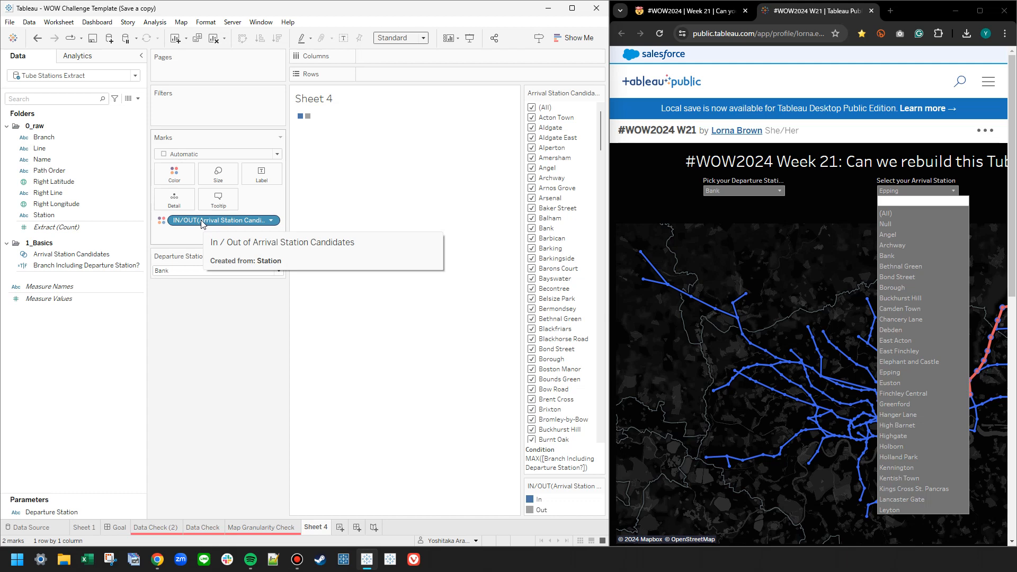
right_click(78, 254)
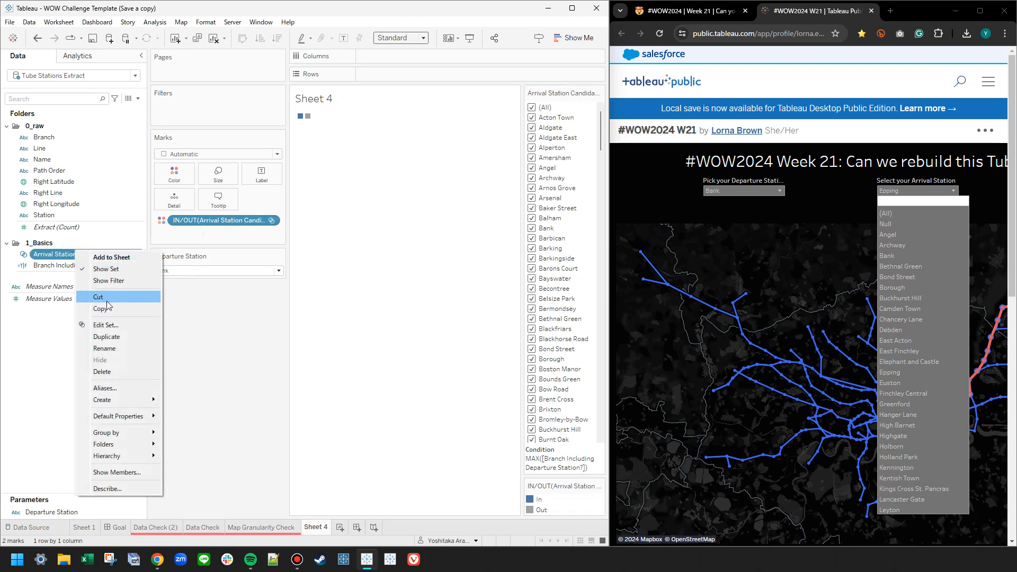
click(105, 325)
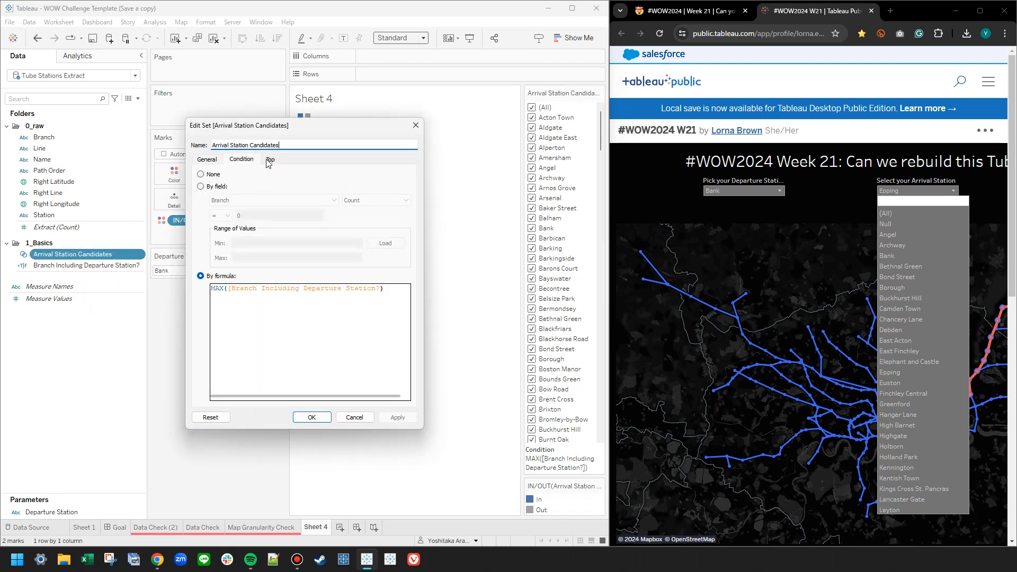
click(421, 125)
- Start a calculated field with an IIF function that tests [Branch Including Departure Station?]
right_click(64, 322)
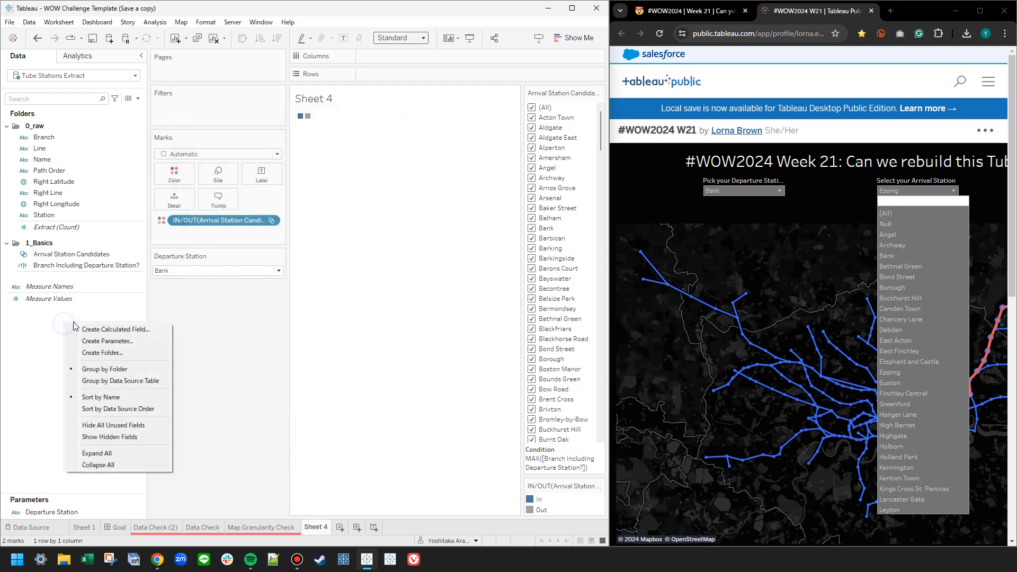
click(47, 317)
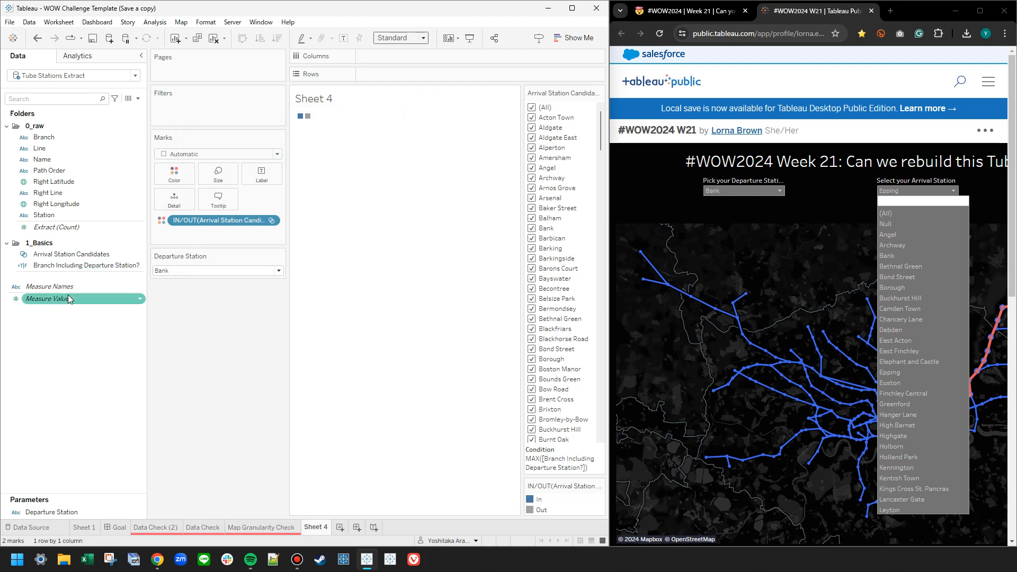
right_click(74, 318)
click(103, 333)
text(IIF()
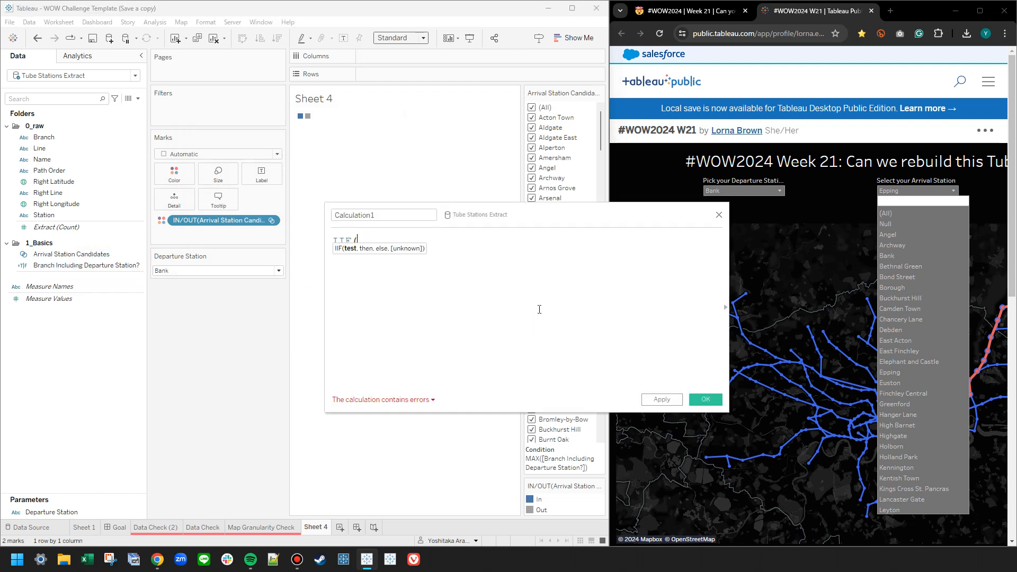
drag(85, 265, 428, 316)
- Put the IIF test on its own line and add [Station] as the result when true
text(, statt)
key(BackSpace)
key(BackSpace)
key(BackSpace)
key(BackSpace)
key(BackSpace)
key(ctrl+Left)
key(ctrl+Left)
key(ctrl+Left)
key(ctrl+Left)
key(ctrl+Left)
key(ctrl+Left)
key(Right)
key(Return)
key(Return)
key(End)
text(stat)
key(Return)
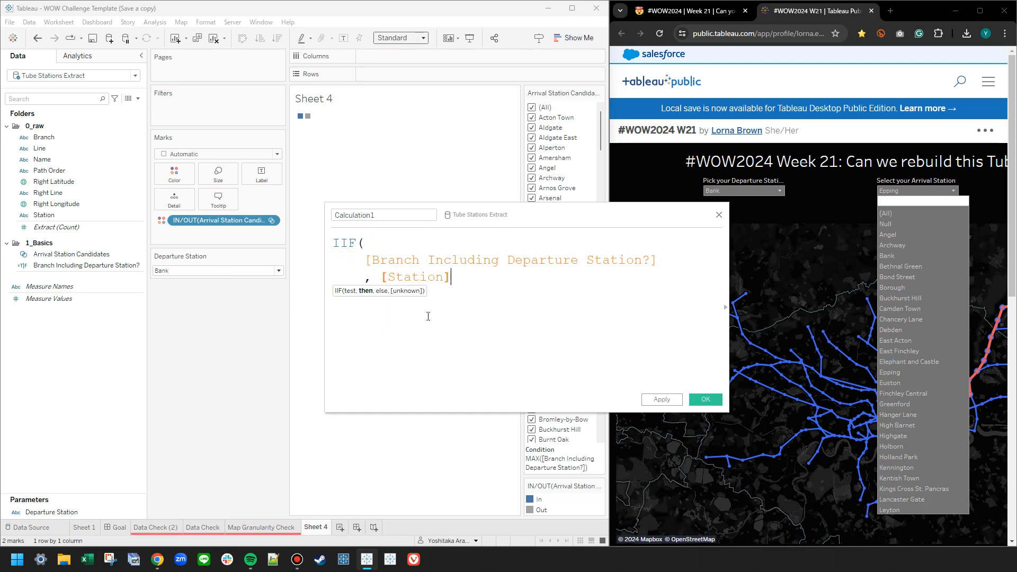
- Add NULL as the else result, close the IIF function and save the calculated field
key(Return)
text(, NUL)
key(Return)
key(Return)
text())
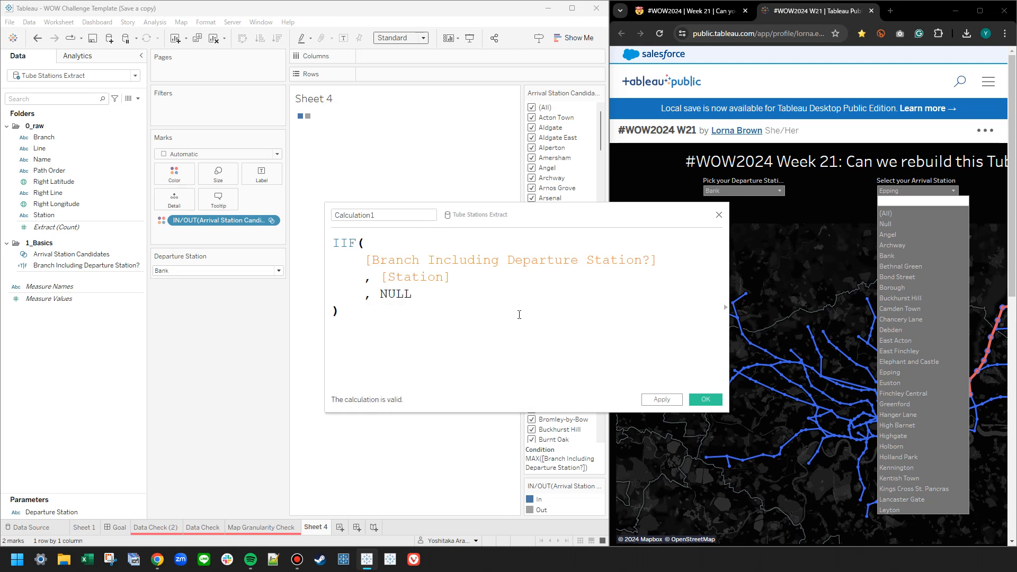
click(704, 399)
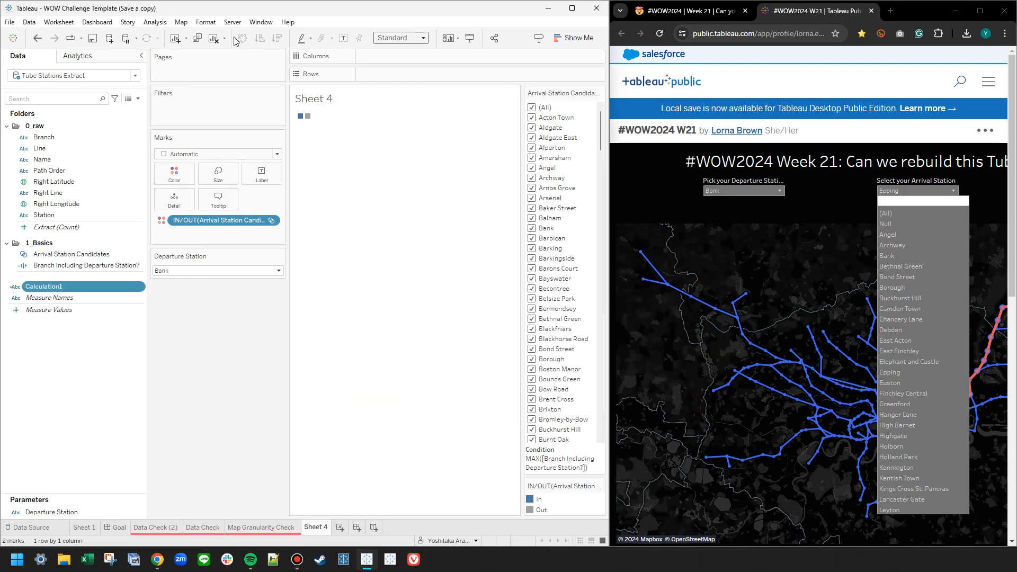
- Clear Sheet 4, show an all-values filter of the new calculated field and compare it with the reference dashboard's arrival station list
click(213, 38)
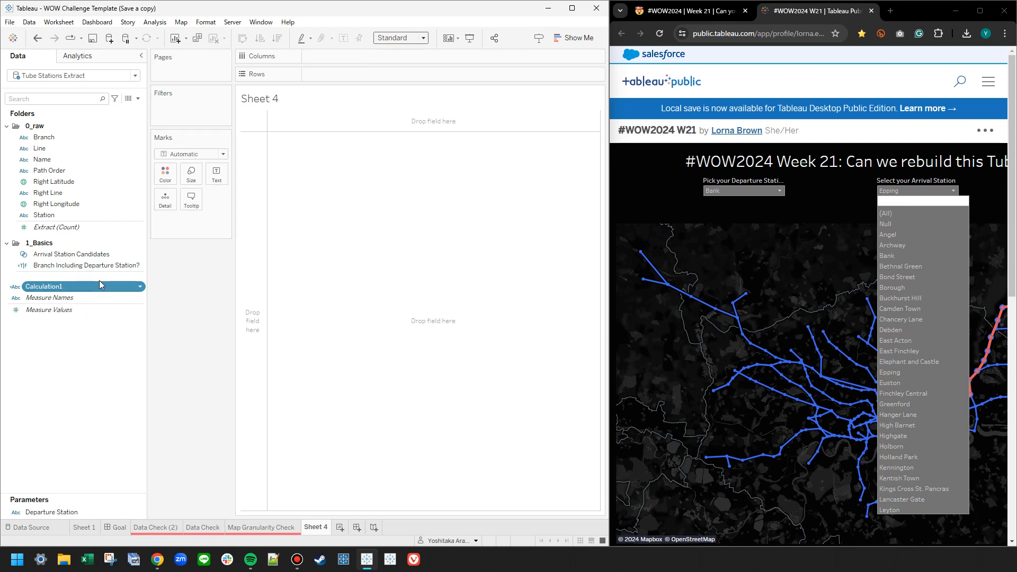
drag(99, 284, 191, 110)
click(217, 314)
click(311, 411)
right_click(190, 107)
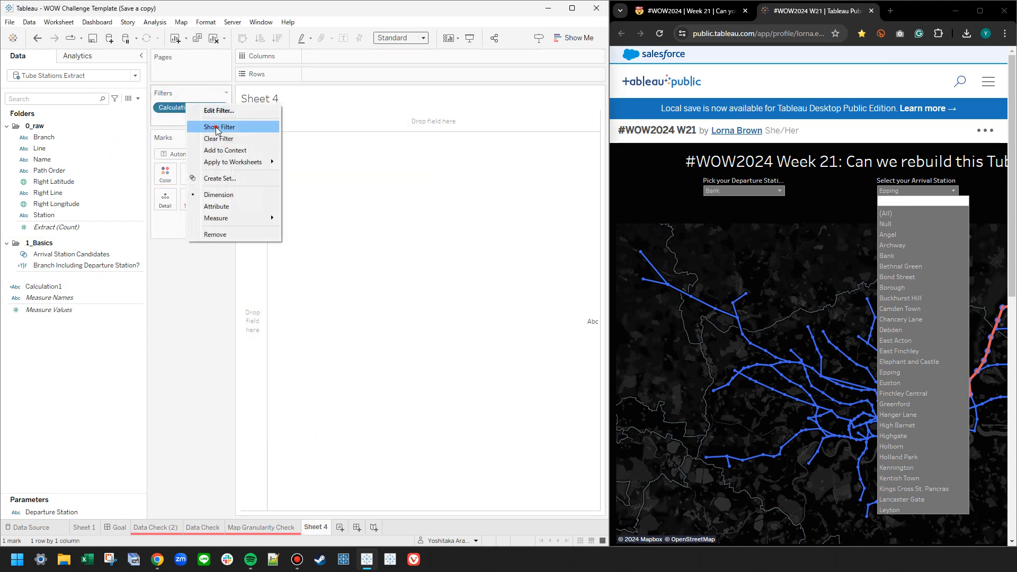
click(218, 127)
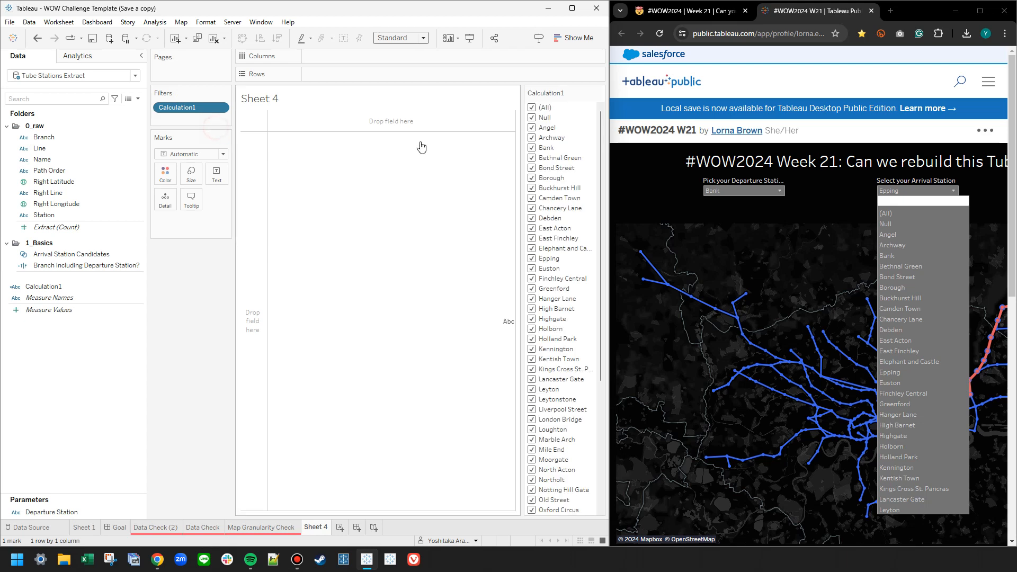
click(940, 179)
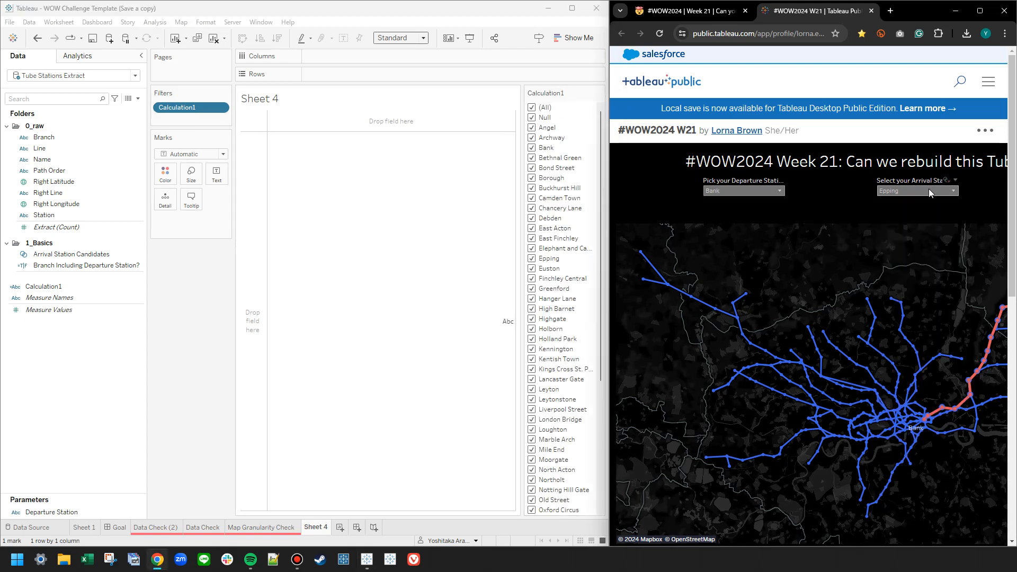
click(930, 191)
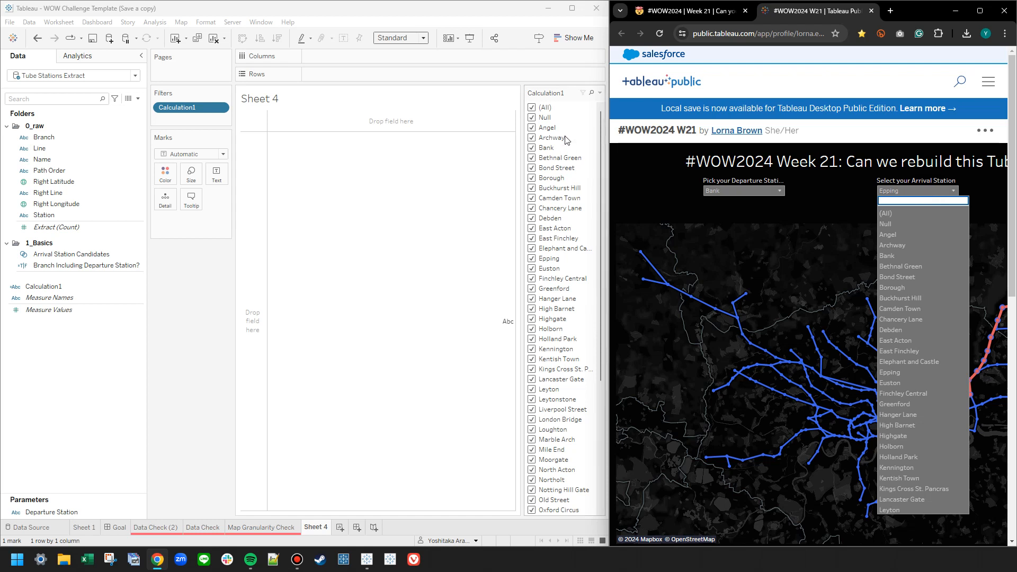
- Move the calculated field into the 1_Basics folder and delete the conditional set Arrival Station Candidates
drag(65, 287, 84, 271)
right_click(69, 256)
click(102, 358)
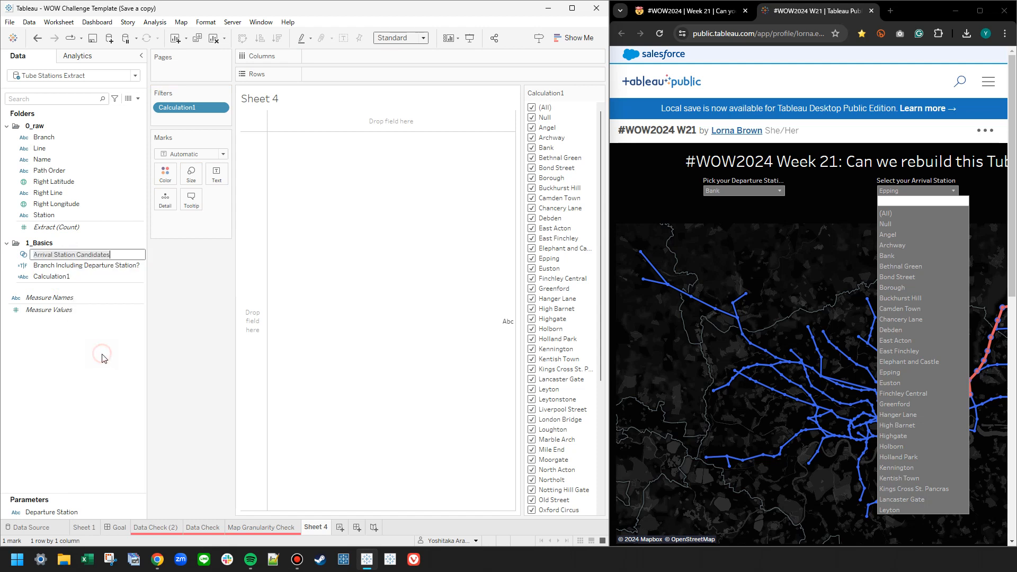
key(Return)
right_click(85, 258)
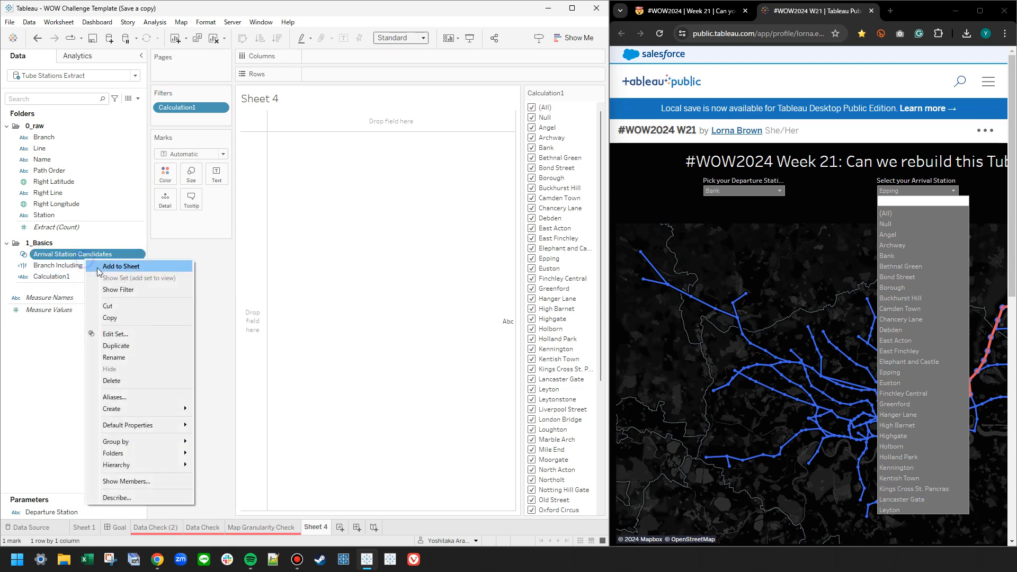
click(111, 381)
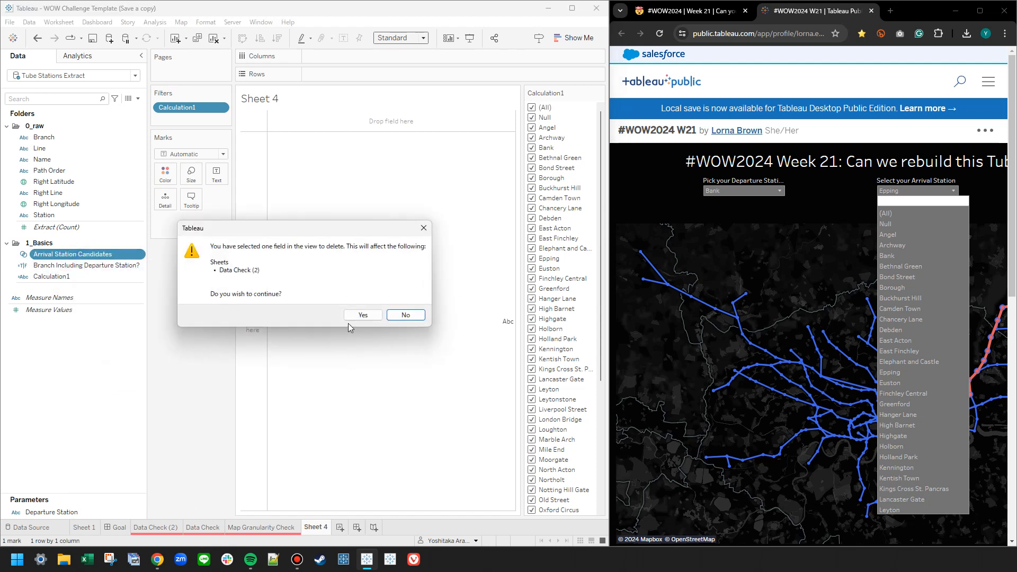
click(361, 315)
- Rename the calculated field in 1_Basics as Arrival Station Candidates
right_click(93, 266)
click(125, 357)
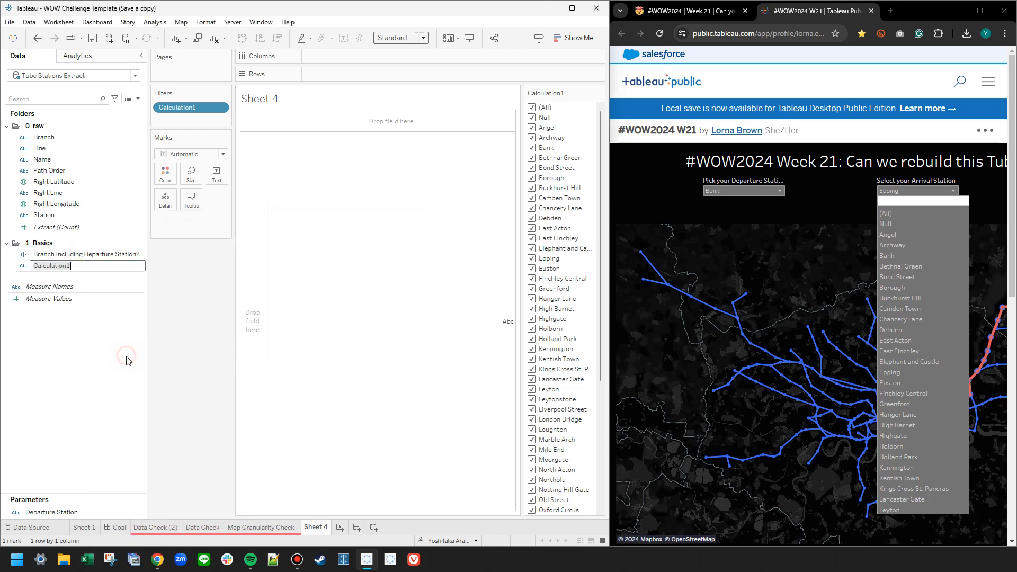
text(Arrival Station Candidates)
key(Return)
- Create the set Arrival Station Candidates Set from the Arrival Station Candidates field, using the Use all option
right_click(81, 257)
mouse_move(116, 394)
click(202, 408)
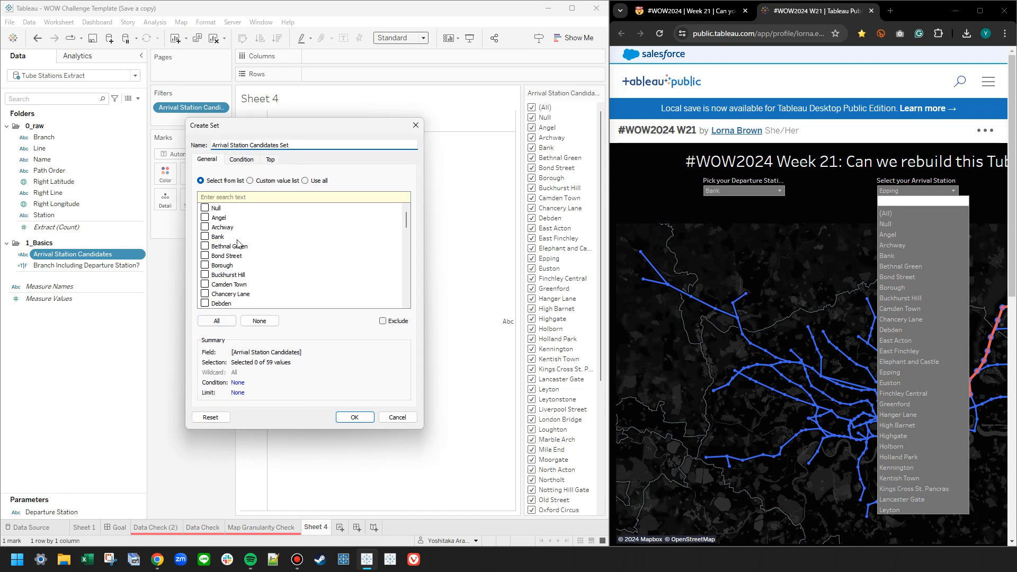
click(305, 181)
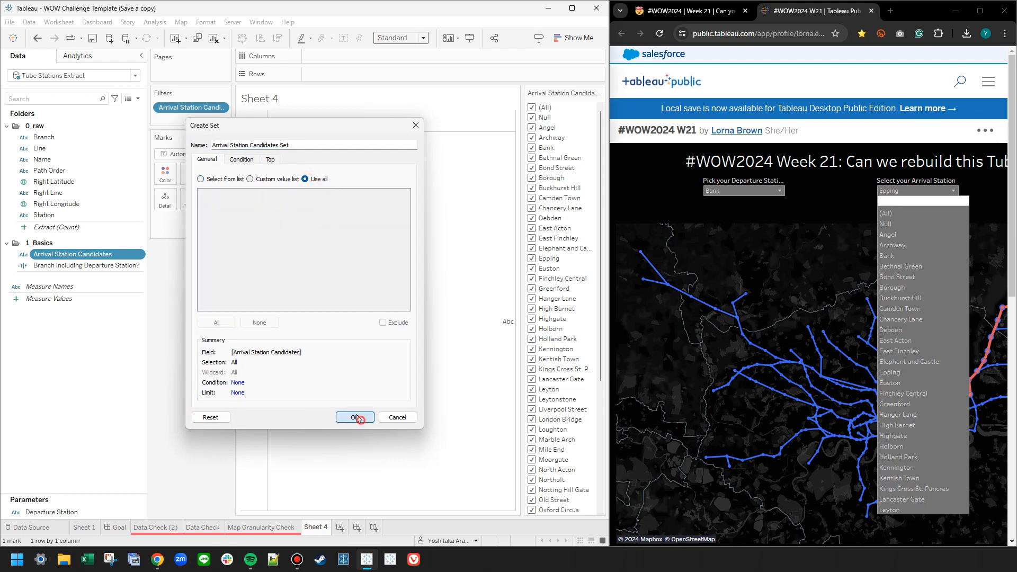
click(355, 417)
- Replace the Sheet 4 filter with the new set on Detail and show its set control for comparison with the reference dashboard
drag(193, 107, 56, 181)
drag(57, 274, 184, 217)
right_click(185, 222)
click(215, 247)
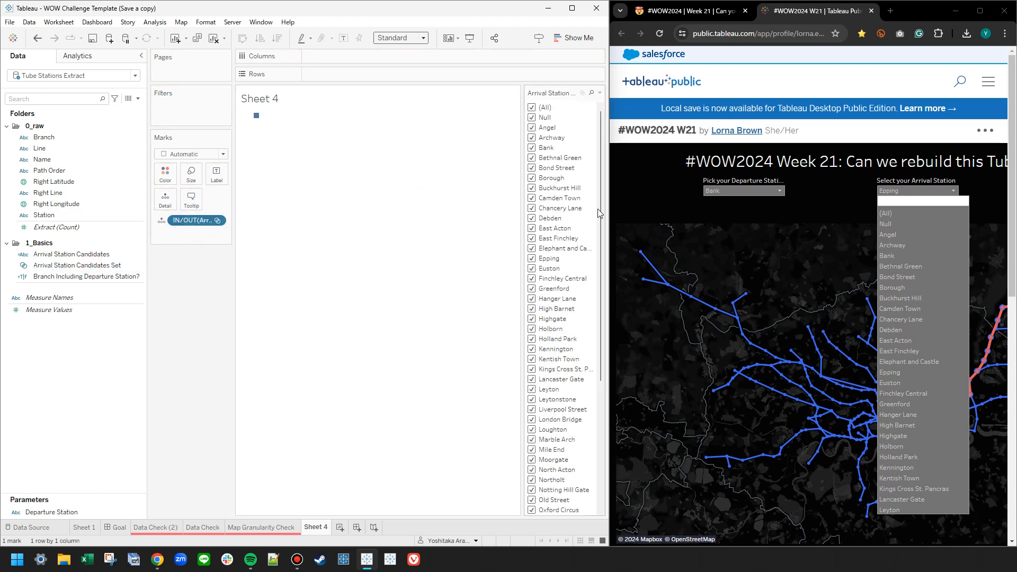
drag(600, 225, 600, 351)
drag(964, 347, 953, 295)
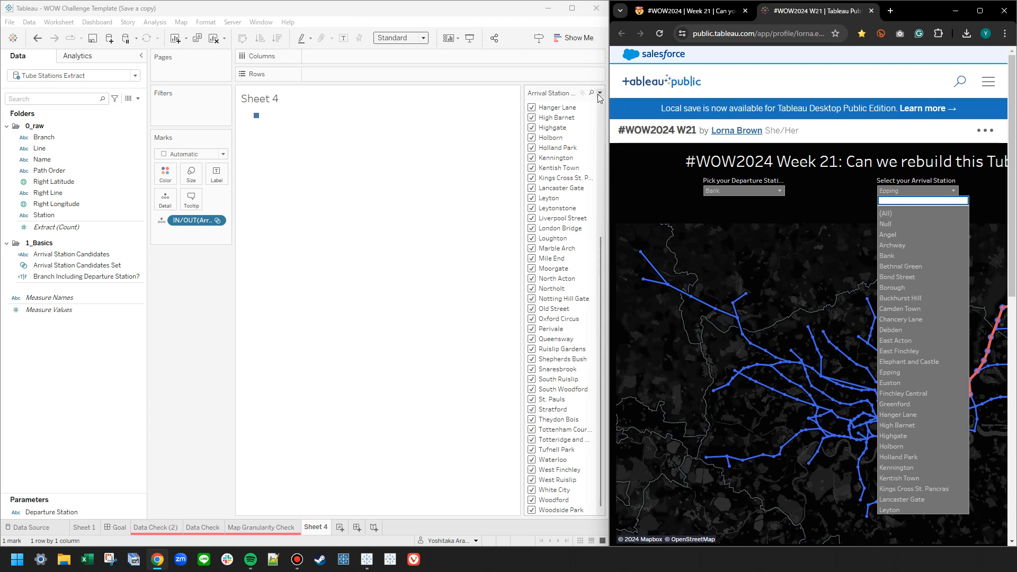
click(173, 284)
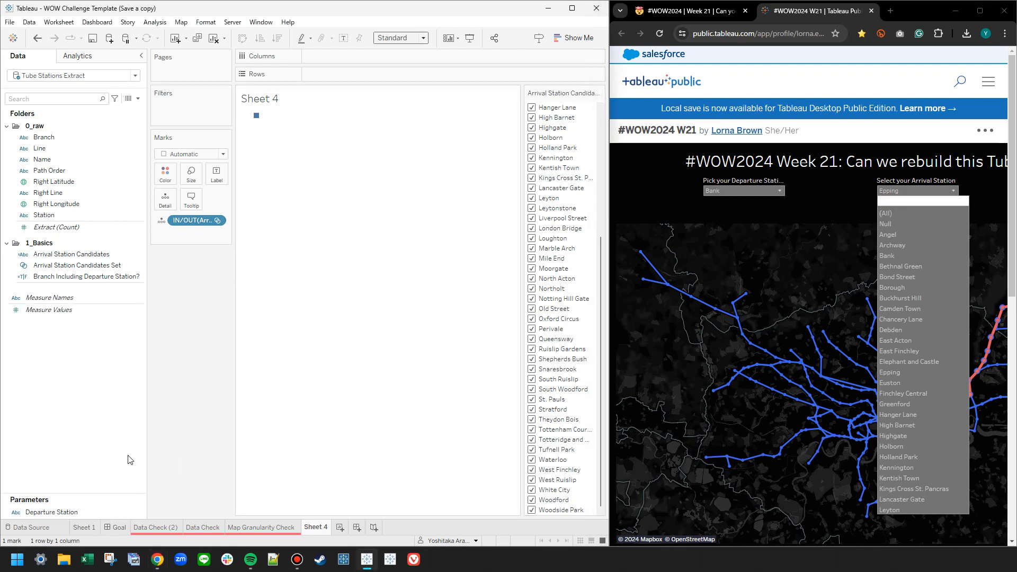
click(214, 376)
- On Sheet 1, create an empty calculated field named Selected Branch and save it
click(97, 526)
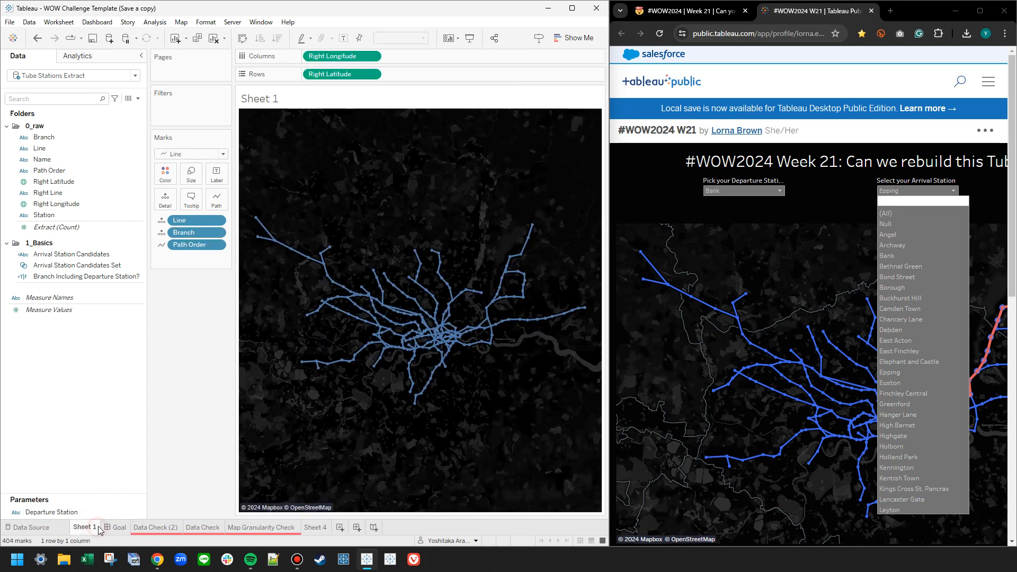
click(176, 369)
right_click(73, 267)
click(34, 335)
right_click(34, 337)
click(50, 340)
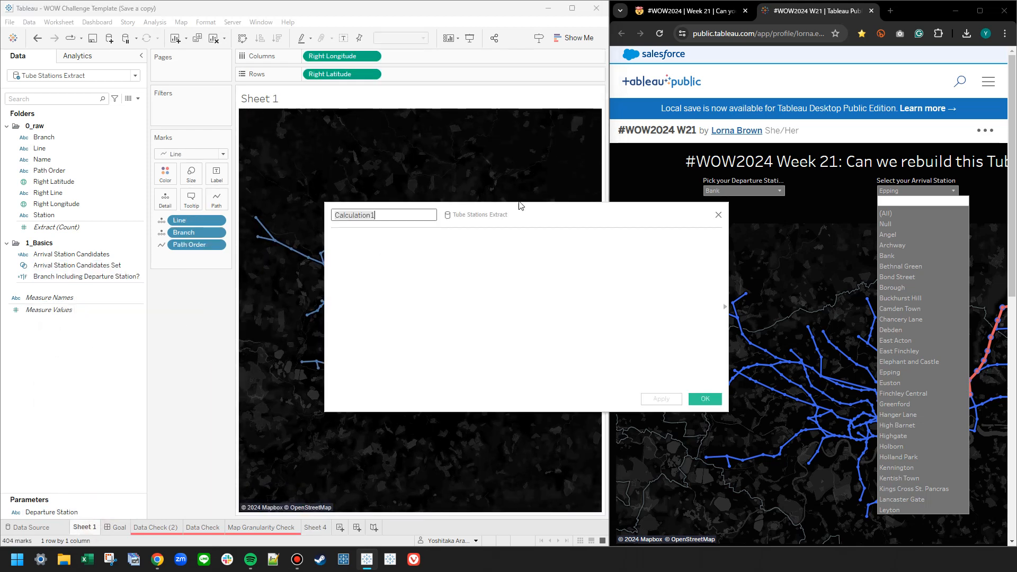
drag(549, 213, 477, 267)
click(486, 307)
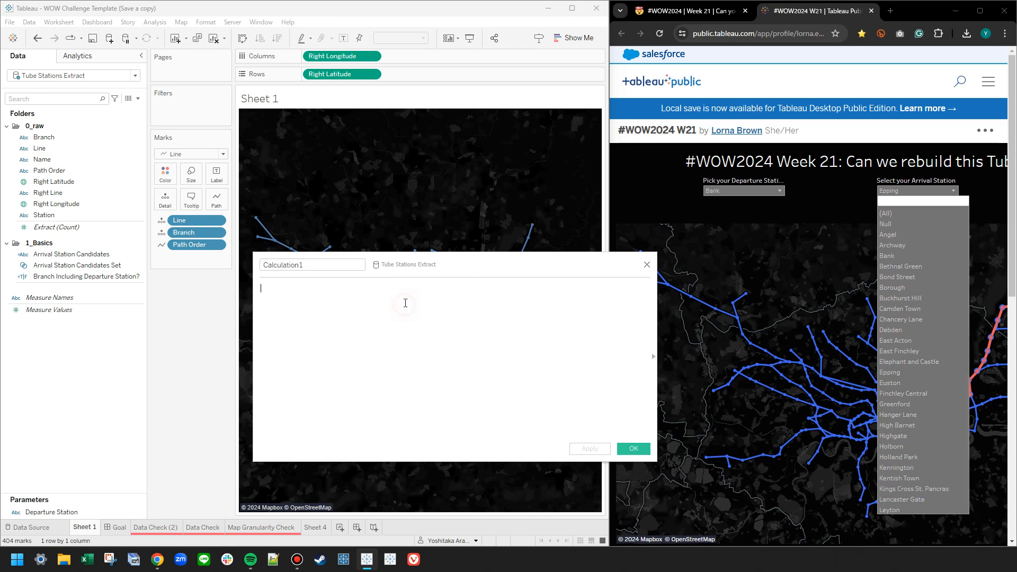
double_click(342, 266)
text(Selected Branch)
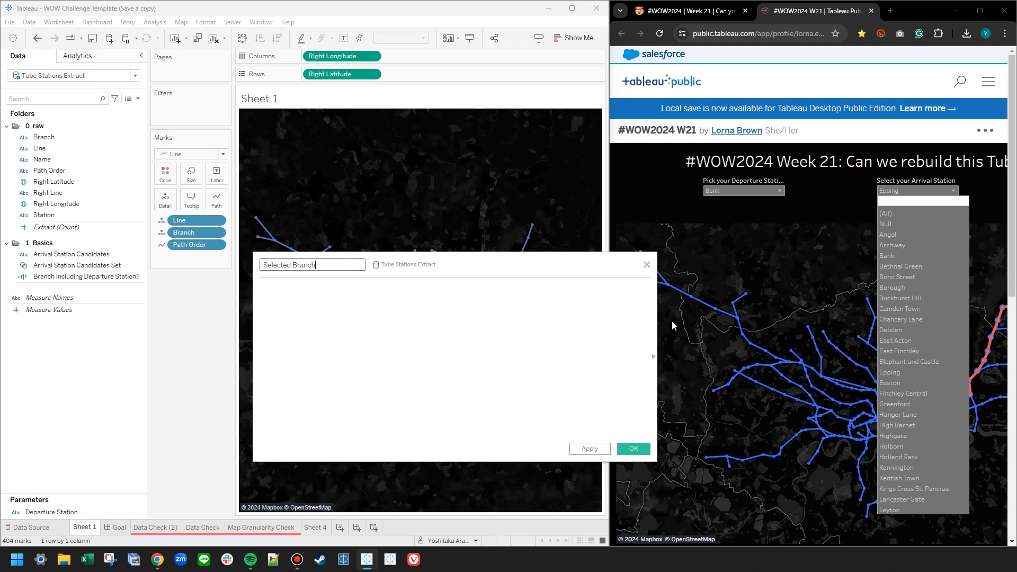
click(634, 449)
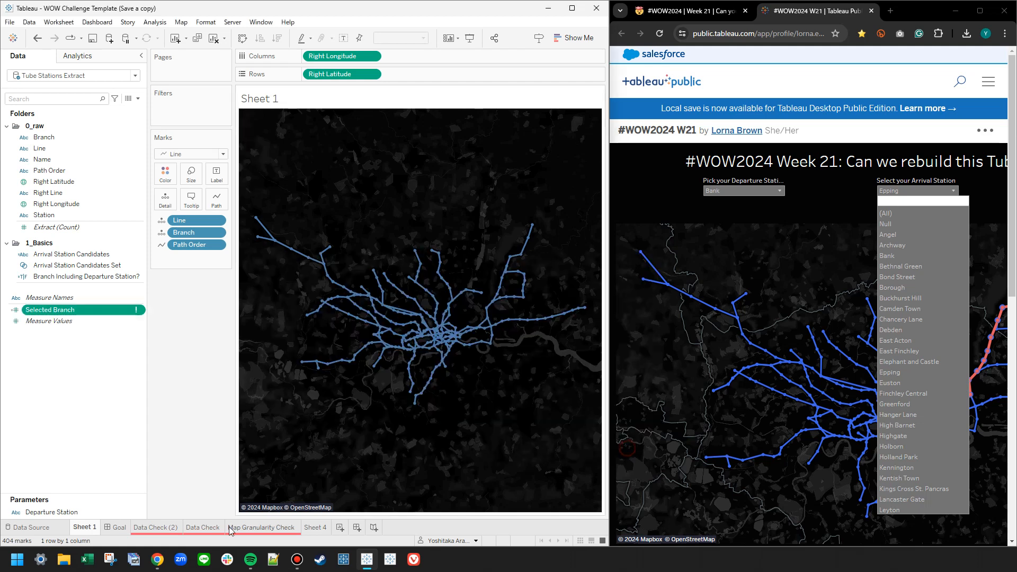
- On Sheet 4, remove the set from Detail and list Arrival Station Candidates on Rows
click(316, 528)
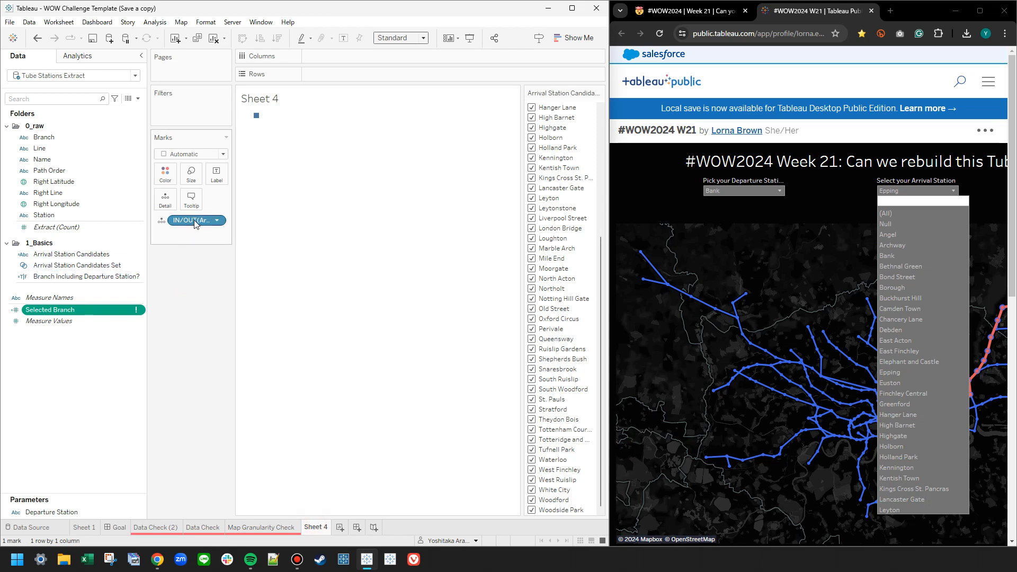
drag(196, 221, 121, 307)
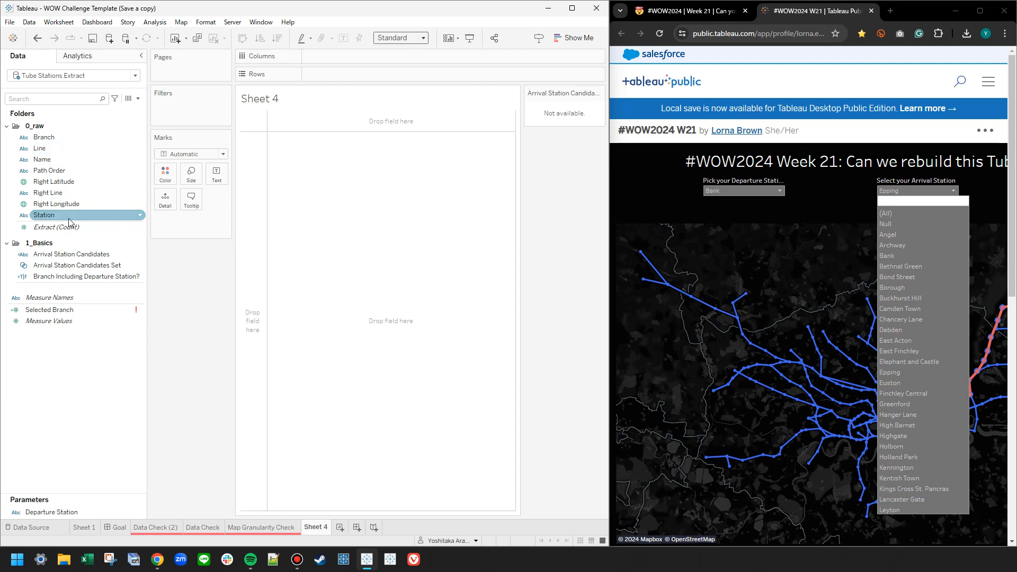
drag(147, 264, 407, 77)
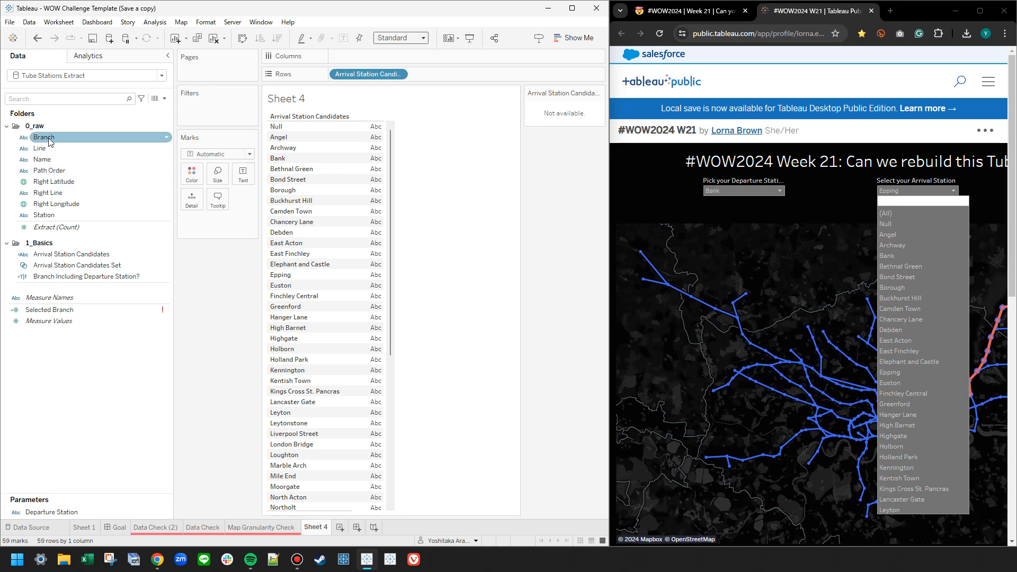
- Add Branch before Arrival Station Candidates on Rows and widen its column so the full branch names fit
drag(49, 141, 342, 83)
drag(339, 77, 337, 75)
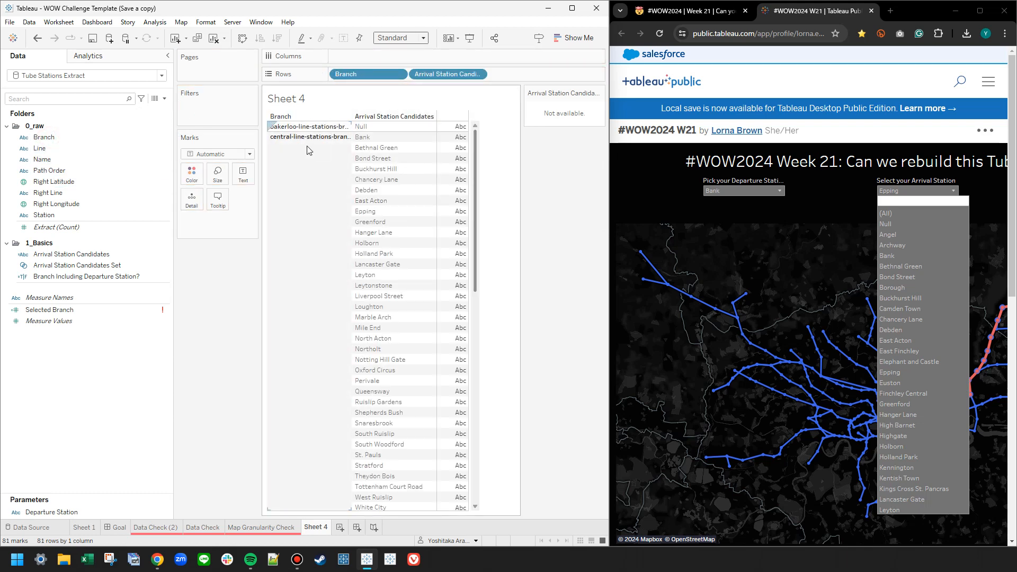
drag(353, 140, 380, 150)
click(411, 142)
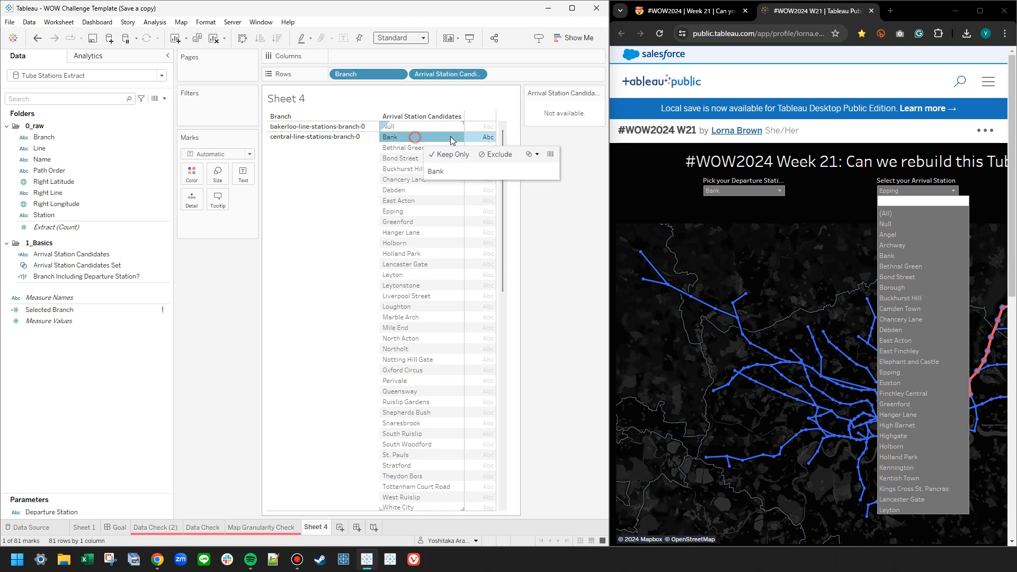
drag(501, 199, 496, 172)
click(549, 191)
- Filter Sheet 4 by Arrival Station Candidates, excluding the Null value
click(104, 267)
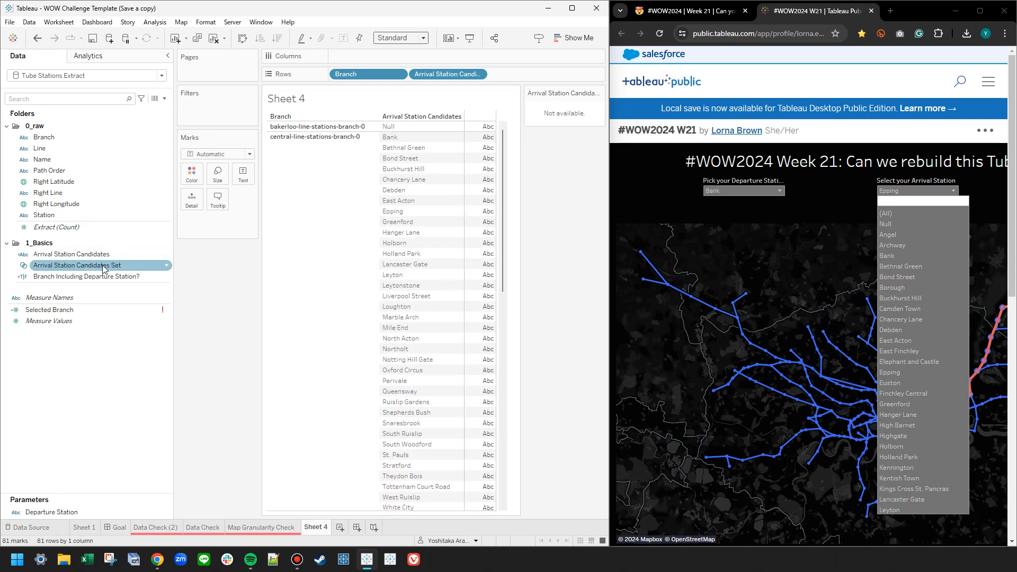
drag(90, 255, 212, 104)
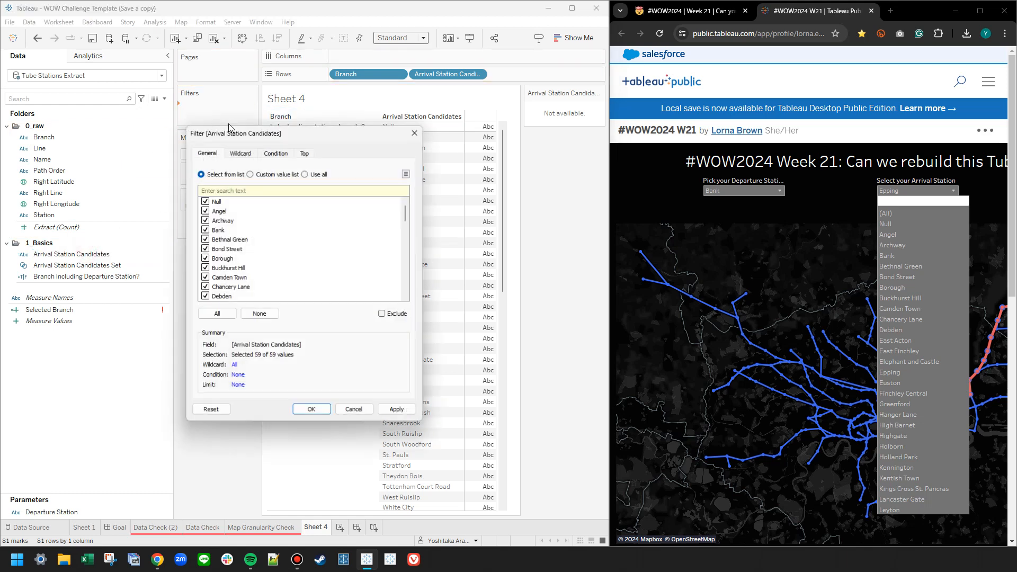
click(259, 314)
click(205, 201)
click(382, 314)
click(397, 410)
click(313, 411)
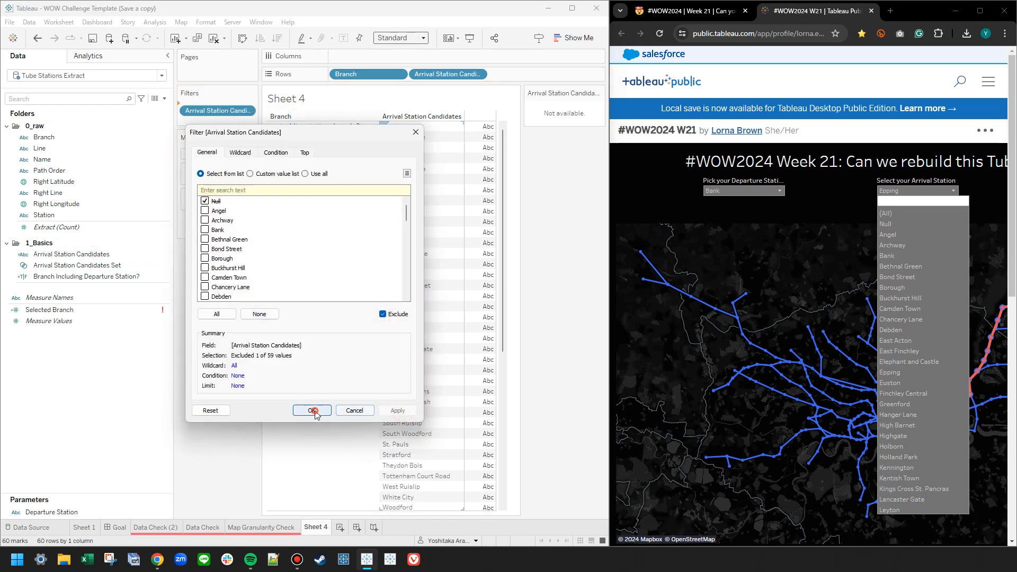
- Review the candidate stations listed per branch and move Branch after Arrival Station Candidates on Rows
scroll(506, 272, down, 8)
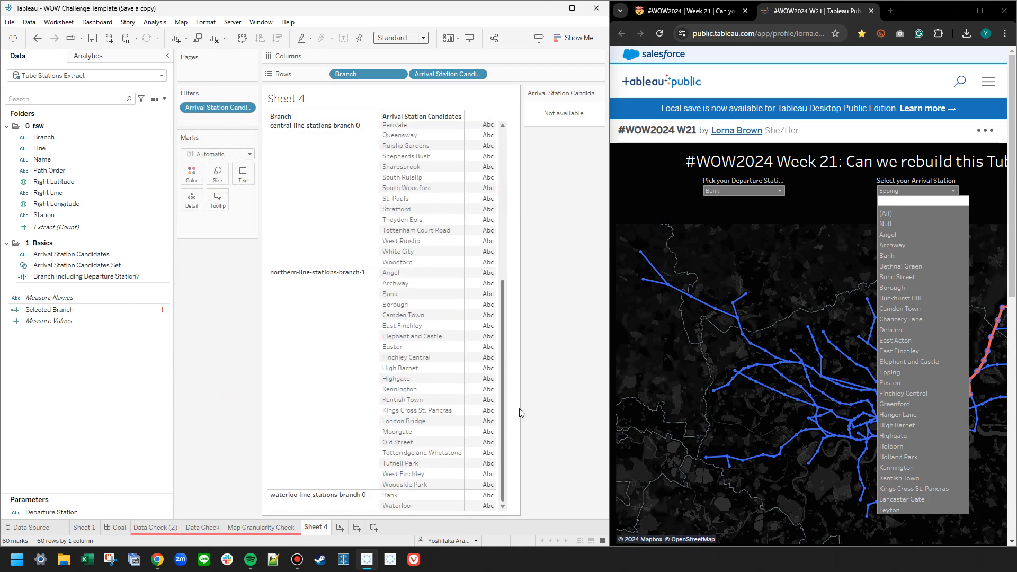
scroll(497, 160, up, 8)
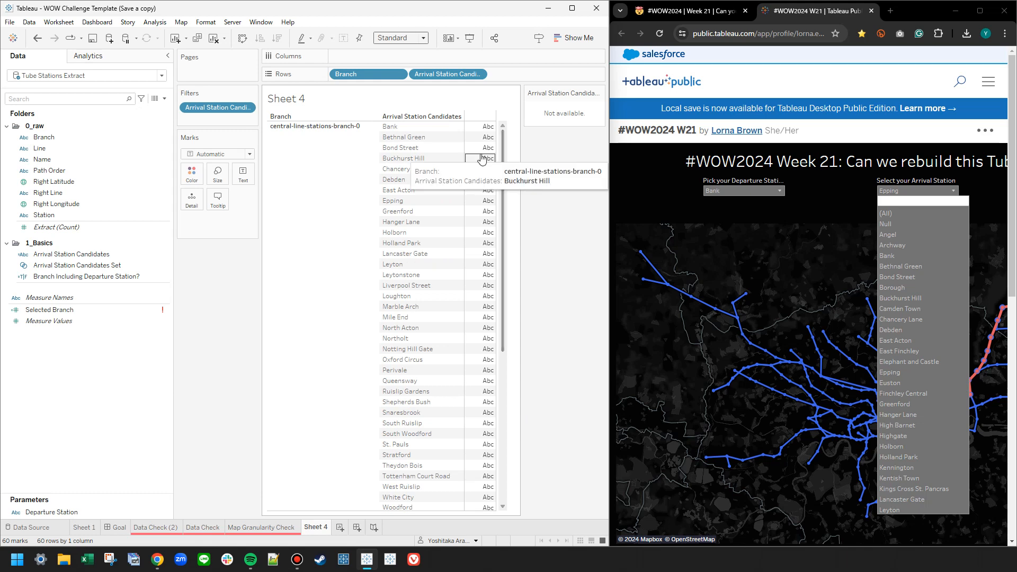
drag(502, 141, 447, 102)
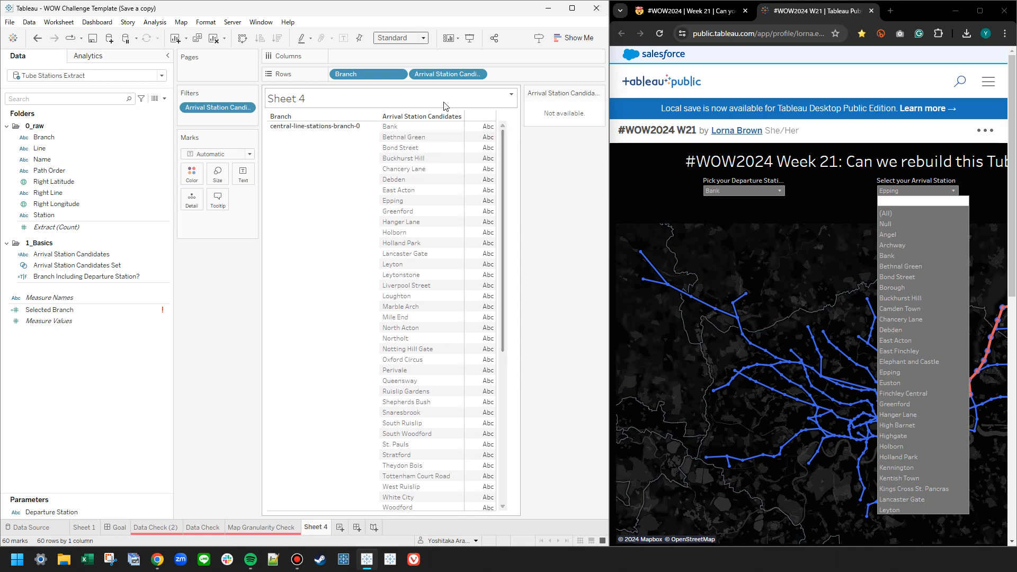
drag(364, 74, 536, 78)
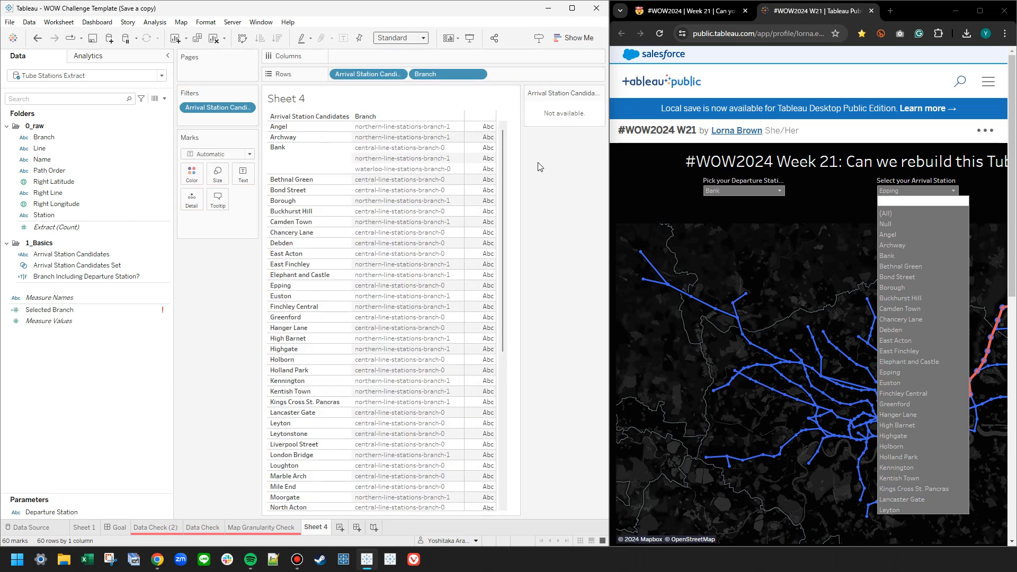
- Choose Bethnal Green as the arrival station on the reference dashboard and inspect the highlighted route from Bank
click(289, 179)
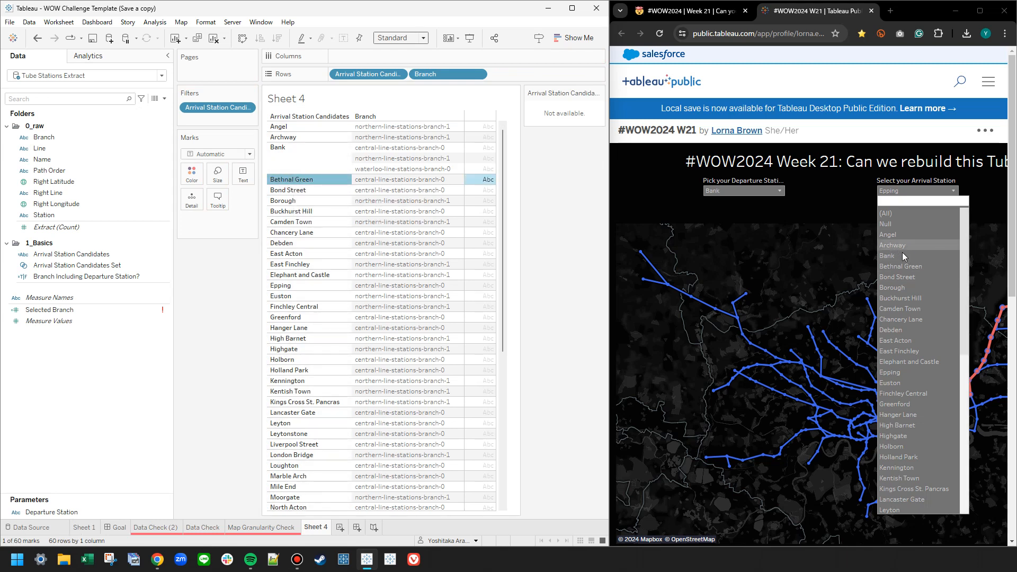
click(918, 268)
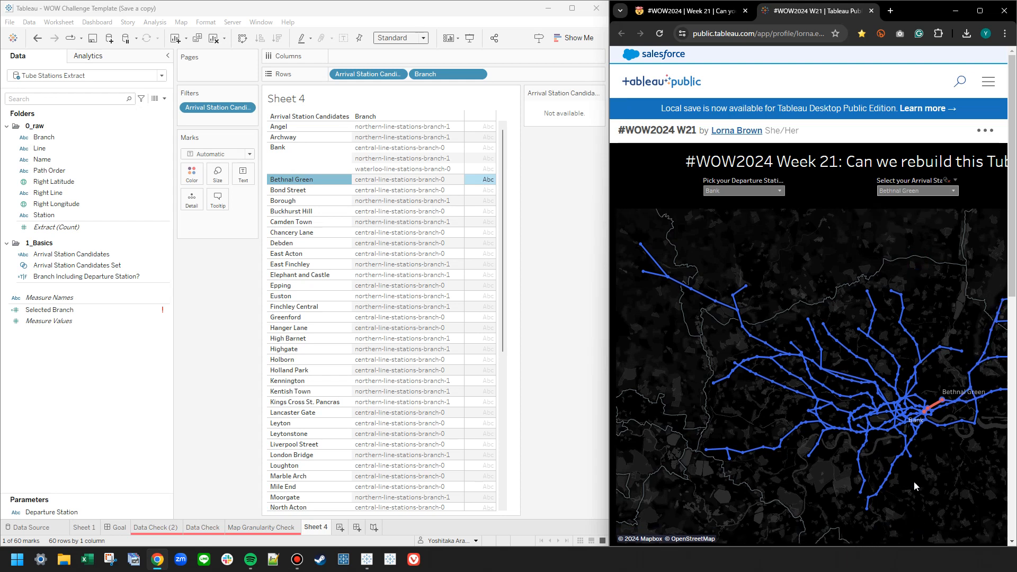
scroll(951, 501, down, 3)
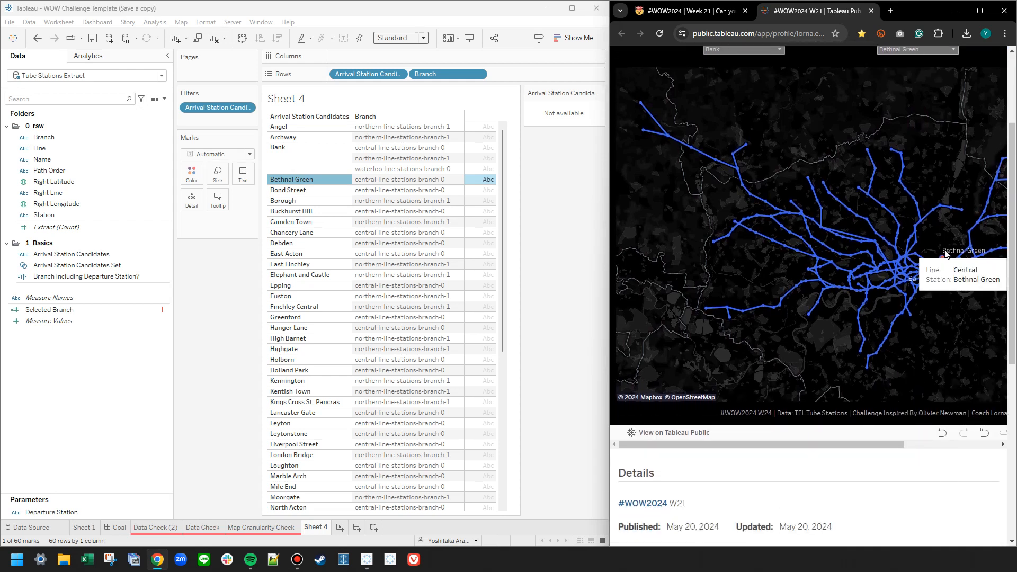
- Add Line after Branch on Rows to check each candidate station's line, and remove it again
click(204, 279)
click(86, 191)
click(67, 161)
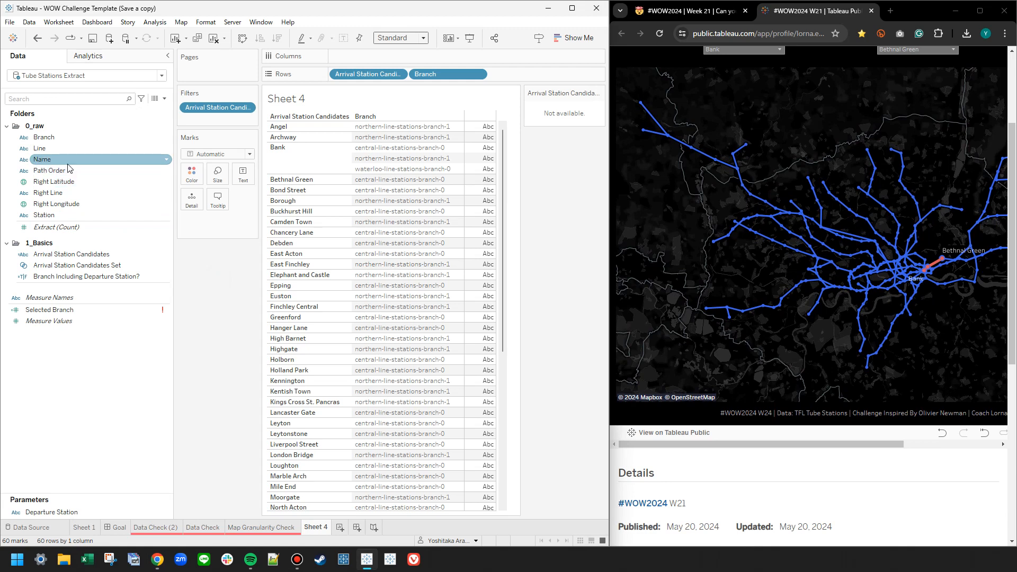
click(59, 152)
drag(59, 155, 539, 73)
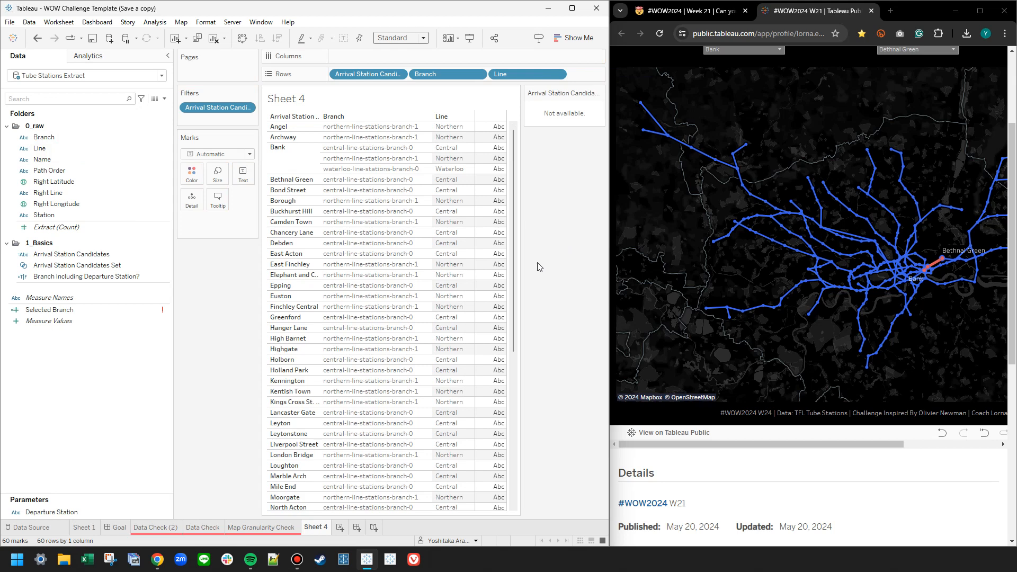
scroll(518, 281, down, 8)
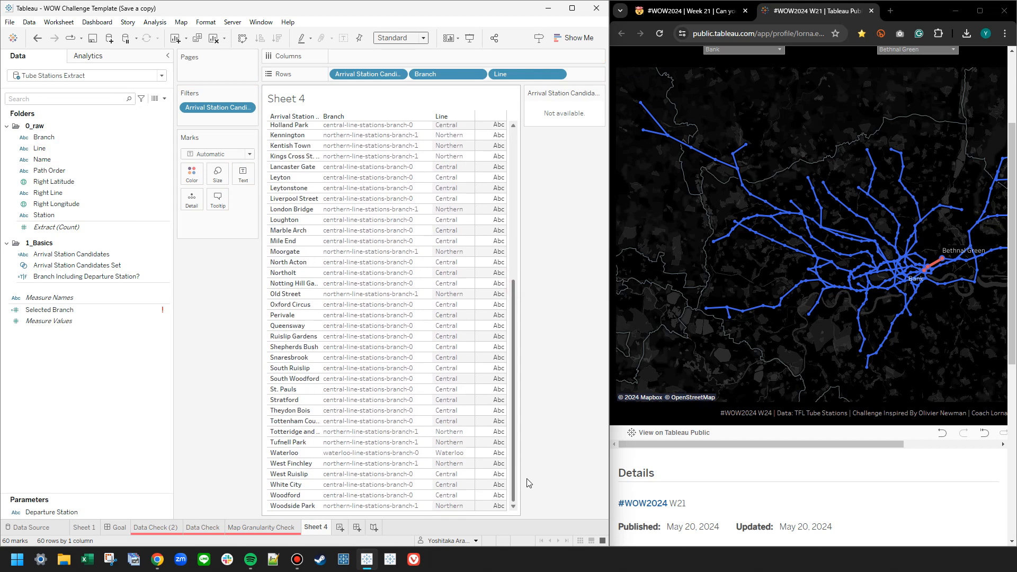
scroll(527, 371, up, 8)
drag(519, 79, 192, 499)
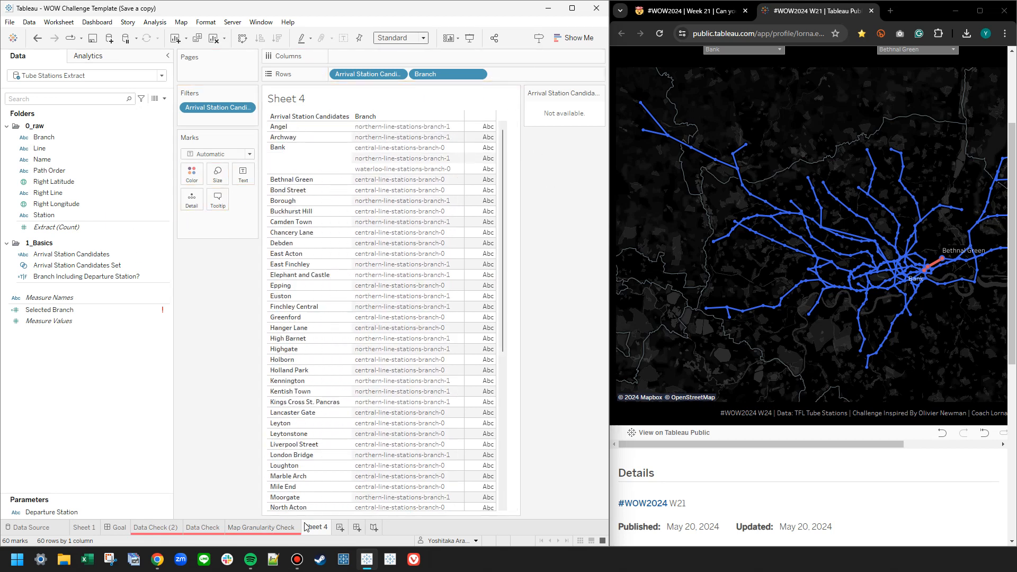
- Define Selected Branch as [Branch Including Departure Station?] AND the Arrival Station Candidates Set, and save the calculation
right_click(66, 310)
click(88, 363)
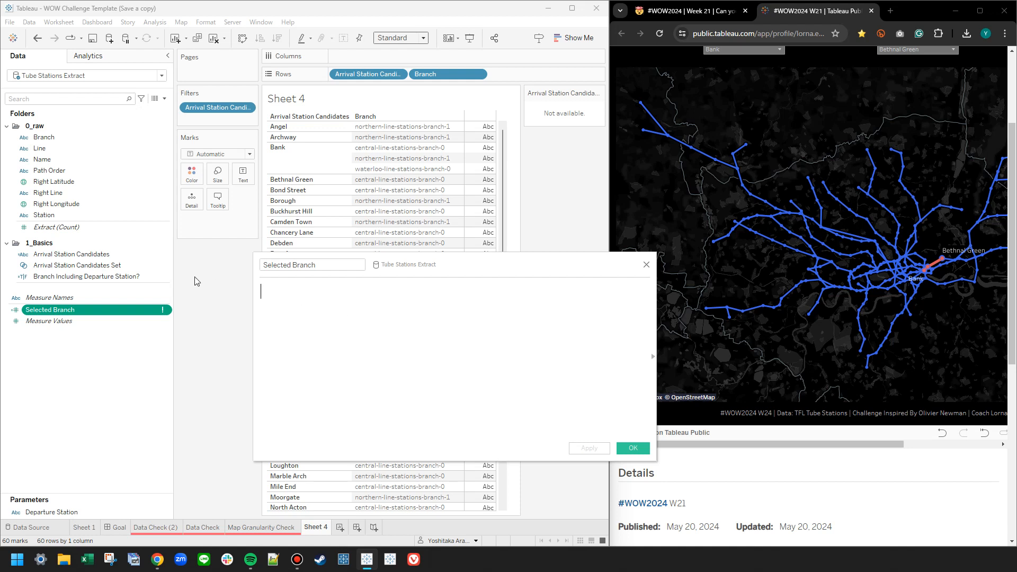
drag(110, 278, 416, 346)
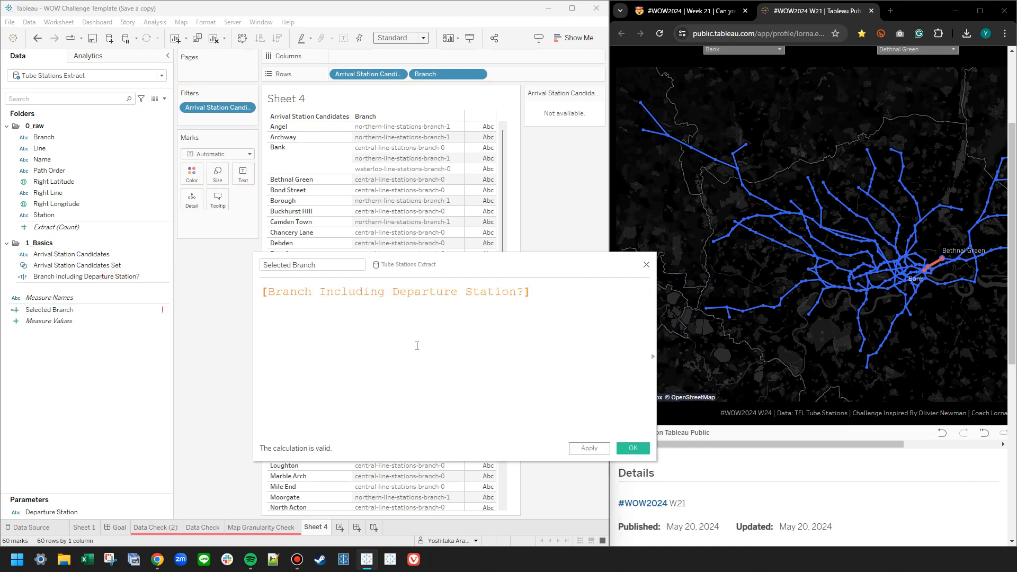
key(Return)
text(AND)
click(140, 266)
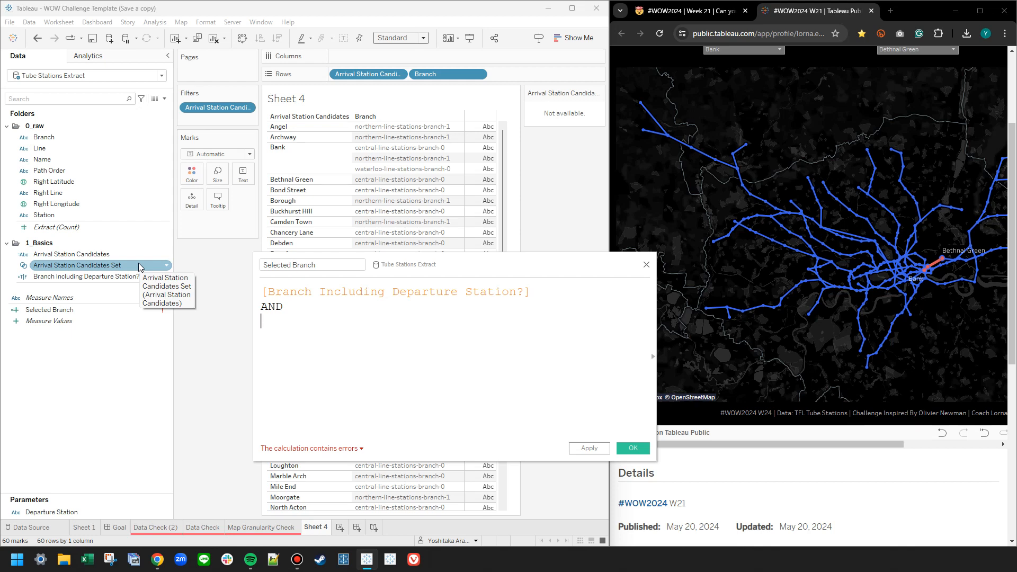
drag(141, 266, 332, 365)
click(633, 448)
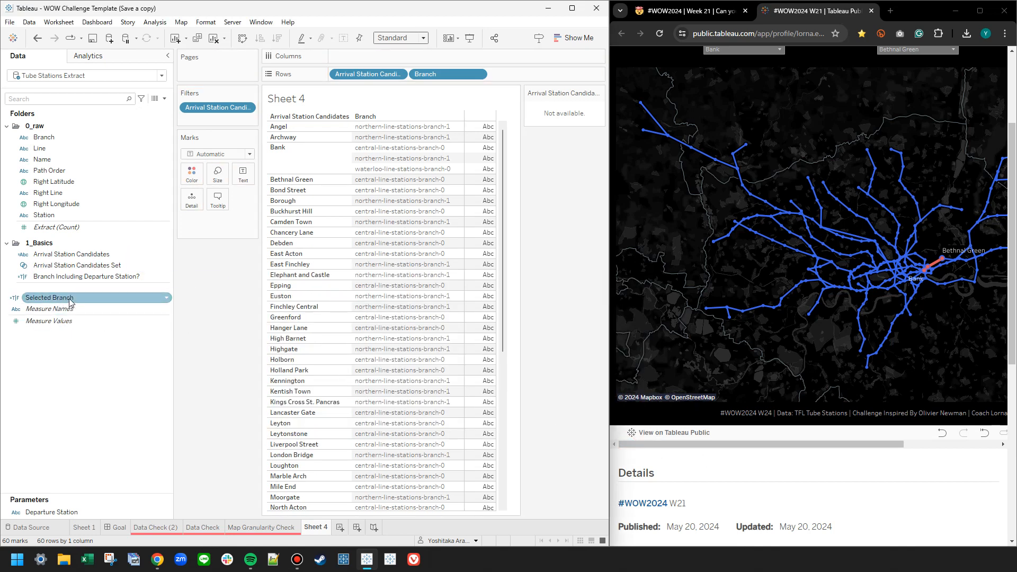
- Color the Sheet 4 marks by Arrival Station Candidates Set
click(75, 268)
right_click(74, 270)
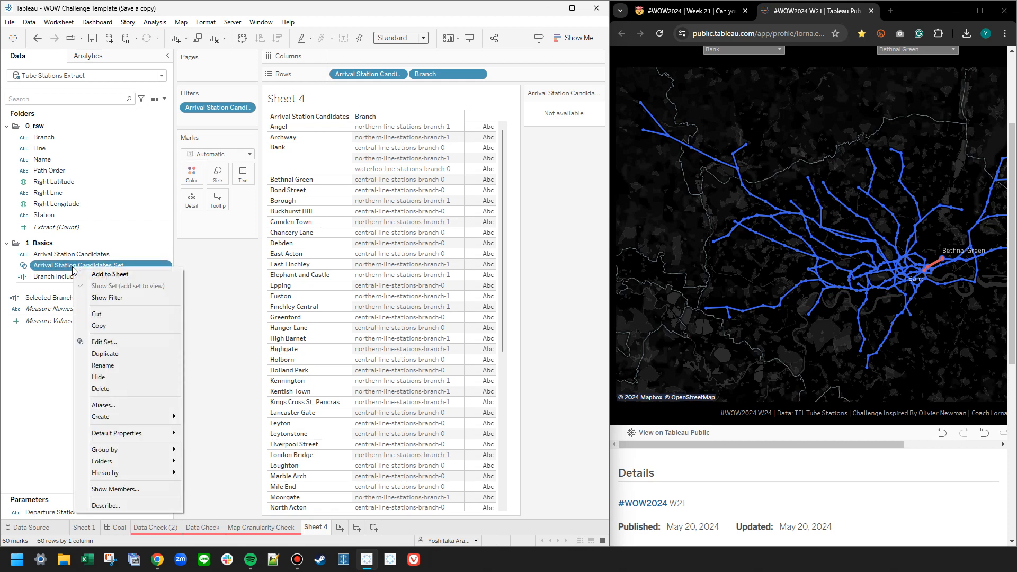
click(62, 267)
click(211, 282)
drag(76, 265, 192, 175)
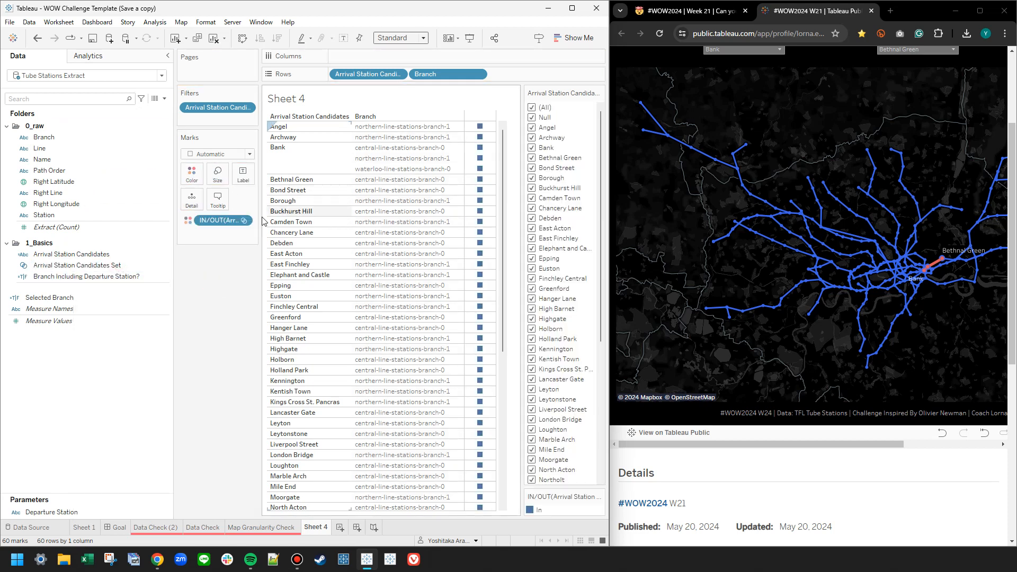
- Change the set control to a single-value list and choose Bethnal Green as the arrival station
click(935, 50)
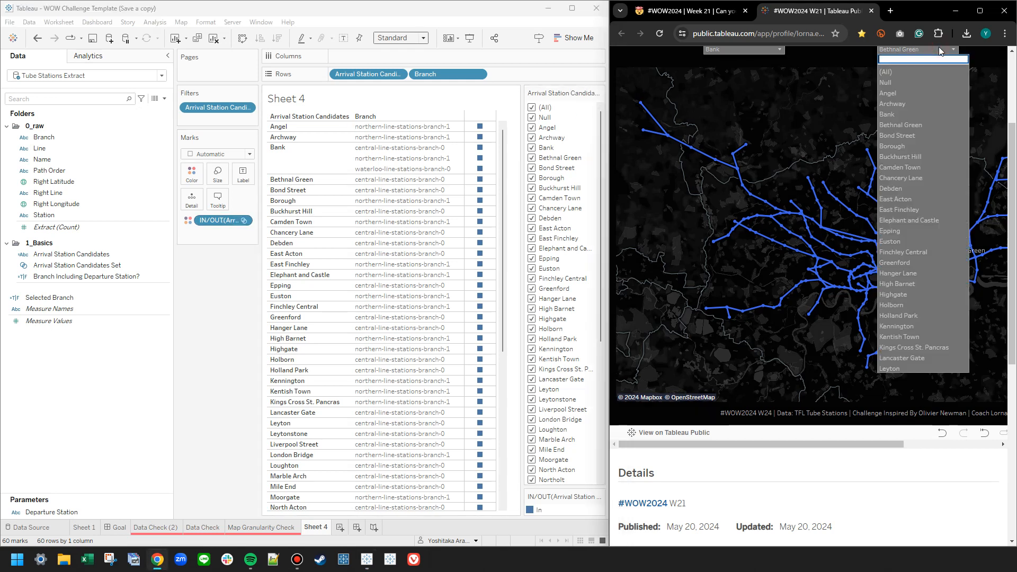
click(599, 93)
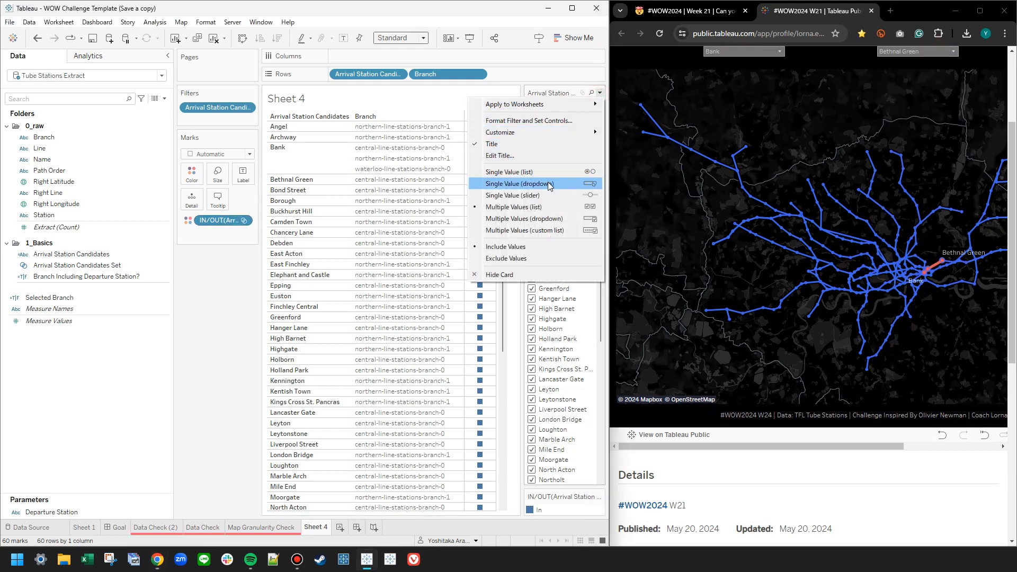
click(530, 172)
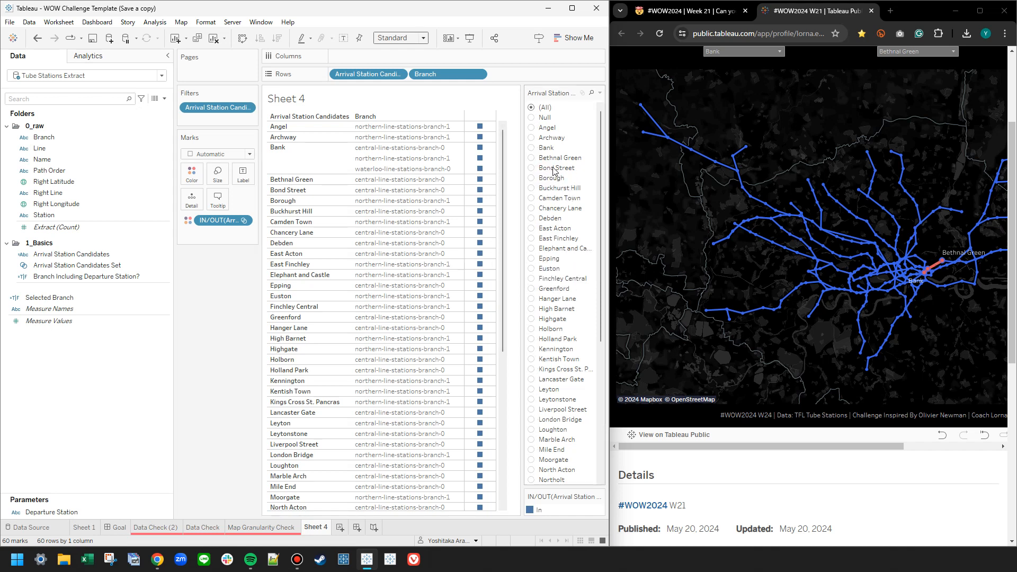
click(537, 158)
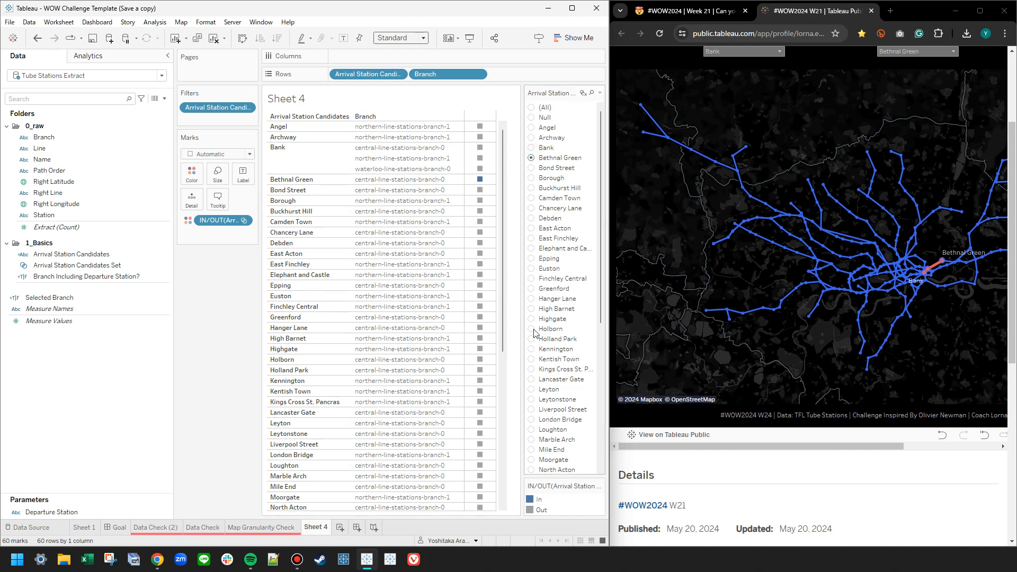
drag(505, 306, 507, 216)
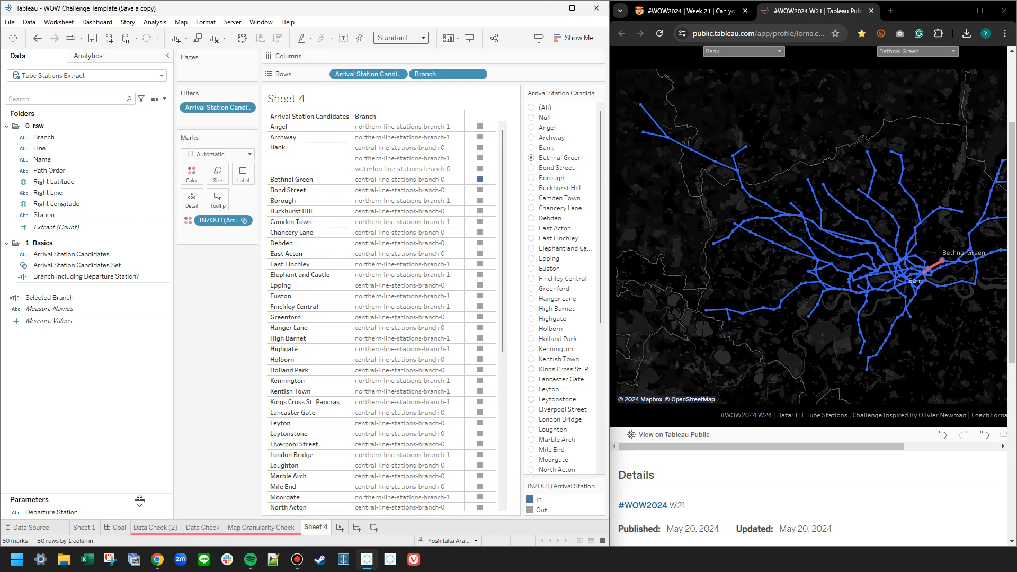
- On Sheet 1, create a data folder named 2_Tube_Map containing the Selected Branch field
click(85, 527)
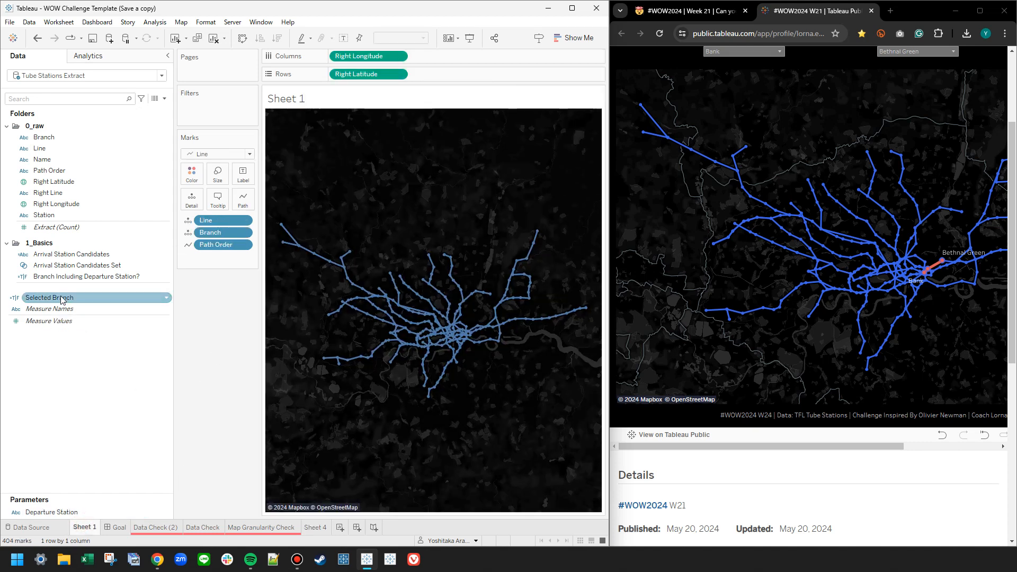
drag(62, 298, 75, 353)
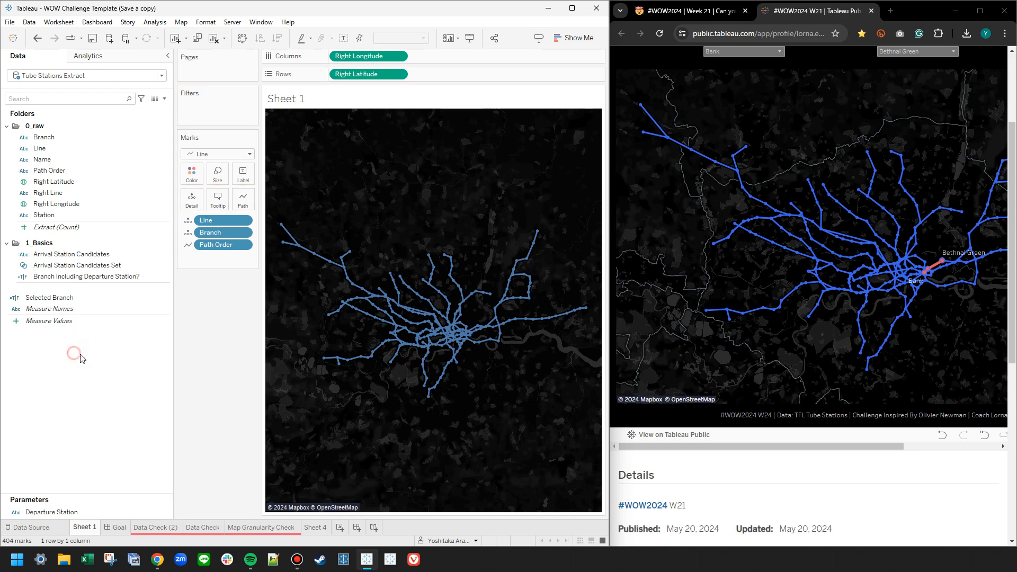
right_click(61, 347)
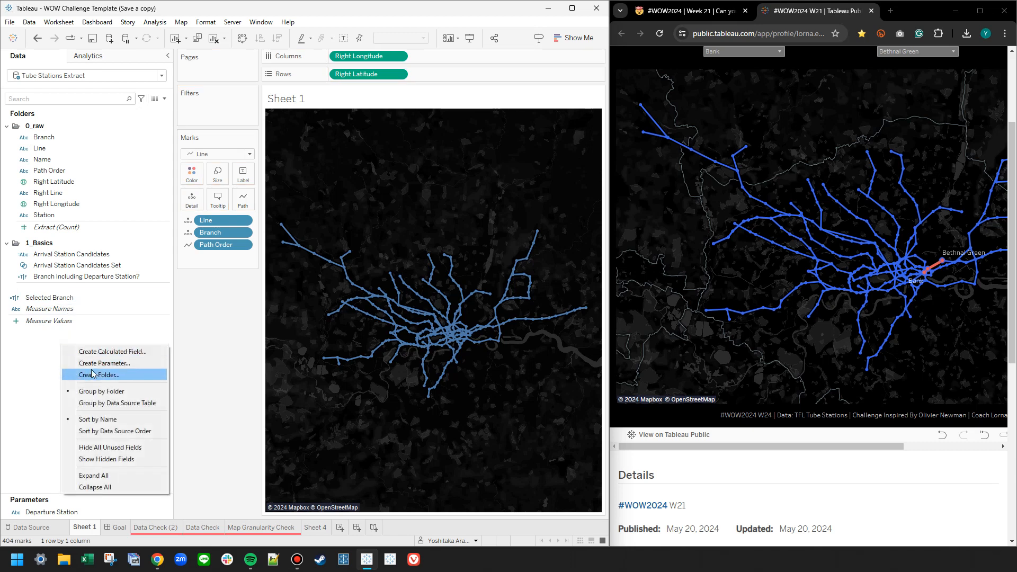
click(98, 378)
text(2_Tube_Map)
key(Return)
- Color the tube map lines by MIN(Selected Branch) and place the color legend below the Marks card
drag(119, 312, 194, 180)
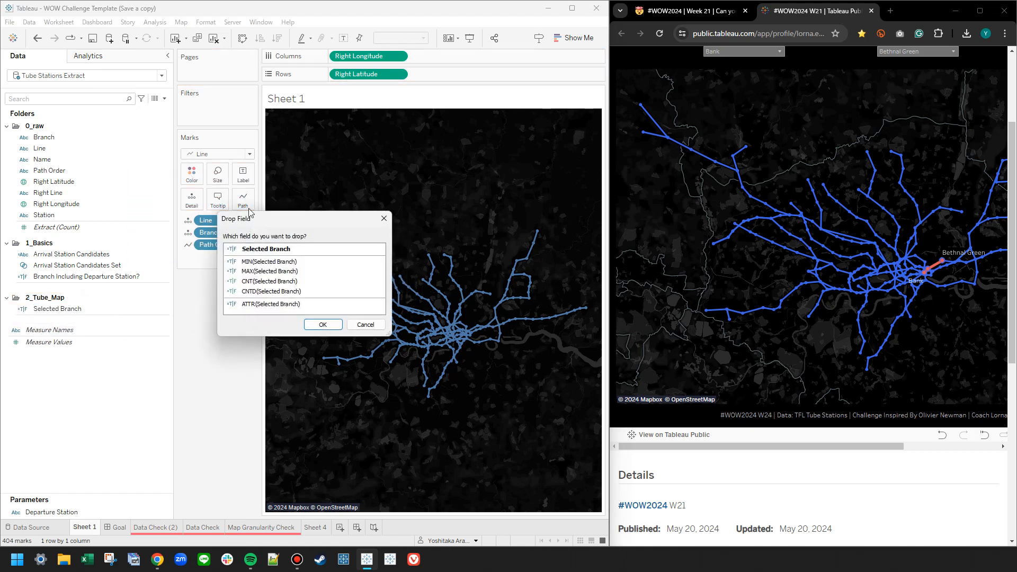
double_click(257, 263)
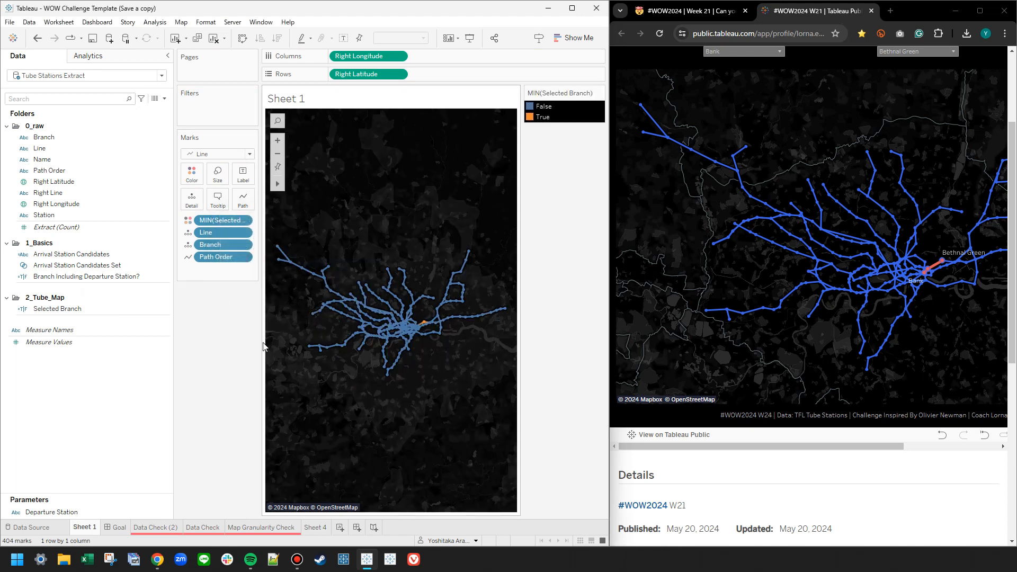
drag(588, 96, 217, 305)
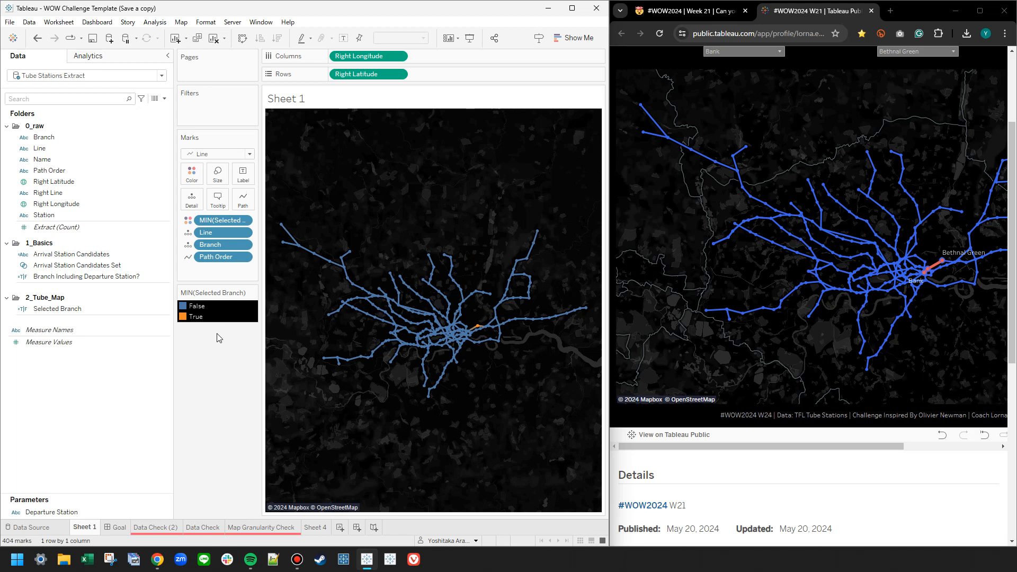
- Add Station to the tooltip of the tube map marks
mouse_move(479, 327)
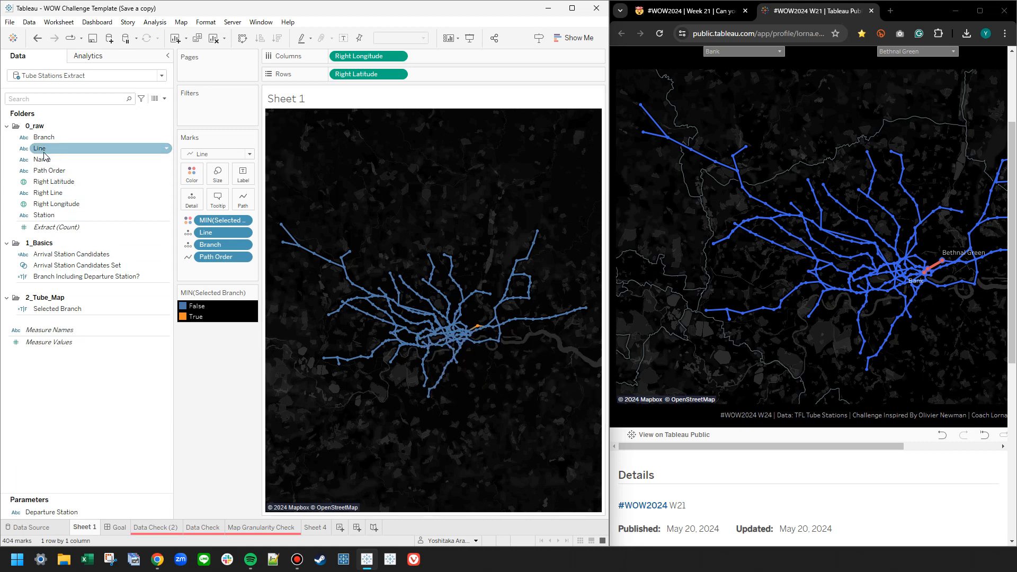
drag(62, 214, 218, 202)
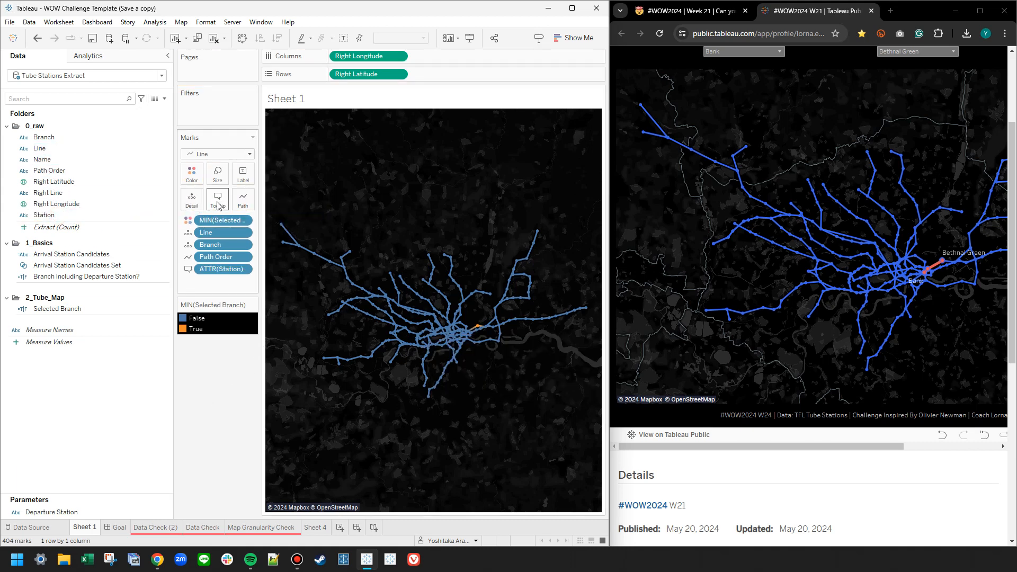
- Remove Path Order, latitude, longitude and Min. Selected Branch from the map tooltip, and turn off command buttons and selection by category
click(217, 198)
drag(842, 195, 380, 207)
drag(365, 293, 173, 268)
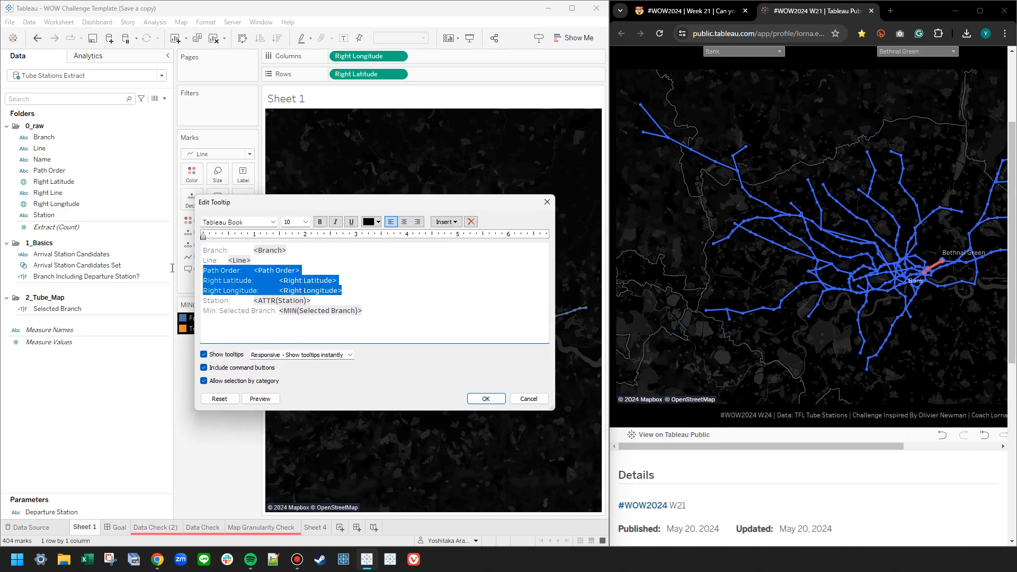
key(BackSpace)
key(BackSpace)
drag(401, 285, 203, 281)
key(BackSpace)
click(264, 381)
click(261, 368)
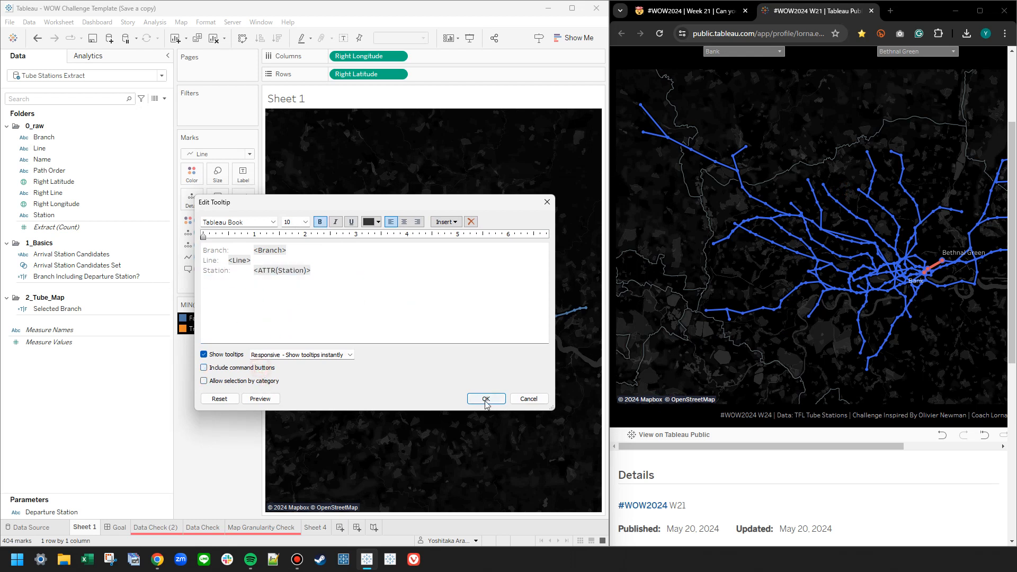
- Set the remaining Branch, Line and Station text of the tooltip to size 15 and accept the tooltip changes
drag(340, 275, 99, 272)
click(306, 222)
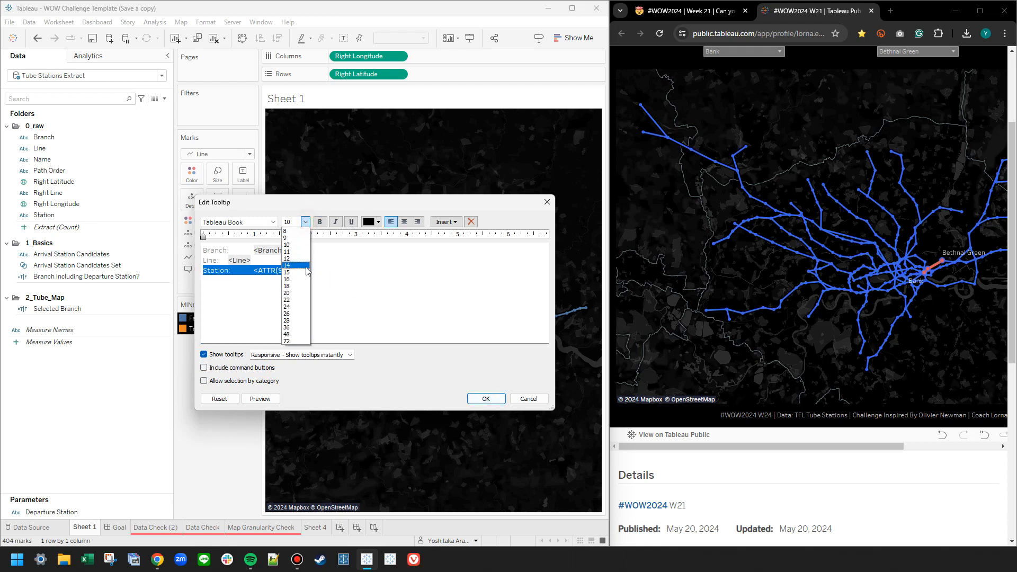
click(300, 272)
click(284, 260)
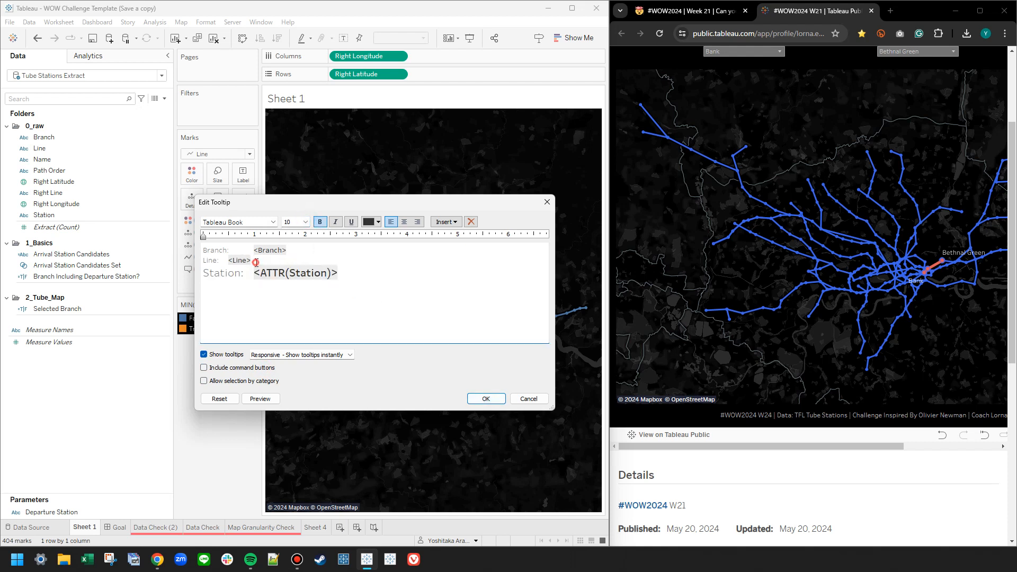
key(ctrl+a)
click(306, 222)
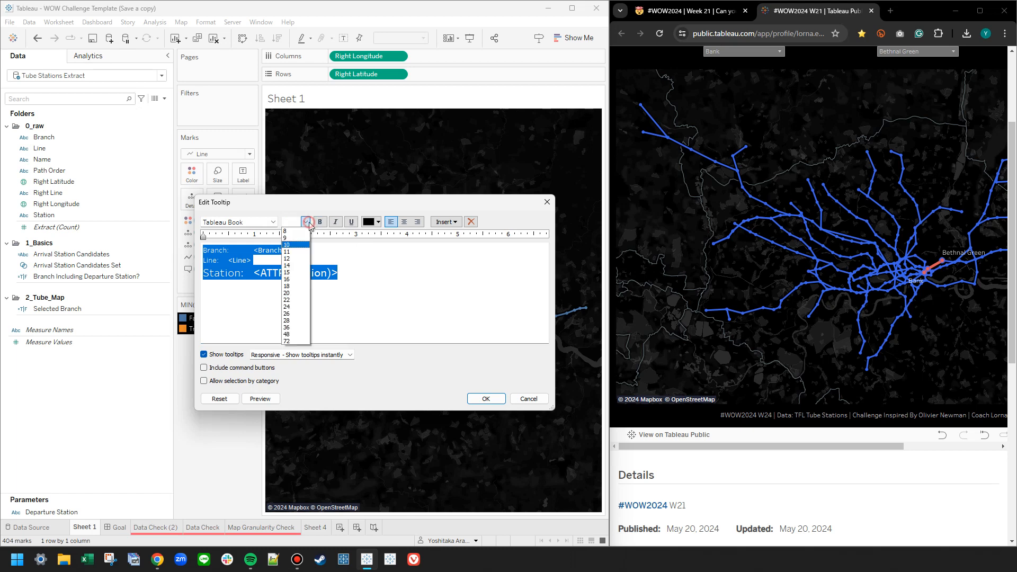
click(297, 272)
click(484, 399)
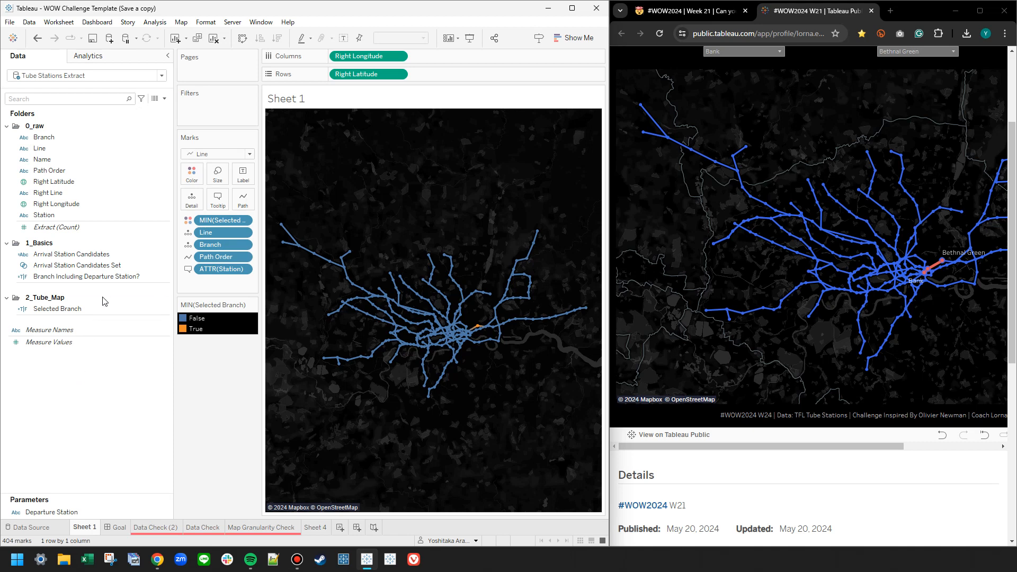
- Create an empty calculated field named Branch Including Arrival Station?
right_click(60, 358)
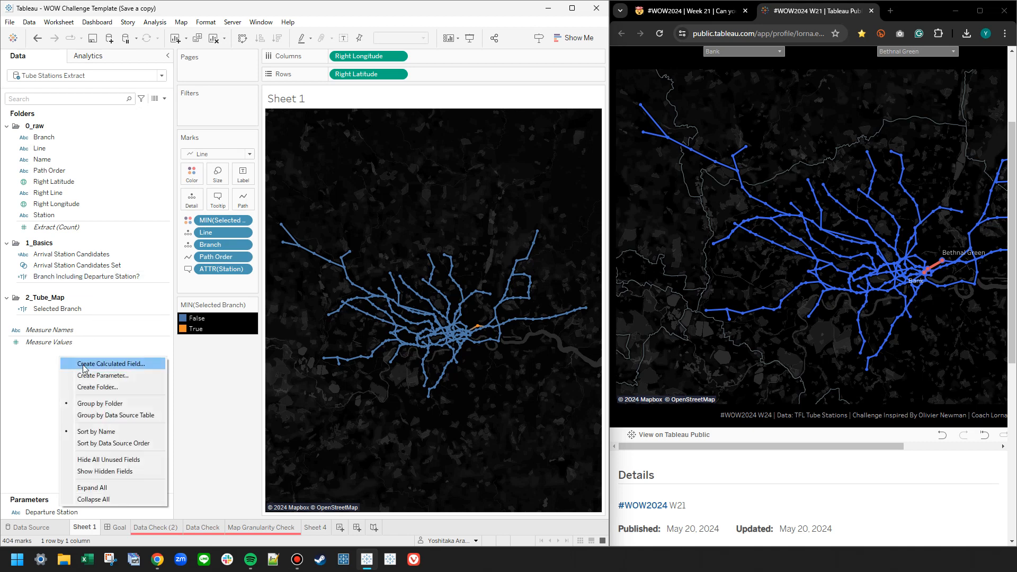
click(83, 365)
text(B)
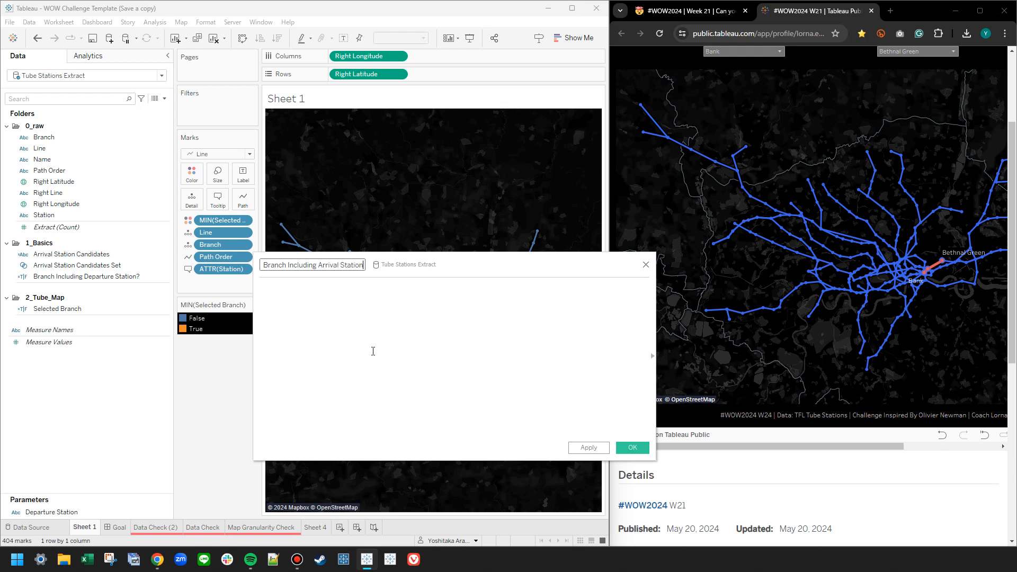
text(?)
click(633, 448)
- Copy the whole formula of the Branch Including Departure Station? field and close it unchanged
right_click(64, 277)
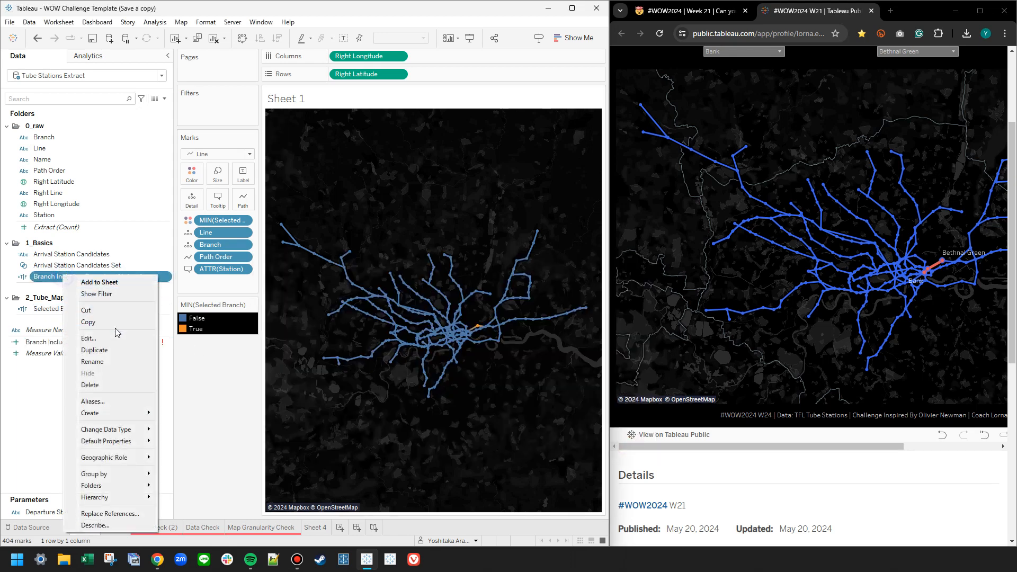
click(117, 338)
key(ctrl+a)
key(ctrl+c)
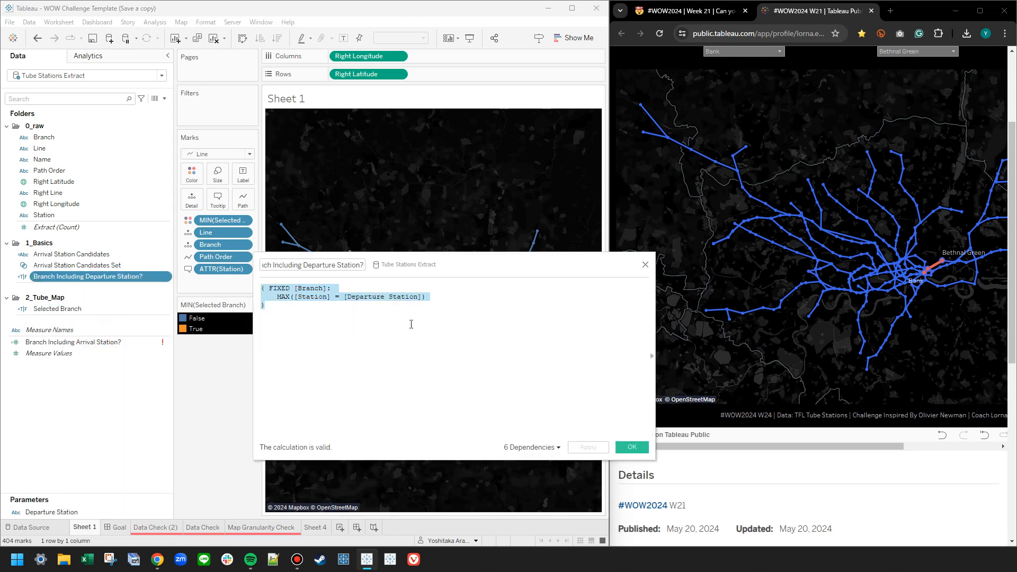
click(645, 266)
- Define Branch Including Arrival Station? as { FIXED [Branch]: MAX([Arrival Station Candidates Set]) } and file it in the 2_Tube_Map folder
right_click(141, 342)
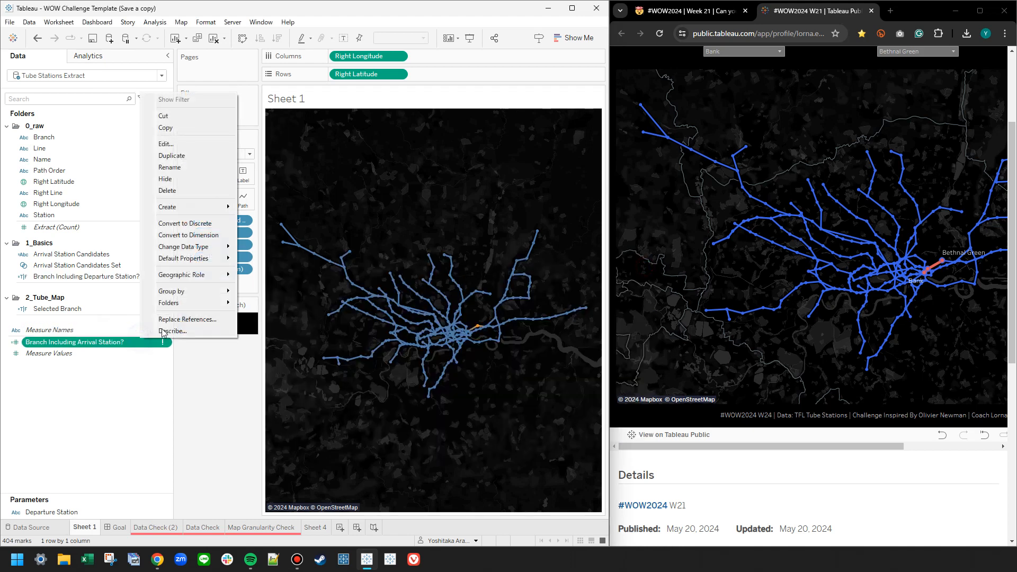
click(177, 145)
key(ctrl+v)
scroll(424, 352, up, 3)
drag(618, 314, 332, 314)
key(BackSpace)
drag(89, 266, 421, 415)
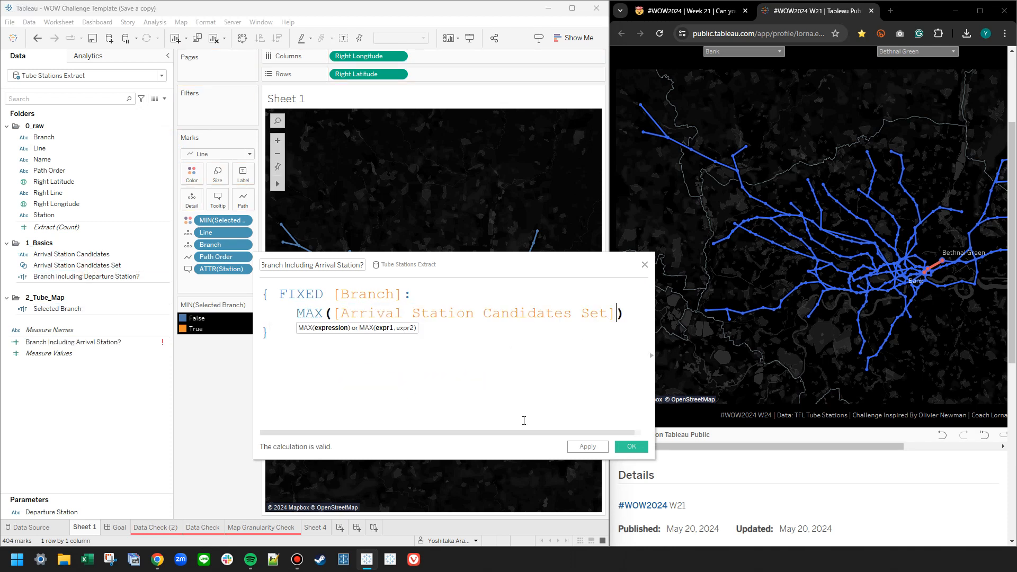
click(588, 447)
click(631, 446)
drag(77, 330, 59, 299)
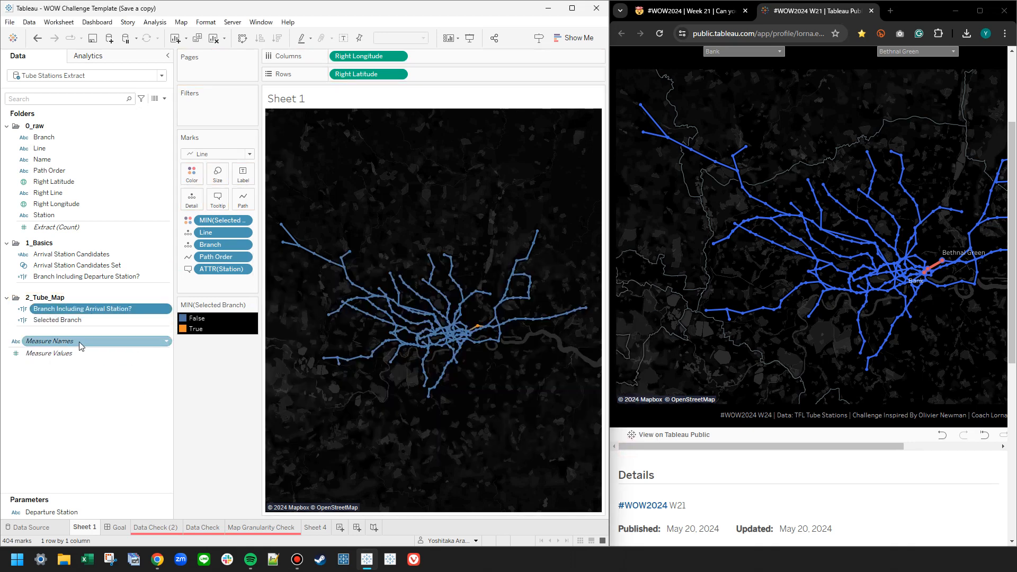
- In the Selected Branch calculation, replace the candidates set with [Branch Including Arrival Station?] and rename the field Target Branch
right_click(66, 321)
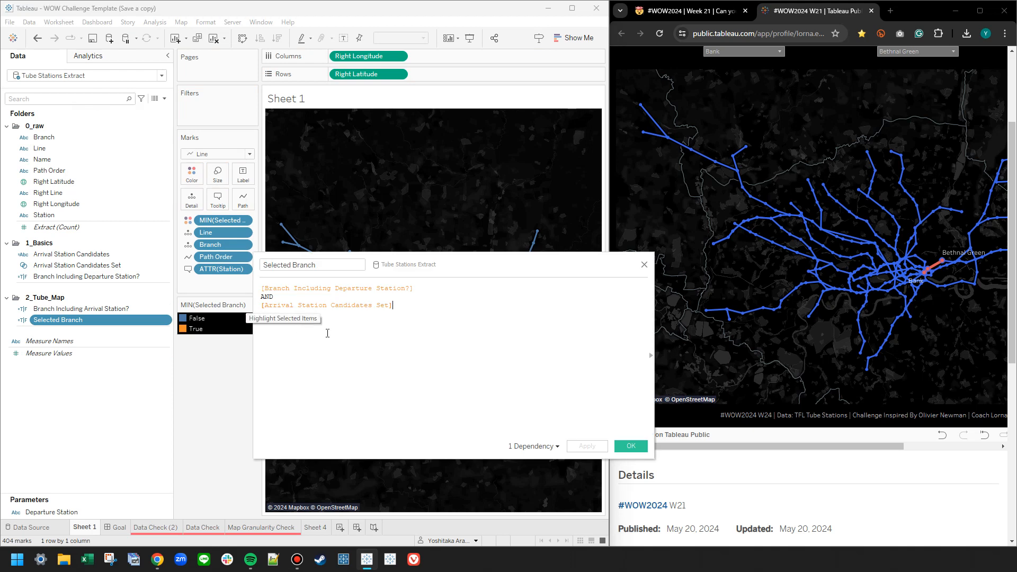
drag(85, 309, 339, 323)
double_click(279, 266)
text(arget)
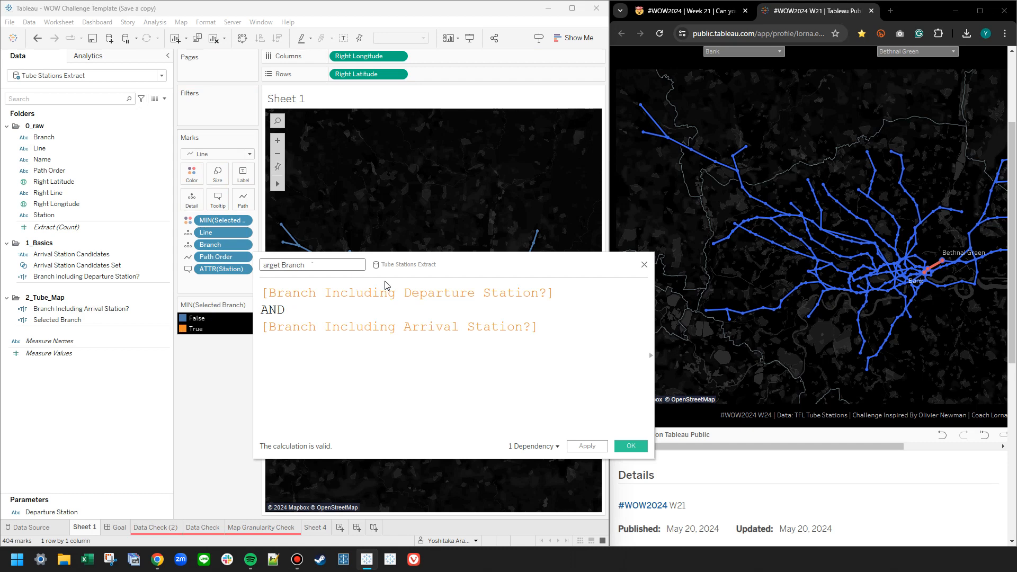
key(Home)
text(T)
click(631, 446)
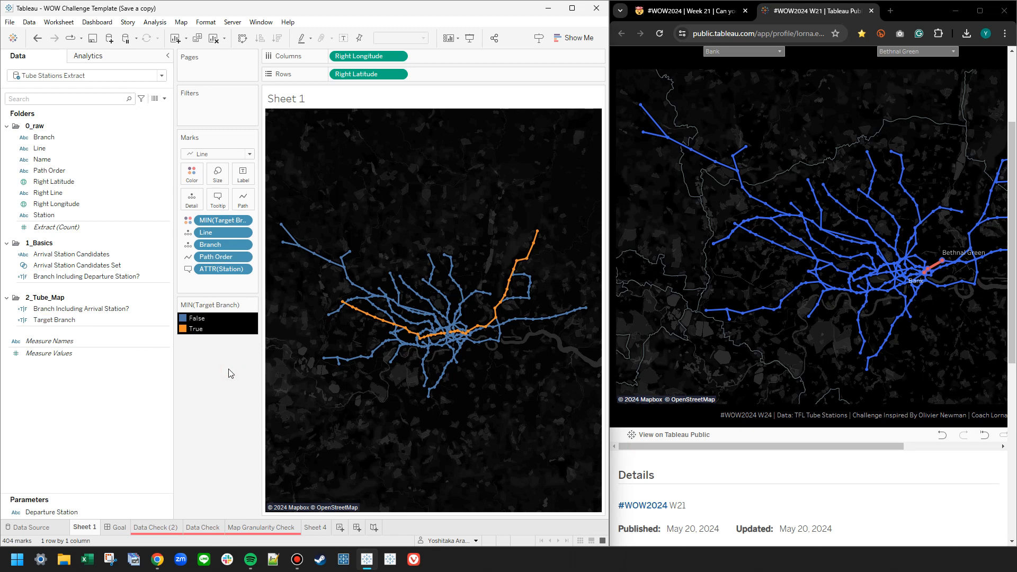
- Show the Departure Station parameter and the Arrival Station Candidates Set control below the map's color legend
right_click(50, 511)
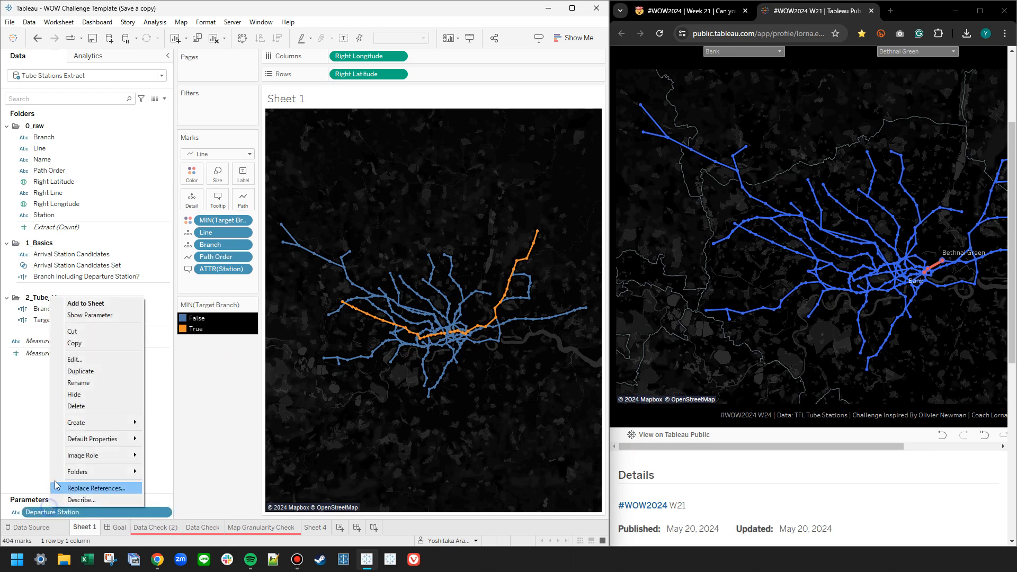
click(86, 316)
drag(559, 93, 217, 347)
right_click(77, 265)
click(143, 290)
drag(569, 93, 218, 371)
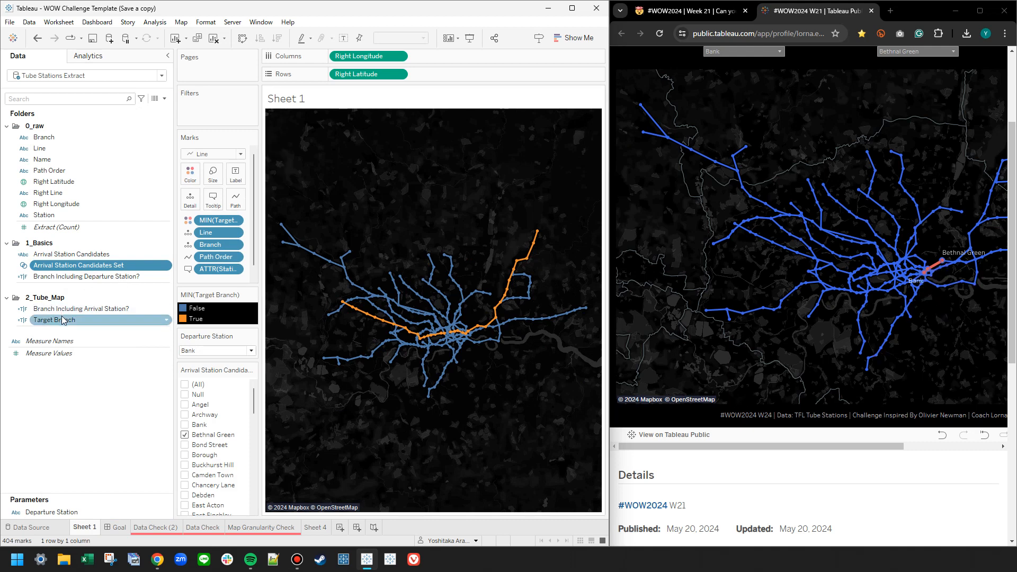
- Open the Target Branch calculation for editing and try renaming it Target Line
right_click(69, 320)
click(126, 121)
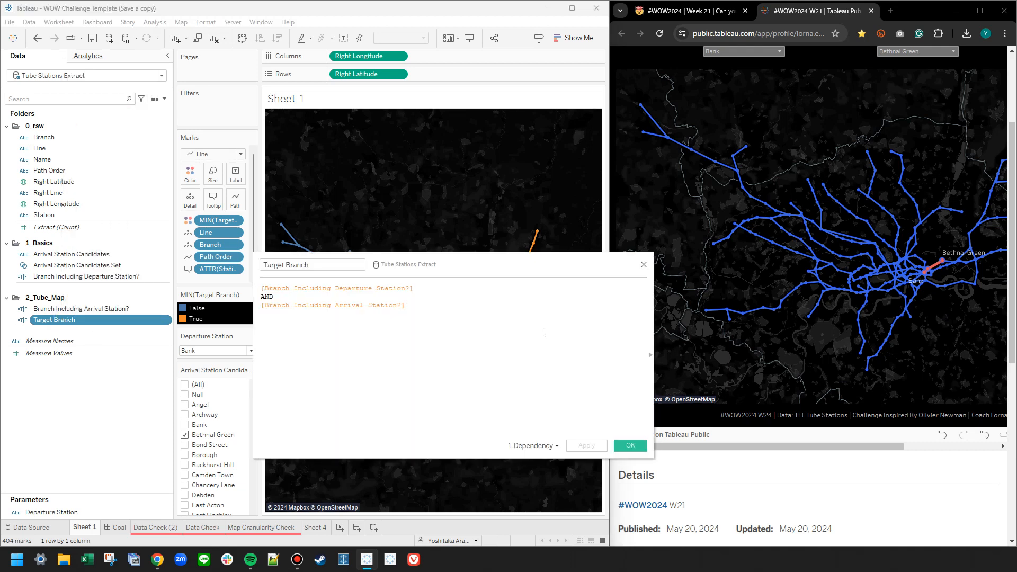
scroll(545, 333, up, 3)
click(306, 268)
double_click(306, 266)
text(Line)
click(563, 322)
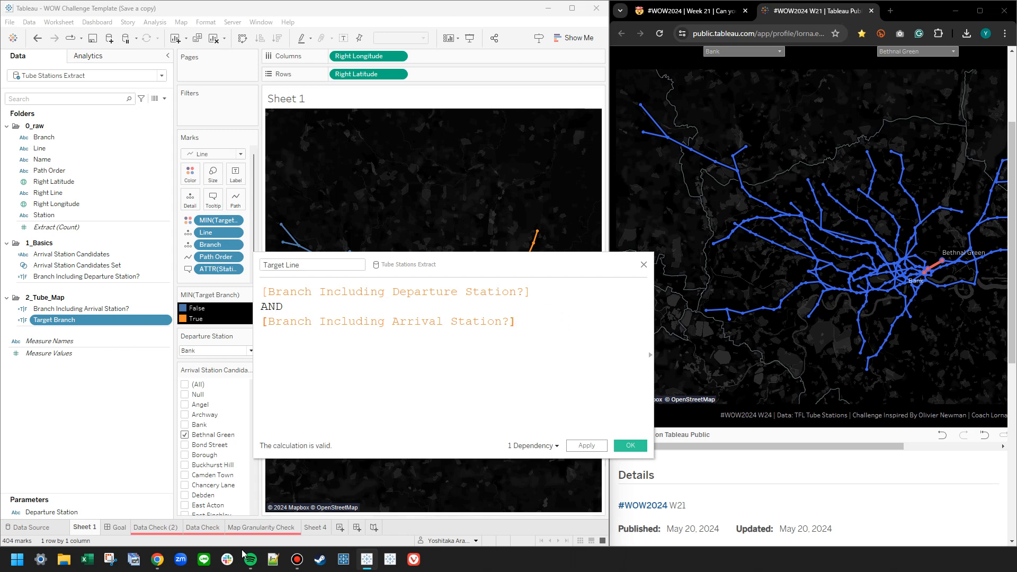
- Switch to Sheet 4, move the calculation editor clear of the view, and clear the sheet
click(316, 528)
drag(425, 271, 773, 247)
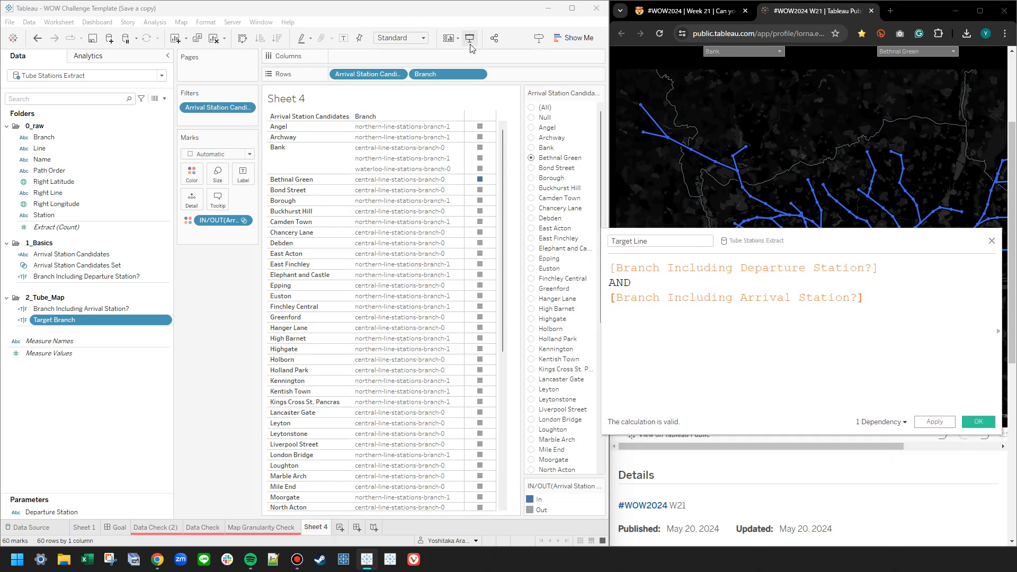
click(213, 37)
click(108, 266)
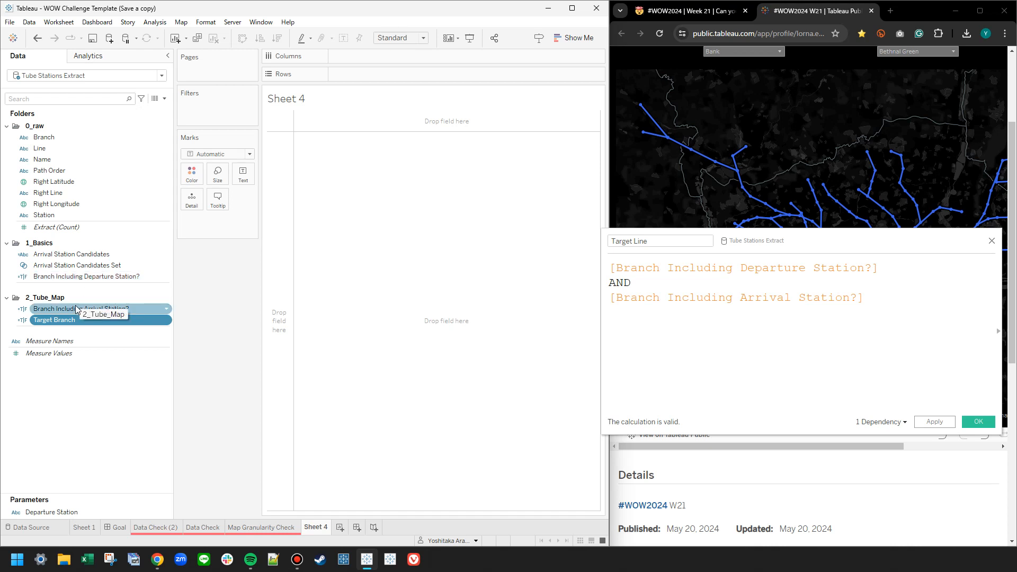
- Filter Sheet 4 to True for both Branch Including Departure Station? and Branch Including Arrival Station?
click(70, 276)
drag(60, 280, 217, 106)
click(205, 211)
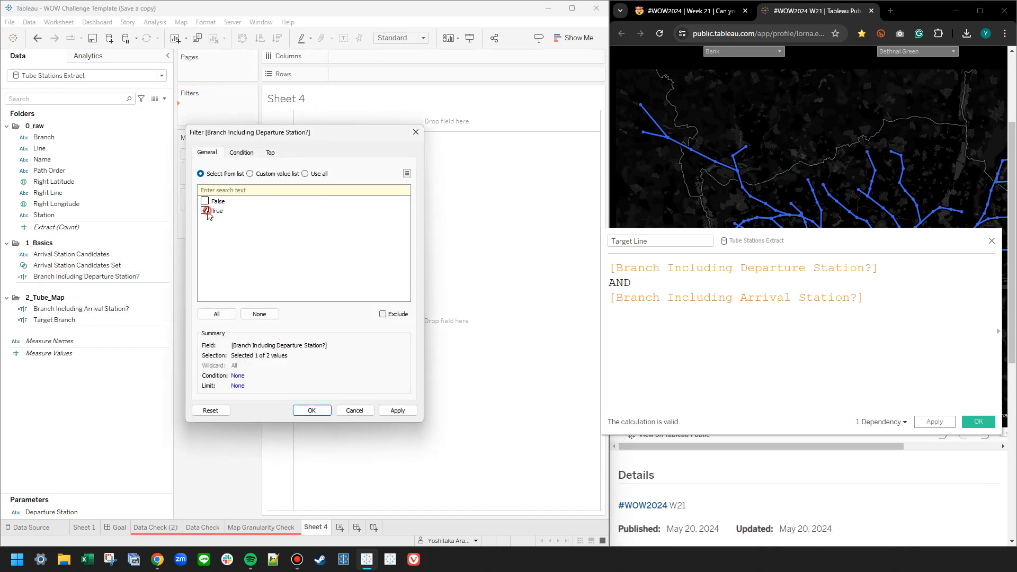
click(313, 410)
drag(109, 316, 217, 114)
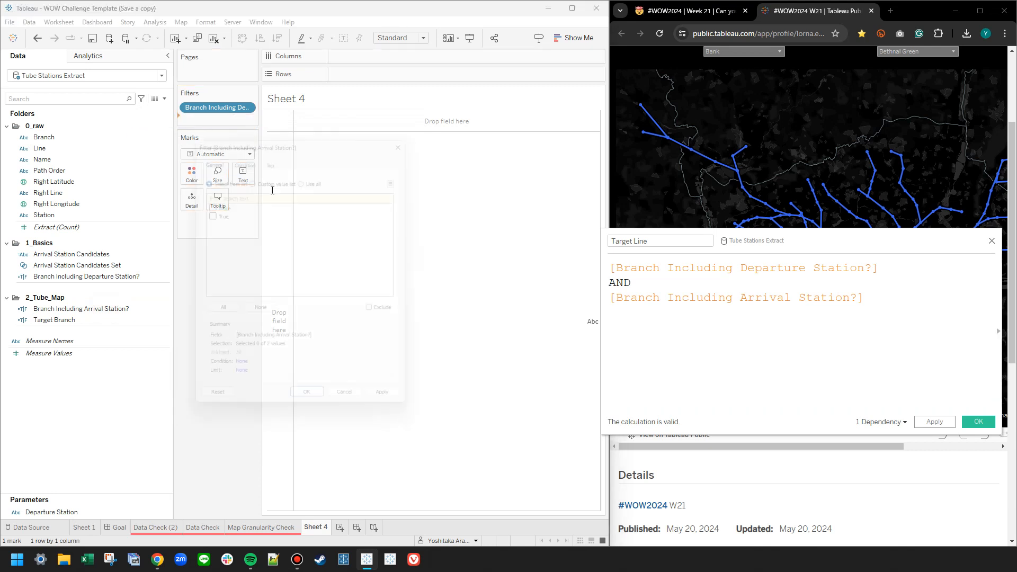
click(204, 210)
click(312, 410)
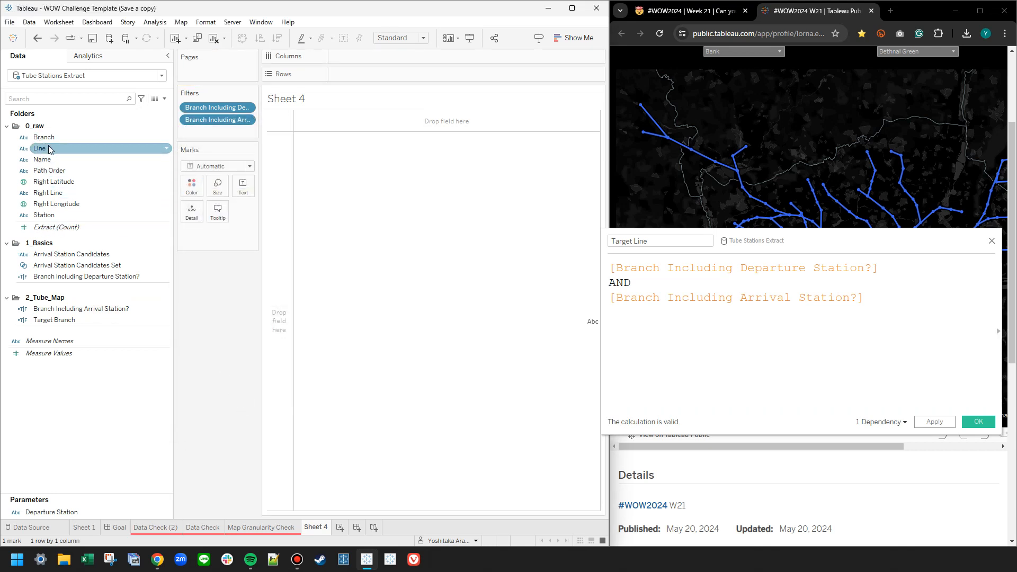
- Build Sheet 4's rows from Branch, Path Order and Station, and highlight the Bank and Bethnal Green rows together
drag(60, 143, 371, 74)
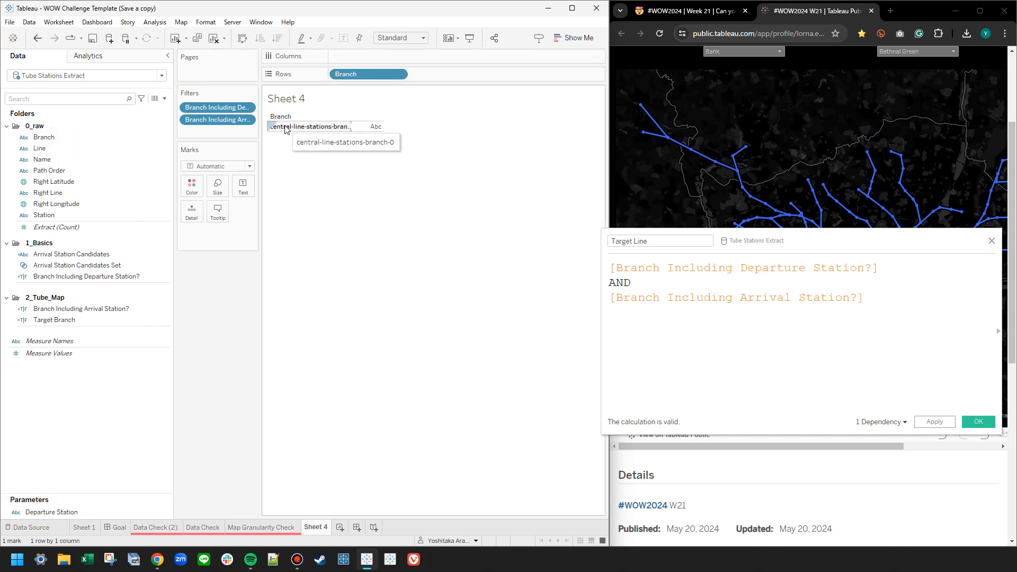
drag(44, 214, 530, 74)
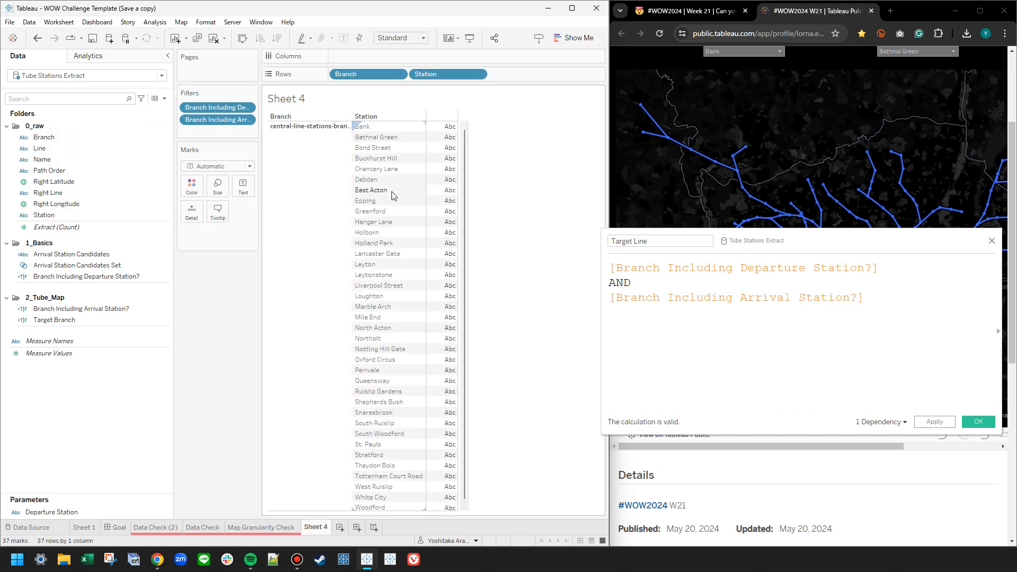
drag(50, 170, 417, 75)
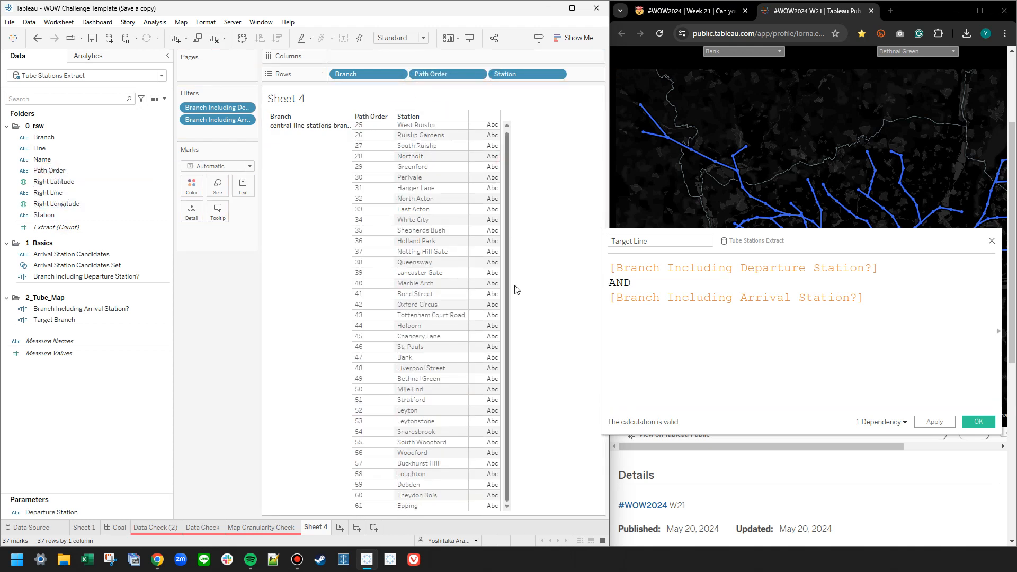
click(423, 359)
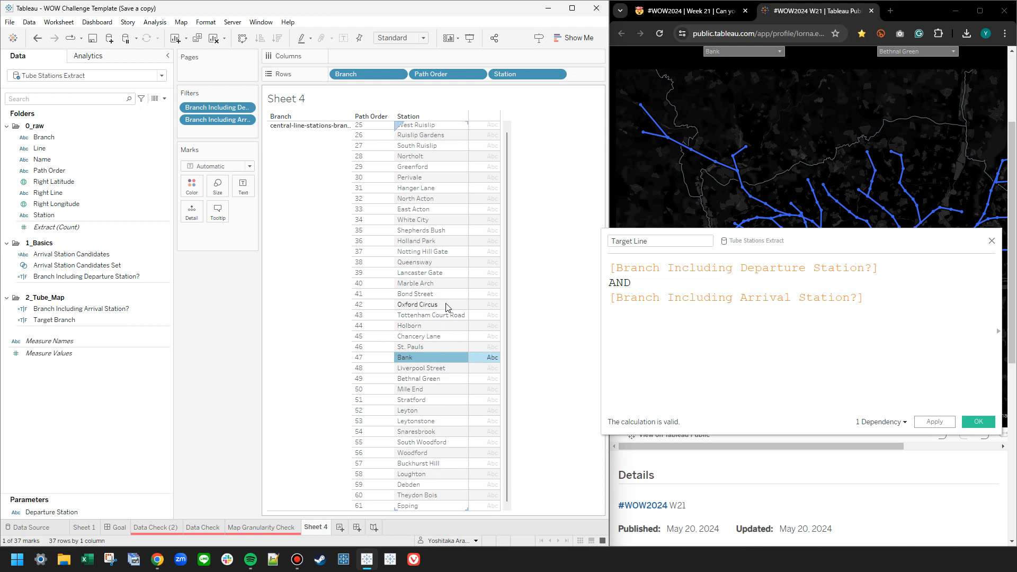
ctrl+click(440, 380)
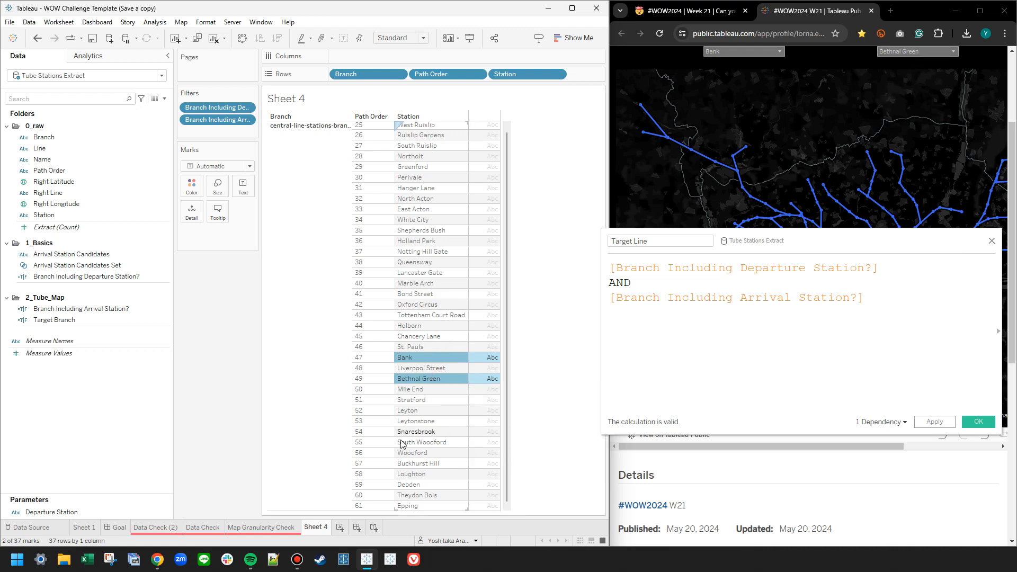
- In the Tableau Public reference dashboard, choose Snaresbrook as the arrival station and examine the highlighted route from Bank
click(916, 52)
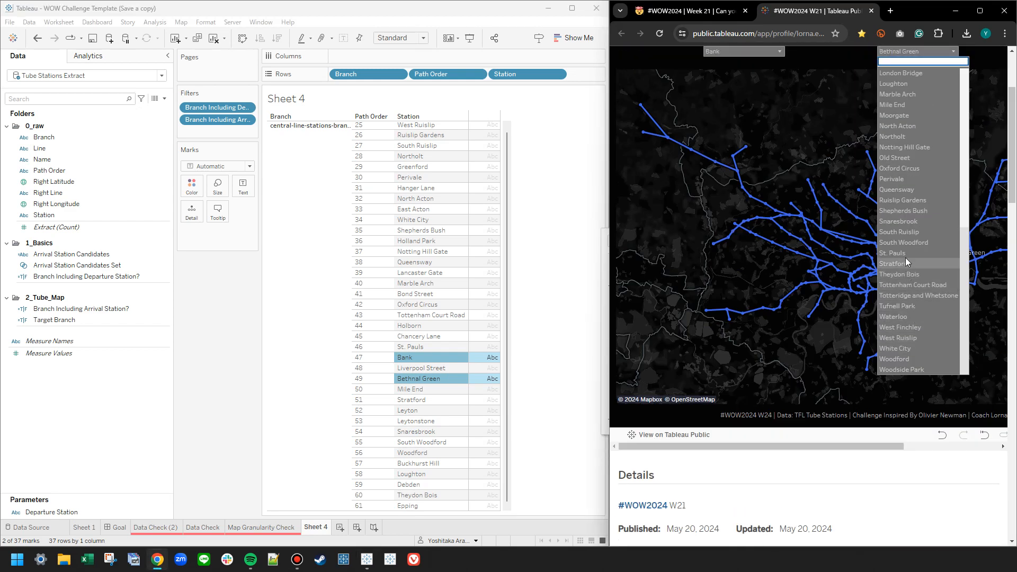
click(908, 222)
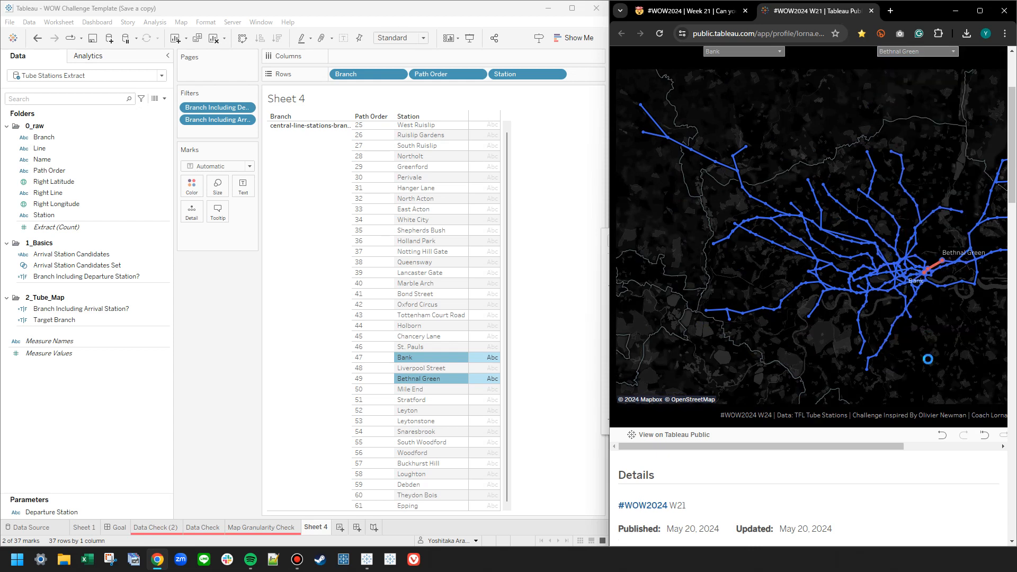
drag(887, 448, 934, 448)
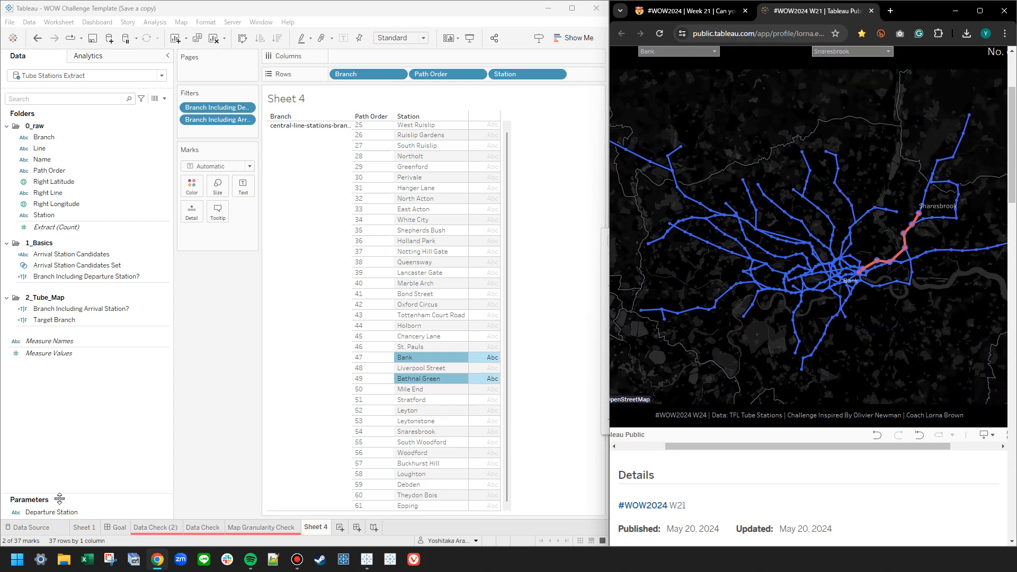
- Show the Arrival Station Candidates Set control on Sheet 4 and select Snaresbrook
right_click(70, 269)
click(99, 287)
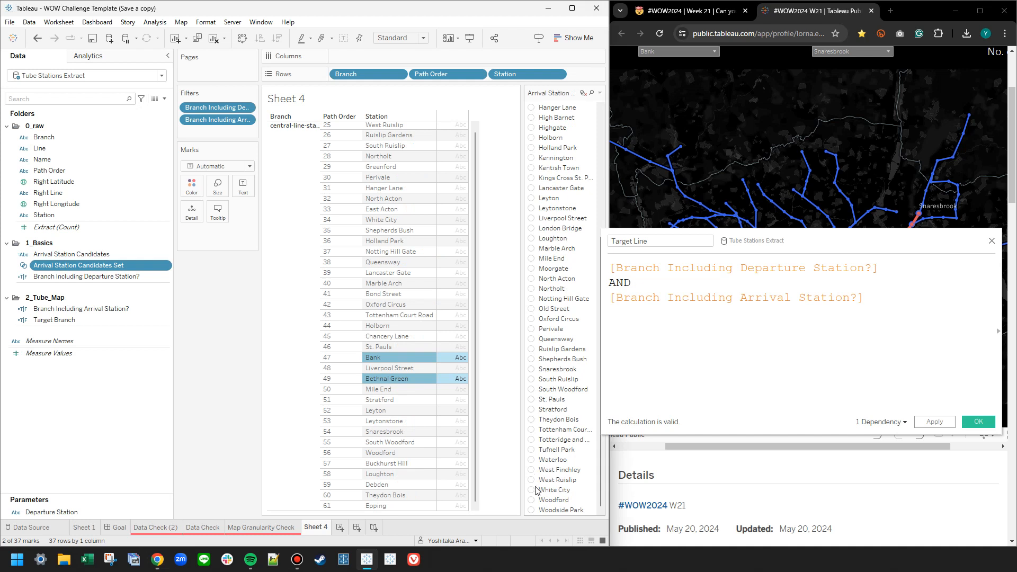
click(557, 370)
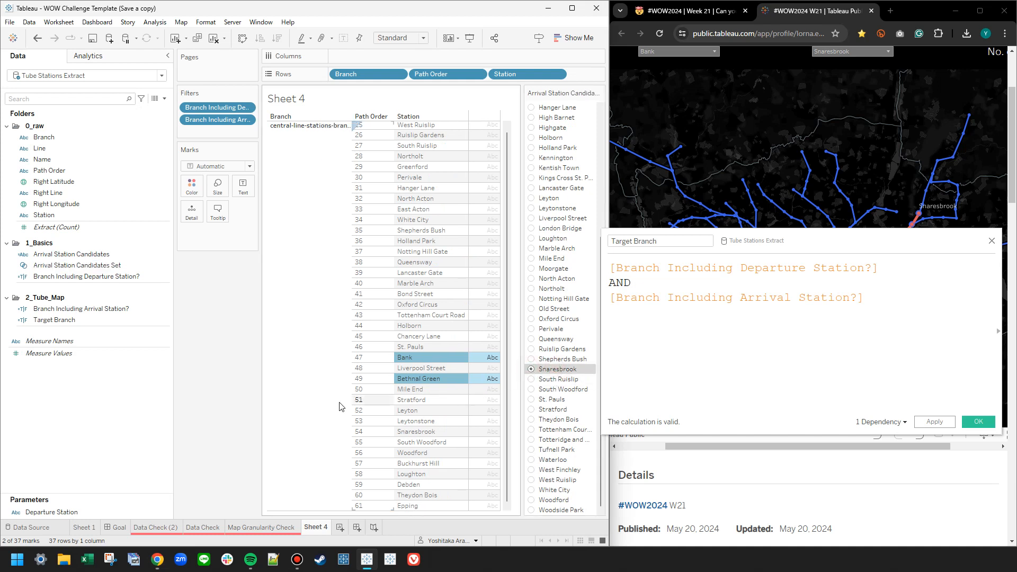
- Highlight the Bank and Snaresbrook rows together in Sheet 4
click(434, 358)
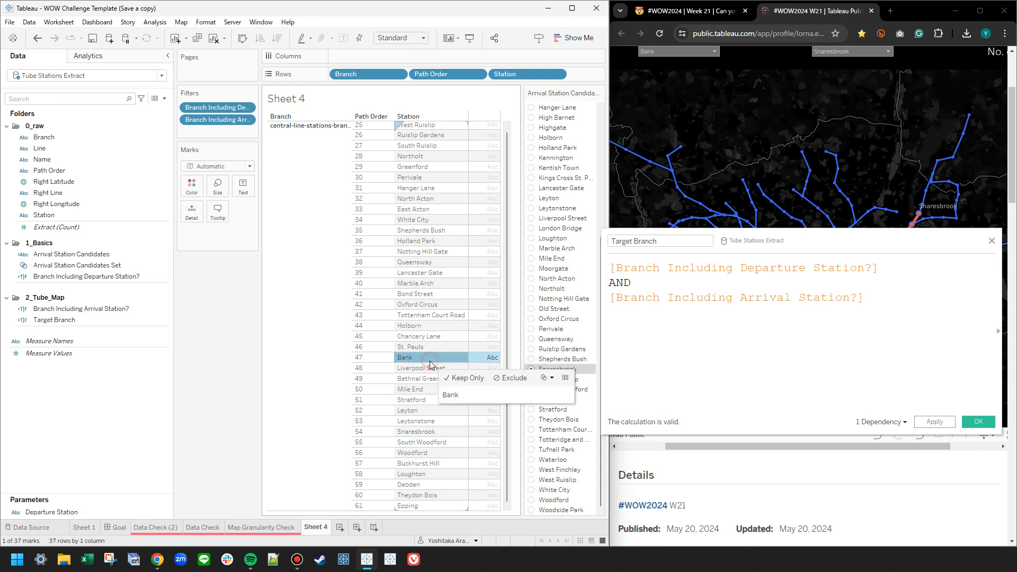
ctrl+click(419, 432)
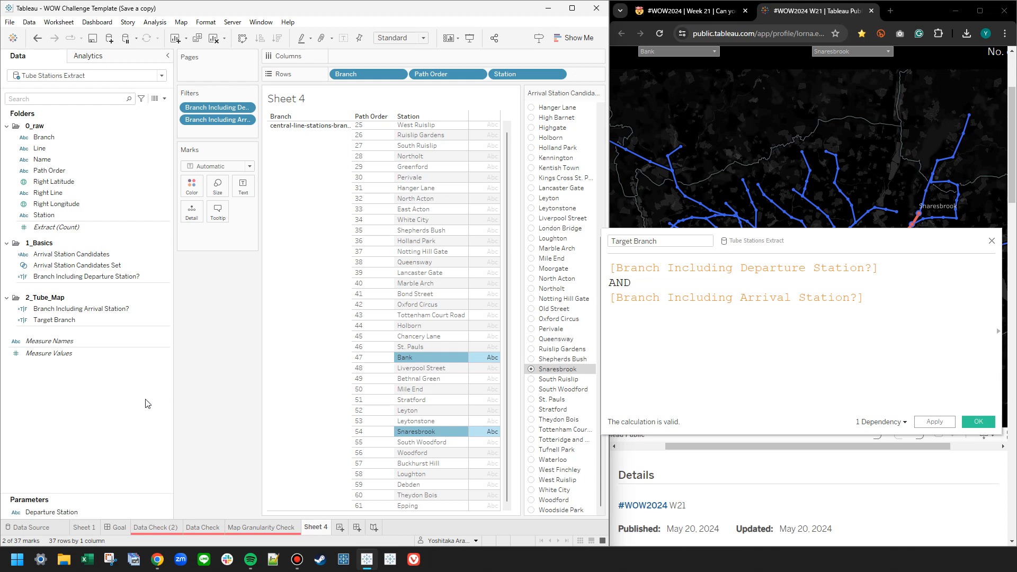
- Create a calculated field named "Departure Station's Path Order" and open its formula with IIF(
right_click(76, 381)
click(96, 388)
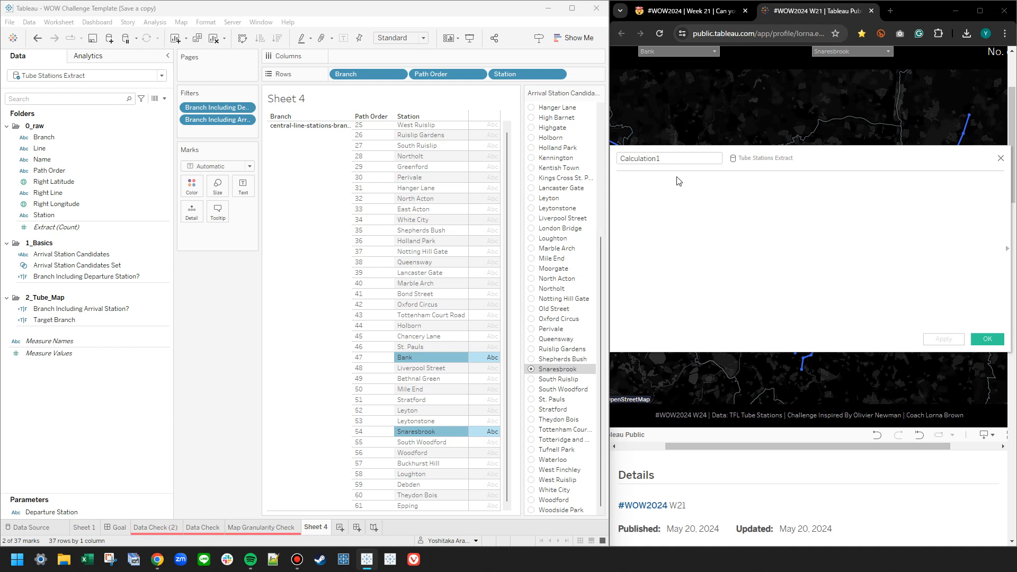
double_click(683, 160)
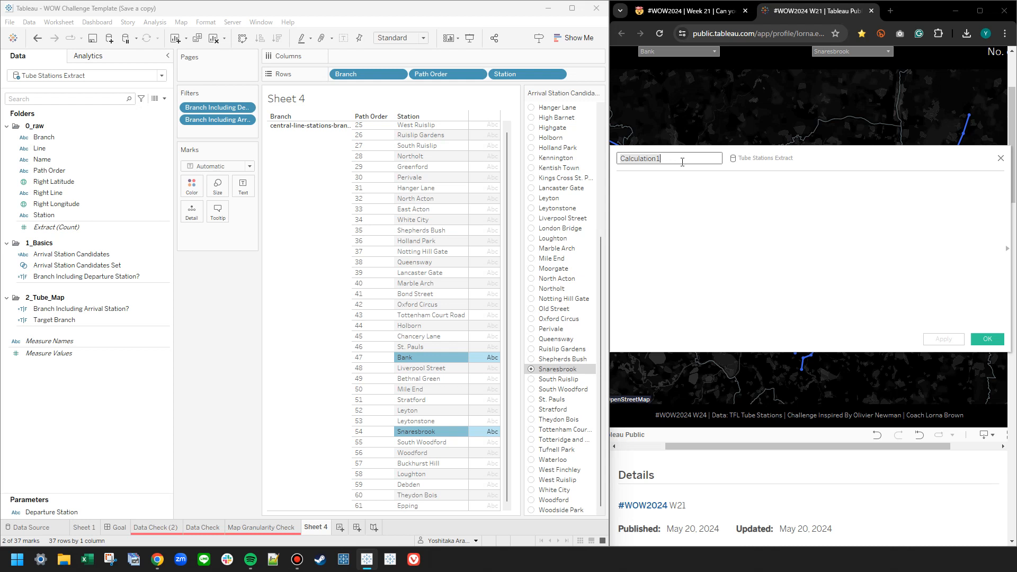
text(Departure)
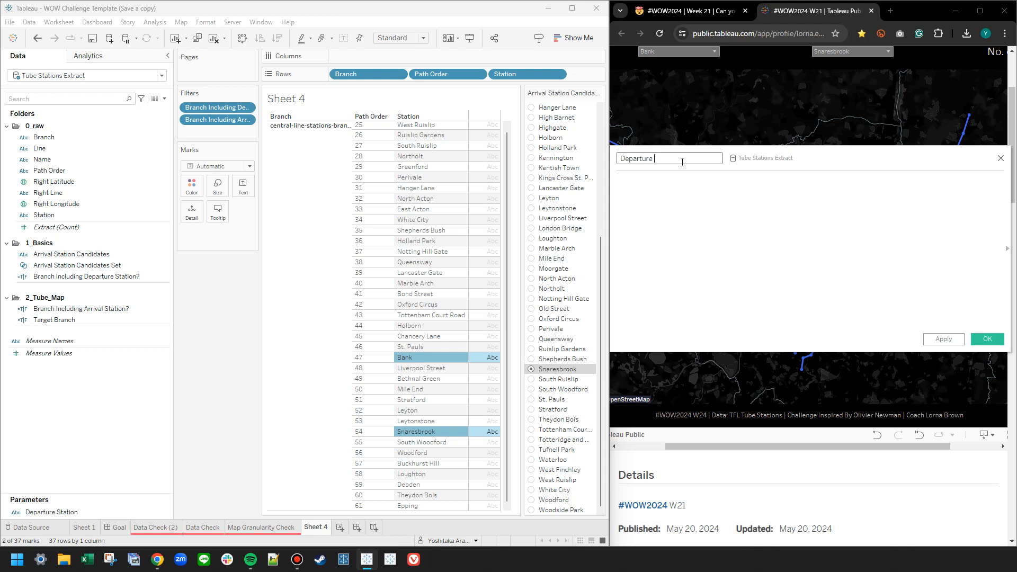
text( StaIIF()
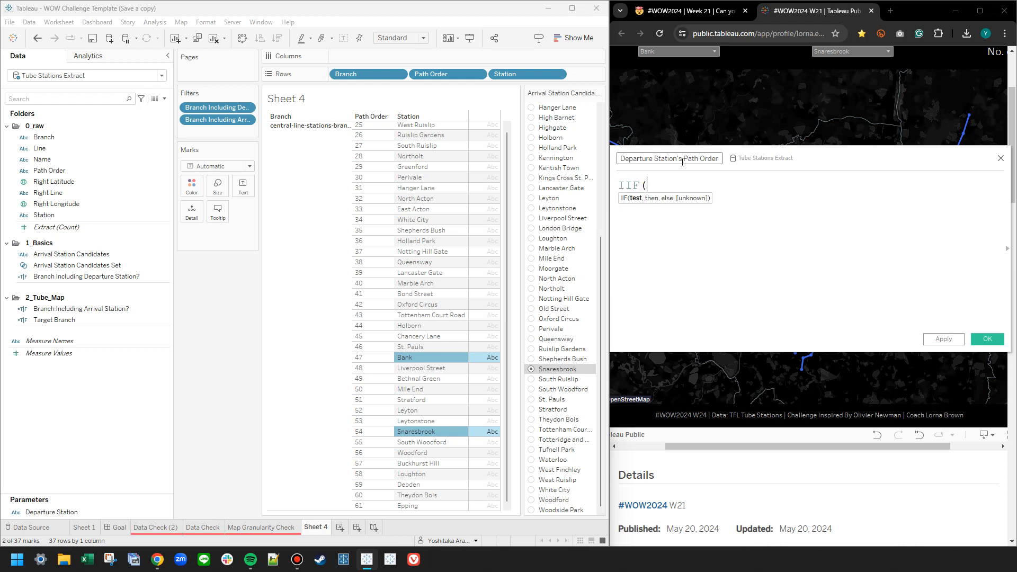
- Set the IIF test to [Station] = [Departure Station], using the Departure Station parameter
key(Return)
text(sta)
key(Down)
key(Return)
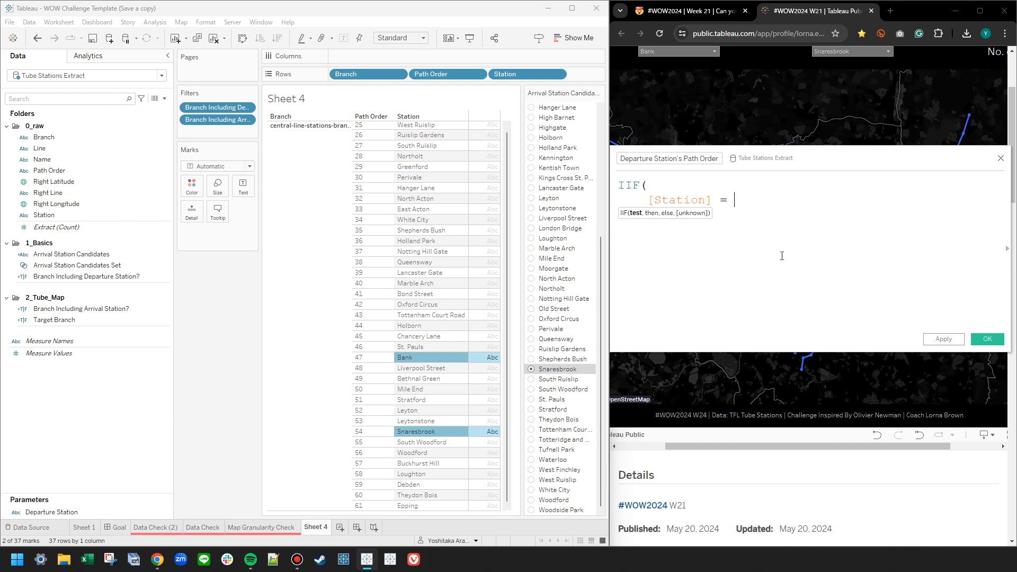
drag(51, 512, 759, 319)
key(Return)
text(,)
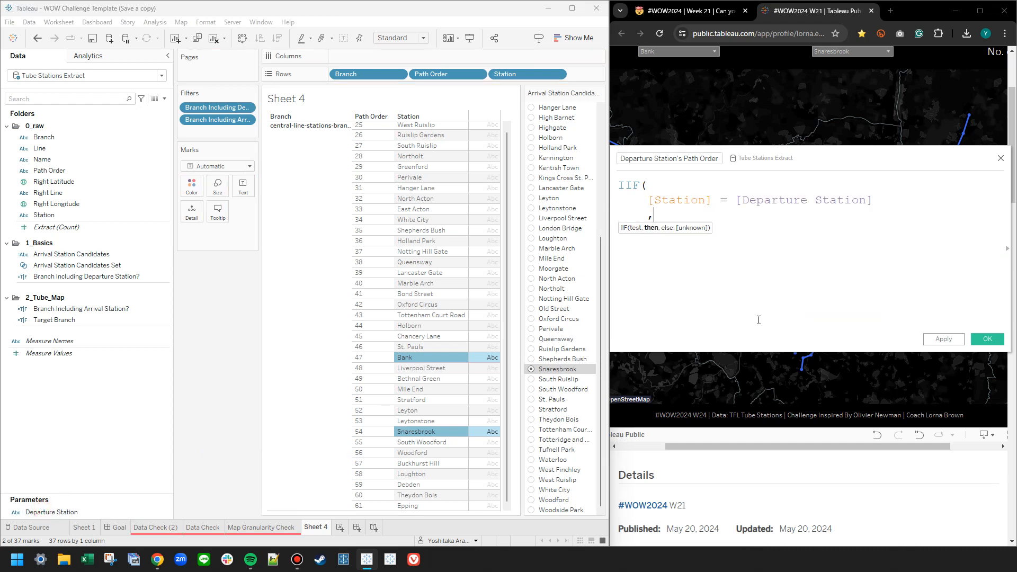
- Make the IIF return [Path Order] when the test is true and NULL otherwise, and close its parenthesis
text( a)
key(BackSpace)
text(path)
key(Return)
key(Return)
text(,)
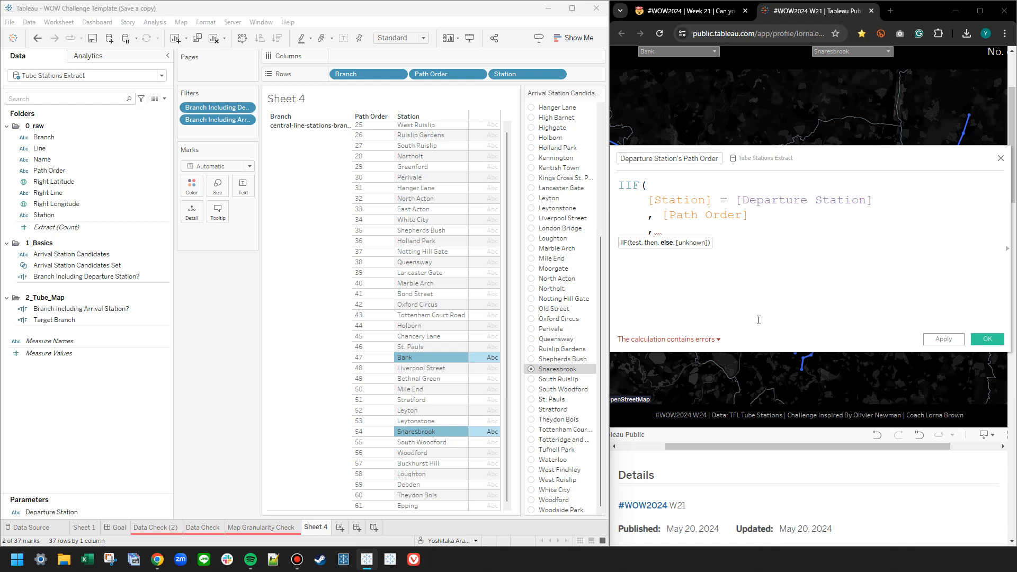
text( NULL)
key(Return)
text())
- Wrap the whole IIF expression in {MAX( )} to make it a level-of-detail calculation
key(Up)
key(Up)
key(ctrl+Home)
text({MAX()
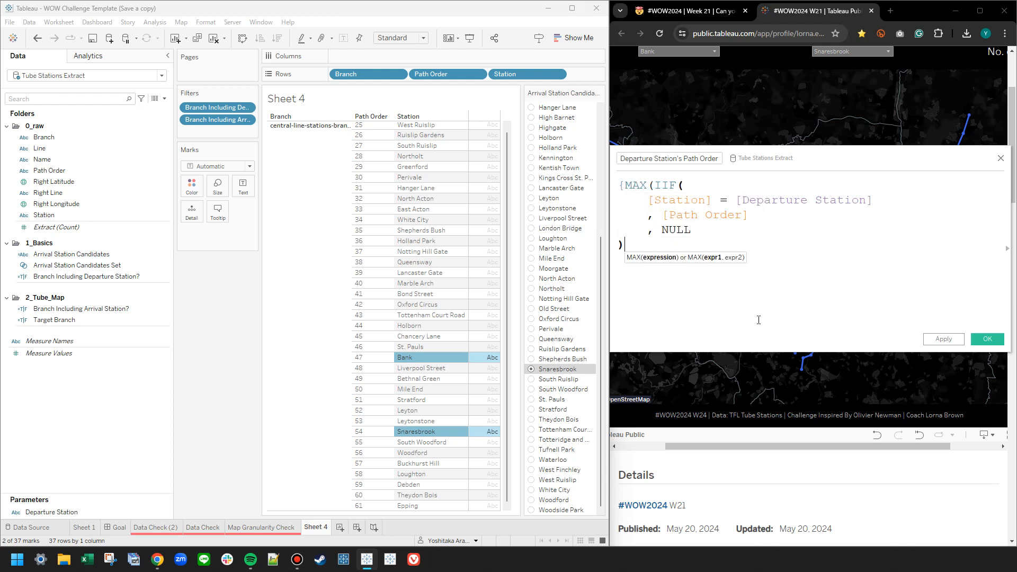
key(ctrl+End)
text()})
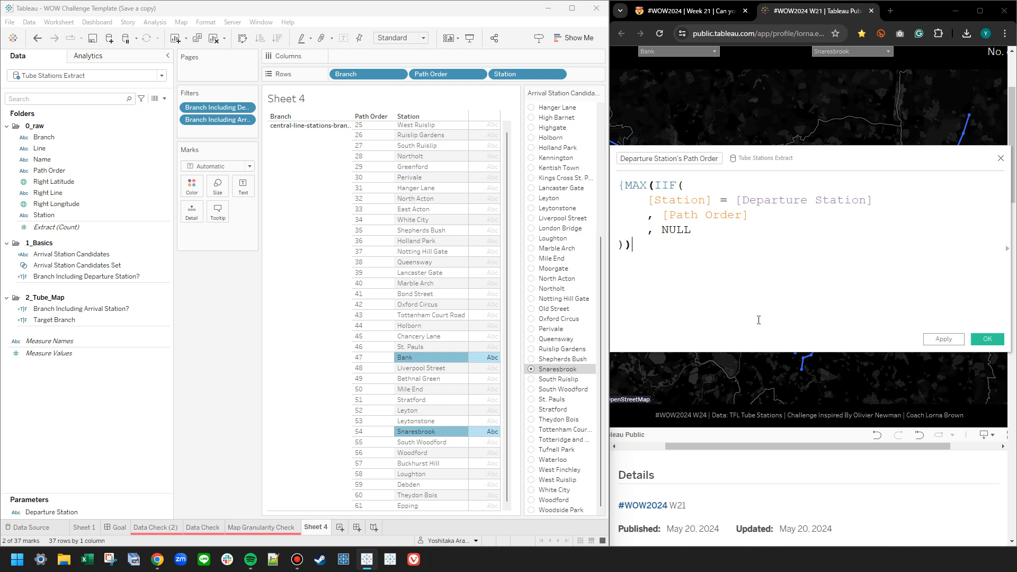
ctrl+scroll(757, 318, up, 3)
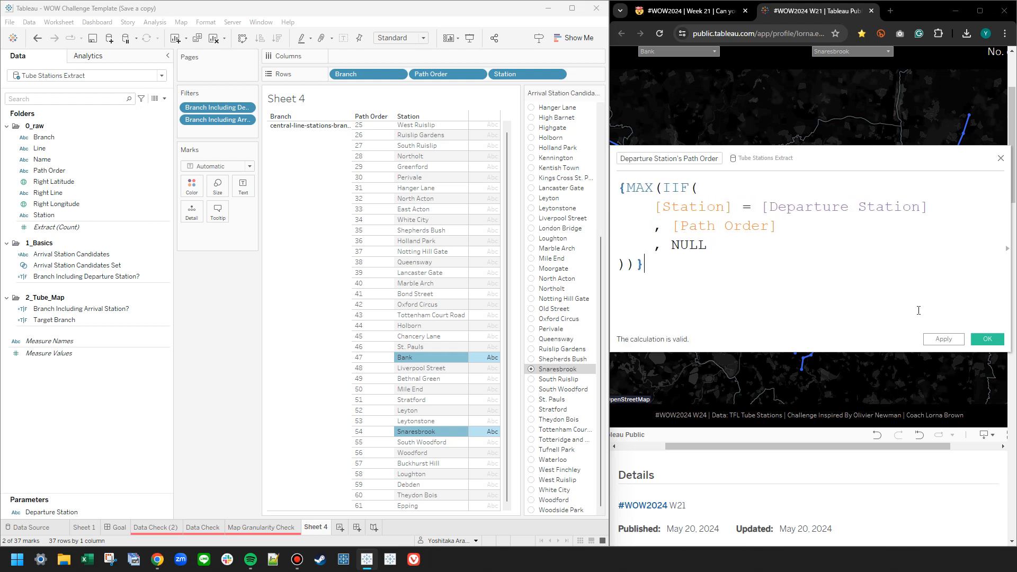
- Copy the formula, save Departure Station's Path Order, and paste the formula into a new calculated field
key(ctrl+a)
key(ctrl+c)
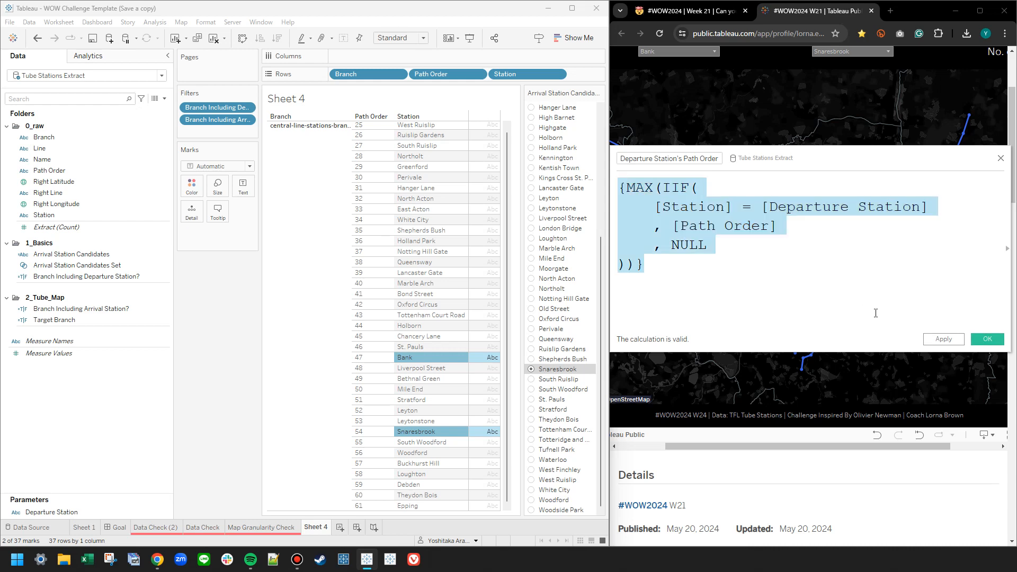
click(986, 339)
right_click(82, 388)
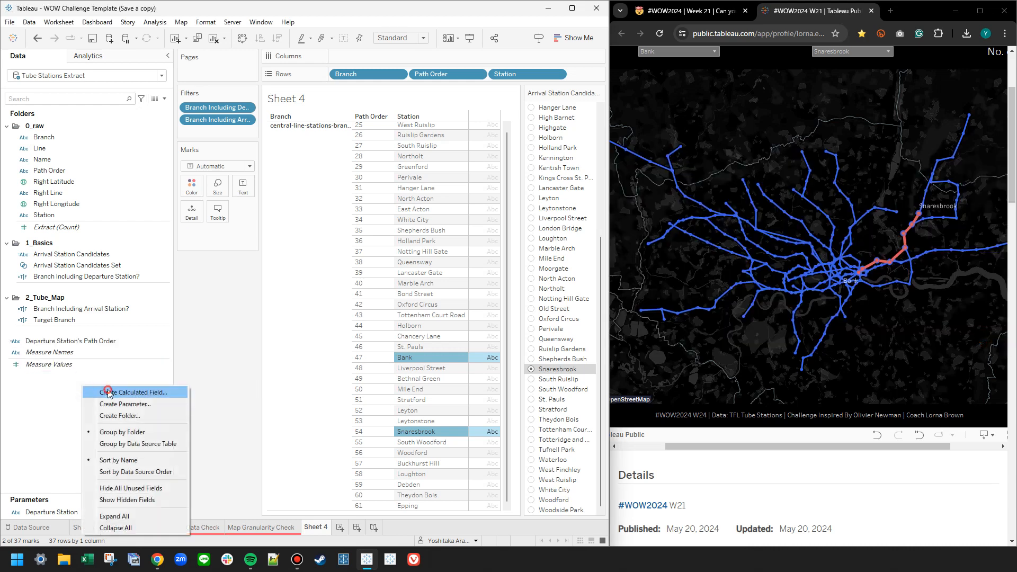
click(109, 393)
click(772, 274)
key(ctrl+v)
- Name the new calculated field "Arrival Station's Path Order"
click(692, 160)
key(ctrl+a)
text(A)
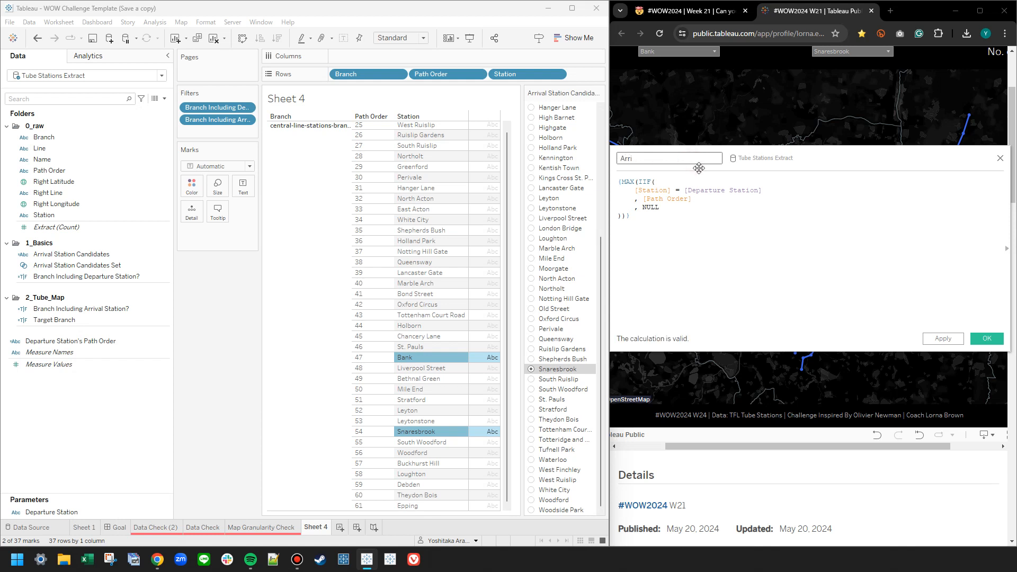
text(rrival Station's Path Order)
key(Tab)
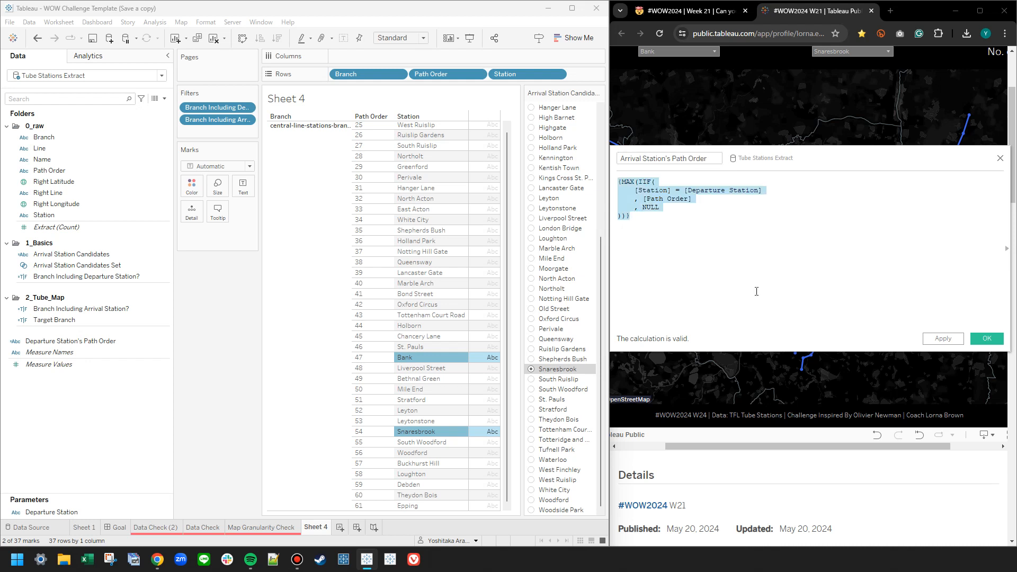
- Append AND to the station condition in the arrival formula and move the editor over the worksheet
click(756, 292)
scroll(737, 267, up, 5)
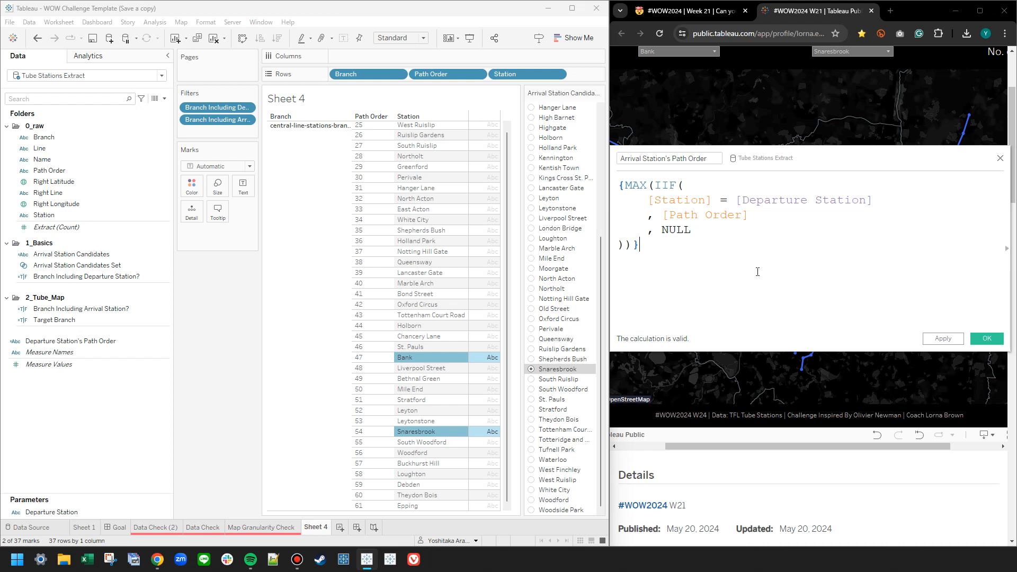
click(883, 205)
text(AND)
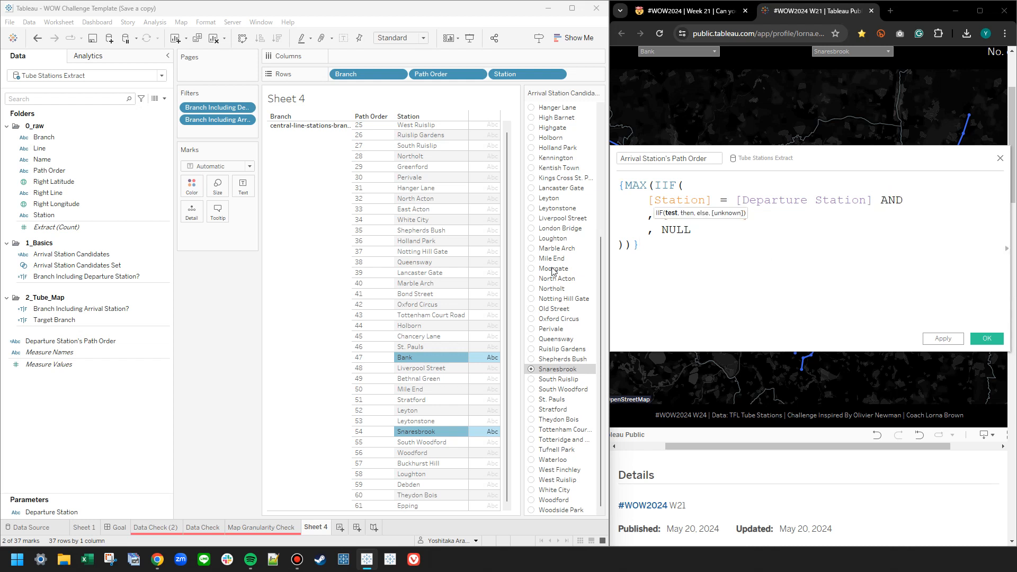
click(85, 320)
click(80, 311)
drag(928, 159, 569, 174)
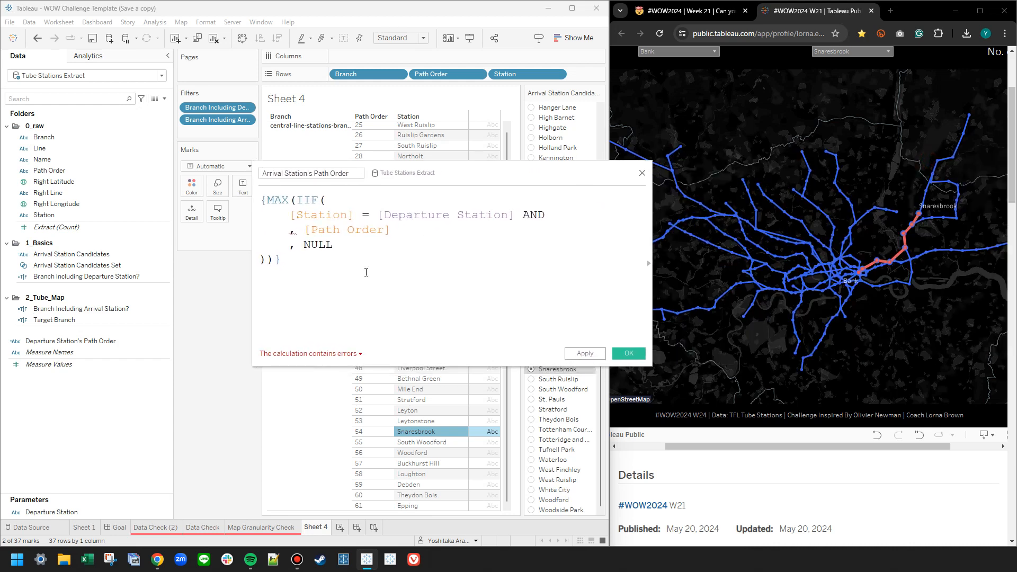
- Replace the condition [Station] = [Departure Station] in the arrival formula with [Arrival Station Candidates Set]
click(371, 215)
key(BackSpace)
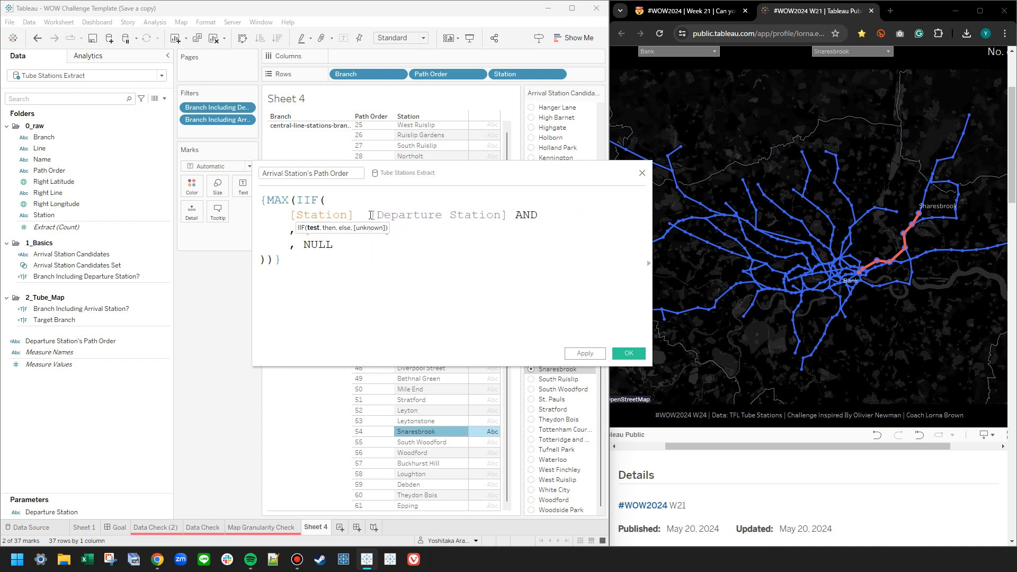
drag(291, 215, 507, 211)
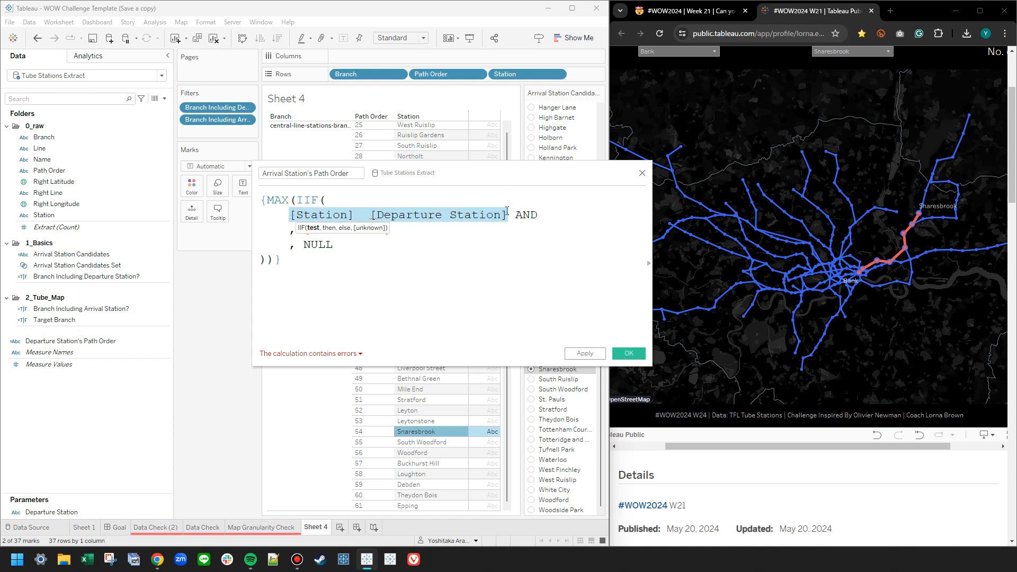
key(BackSpace)
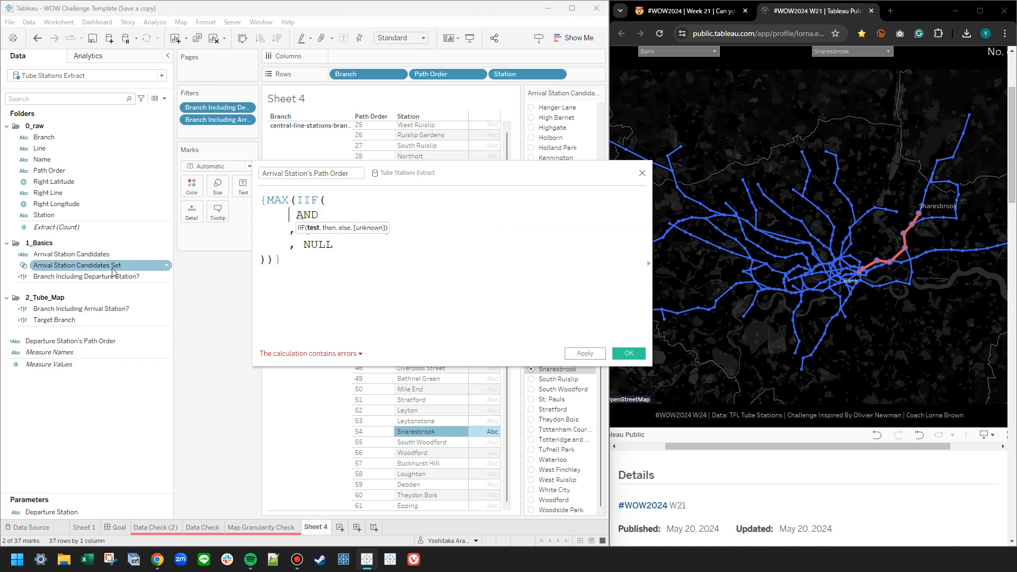
drag(113, 269, 298, 217)
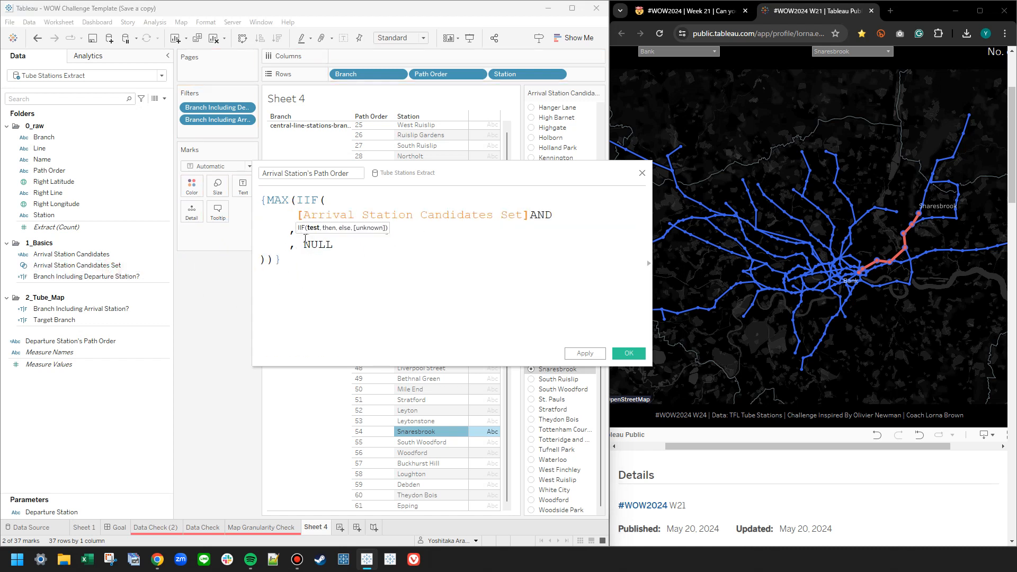
- Put AND on its own indented line beneath [Arrival Station Candidates Set] and remove the extra spaces
key(Return)
key(Tab)
key(Tab)
key(BackSpace)
key(BackSpace)
key(BackSpace)
key(BackSpace)
key(Up)
key(Right)
key(BackSpace)
key(Down)
key(Right)
key(Right)
key(Right)
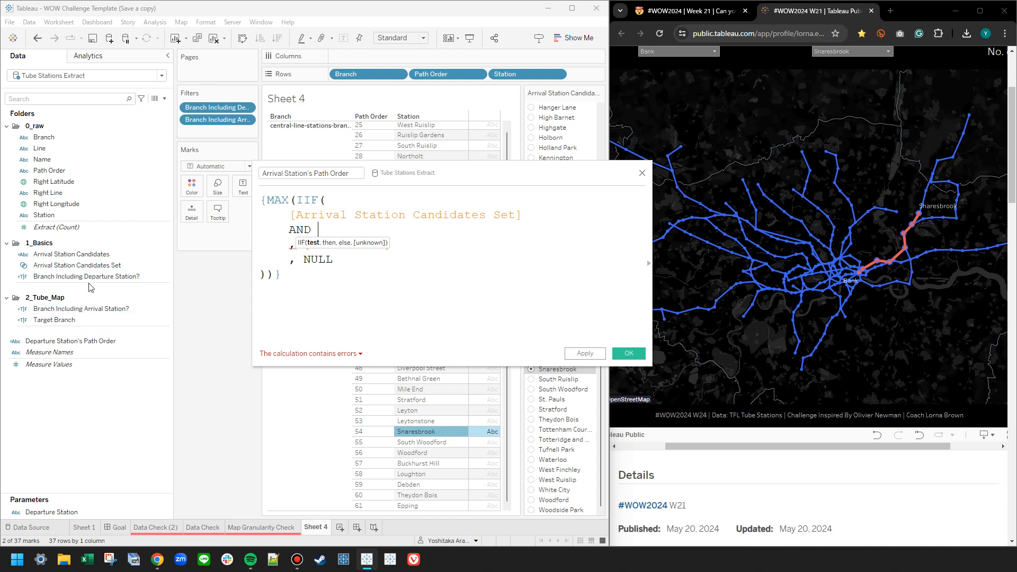
- Insert [Branch Including Departure Station?] after AND in the arrival formula
drag(85, 276, 530, 239)
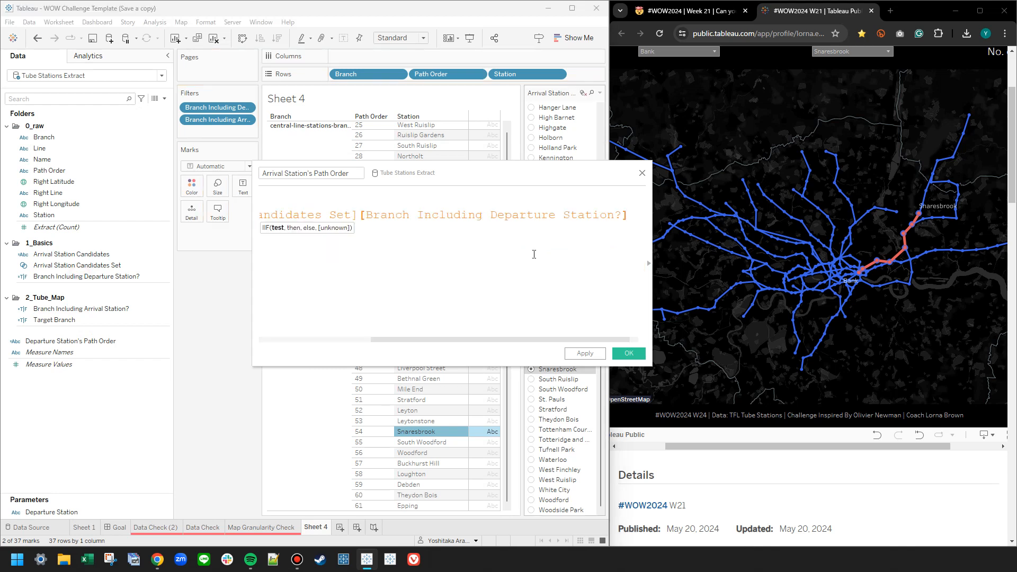
key(ctrl+z)
drag(90, 276, 380, 256)
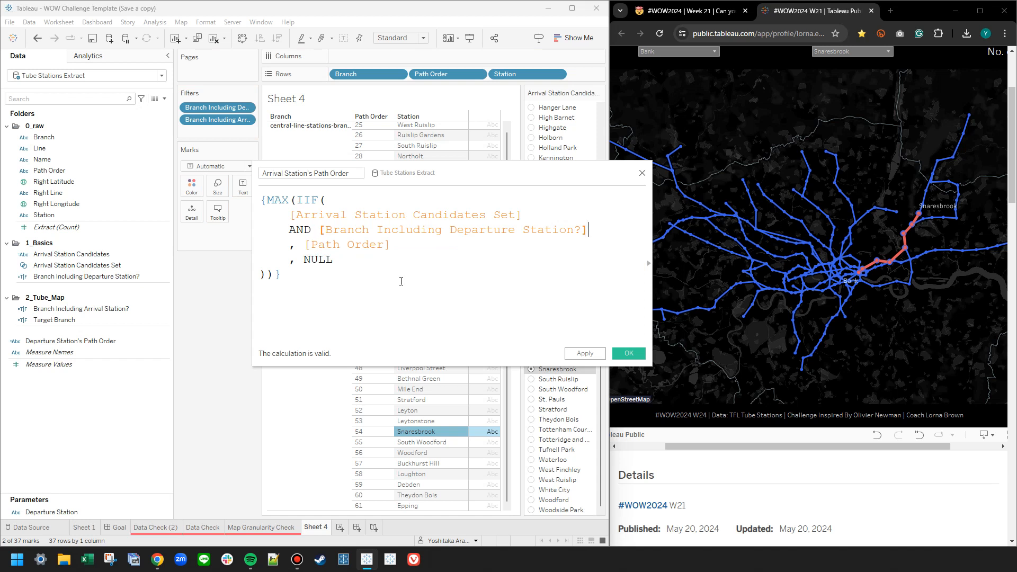
- Add a further condition line to the arrival formula: AND [Branch Including Arrival Station?]
key(Return)
text(an)
key(BackSpace)
key(BackSpace)
text(AND)
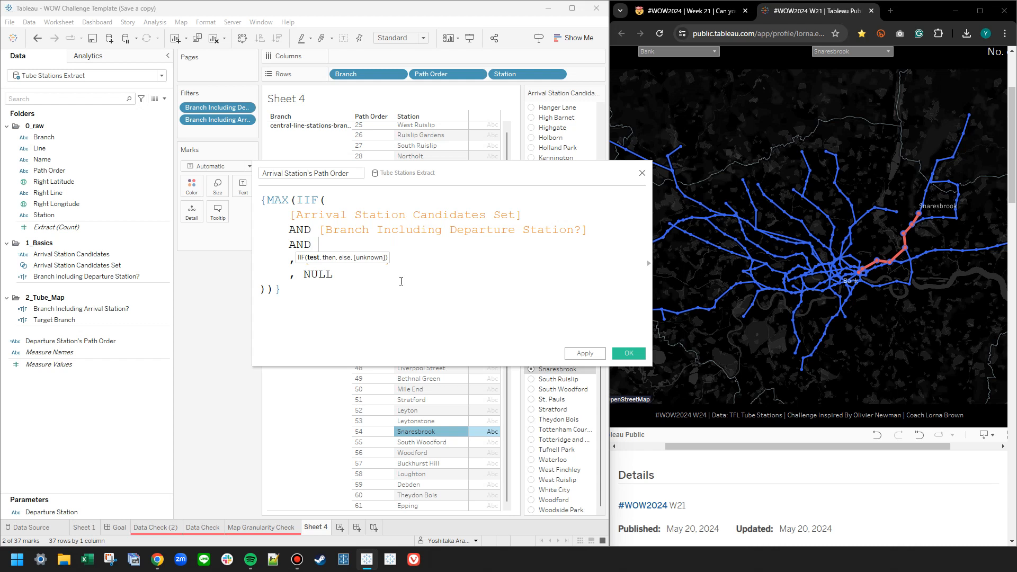
drag(80, 309, 434, 255)
- Save Arrival Station's Path Order and add its two AND branch conditions to the test in Departure Station's Path Order, saving that field too
drag(575, 245, 298, 231)
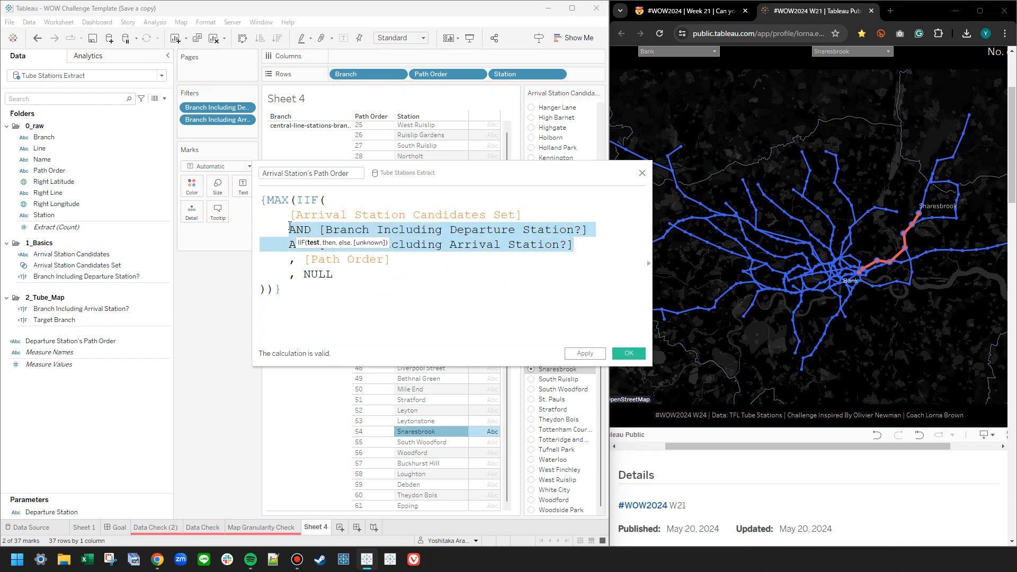
click(636, 355)
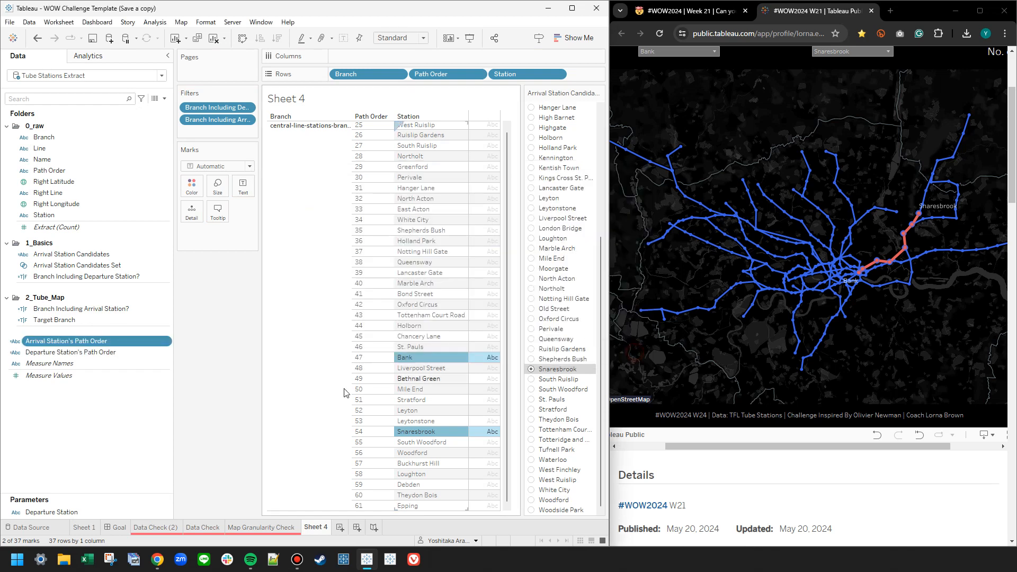
right_click(93, 352)
click(132, 119)
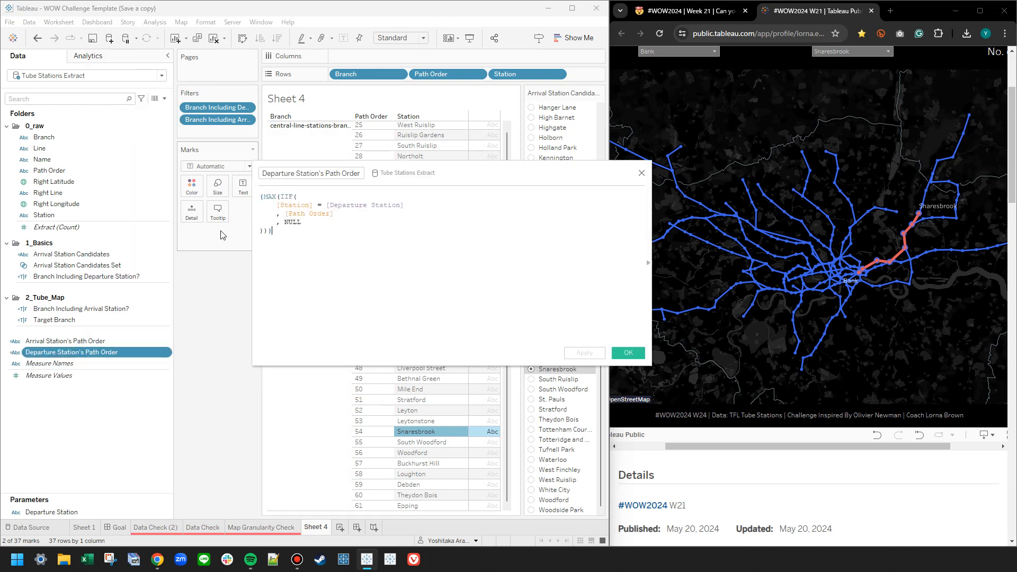
scroll(333, 253, up, 3)
click(598, 221)
key(Return)
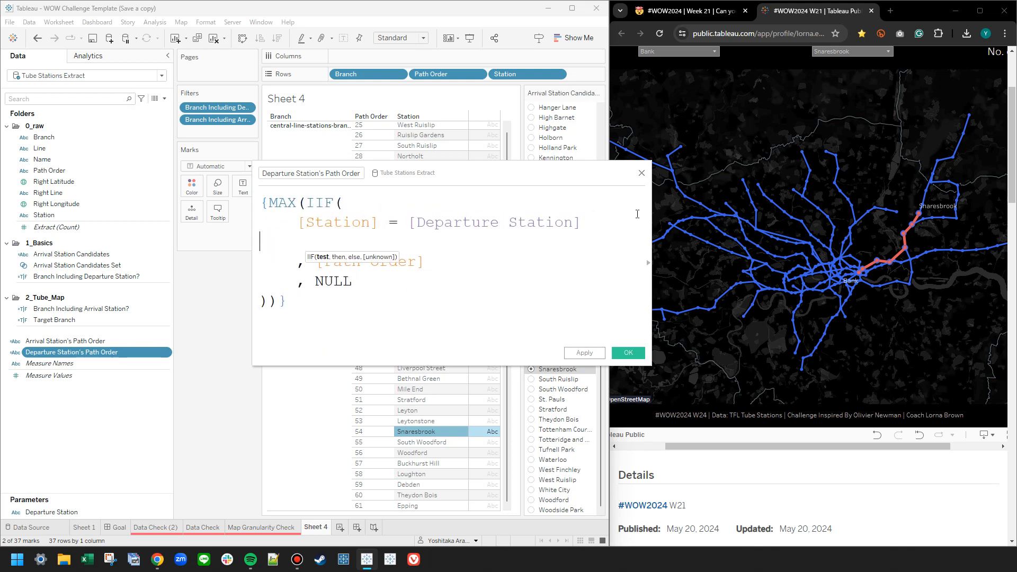
text(AND [Branch Including Departure Station?] AND [Branch Including Arrival Station?])
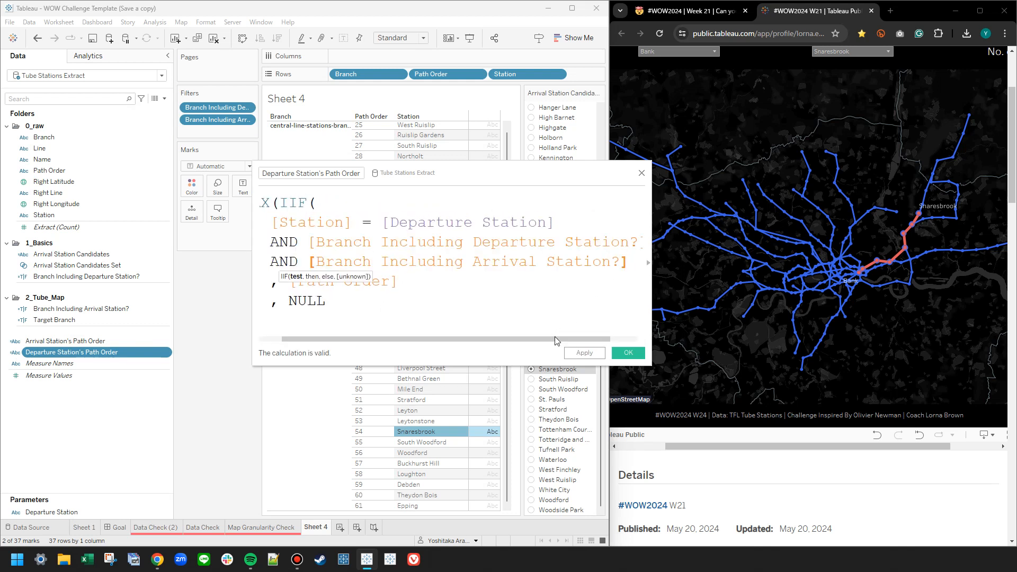
drag(555, 339, 530, 339)
drag(656, 367, 740, 378)
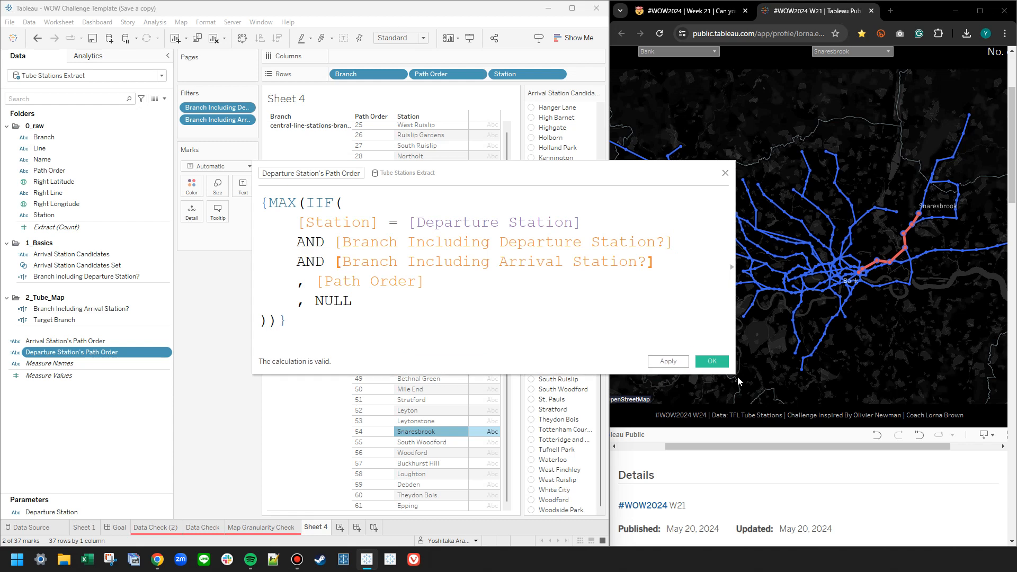
click(713, 362)
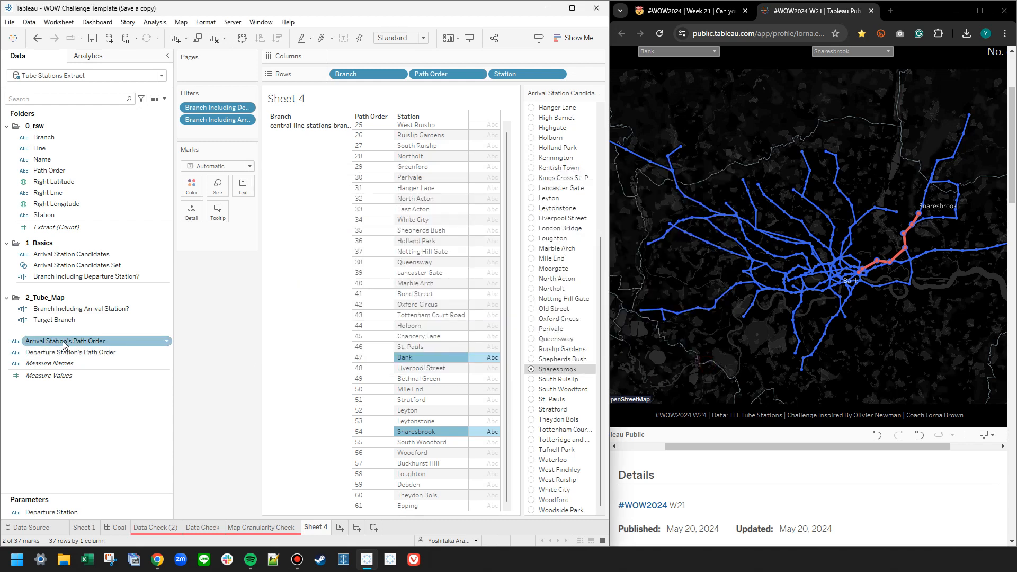
- Add Departure Station's Path Order and Arrival Station's Path Order to Sheet 4's rows after Station
mouse_move(57, 358)
mouse_down()
mouse_move(199, 210)
mouse_move(644, 64)
mouse_move(331, 153)
mouse_move(592, 81)
mouse_up()
drag(77, 340, 598, 76)
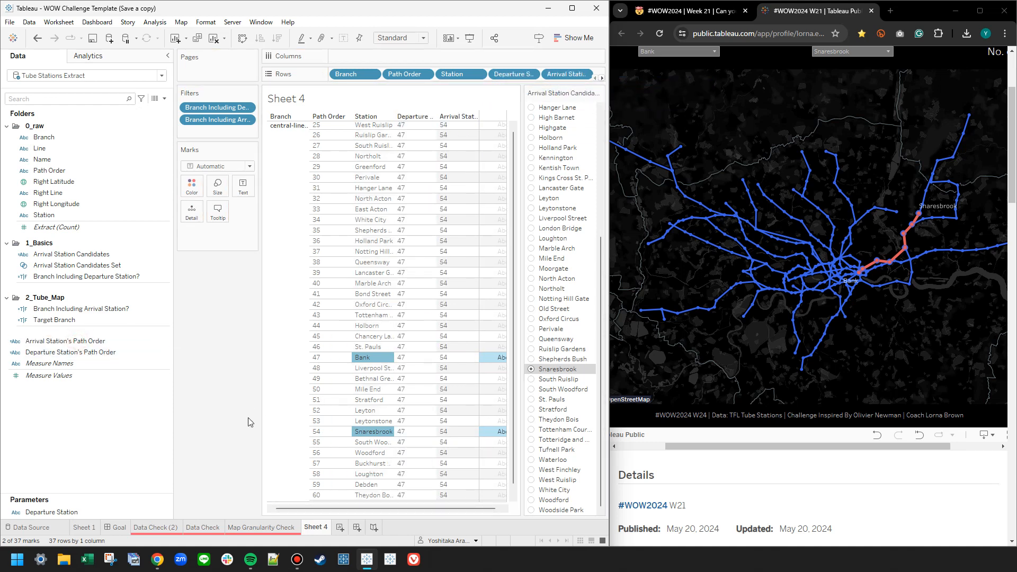
- Keep only the Bank and Snaresbrook stations in Sheet 4's view and remove both branch filters
click(234, 403)
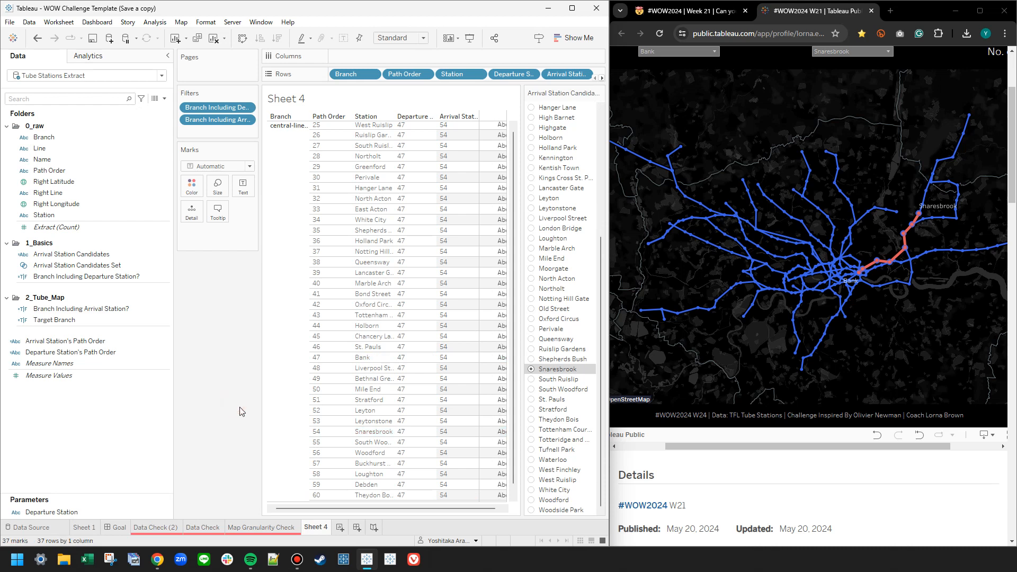
click(380, 360)
right_click(374, 432)
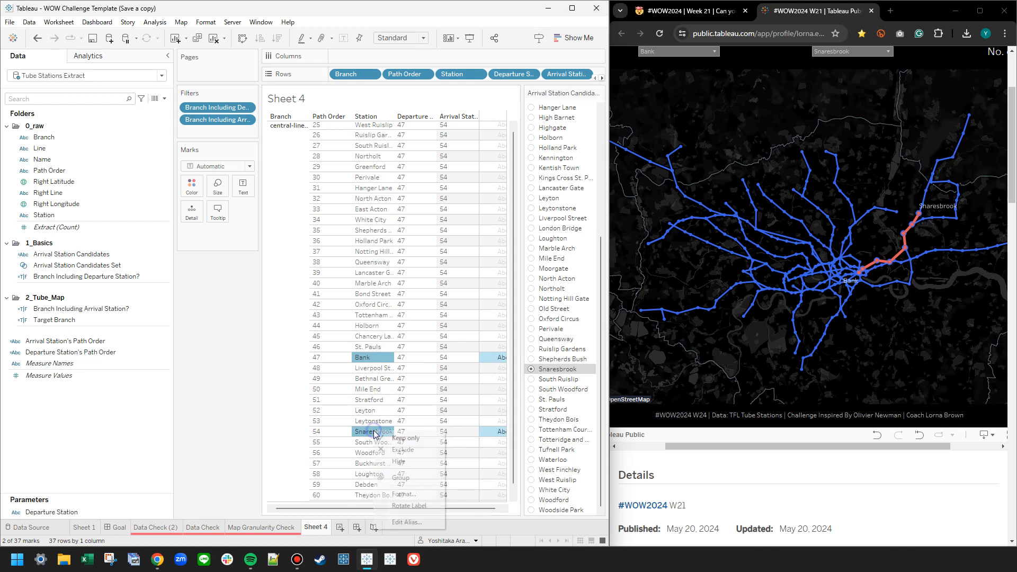
click(395, 439)
drag(194, 125, 159, 126)
drag(214, 107, 146, 130)
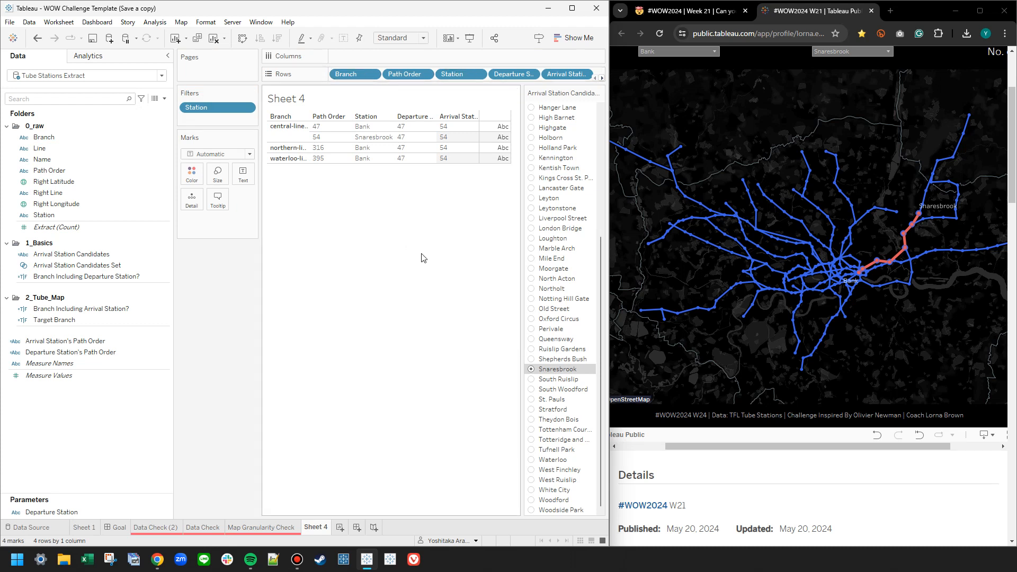
- Move Station to the front of Sheet 4's rows and place the Arrival Station Candidates filter card below the marks
drag(452, 74, 336, 75)
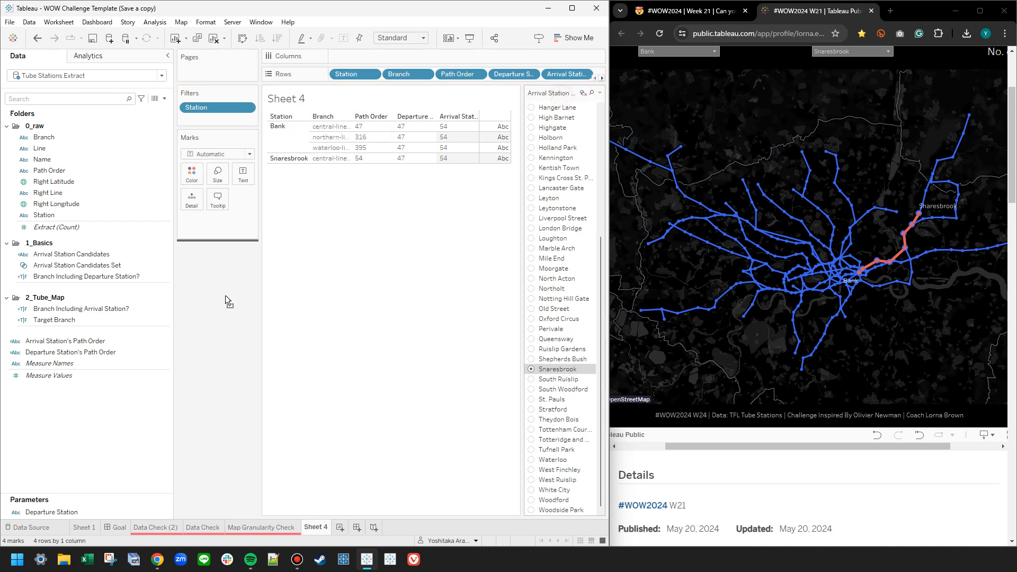
drag(225, 296, 225, 297)
click(285, 138)
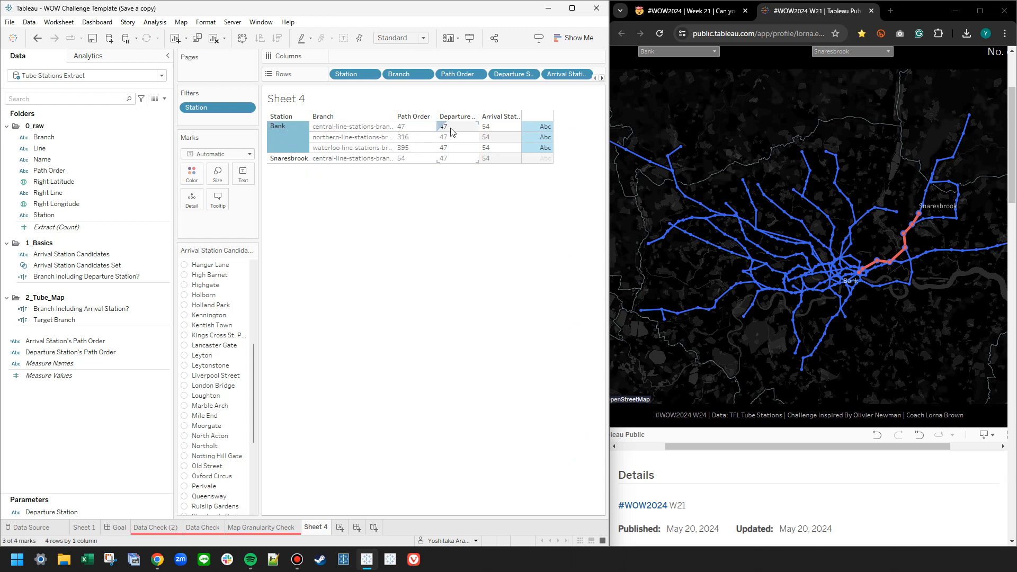
click(469, 196)
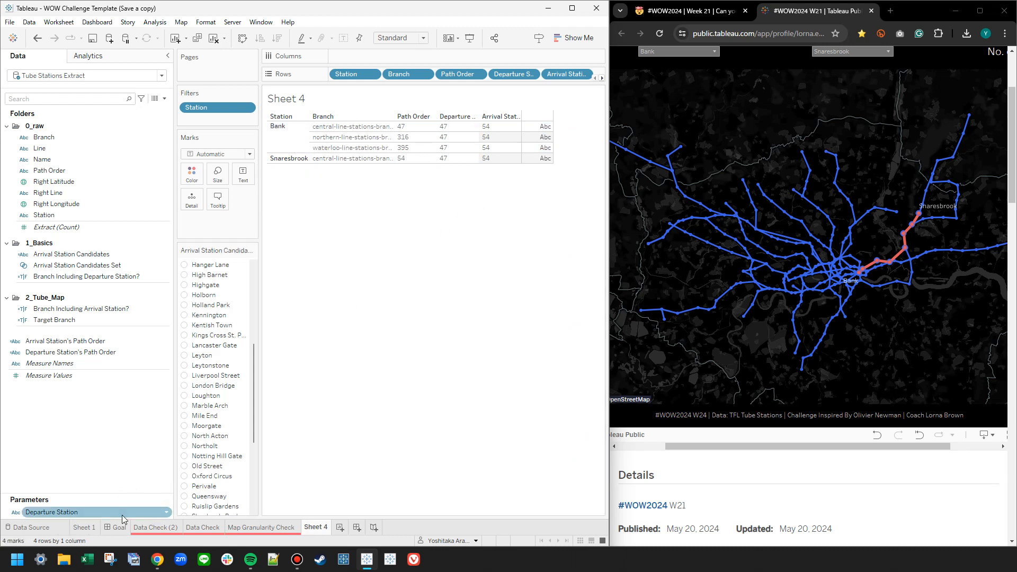
- Edit the Target Branch calculation from Sheet 1 and add an AND line after the arrival branch condition
click(98, 529)
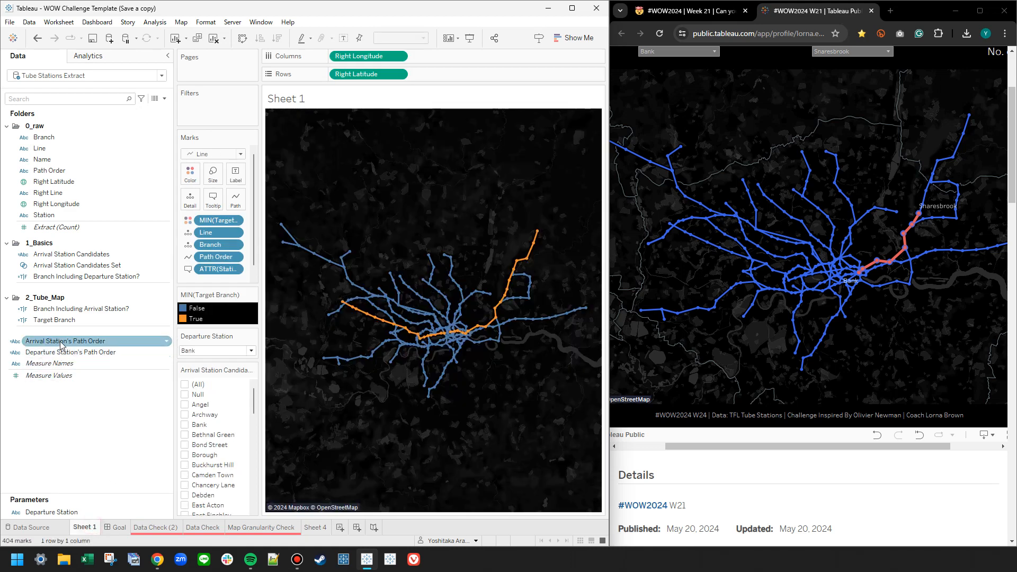
click(62, 320)
right_click(62, 321)
click(128, 132)
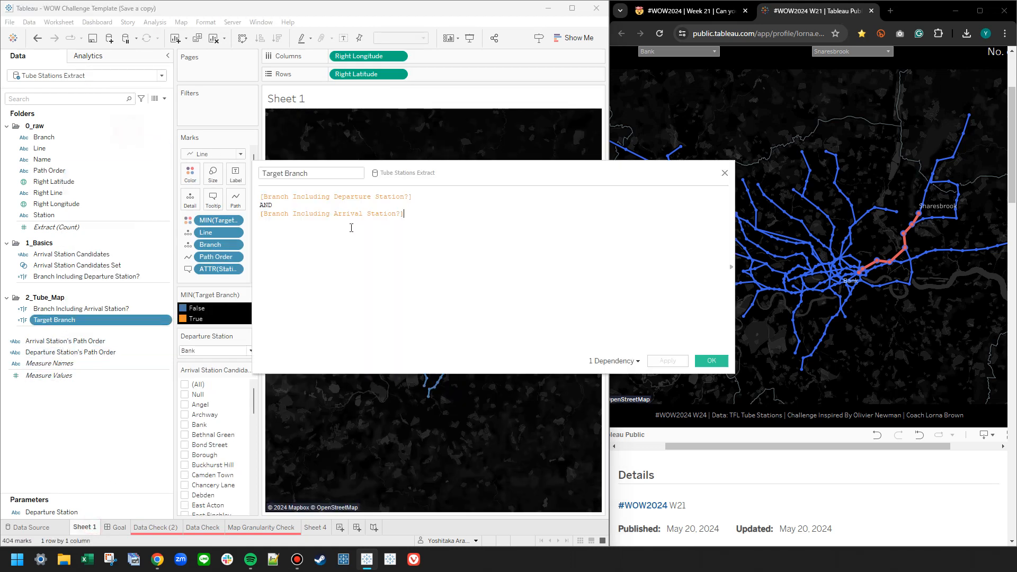
key(Return)
text(AND)
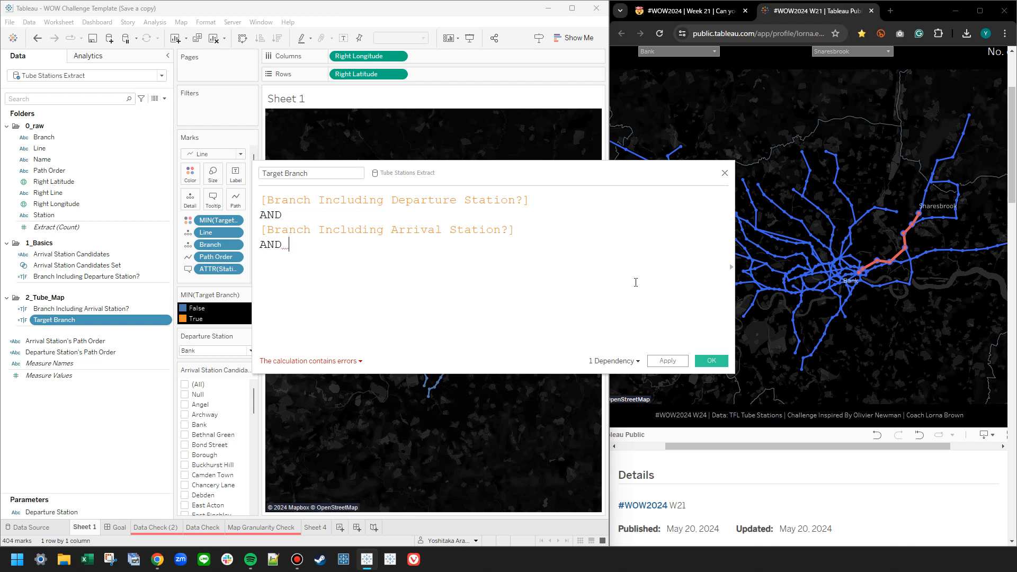
- Comment out both branch conditions and both AND lines in Target Branch with //, leaving a blank line below
key(Left)
key(Left)
key(Left)
text(//)
key(Down)
key(Left)
key(Left)
text(//)
key(Down)
key(Left)
key(Left)
text(//)
key(Down)
key(BackSpace)
key(BackSpace)
key(BackSpace)
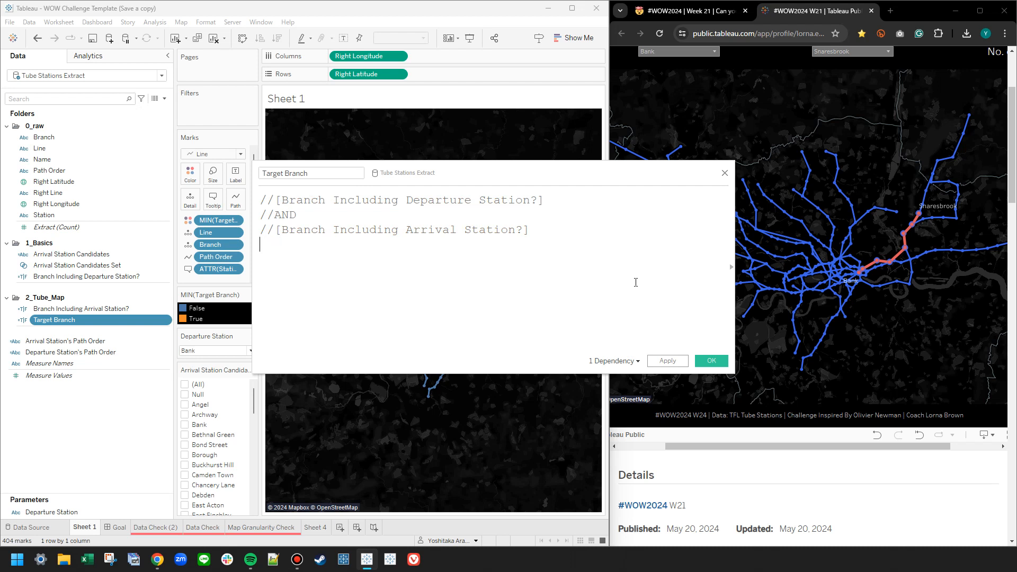
text(//AND)
key(Return)
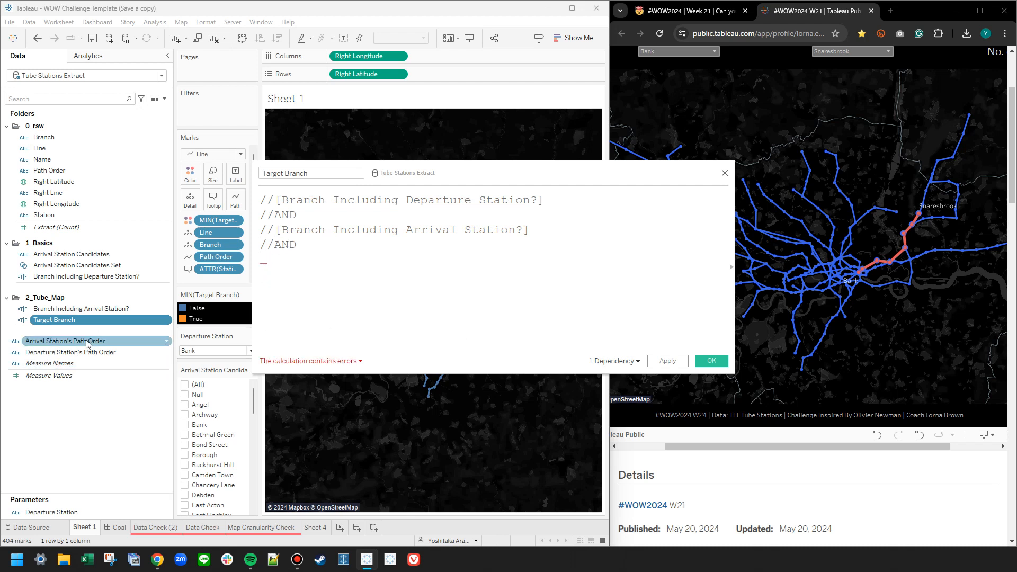
- Add the condition [Path Order] <= MIN([Arrival Station's Path Order], [Departure Station's Path Order]) to Target Branch
text(path)
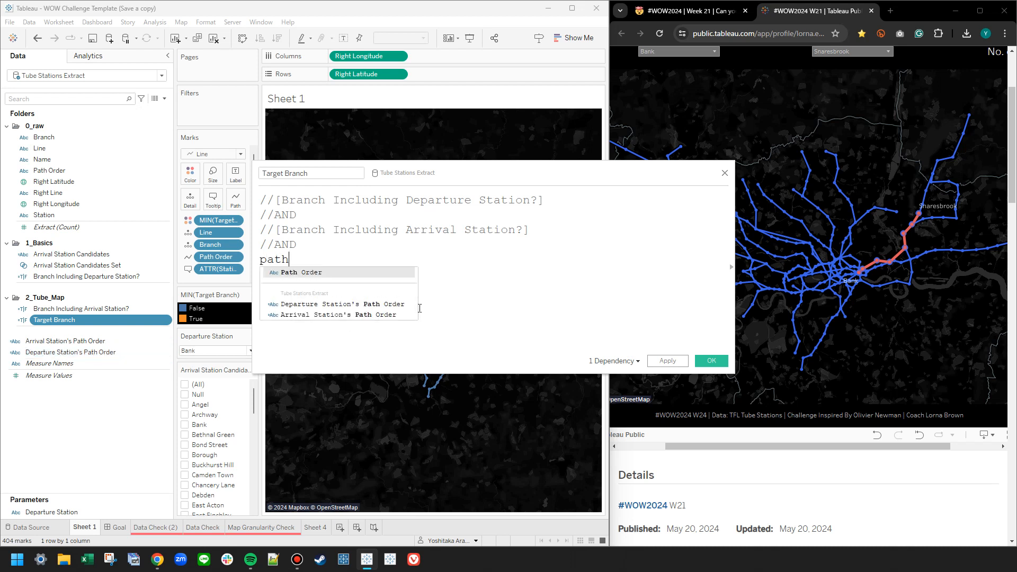
key(Return)
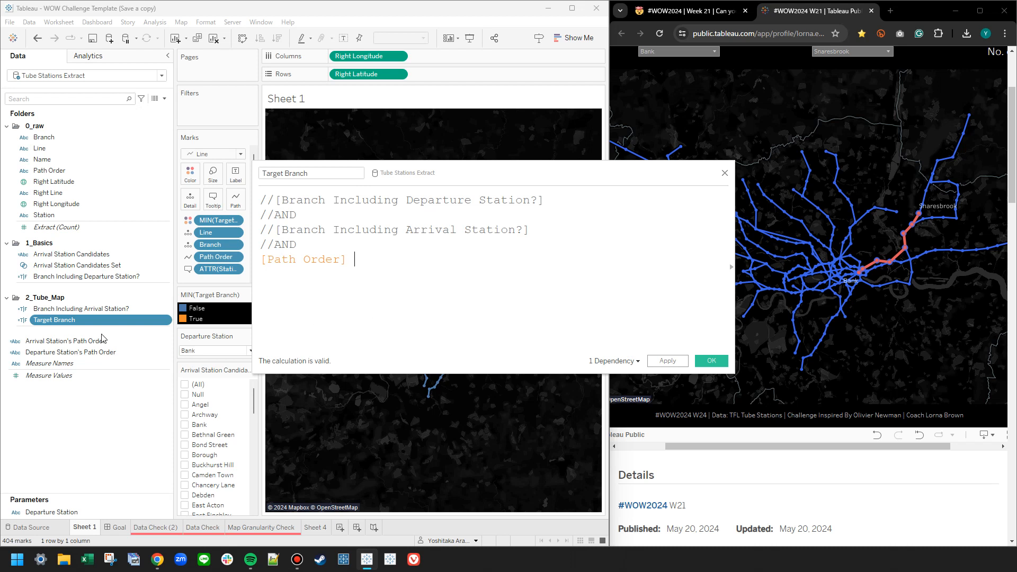
text(<= MIN()
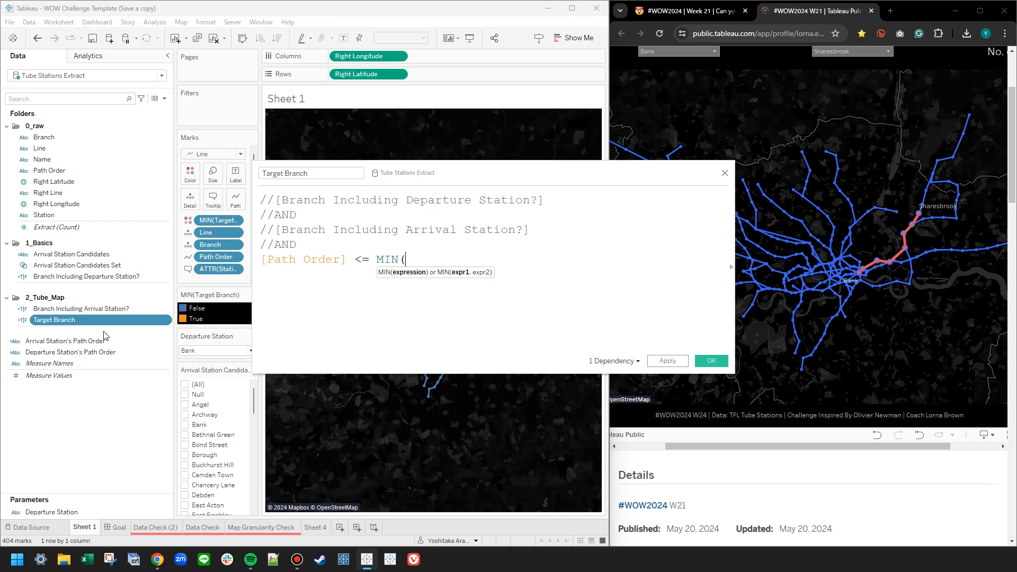
drag(79, 343, 537, 318)
text(,)
drag(80, 330, 655, 280)
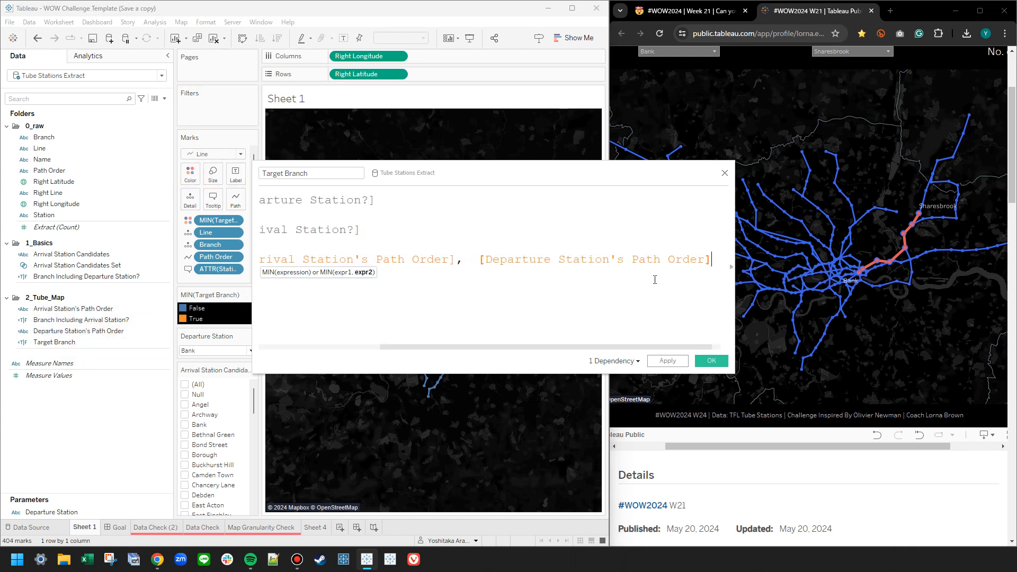
drag(736, 339, 1012, 340)
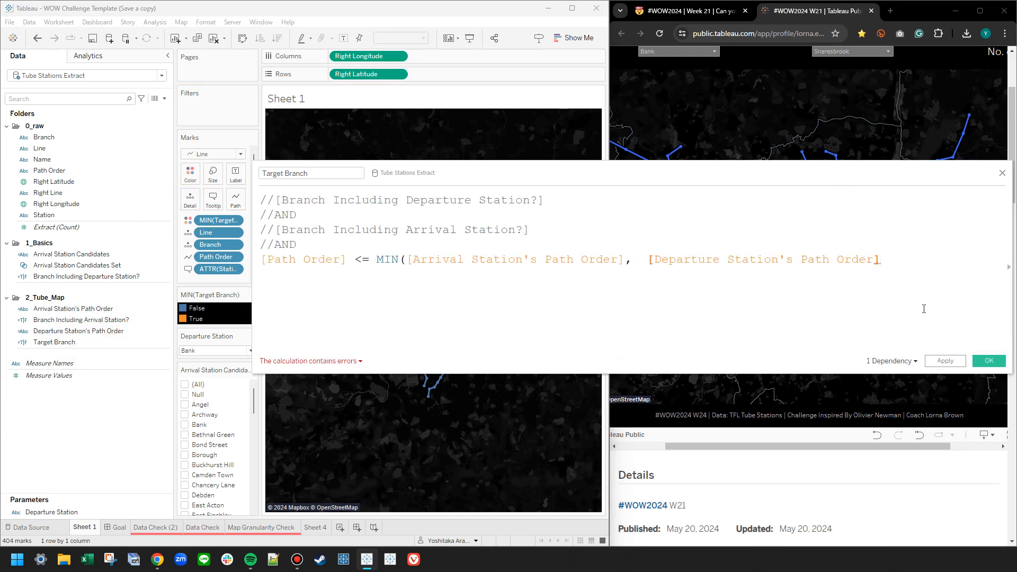
text())
- Start a second [Path Order] condition after AND, and change the MIN condition's operator to >=
text(AND)
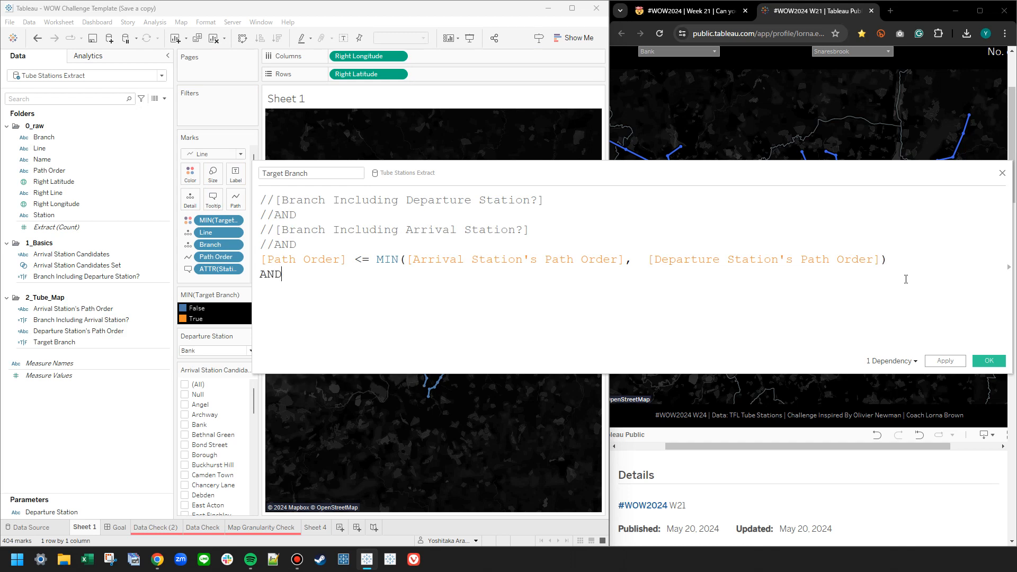
text(path)
key(Return)
text(>=)
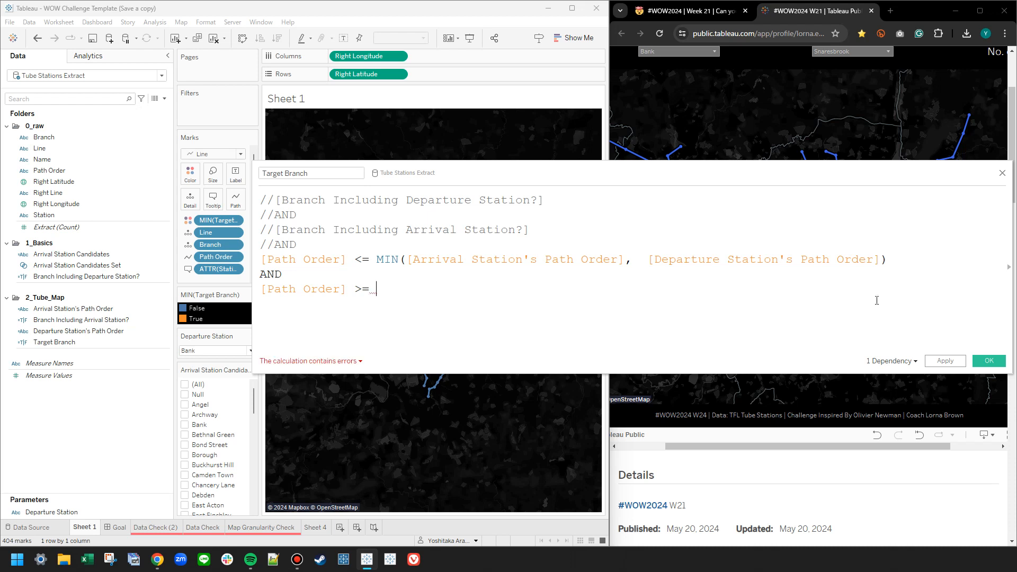
click(370, 260)
key(BackSpace)
key(BackSpace)
text(>=)
- Complete the second condition as [Path Order] <= MAX([Arrival Station's Path Order], [Departure Station's Path Order])
key(Down)
key(Left)
key(BackSpace)
text(<= MAX()
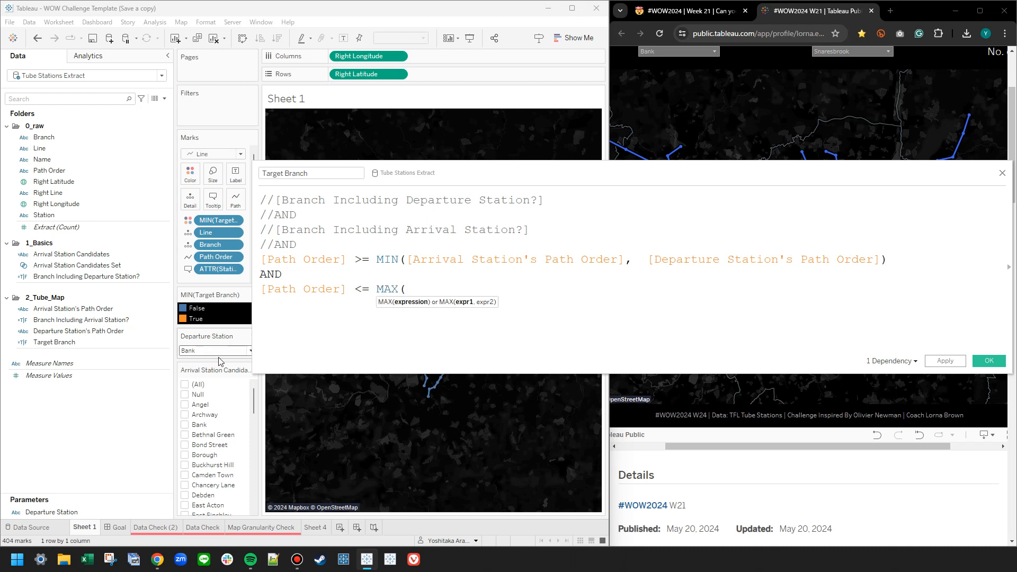
drag(73, 308, 522, 299)
text(,)
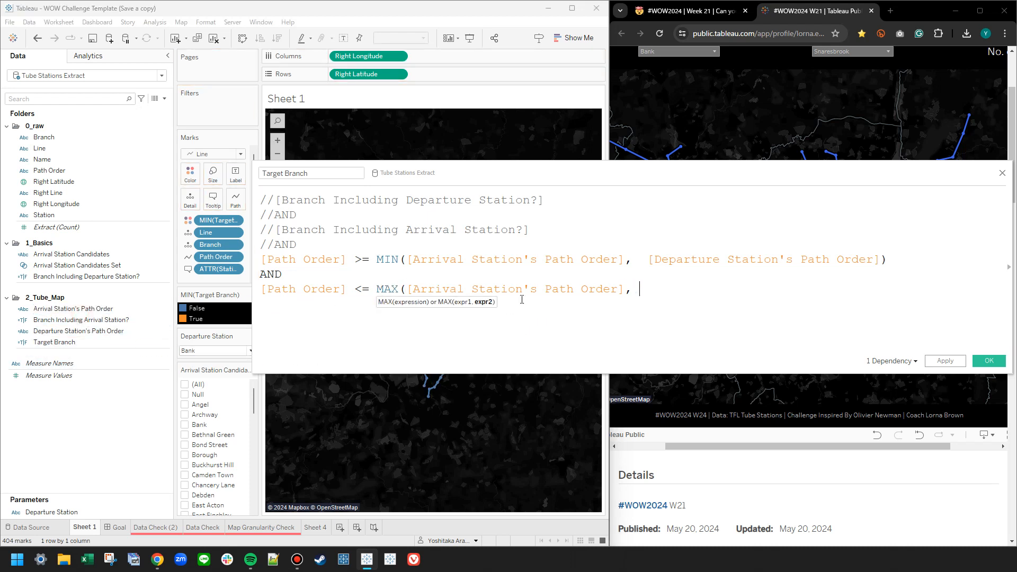
drag(74, 331, 848, 305)
text())
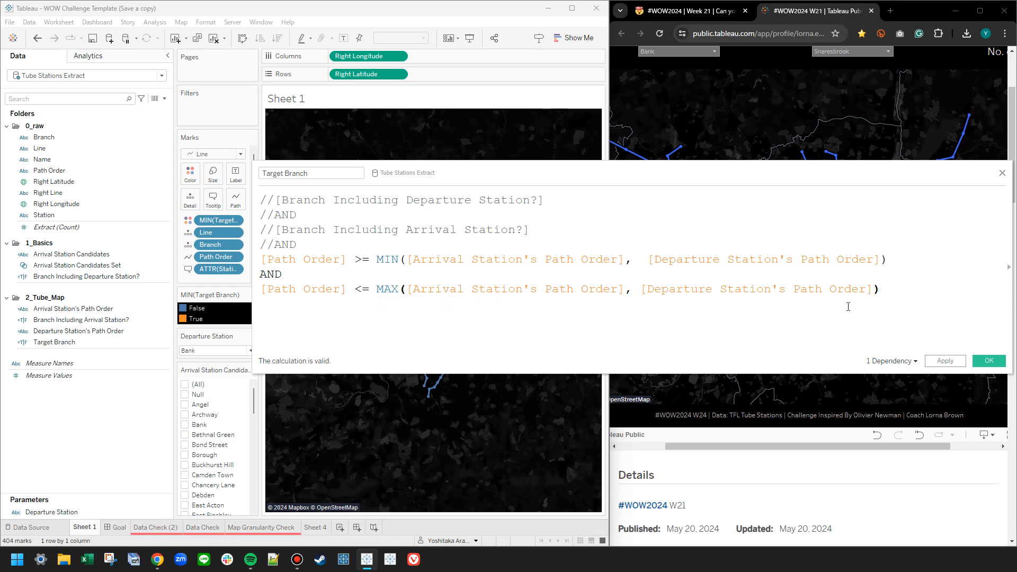
- Move the calculation editor clear of the map and apply the path-order version of Target Branch
ctrl+scroll(848, 307, up, 2)
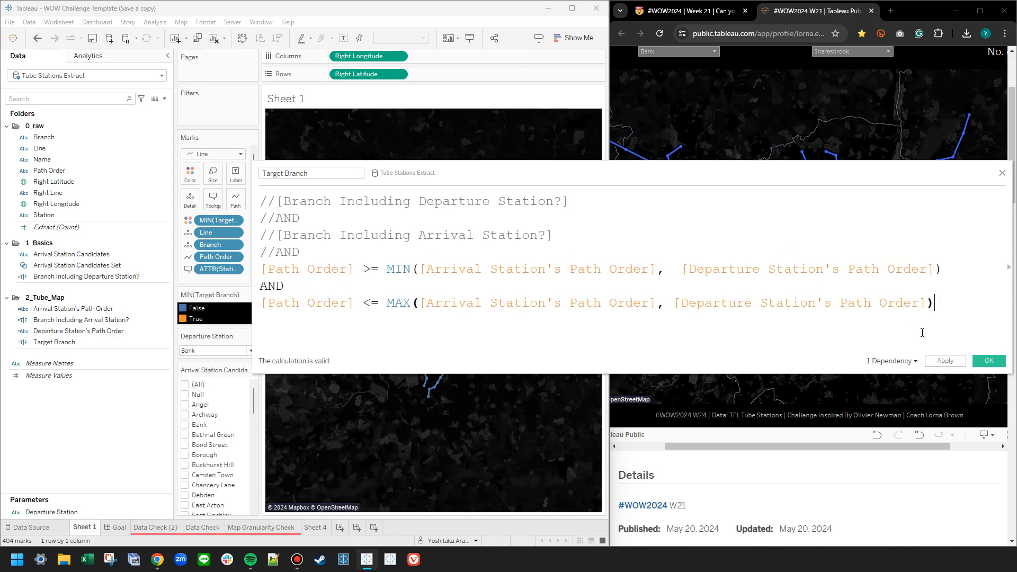
drag(690, 178, 442, 57)
click(700, 241)
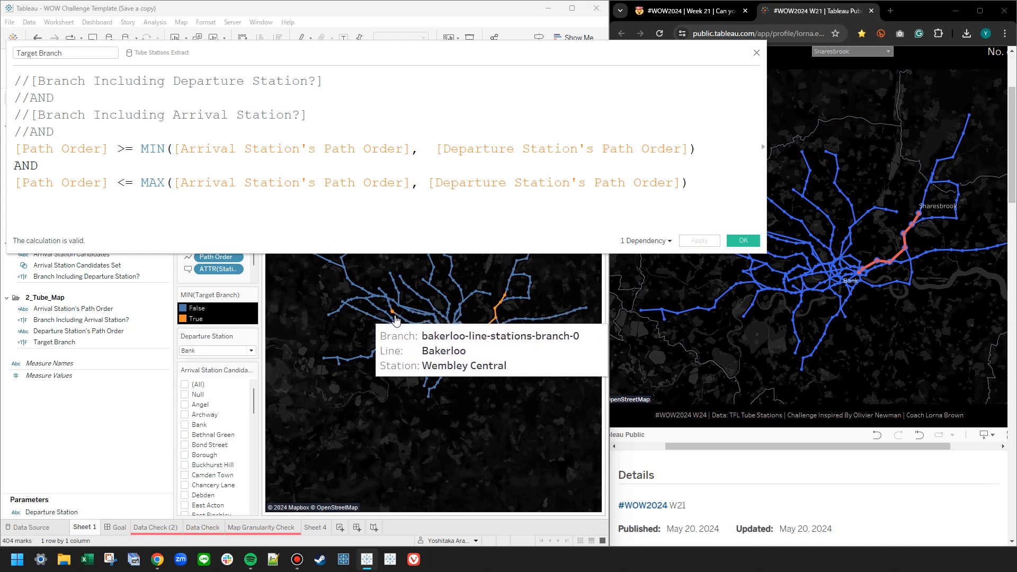
- Uncomment both branch conditions and both AND lines in Target Branch and save the calculation
click(30, 131)
key(BackSpace)
key(BackSpace)
click(30, 114)
key(BackSpace)
key(BackSpace)
click(23, 98)
key(BackSpace)
key(BackSpace)
click(23, 81)
key(BackSpace)
key(BackSpace)
click(699, 245)
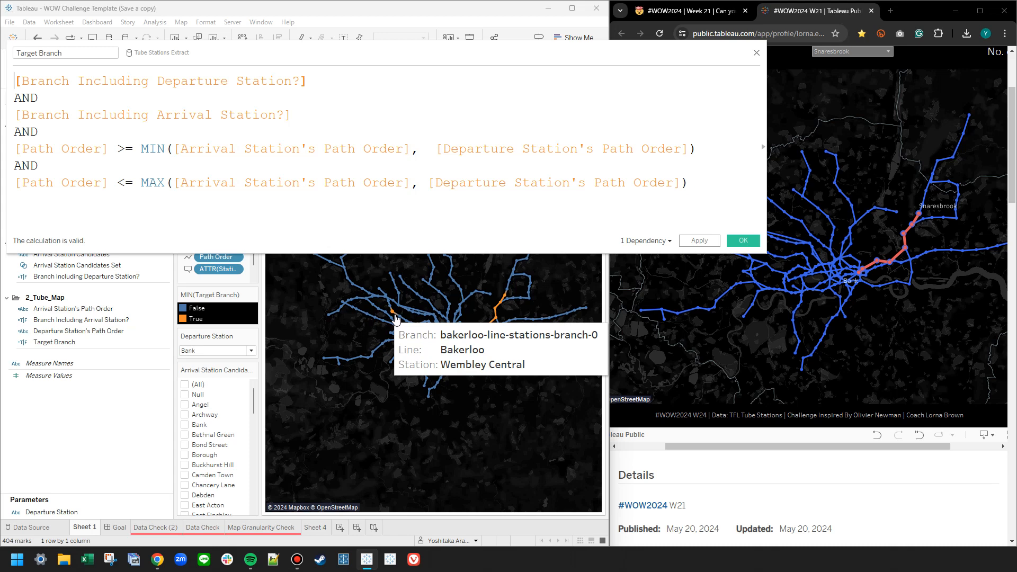
click(705, 242)
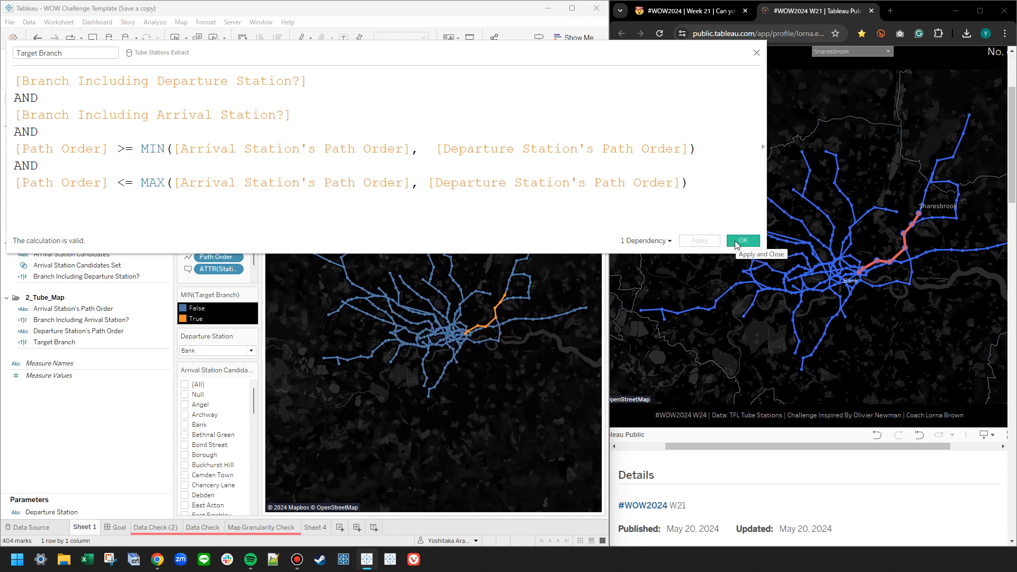
click(743, 240)
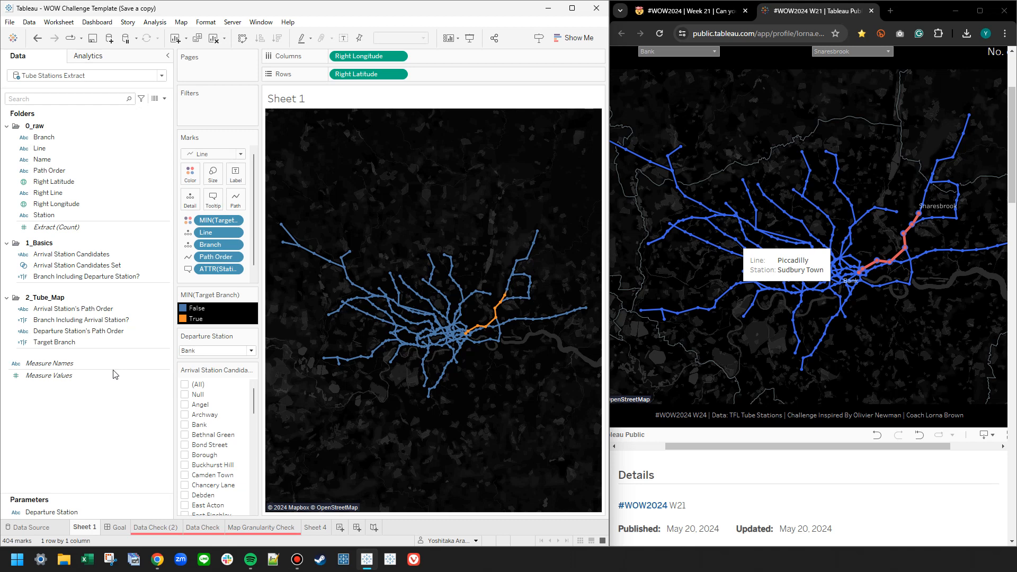
- Collapse the 0_raw, 1_Basics and 2_Tube_Map field folders
click(7, 126)
click(6, 140)
click(6, 154)
click(51, 253)
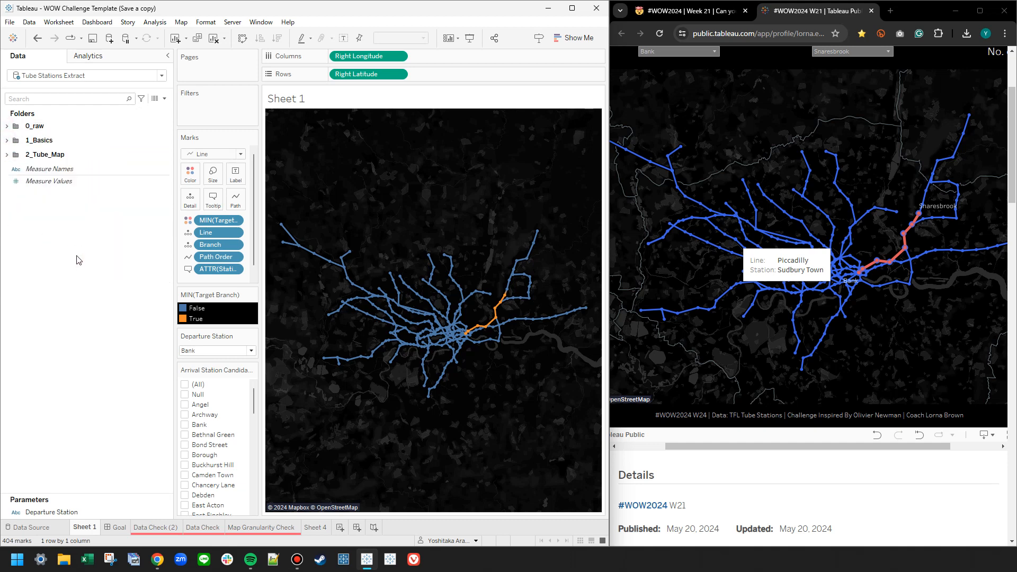
- Create a calculated field named Base Line Point in a narrower editor window
right_click(66, 225)
click(93, 228)
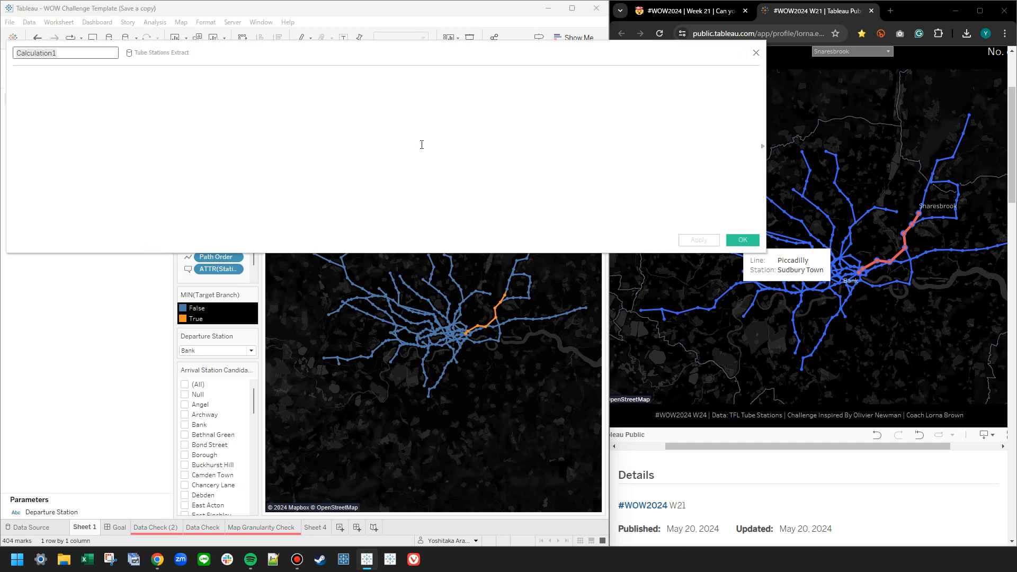
drag(296, 71, 441, 217)
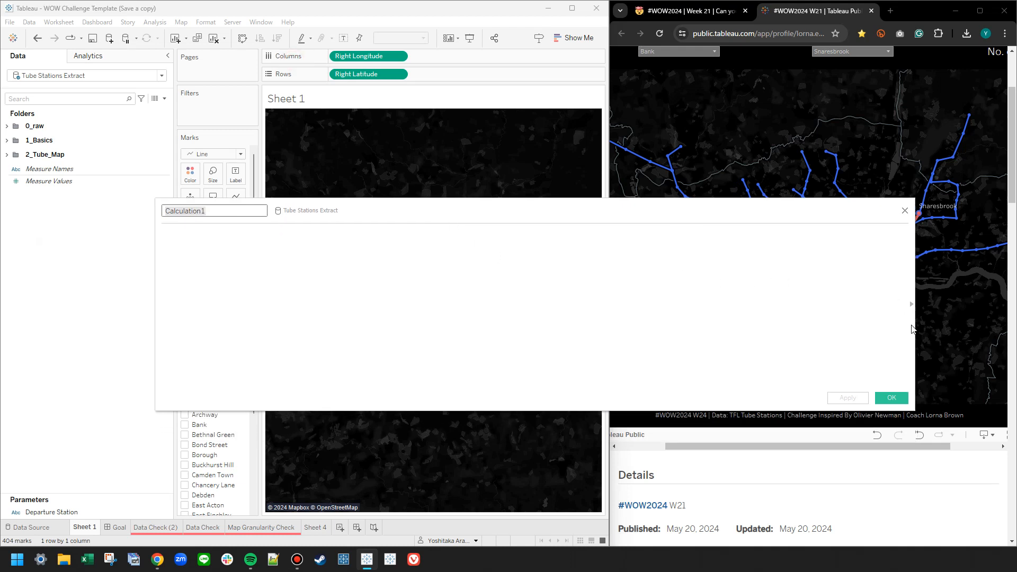
drag(915, 337, 413, 338)
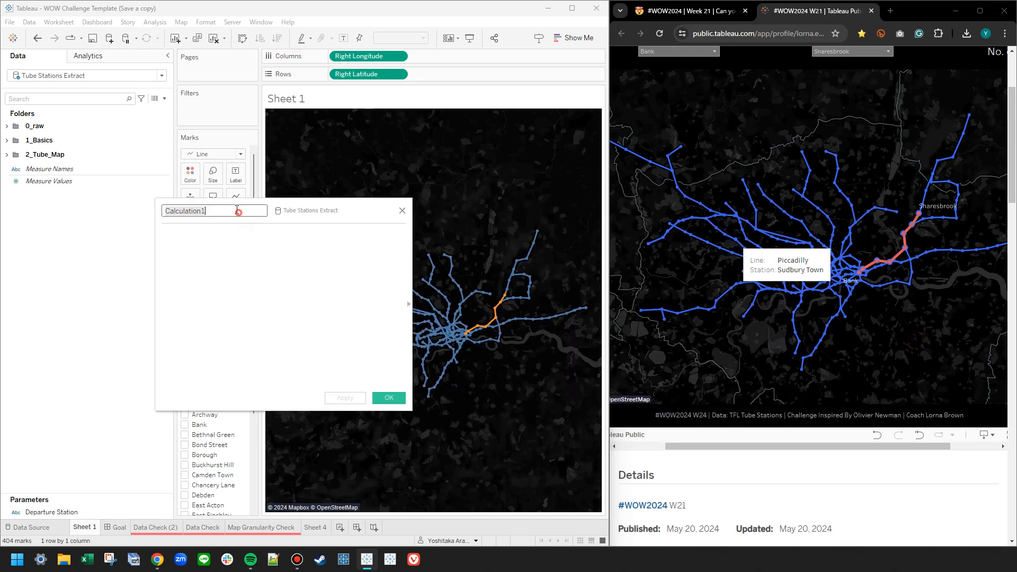
text(Base Line Point)
- Start the Base Line Point formula with MAKEPOINT( and open a new indented line for its arguments
click(268, 230)
text(MAKE)
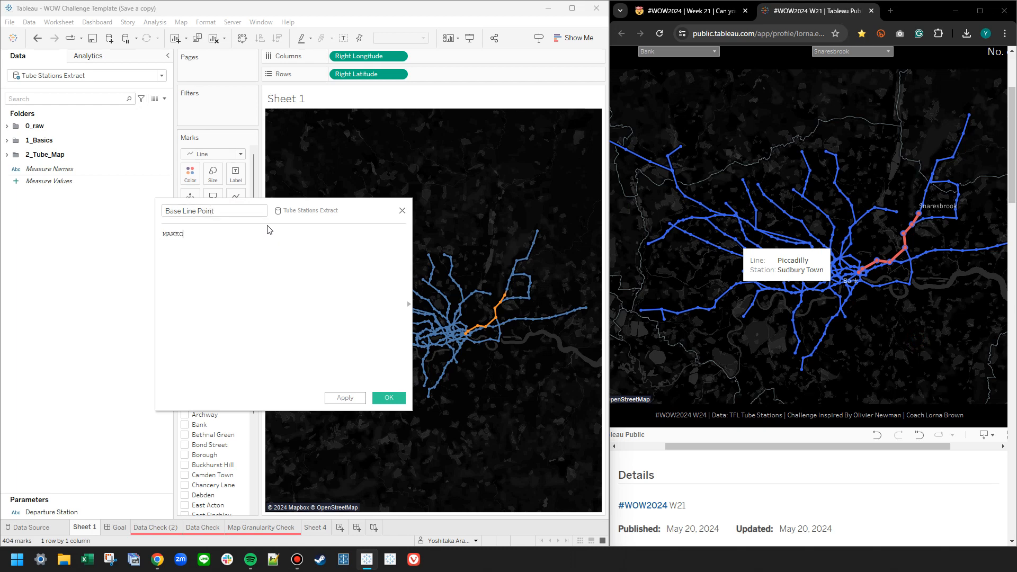
text(POIN)
key(Return)
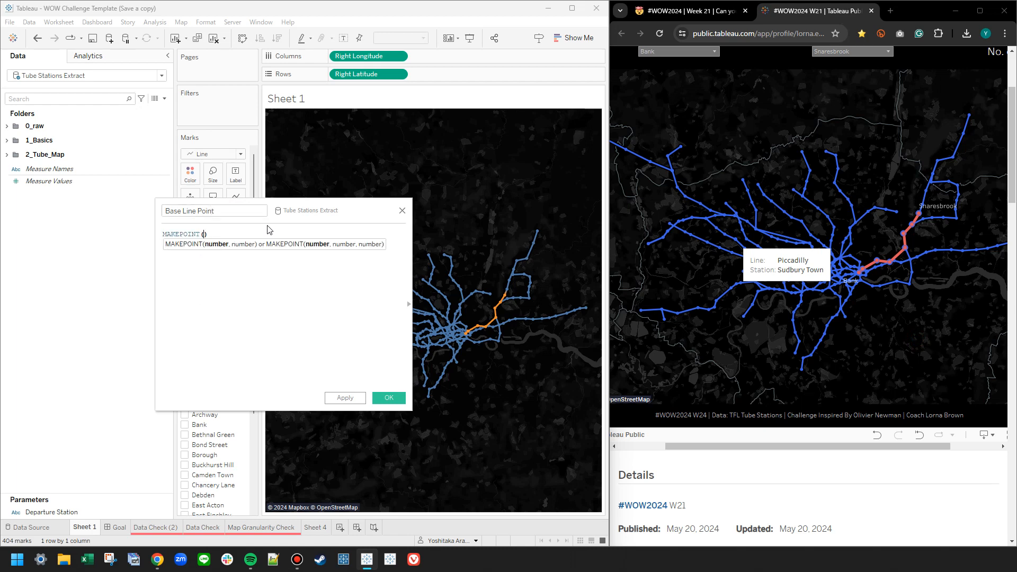
drag(341, 212, 482, 288)
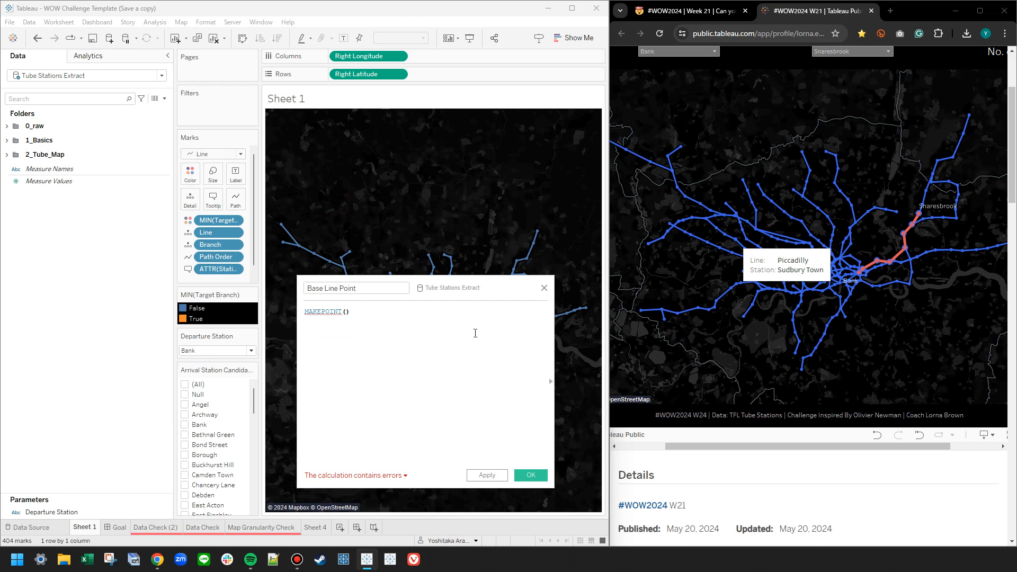
key(Delete)
key(Return)
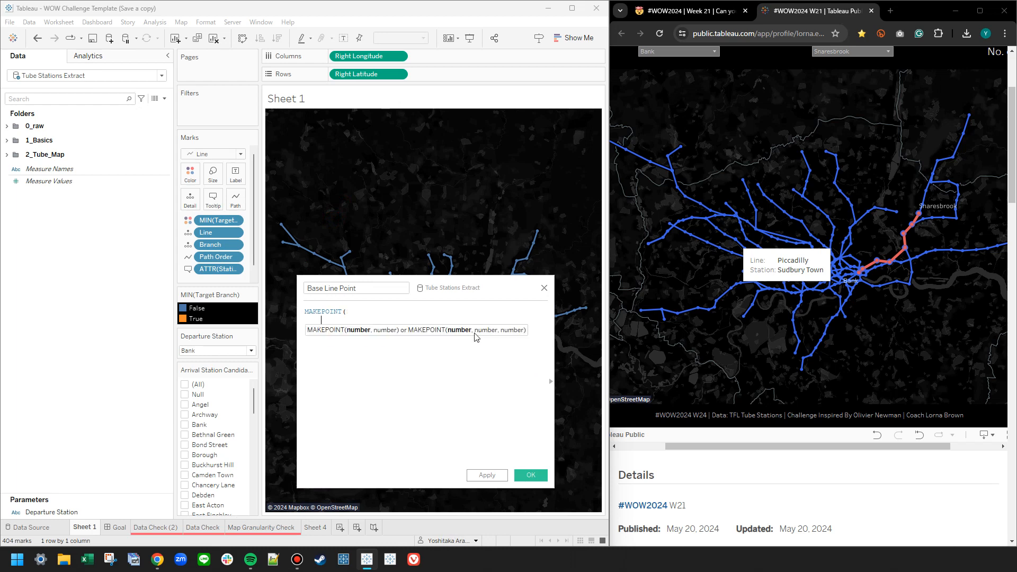
- Enter [Right Latitude] as the first MAKEPOINT argument in Base Line Point and add a comma for the second argument
text(right)
key(Down)
key(Down)
key(Down)
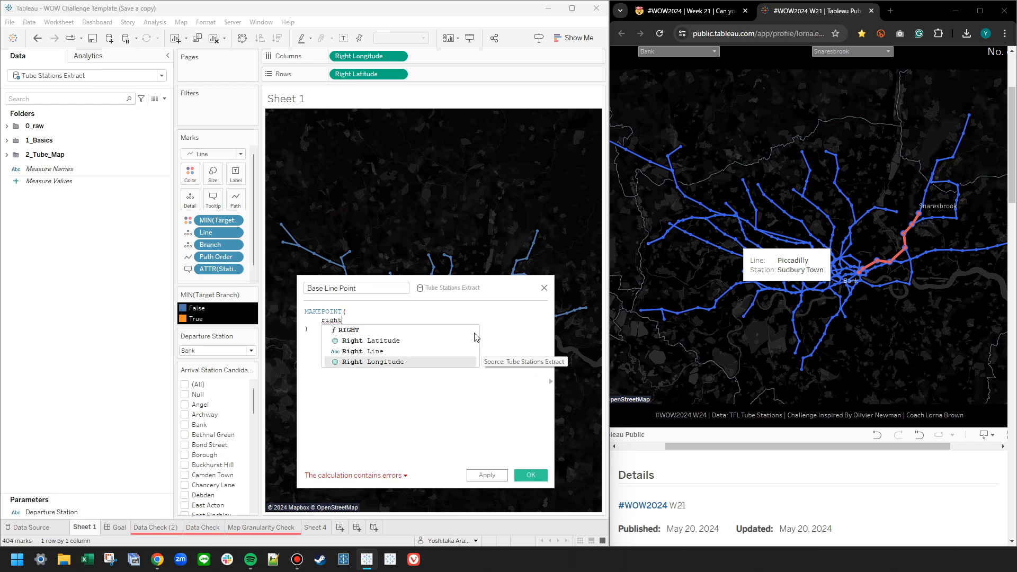
key(Up)
key(Up)
key(Return)
scroll(471, 408, up, 3)
key(Return)
text(, )
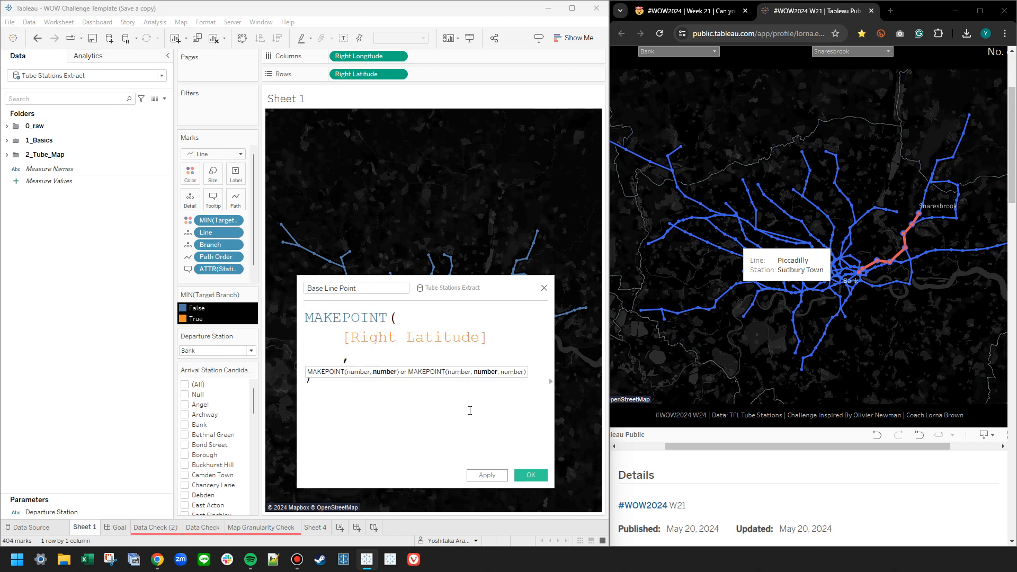
- Complete the Base Line Point formula with [Right Longitude] as the second argument and save the calculation
text(right)
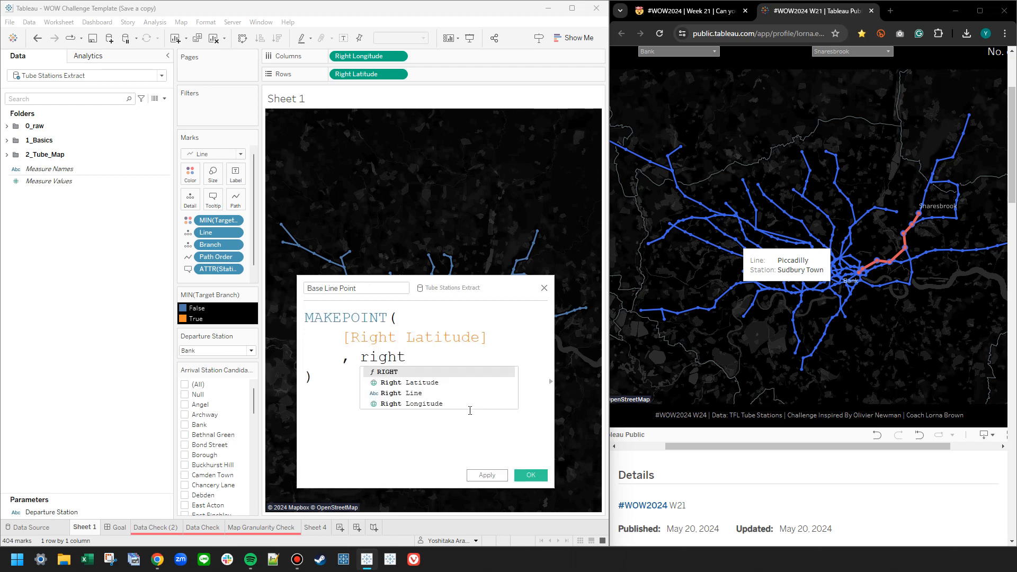
key(Down)
key(Down)
key(Return)
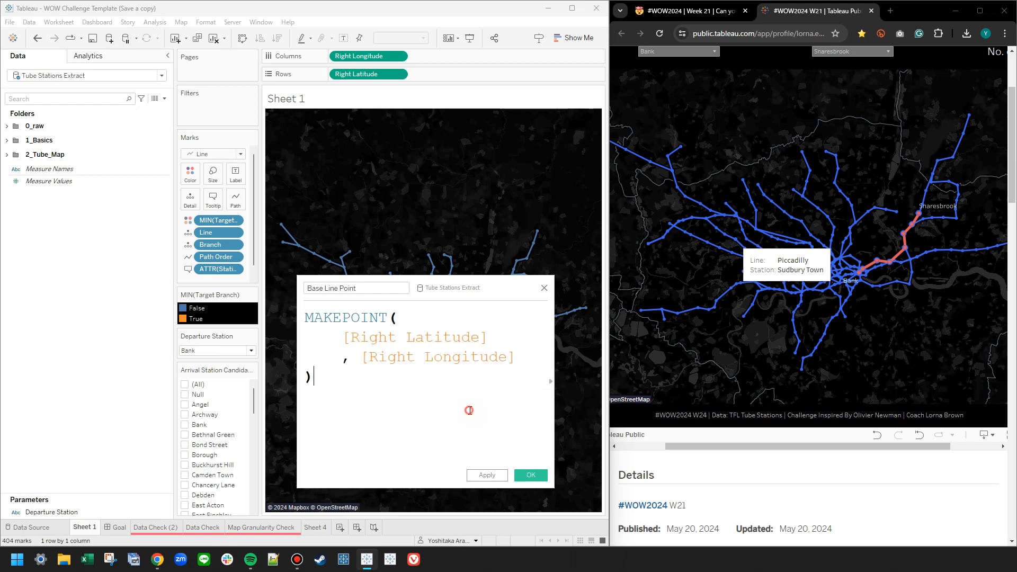
click(530, 475)
- Add Base Line Point as a new layer on the Right Latitude map and enlarge the Marks card
drag(103, 180, 353, 149)
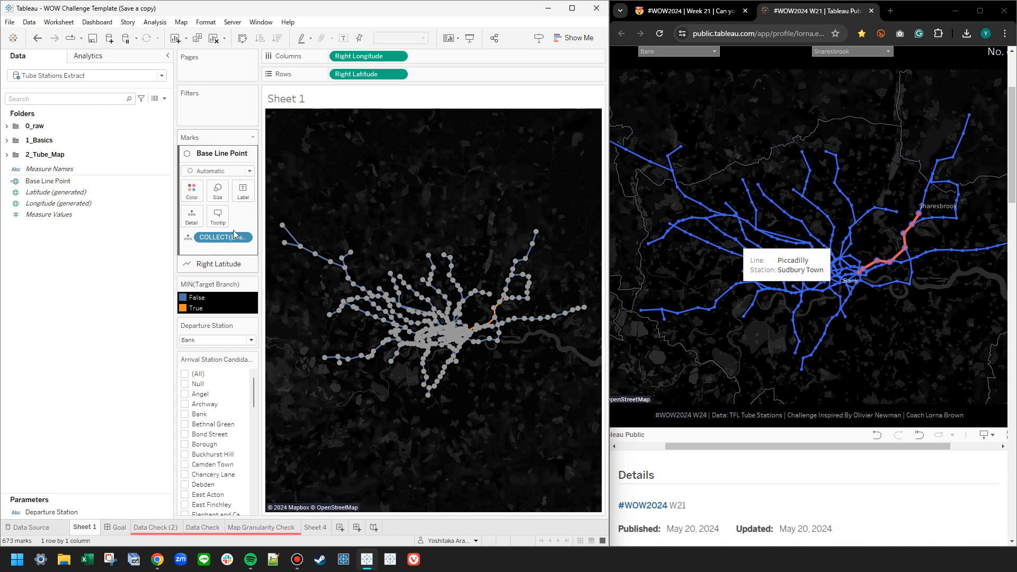
click(207, 263)
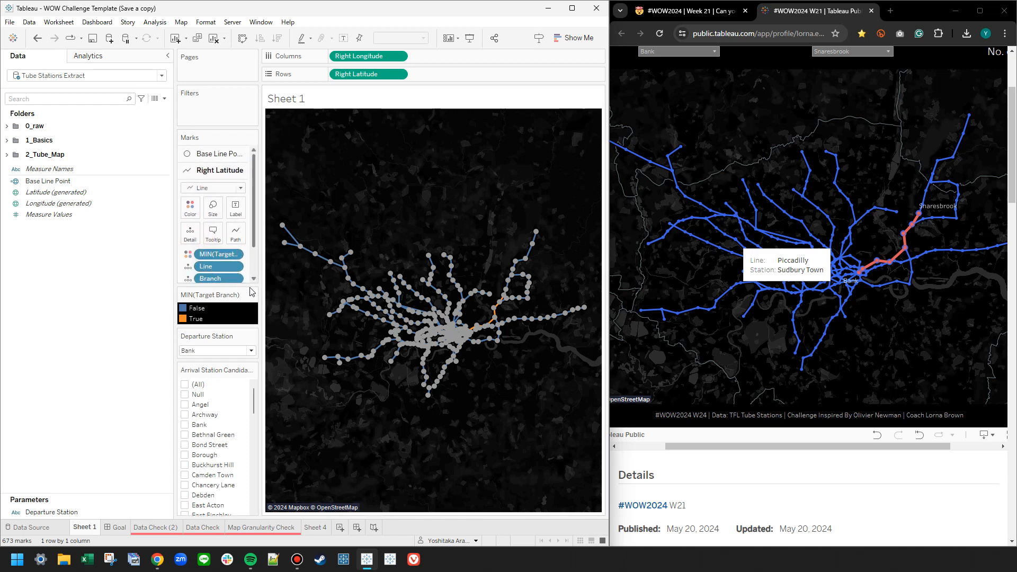
drag(233, 284, 228, 329)
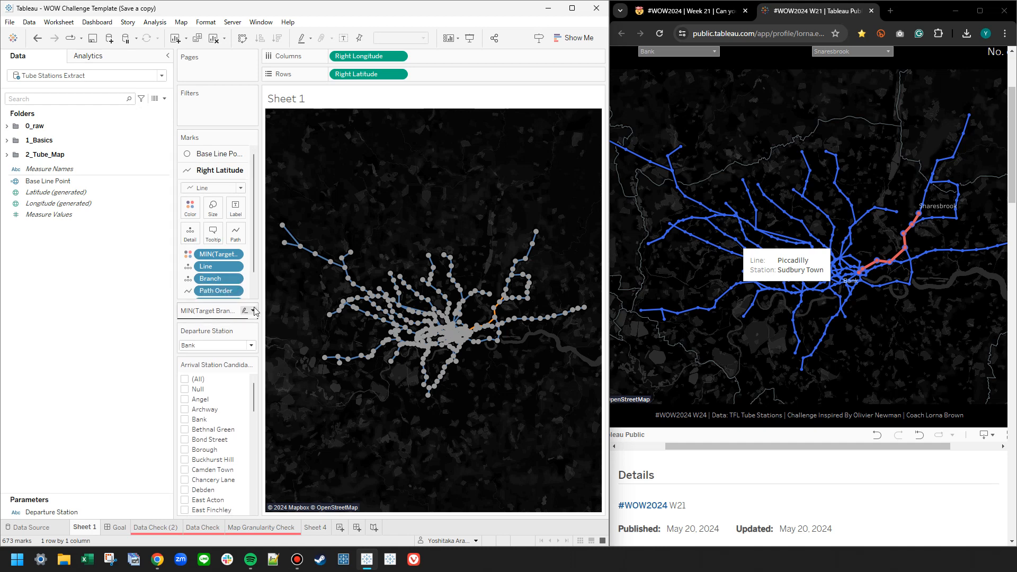
drag(260, 300, 334, 296)
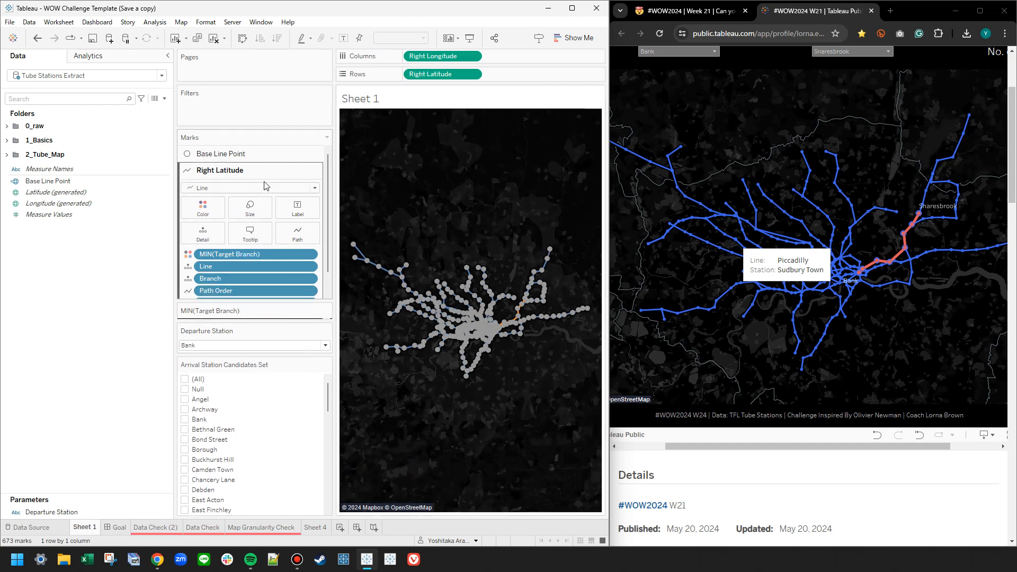
- Clear Sheet 1, plot Base Line Point as a detail from the 2_Tube_Map folder, and set the mark type to Line
click(214, 38)
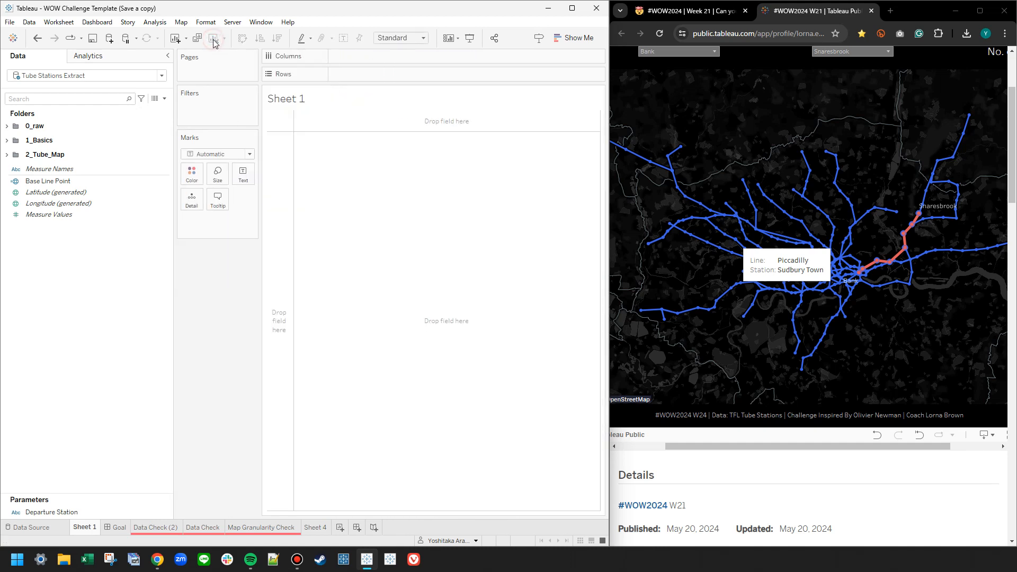
click(6, 154)
drag(67, 211, 192, 201)
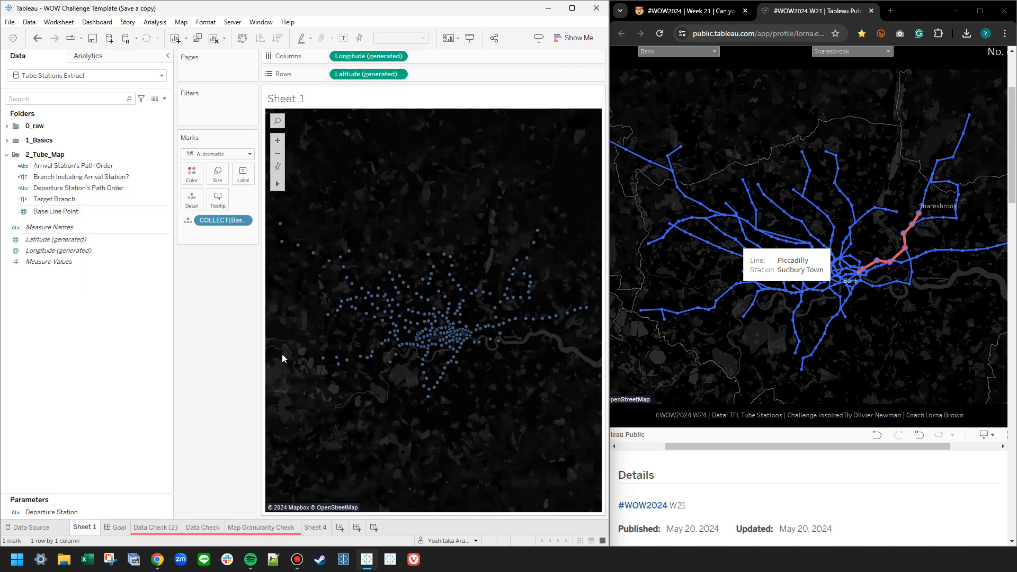
click(217, 154)
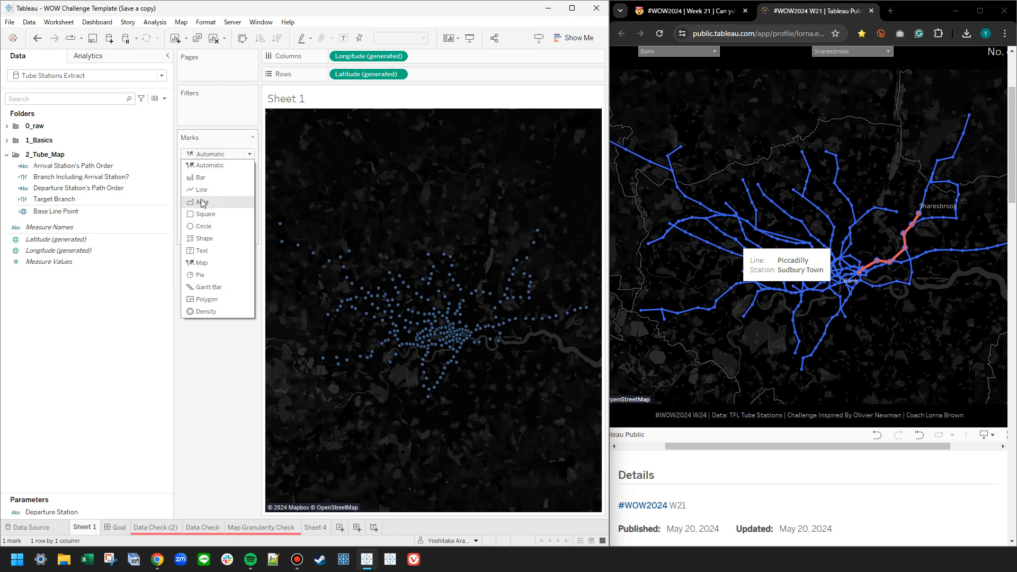
click(199, 190)
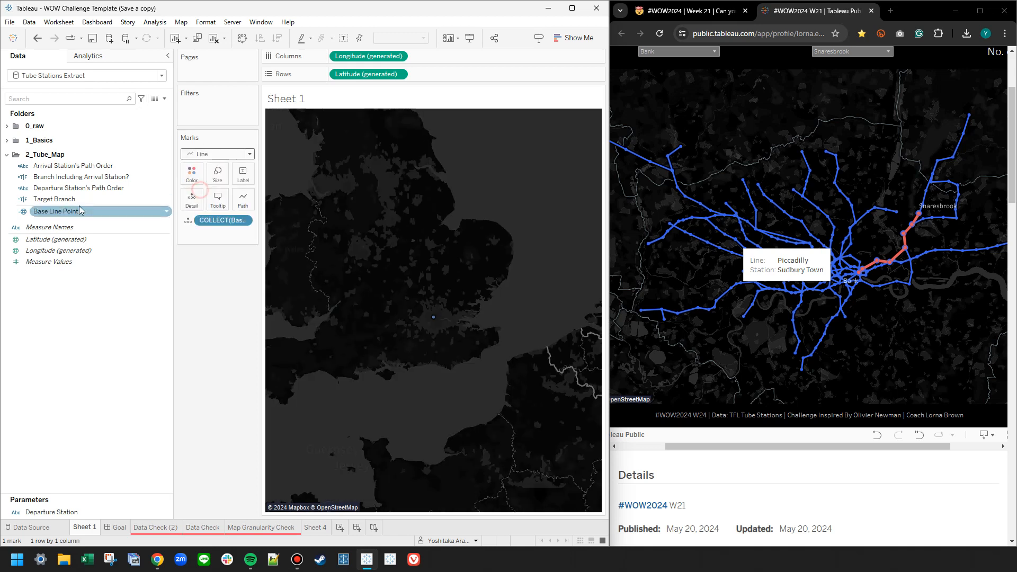
- Split the base map line by Line and Branch as details, with Path Order as the path
click(6, 127)
click(68, 148)
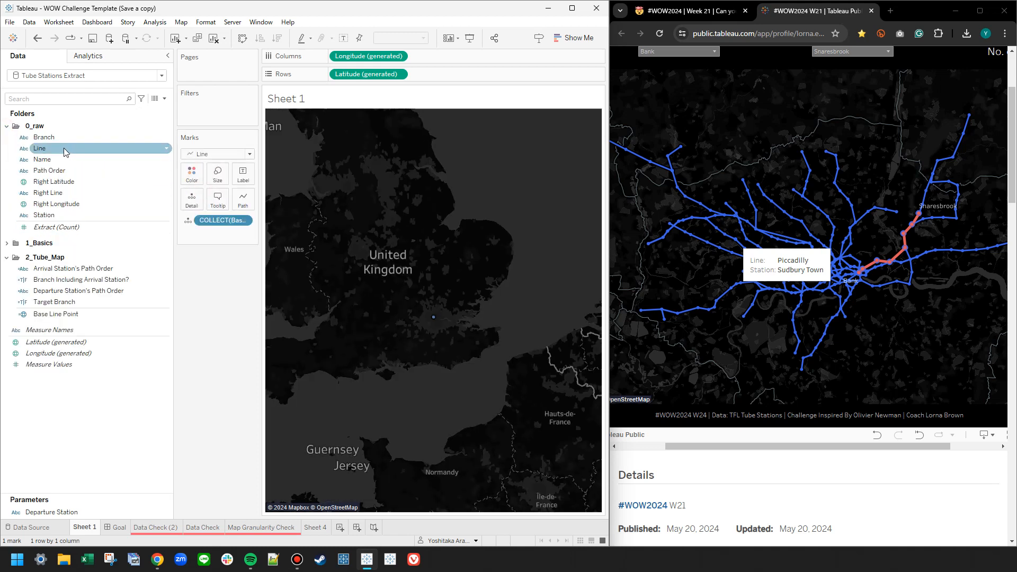
drag(64, 148, 191, 199)
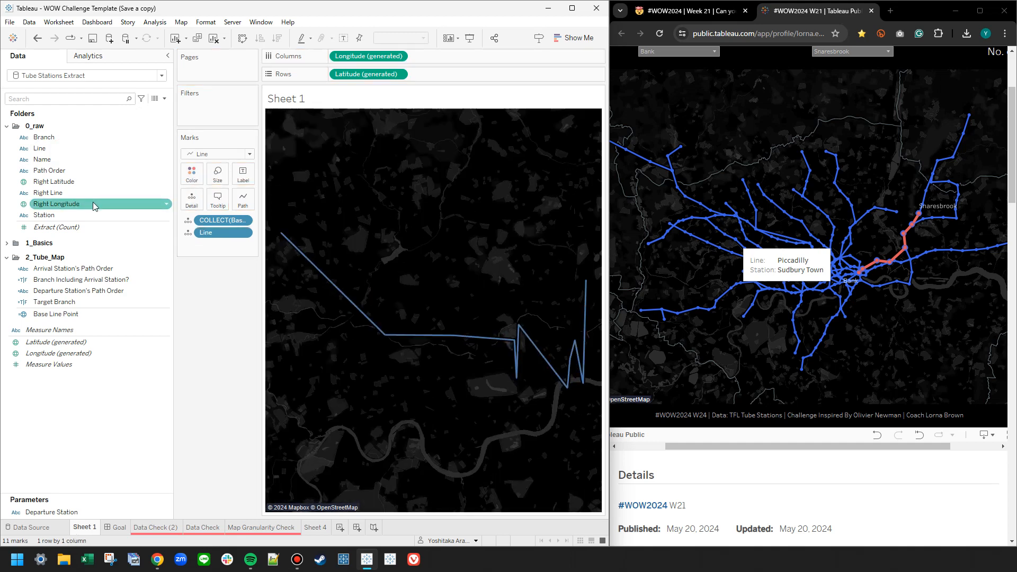
drag(44, 171, 238, 205)
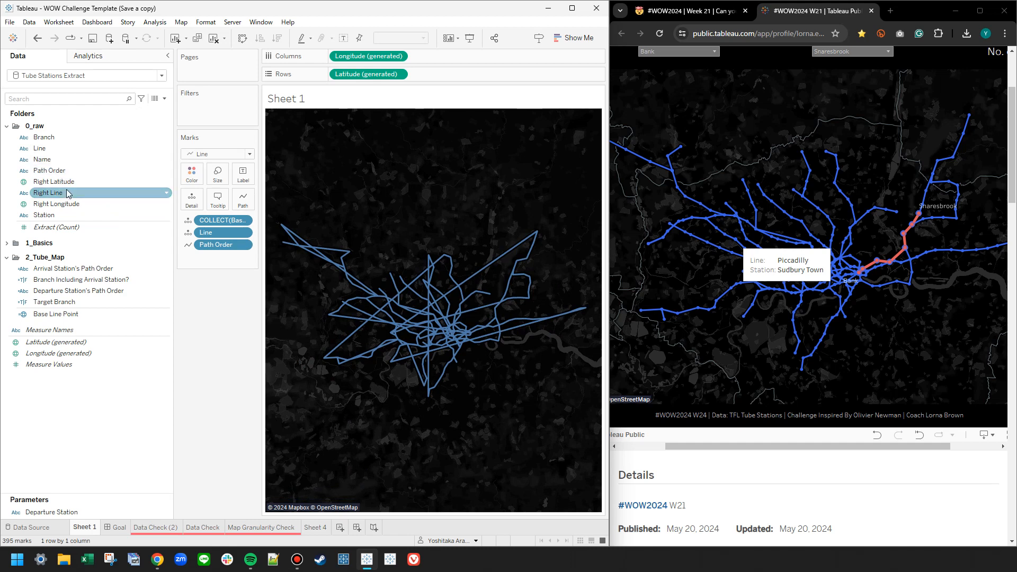
drag(44, 138, 217, 241)
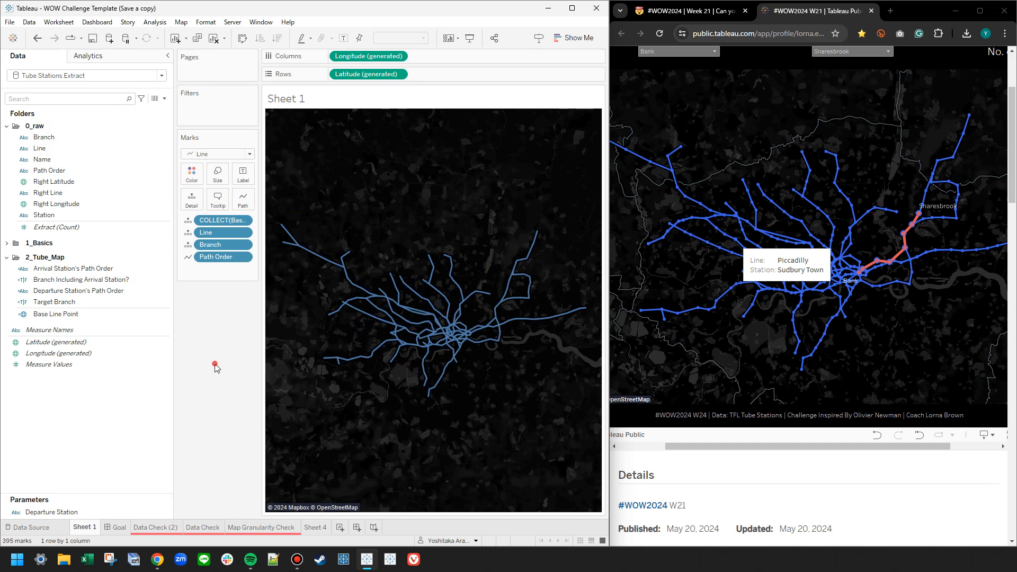
- Show markers at every point along the base map lines
click(191, 174)
click(250, 366)
click(191, 174)
click(245, 335)
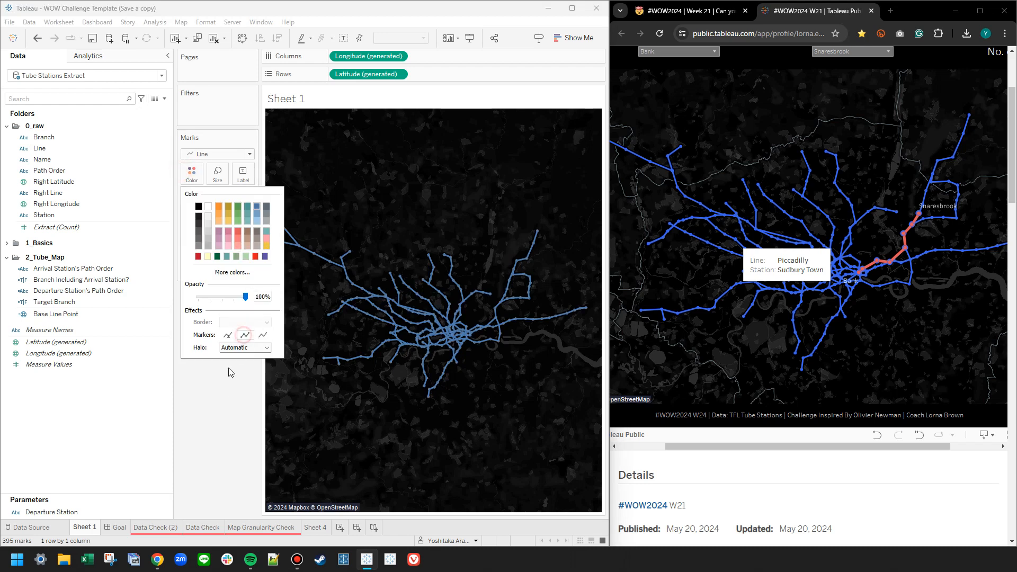
click(221, 396)
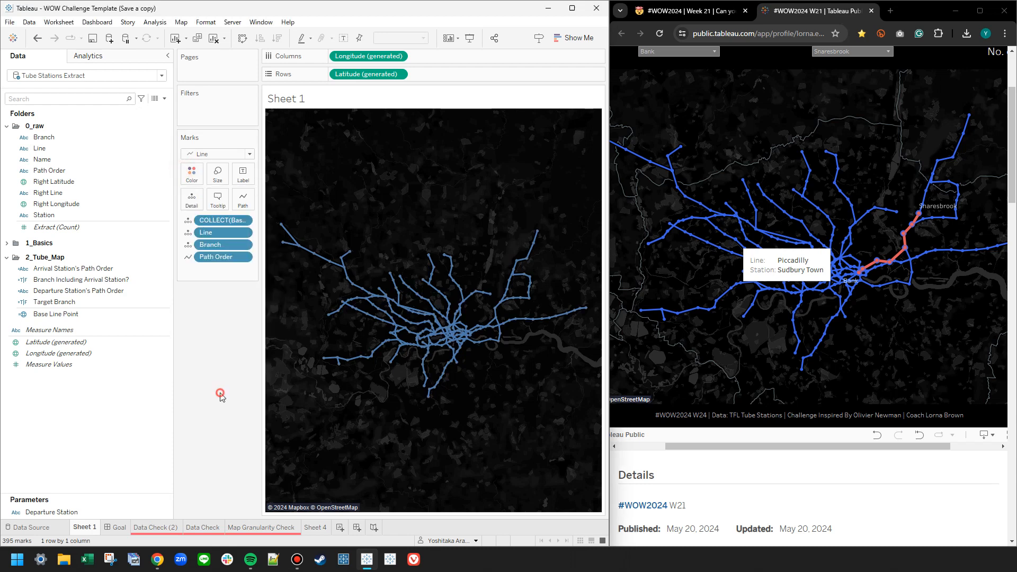
- Create a new calculated field containing a copy of Base Line Point's MAKEPOINT formula, with enlarged formula text
click(6, 126)
click(47, 212)
right_click(46, 214)
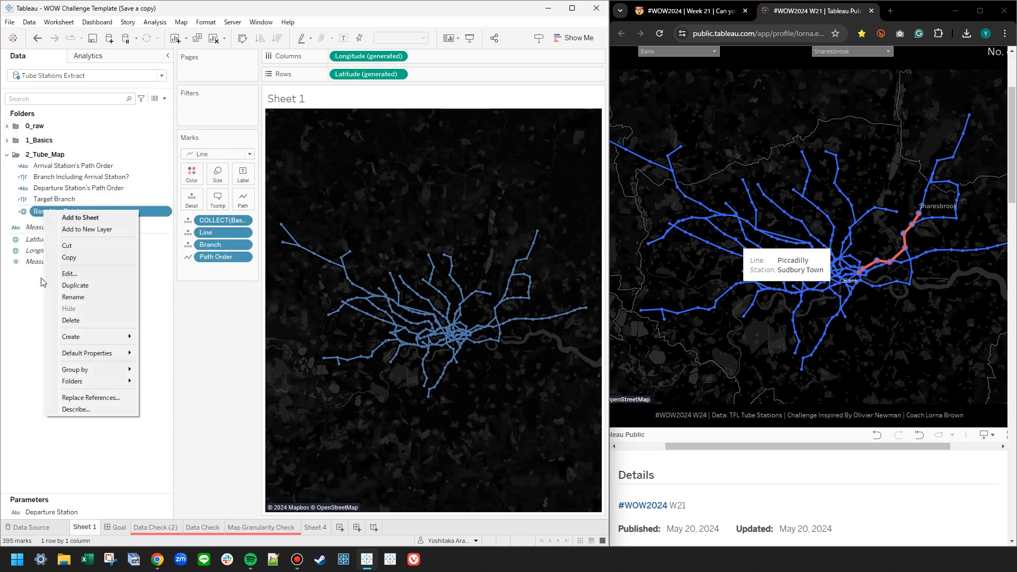
mouse_move(129, 337)
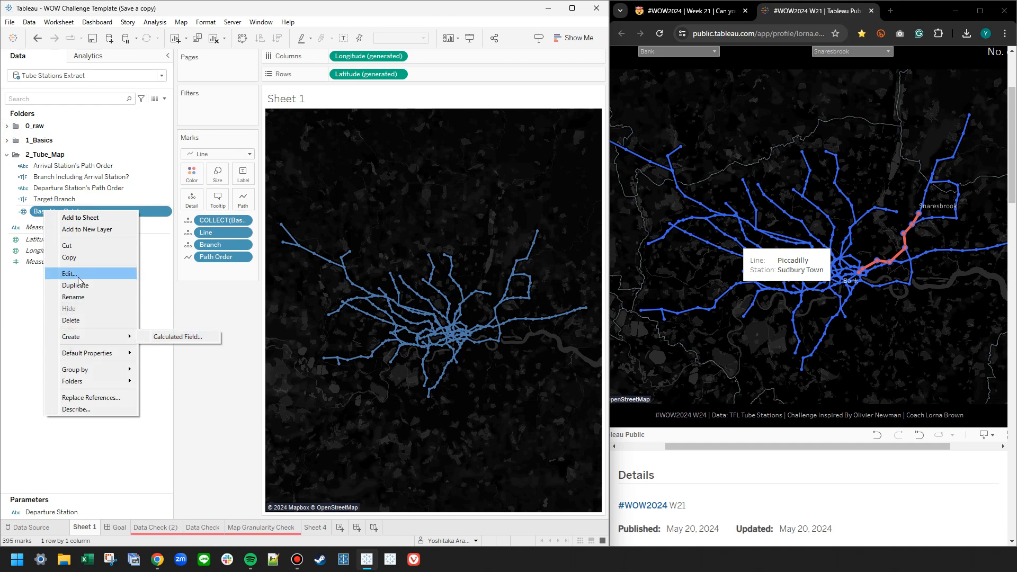
click(69, 273)
key(ctrl+a)
right_click(69, 298)
click(98, 304)
key(ctrl+v)
scroll(371, 360, up, 3)
- Wrap the latitude argument as IIF([Target Branch], [Right Latitude], NULL) in a widened calculation editor
click(339, 332)
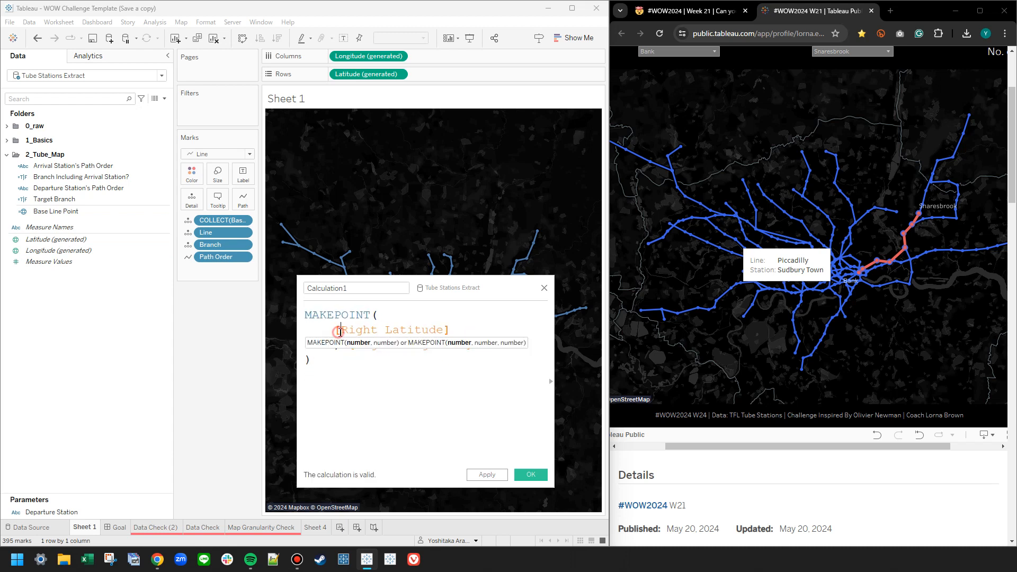
text(IIF()
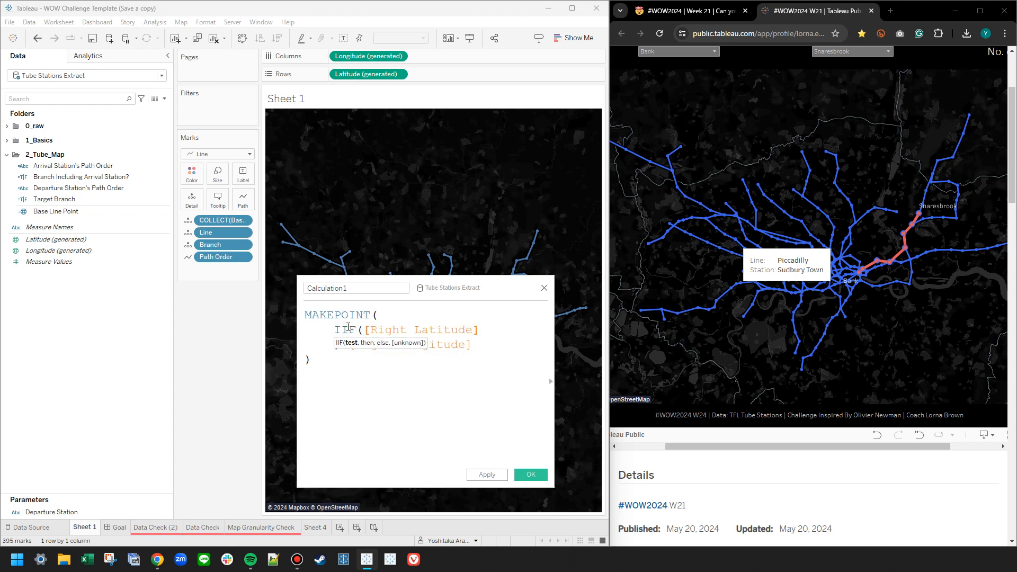
drag(555, 427, 799, 427)
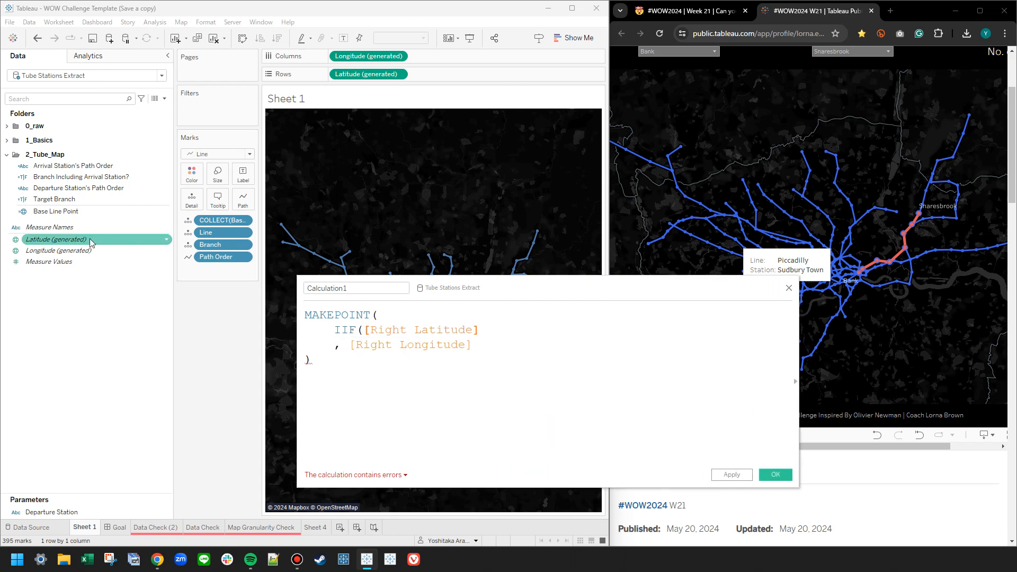
drag(53, 199, 400, 382)
text(,)
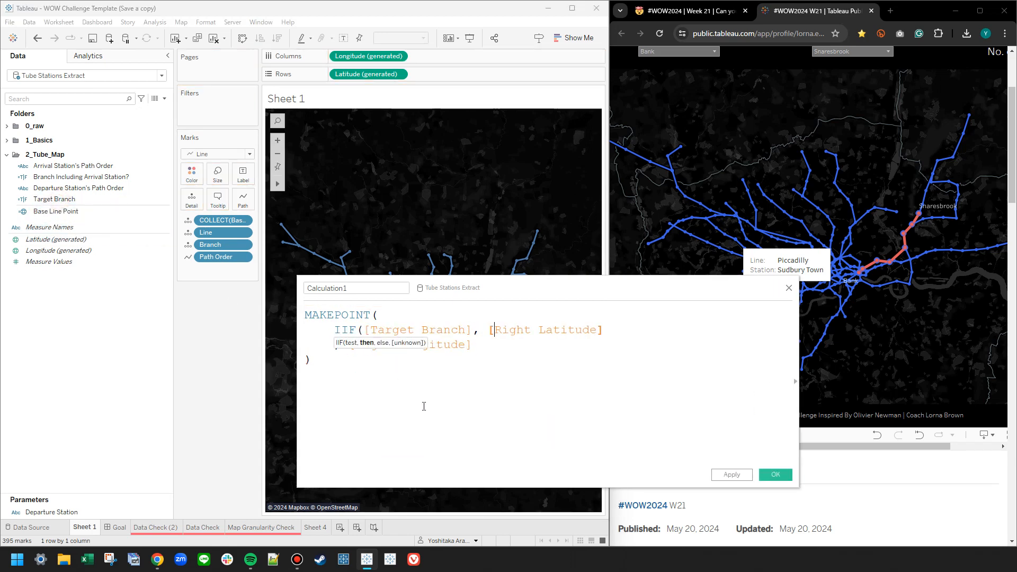
key(Right)
key(Right)
key(Right)
key(Right)
key(Right)
key(Right)
key(Right)
key(Right)
key(Right)
key(Right)
key(Right)
key(Right)
text(, NULL)
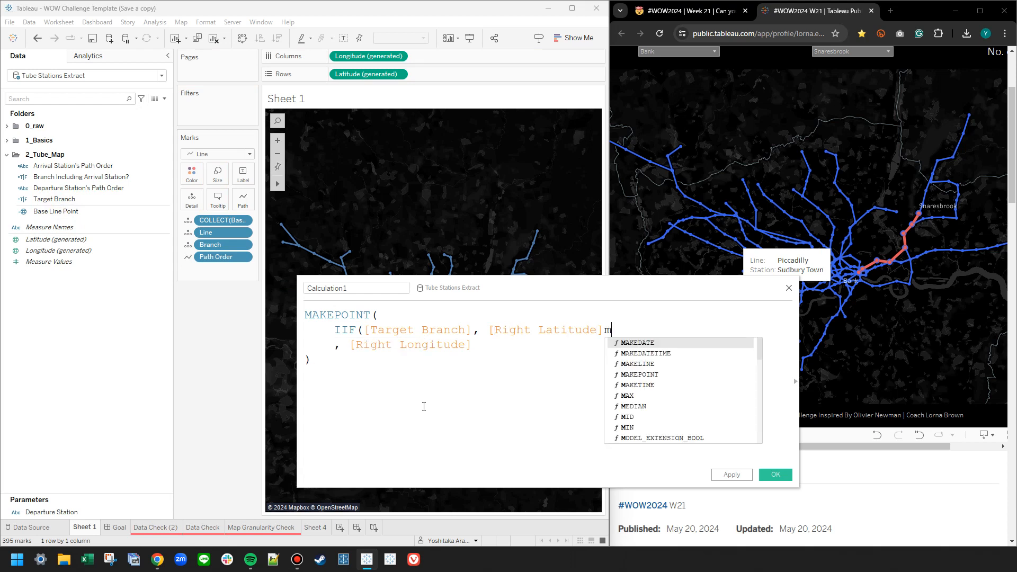
text())
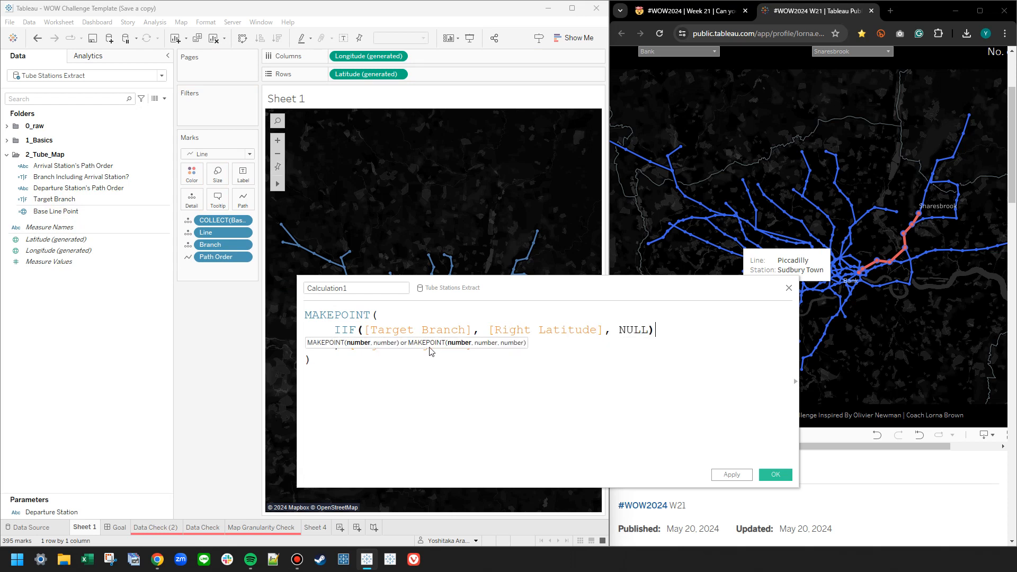
- Replace the longitude argument with a copy of the latitude expression changed to IIF([Target Branch], [Right Longitude], NULL)
drag(661, 337, 341, 327)
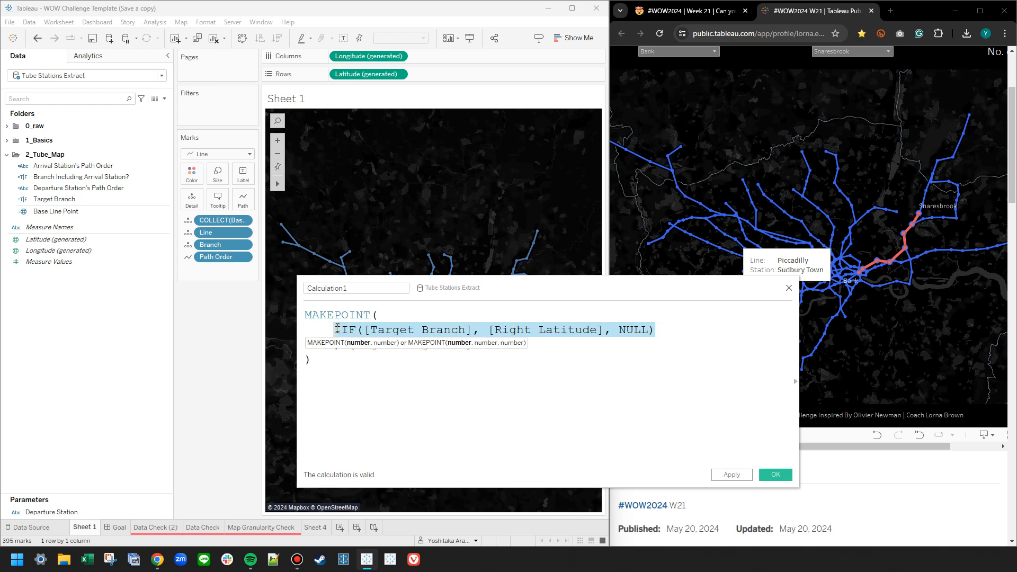
key(ctrl+c)
double_click(359, 347)
key(ctrl+v)
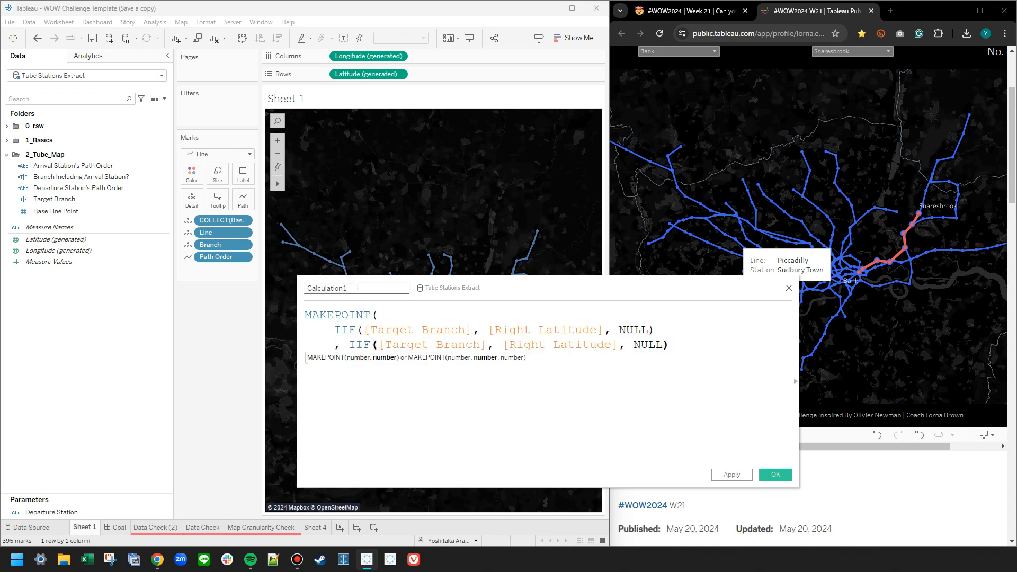
double_click(580, 345)
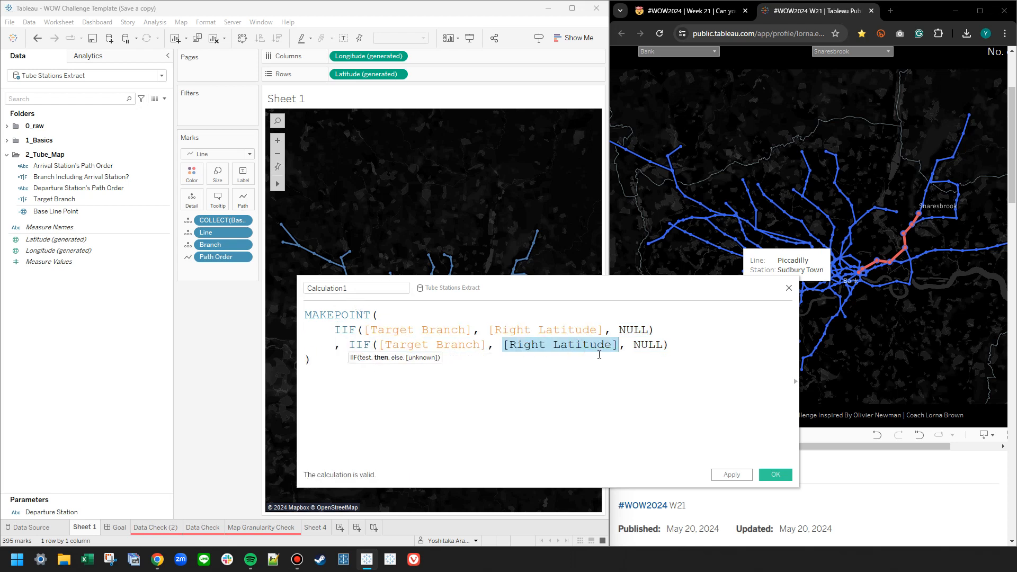
text(right lo)
key(Return)
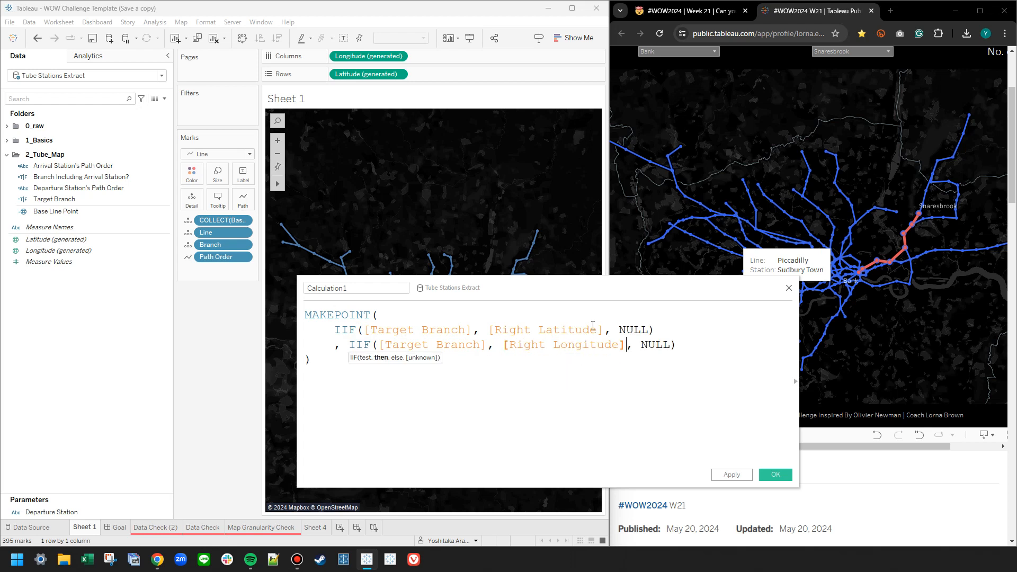
- Name the new calculation Target Line Point and save it
click(368, 288)
key(ctrl+a)
text(Targ)
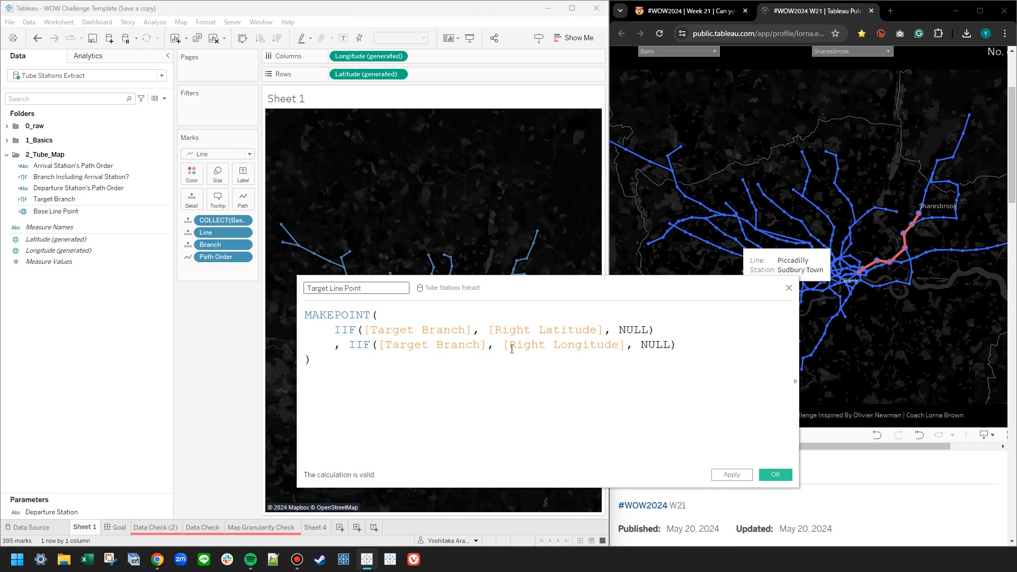
click(732, 475)
click(768, 475)
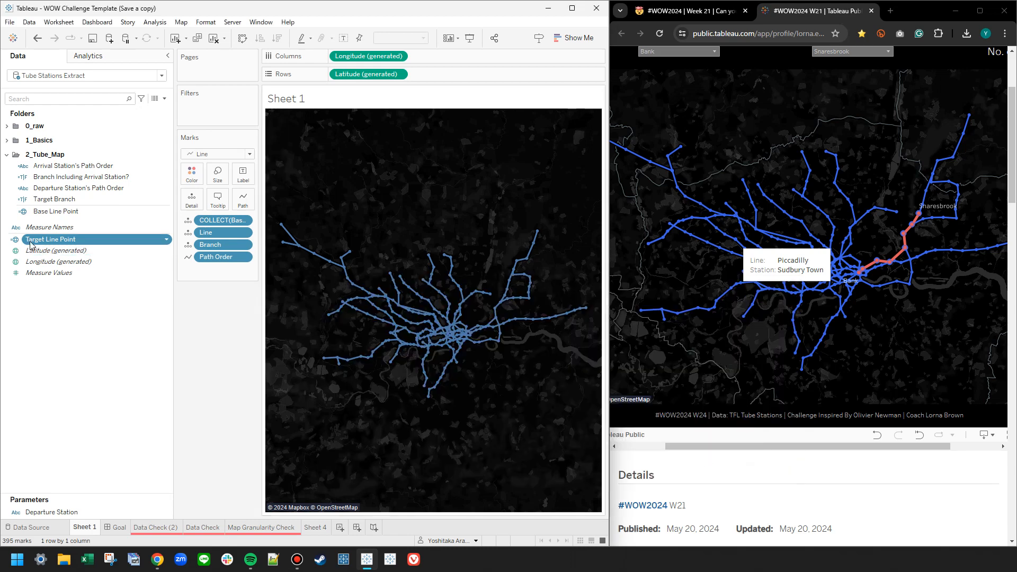
- Add Target Line Point to the map as a new marks layer and move the field into the 2_Tube_Map folder
drag(39, 241, 364, 133)
drag(50, 239, 53, 219)
- Set the Target Line Point layer to Line marks, with Line and Branch as details and Path Order as the path
click(7, 126)
drag(40, 149, 192, 215)
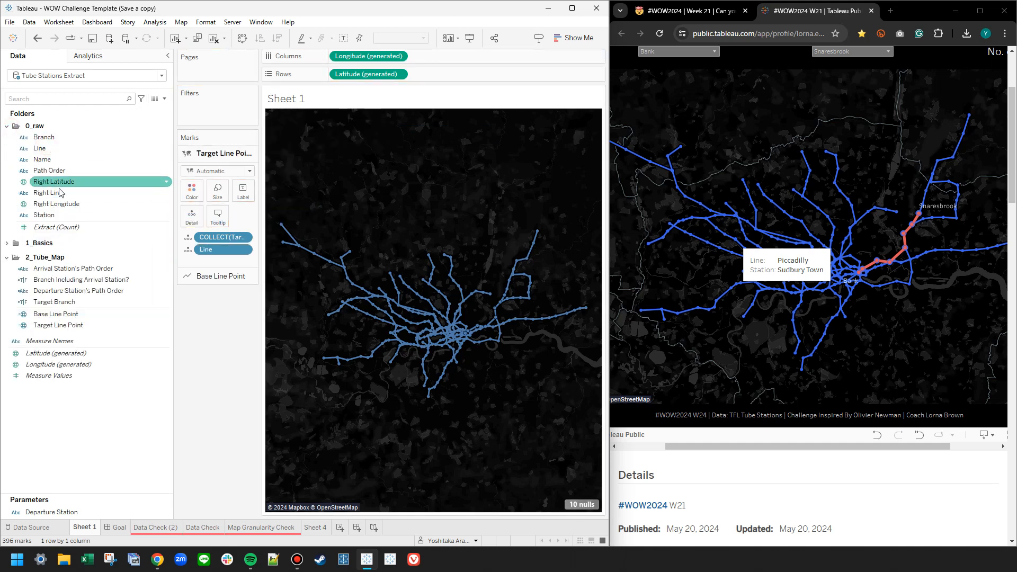
drag(53, 138, 217, 256)
click(62, 205)
click(47, 170)
drag(48, 170, 192, 214)
click(217, 171)
click(201, 207)
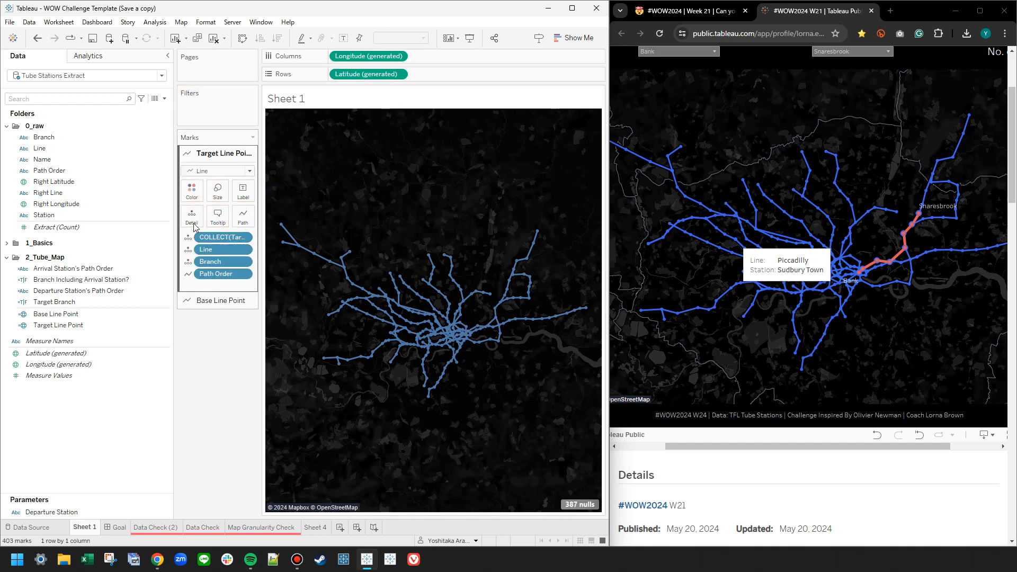
- Color the target route line red and add Target Line Point to the map again as a new marks layer
click(192, 190)
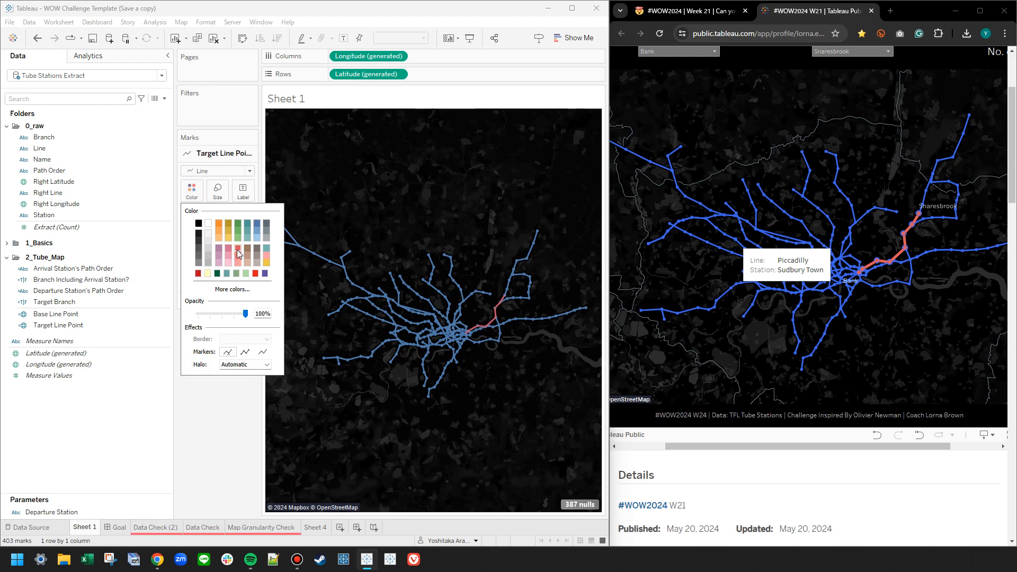
click(216, 422)
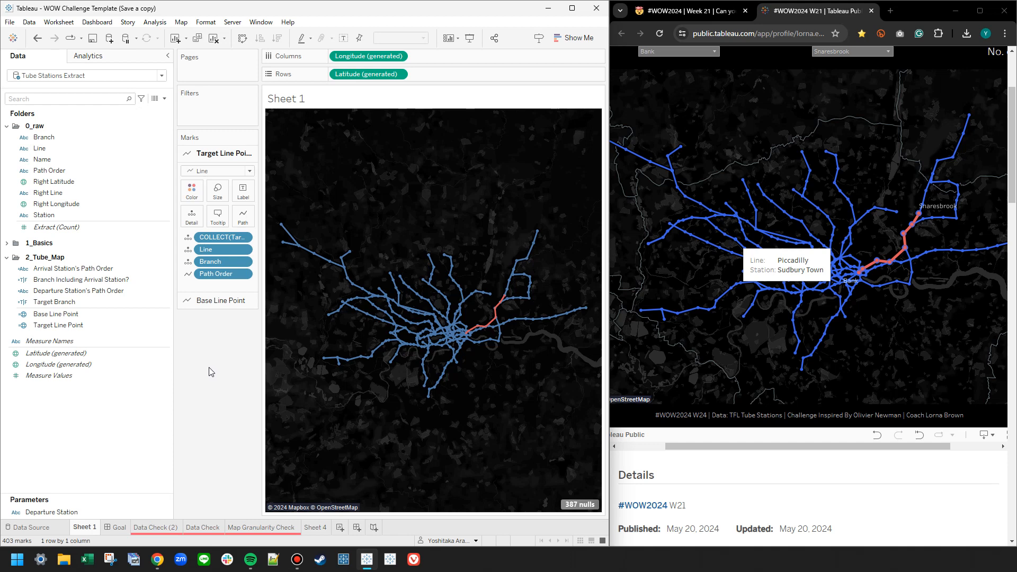
drag(88, 326, 374, 134)
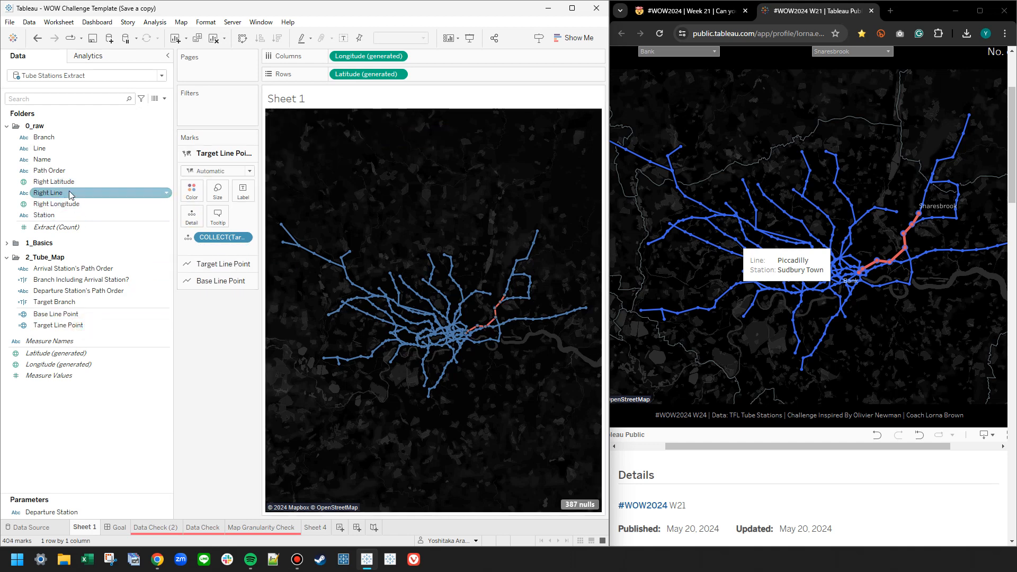
- Add Branch and Line as details of the new Target Line Point layer and color its marks red with a blue border
drag(44, 137, 192, 217)
click(60, 174)
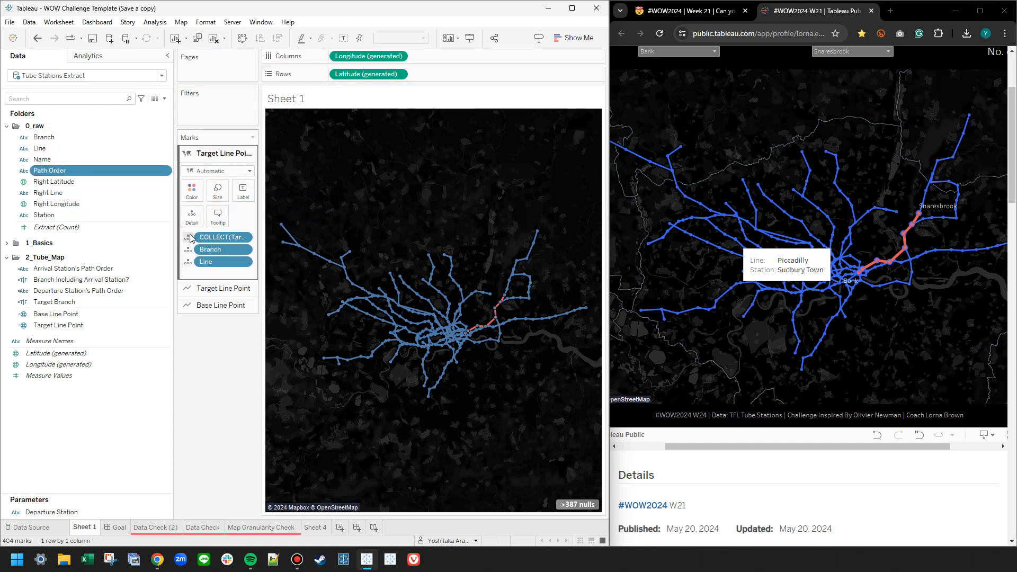
click(192, 191)
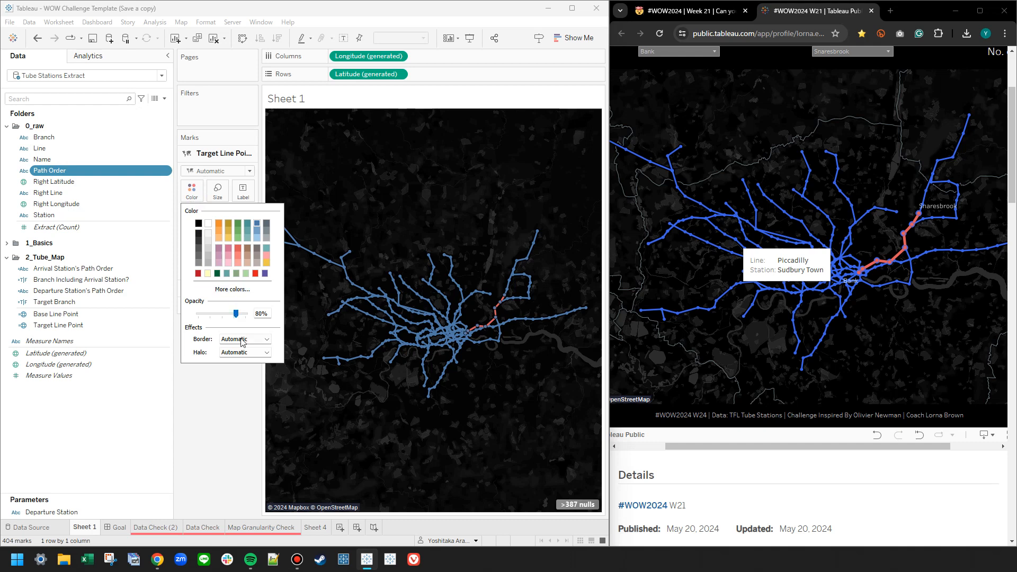
click(244, 352)
click(286, 378)
click(216, 432)
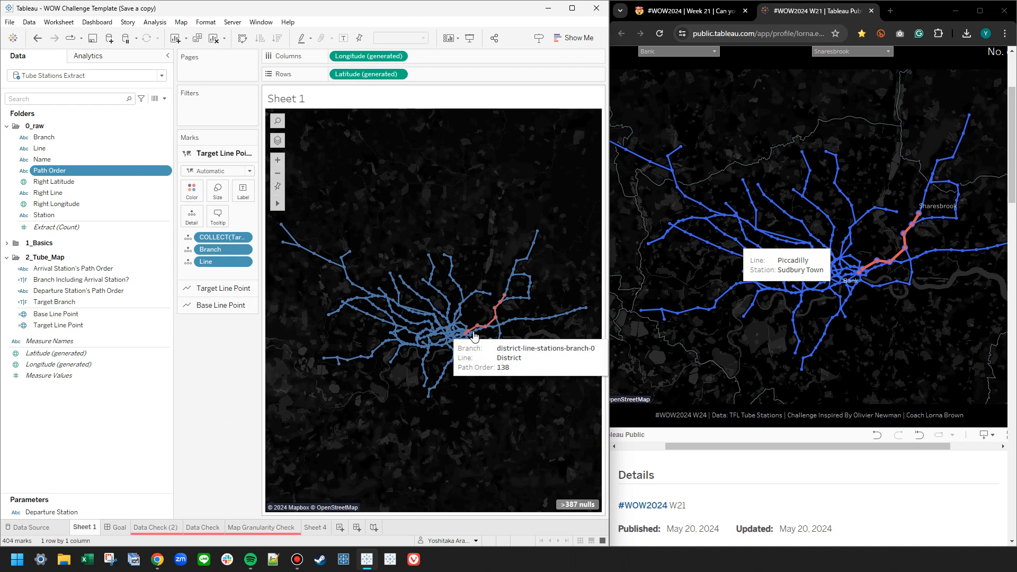
- Set the new Target Line Point layer to Circle marks and add Path Order as a detail
scroll(519, 313, up, 6)
scroll(504, 312, up, 1)
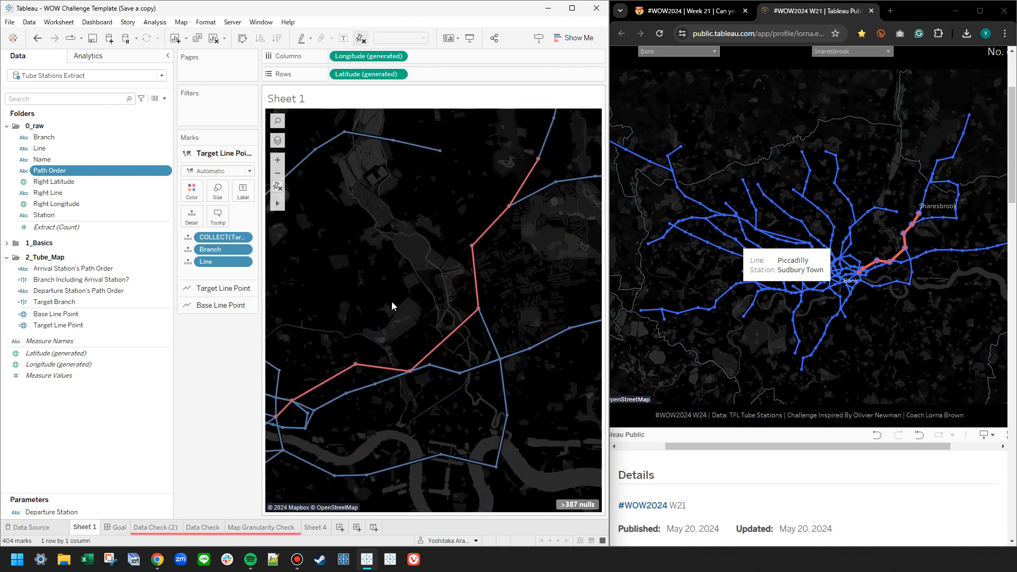
click(227, 171)
click(211, 243)
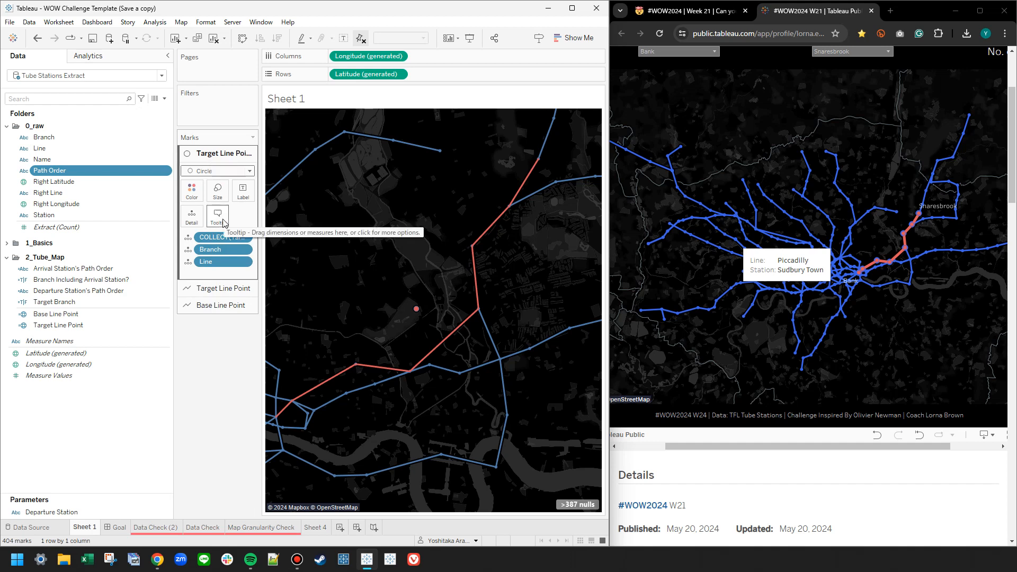
drag(53, 170, 223, 270)
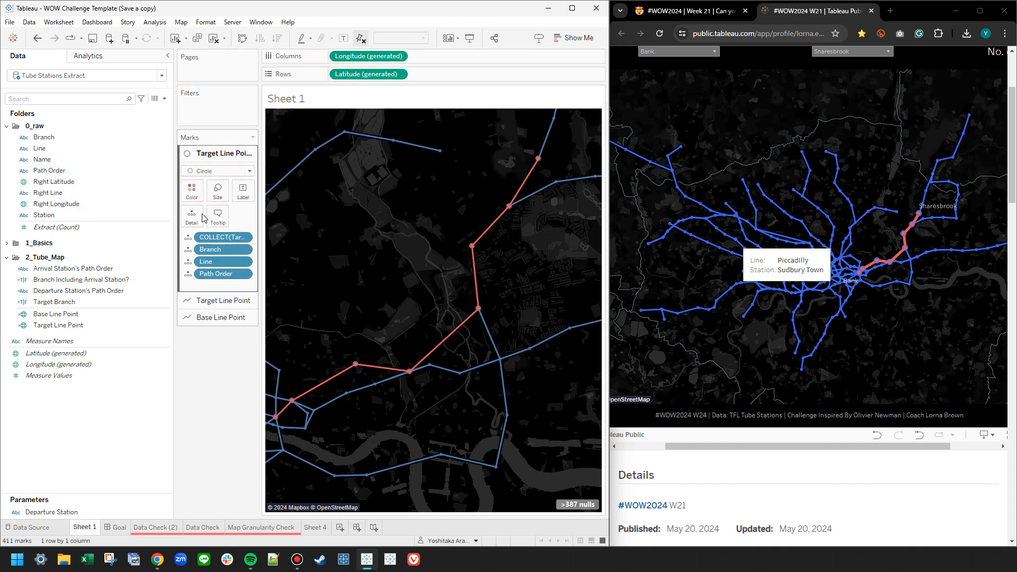
- Enlarge the route's station circles and compare them with the station marks in the reference map
click(219, 194)
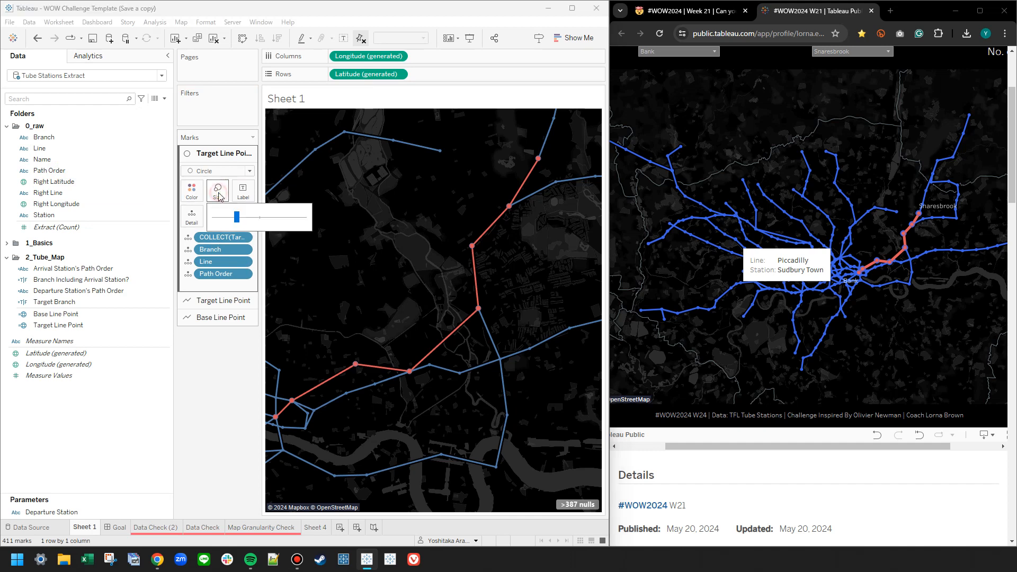
click(249, 220)
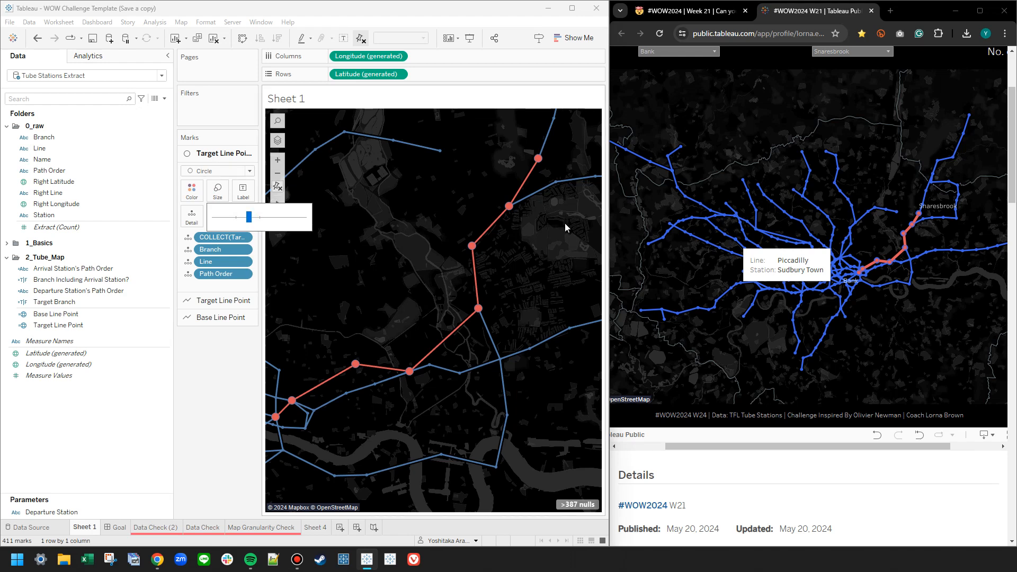
click(905, 251)
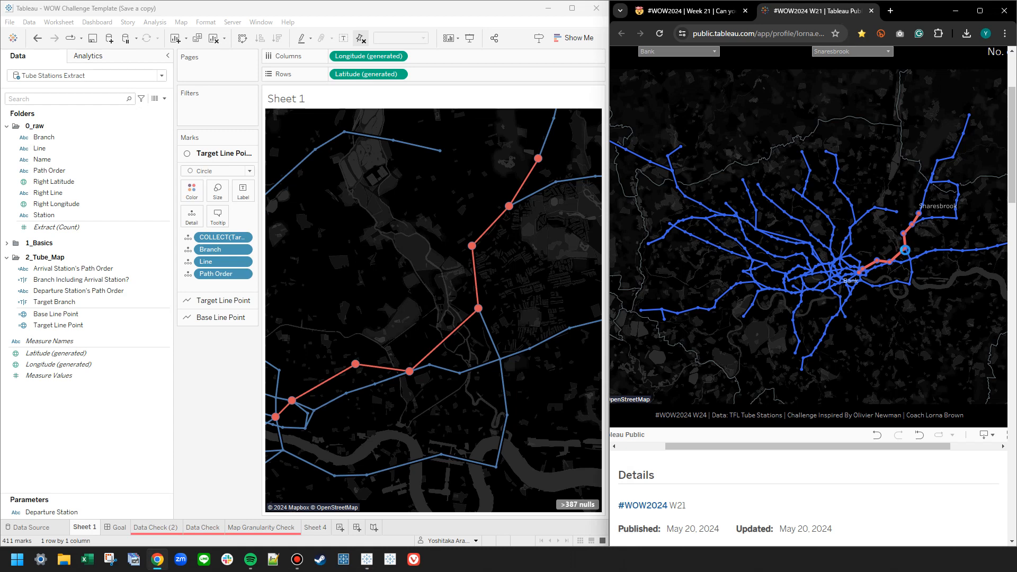
click(915, 249)
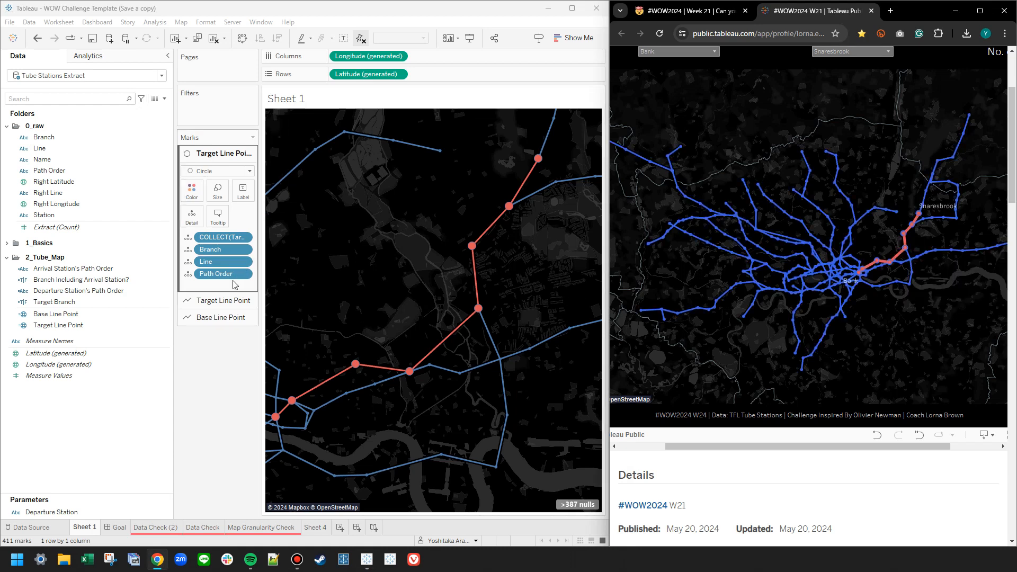
- Try Shape marks for the route stations, using the black filled circle from the Ratings palette
click(192, 191)
click(263, 339)
click(263, 339)
click(226, 171)
click(204, 255)
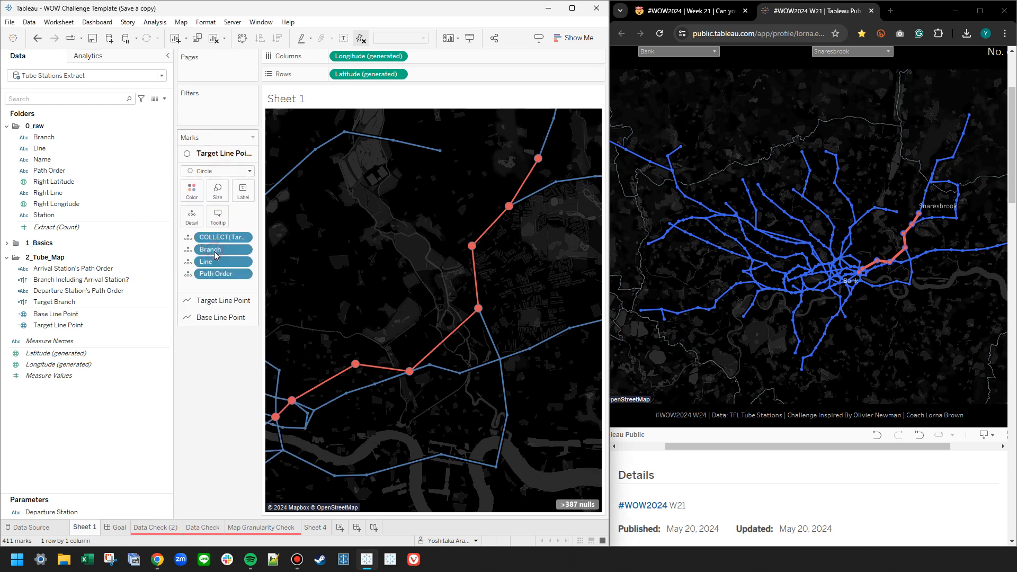
click(244, 216)
click(265, 292)
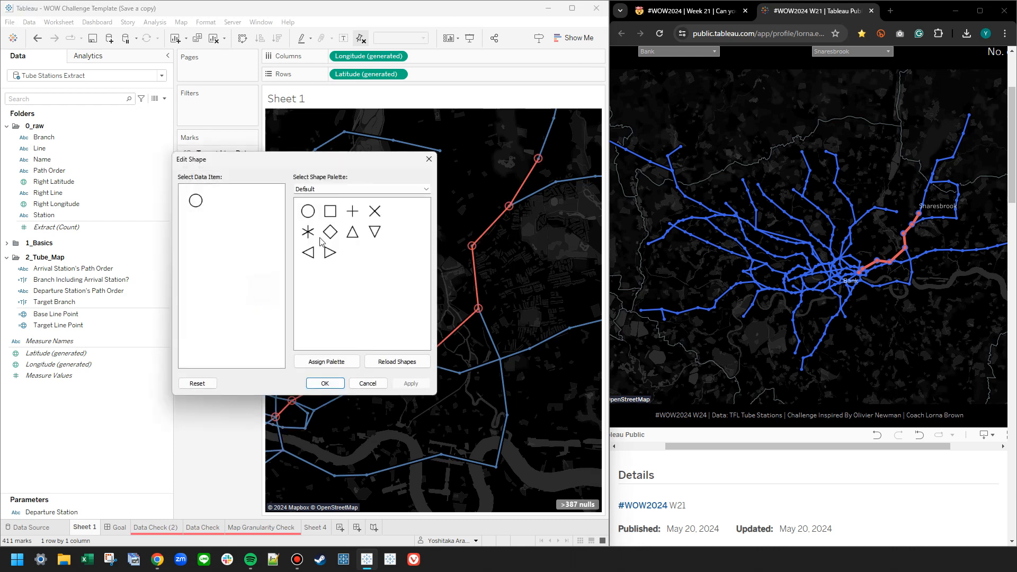
click(324, 190)
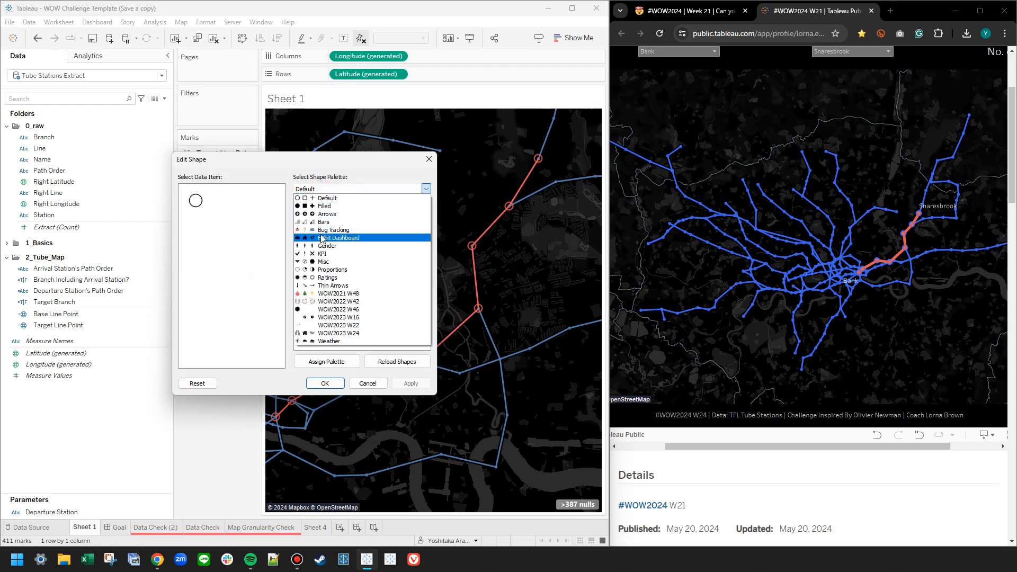
click(315, 277)
click(308, 211)
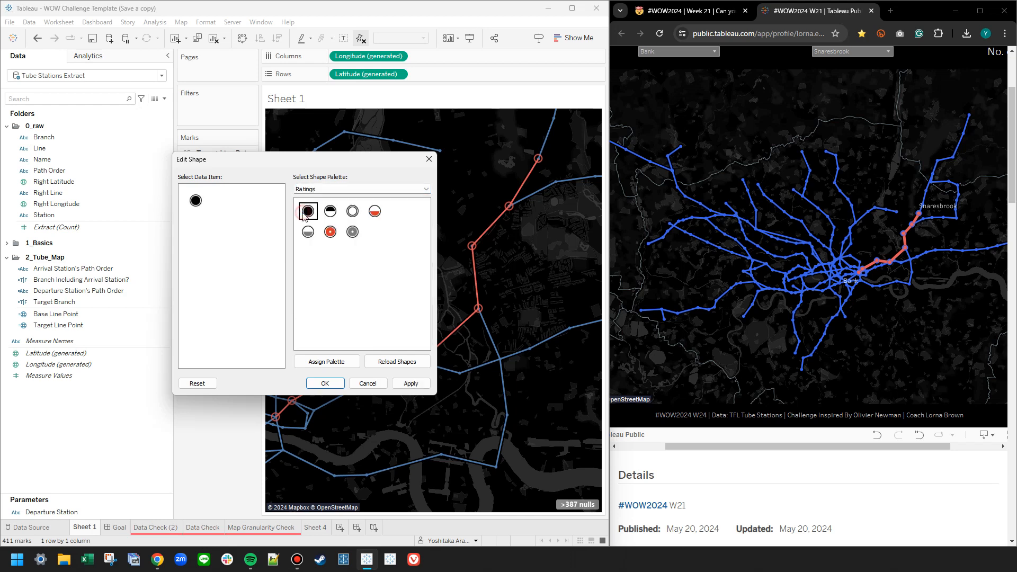
click(418, 384)
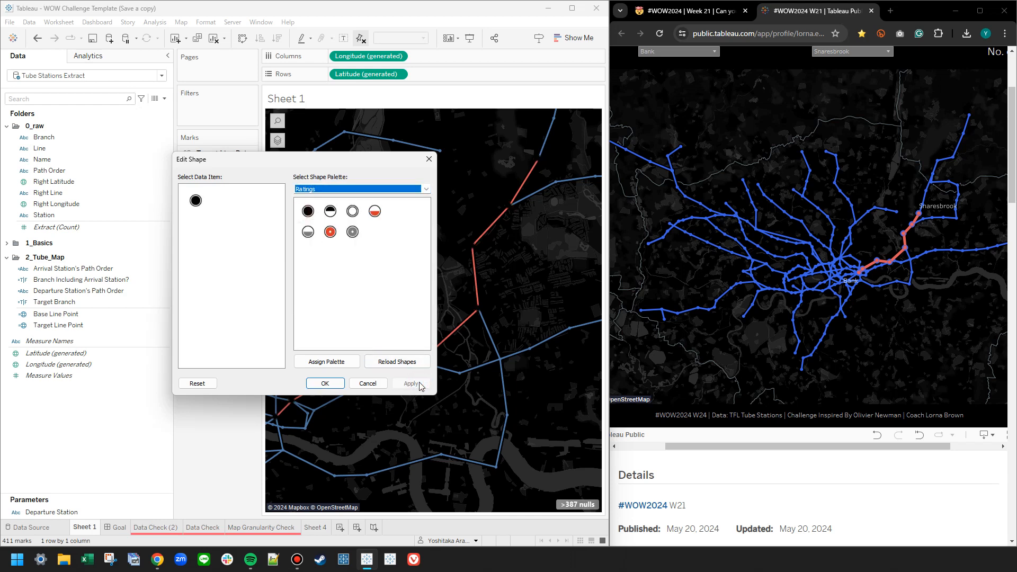
click(324, 383)
- Undo the shape changes on the station layer back to Circle marks
click(35, 40)
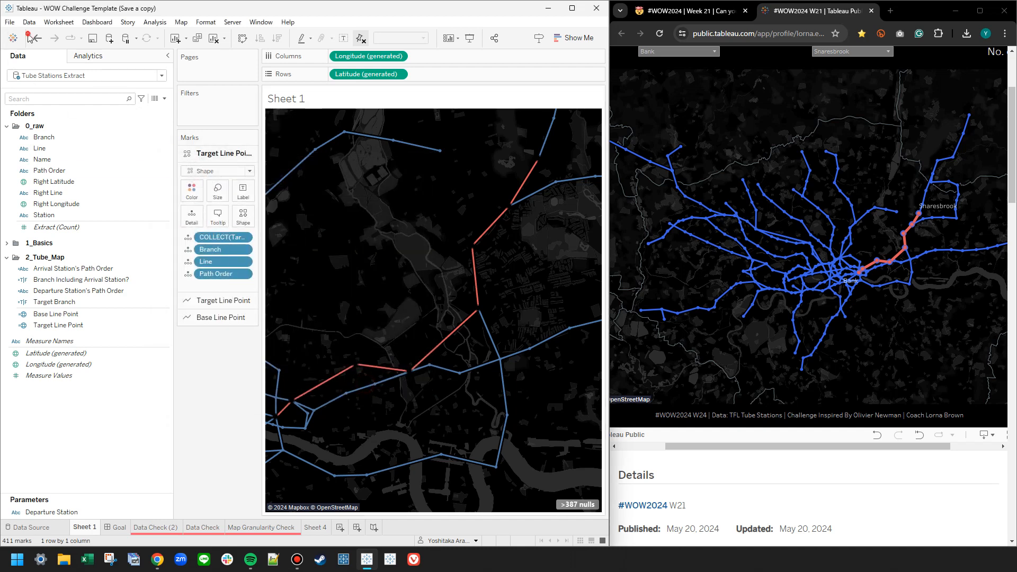
click(36, 41)
click(36, 41)
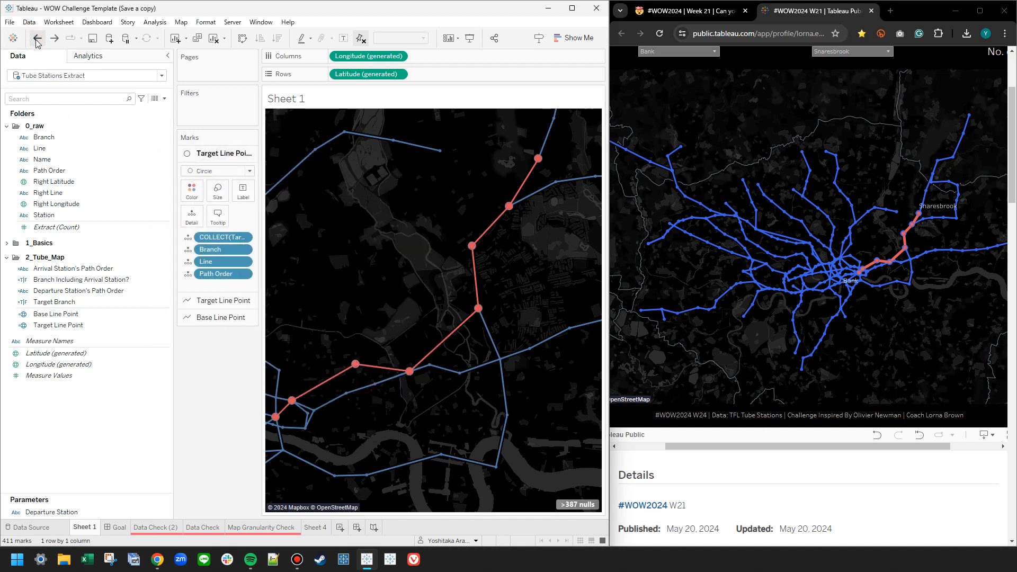
- Check the circle layer's color settings and examine a station mark on the reference map's highlighted route
click(194, 191)
click(194, 191)
click(890, 263)
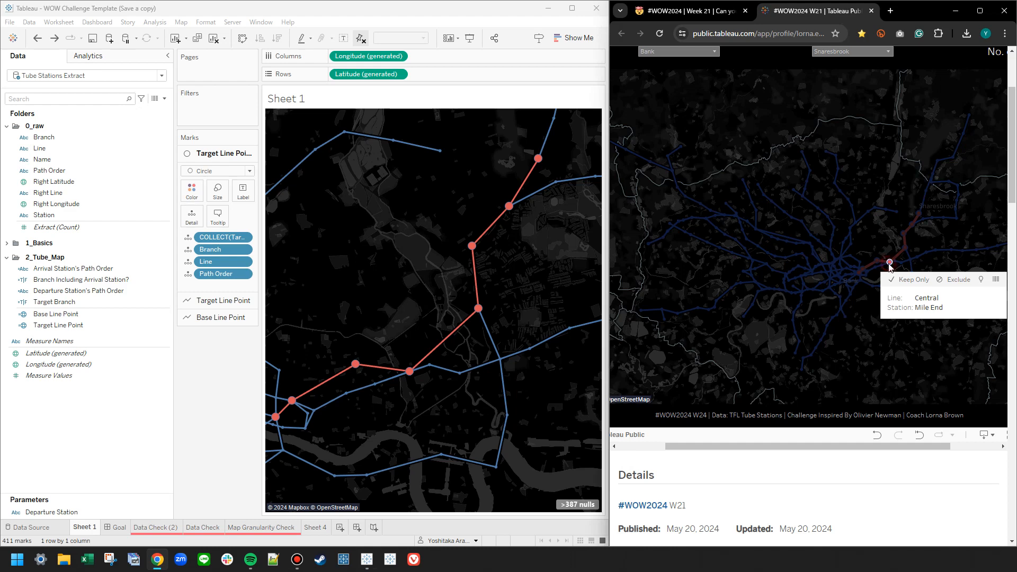
click(889, 264)
click(197, 367)
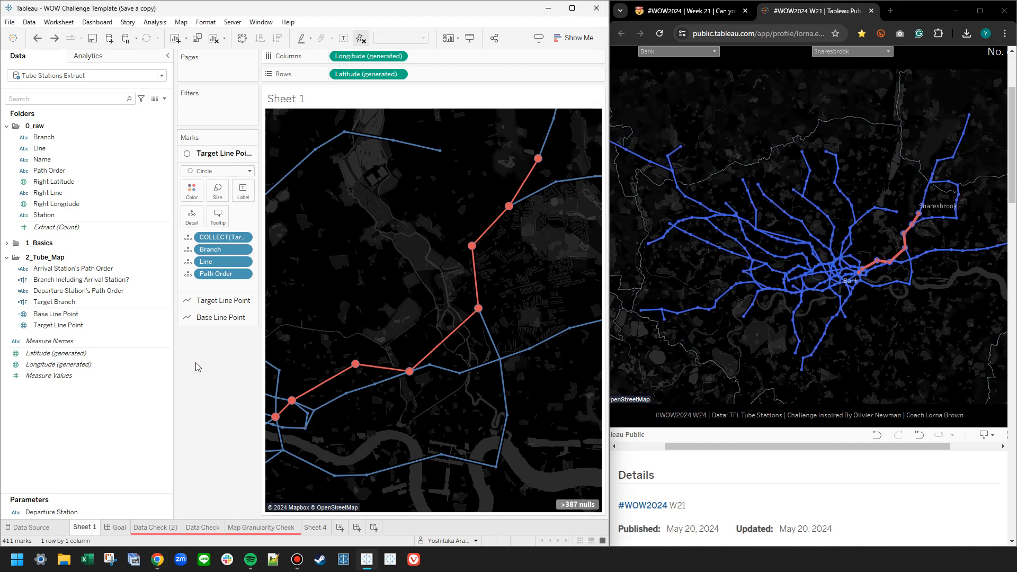
- Reset the map to show the whole network and reduce the size of the route's station circles
click(278, 186)
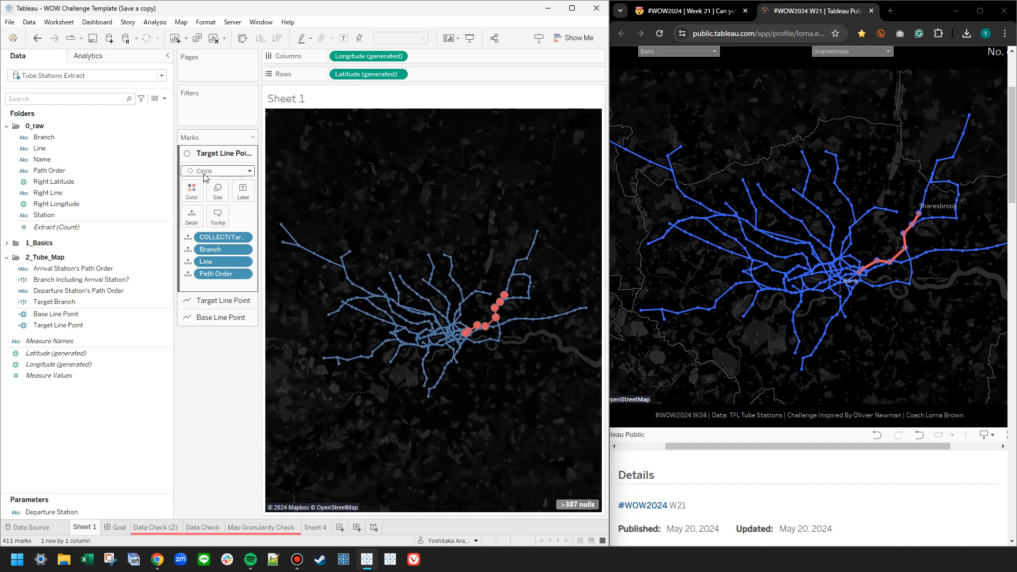
click(217, 191)
drag(236, 220, 235, 220)
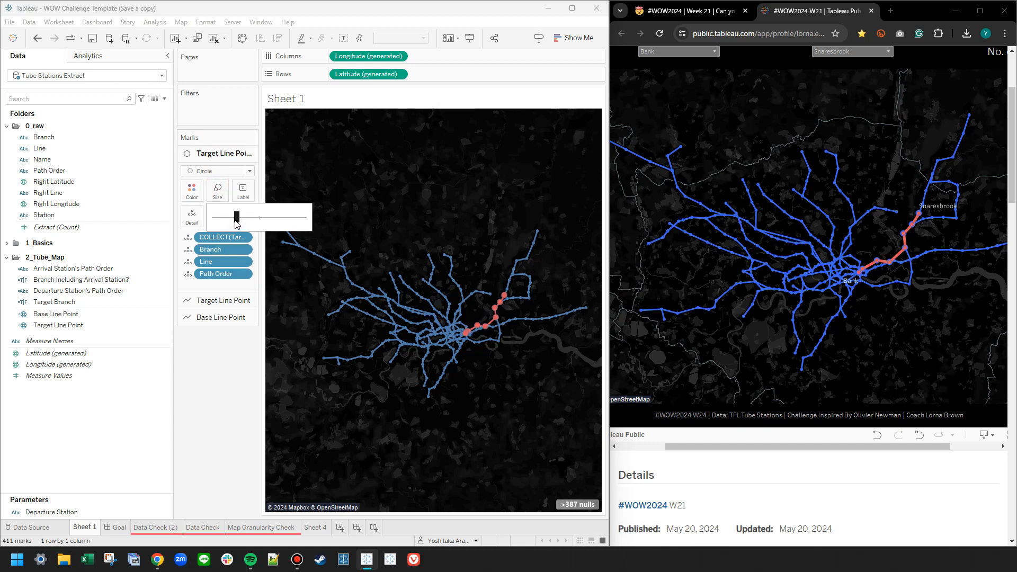
click(195, 395)
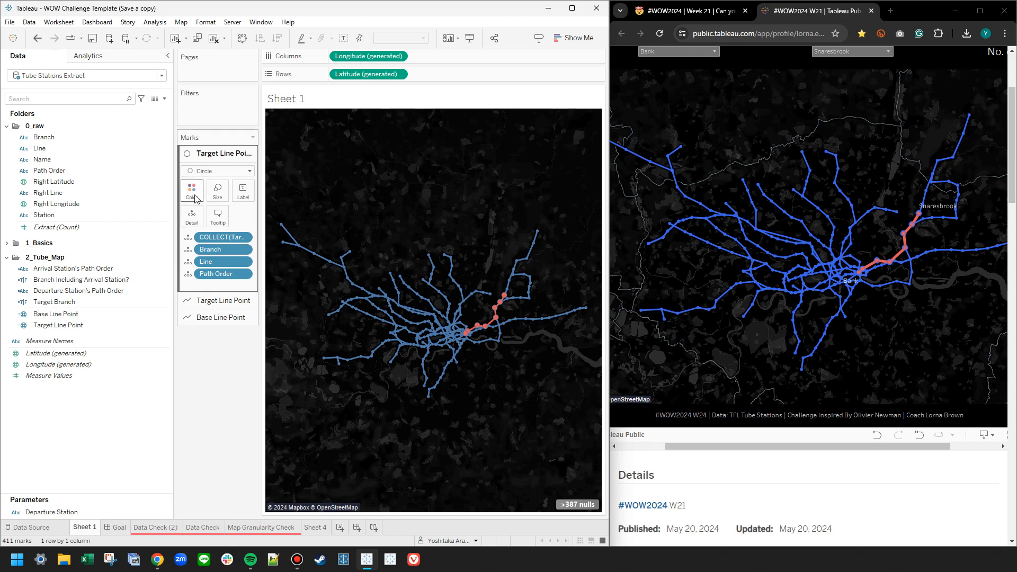
- Clear Sheet 4 and color its marks by the Line field
click(7, 126)
click(315, 527)
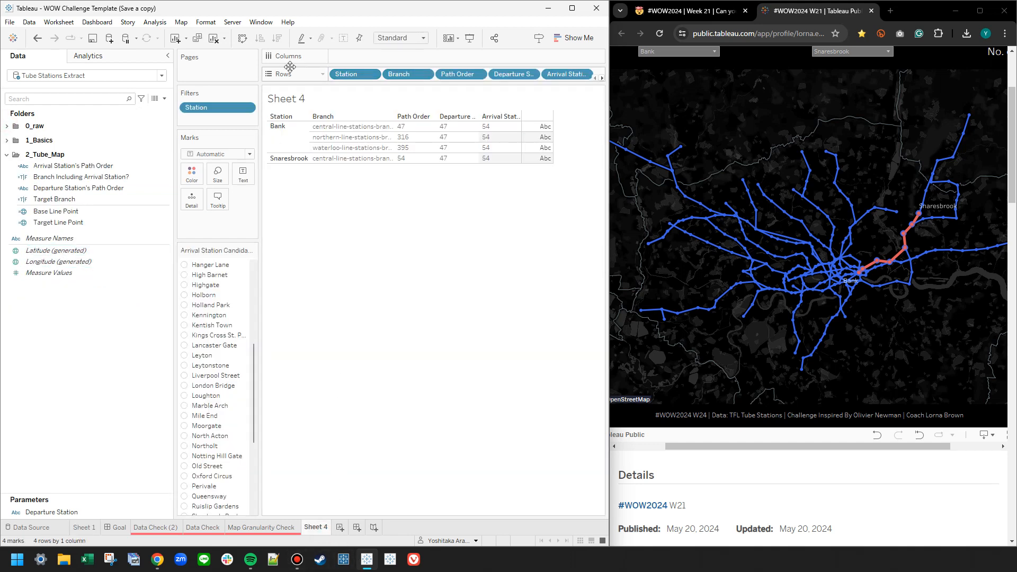
click(213, 38)
click(6, 154)
click(6, 126)
drag(39, 148, 194, 181)
- Browse the available color palettes for the Line field and leave the colors unchanged
click(192, 175)
click(228, 208)
click(326, 191)
scroll(377, 313, down, 3)
click(272, 466)
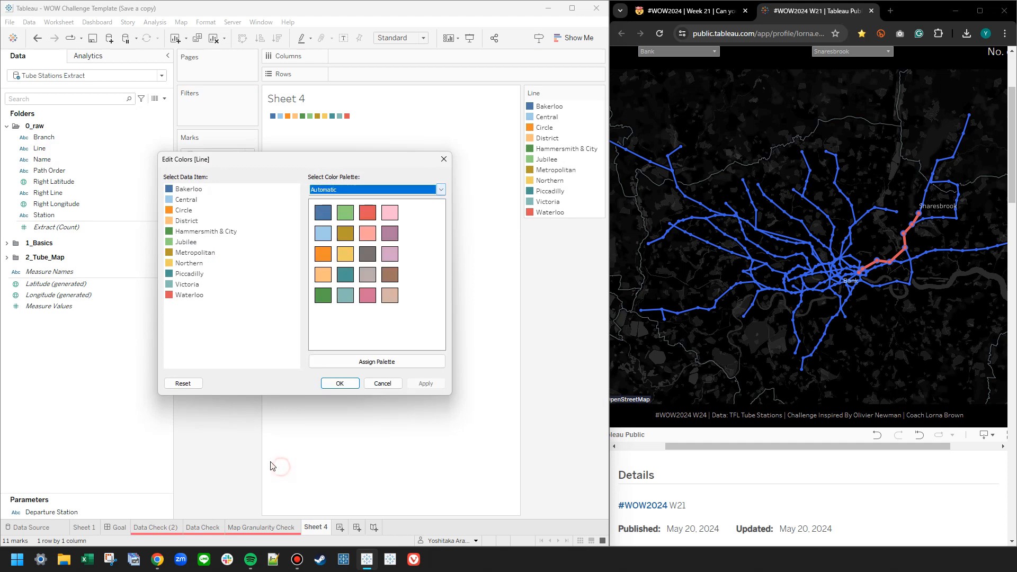
click(382, 383)
- Rename Sheet 1 as Map
click(142, 528)
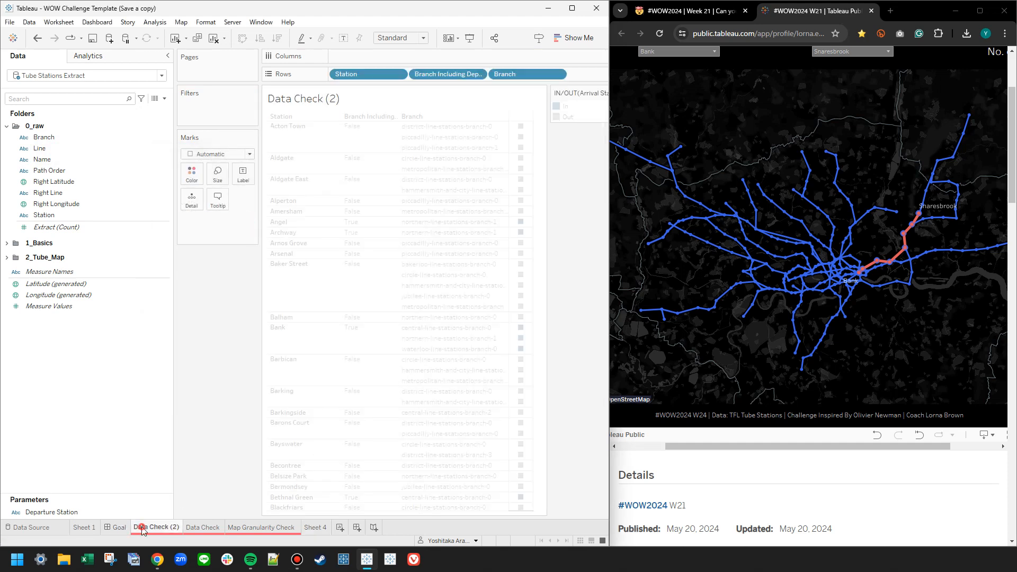
double_click(84, 527)
text(MAp)
key(Return)
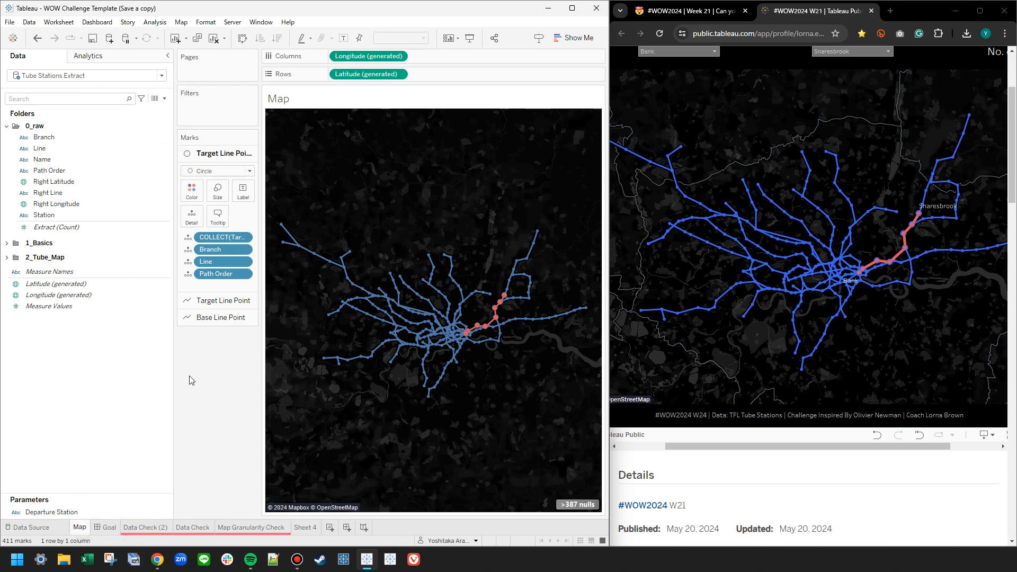
- Set the border of the route's station circles to the custom blue #3a64eb sampled from the reference map
click(191, 192)
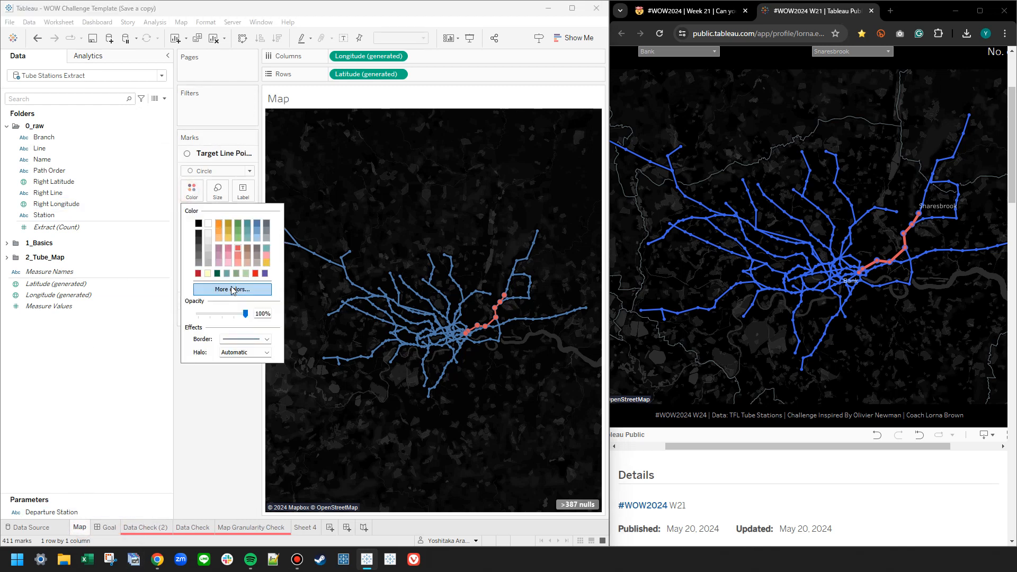
click(240, 339)
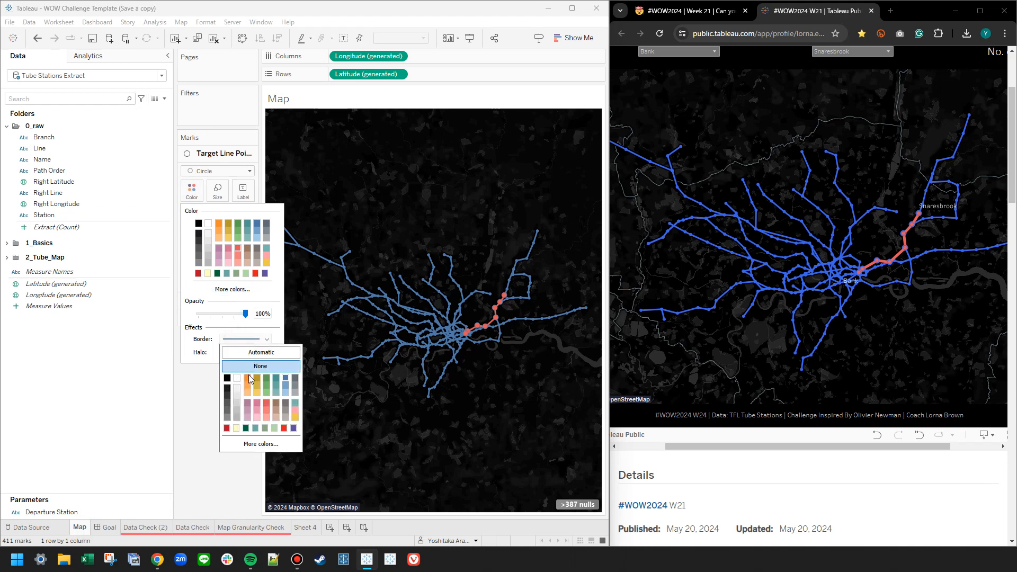
click(261, 444)
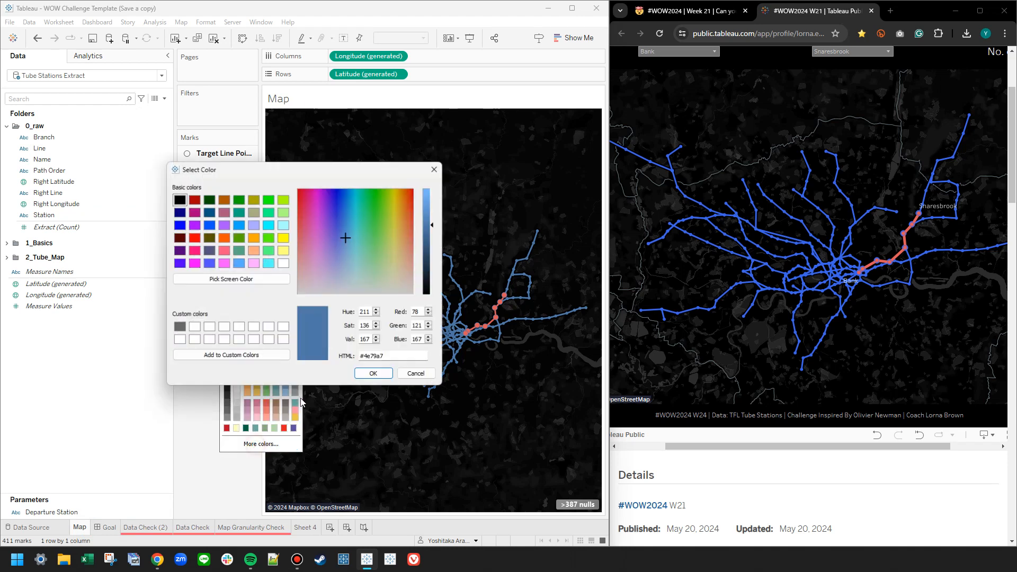
click(229, 279)
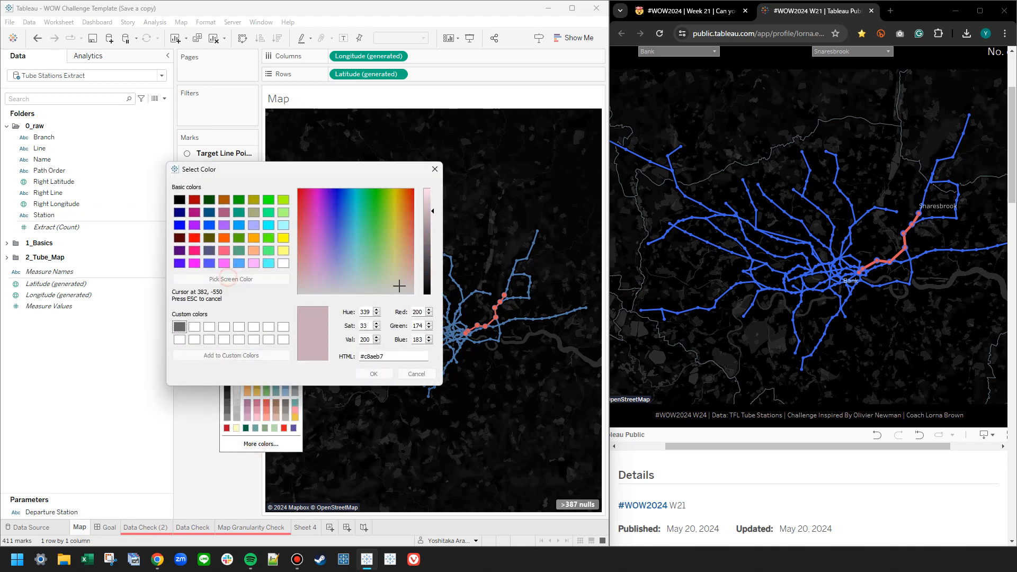
click(679, 312)
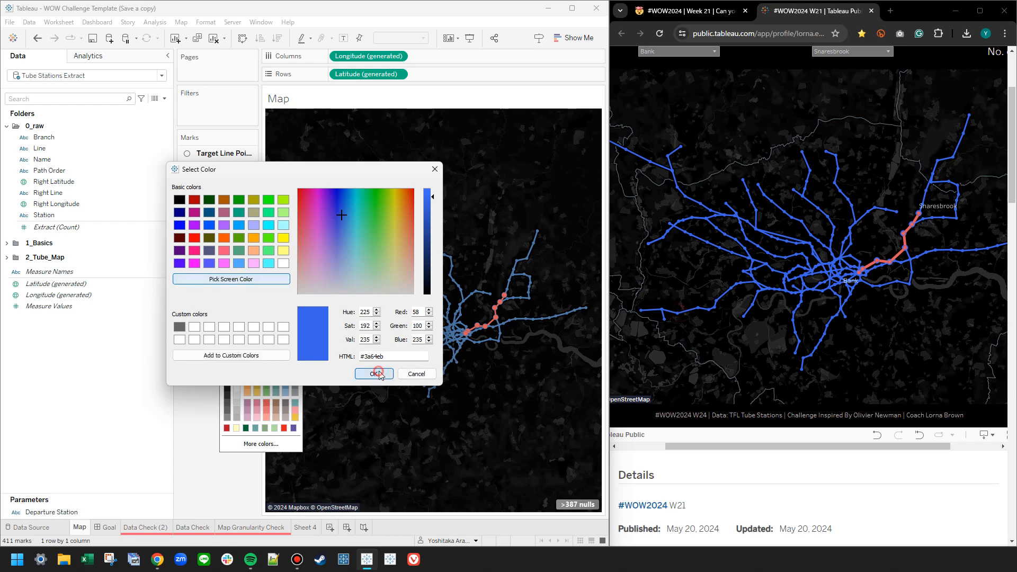
click(374, 374)
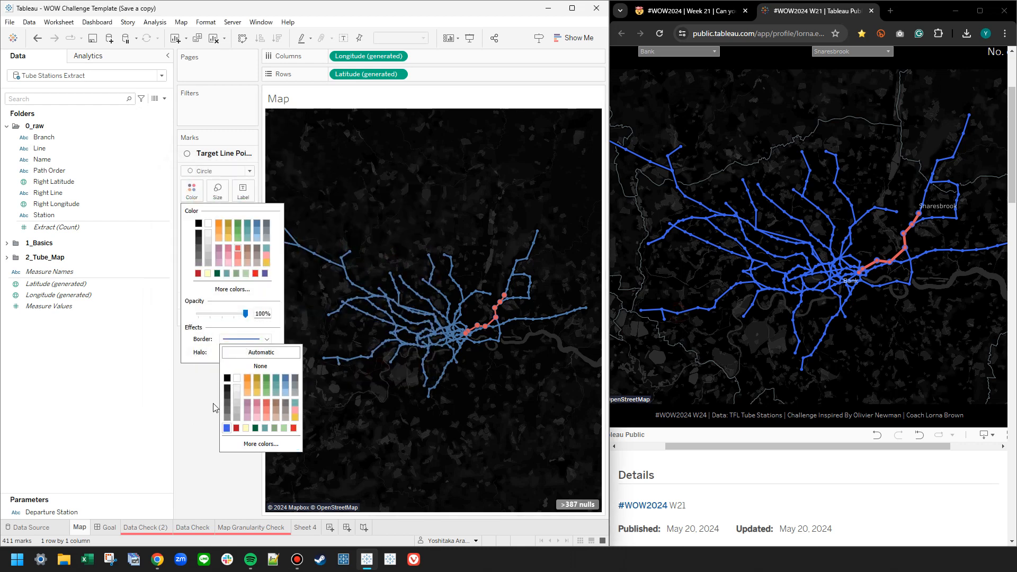
click(232, 290)
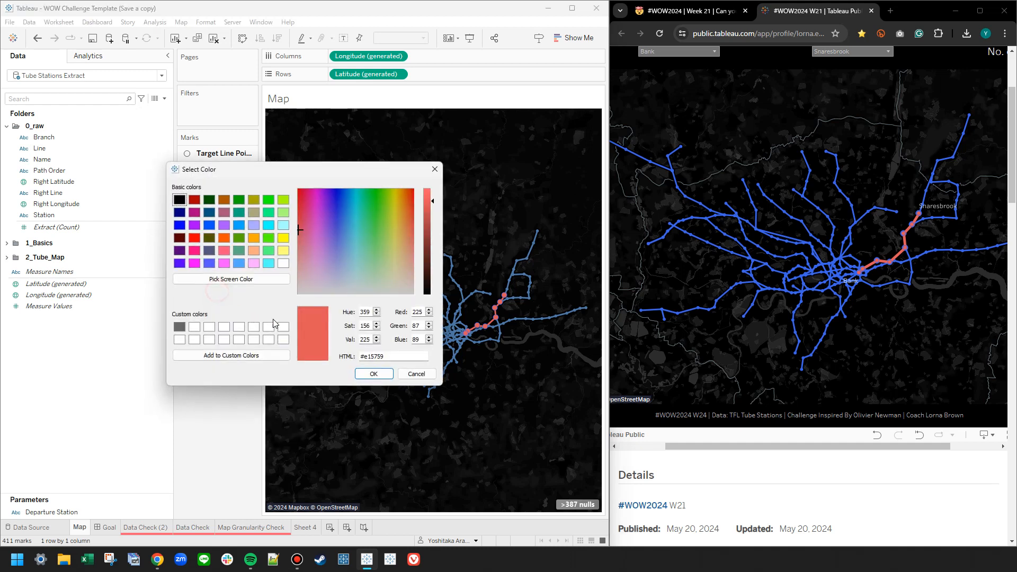
click(254, 279)
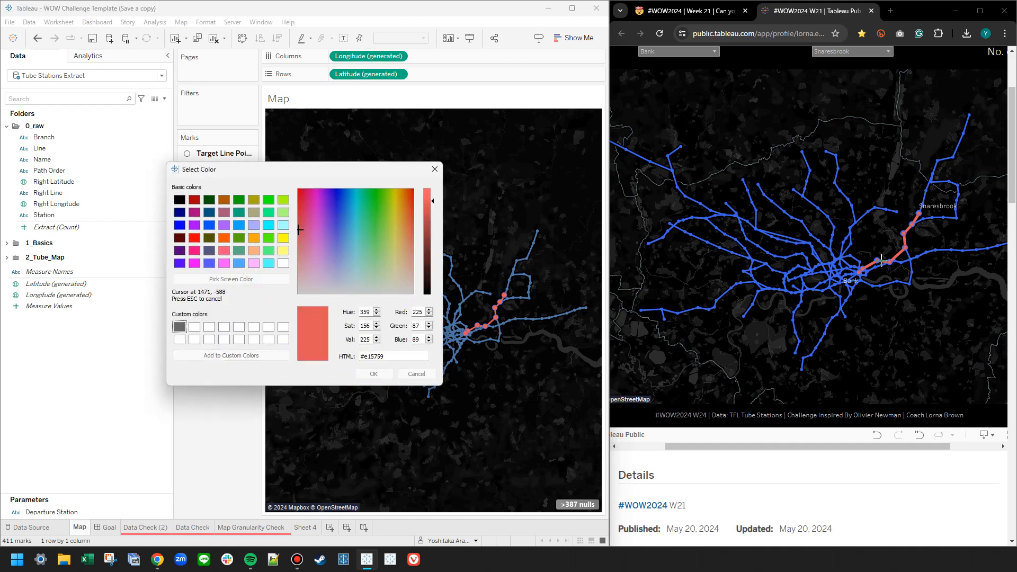
click(885, 262)
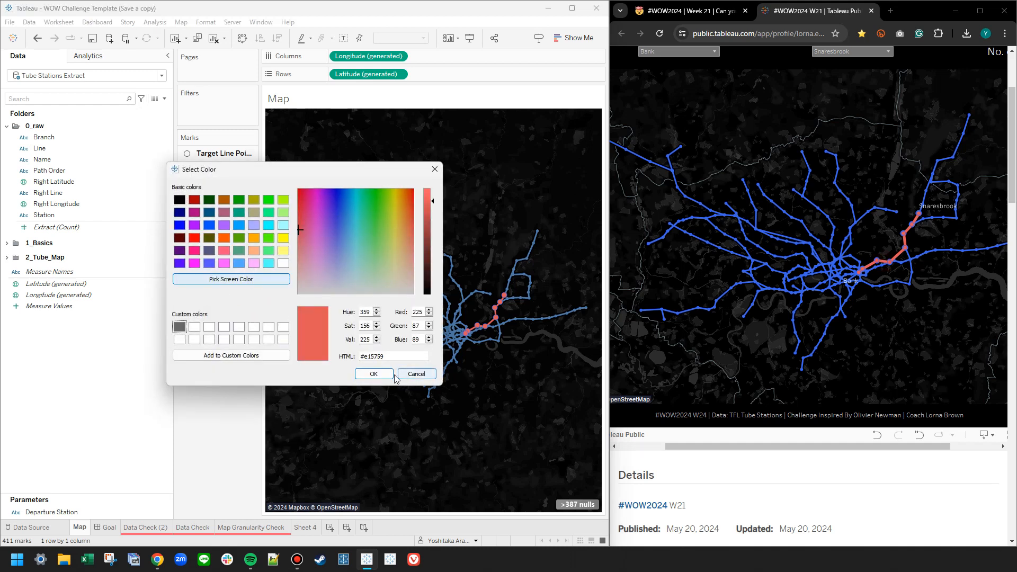
click(416, 374)
click(208, 392)
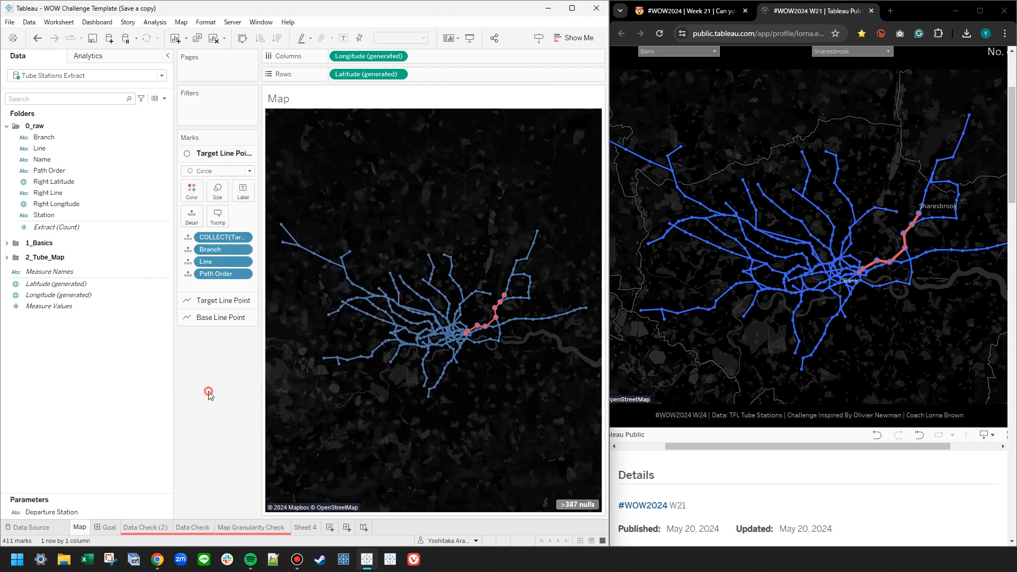
- Color the Base Line Point layer with the custom blue sampled from the reference map
click(208, 302)
click(207, 312)
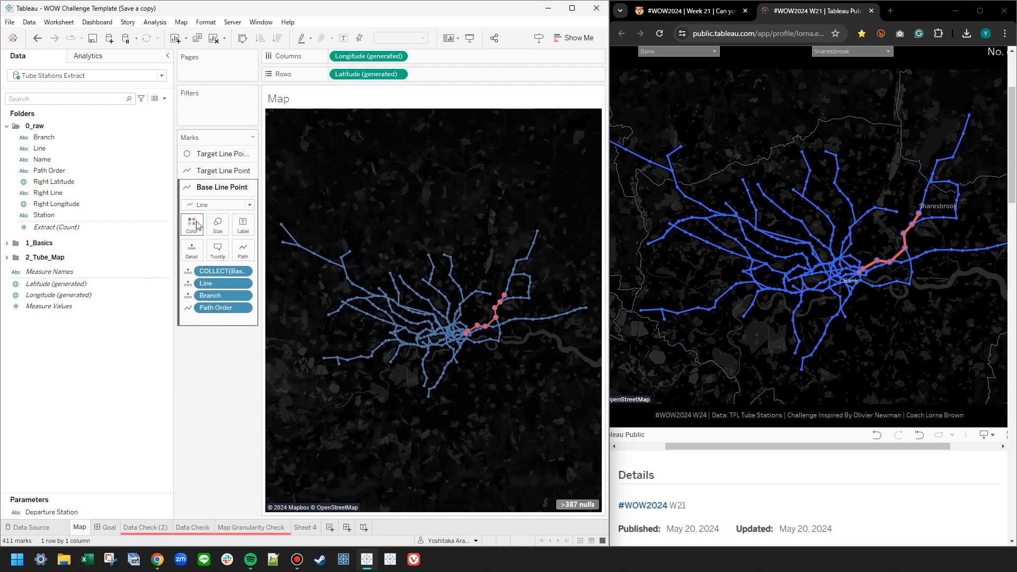
click(192, 224)
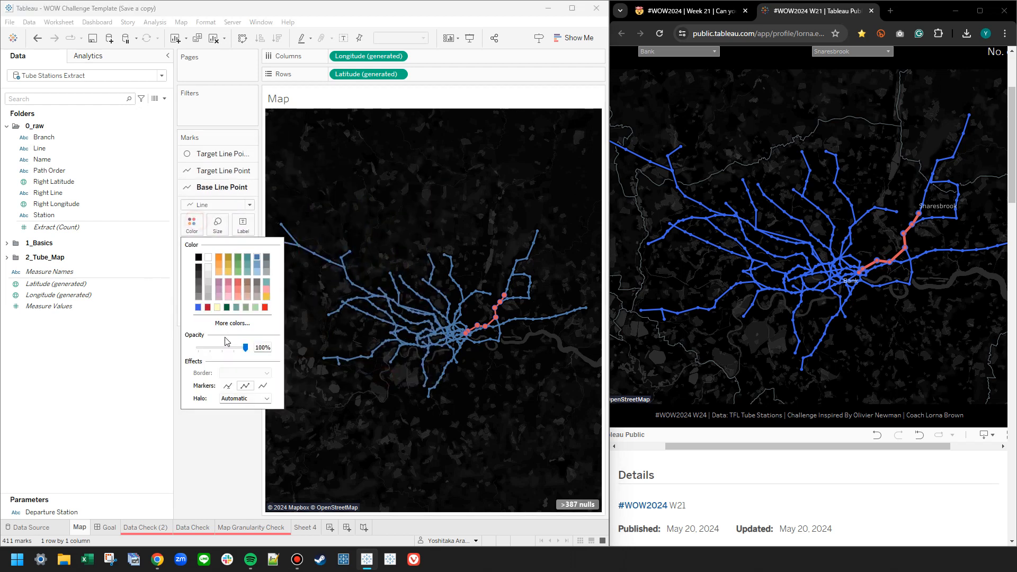
click(222, 458)
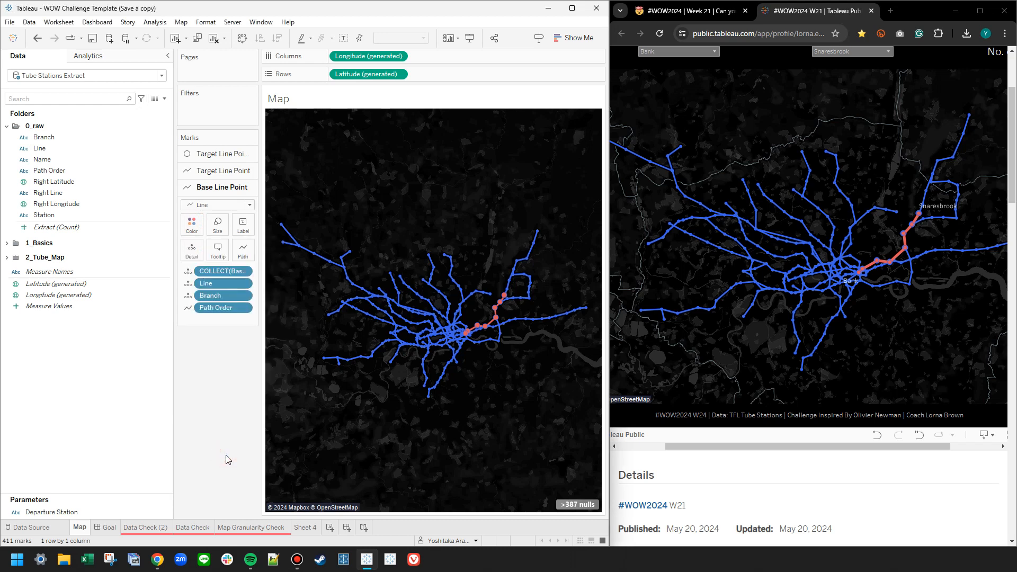
- Add Station to the route's circle layer, try it as a Min/Max label, and undo back to having it in the tooltip
click(216, 154)
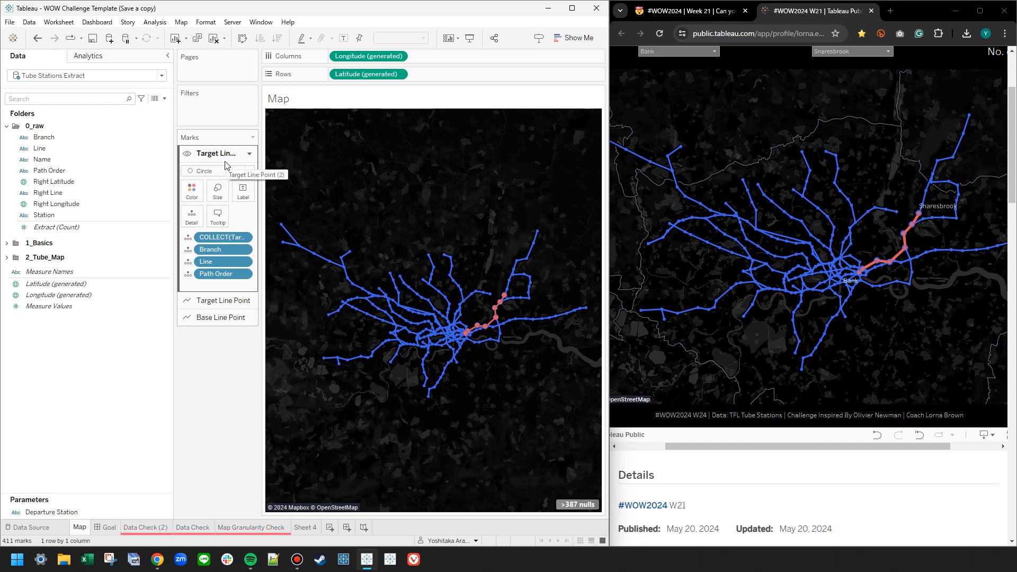
click(67, 196)
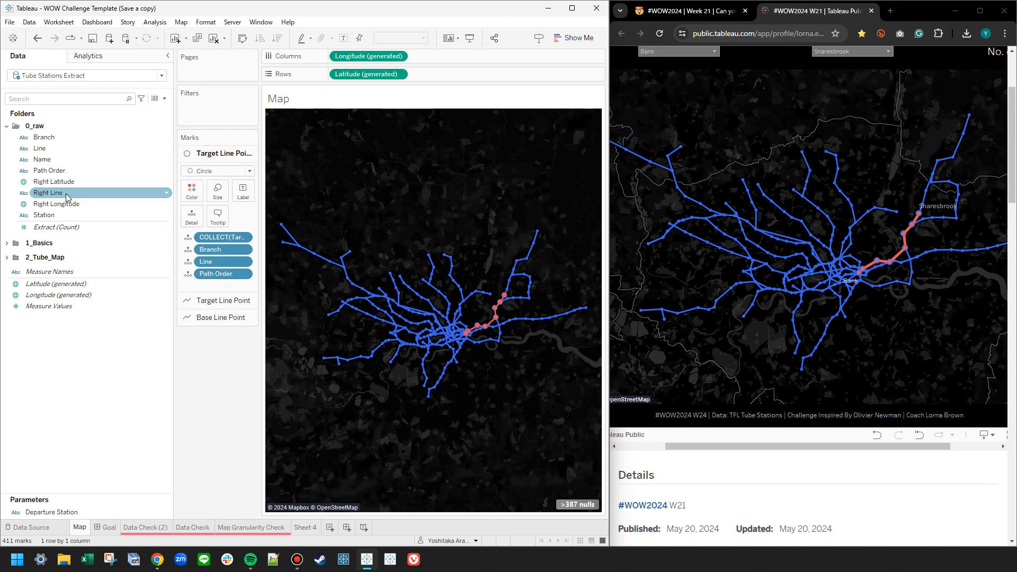
click(47, 217)
drag(48, 217, 244, 189)
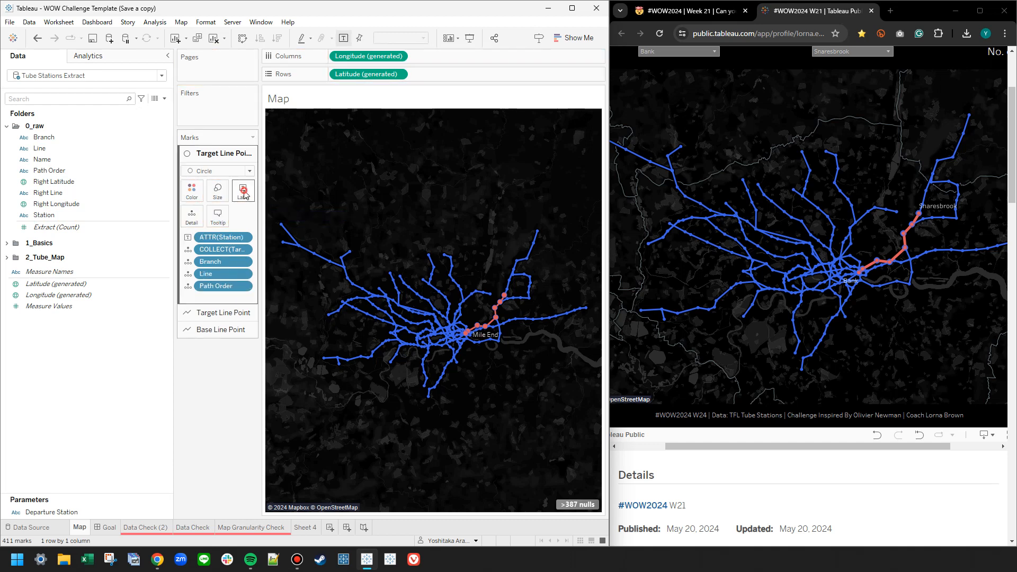
click(243, 191)
click(280, 314)
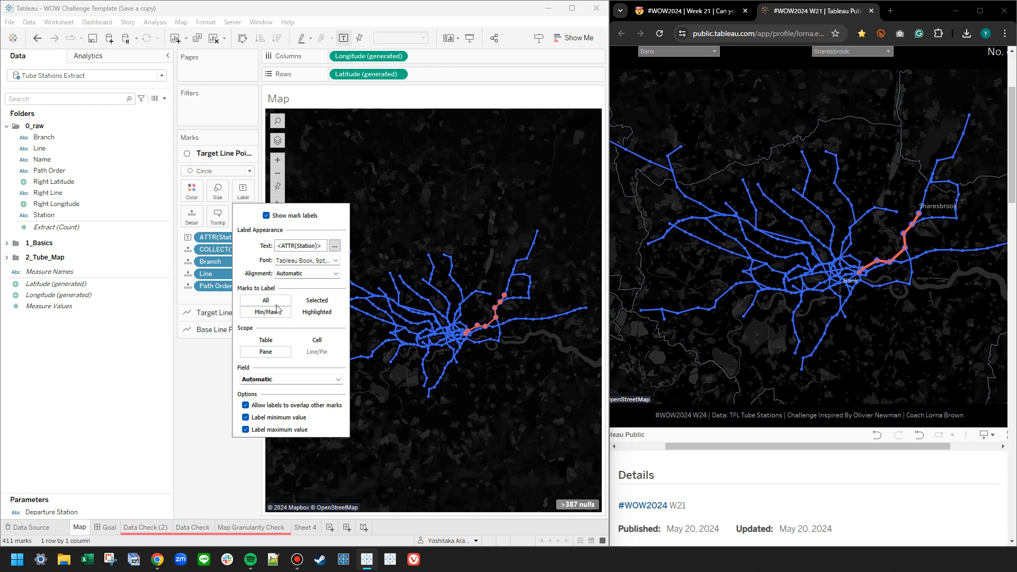
click(205, 394)
click(36, 38)
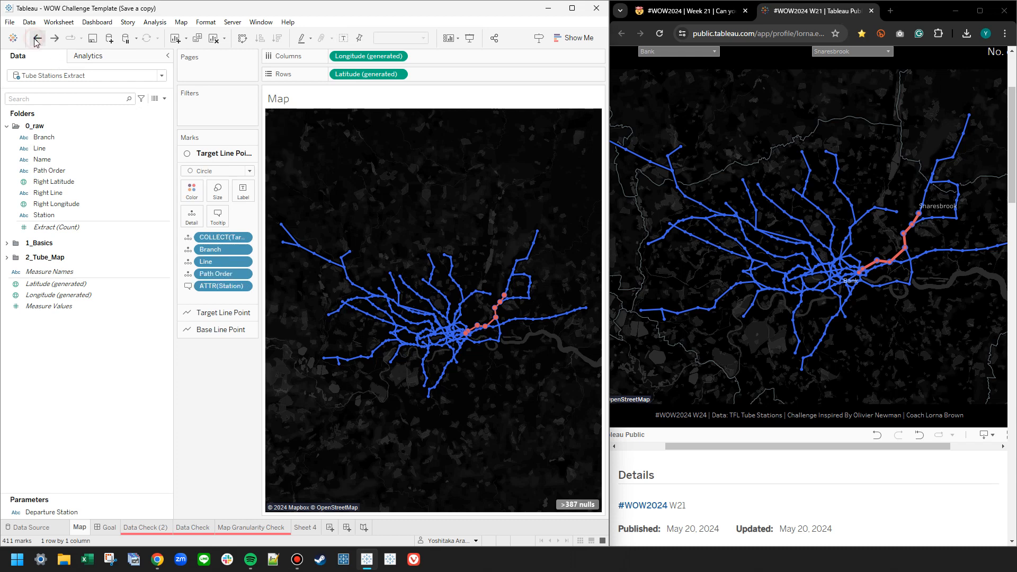
- Label the Target Line Point line layer with Station, showing labels only at the line ends
click(199, 312)
drag(44, 215, 218, 233)
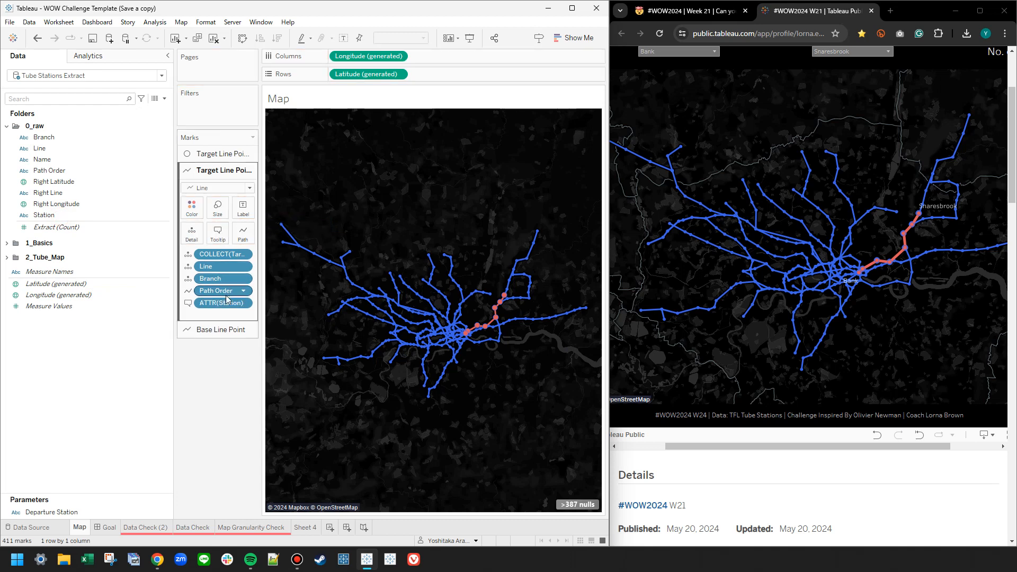
drag(222, 303, 243, 209)
click(243, 210)
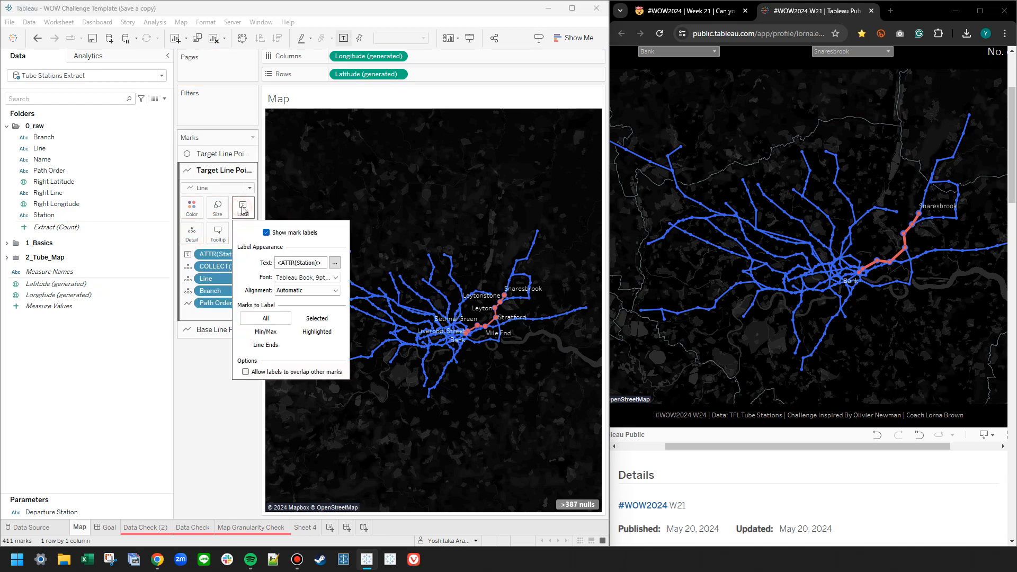
click(265, 345)
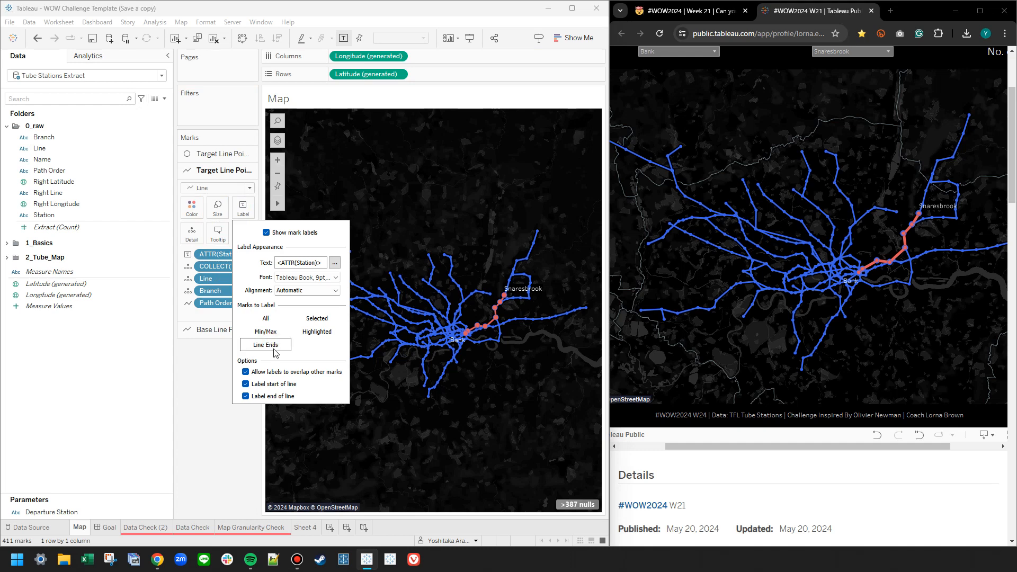
click(226, 451)
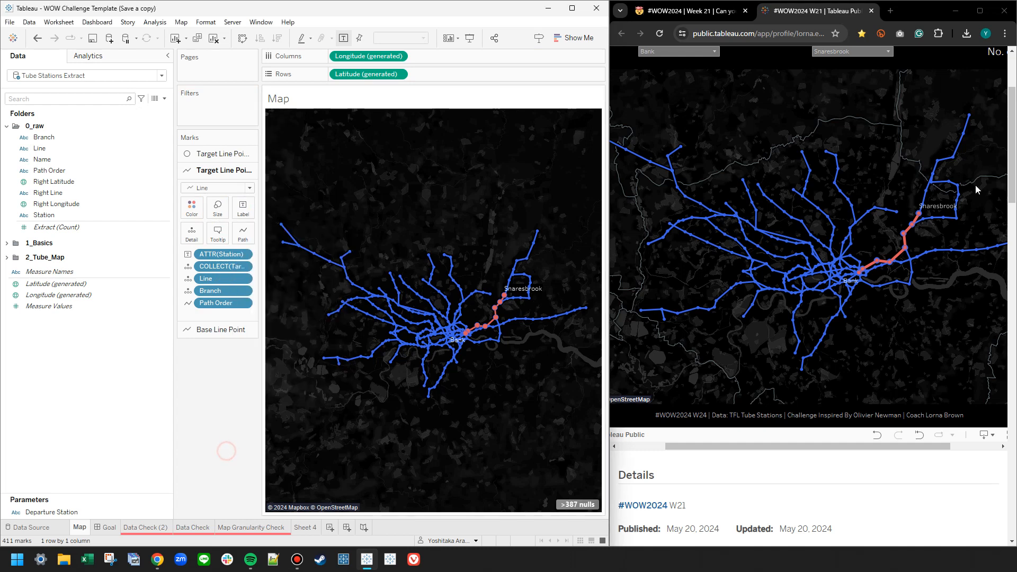
- Check a station's tooltip on the reference map and remove the Branch and Path Order rows from the route circle layer's tooltip
click(920, 216)
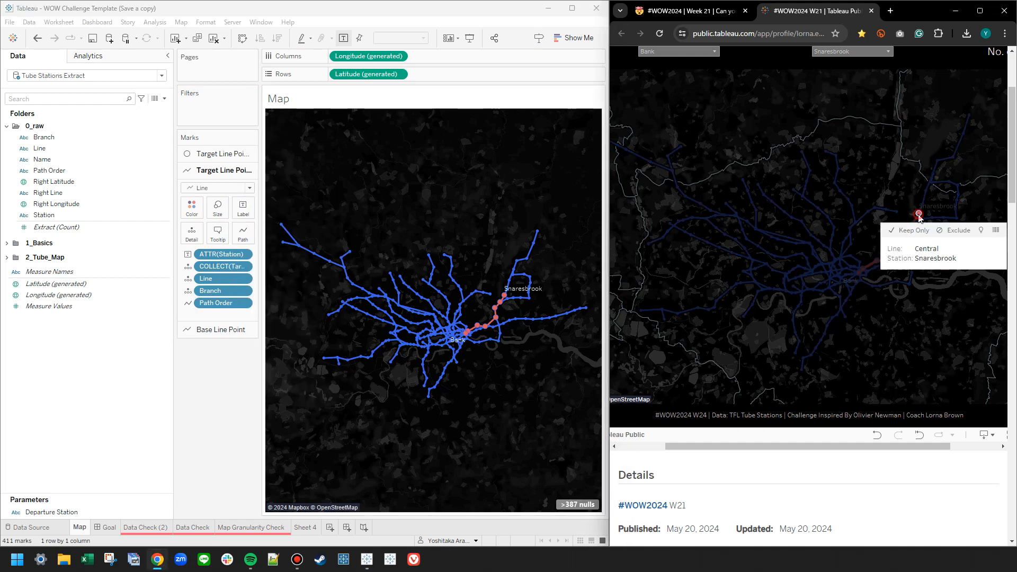
click(761, 293)
click(223, 386)
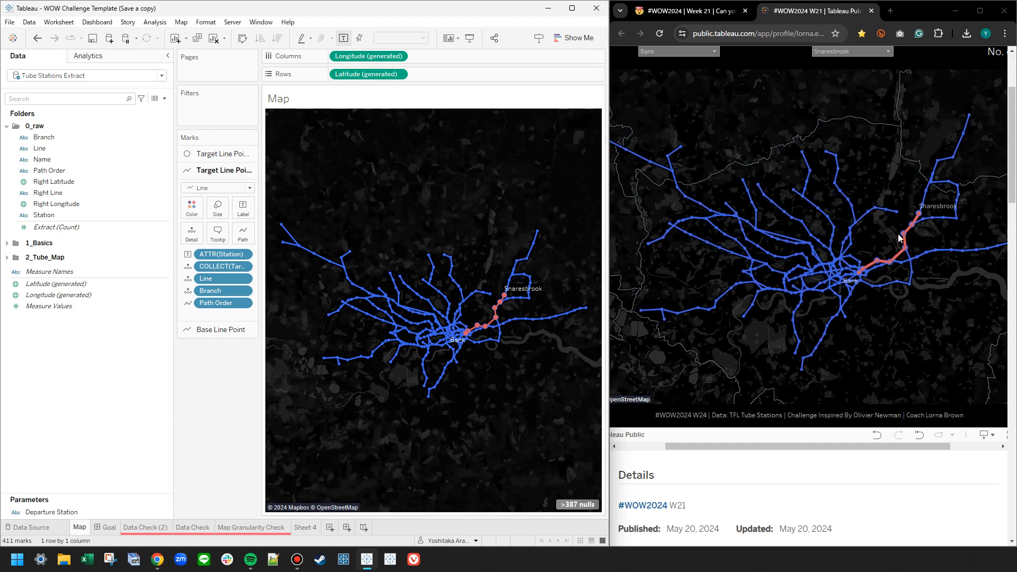
click(226, 155)
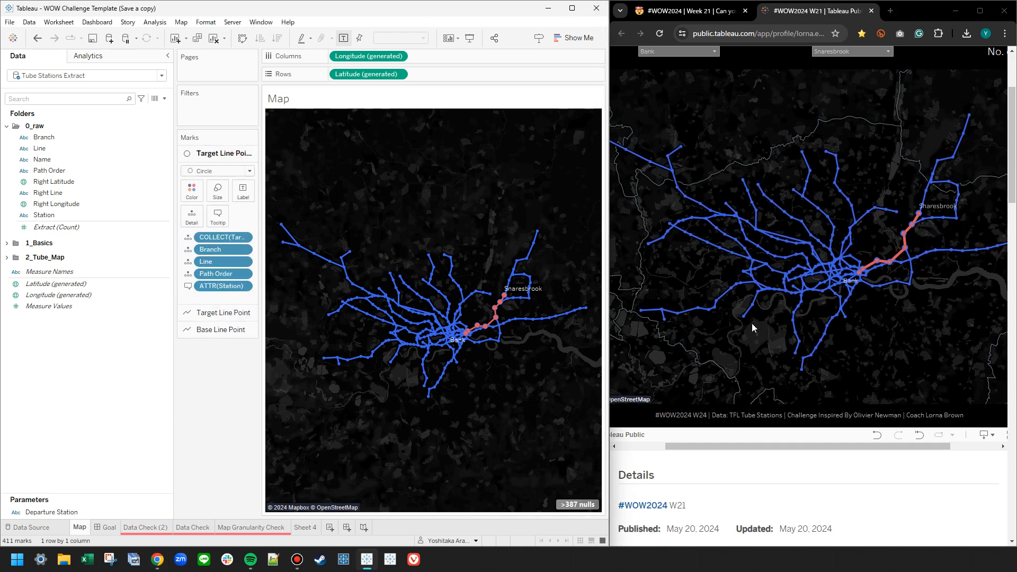
click(217, 216)
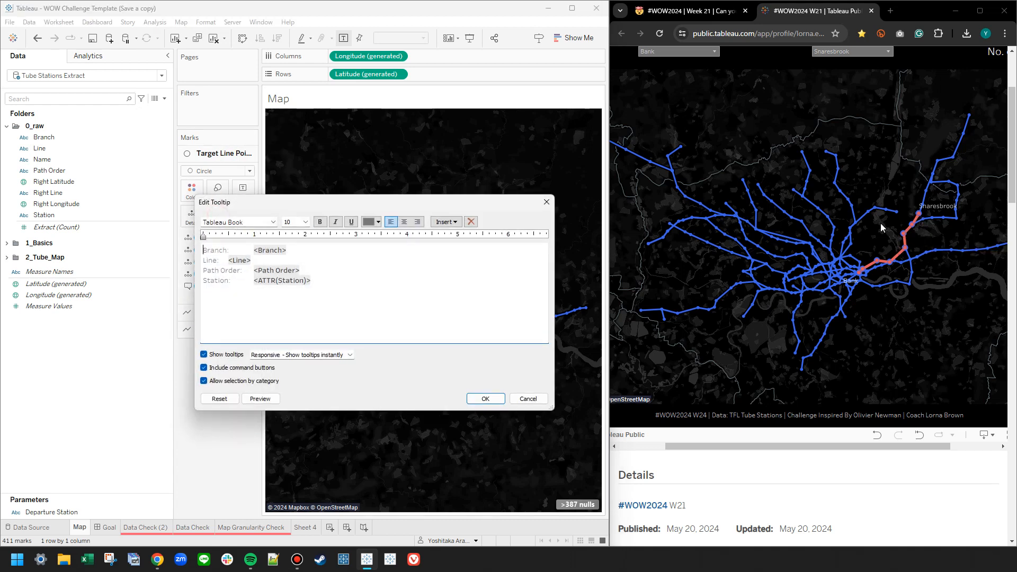
drag(204, 261, 202, 244)
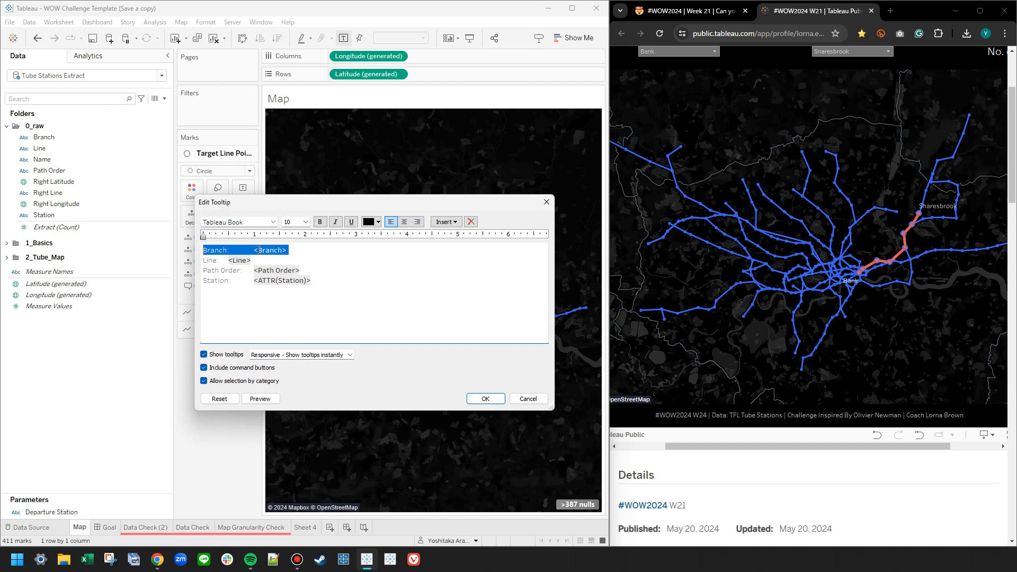
key(Delete)
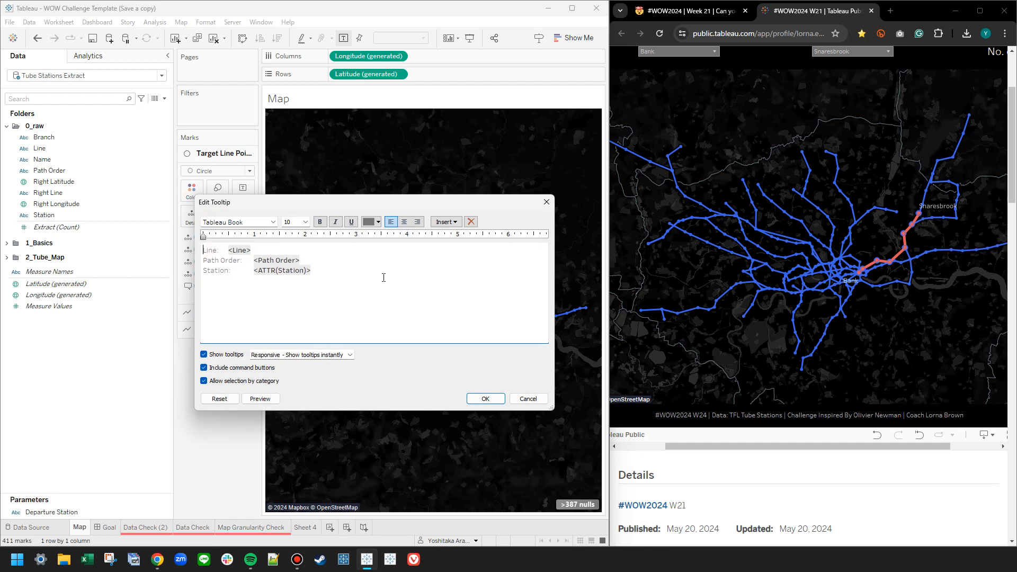
triple_click(313, 262)
key(BackSpace)
key(BackSpace)
- Turn off command buttons and selection by category for the circle layer's tooltip, and copy its full text before applying the changes
click(218, 382)
click(217, 367)
key(ctrl+a)
key(ctrl+c)
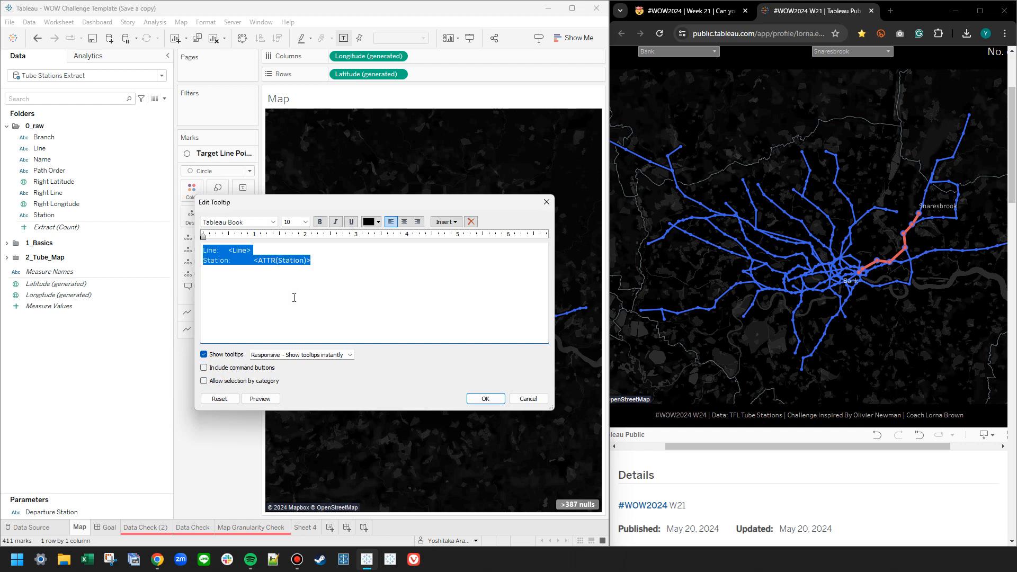
click(486, 399)
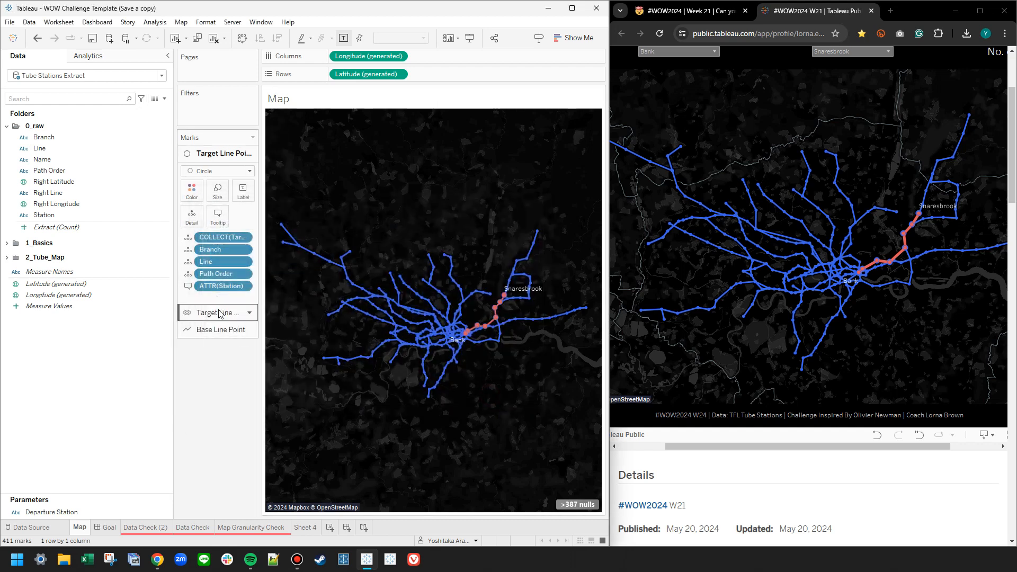
- Open the tooltip text of the Target Line Point circle layer and select all of it to copy
click(221, 214)
key(ctrl+a)
click(486, 399)
click(214, 473)
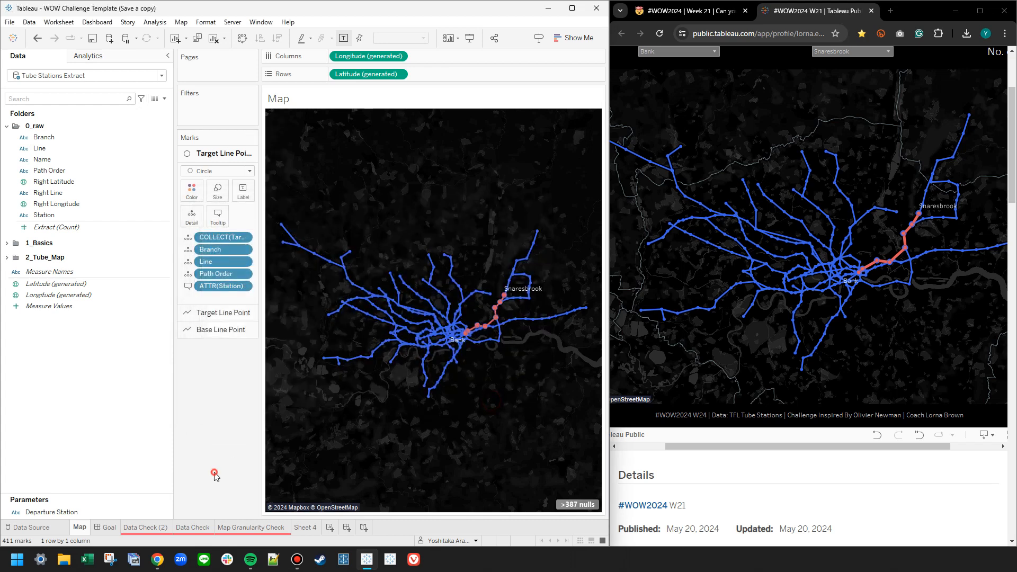
- Replace the tooltip of the Target Line Point line layer with "Station: <ATTR(Station)>"
click(204, 313)
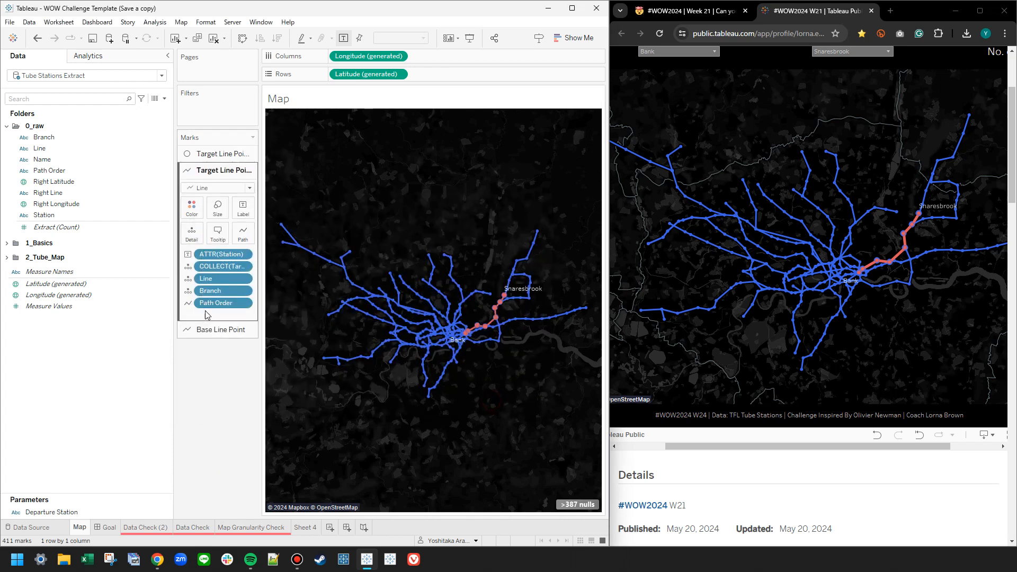
click(217, 234)
key(ctrl+a)
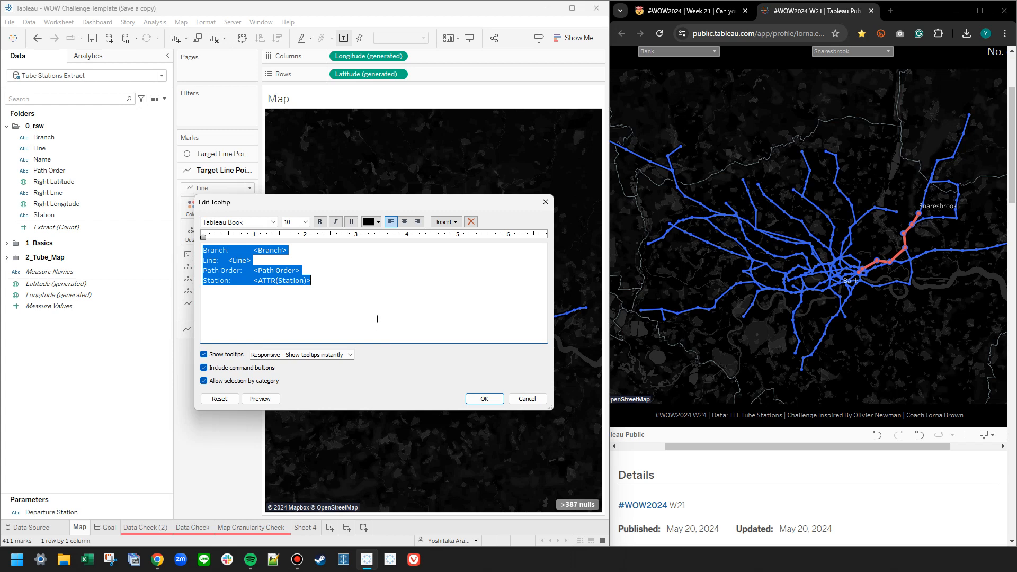
text(Station: <ATTR(Station)>)
click(485, 398)
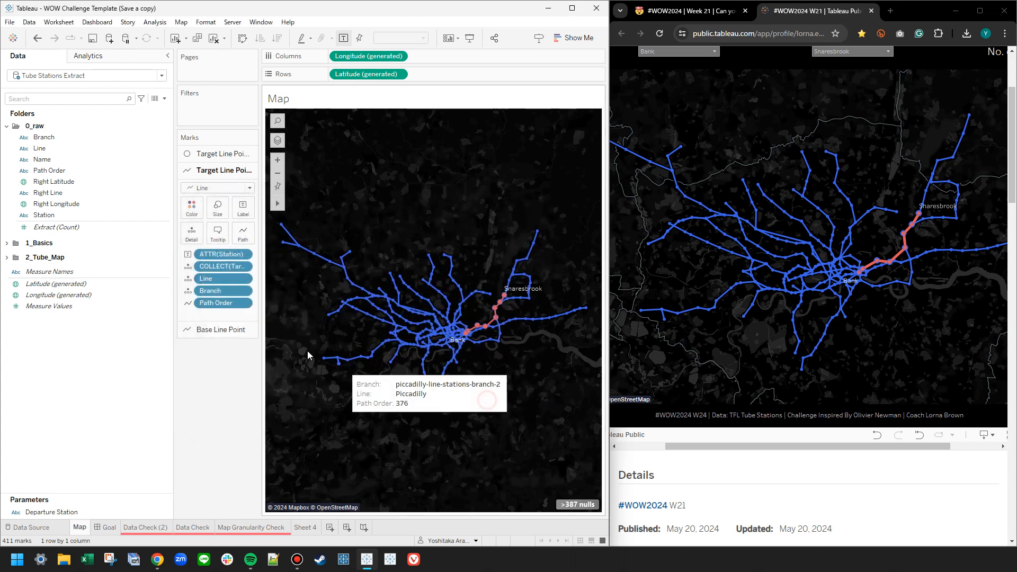
click(207, 329)
click(217, 250)
key(ctrl+a)
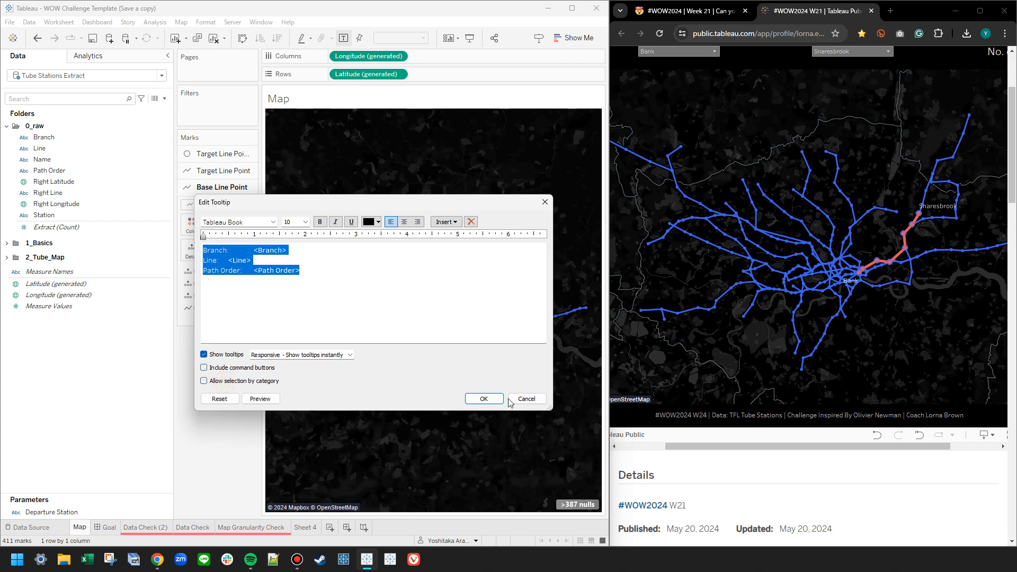
click(528, 400)
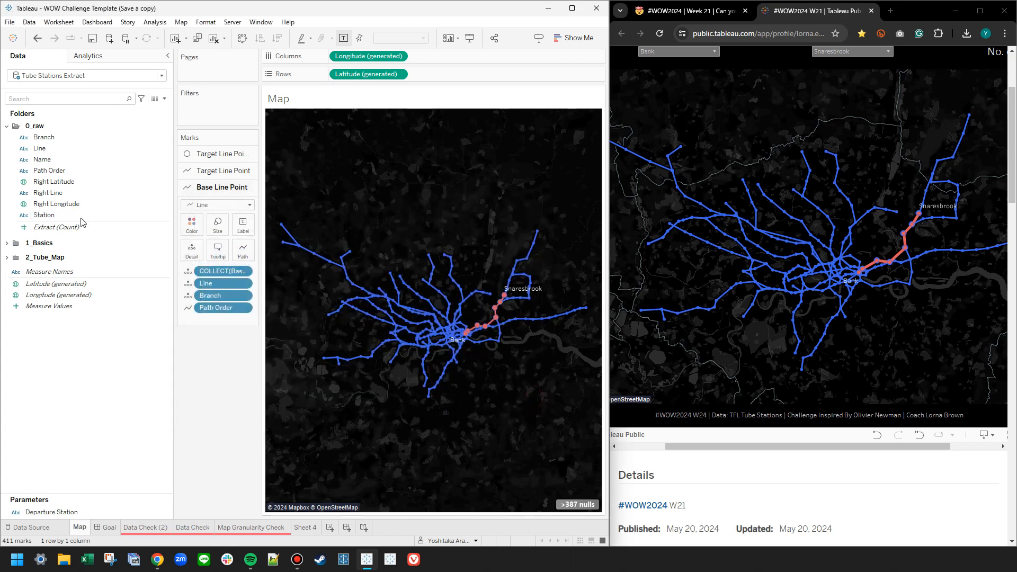
- Add Station to the Base Line Point layer's tooltip, paste the copied tooltip text, and disable command buttons and selection by category
drag(64, 214, 217, 250)
click(218, 250)
key(ctrl+v)
click(227, 366)
click(227, 380)
click(480, 400)
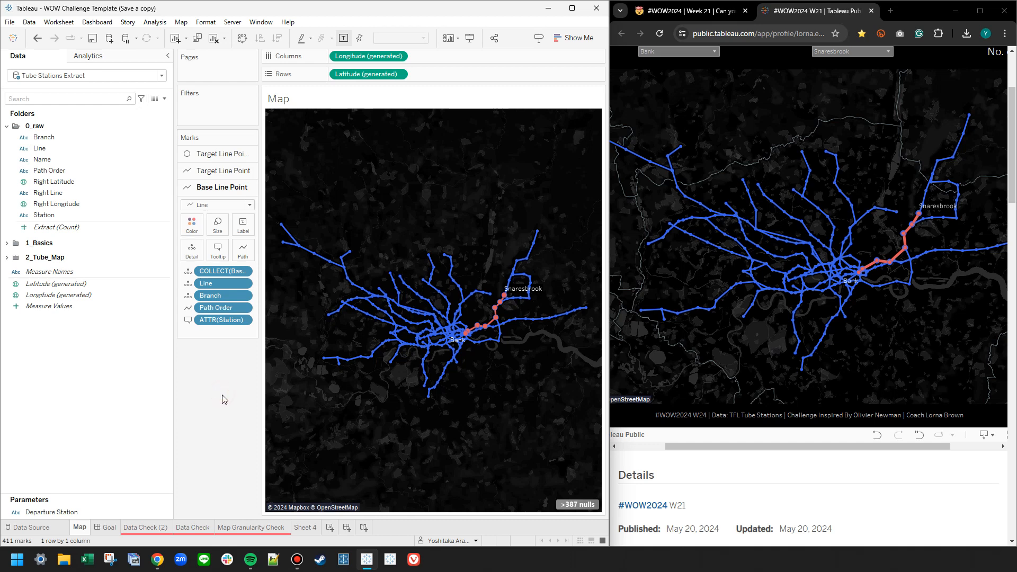
- Hide the null values indicator on the map
click(590, 507)
click(247, 419)
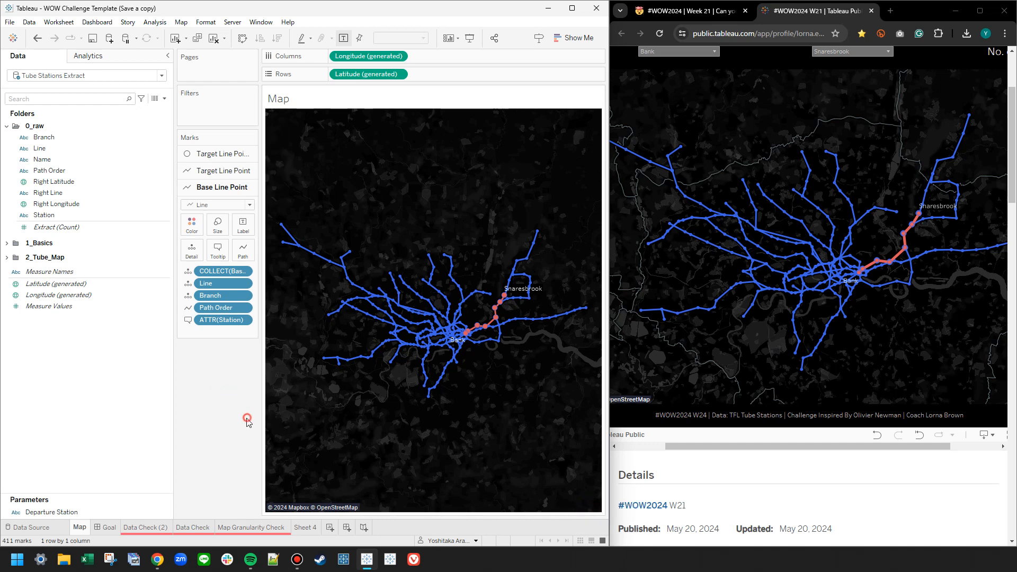
click(215, 397)
- Show the Departure Station parameter control and the Arrival Station Candidates Set control, with the set as a single-value dropdown
right_click(80, 512)
click(125, 321)
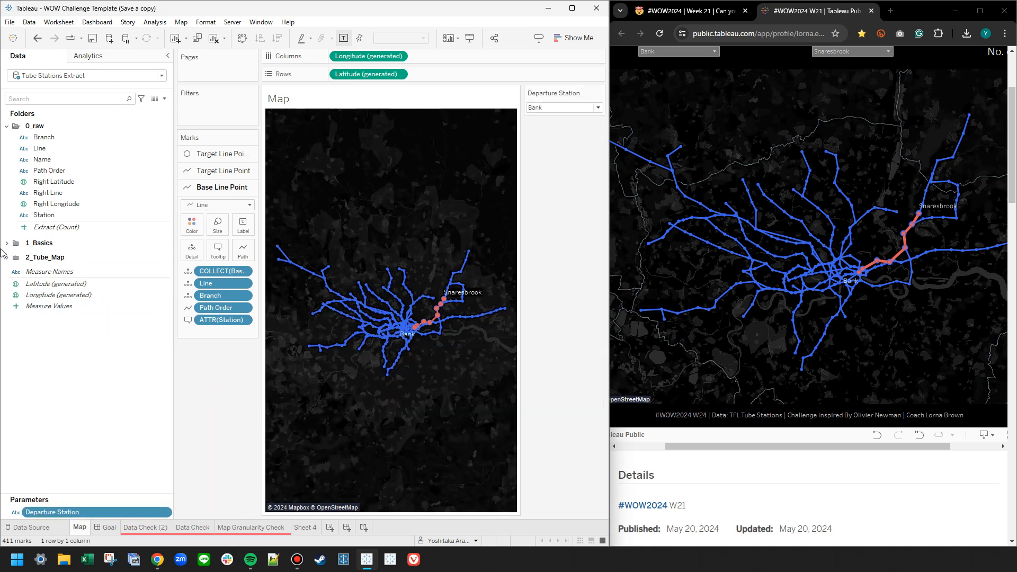
click(6, 243)
click(73, 266)
right_click(67, 265)
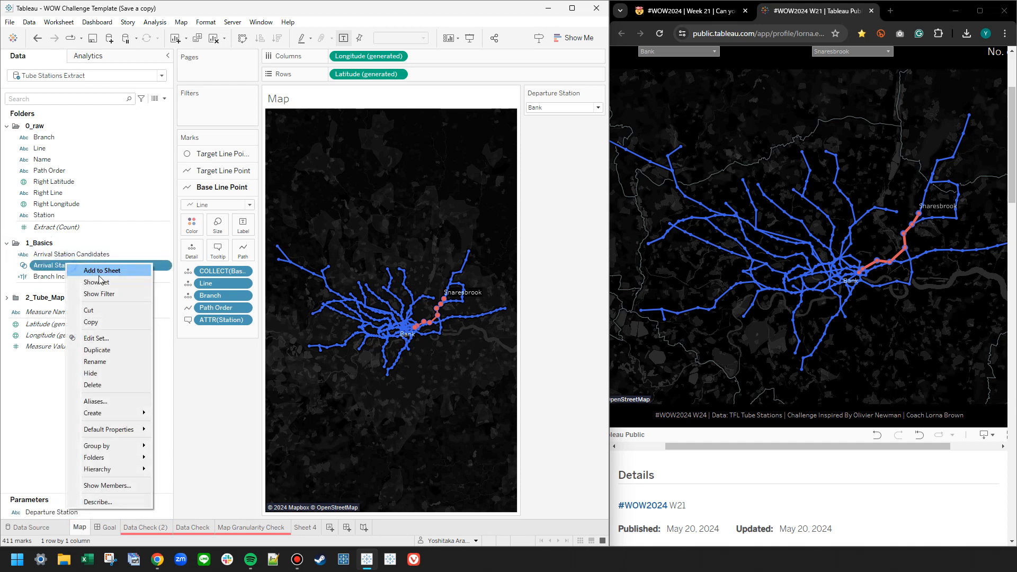
click(102, 281)
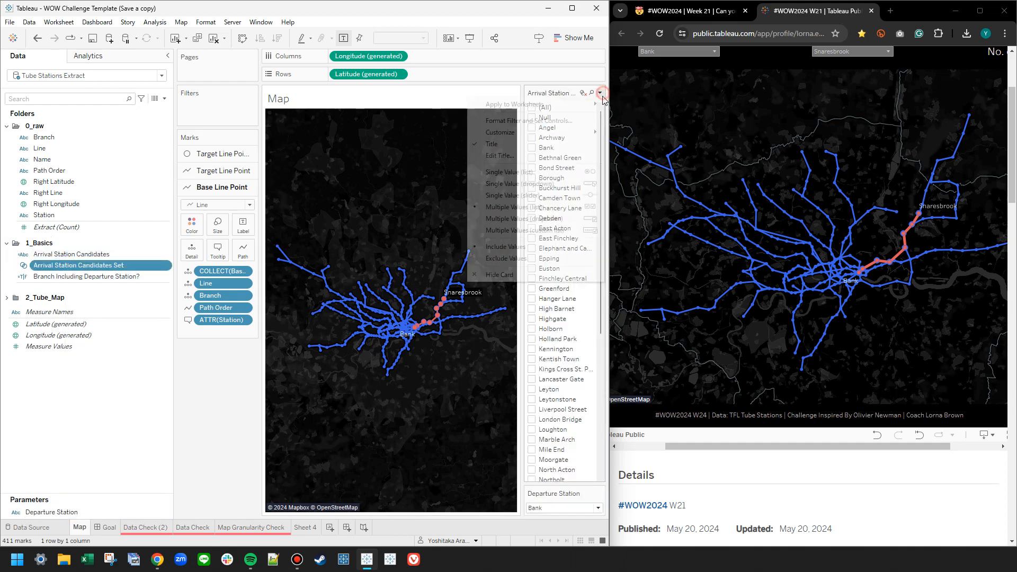
click(599, 93)
click(552, 184)
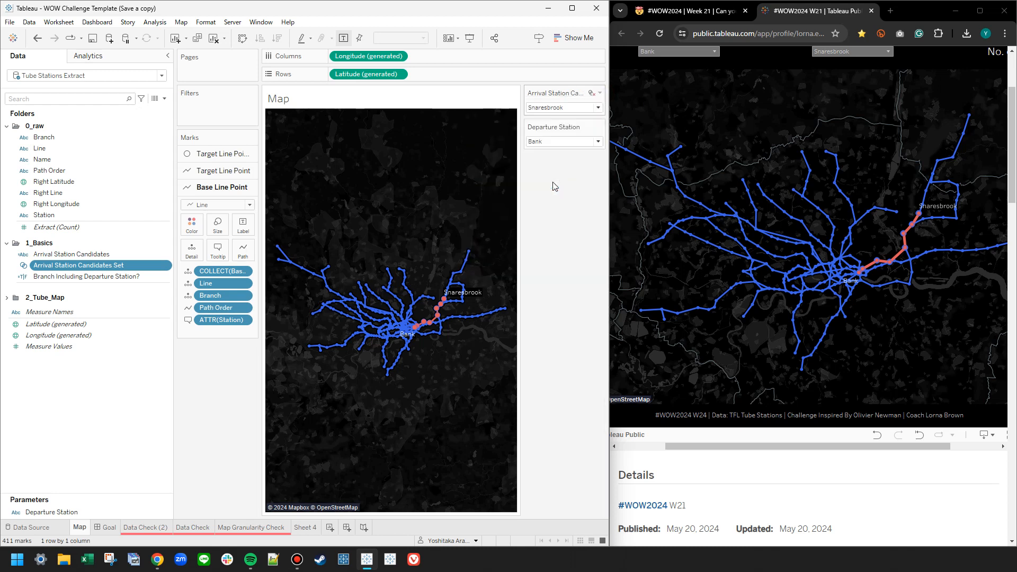
- Collapse the 1_Basics and 0_raw field folders and hide the Data pane to enlarge the map
click(7, 298)
click(6, 297)
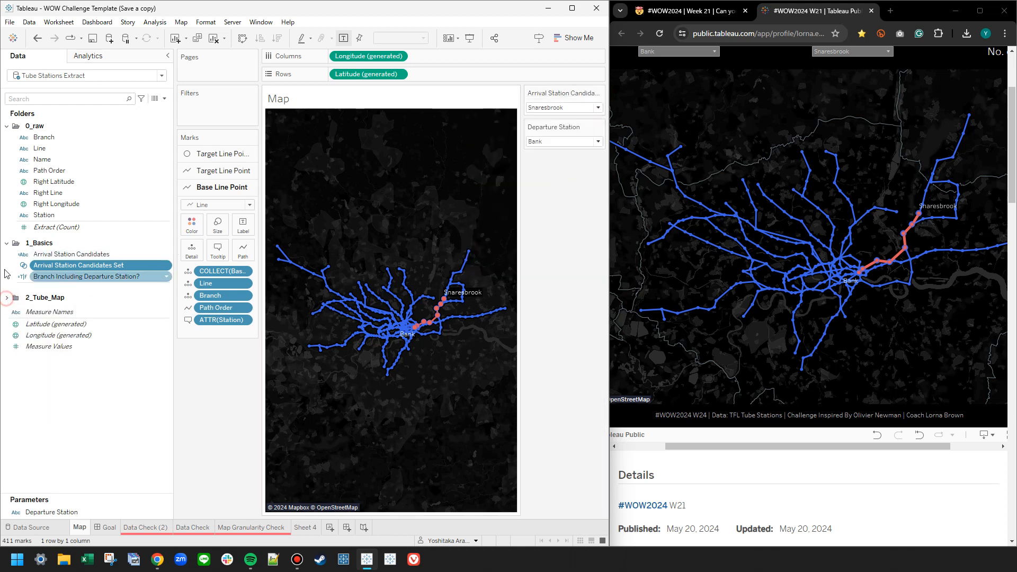
click(6, 242)
click(6, 126)
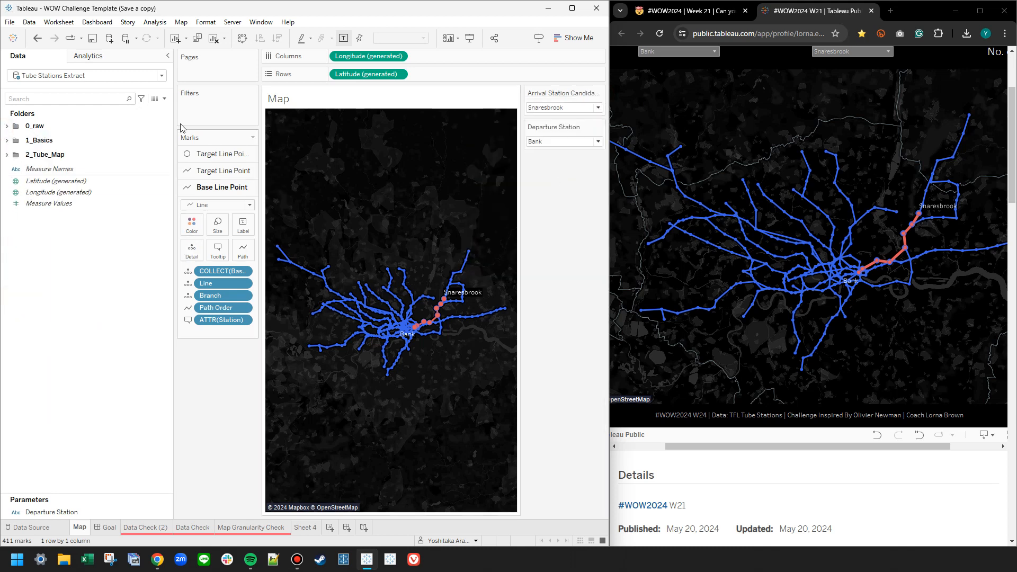
click(168, 55)
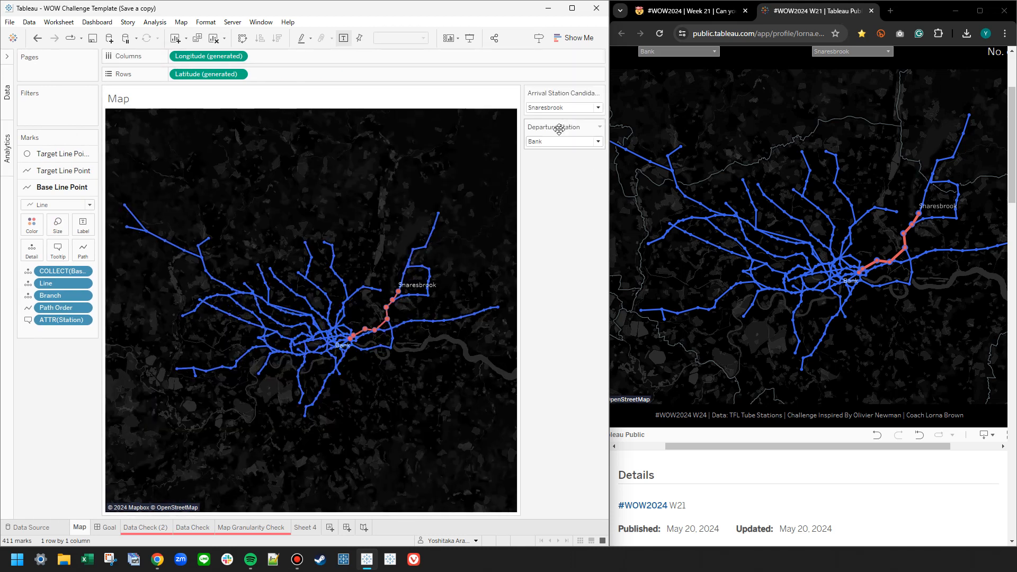
- Place the Departure Station control above the Arrival Station Candidates Set control
scroll(882, 374, up, 3)
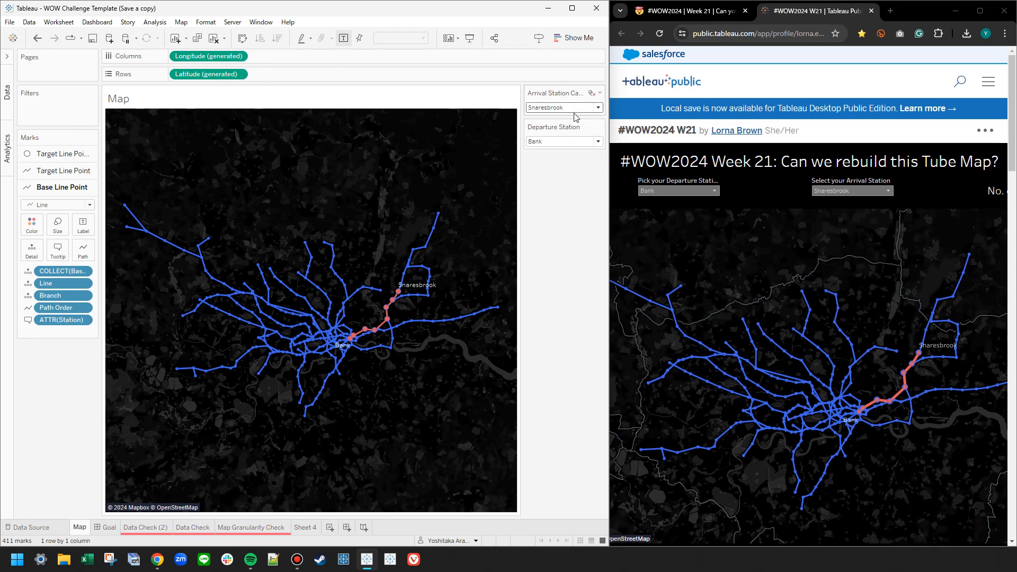
drag(557, 130, 566, 94)
- Switch to the reference dashboard in the browser and set its departure station to Watford
click(684, 190)
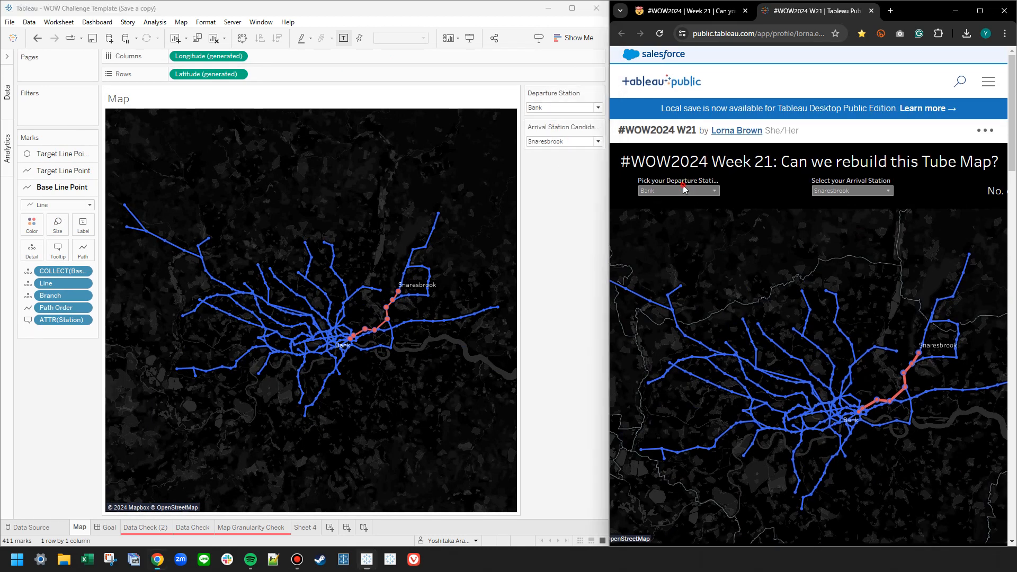
click(685, 192)
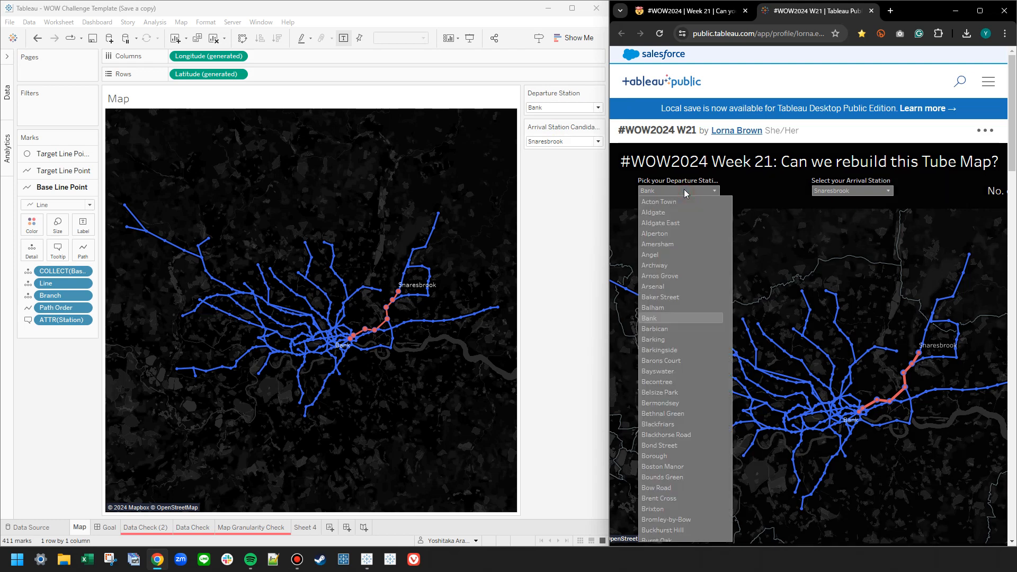
click(775, 257)
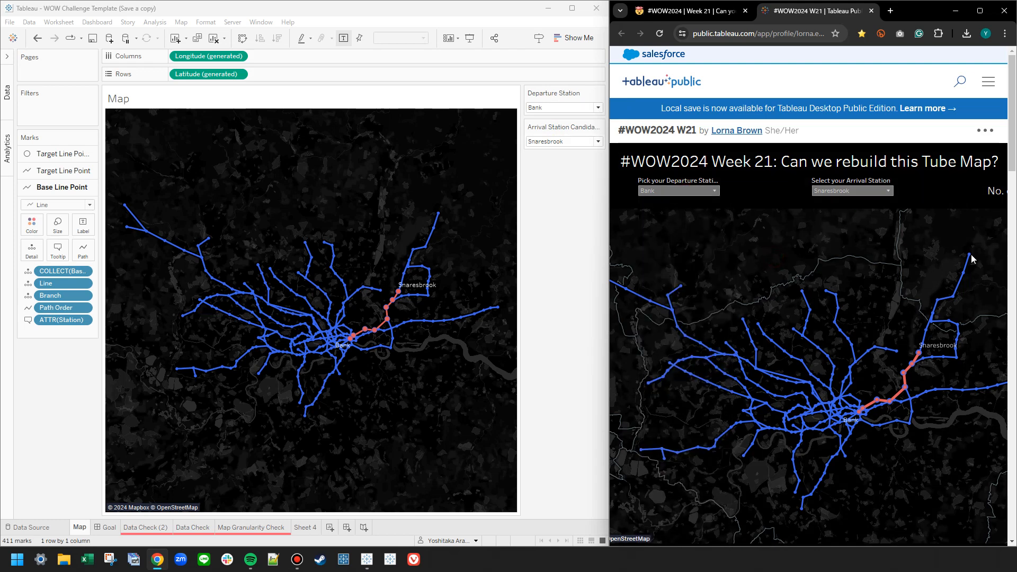
mouse_move(972, 259)
mouse_move(683, 292)
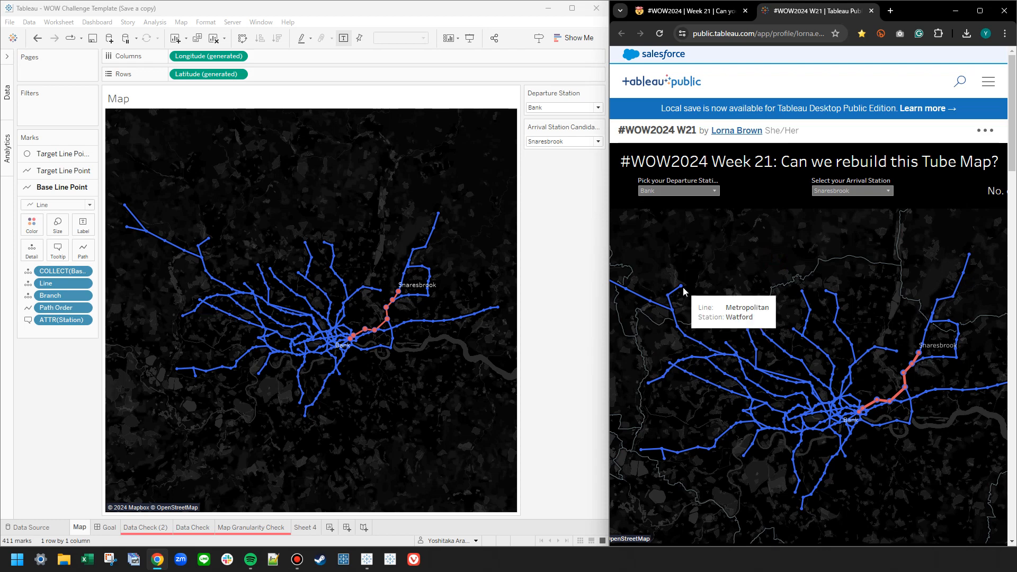
click(679, 191)
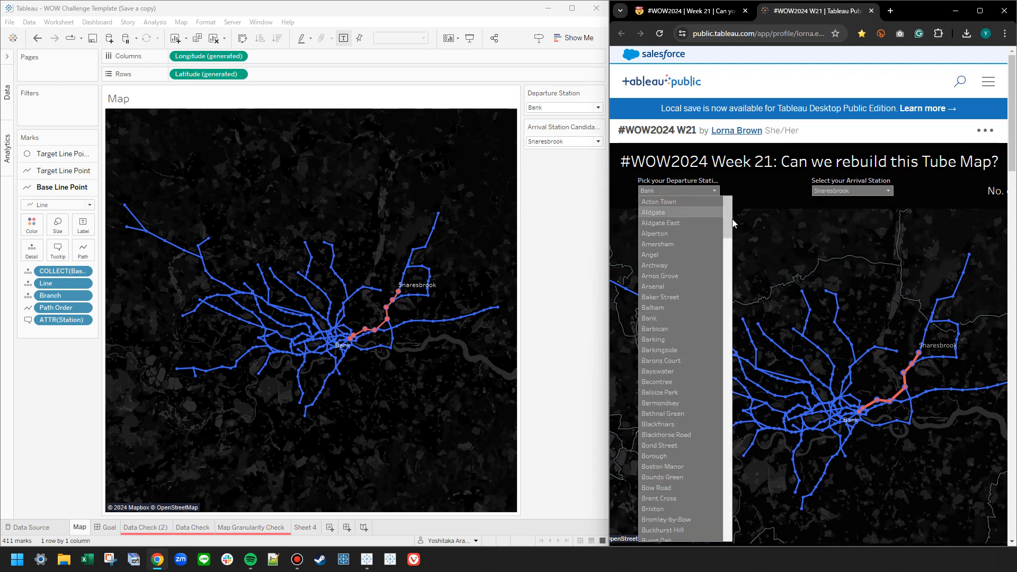
drag(728, 204, 733, 541)
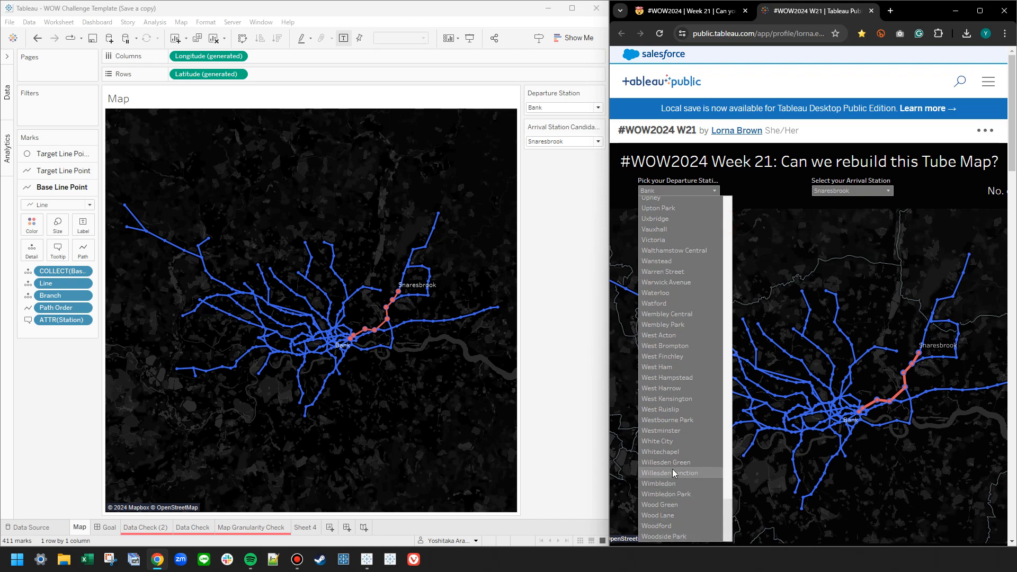
click(657, 303)
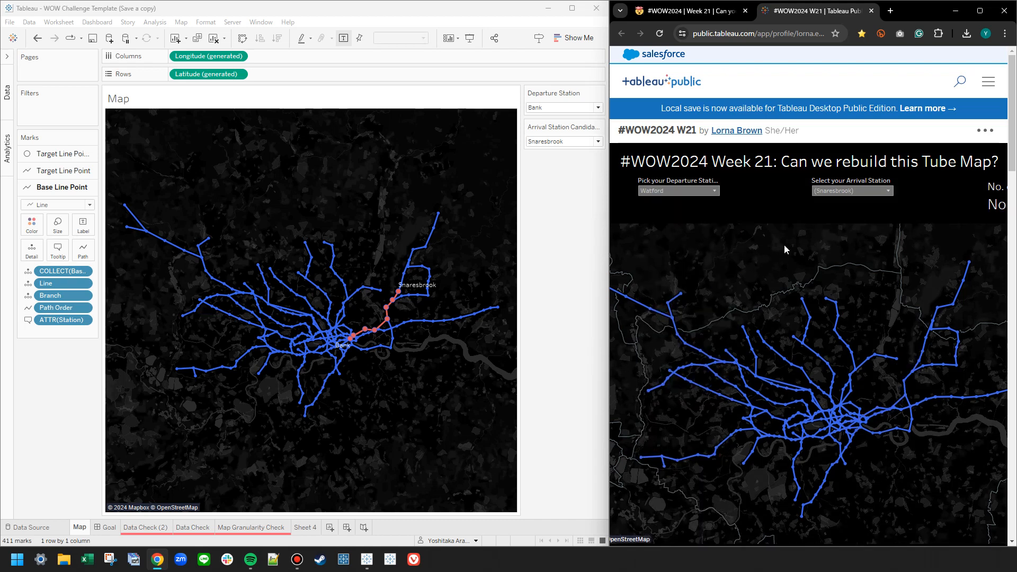
- Try different arrival stations from Watford in the reference dashboard, starting with Croxley and ending on Moor Park
click(836, 194)
click(836, 248)
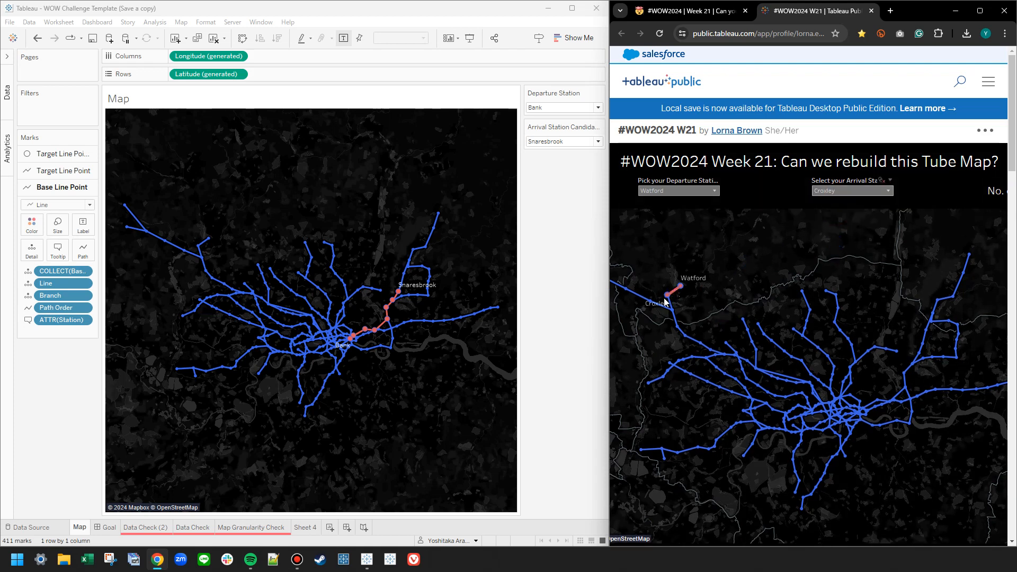
click(853, 194)
click(837, 244)
click(851, 193)
click(841, 232)
- Switch back to Tableau Desktop, reopen the Data pane and add a new worksheet
click(305, 528)
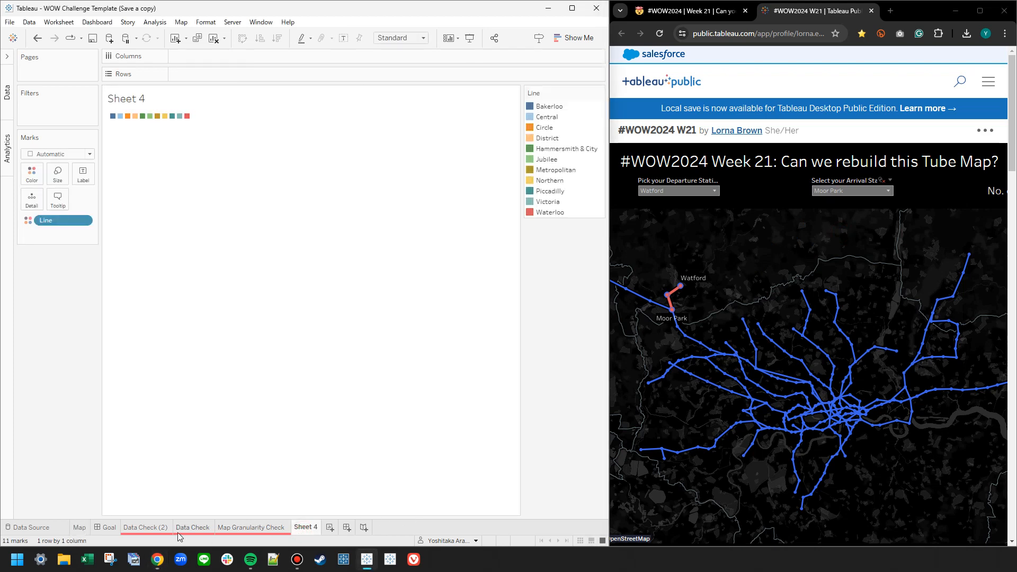
click(151, 528)
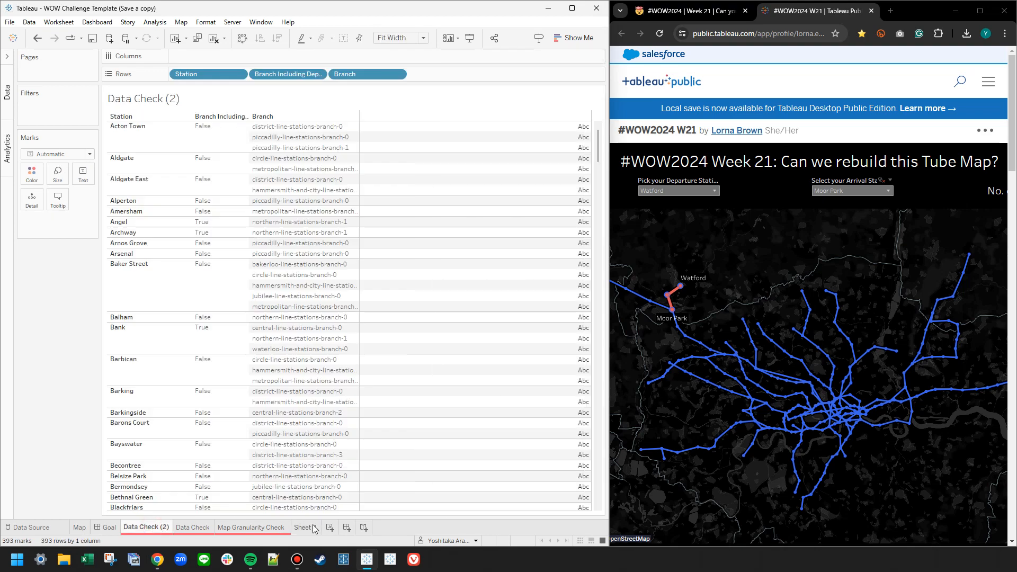
click(305, 528)
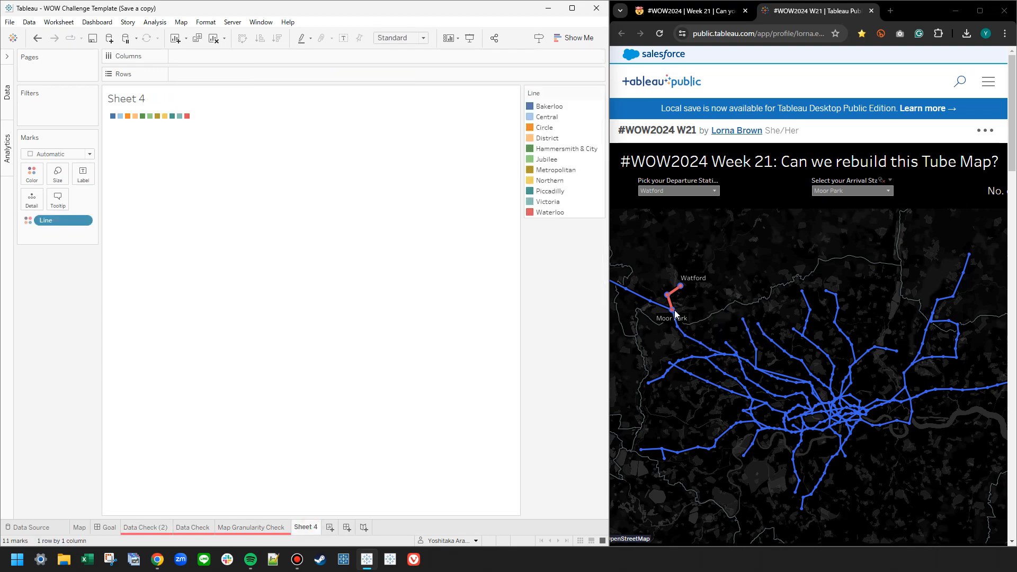
click(7, 57)
click(329, 528)
- Filter the new worksheet by the Target Branch field, keeping only True
click(7, 154)
click(7, 140)
click(6, 127)
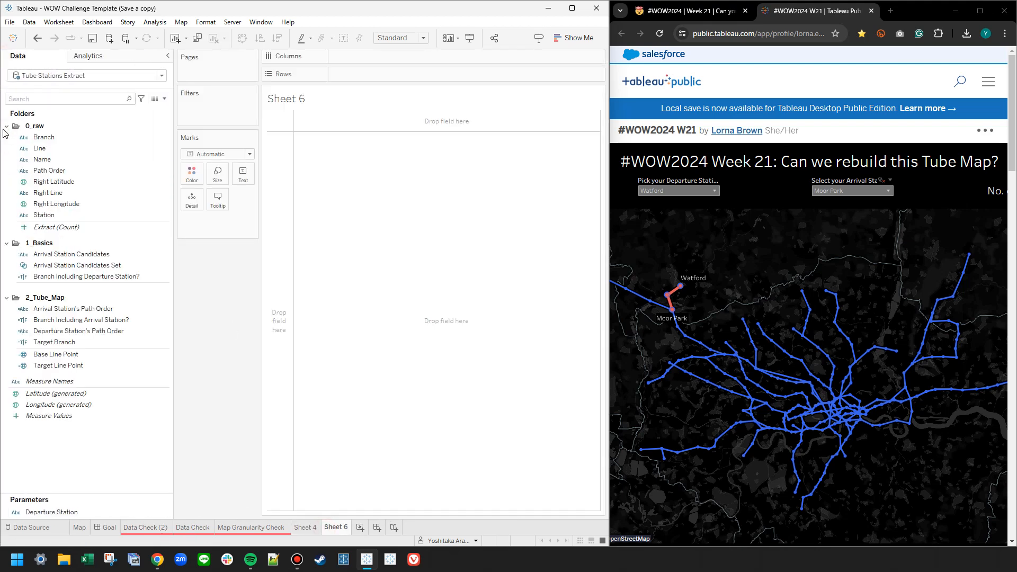
click(6, 127)
click(6, 140)
click(58, 212)
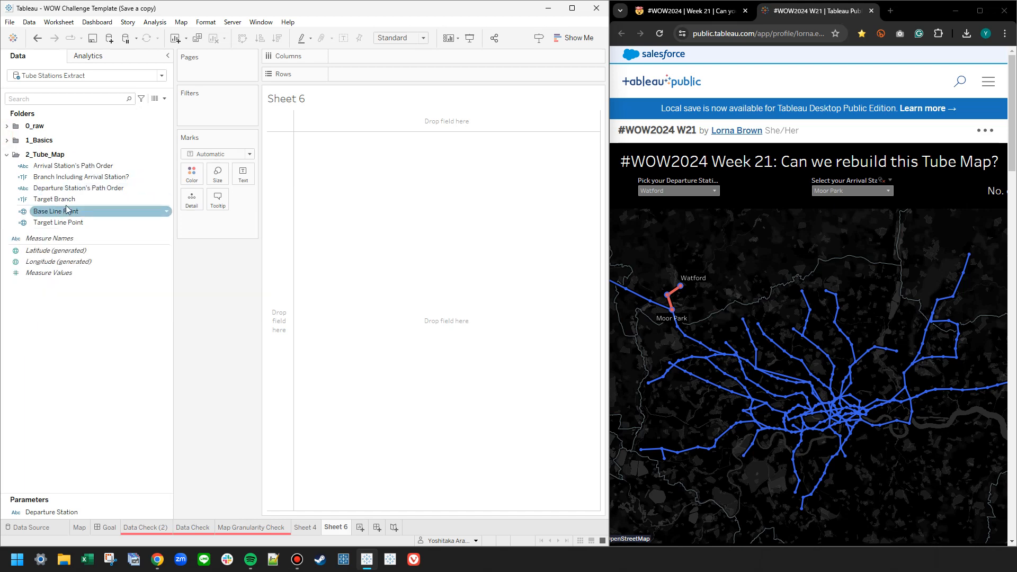
click(65, 200)
drag(65, 204, 218, 113)
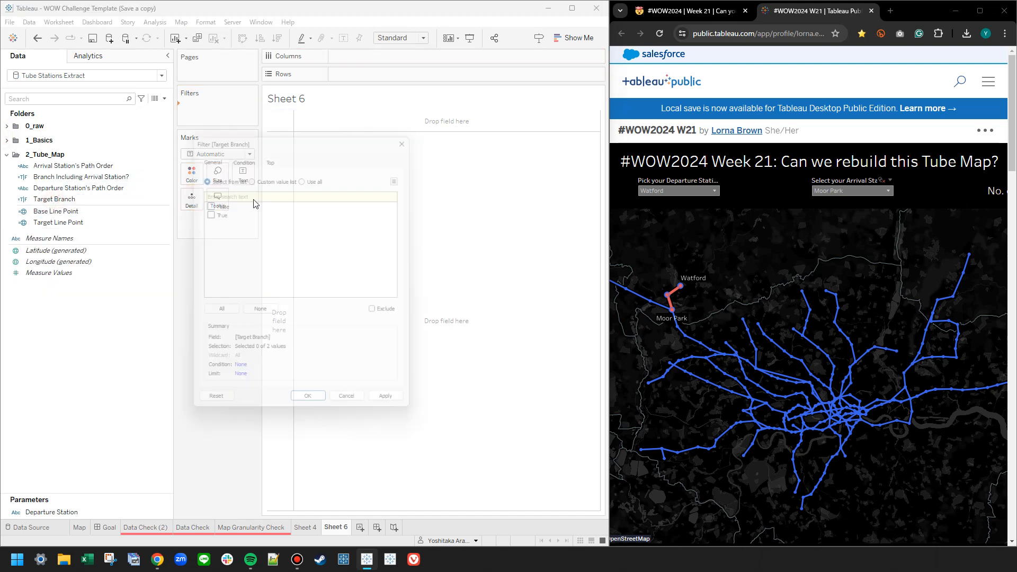
click(205, 211)
click(312, 411)
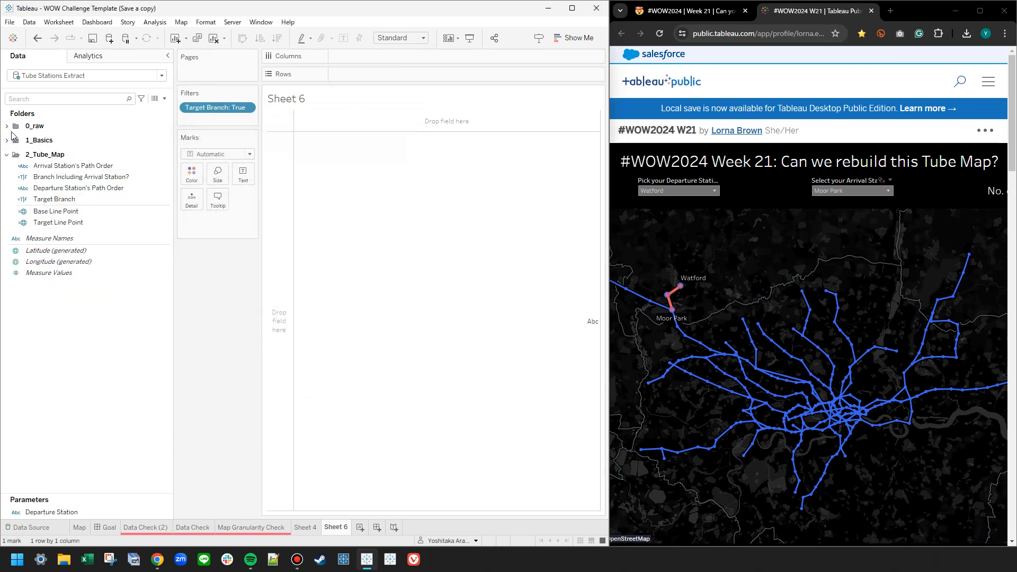
- Build a station list by placing Path Order followed by Station on the worksheet's rows
click(7, 126)
drag(46, 223, 365, 74)
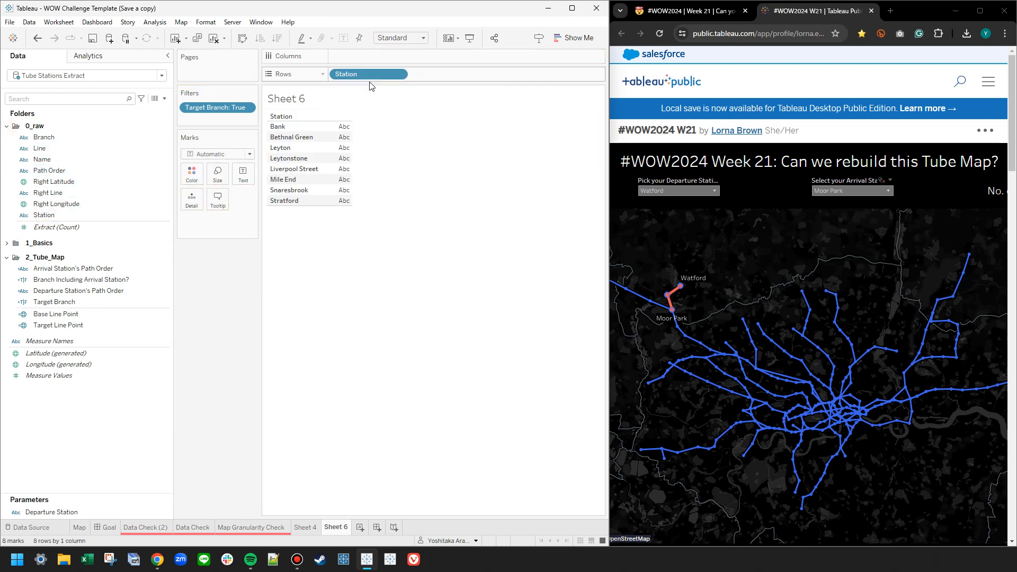
click(53, 208)
drag(49, 170, 447, 74)
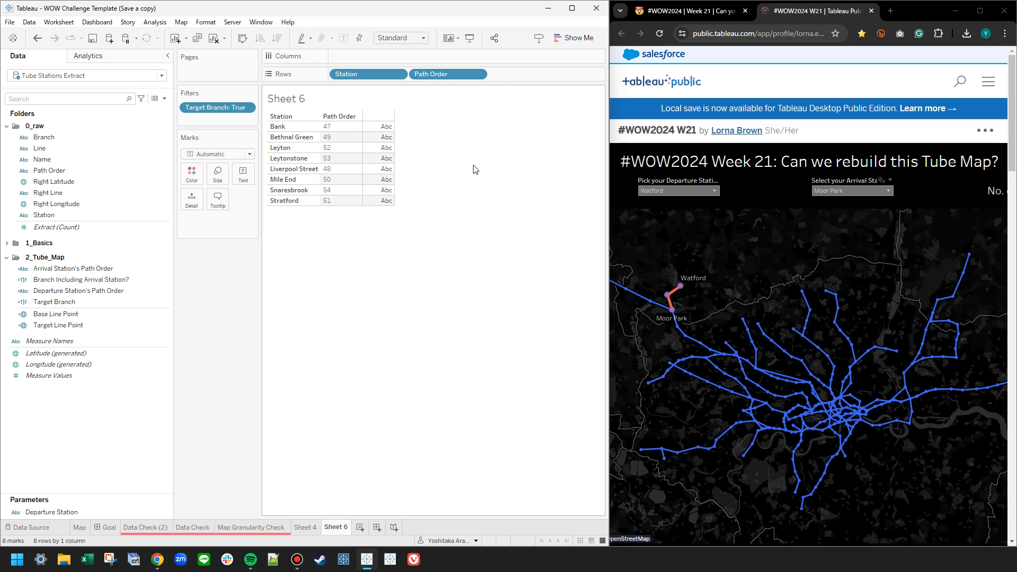
drag(353, 75, 525, 75)
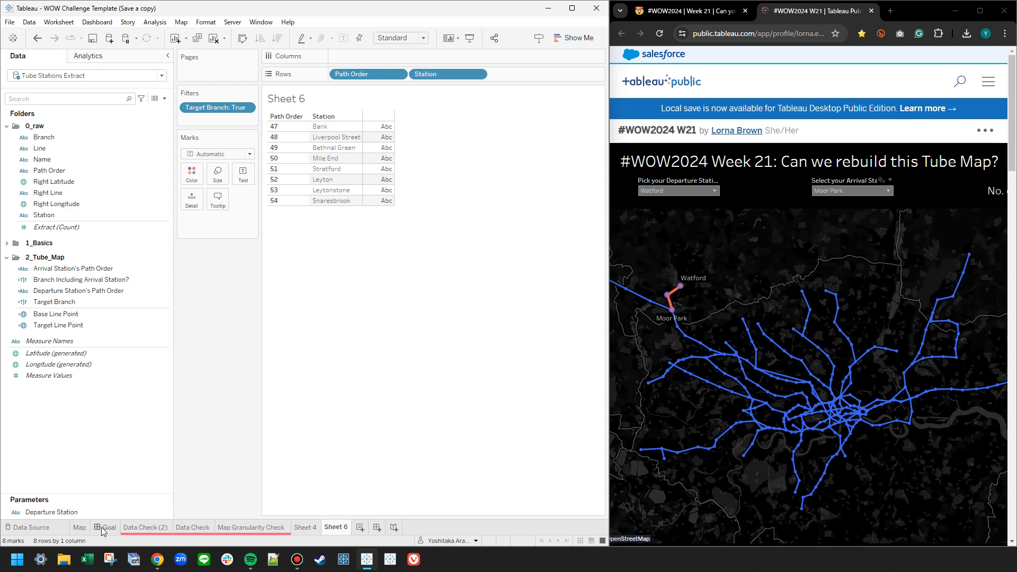
- Check the Map sheet against the station list, then start a new calculated field in the Tube Stations Extract data source
click(80, 529)
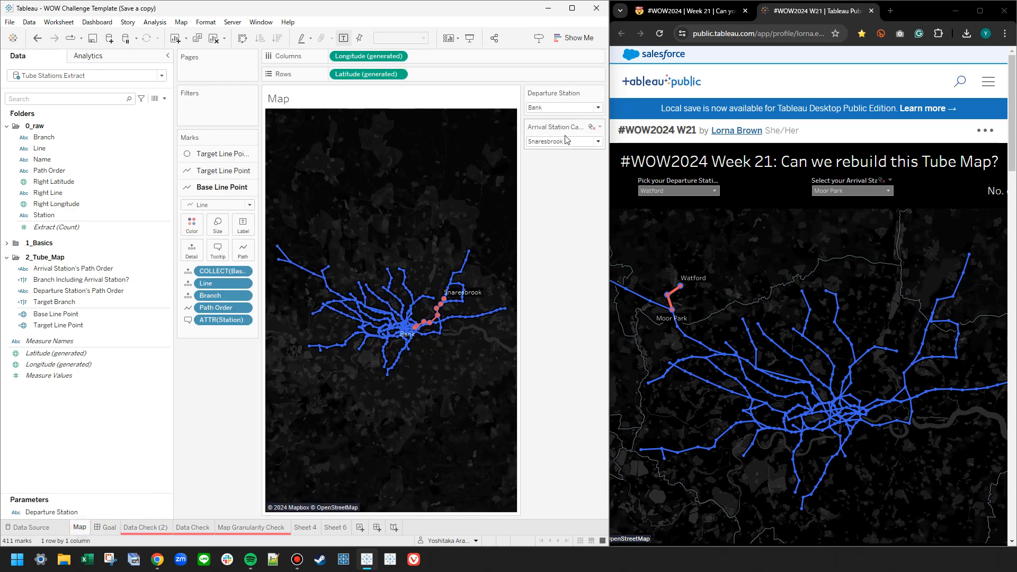
click(334, 532)
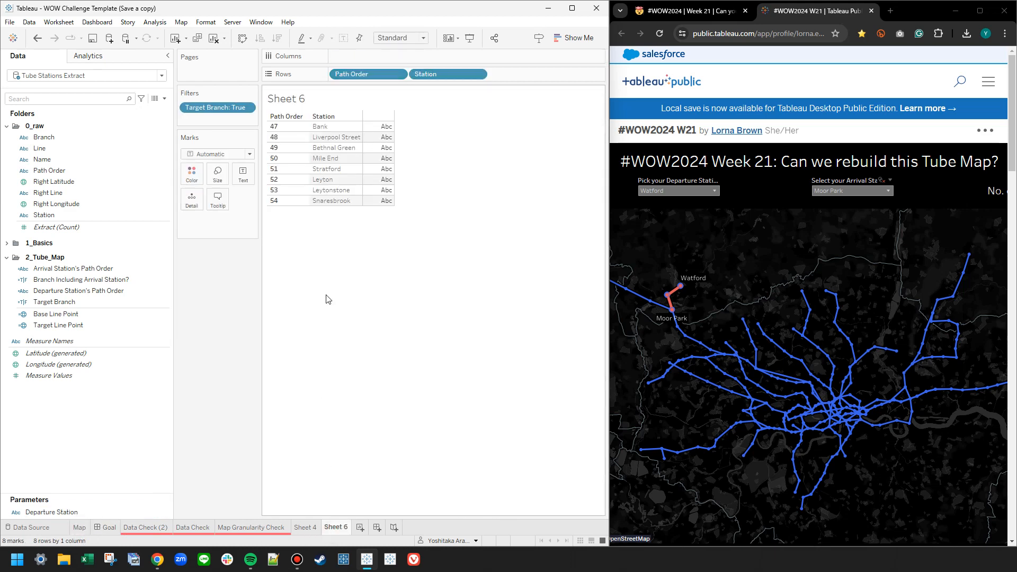
click(6, 125)
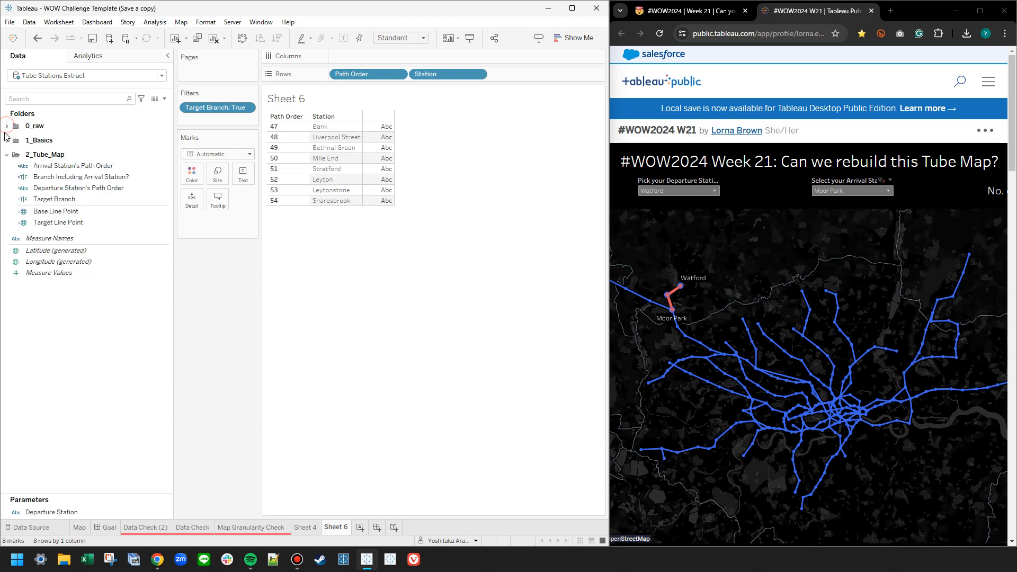
click(79, 308)
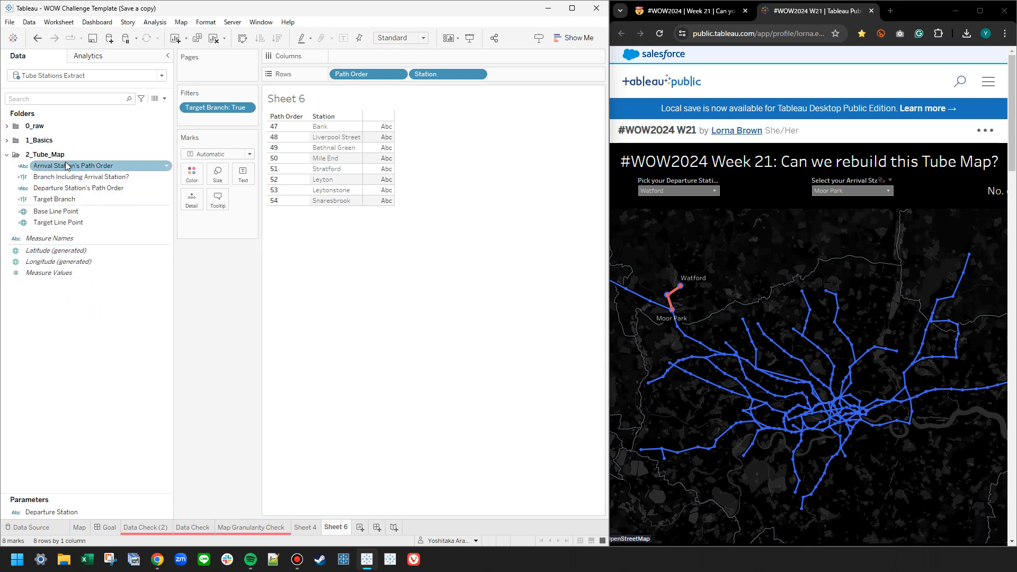
right_click(88, 297)
click(105, 301)
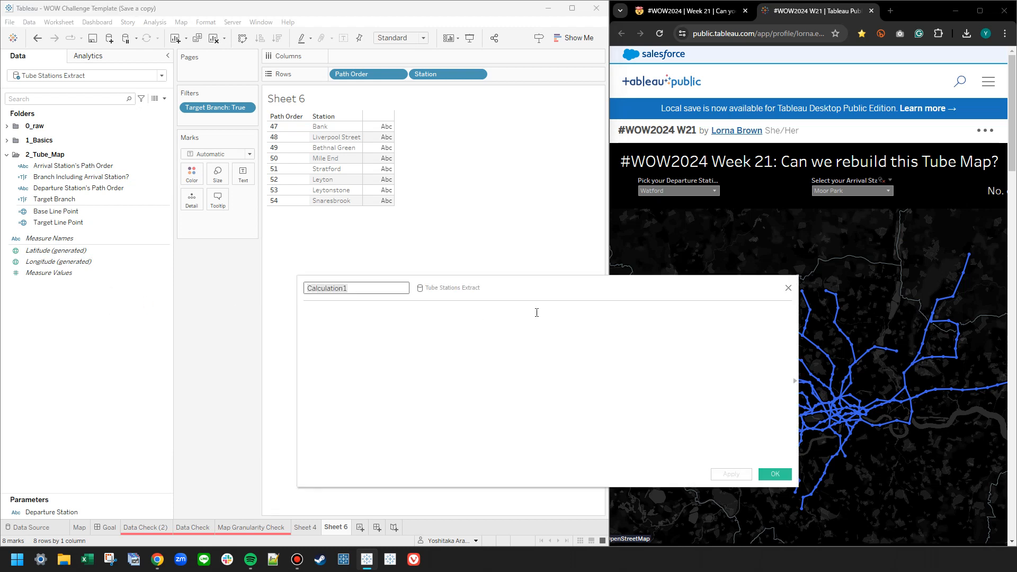
drag(647, 298, 480, 311)
- Name the calculated field "Stops between Departure and Arrival", consulting the stop counter in the reference dashboard
text(No)
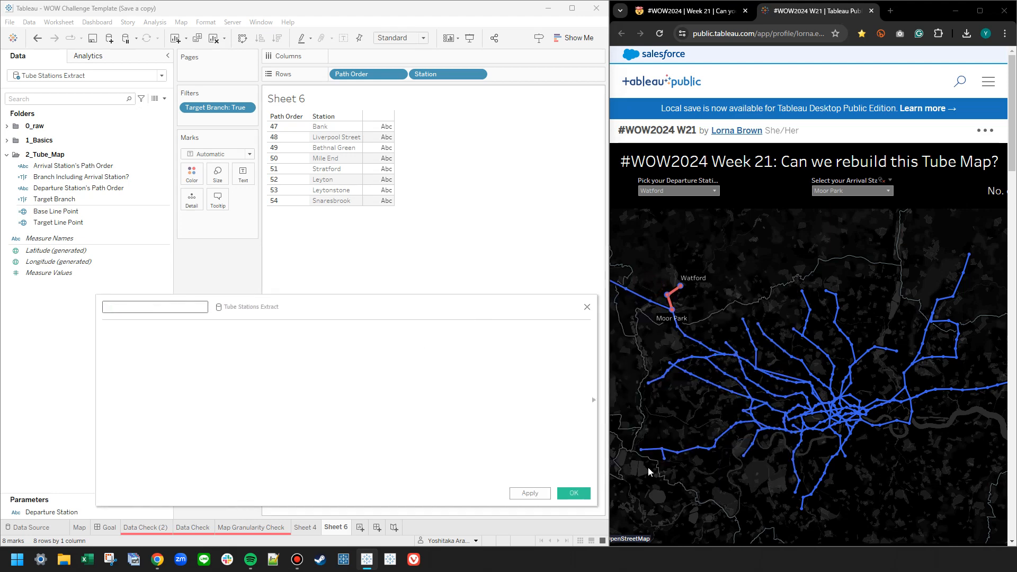
scroll(778, 431, down, 1)
drag(721, 520, 829, 519)
click(839, 485)
click(198, 367)
click(156, 304)
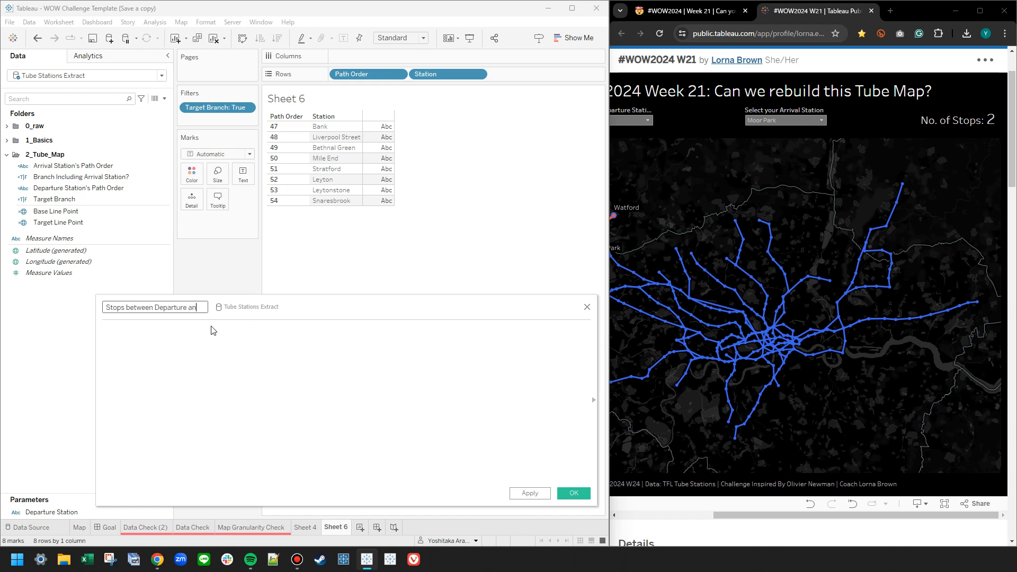
text(Arrival)
click(211, 345)
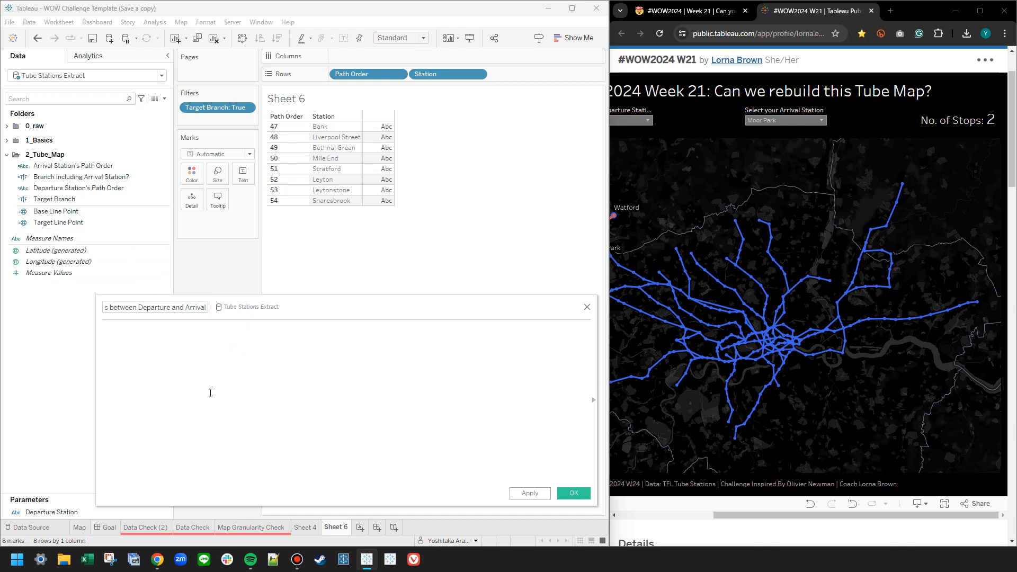
- Enter the formula ABS([Departure Station's Path Order] - [Arrival Station's Path Order]) for the calculated field
text(abs)
key(Return)
drag(78, 188, 228, 373)
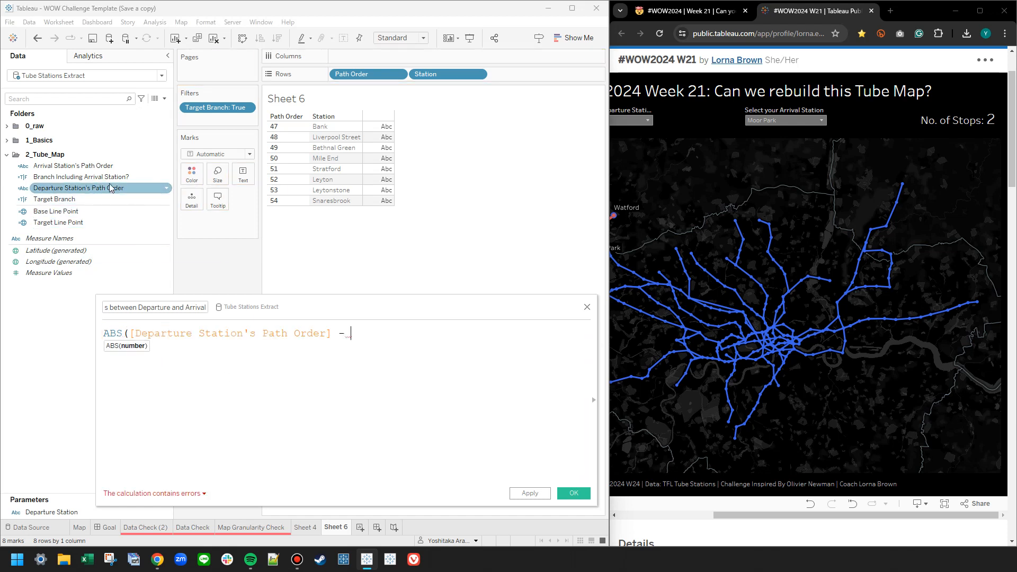
drag(74, 165, 332, 399)
text())
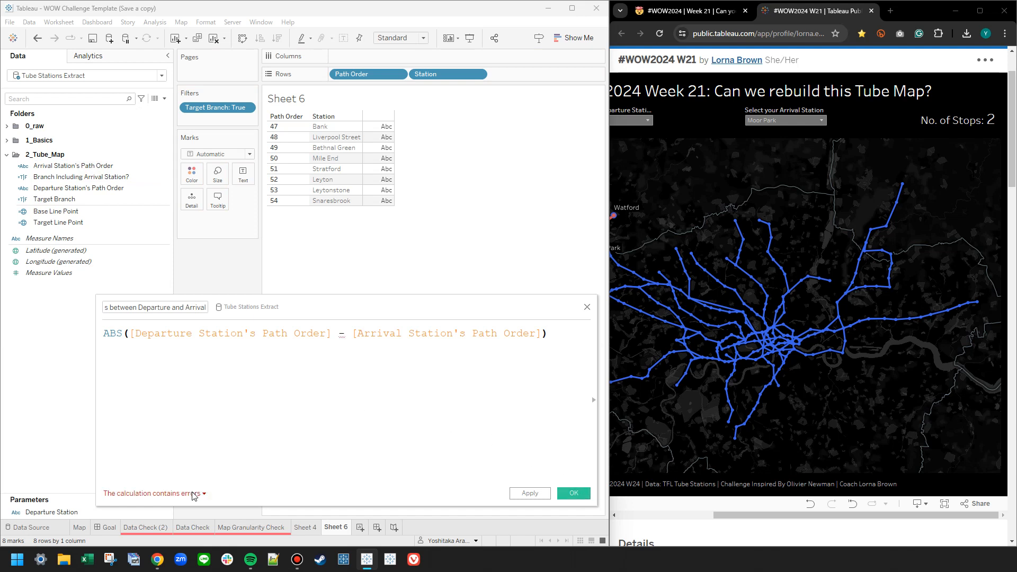
- Add a new worksheet with Path Order on its rows and look through the field's values to the end
click(7, 128)
click(26, 172)
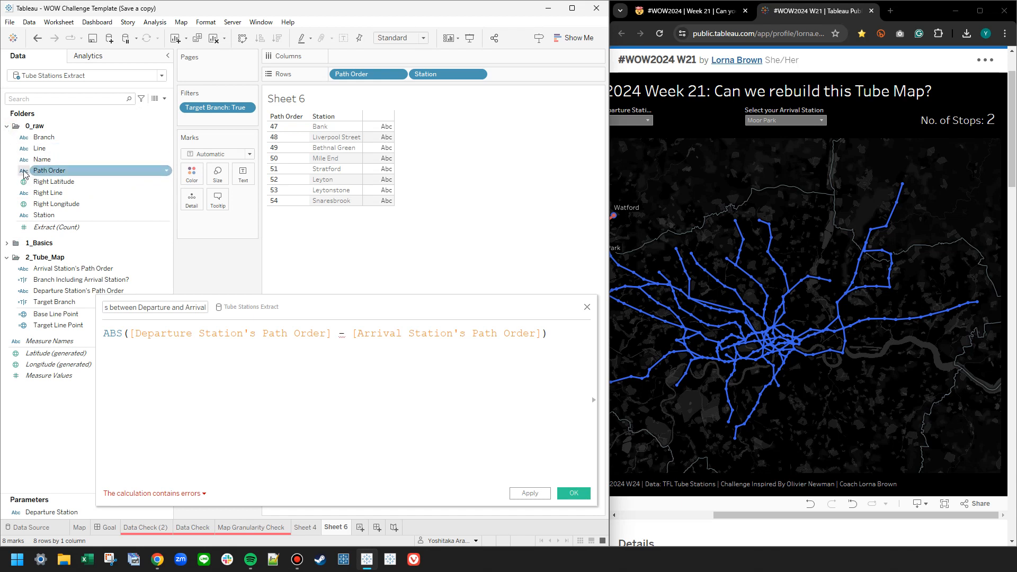
click(360, 527)
drag(48, 170, 366, 77)
scroll(358, 188, down, 15)
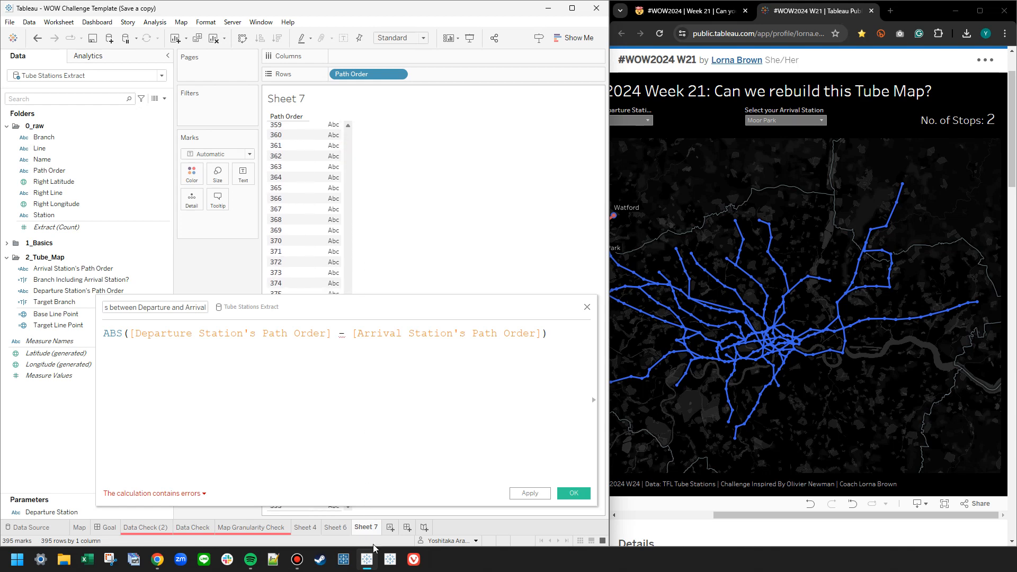
- Change the Path Order field's data type from string to number and save the stops calculation
drag(363, 310, 279, 248)
click(21, 171)
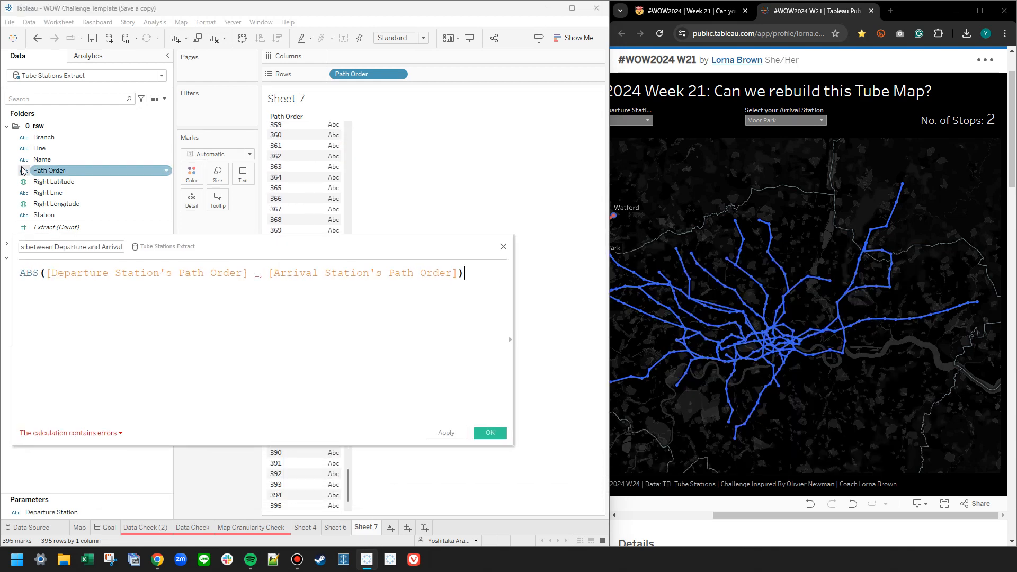
click(58, 196)
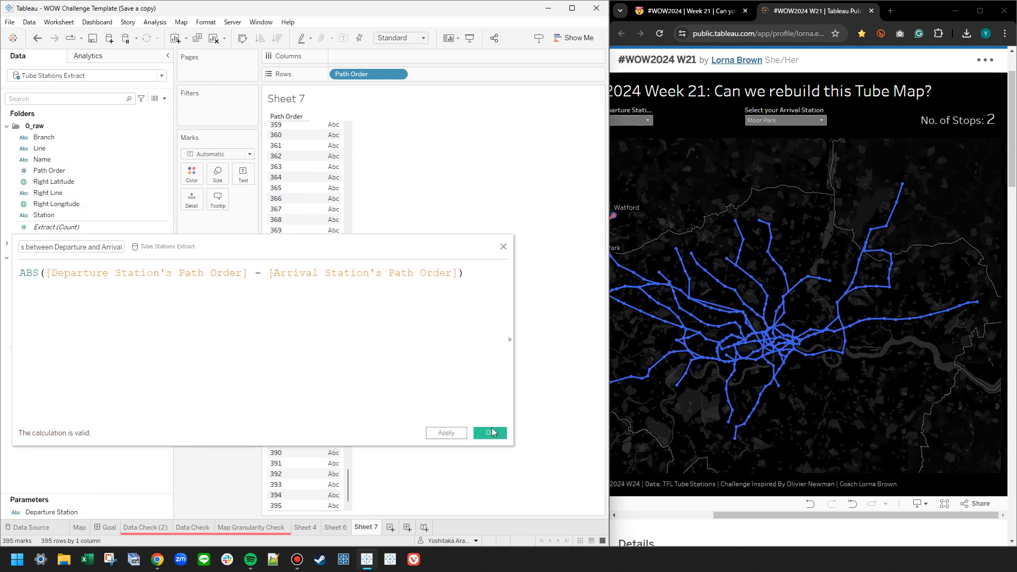
click(494, 434)
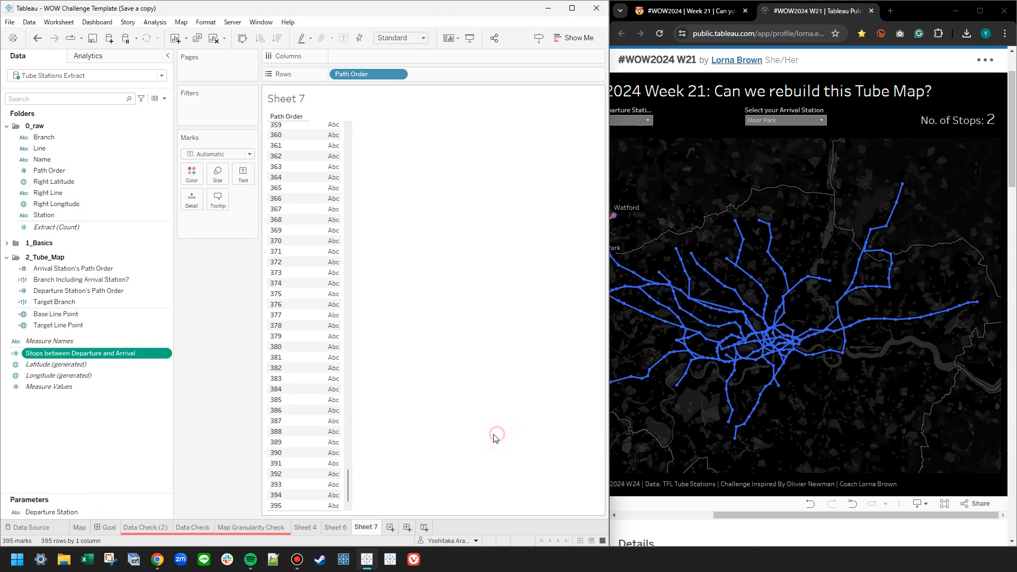
- On the Map sheet, add Stops between Departure and Arrival to the tooltip of the Target Line Point circle layer
click(79, 528)
click(215, 154)
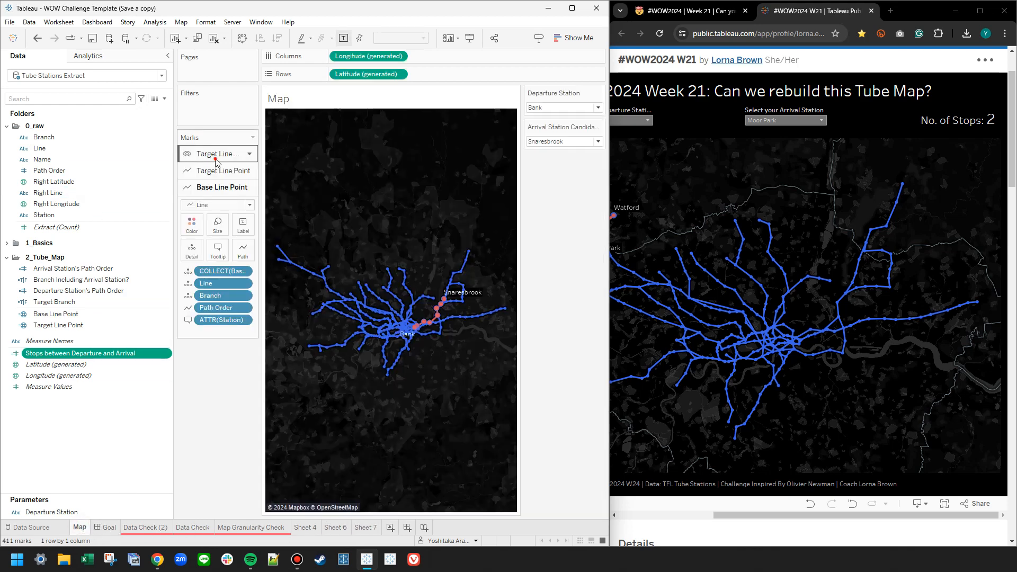
click(217, 171)
drag(78, 356, 218, 216)
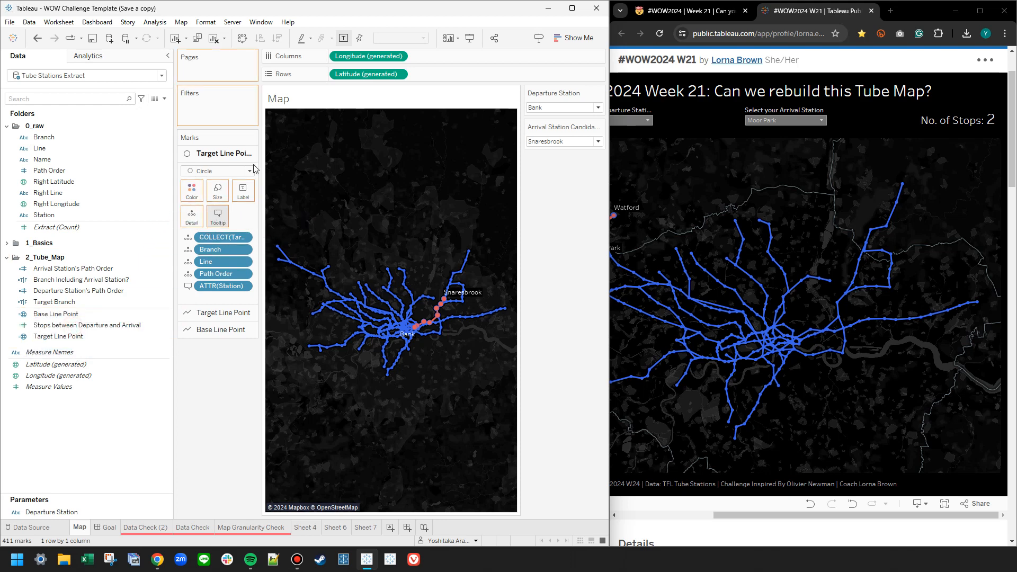
- Replace the sheet name in the Map title with the SUM(Stops between Departure and Arrival) field
double_click(278, 98)
click(510, 244)
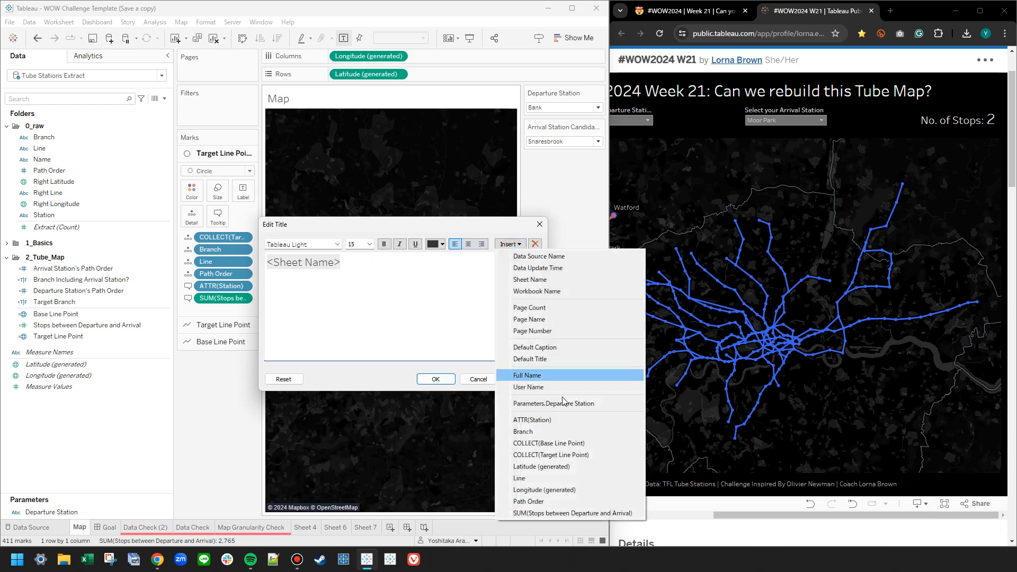
click(566, 512)
drag(340, 262, 219, 252)
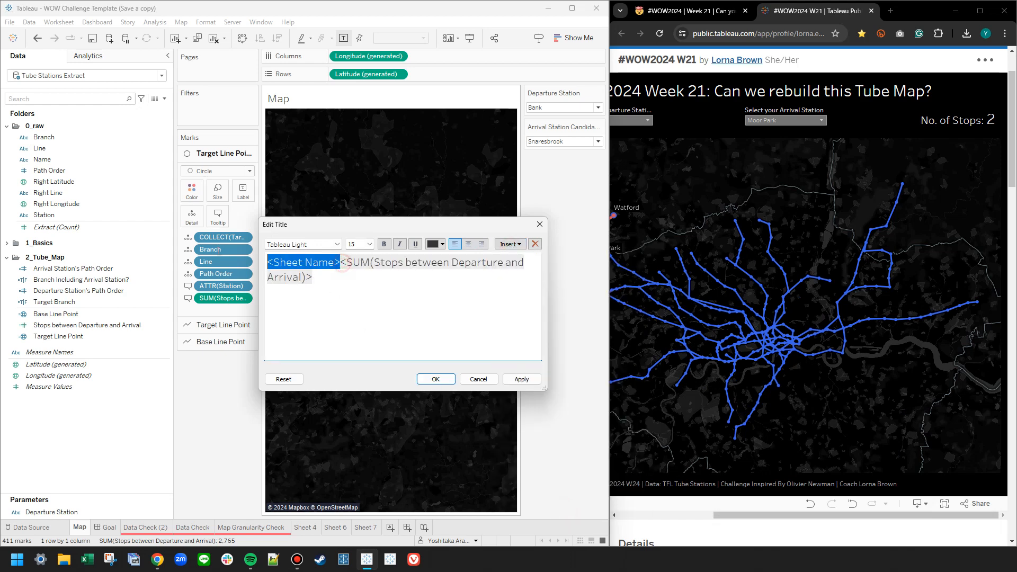
key(Delete)
click(519, 379)
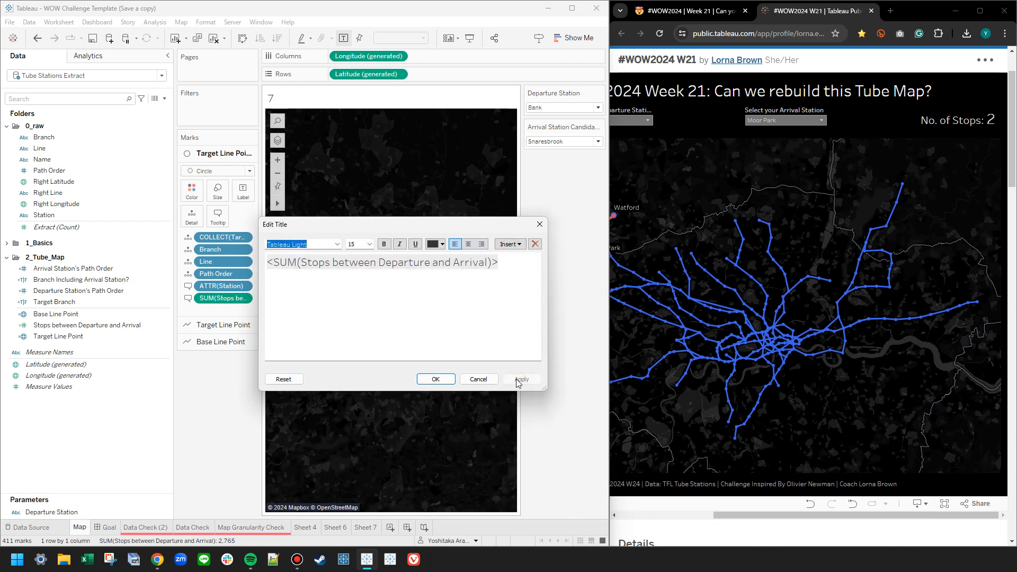
click(448, 379)
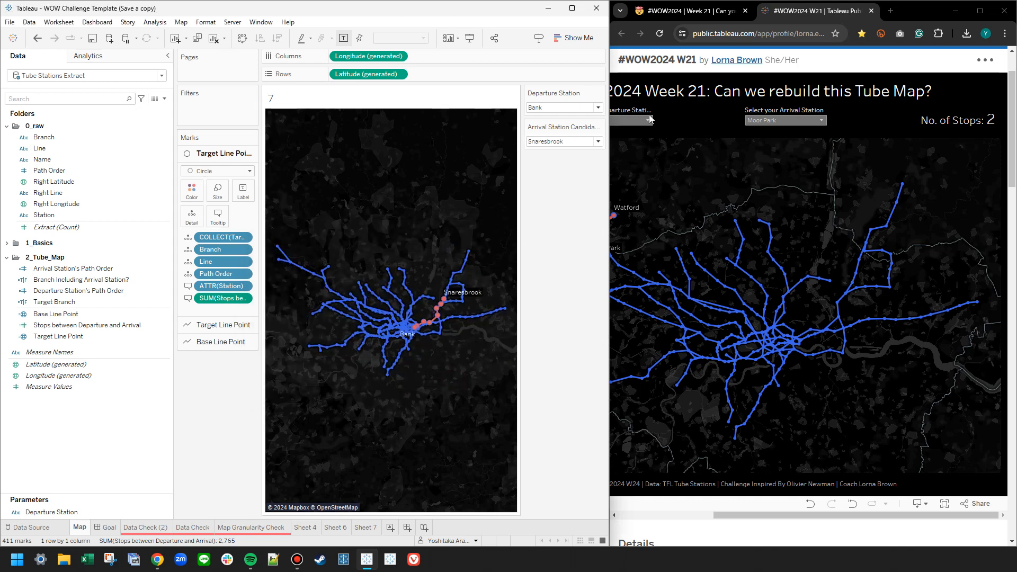
- In the reference dashboard, choose Bank as departure and Snaresbrook as arrival, and compare its number of stops with the Map title
click(640, 120)
click(639, 117)
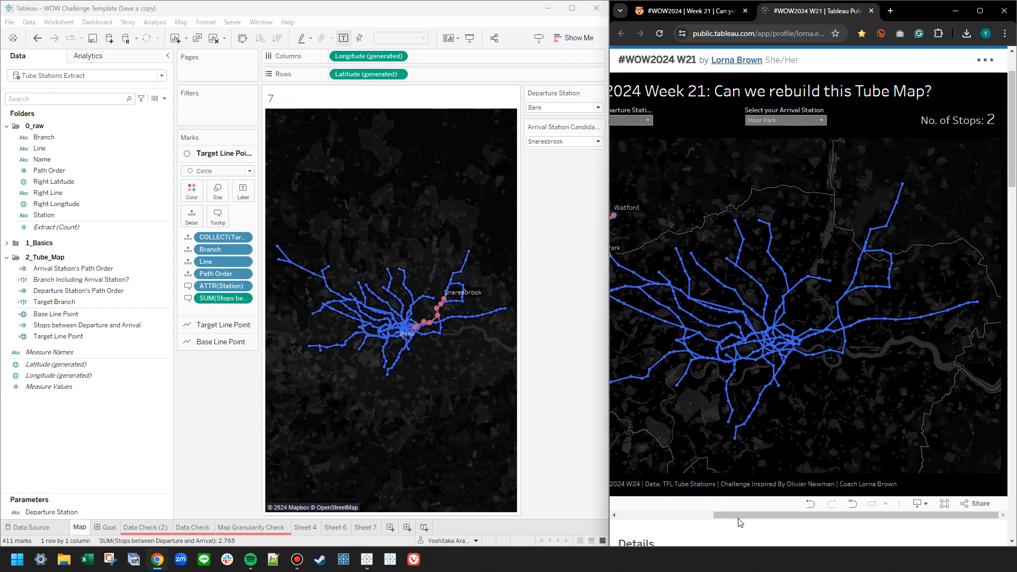
drag(740, 526, 645, 526)
click(721, 121)
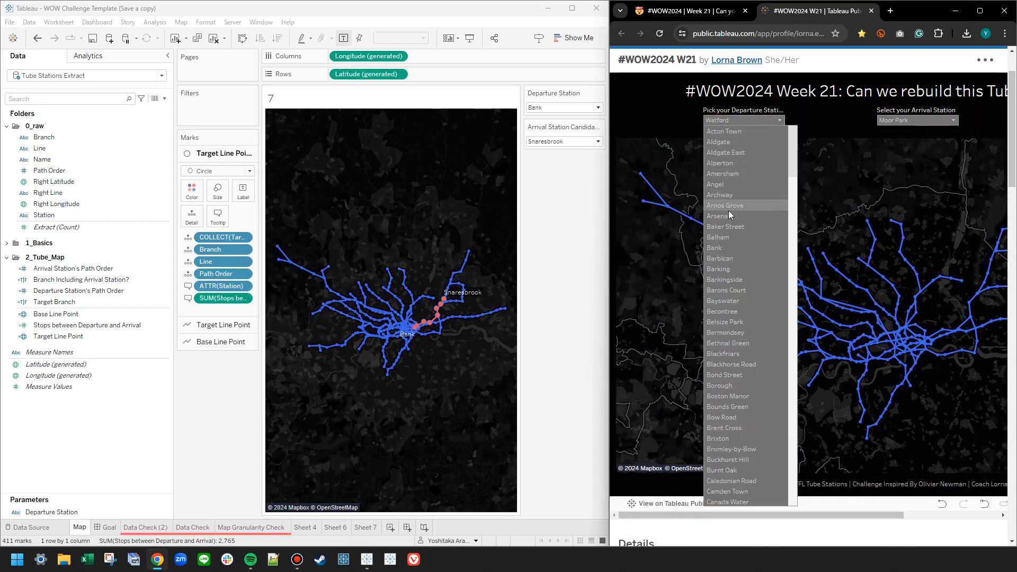
click(714, 247)
click(919, 120)
scroll(922, 265, down, 10)
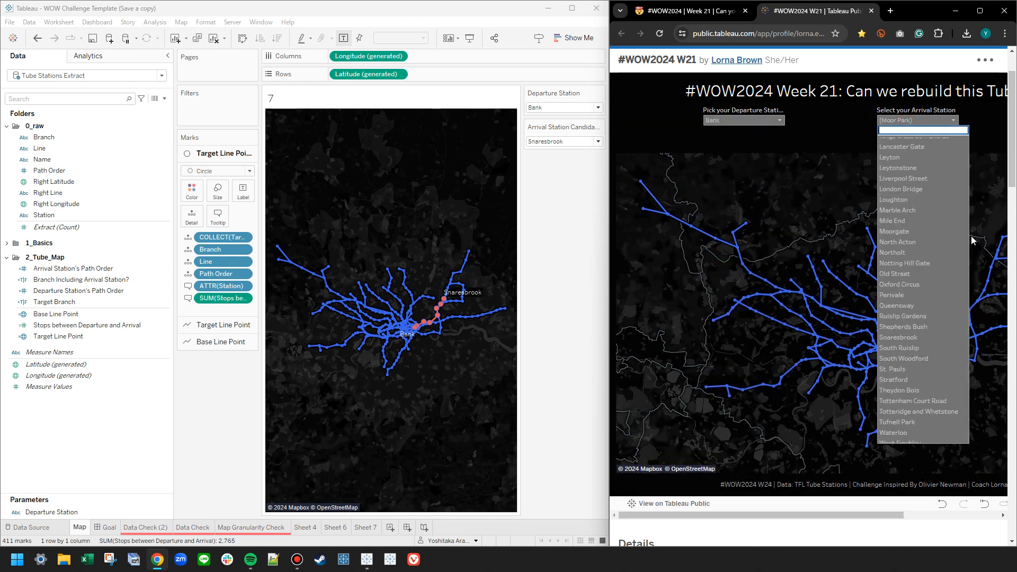
click(903, 289)
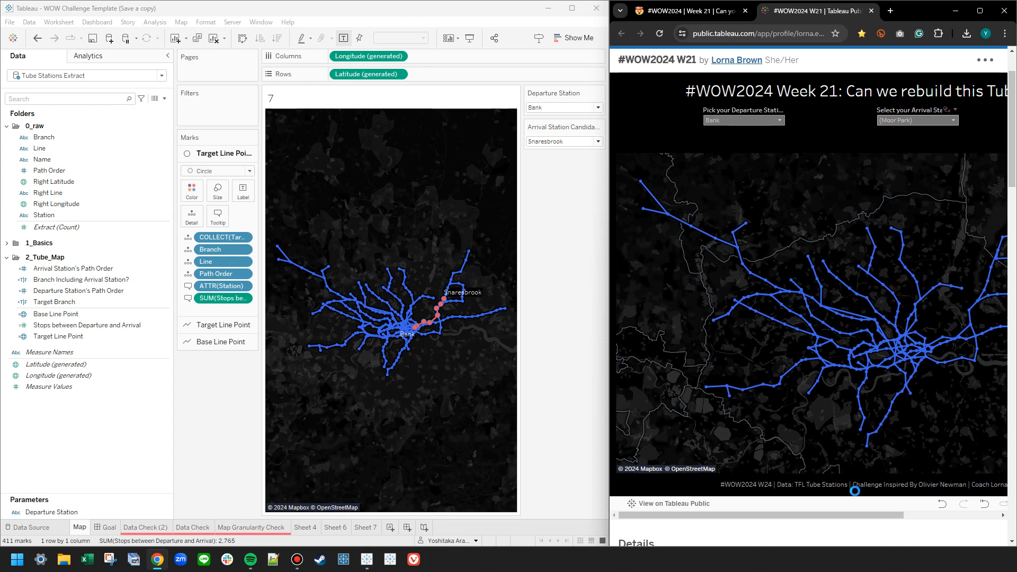
drag(844, 516, 987, 518)
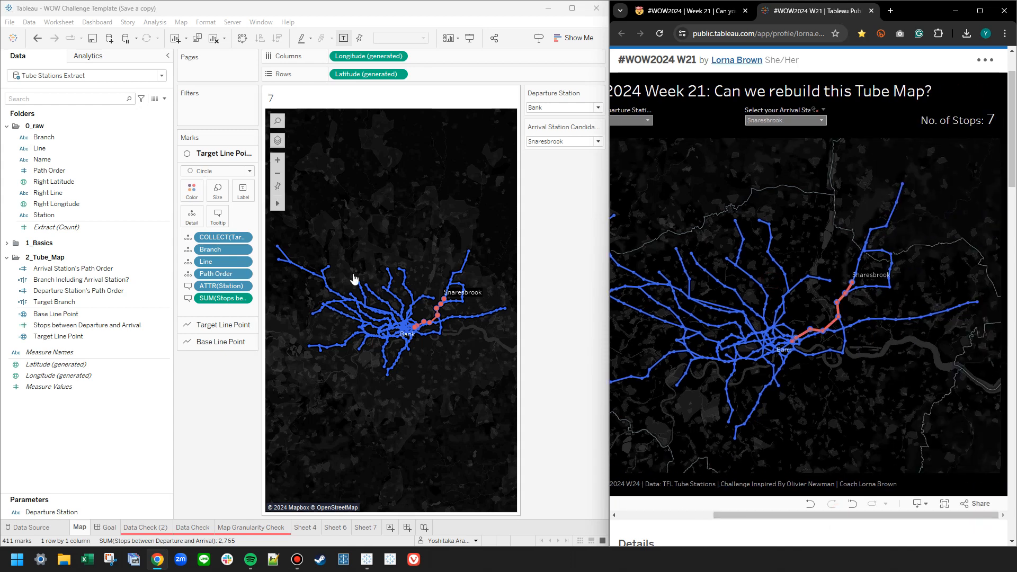
- Put "No of Stops: " before the stops field in the Map title and right-align the whole title
double_click(298, 91)
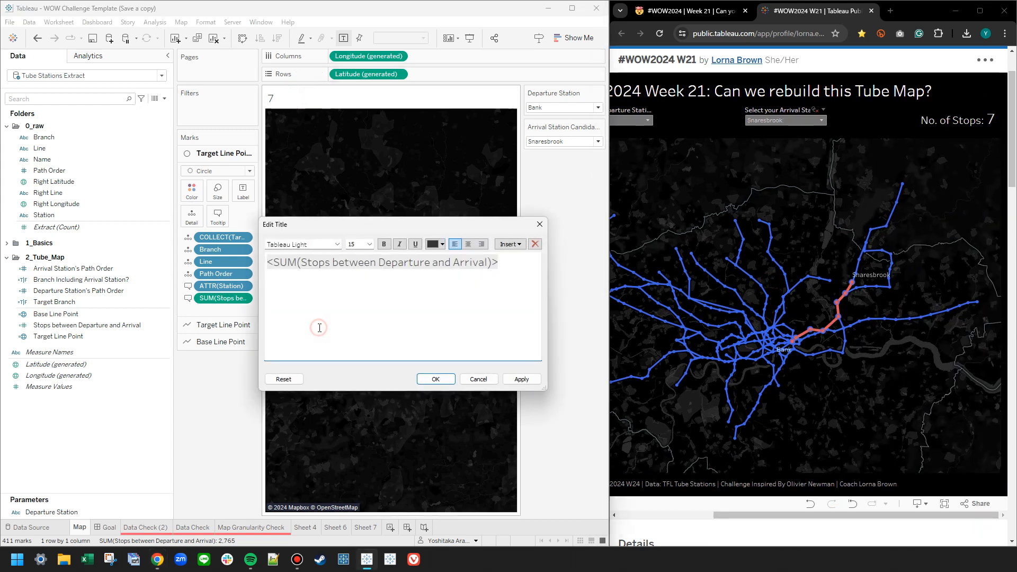
click(269, 264)
text(No of Stops:)
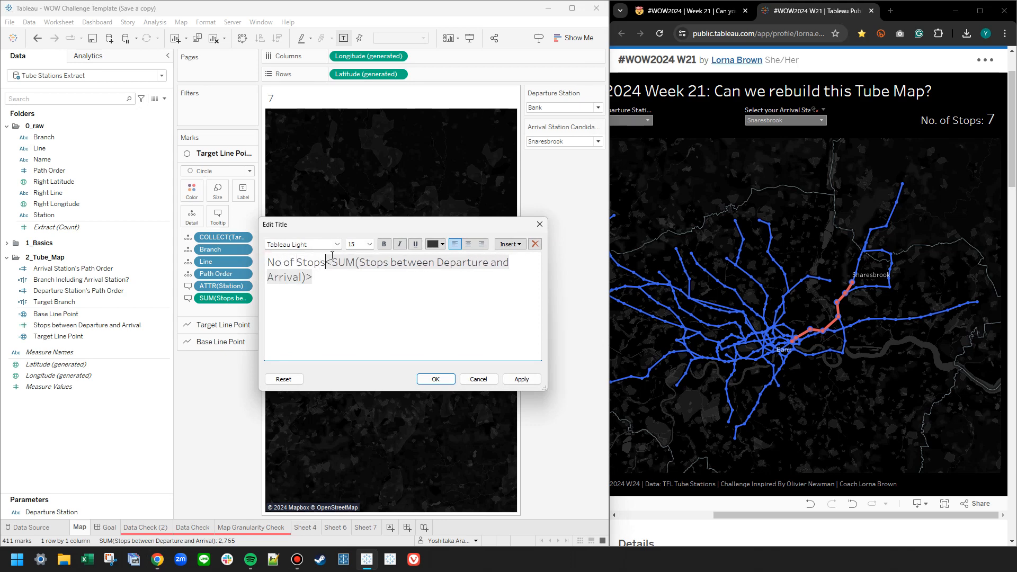
key(ctrl+a)
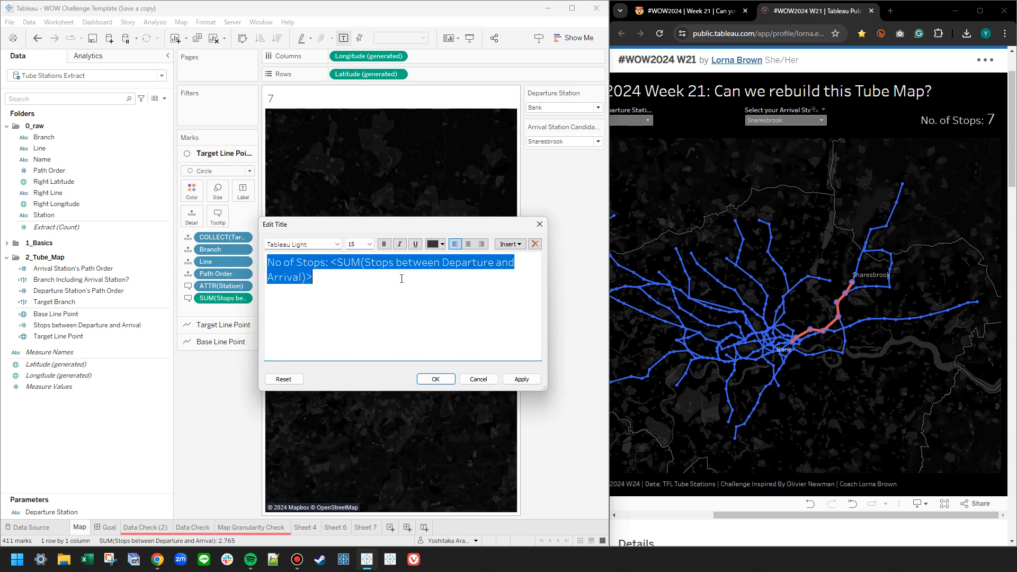
click(481, 243)
- Set the font size of the stops field in the Map title to 20 and apply the title
click(474, 290)
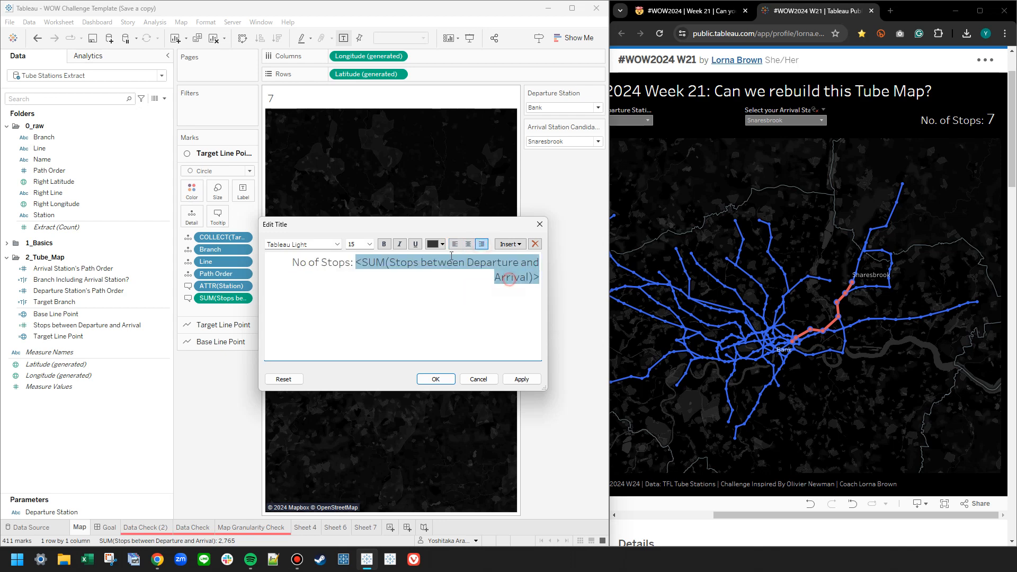
click(369, 243)
click(355, 315)
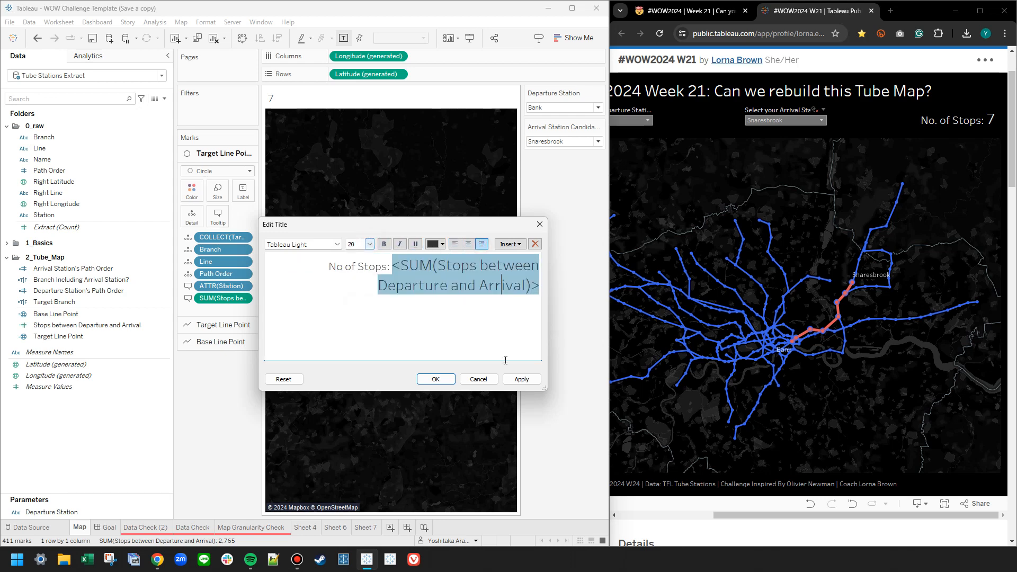
click(521, 380)
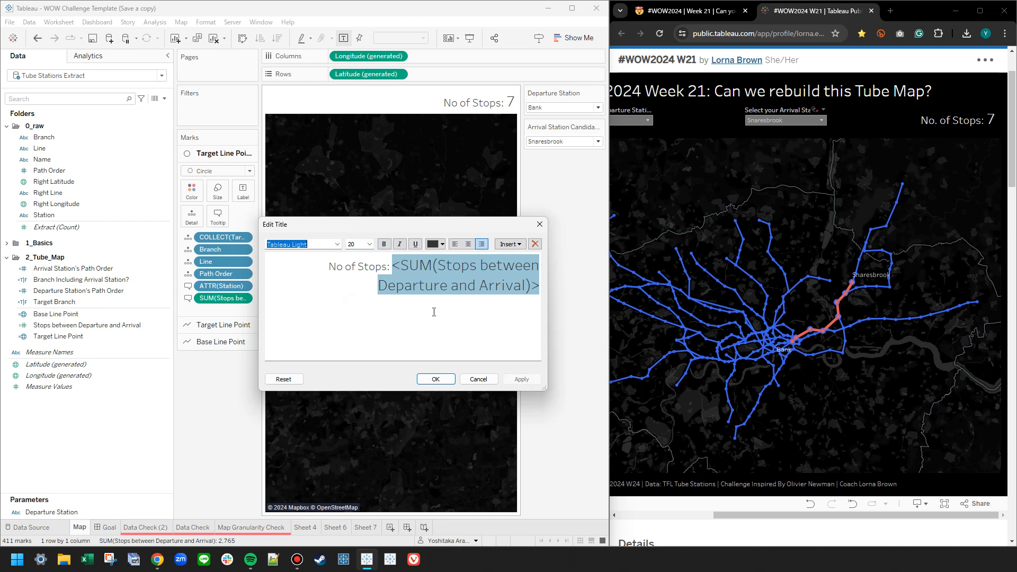
click(435, 379)
- Set the Map worksheet's default shading to black
right_click(342, 162)
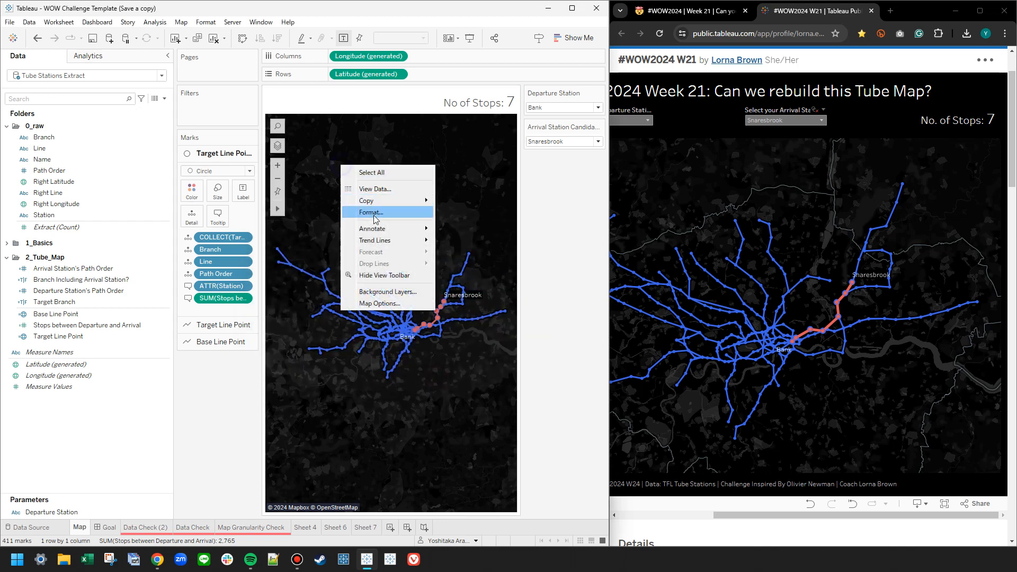
click(379, 213)
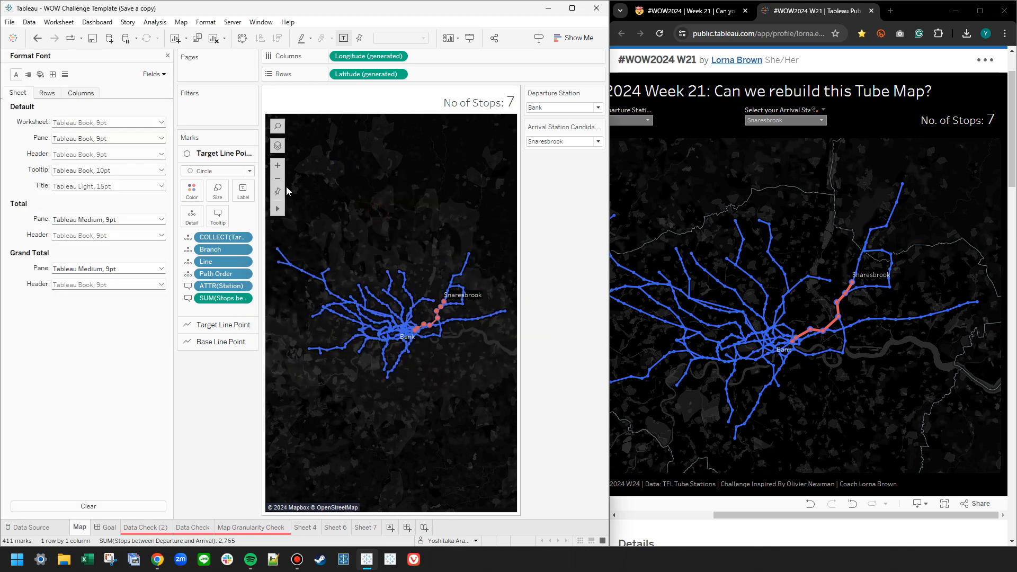
click(40, 75)
click(85, 122)
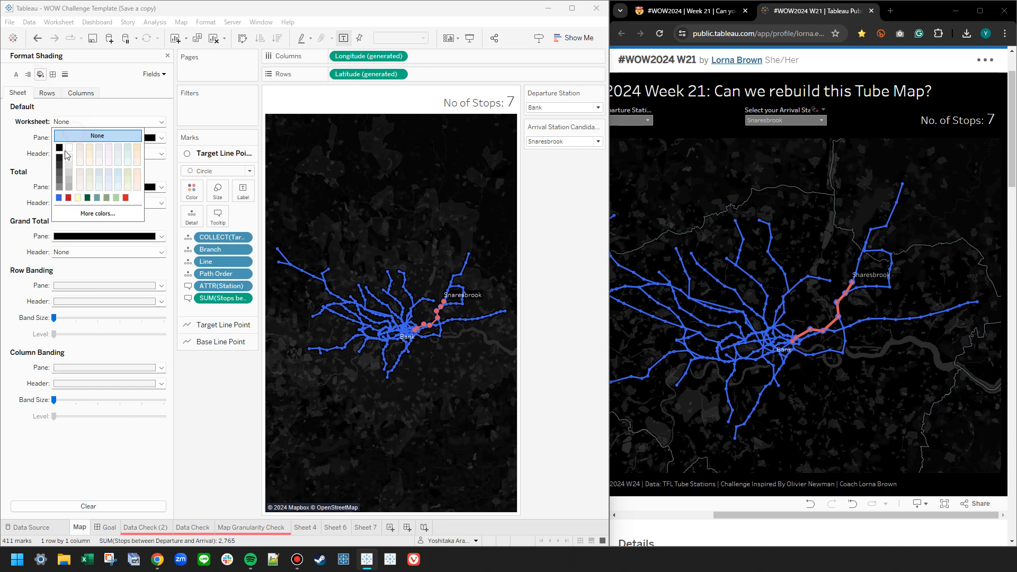
click(60, 148)
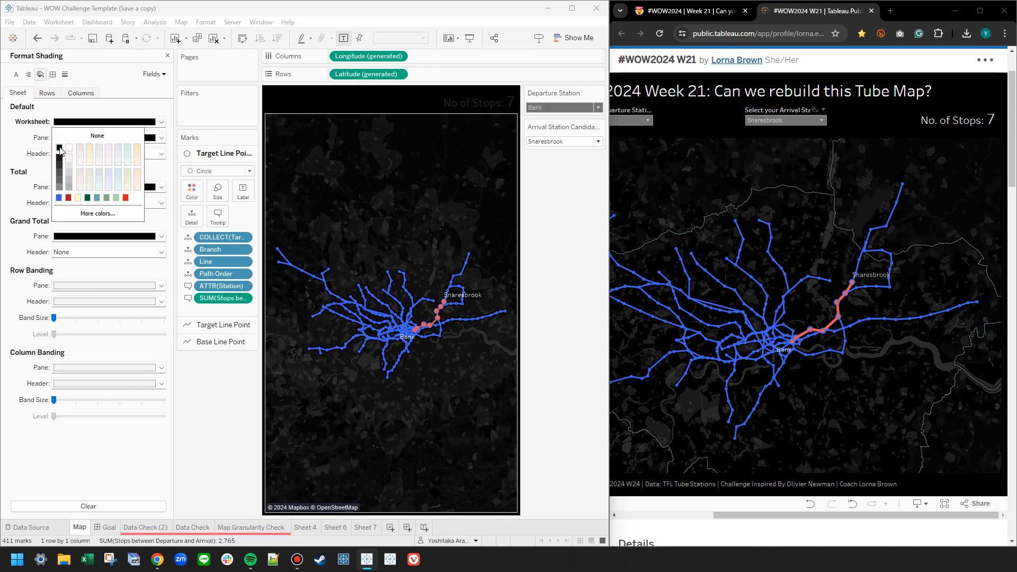
click(39, 149)
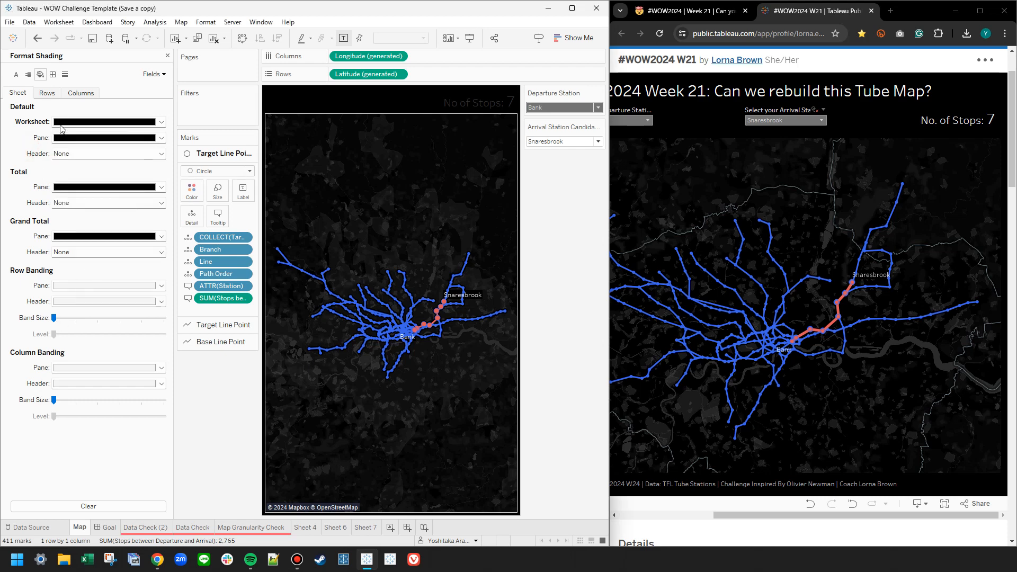
- Set the Map sheet's row divider and column divider borders to None for both pane and header
click(53, 74)
click(80, 286)
click(68, 300)
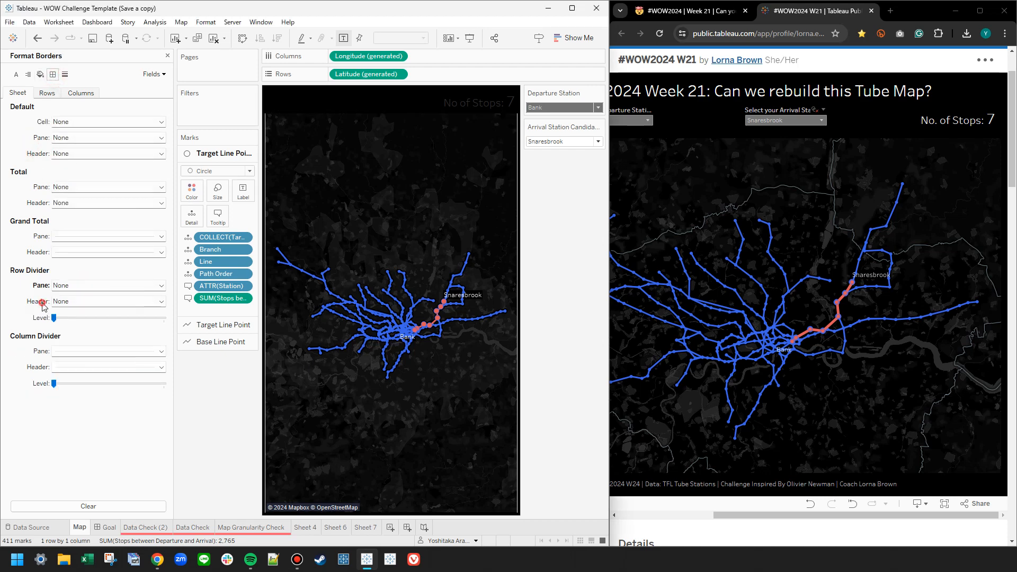
click(65, 352)
click(68, 365)
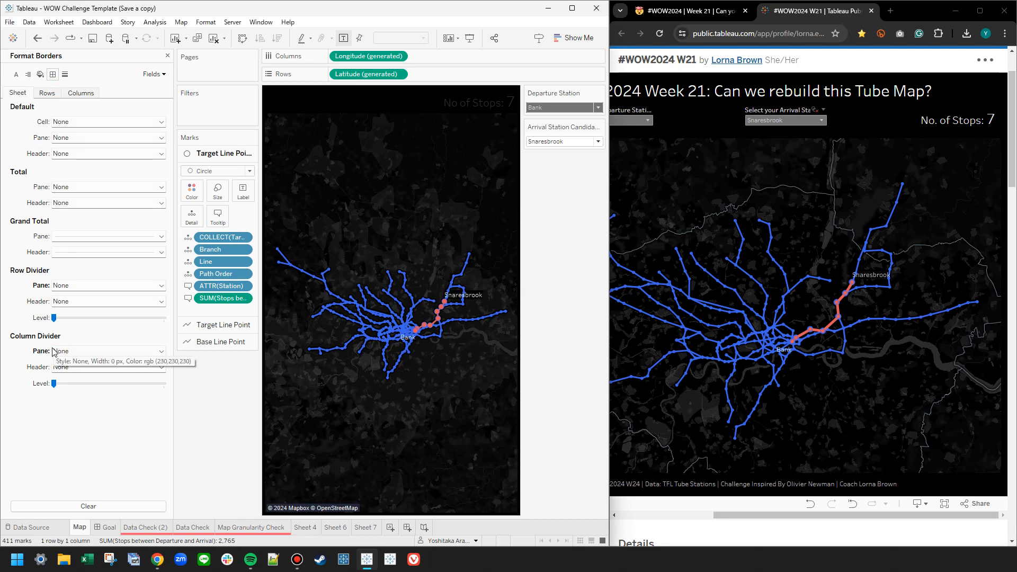
- Change the font color of the entire Map title to white and apply it
double_click(460, 103)
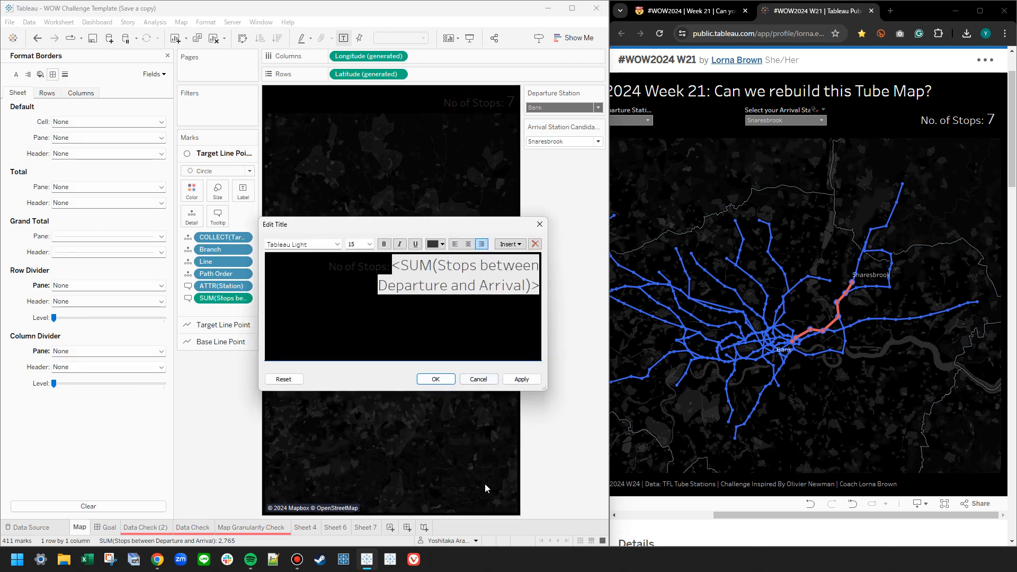
key(ctrl+a)
click(436, 245)
click(440, 256)
click(435, 380)
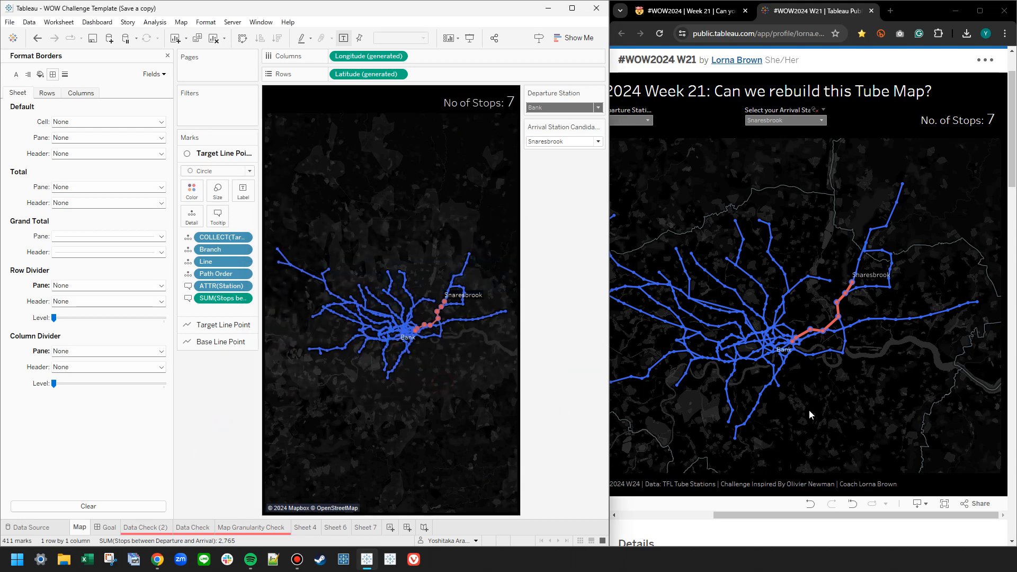
- Turn off map search, layer control, pan and zoom, and the view toolbar in the map options
drag(870, 515, 746, 523)
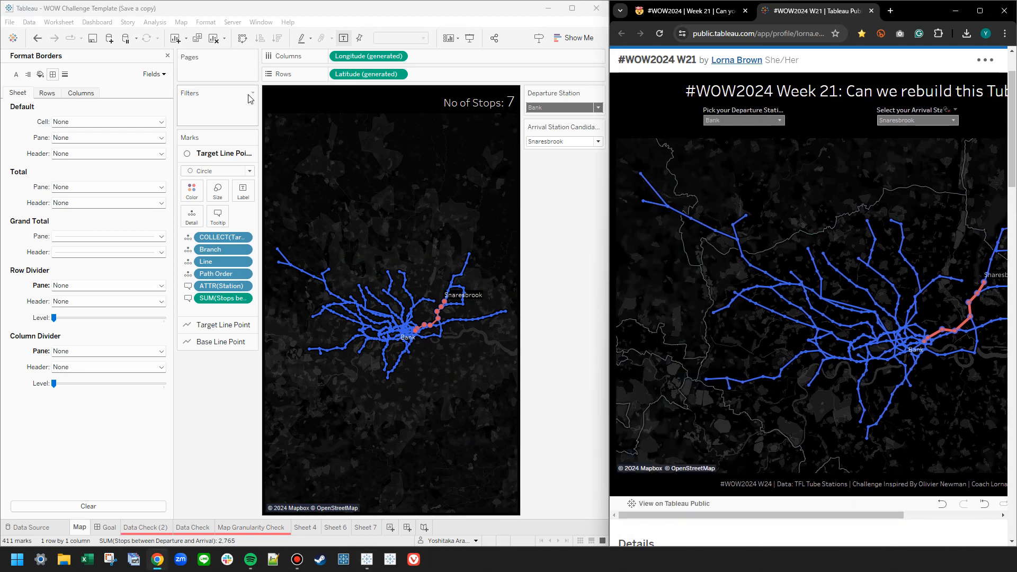
click(258, 109)
click(182, 22)
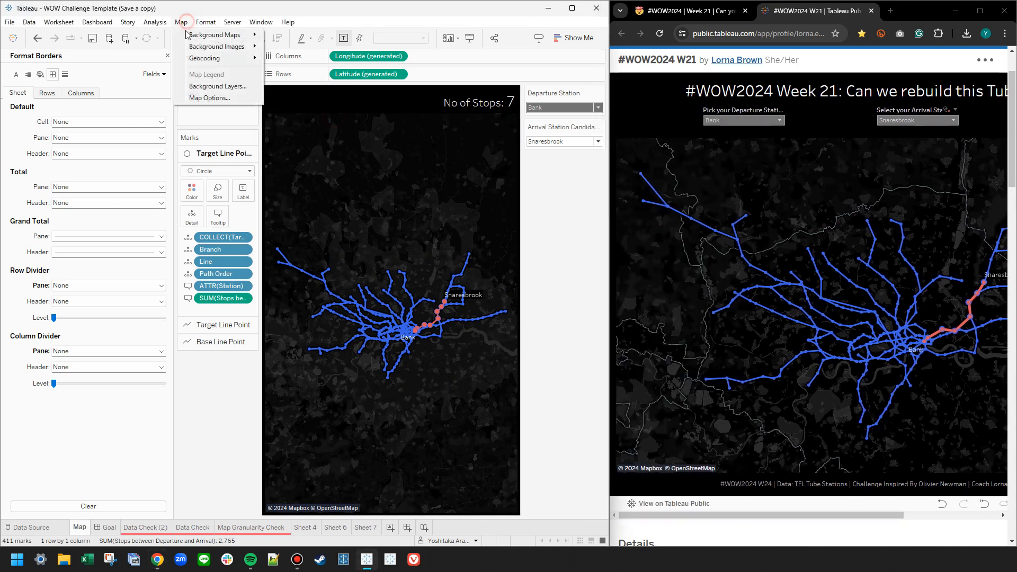
click(208, 99)
click(280, 249)
click(279, 265)
click(279, 295)
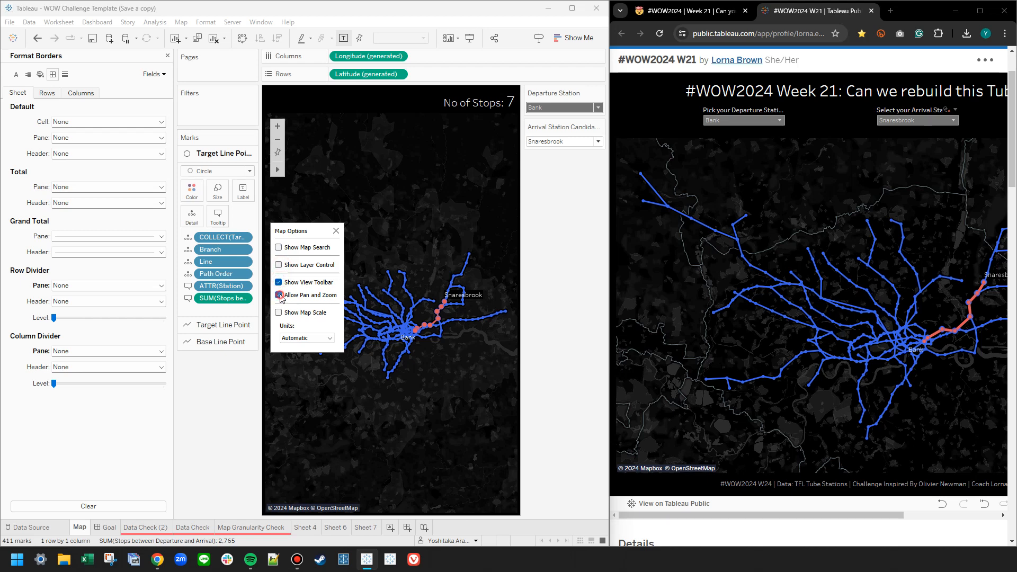
click(279, 282)
click(335, 230)
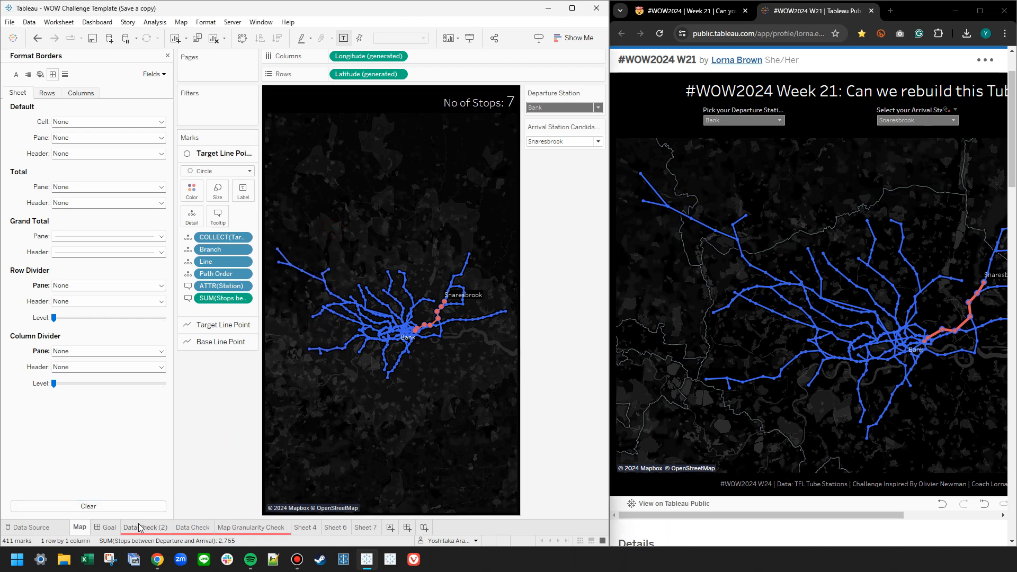
- Create a new dashboard placed ahead of the Goal and Map sheets, and delete its Phone layout
click(407, 527)
drag(93, 531, 92, 532)
drag(79, 529, 167, 531)
double_click(97, 527)
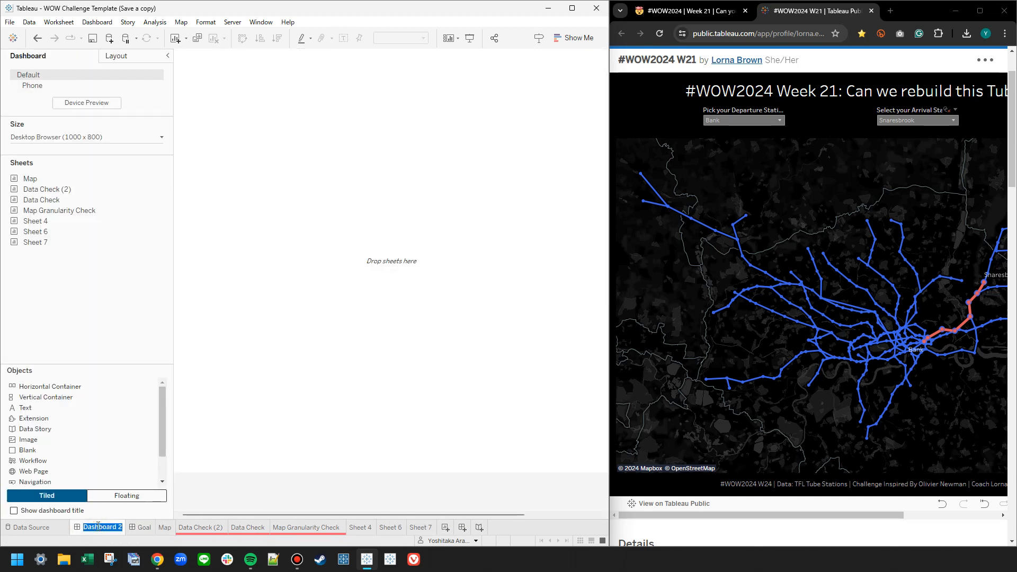
click(280, 504)
click(156, 84)
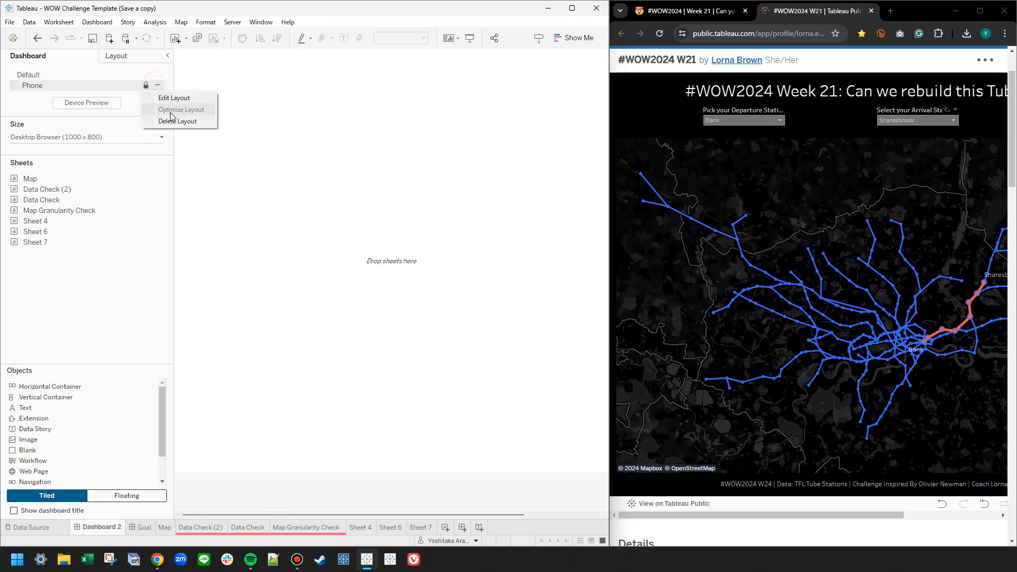
click(178, 121)
- Add a floating vertical container to the dashboard at x 0, y 0, with width 1000 and height 800
drag(45, 397, 206, 68)
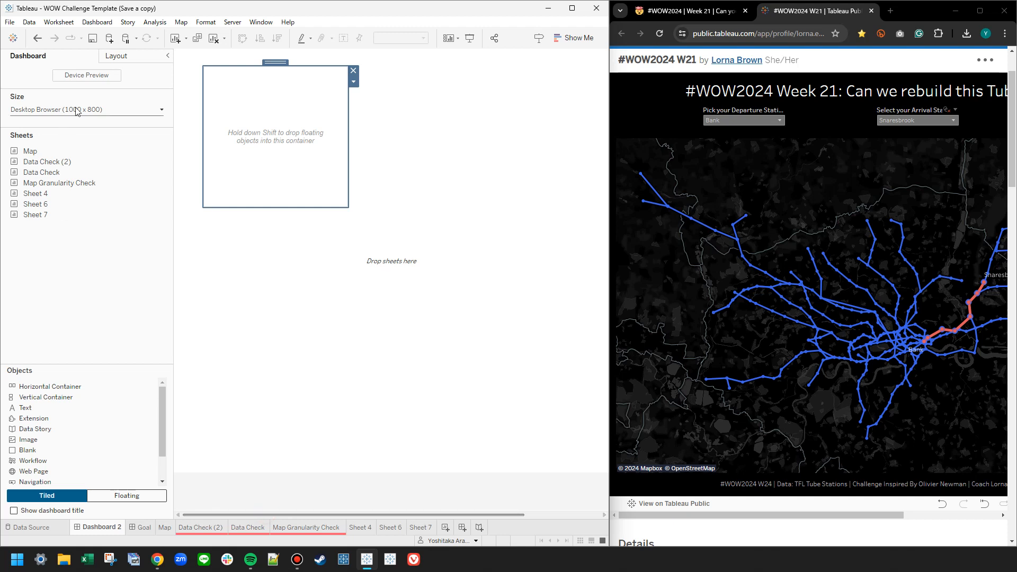
click(116, 55)
double_click(28, 160)
text(0)
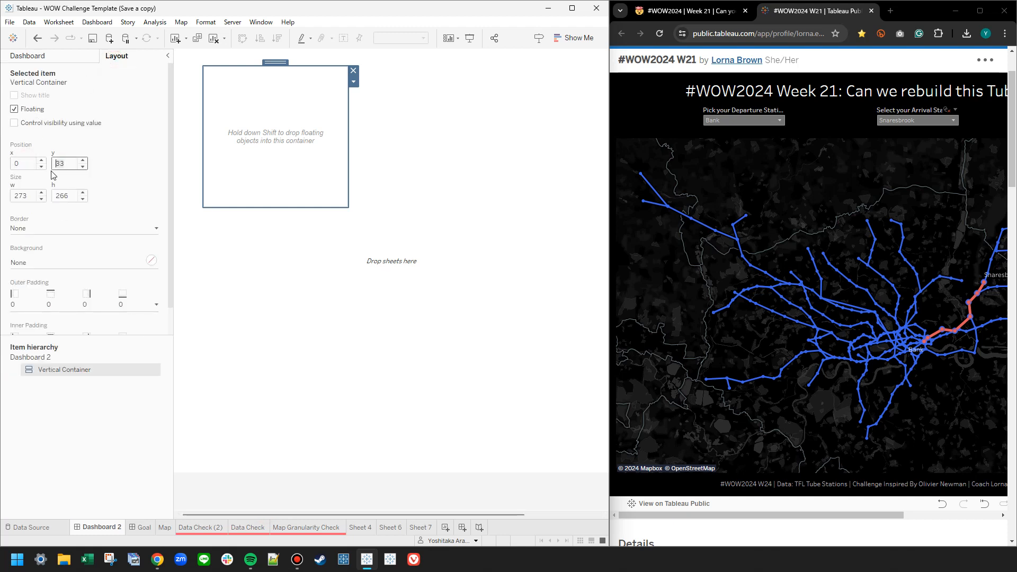
key(Tab)
text(0)
key(Tab)
text(1000)
key(Tab)
text(800)
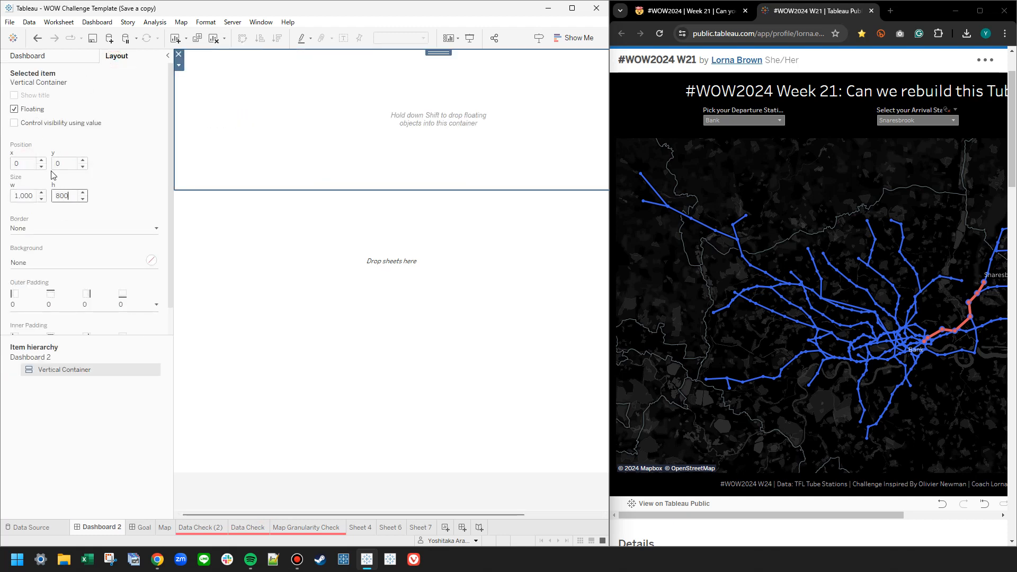
key(Return)
- Check the reference dashboard's layout in full screen and set the vertical container's background to black
click(60, 56)
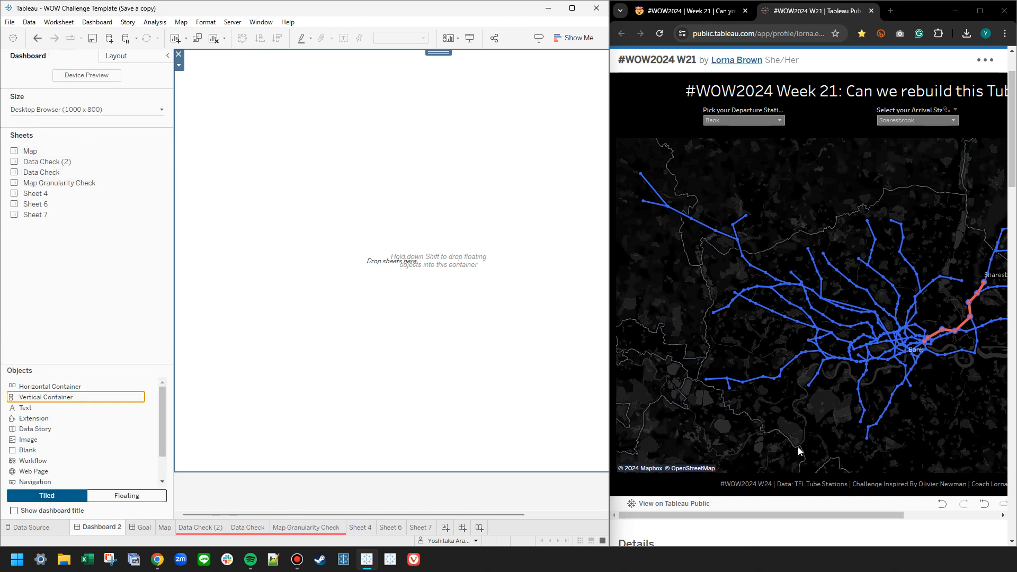
drag(824, 515, 919, 515)
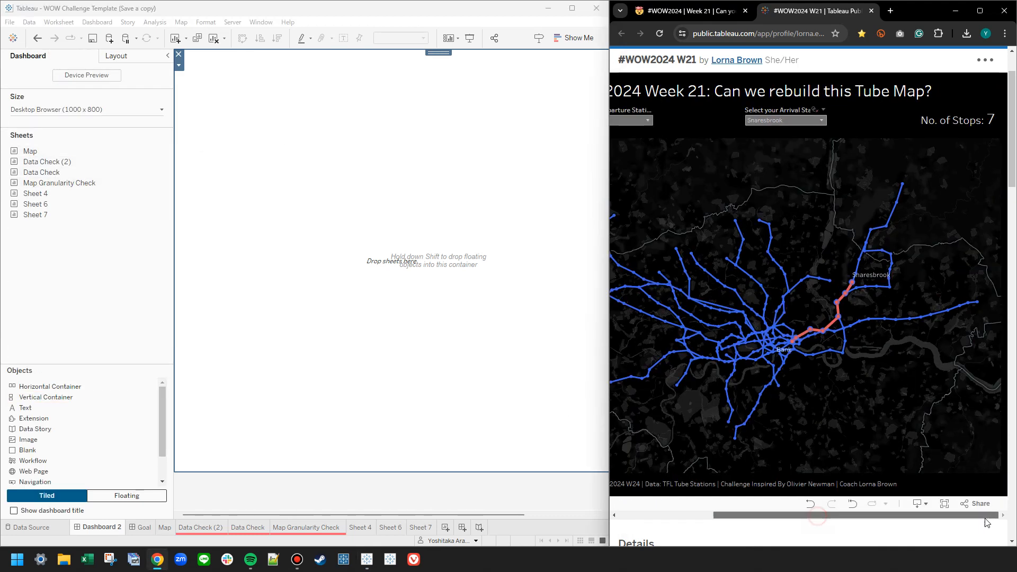
click(945, 504)
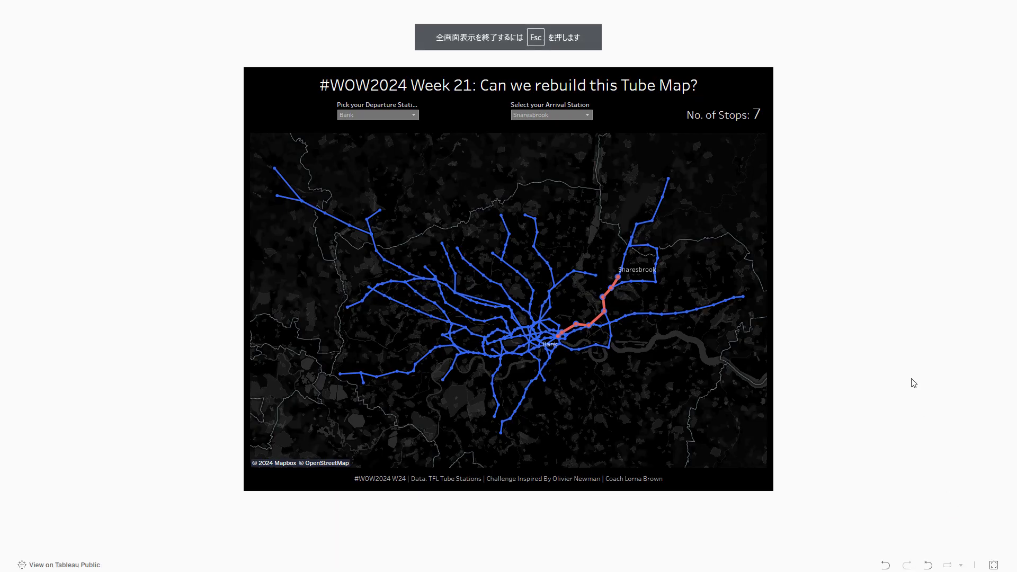
key(Escape)
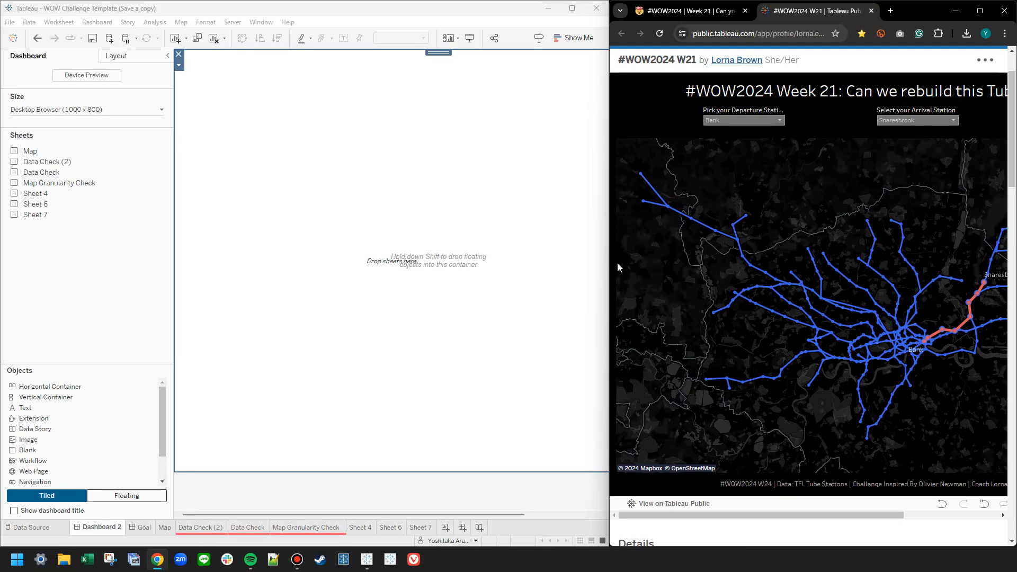
click(118, 109)
click(111, 57)
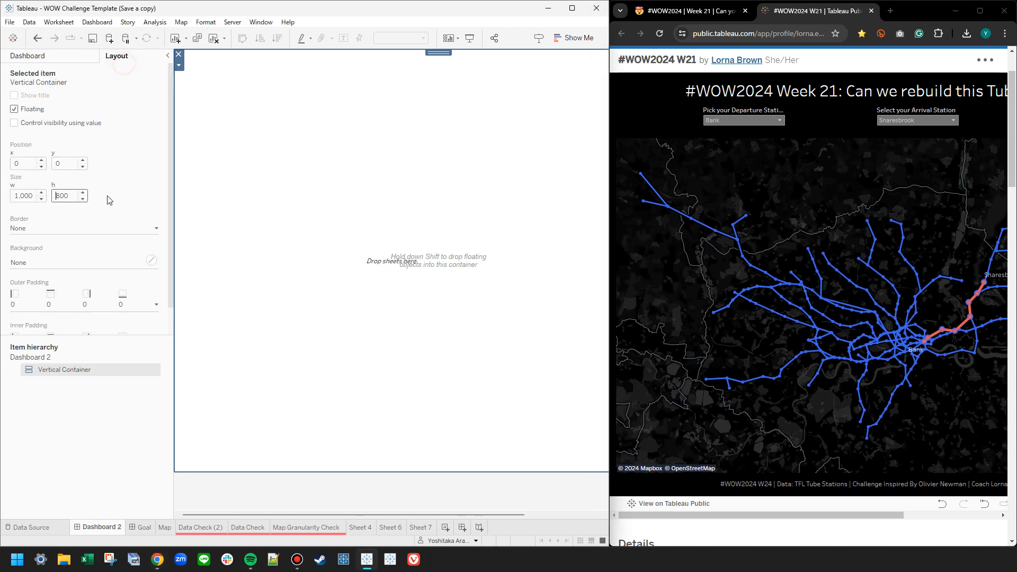
click(57, 260)
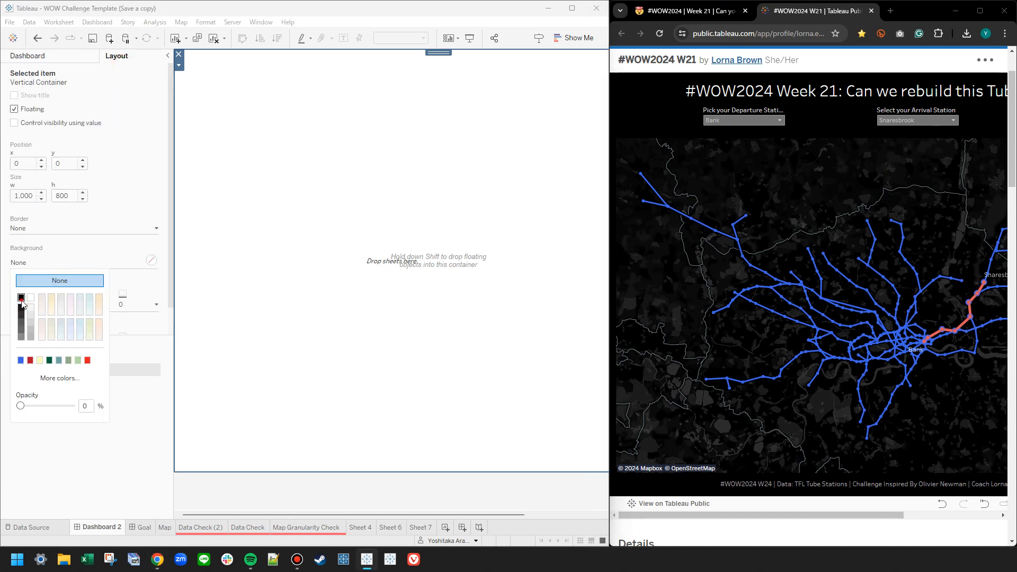
click(21, 297)
click(46, 61)
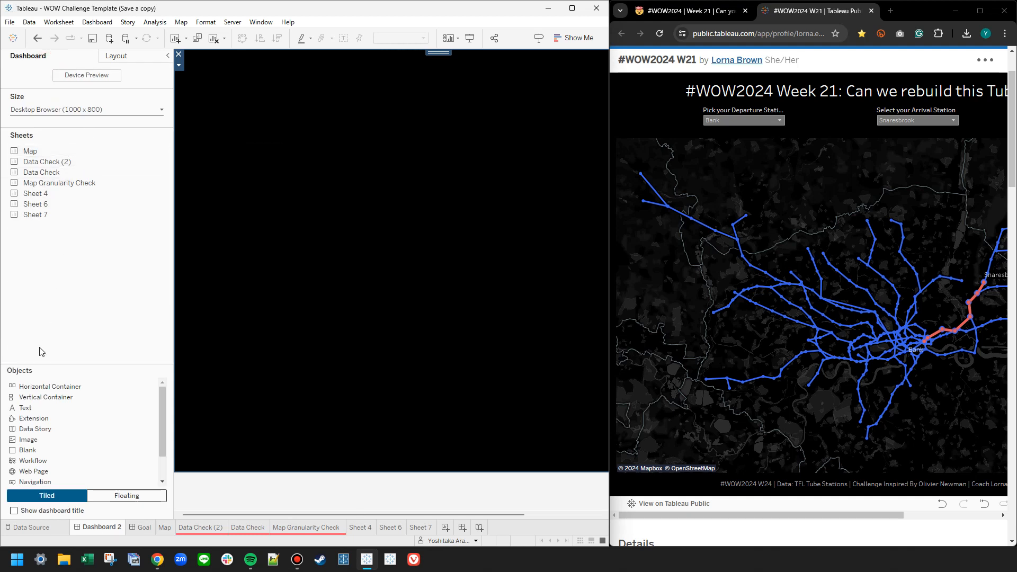
- Add a text object to the vertical container, starting with "#WOW" at font size 26
drag(737, 516, 608, 499)
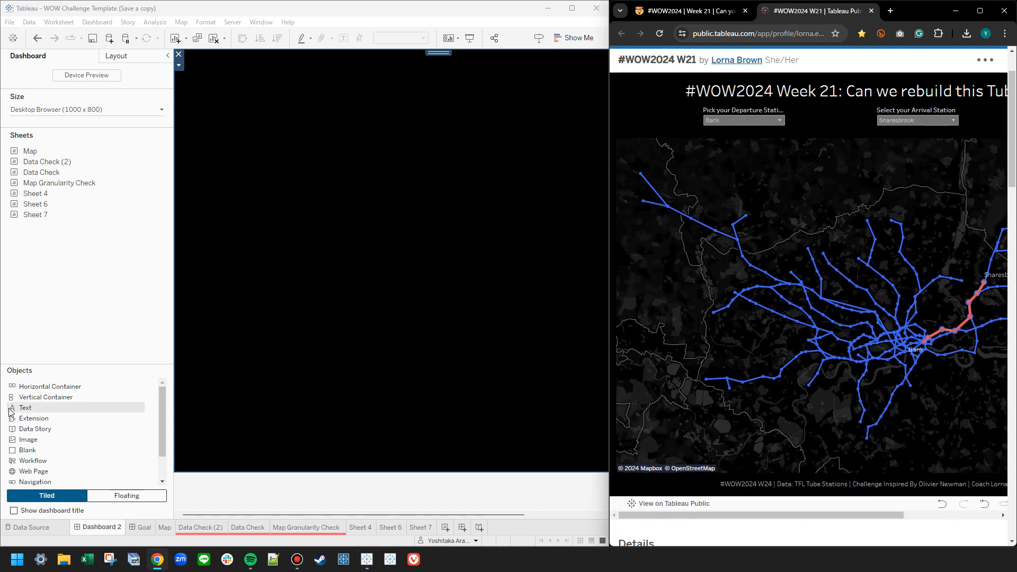
drag(25, 407, 268, 189)
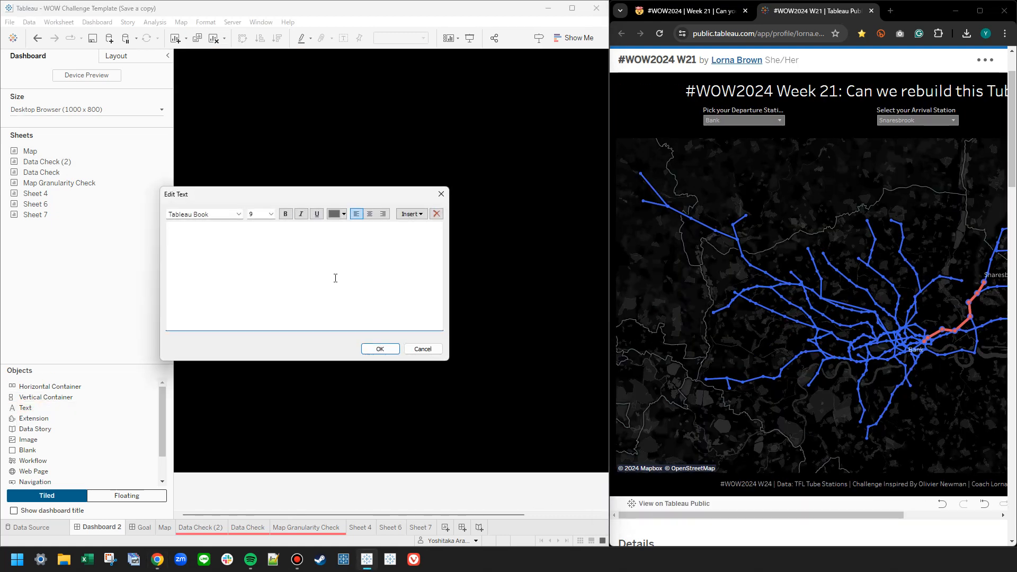
key(ctrl+a)
click(271, 214)
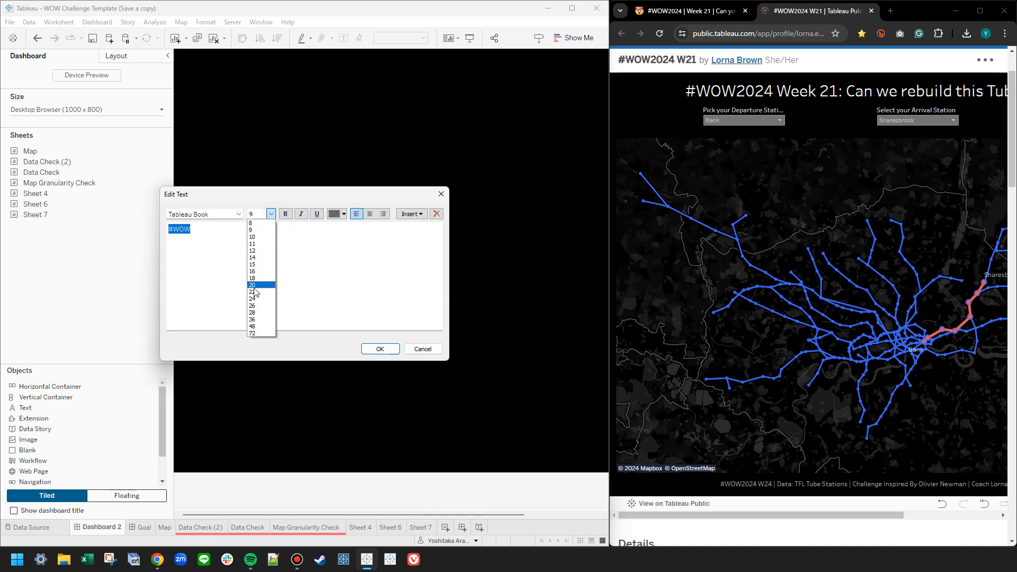
click(258, 306)
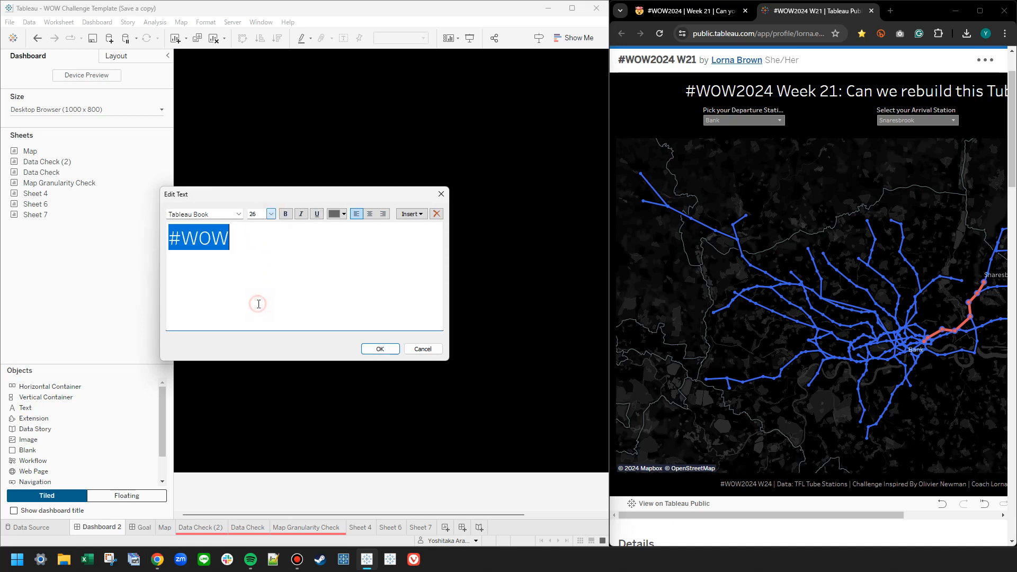
- Complete the dashboard heading as "#WOW2024 Week 21: Can we rebuild this Tube Map?", following the reference dashboard
click(271, 243)
text(2024 W22)
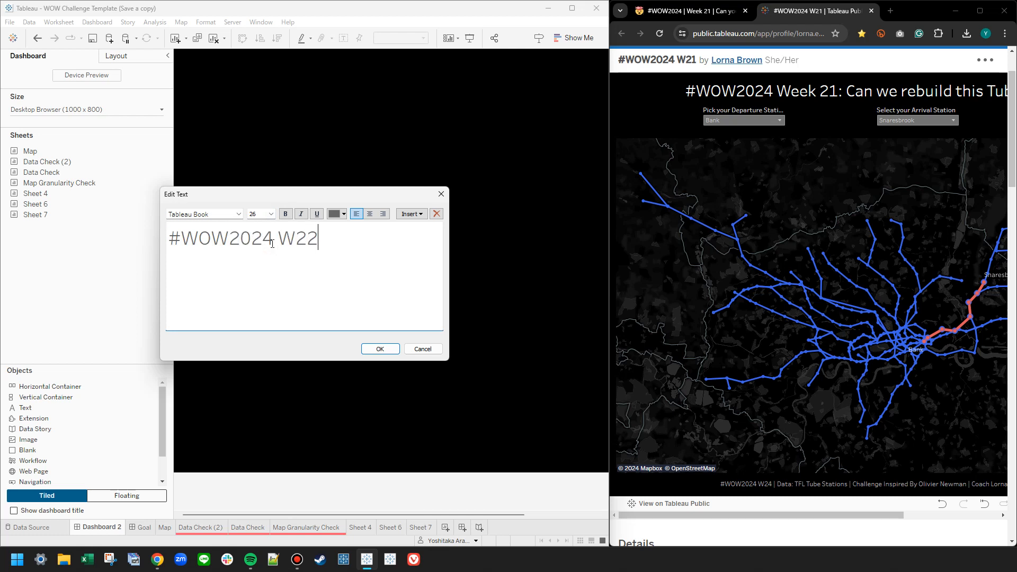
key(BackSpace)
key(BackSpace)
text(eek 21: Can we rebuild)
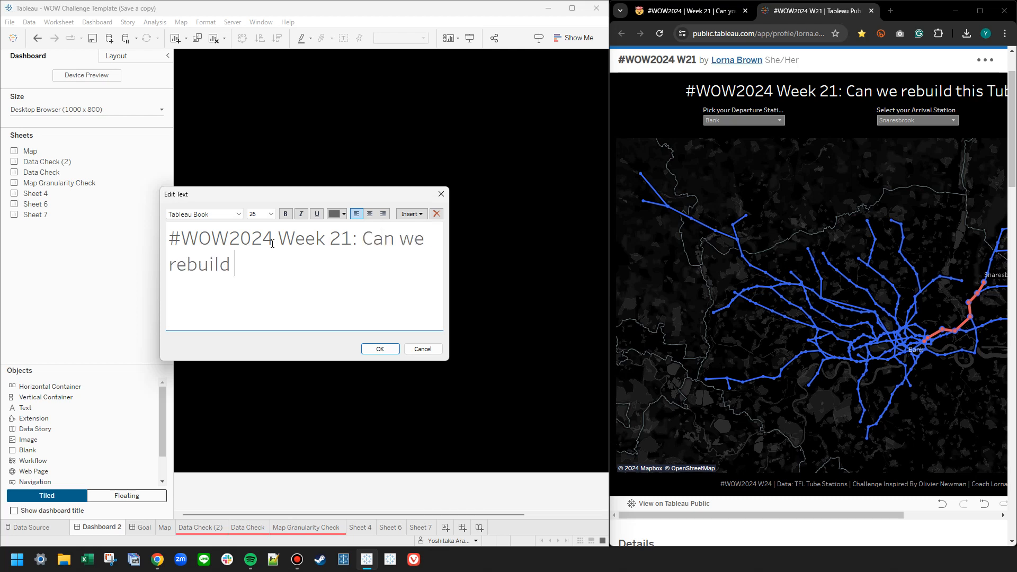
drag(731, 515, 827, 515)
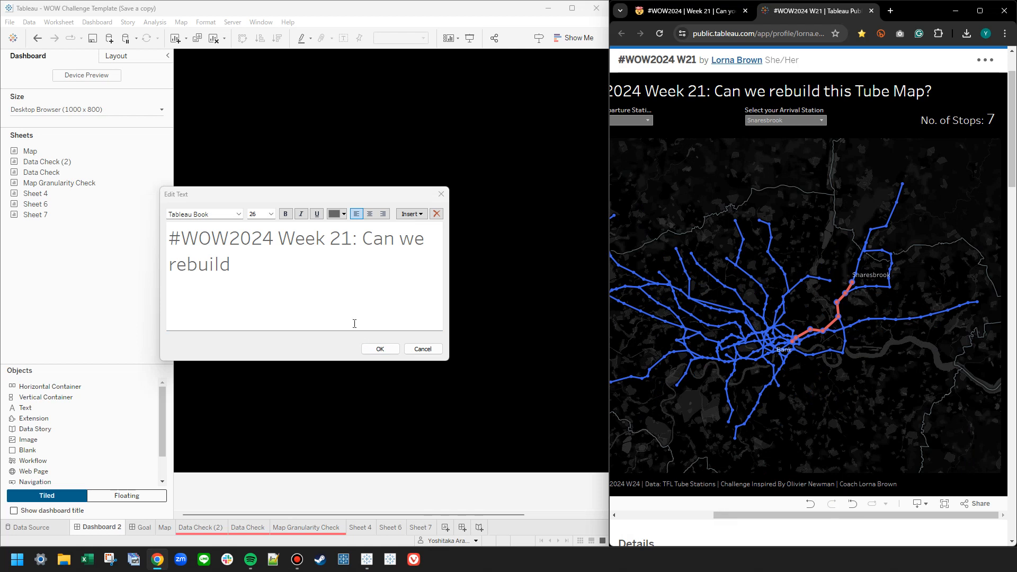
click(347, 307)
text(this Tube Map?)
- Center the whole heading text, color it white and apply it to the dashboard
key(ctrl+a)
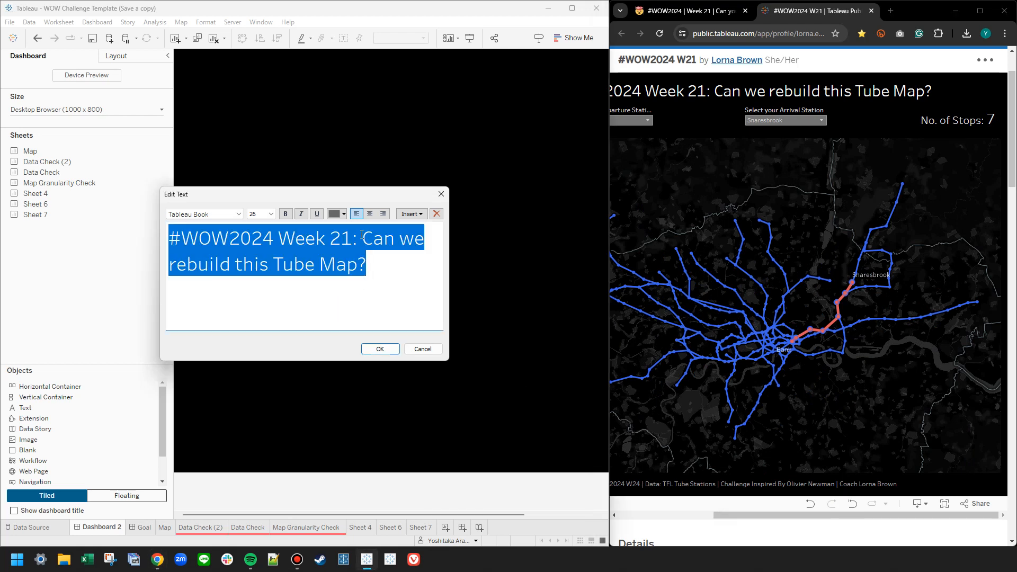
click(370, 214)
click(344, 214)
click(347, 229)
click(360, 289)
click(380, 349)
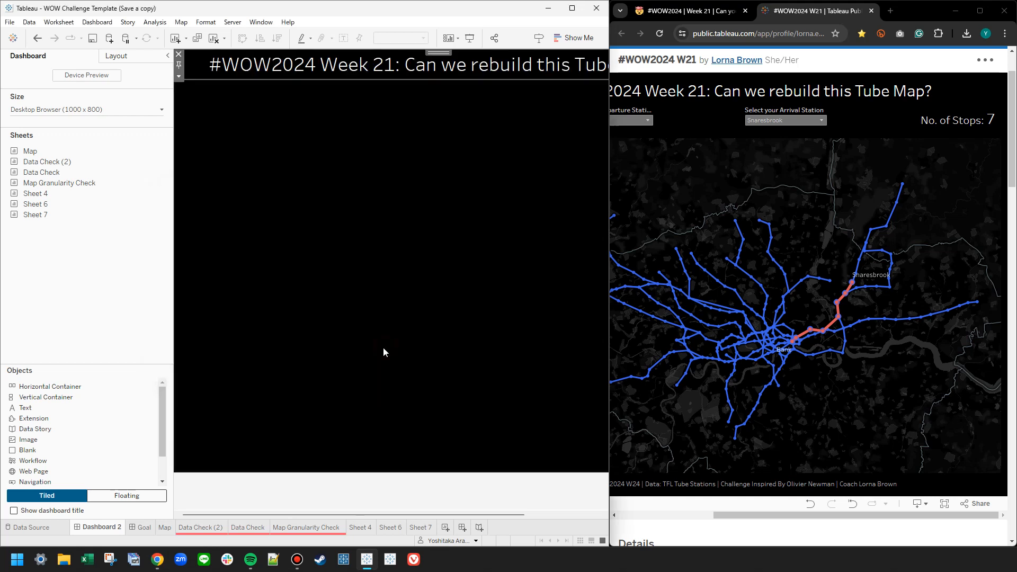
click(130, 311)
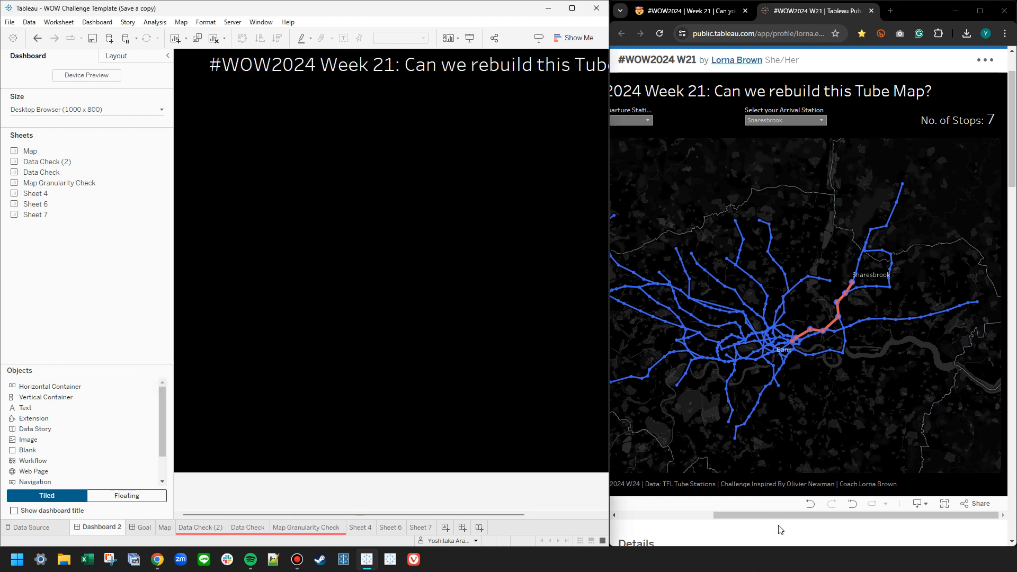
- Maximize the Tableau window, show the dashboard grid and compare the heading with the Goal dashboard
drag(779, 514, 761, 518)
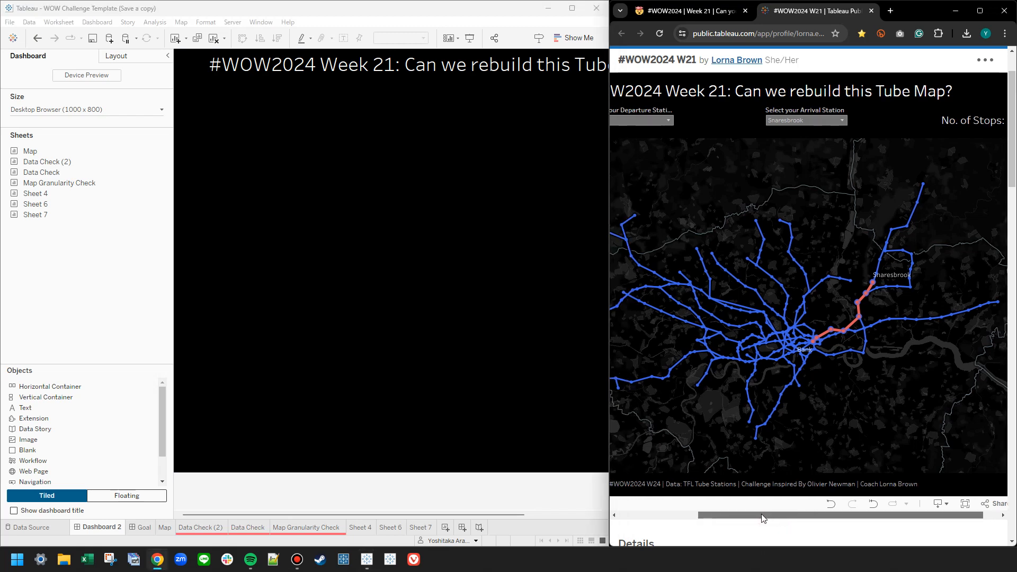
double_click(235, 9)
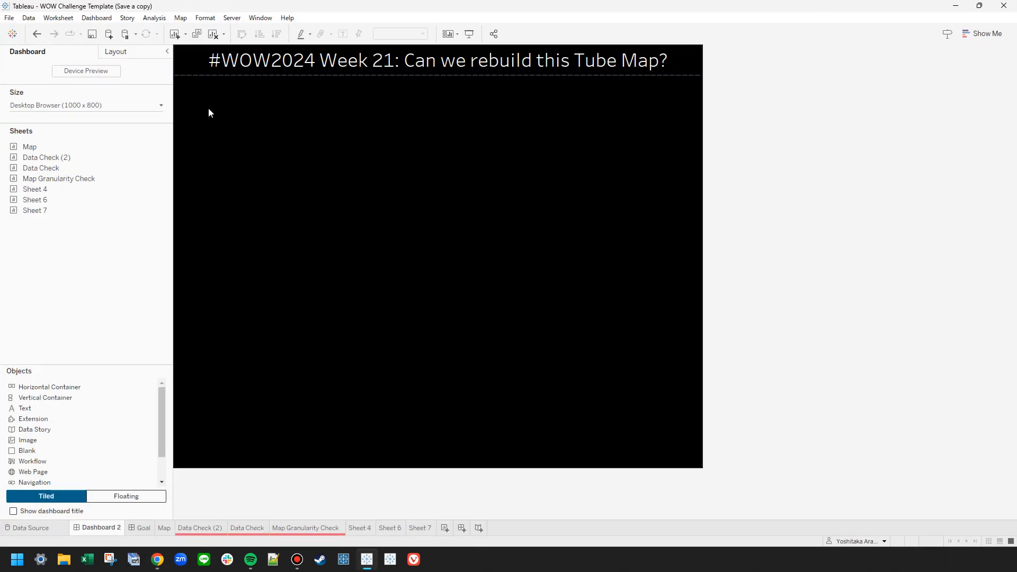
click(97, 18)
click(112, 61)
click(142, 528)
click(94, 526)
- Set the whole dashboard heading to font size 20 and compare it with the Goal dashboard
double_click(407, 61)
click(475, 212)
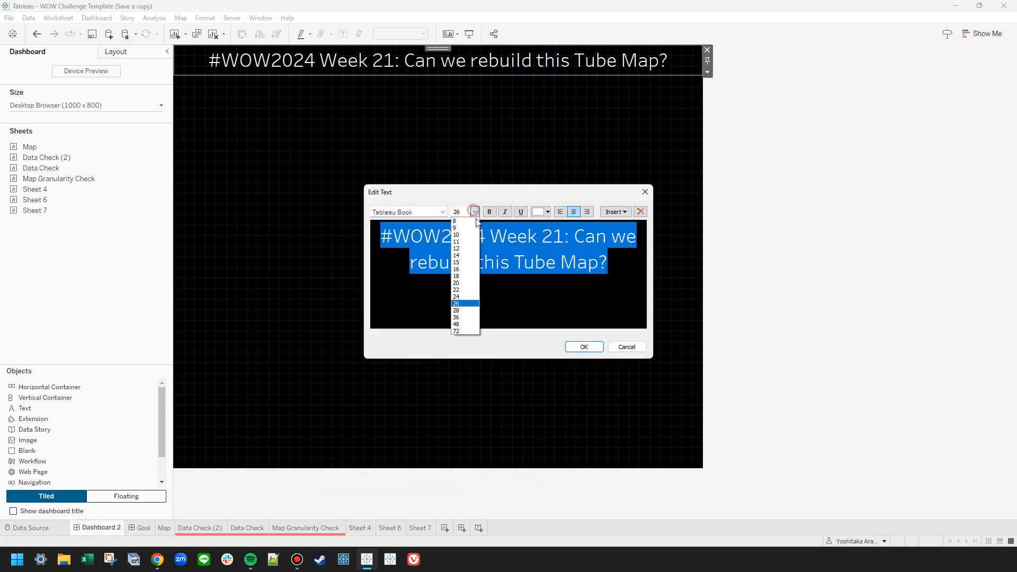
click(465, 284)
click(584, 347)
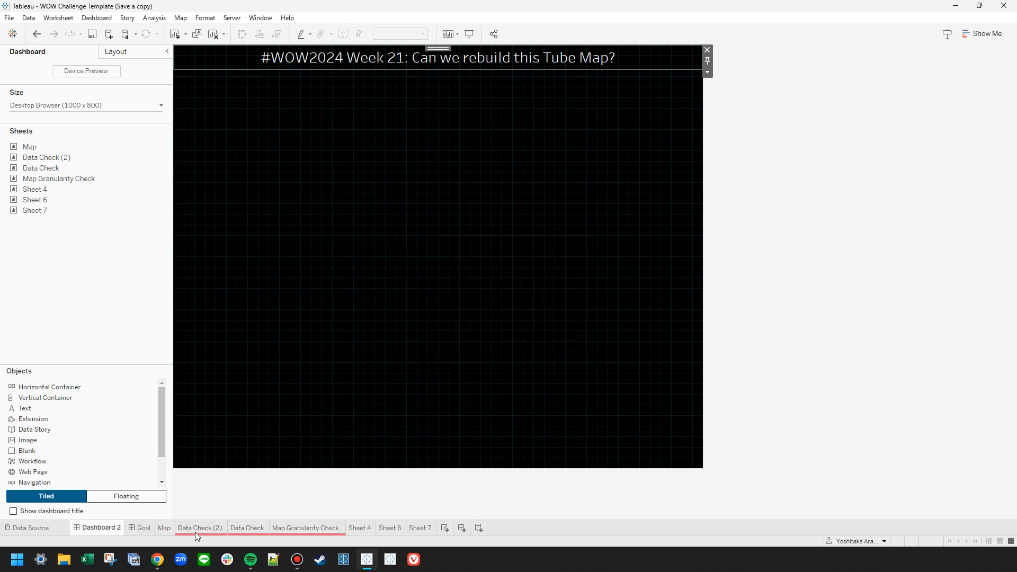
click(139, 529)
click(104, 526)
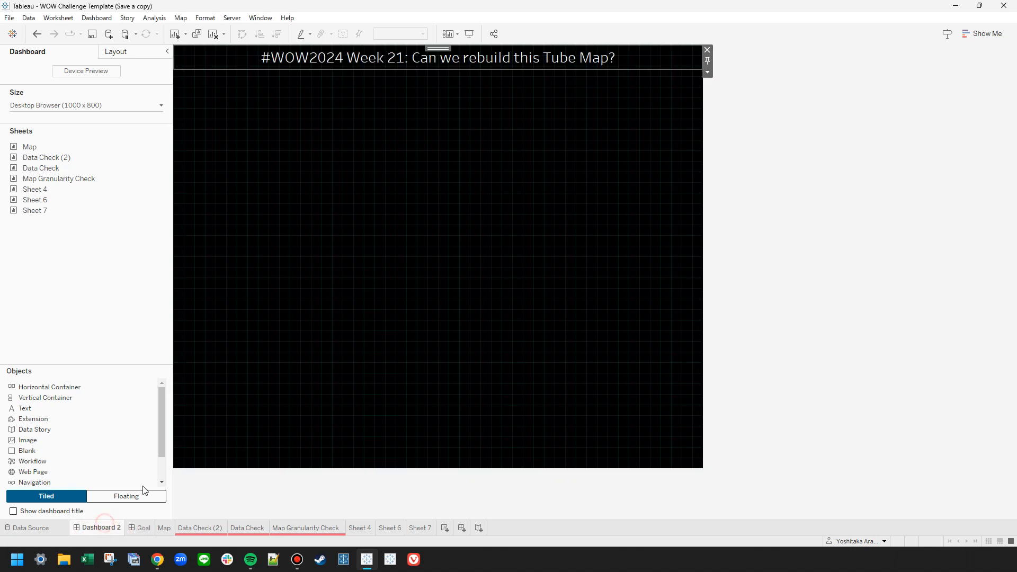
- Set the whole dashboard heading to font size 22 and check it against the Goal dashboard
double_click(337, 57)
key(ctrl+a)
click(475, 212)
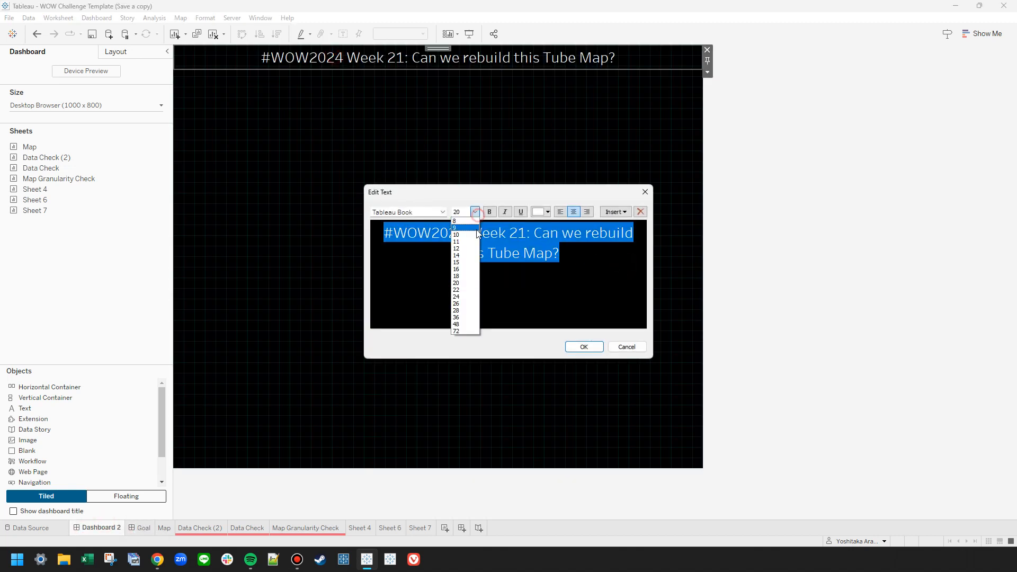
click(457, 290)
click(583, 347)
click(138, 529)
click(104, 527)
- Try an outer padding of 20 on all sides of the vertical container, and undo it
mouse_move(118, 160)
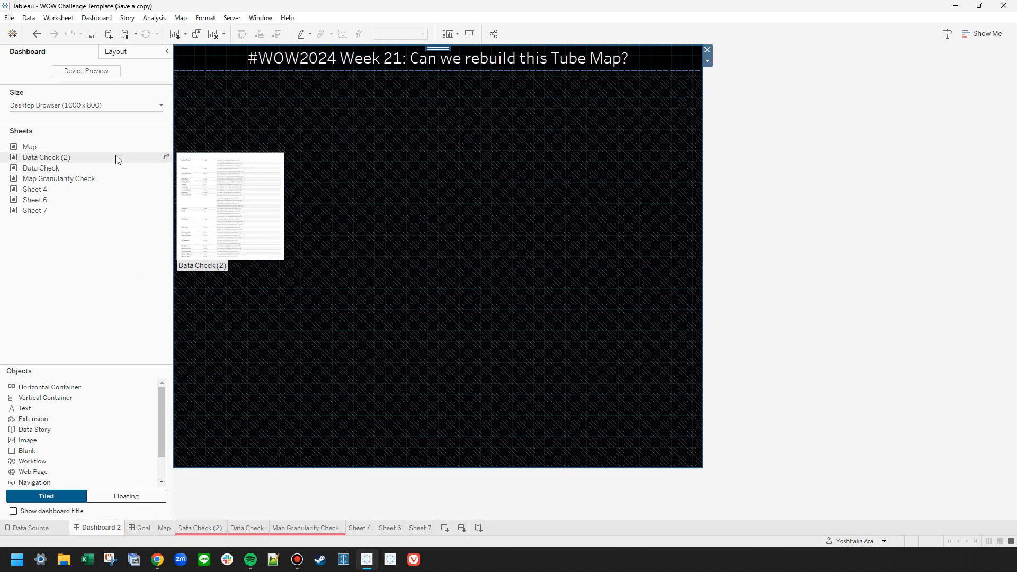
click(115, 52)
click(75, 295)
double_click(59, 339)
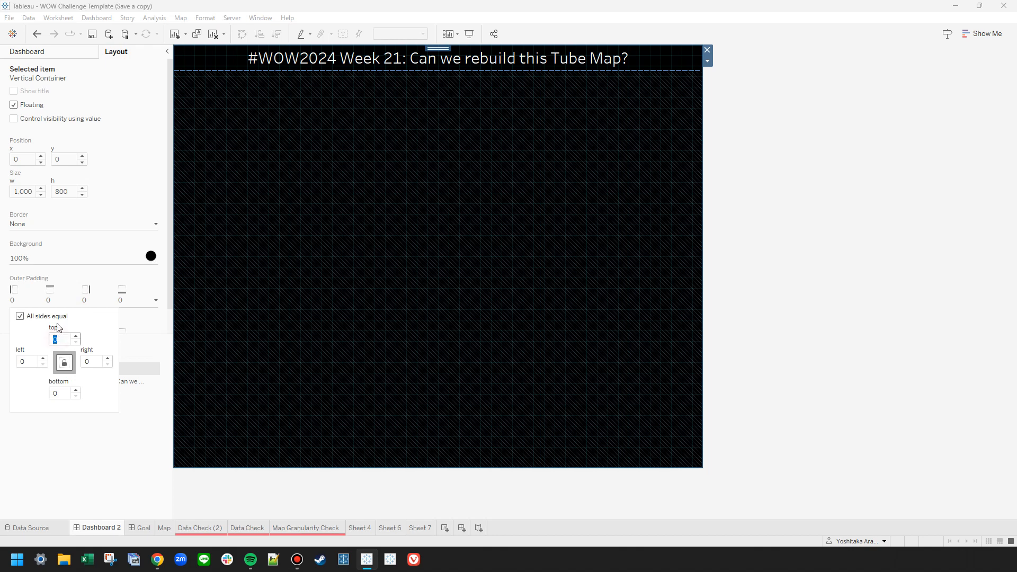
text(20)
key(Return)
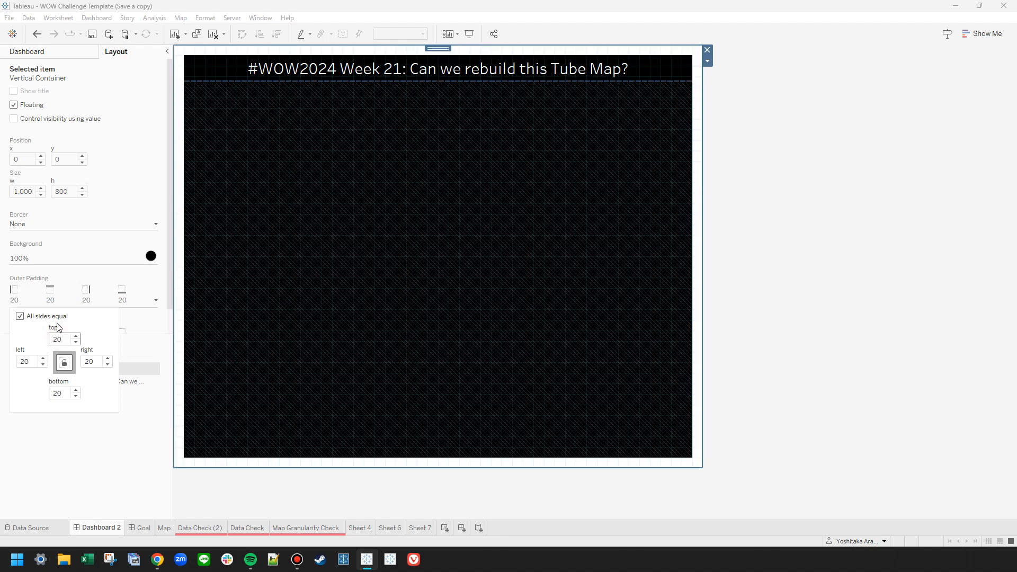
click(69, 489)
click(37, 34)
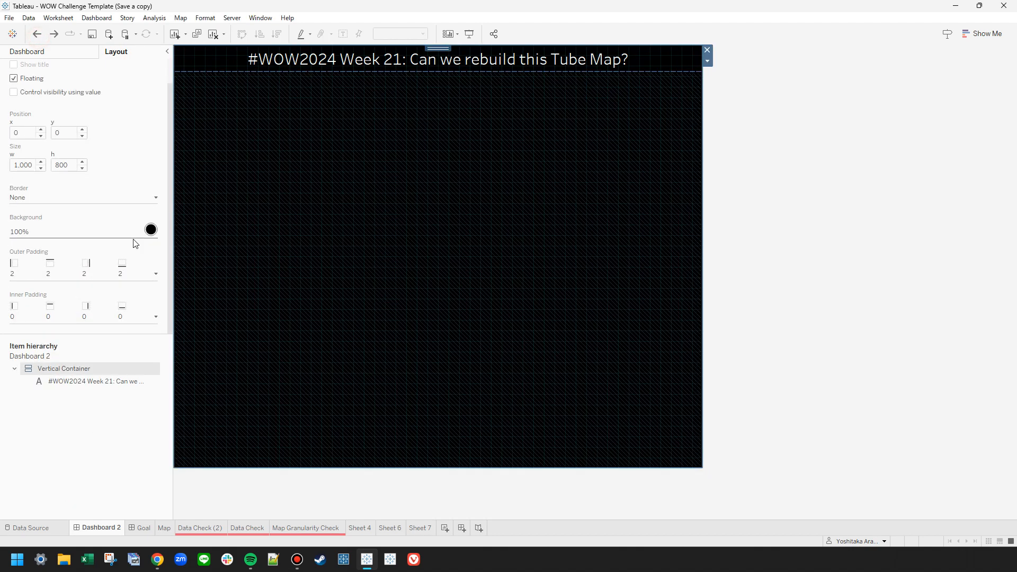
click(37, 34)
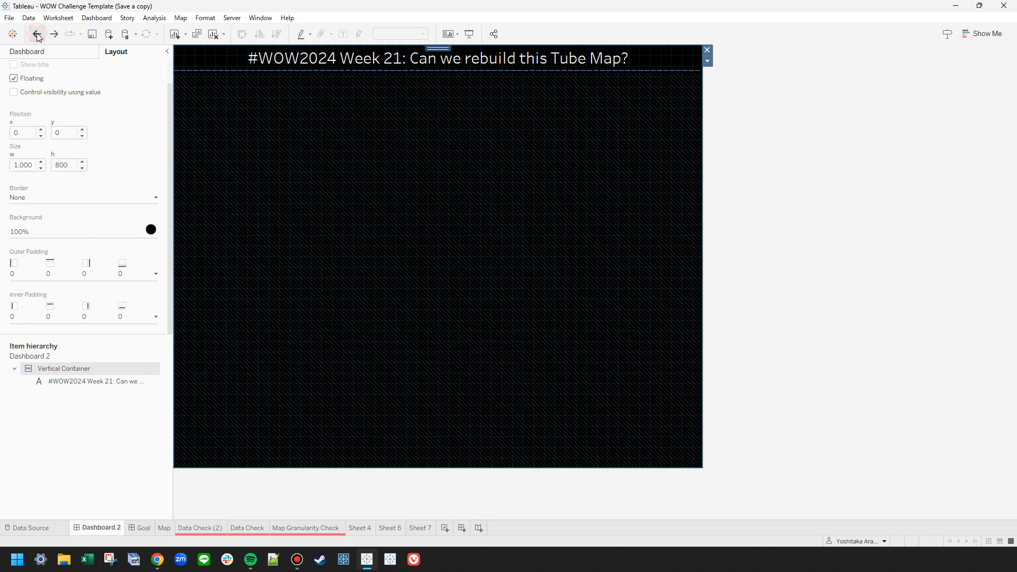
- Set the vertical container's inner padding to 20 on all sides and compare it with the Goal dashboard
click(86, 313)
text(20)
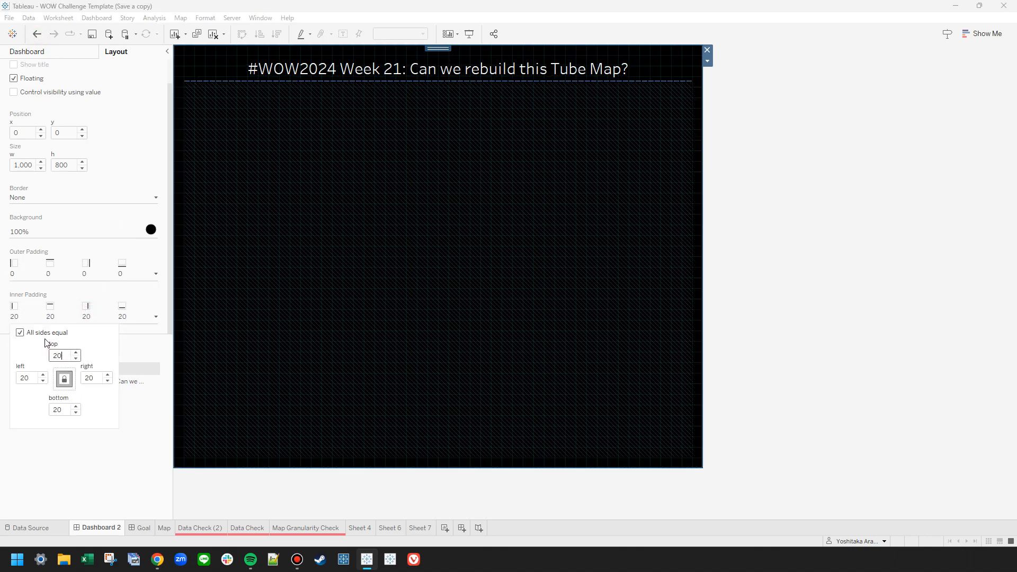
click(139, 527)
click(107, 529)
- Set the vertical container's inner padding to 10 on all sides and check the heading position against the Goal dashboard
click(78, 317)
double_click(58, 355)
text(10)
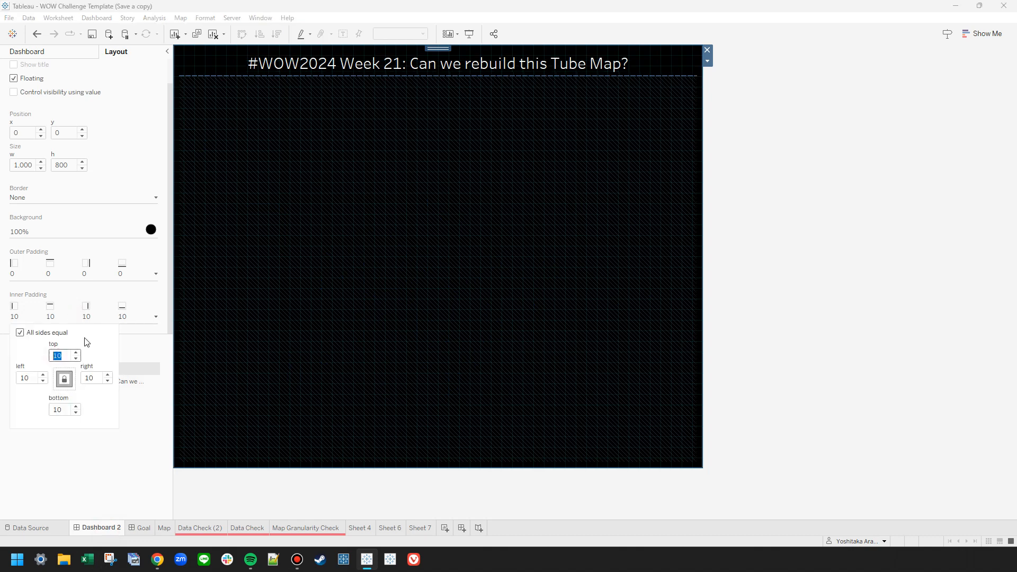
click(133, 527)
click(109, 529)
click(127, 530)
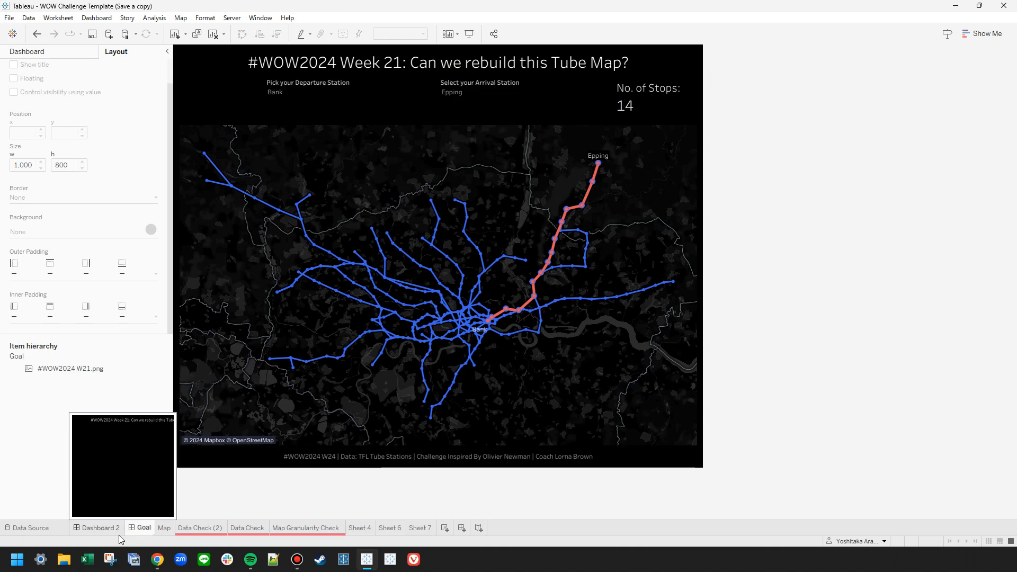
click(119, 534)
- Arrange Tableau beside the browser's reference dashboard and add the Map sheet below the heading
drag(602, 6, 1, 249)
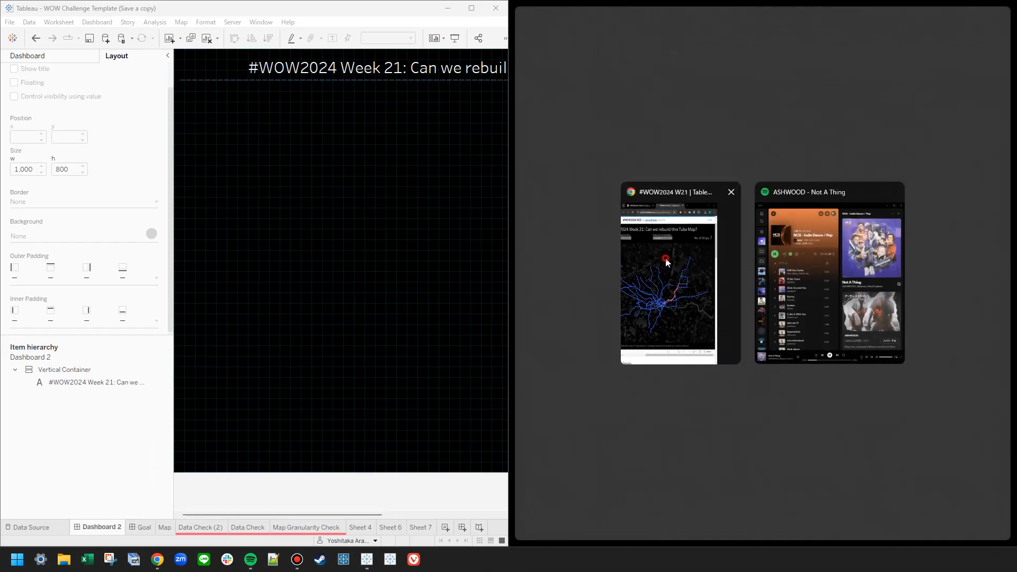
click(657, 270)
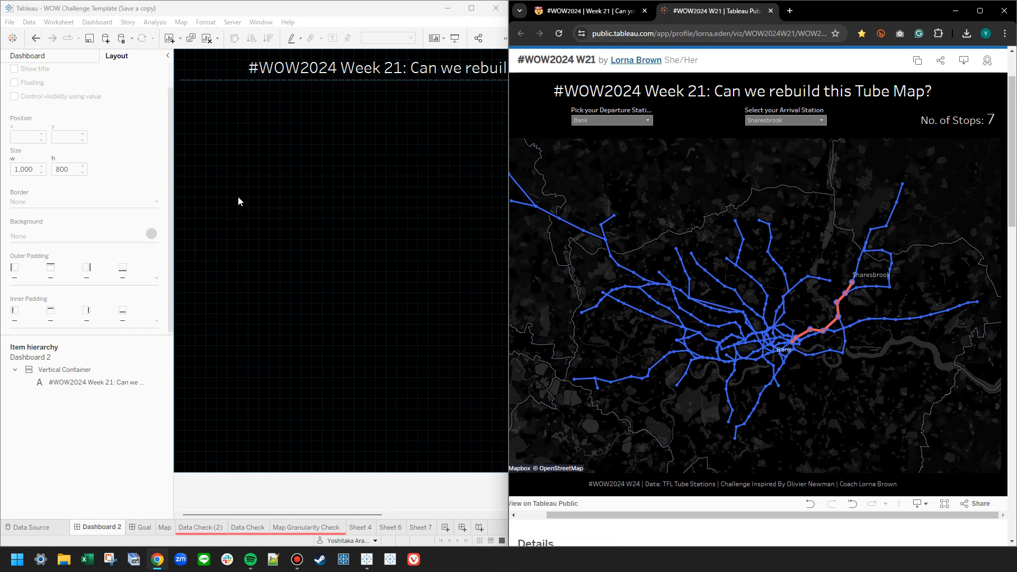
click(61, 55)
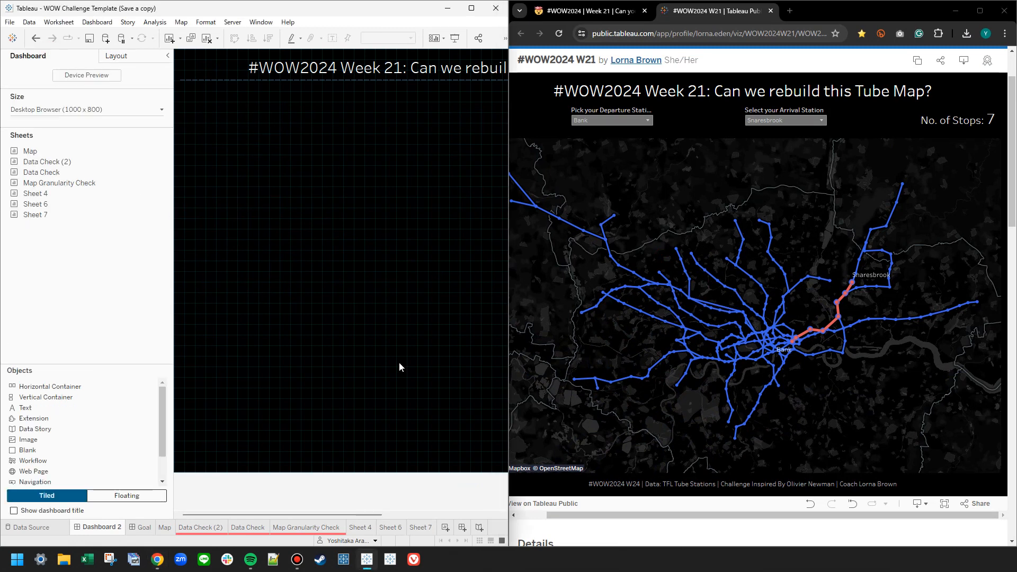
drag(509, 498, 616, 495)
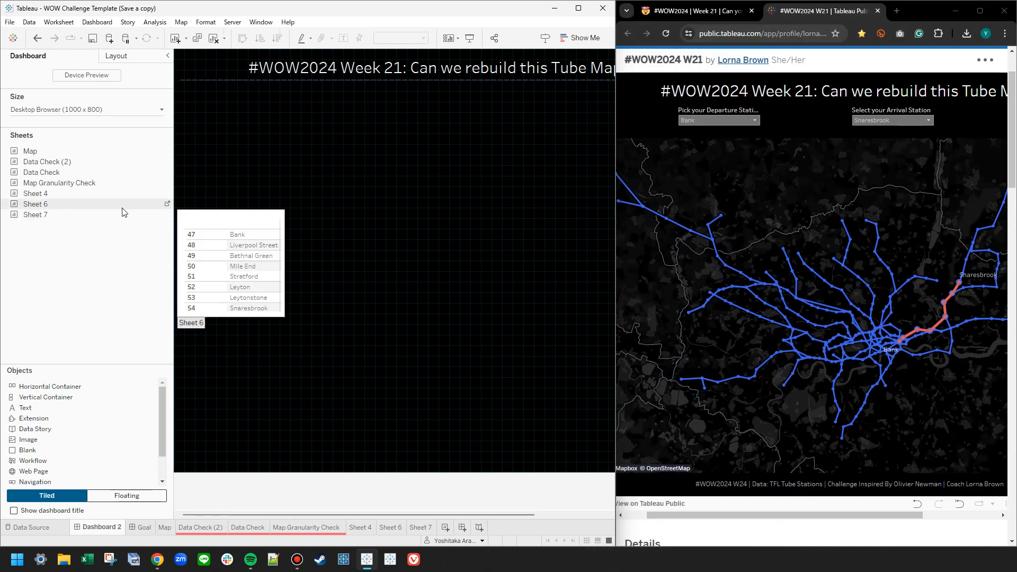
drag(30, 151, 336, 175)
- Add a centered footer text below the map, "#WOW2024 W21 | Data: TFL Tube Stations | Challenge By", ending with the challenge author and inspiration credits
drag(25, 407, 319, 456)
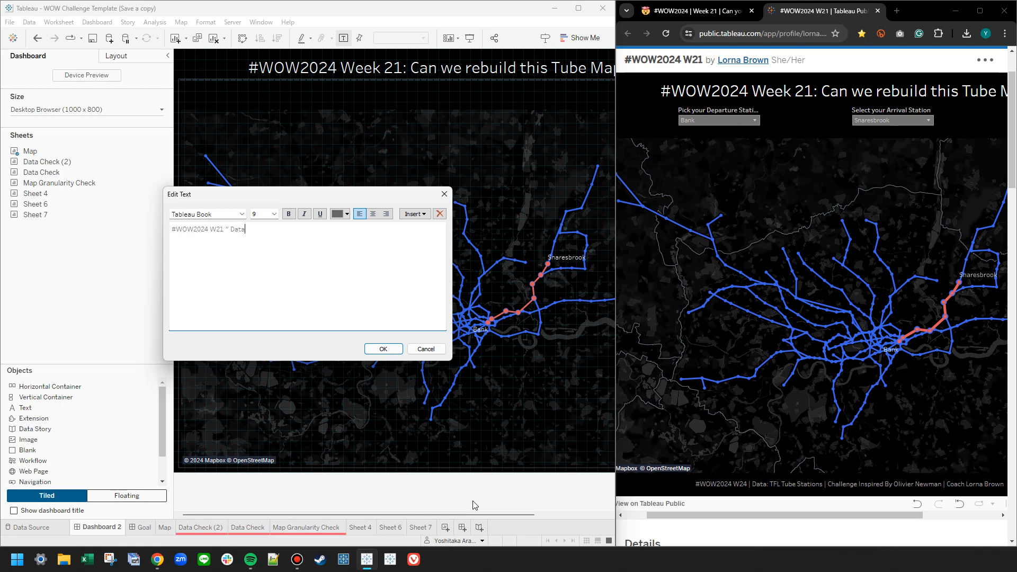
key(BackSpace)
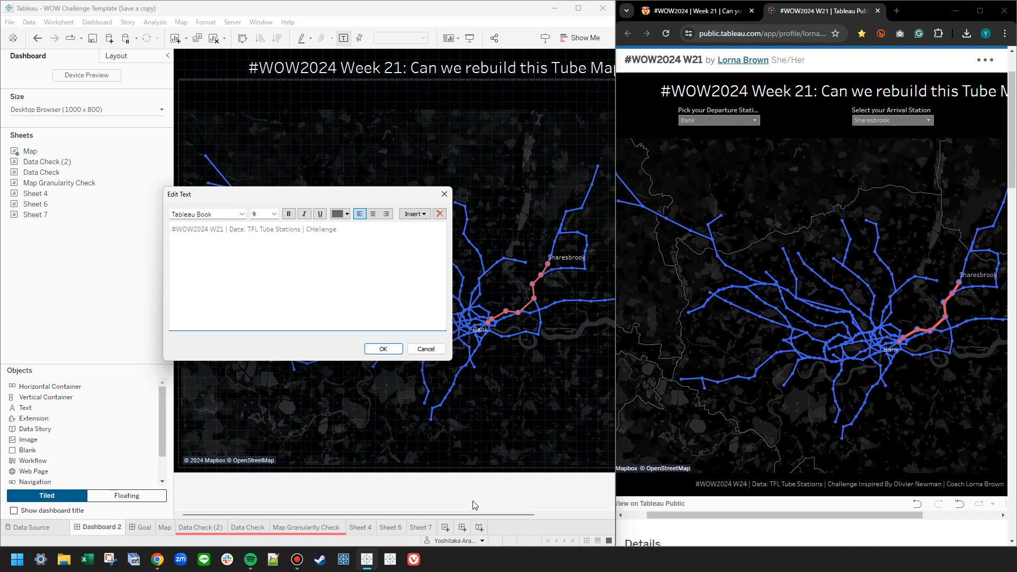
key(BackSpace)
key(BackSpace)
text(ha)
text(man)
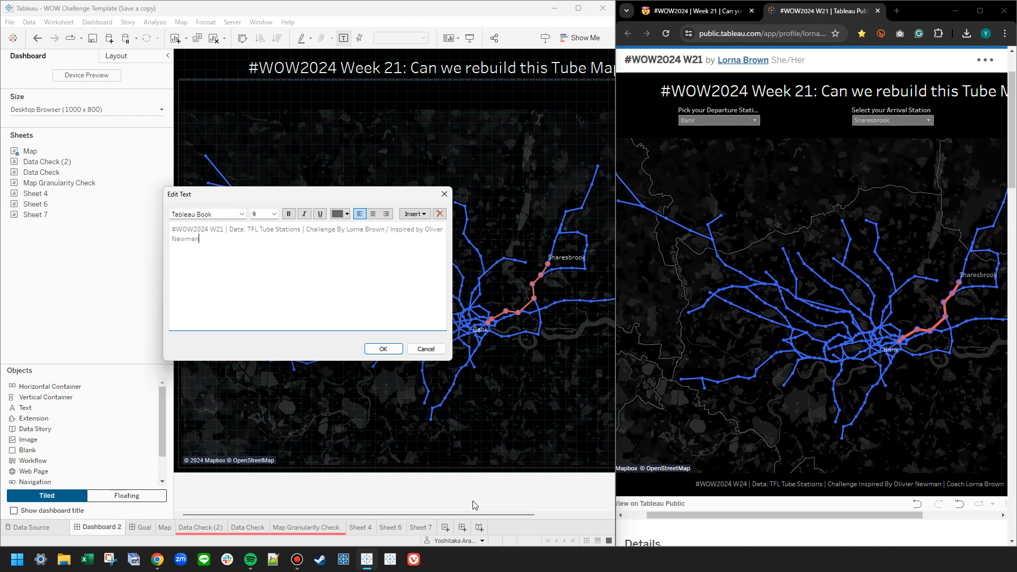
key(ctrl+a)
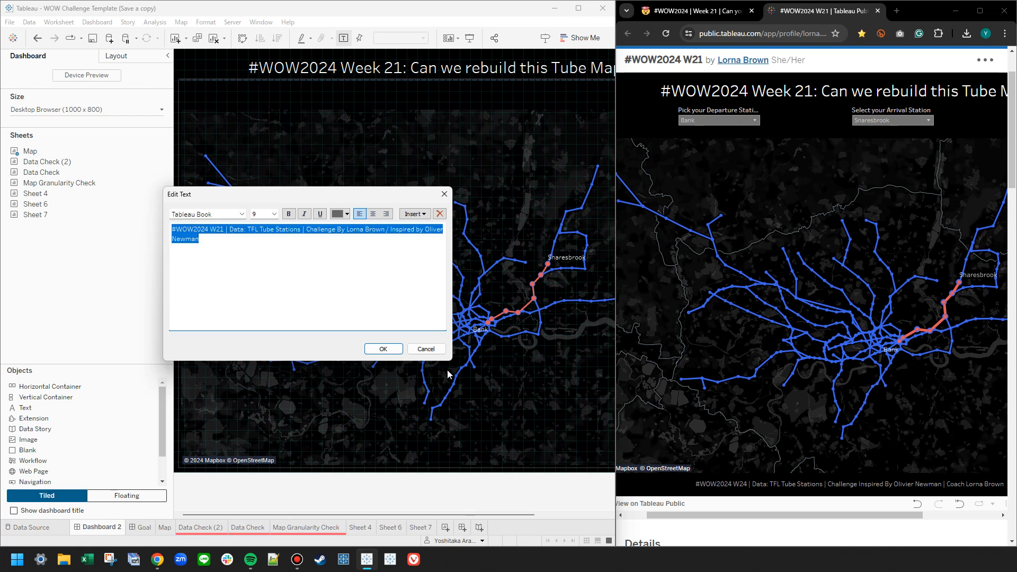
click(383, 348)
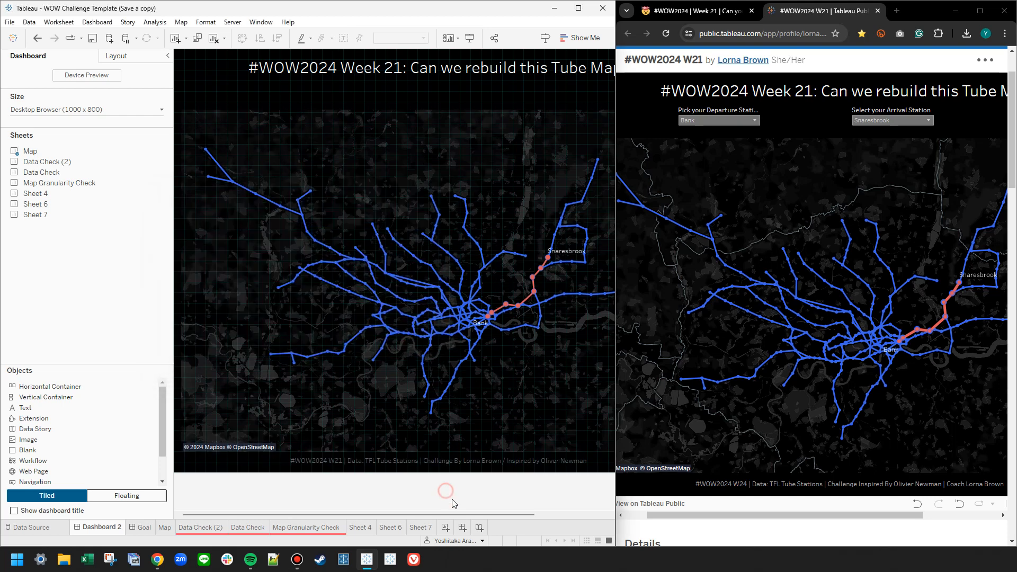
- Compare the assembled dashboard with the browser's reference side by side, and return Tableau to the full screen
drag(460, 517, 531, 517)
drag(718, 515, 666, 522)
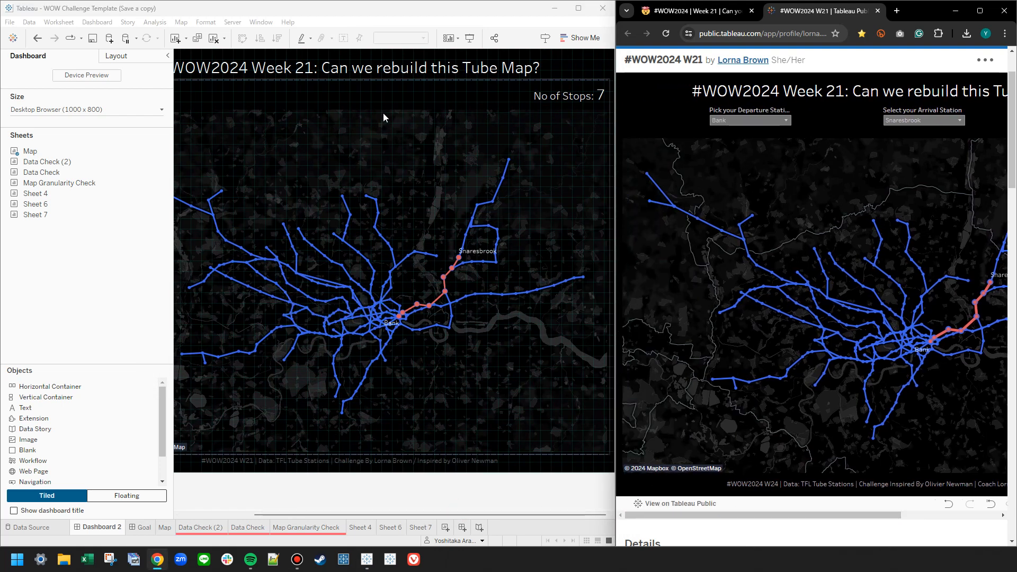
click(167, 56)
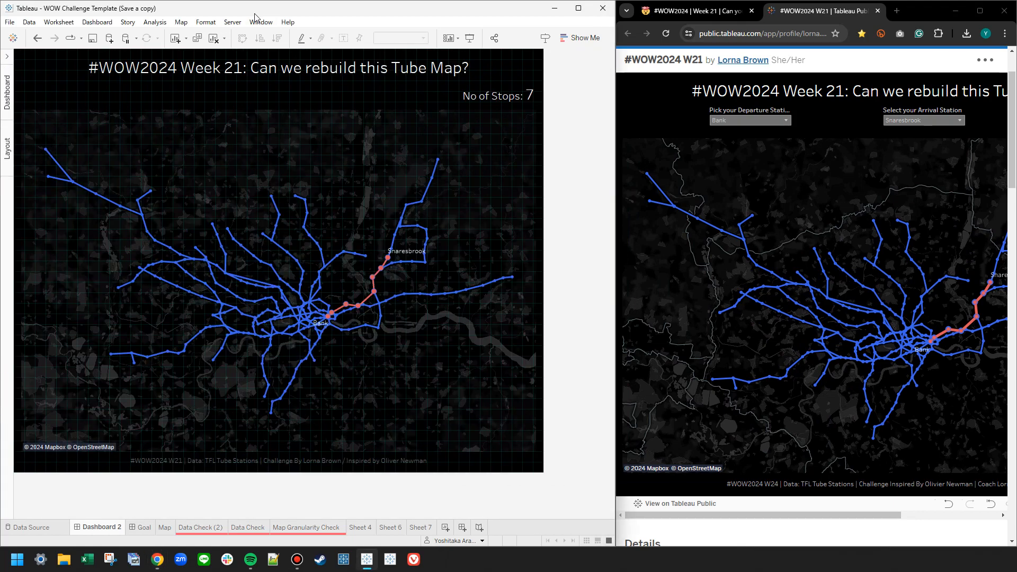
drag(256, 10, 297, 1)
click(6, 88)
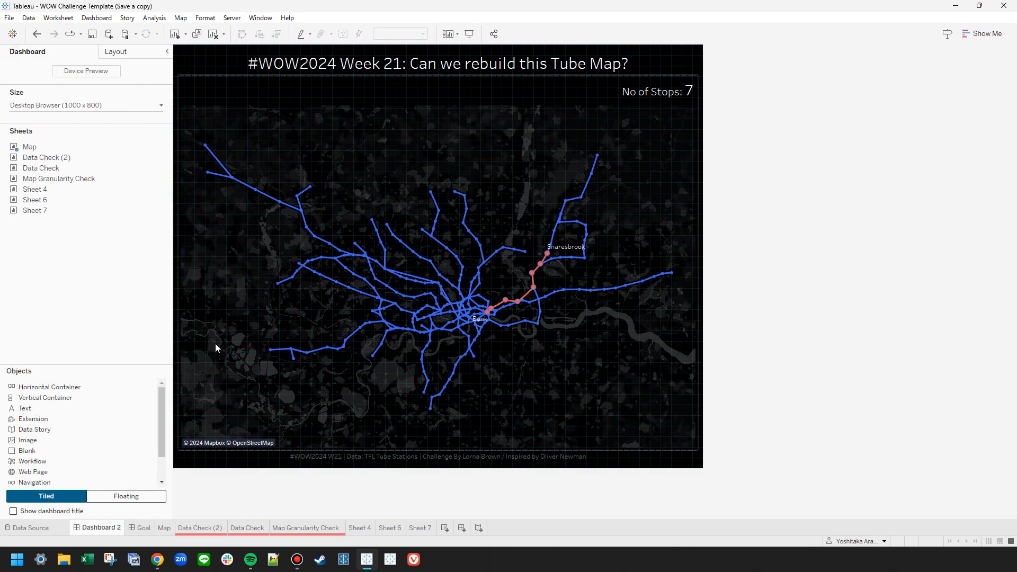
- Compare the placement of the map and the stop-count title with the Goal dashboard
click(145, 524)
click(107, 527)
click(136, 529)
click(104, 528)
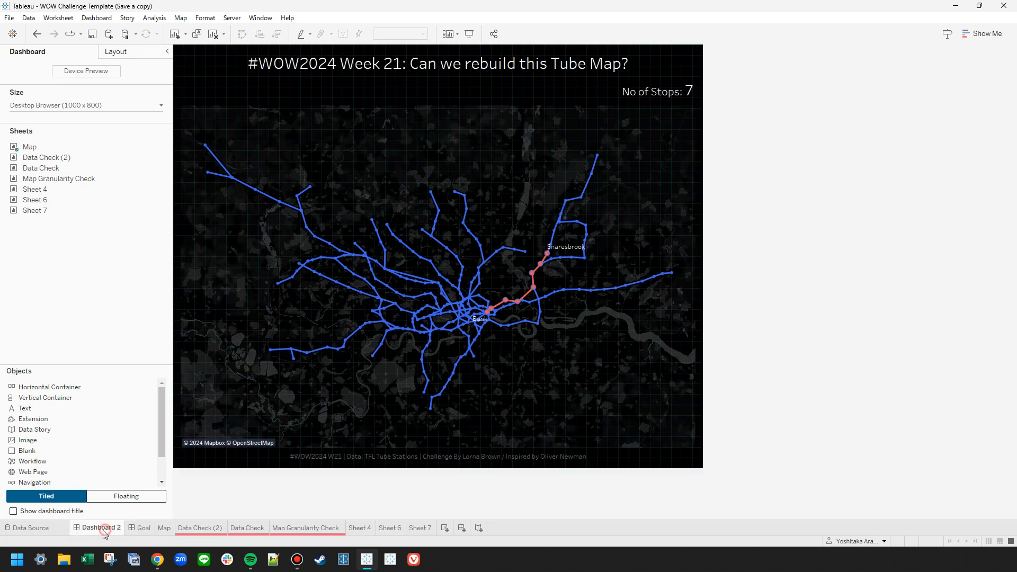
click(133, 529)
click(95, 529)
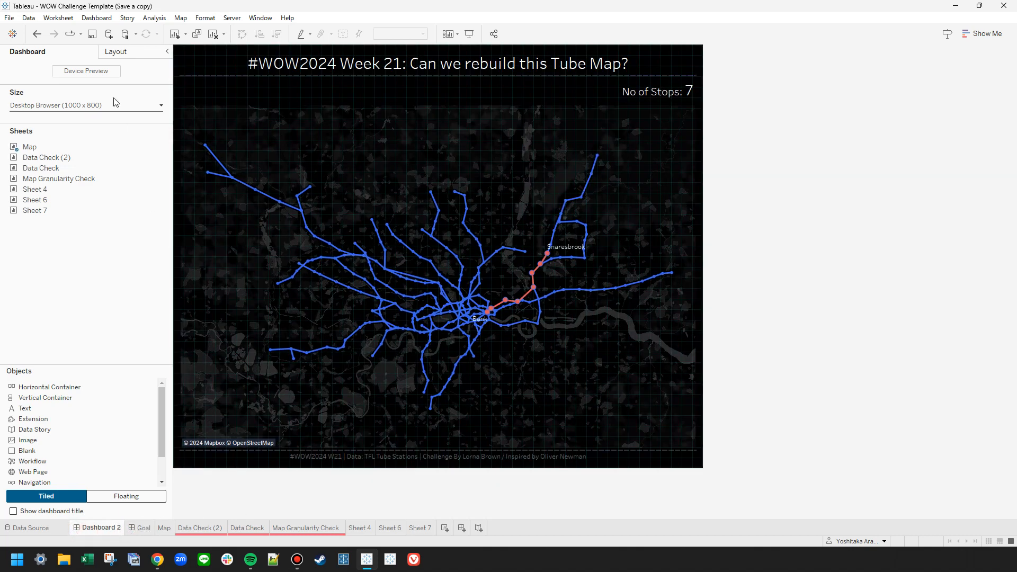
click(141, 529)
click(97, 528)
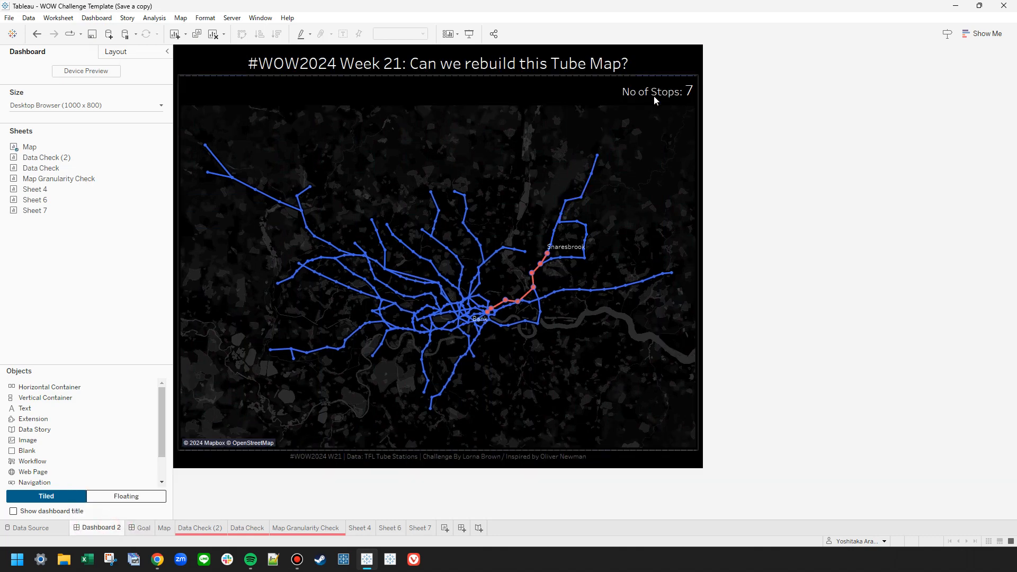
click(113, 529)
click(141, 528)
click(106, 528)
double_click(631, 86)
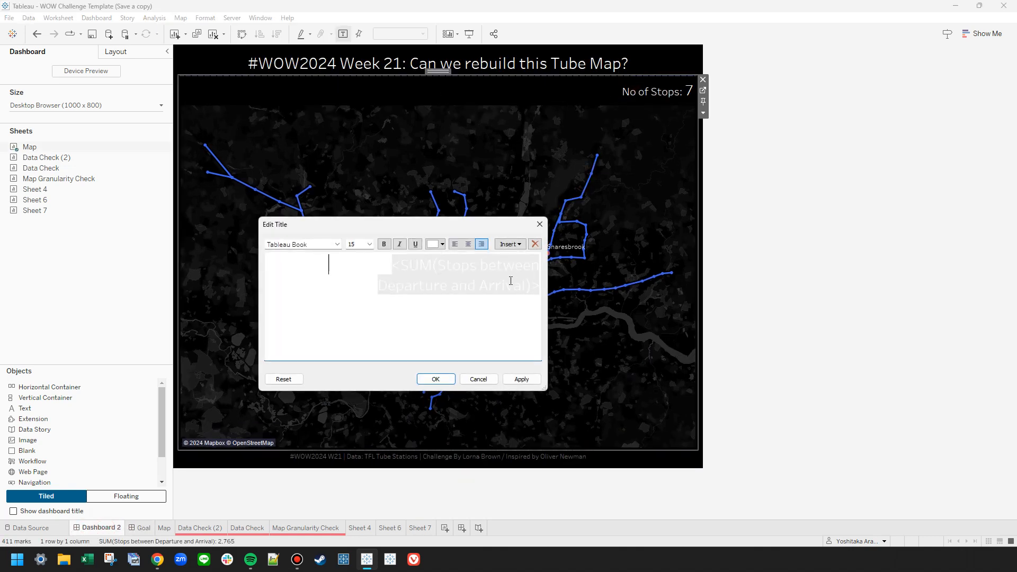
click(479, 379)
click(136, 529)
click(112, 528)
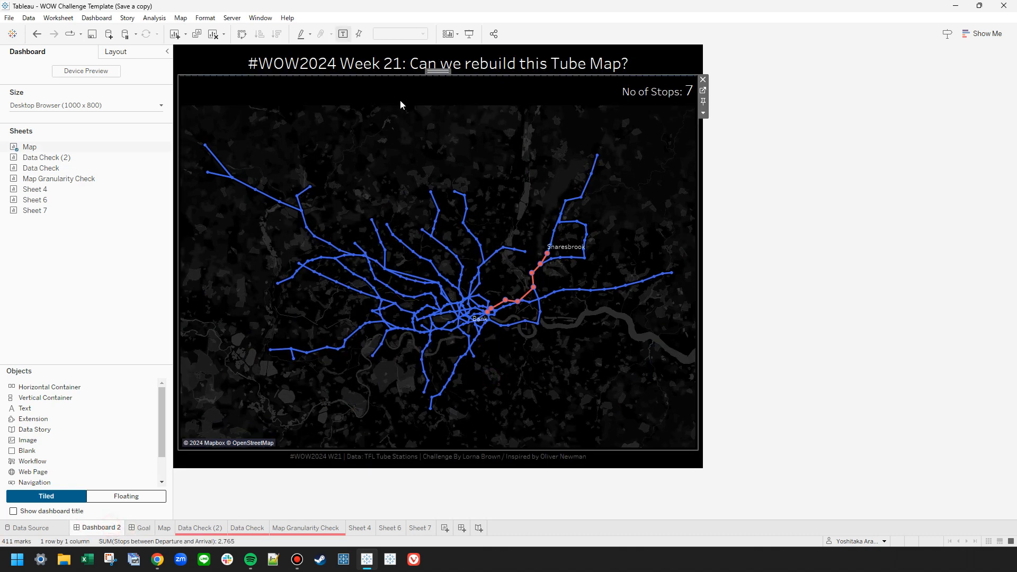
- Insert a blank line above the map's "No of Stops" title text and check the spacing against the Goal dashboard
double_click(492, 92)
key(Return)
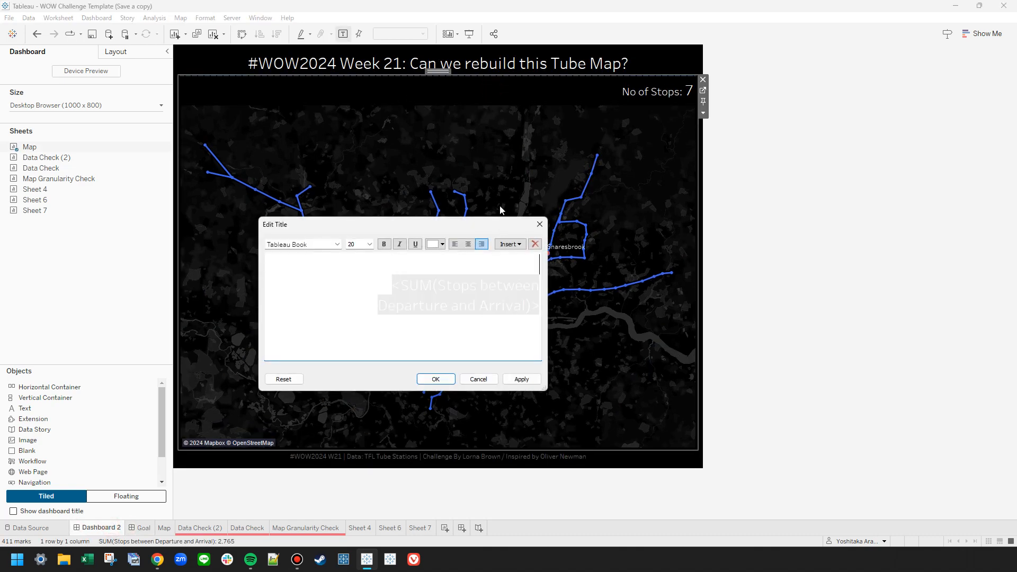
click(522, 379)
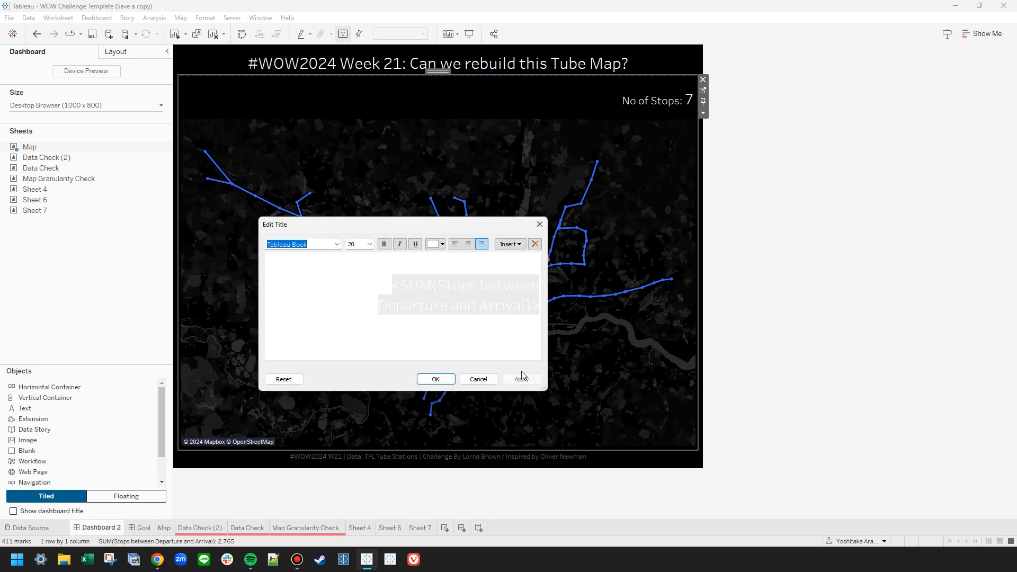
click(433, 380)
click(140, 527)
click(112, 528)
click(212, 495)
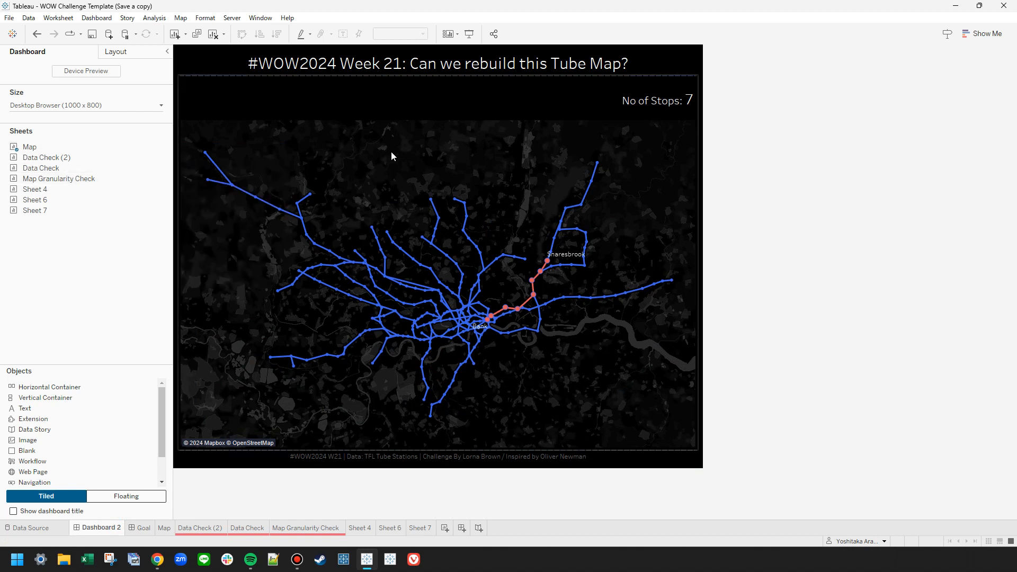
- Move the Arrival Station Candidates Set and Departure Station selectors out of their hidden container to float over the top of the map
click(541, 133)
click(704, 113)
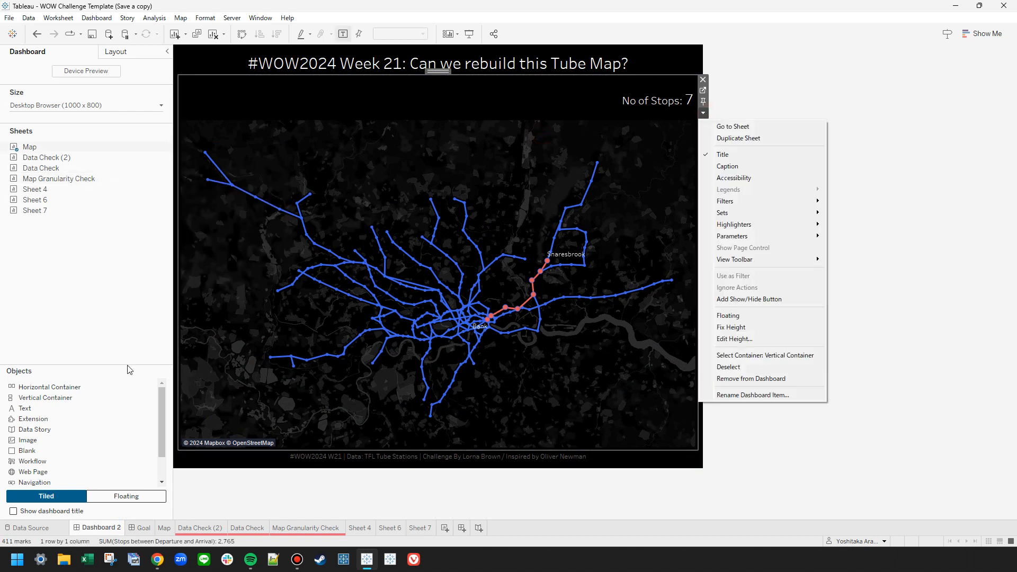
click(116, 52)
click(90, 406)
click(14, 419)
click(25, 431)
click(37, 460)
click(80, 470)
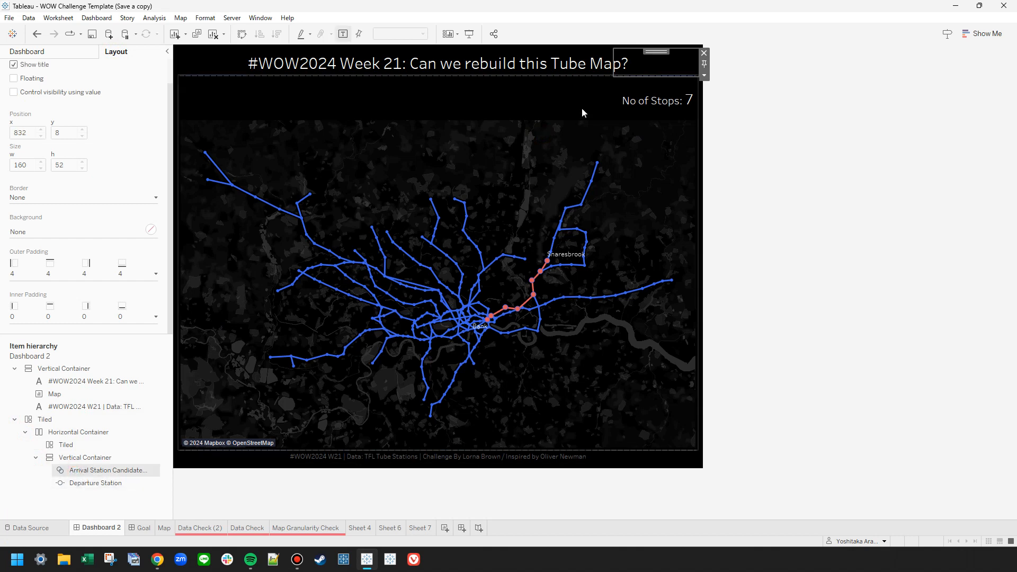
drag(652, 53, 348, 98)
click(85, 483)
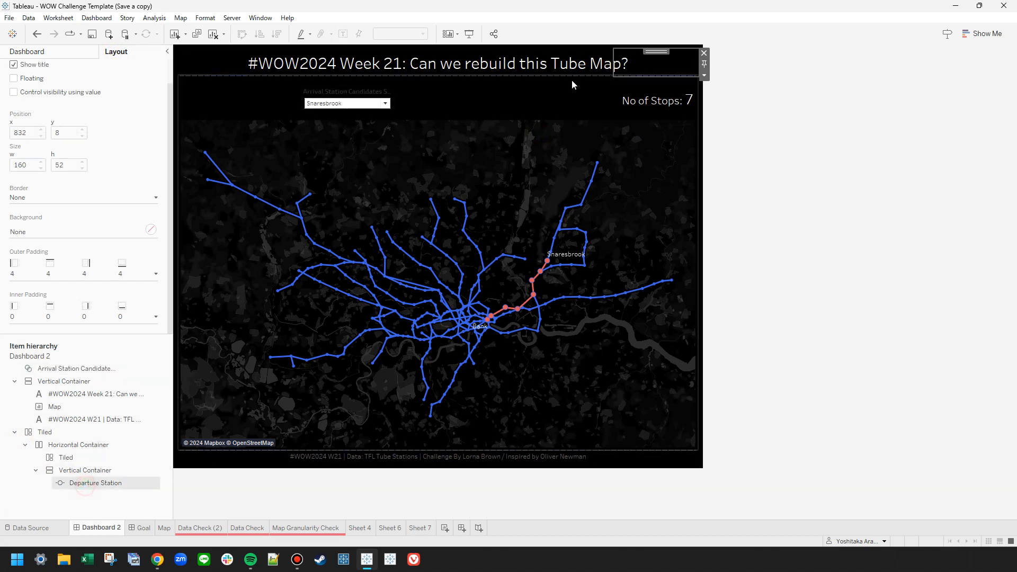
drag(652, 52, 476, 85)
- Add a floating horizontal container over the map and place the Departure Station selector and the Arrival Station selector side by side in it
click(74, 53)
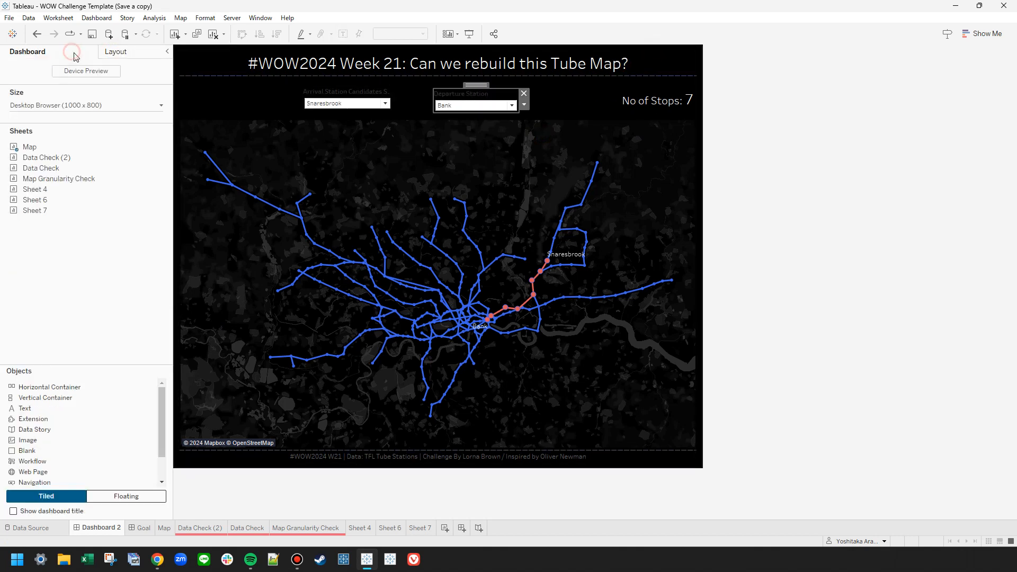
click(145, 528)
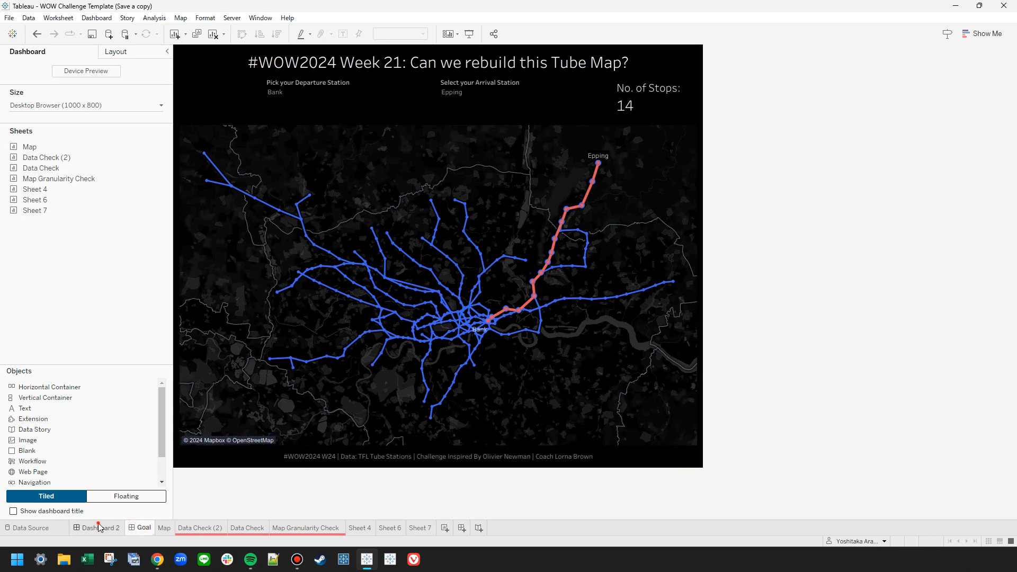
click(98, 528)
drag(69, 391, 275, 83)
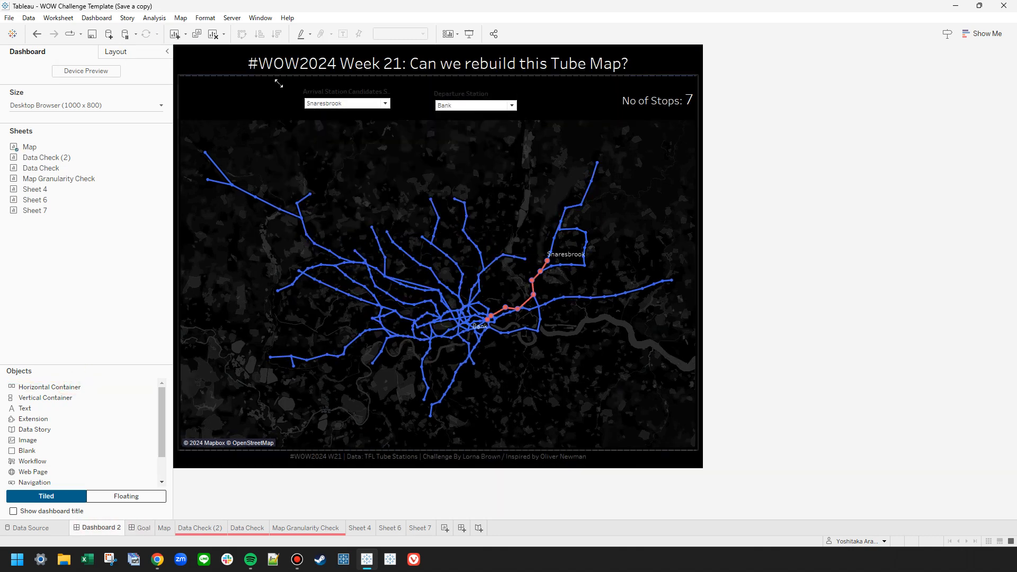
drag(490, 98, 305, 116)
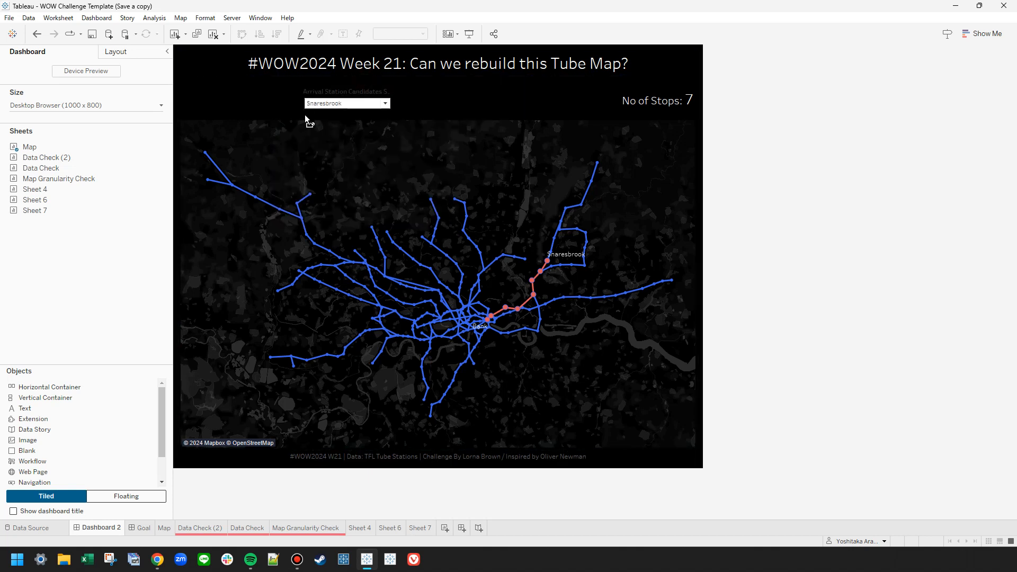
double_click(362, 78)
drag(362, 78, 538, 119)
click(352, 84)
drag(352, 84, 609, 164)
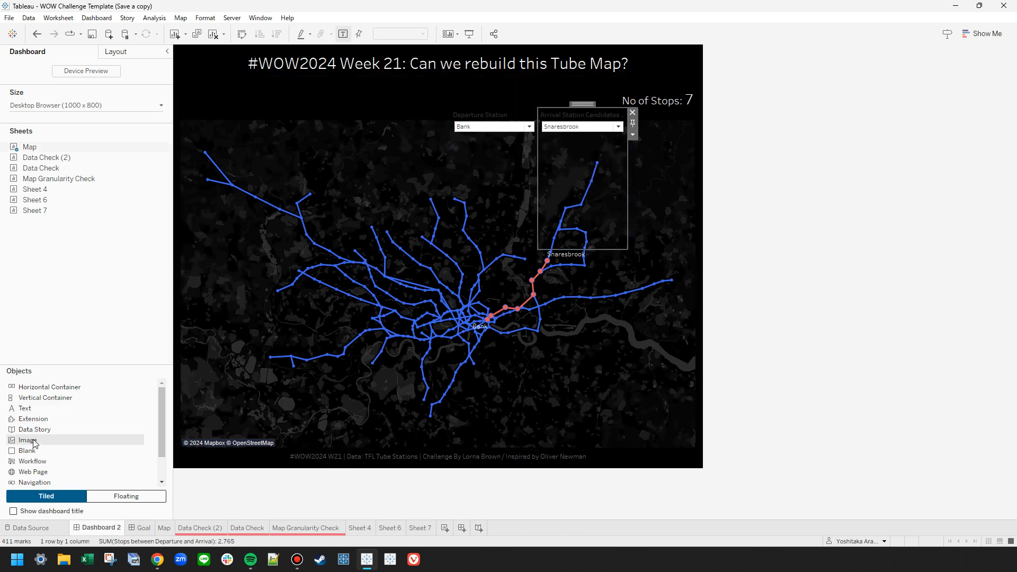
- Insert a blank between the two selectors with contents distributed evenly, and widen their container leftward to match the Goal dashboard's spacing
drag(31, 451, 543, 113)
double_click(543, 113)
click(633, 123)
click(653, 147)
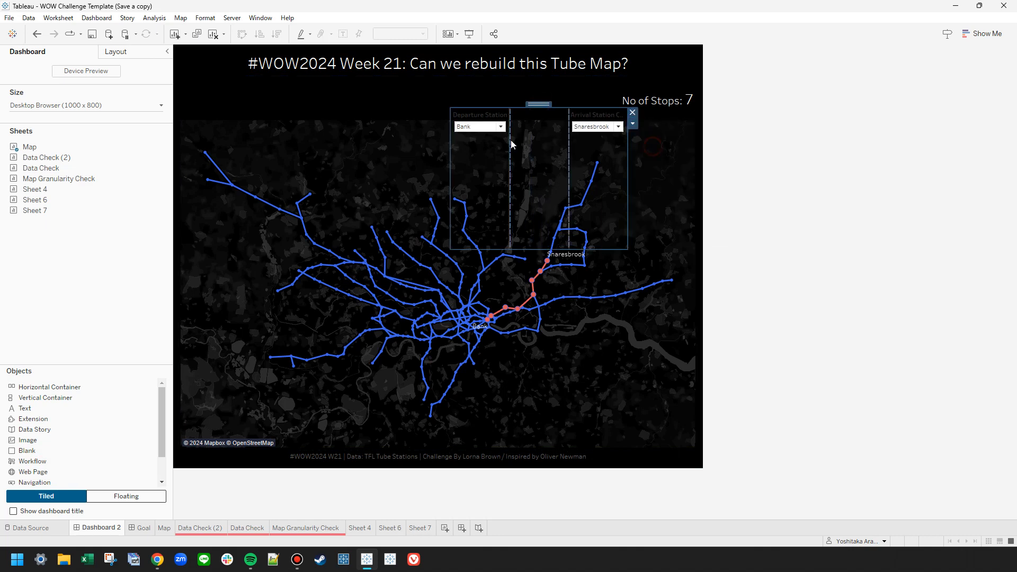
drag(450, 141, 324, 149)
click(139, 527)
click(98, 528)
- Set the title text colour of both the Departure Station and Arrival Station selectors to white
double_click(360, 122)
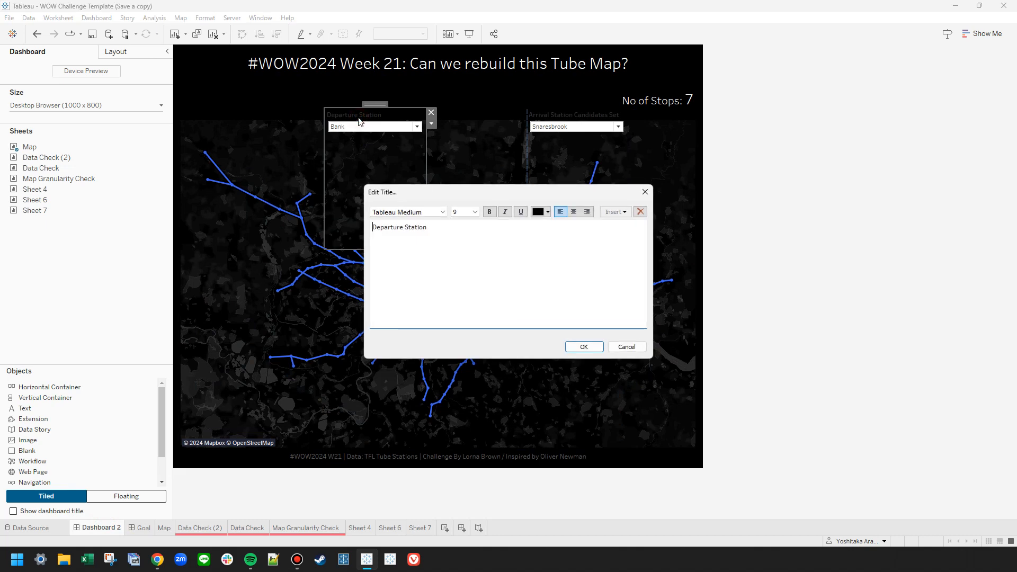
key(ctrl+a)
click(548, 212)
click(549, 219)
click(584, 347)
double_click(552, 116)
key(ctrl+a)
click(548, 212)
click(546, 223)
click(584, 347)
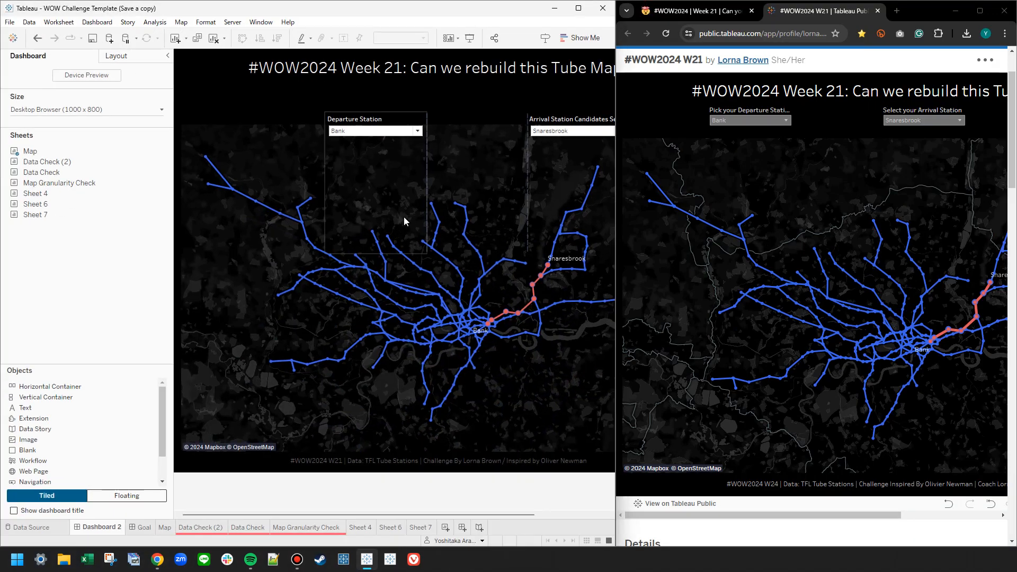
- Change the departure selector's title to "Pick your Departure Station" and keep the selector in its container
double_click(363, 119)
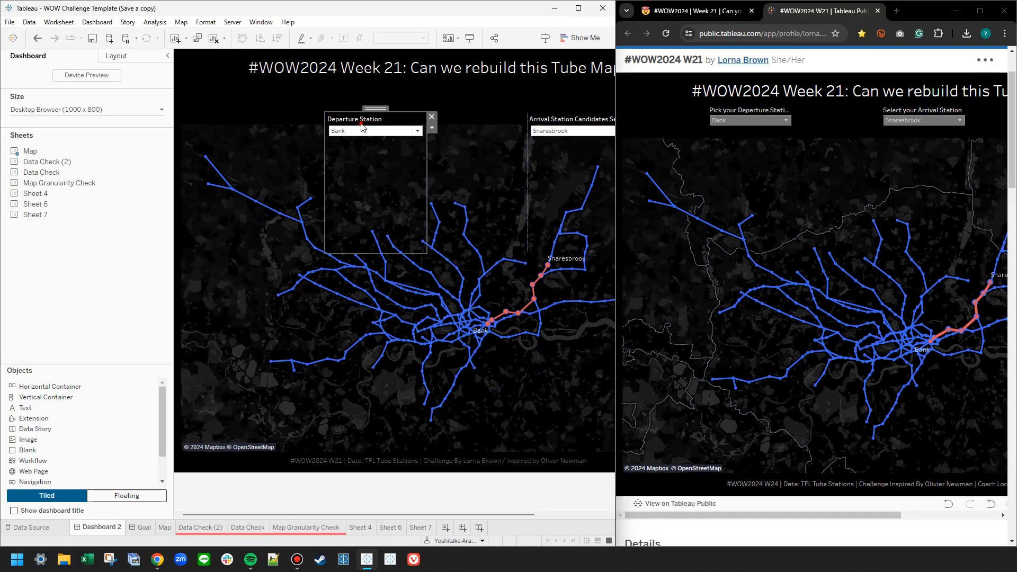
key(ctrl+a)
click(347, 214)
click(346, 237)
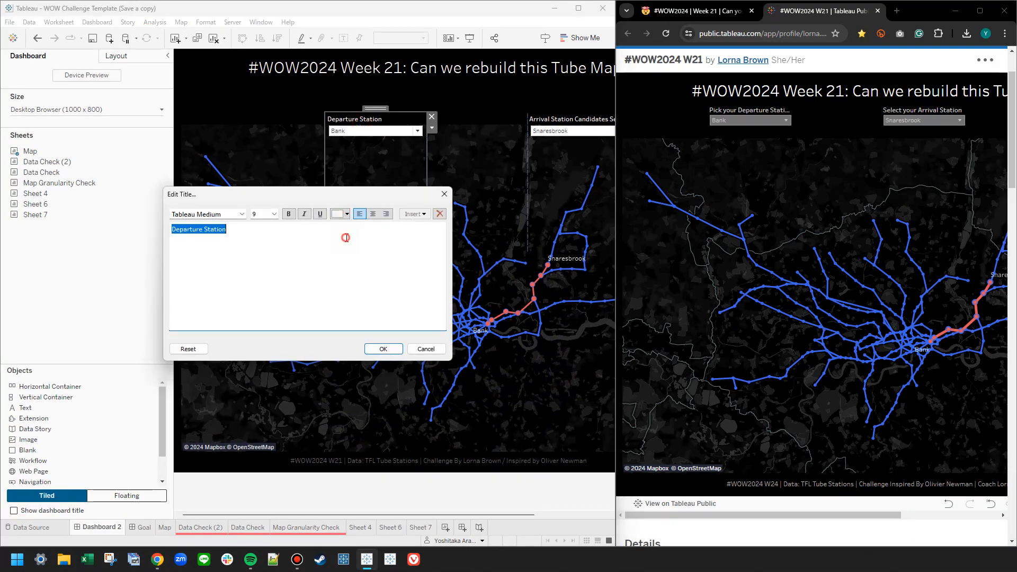
key(BackSpace)
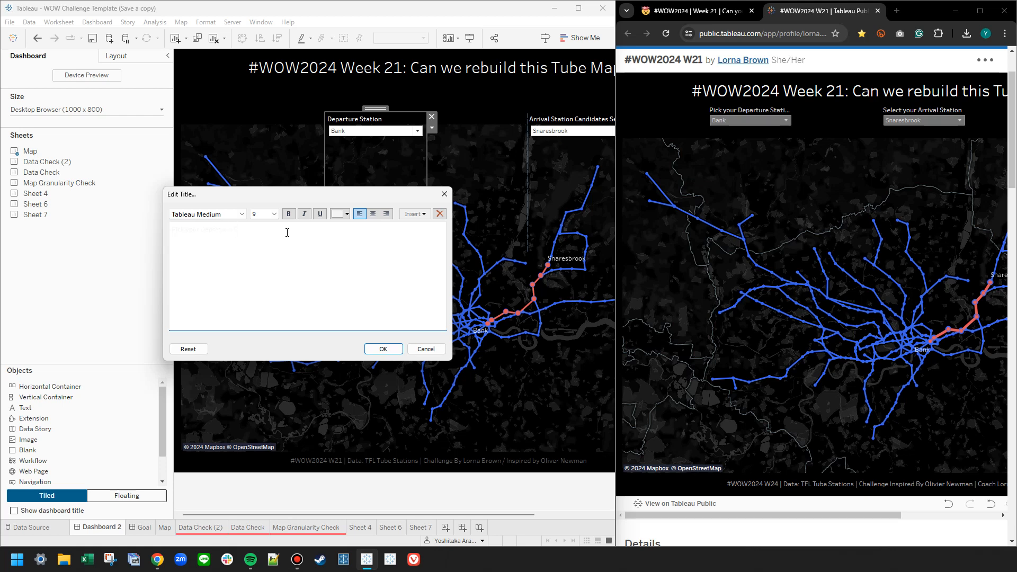
key(ctrl+a)
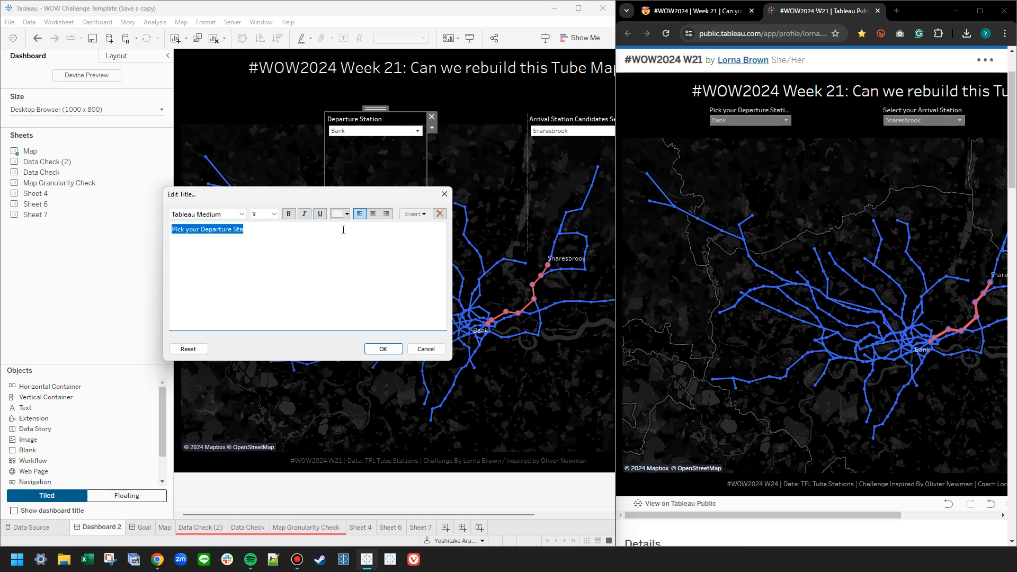
click(343, 231)
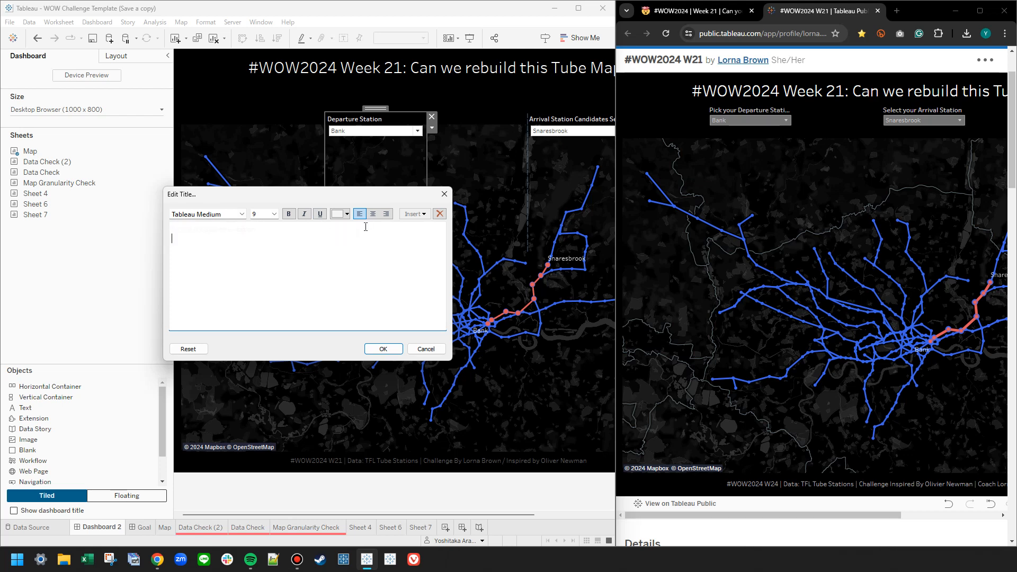
click(383, 349)
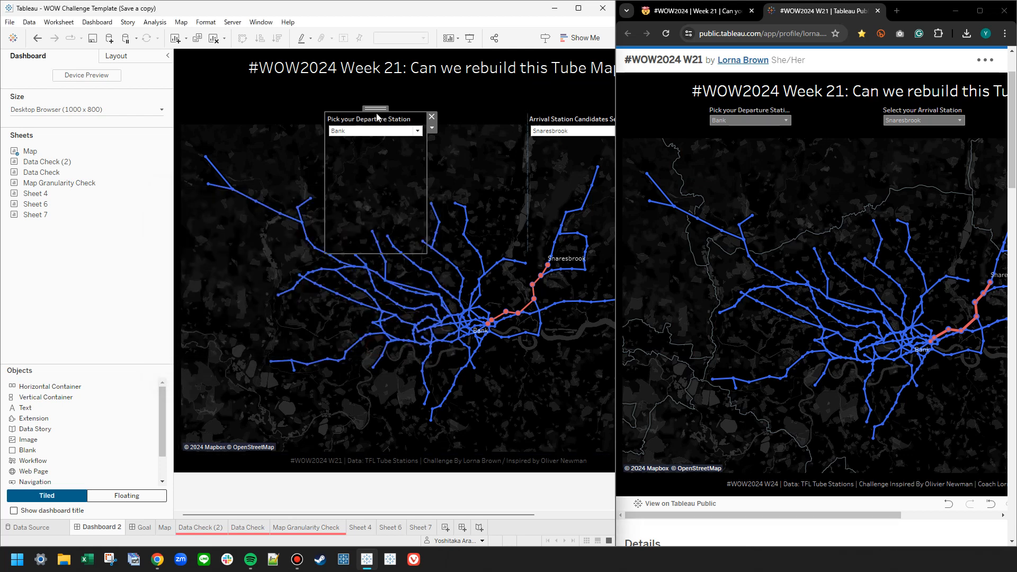
mouse_move(374, 109)
mouse_down()
mouse_move(351, 101)
mouse_move(355, 110)
mouse_up()
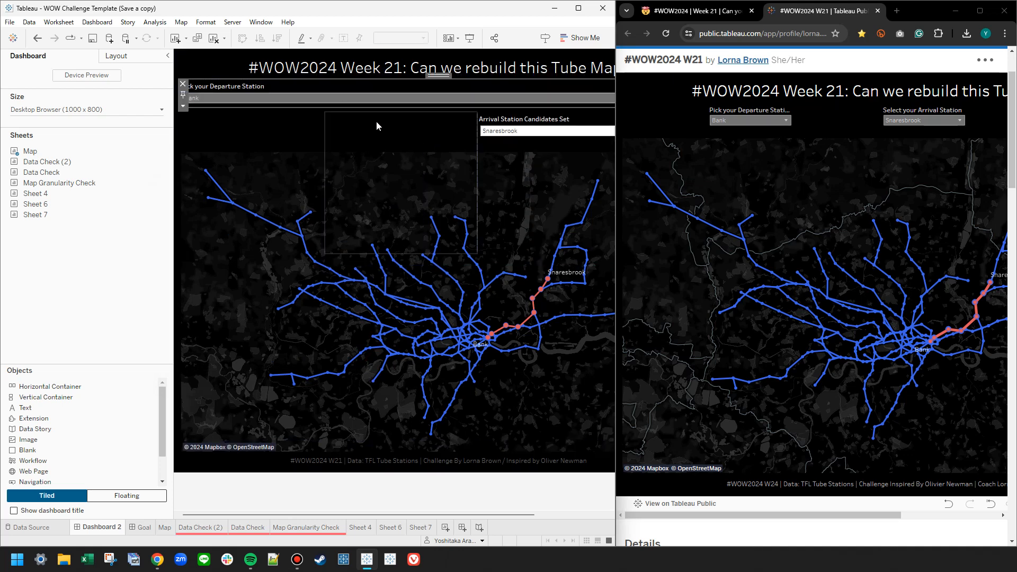
key(ctrl+z)
- Change the arrival selector's title to "Select Your Arrival Station" in white text
double_click(556, 118)
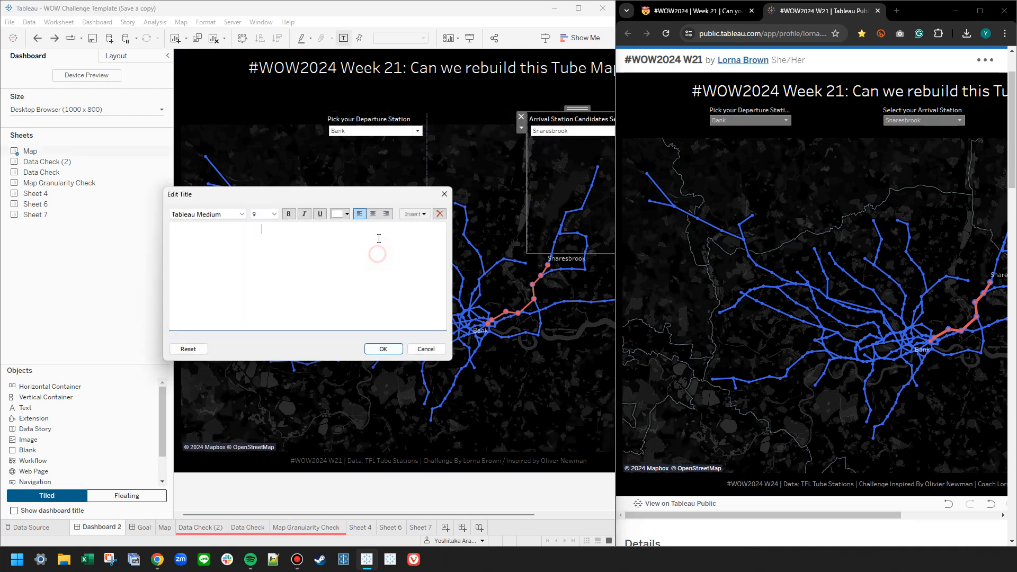
key(ctrl+a)
click(348, 214)
click(339, 243)
click(323, 251)
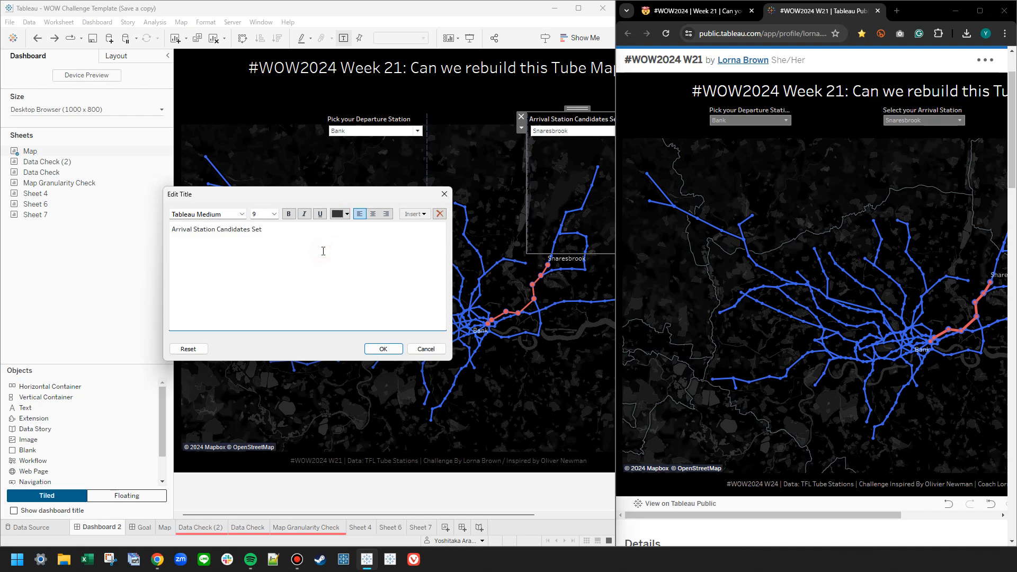
key(ctrl+a)
text(Se)
key(ctrl+a)
click(333, 215)
click(346, 235)
click(381, 349)
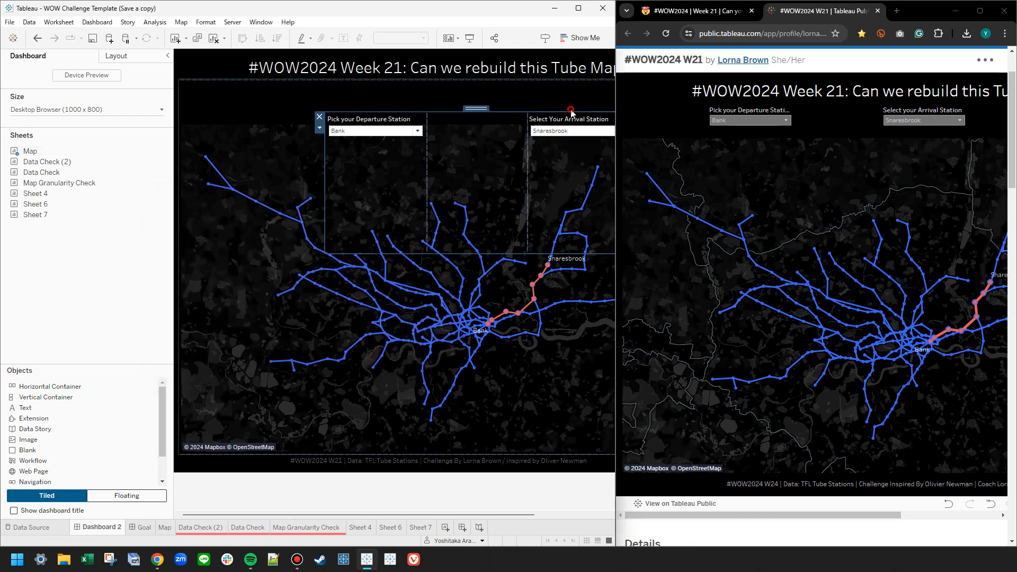
- Move the selector container up just below the heading and shrink its height to fit the two selectors
drag(476, 109, 413, 87)
drag(430, 227, 446, 122)
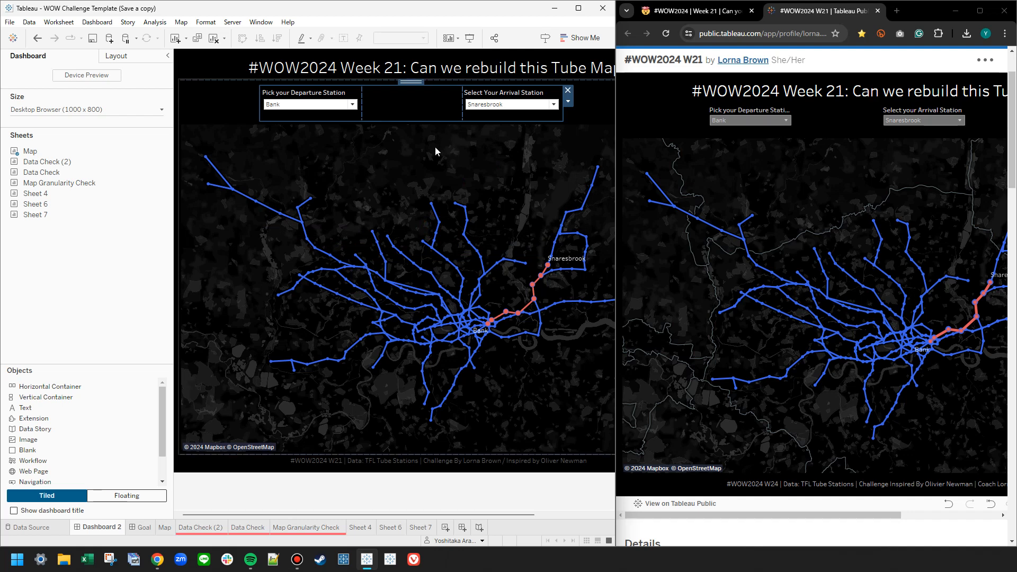
drag(563, 113, 562, 114)
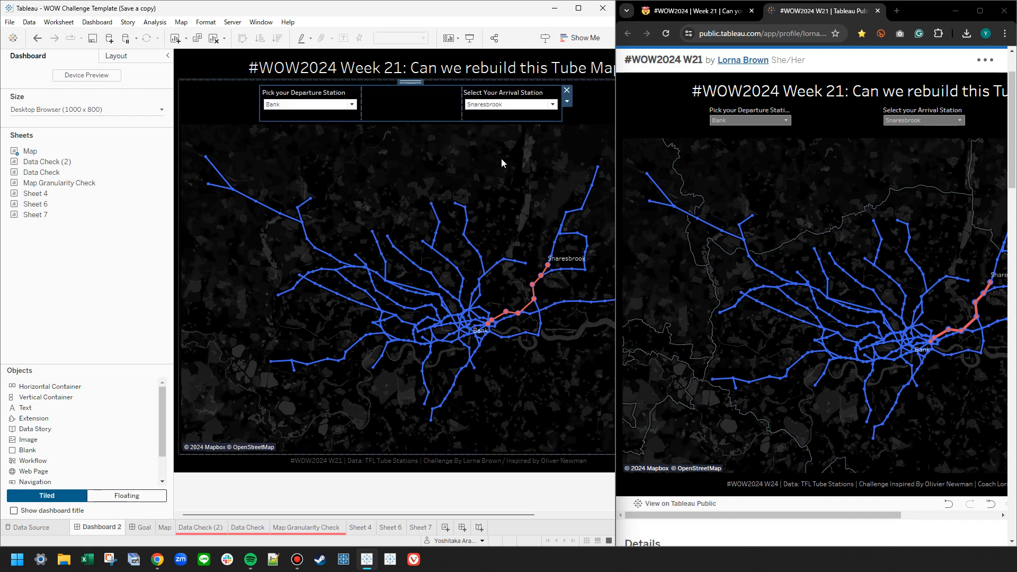
click(389, 499)
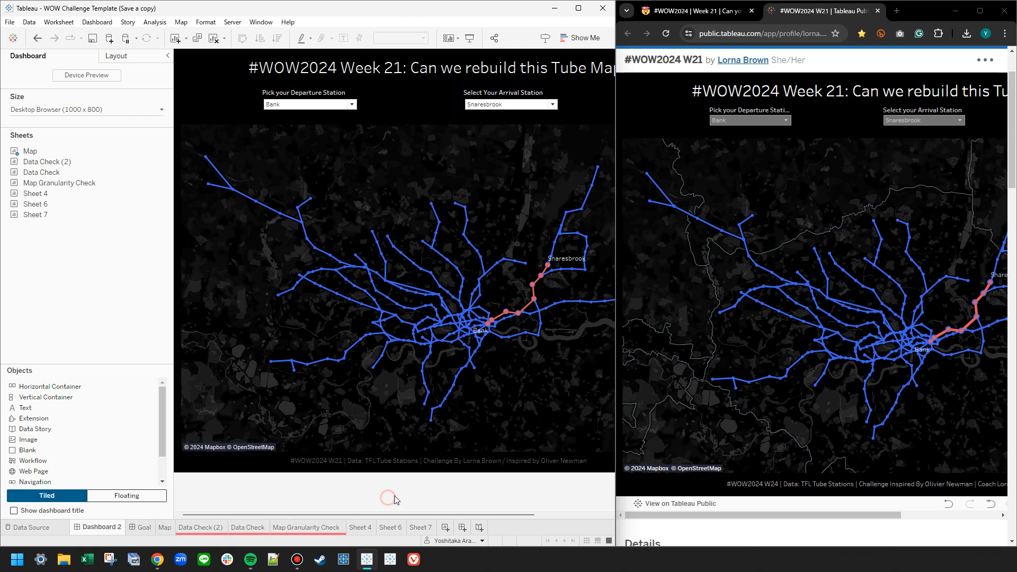
- Set the arrival station to (All) in both the browser reference and the rebuilt dashboard to compare their routes
drag(297, 514, 365, 522)
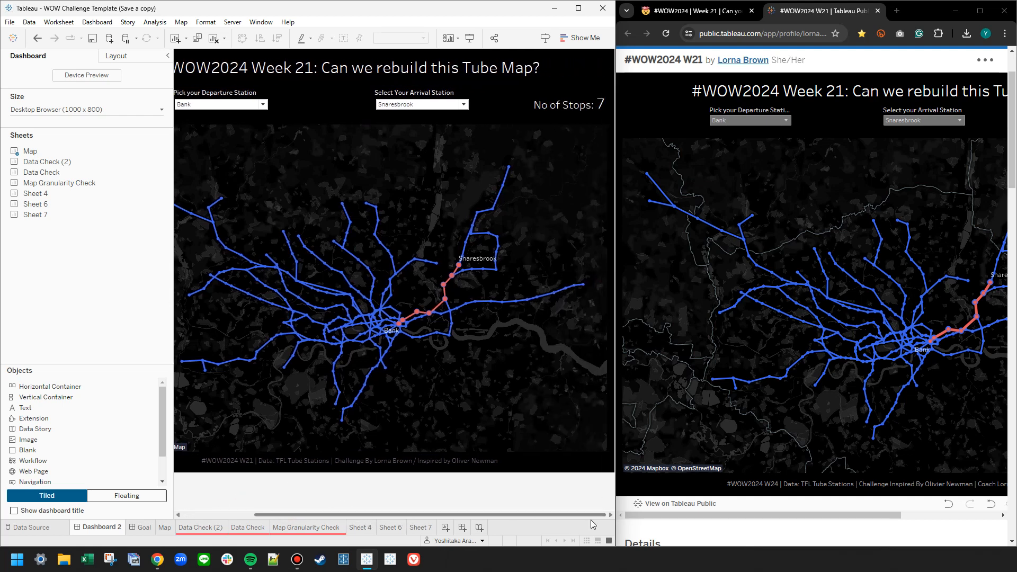
drag(692, 517, 738, 486)
click(852, 126)
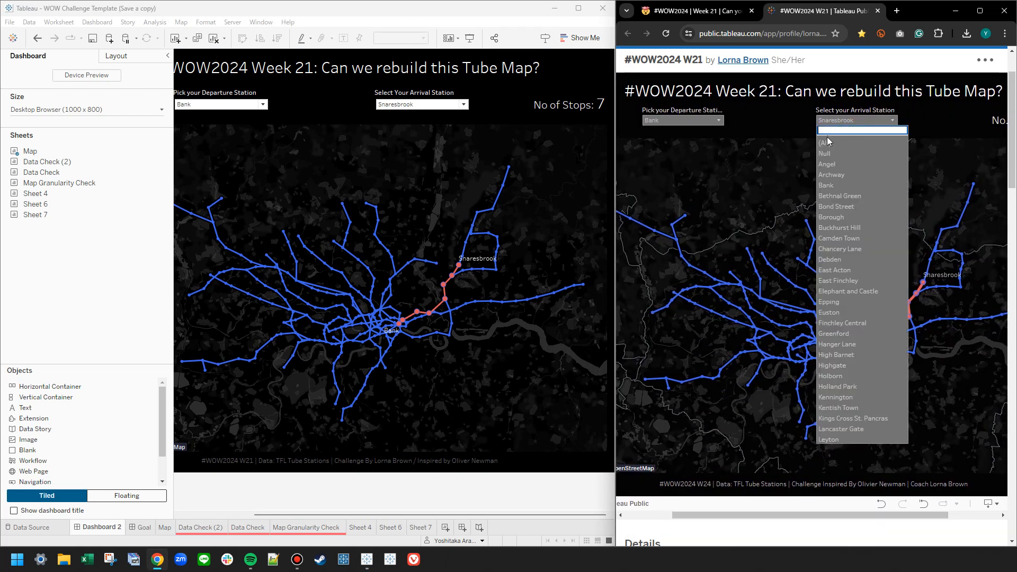
click(827, 142)
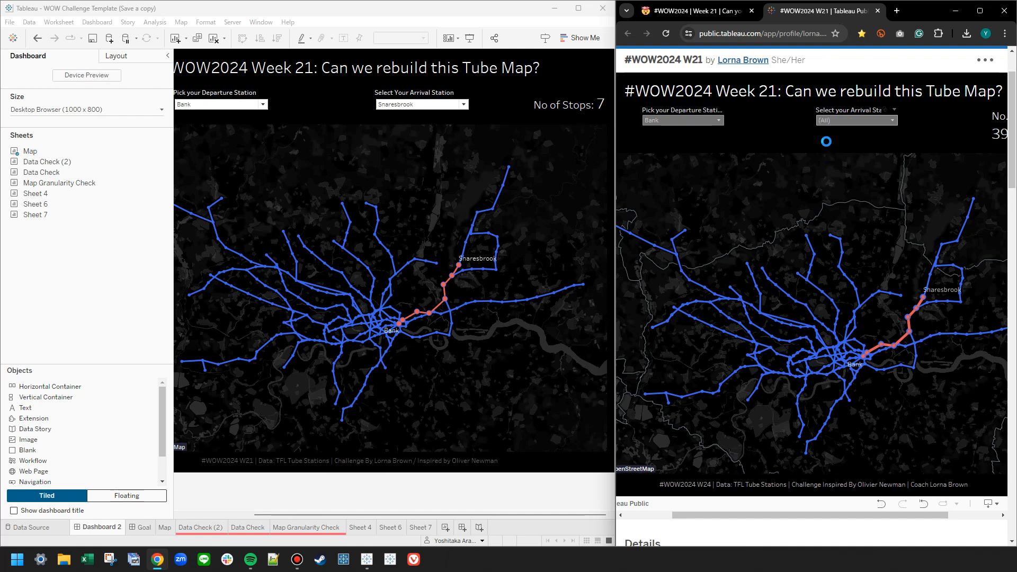
click(464, 105)
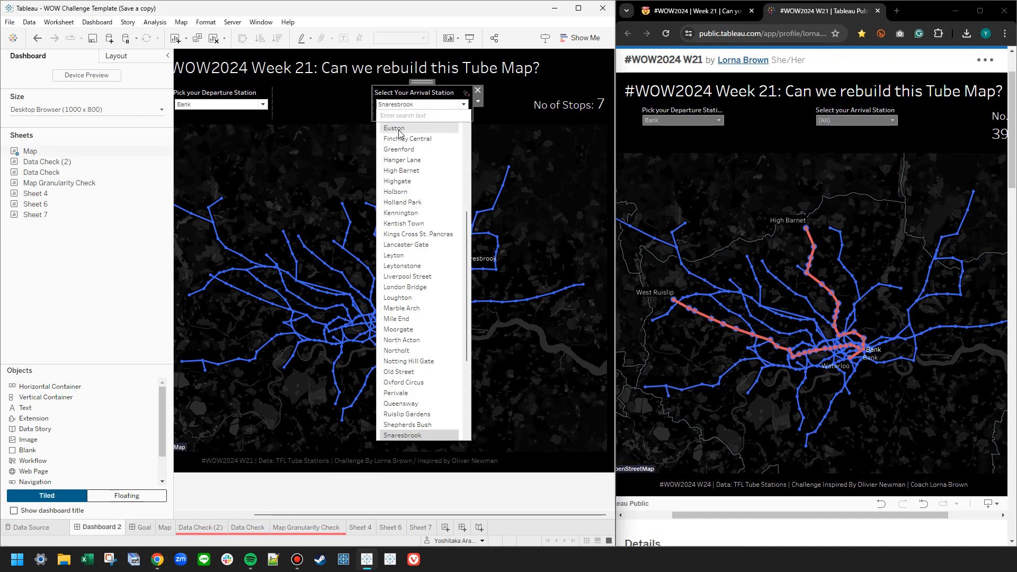
click(401, 129)
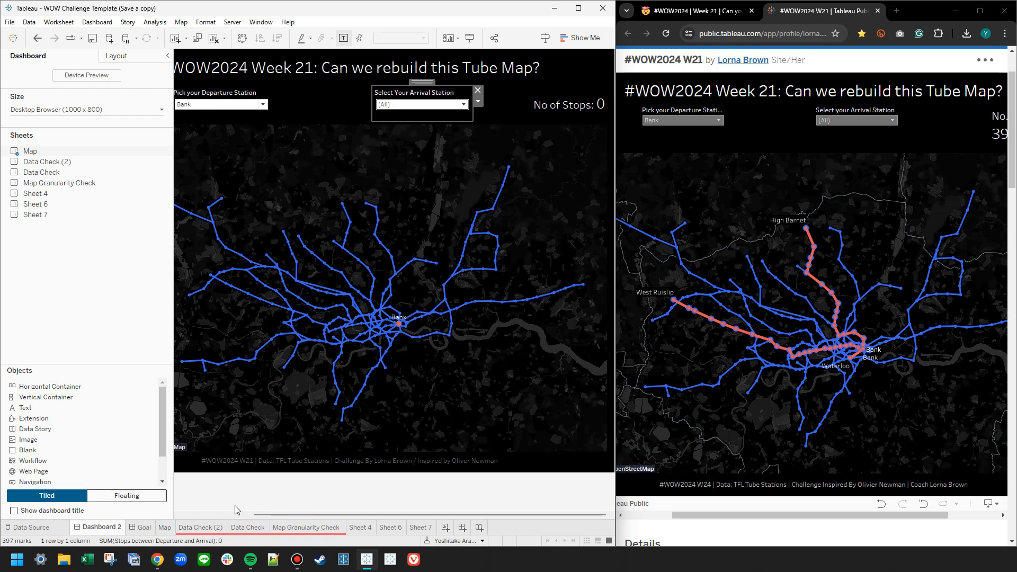
- Delete the unneeded worksheets Data Check (2), Sheet 4, Sheet 6 and Sheet 7
click(366, 531)
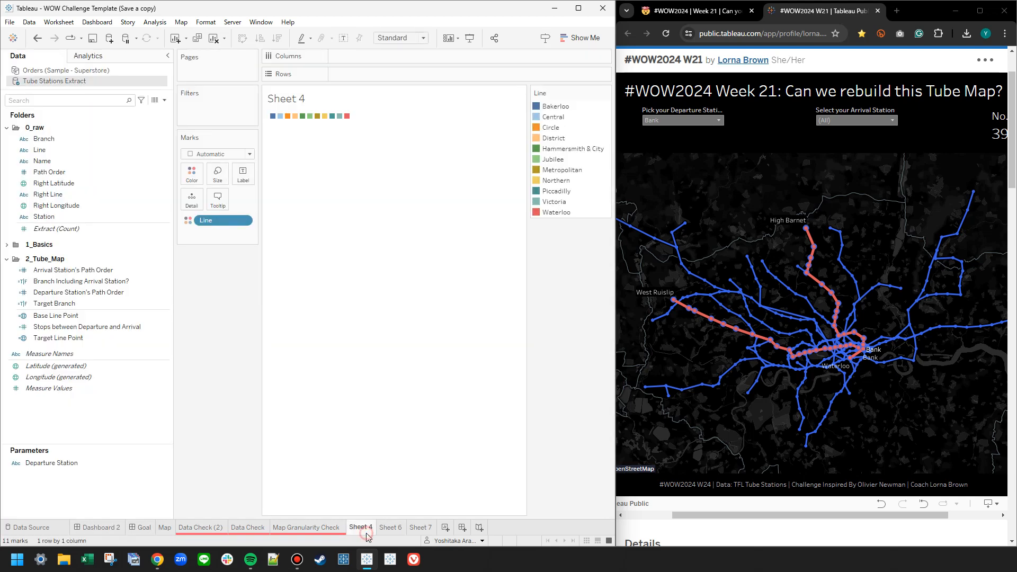
click(421, 527)
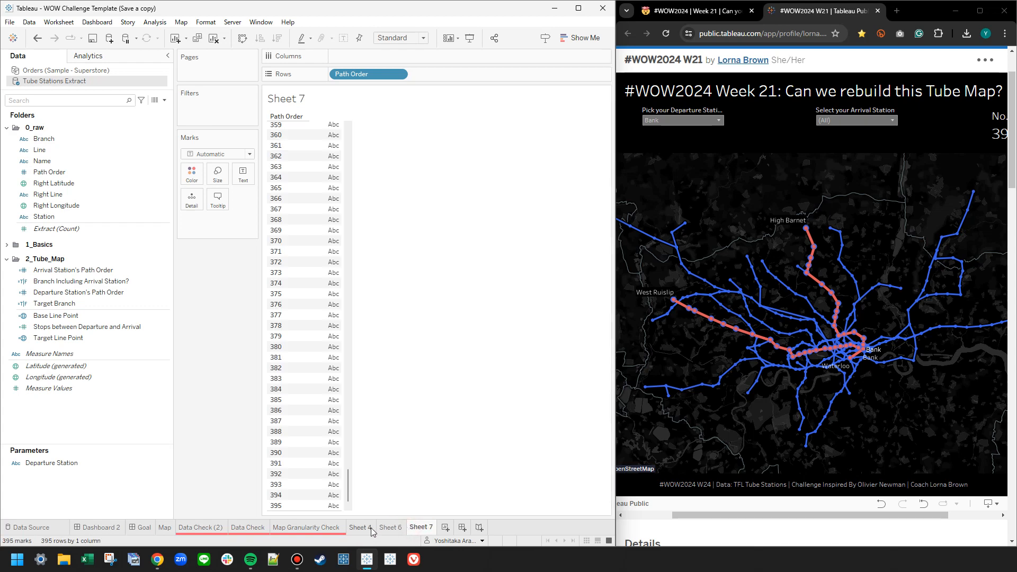
click(222, 528)
right_click(214, 528)
click(249, 409)
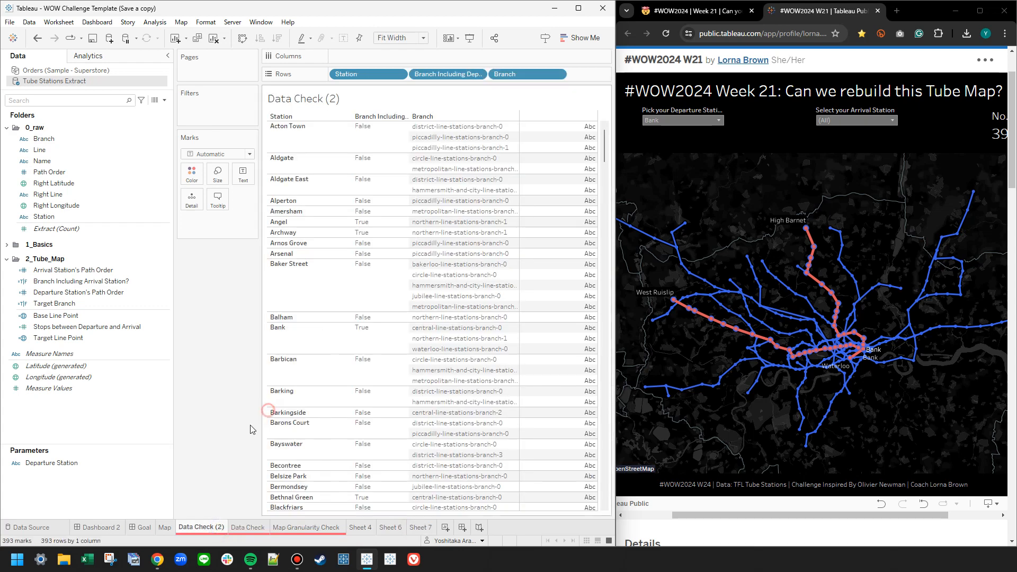
click(165, 528)
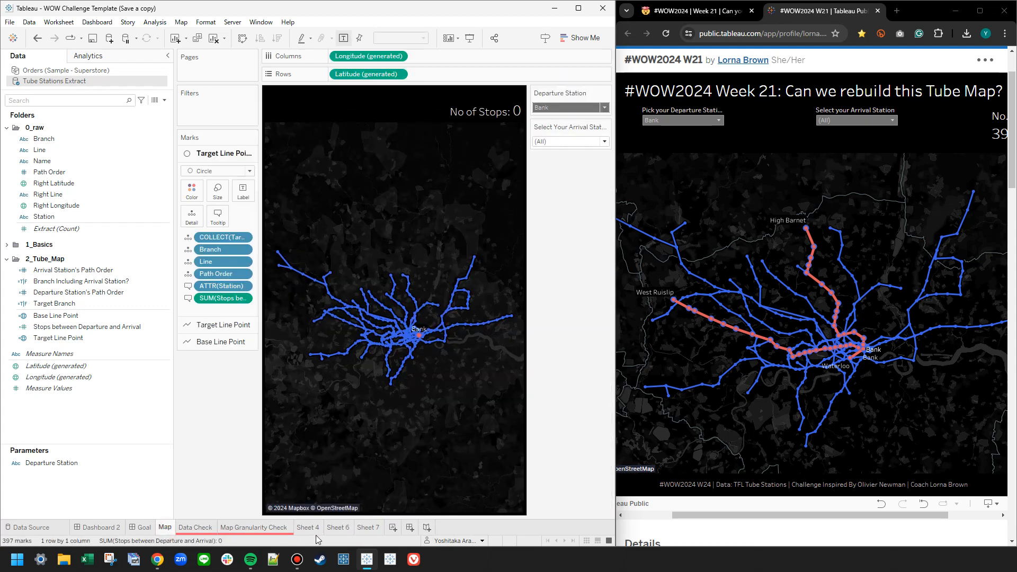
click(308, 527)
right_click(369, 530)
click(396, 411)
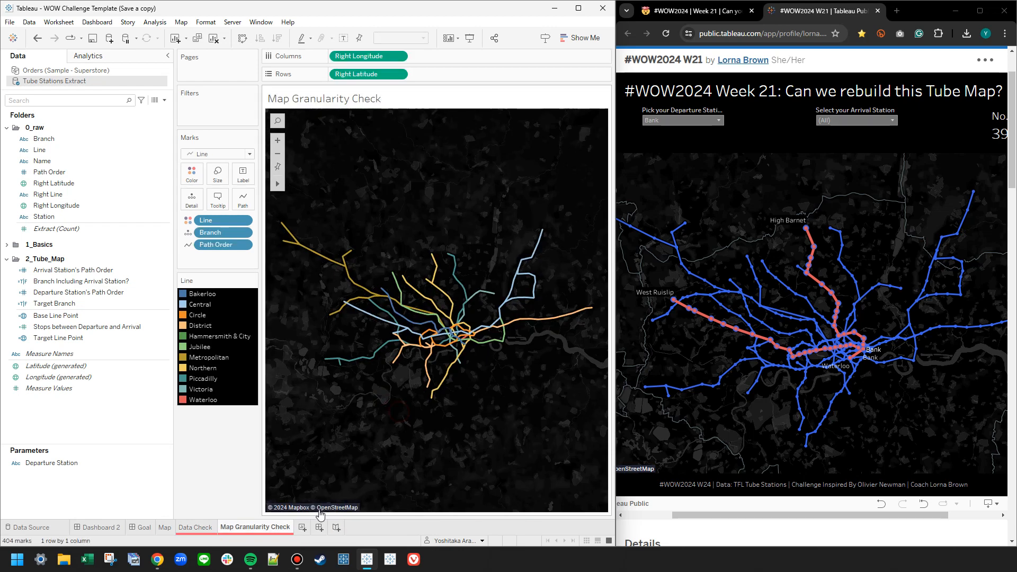
- Create a new blank worksheet after Map Granularity Check, keeping the 0_raw fields shown
click(303, 528)
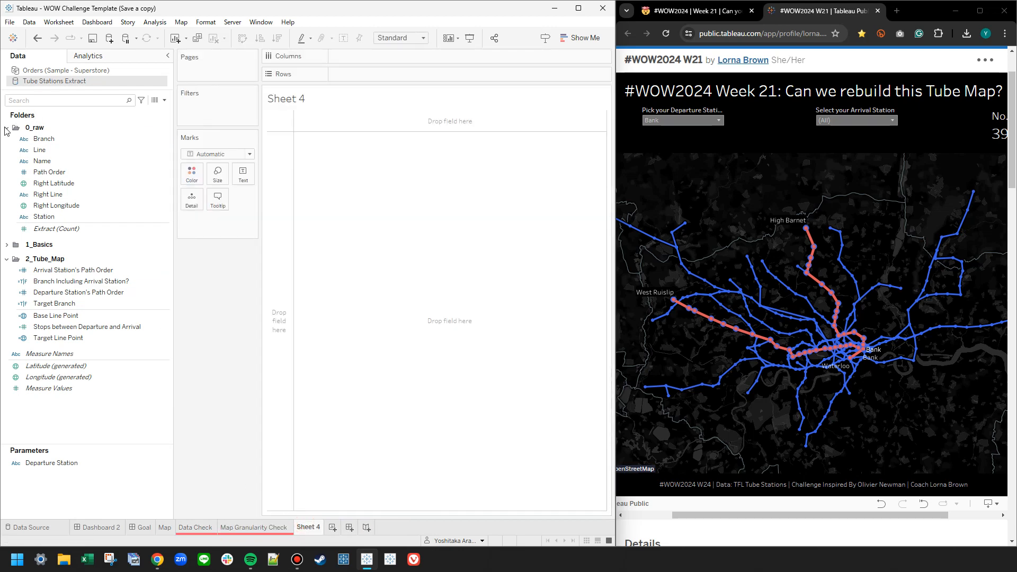
click(7, 128)
click(19, 168)
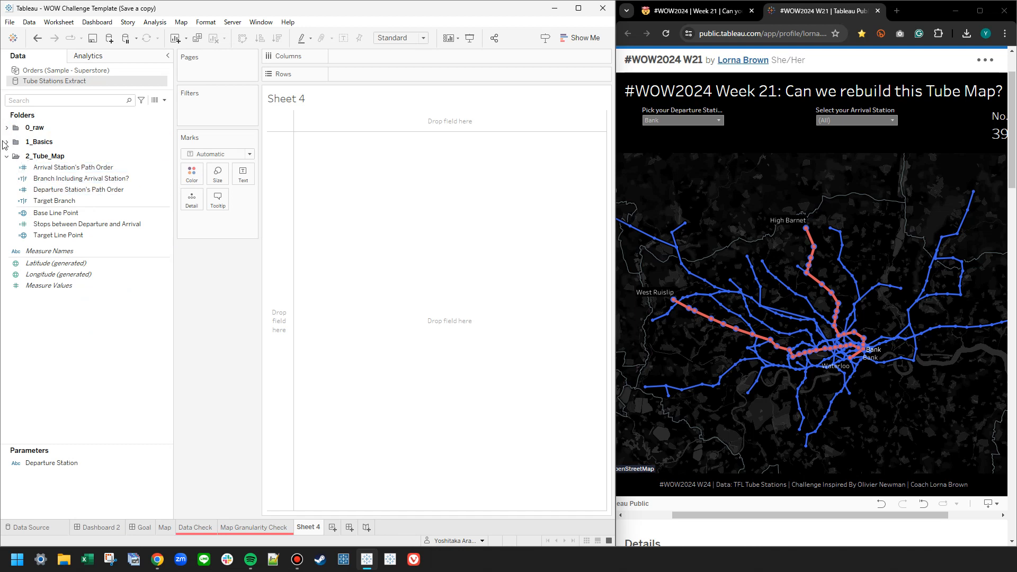
click(7, 128)
drag(44, 216, 403, 76)
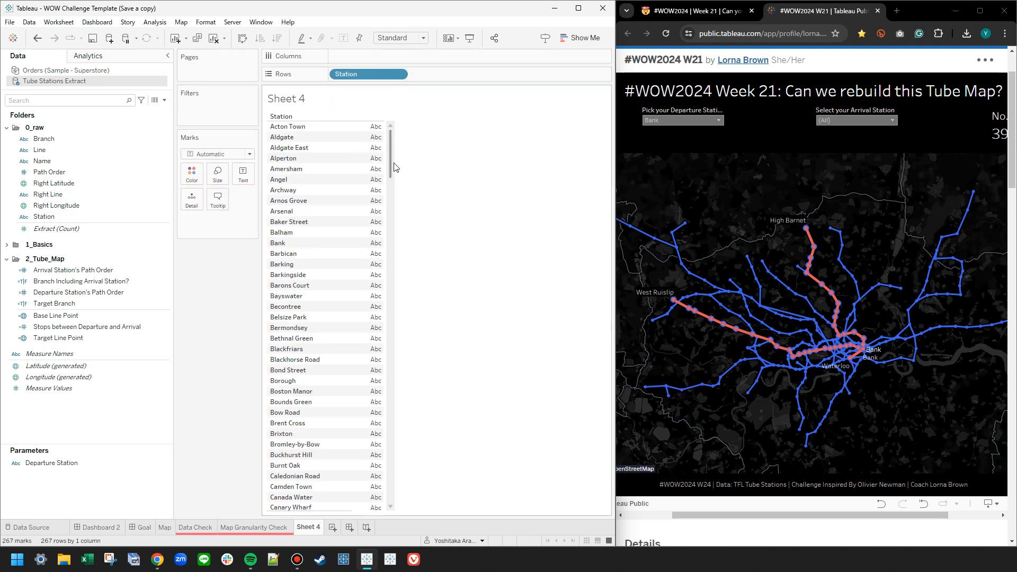
click(296, 244)
click(296, 244)
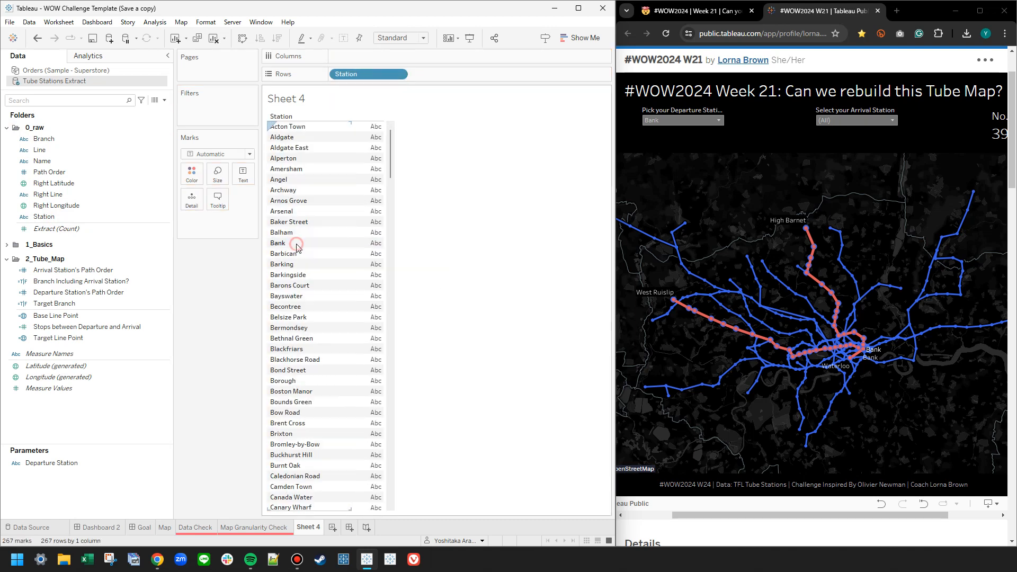
click(7, 128)
click(137, 225)
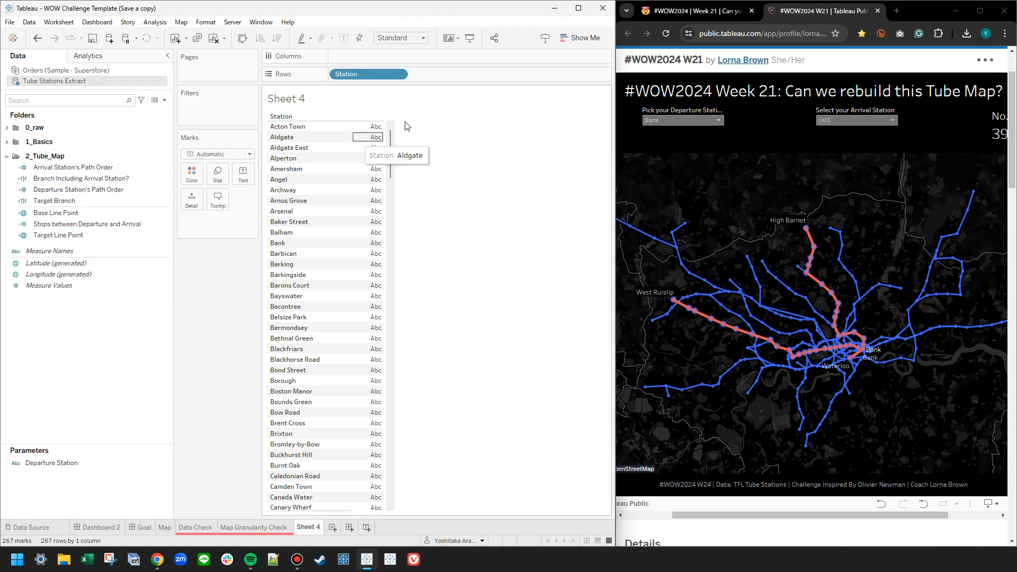
drag(349, 74, 50, 352)
- Filter the new sheet with Branch Including Departure Station? to keep only branches containing the departure station
click(66, 180)
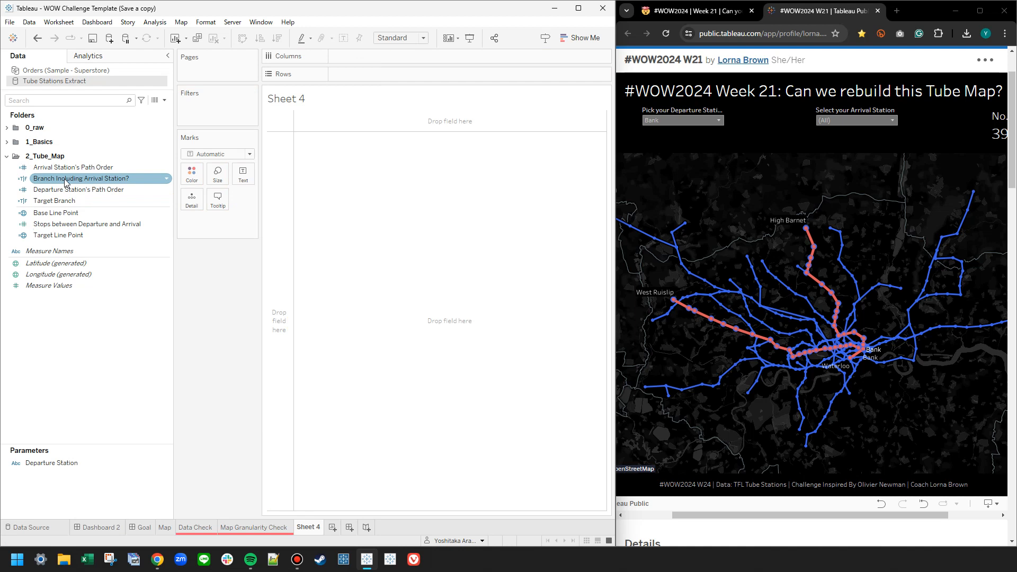
click(55, 201)
click(53, 178)
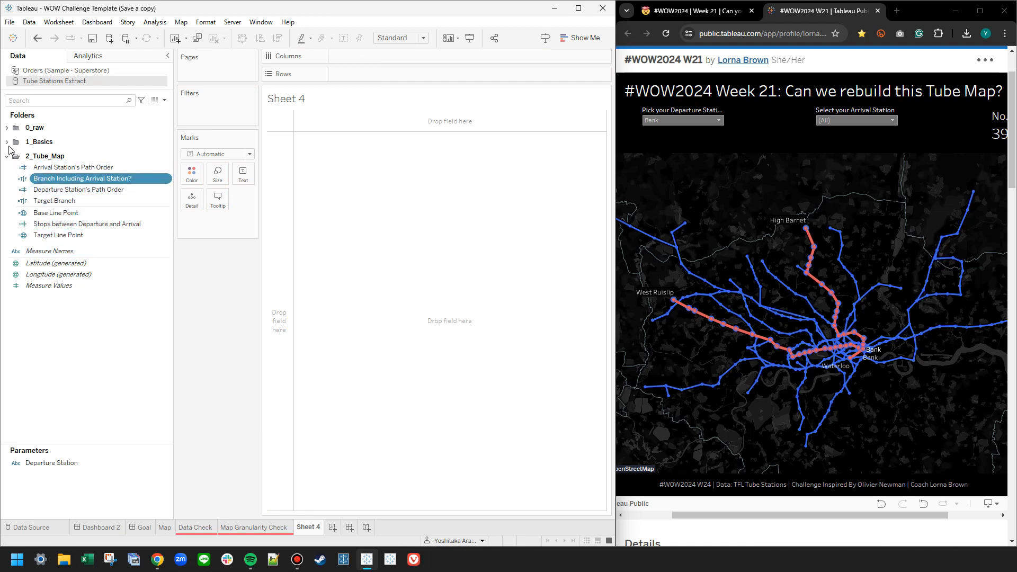
click(6, 142)
drag(52, 175, 225, 110)
click(316, 410)
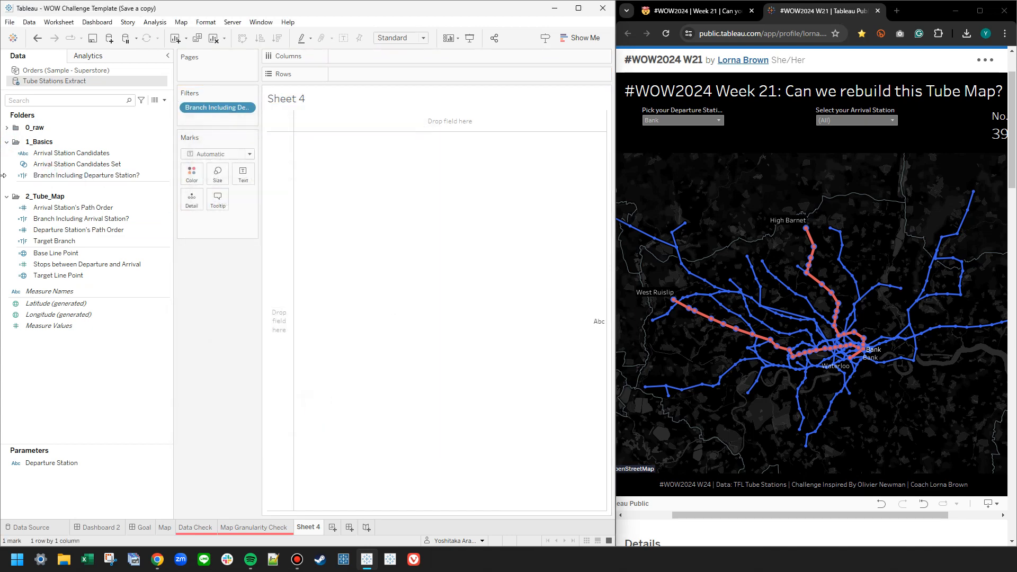
- Build a table listing Branch with its Station values nested on the rows
click(6, 128)
drag(44, 139, 365, 74)
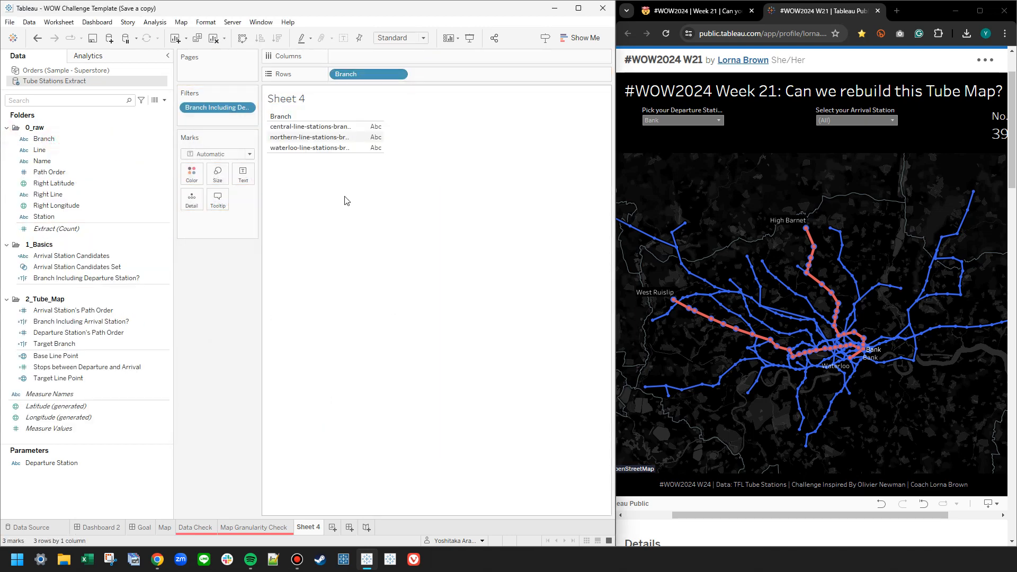
drag(44, 217, 464, 77)
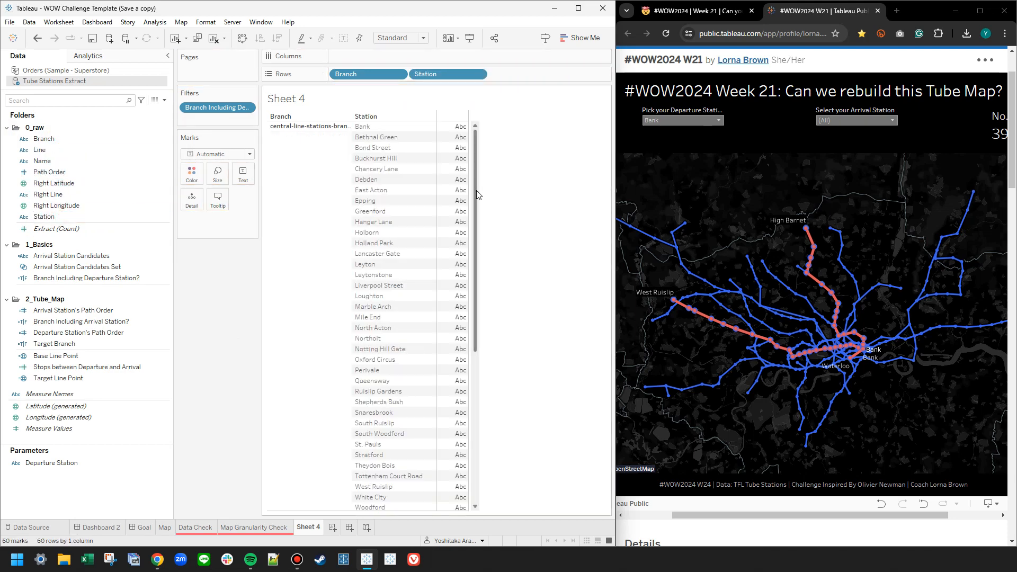
drag(476, 190, 489, 356)
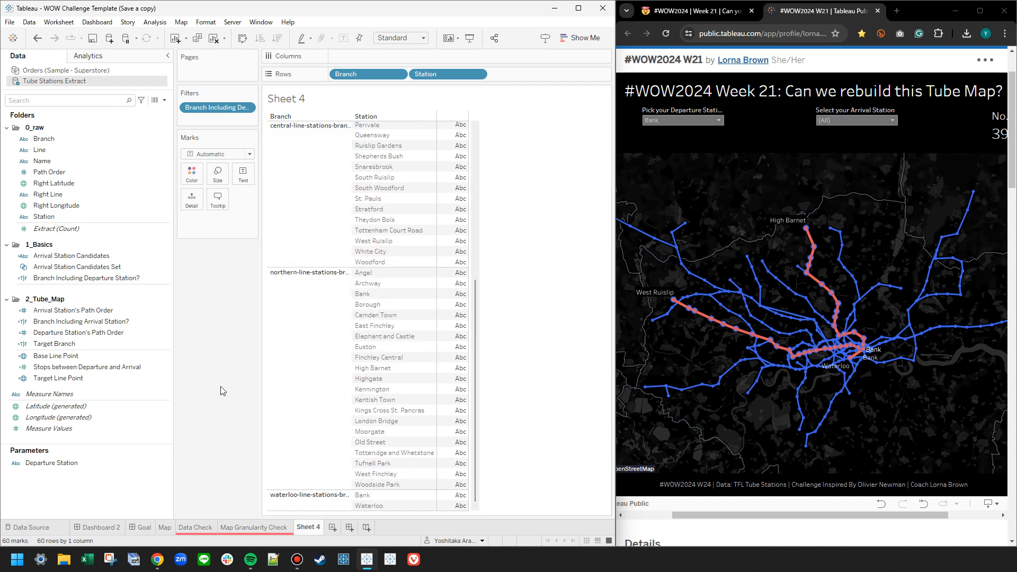
click(231, 353)
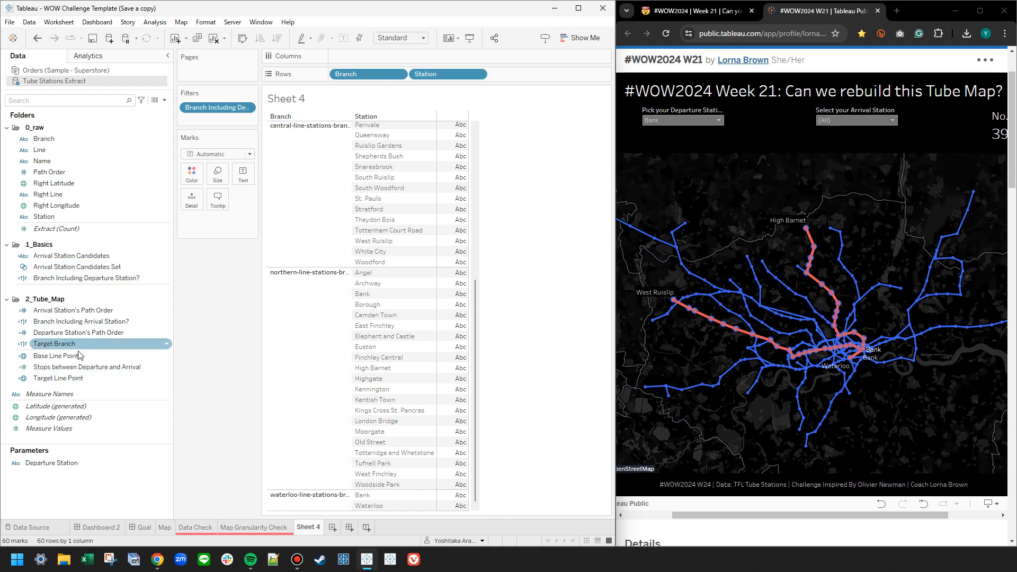
- Colour the marks by Branch Including Arrival Station? and check the Target Branch formula
drag(69, 322, 191, 179)
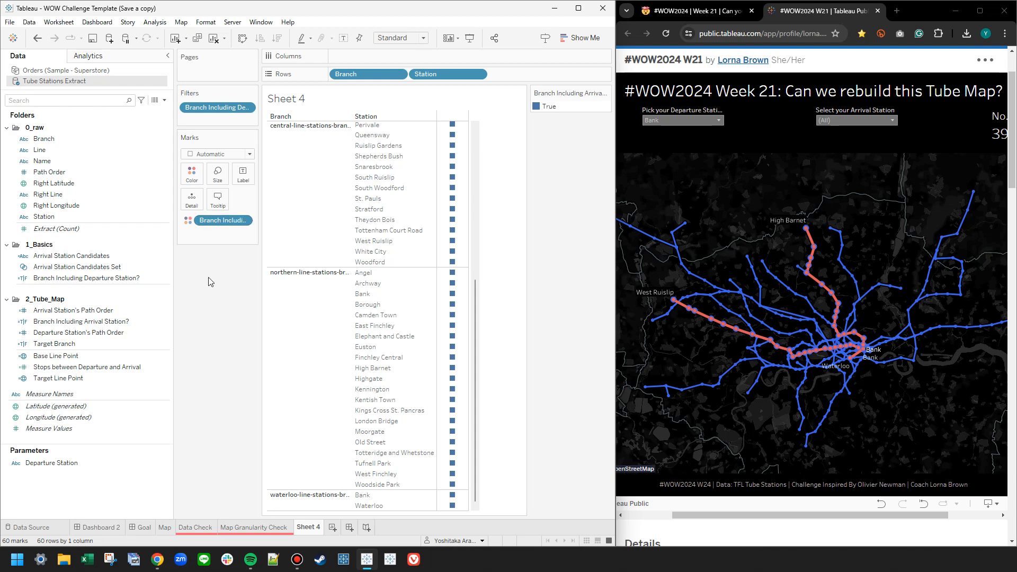
right_click(111, 344)
click(136, 148)
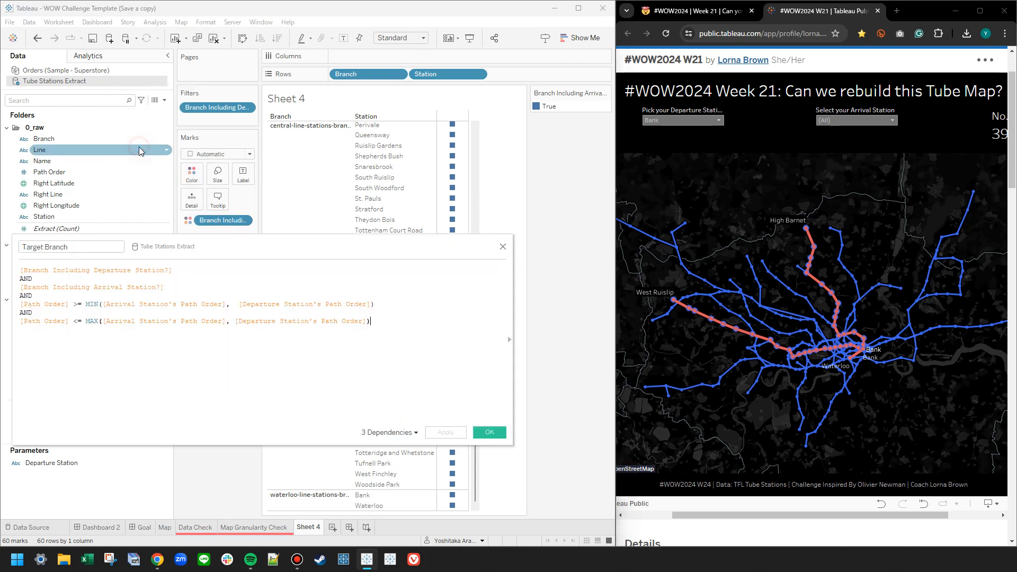
click(503, 249)
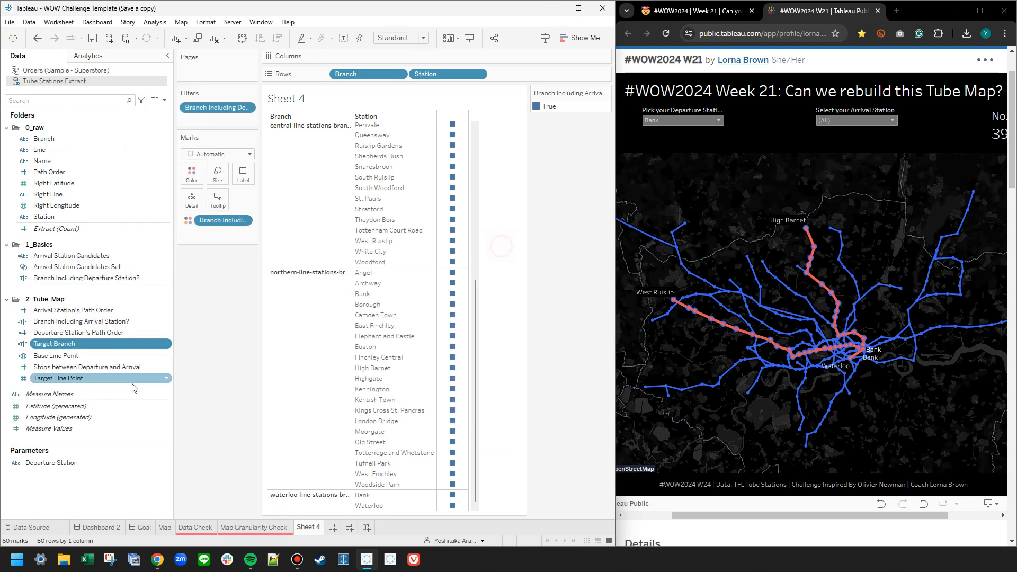
- Turn Branch Including Arrival Station? into a detail field and colour the marks by Target Branch instead
click(190, 221)
click(207, 268)
drag(55, 344, 192, 175)
drag(476, 418, 483, 450)
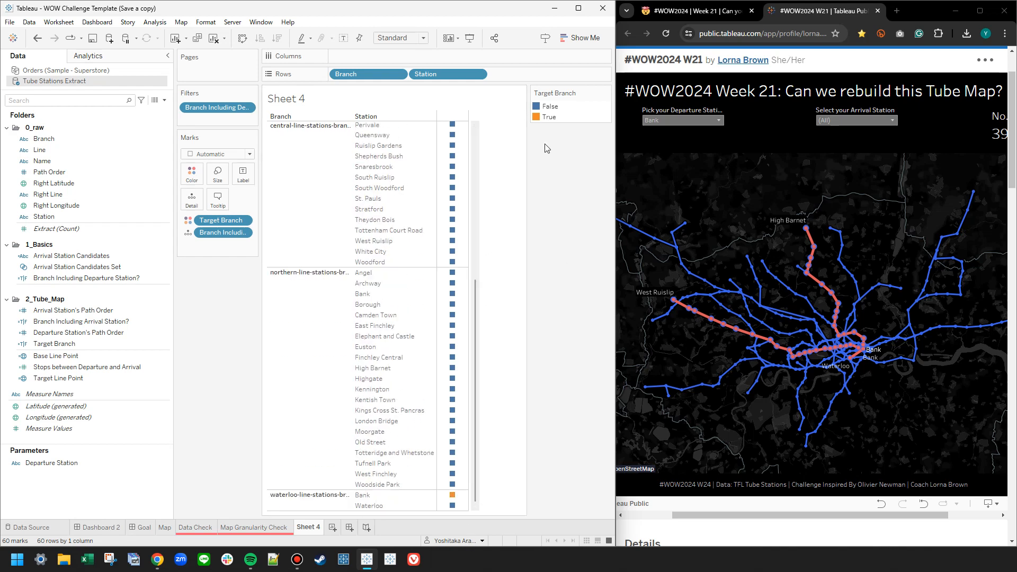
click(543, 121)
click(543, 122)
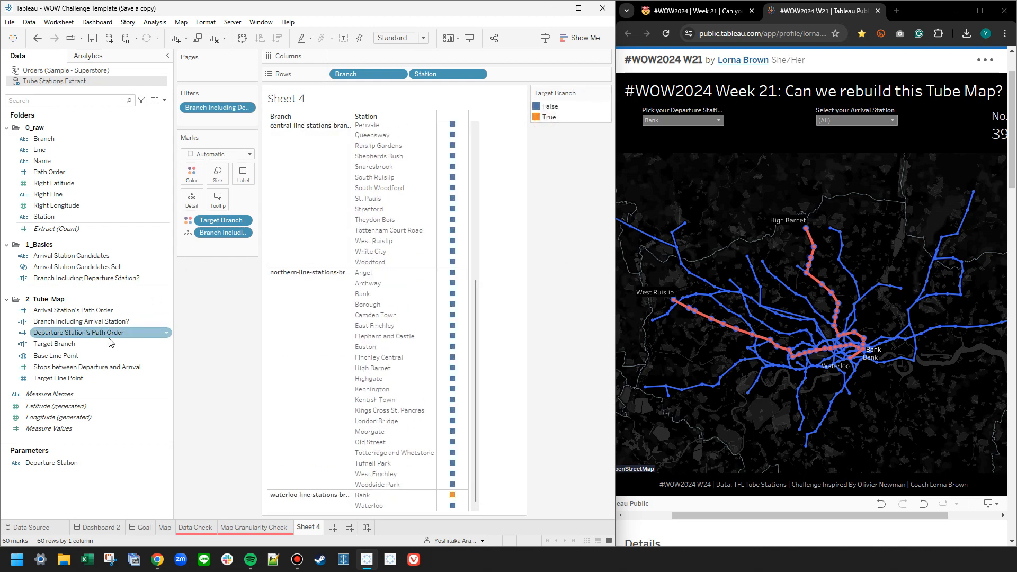
- Examine how the Target Branch calculation compares Path Order with the arrival and departure stations' path orders
click(89, 378)
right_click(88, 378)
click(78, 379)
right_click(62, 349)
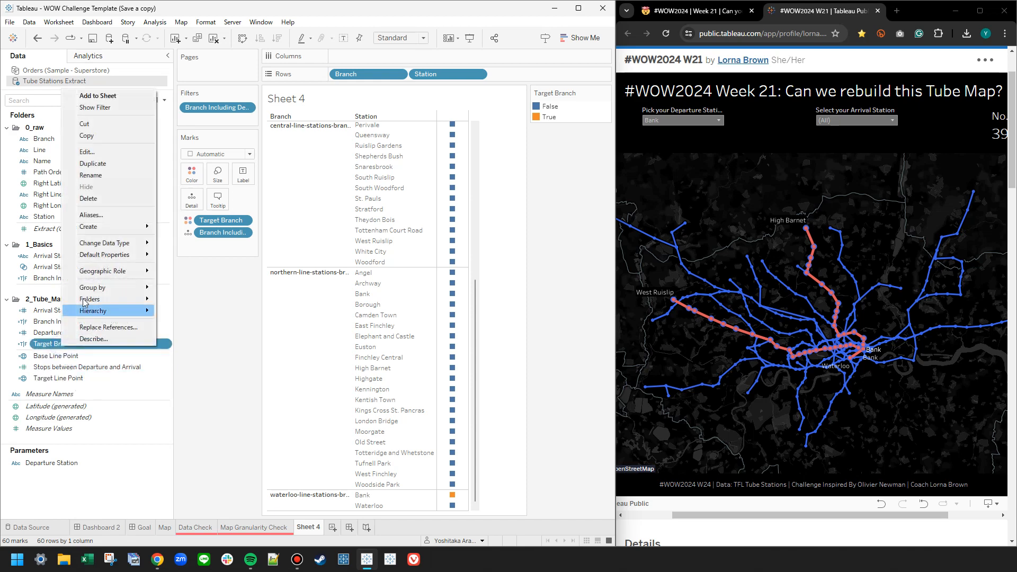
click(100, 152)
drag(321, 245, 808, 227)
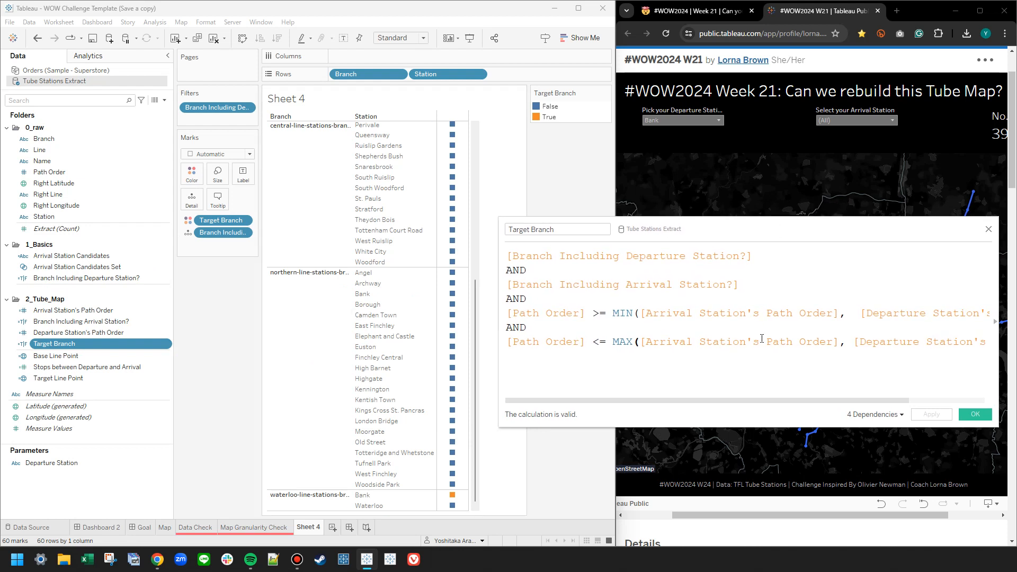
drag(800, 401, 895, 400)
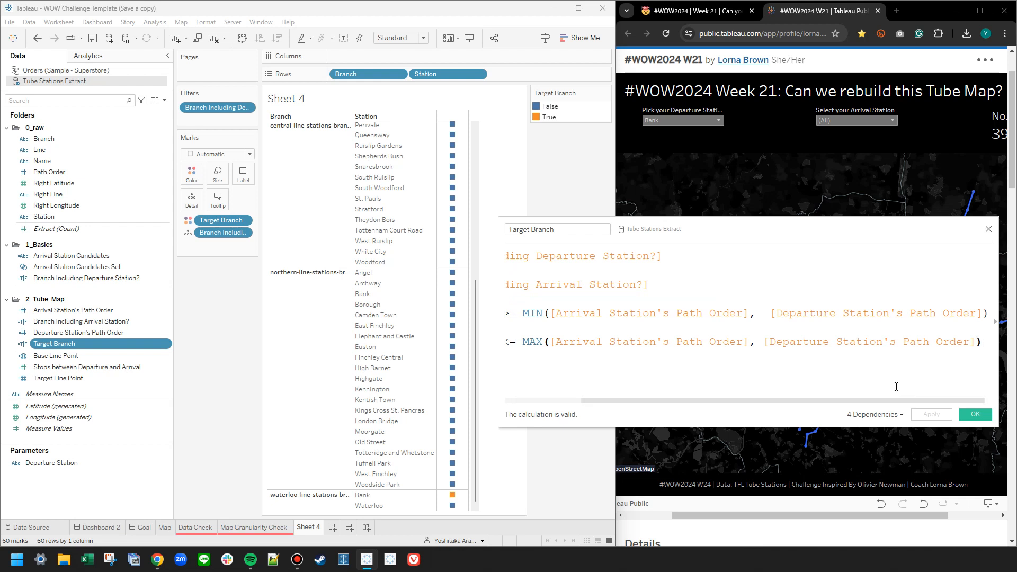
click(650, 317)
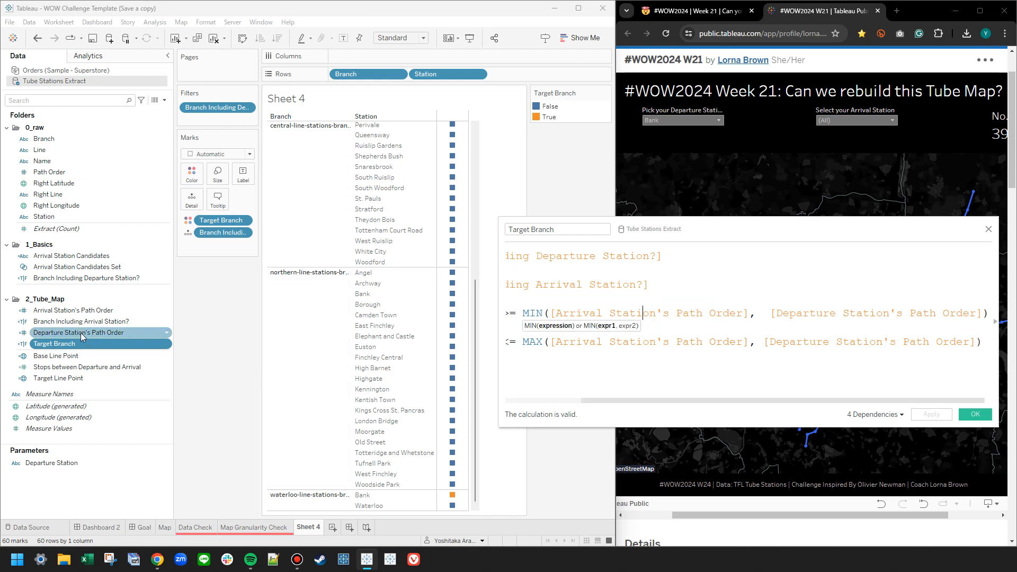
- Add Arrival Station's Path Order to the rows after Station and close the Target Branch calculation
drag(74, 310, 515, 73)
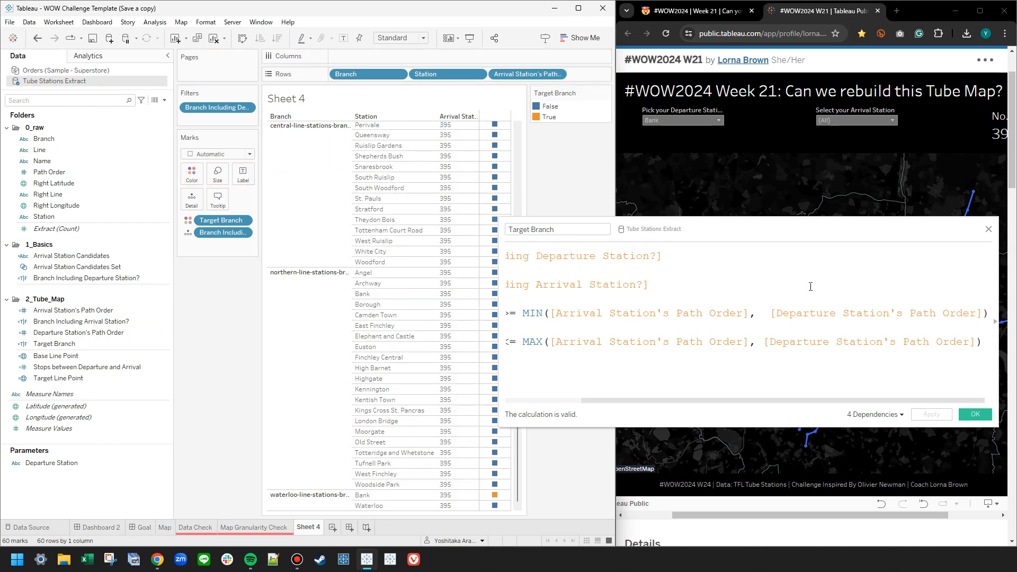
click(989, 232)
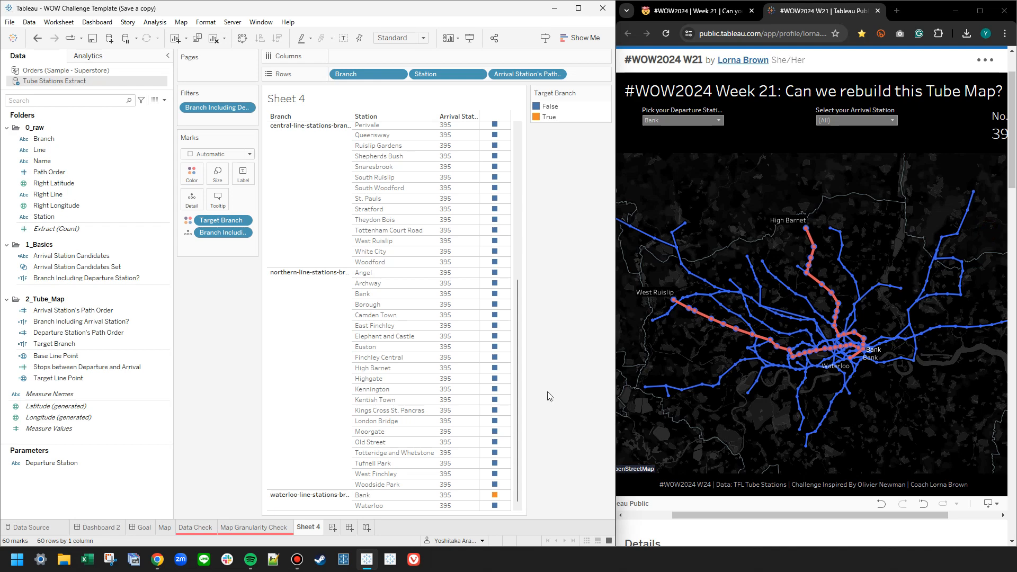
click(105, 346)
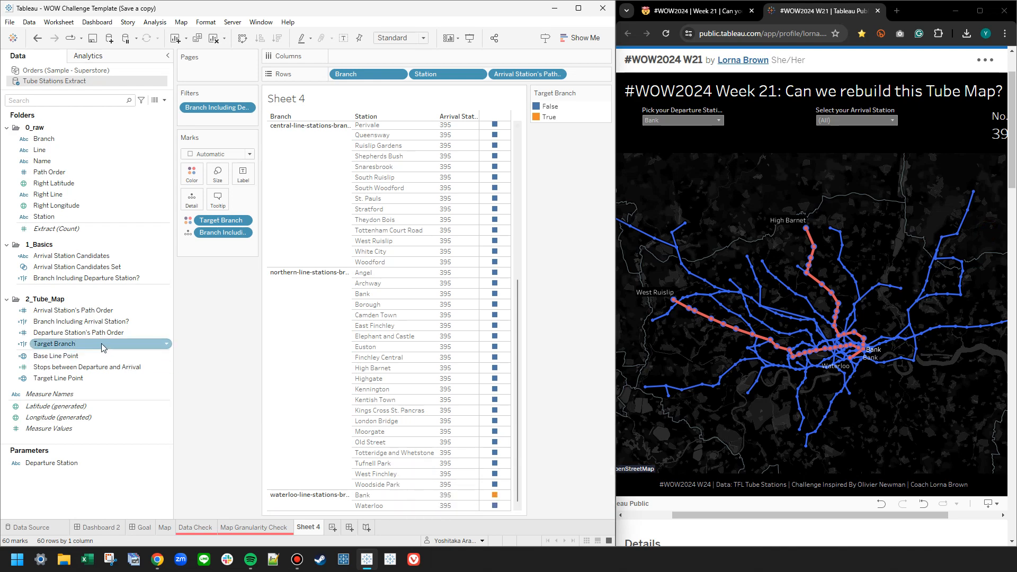
- Edit the Arrival Station's Path Order calculation to insert FIXED [Branch] between the opening brace and MAX
click(91, 312)
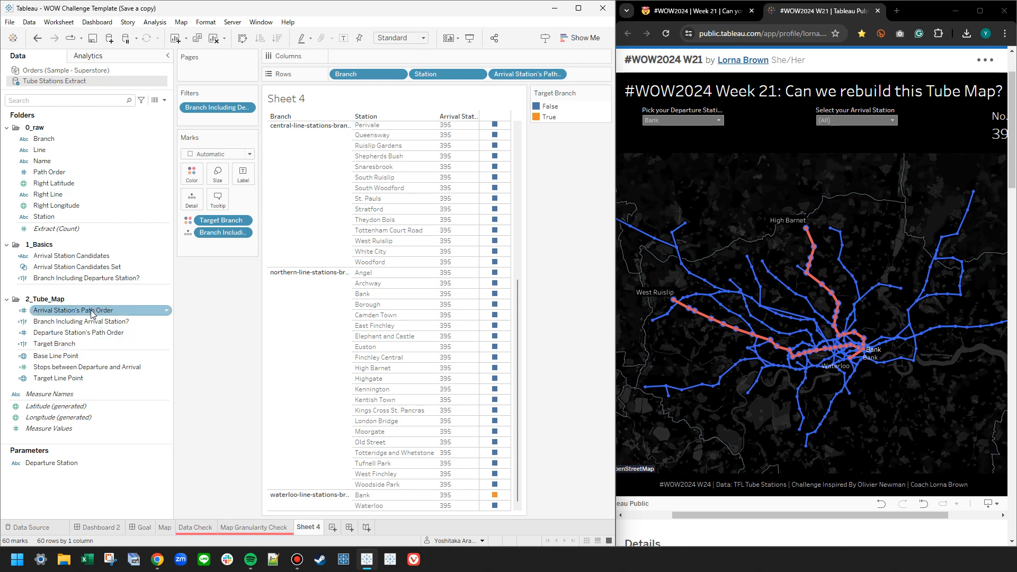
right_click(91, 312)
click(127, 92)
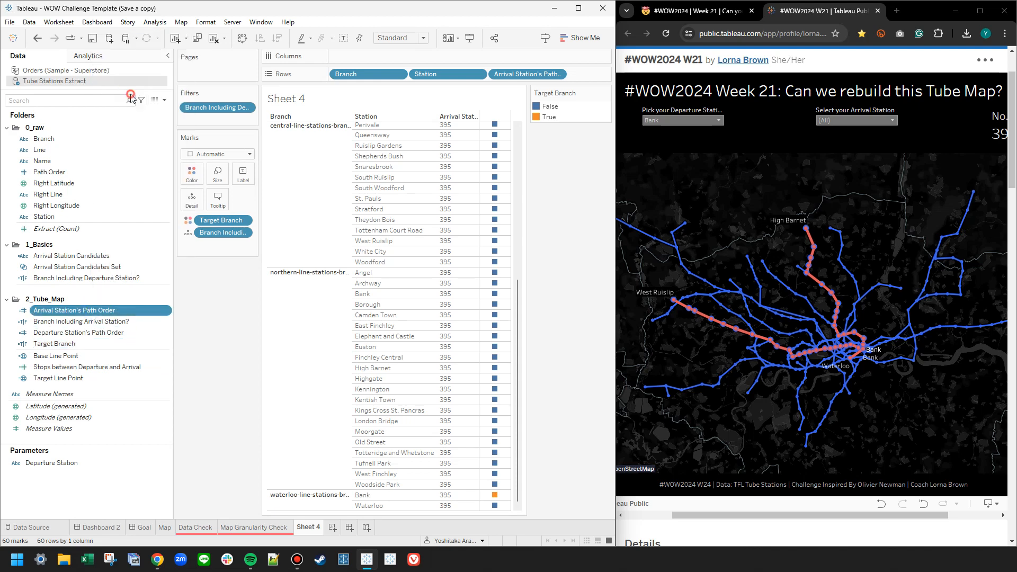
drag(712, 226, 231, 251)
scroll(37, 320, up, 3)
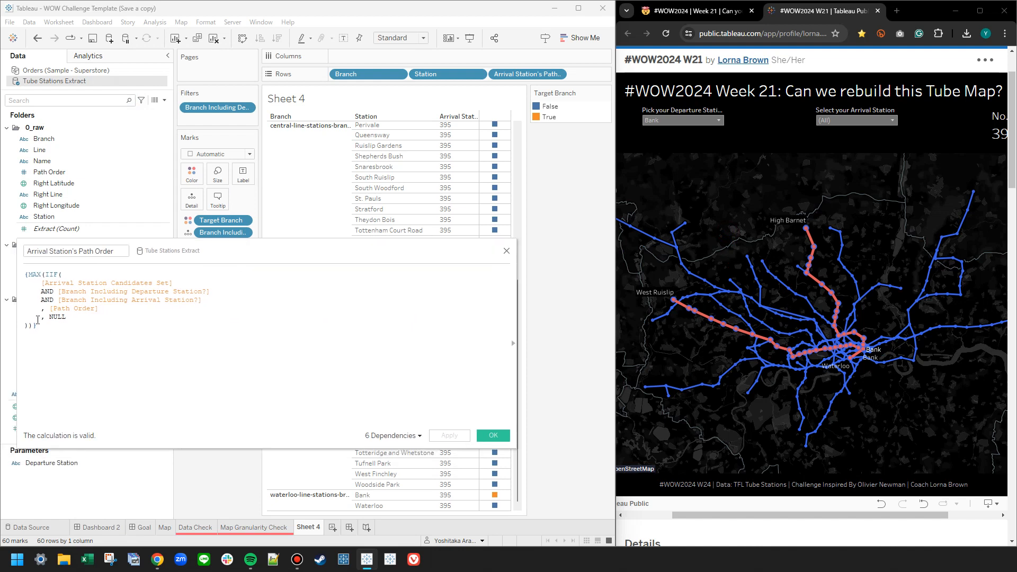
scroll(37, 320, up, 1)
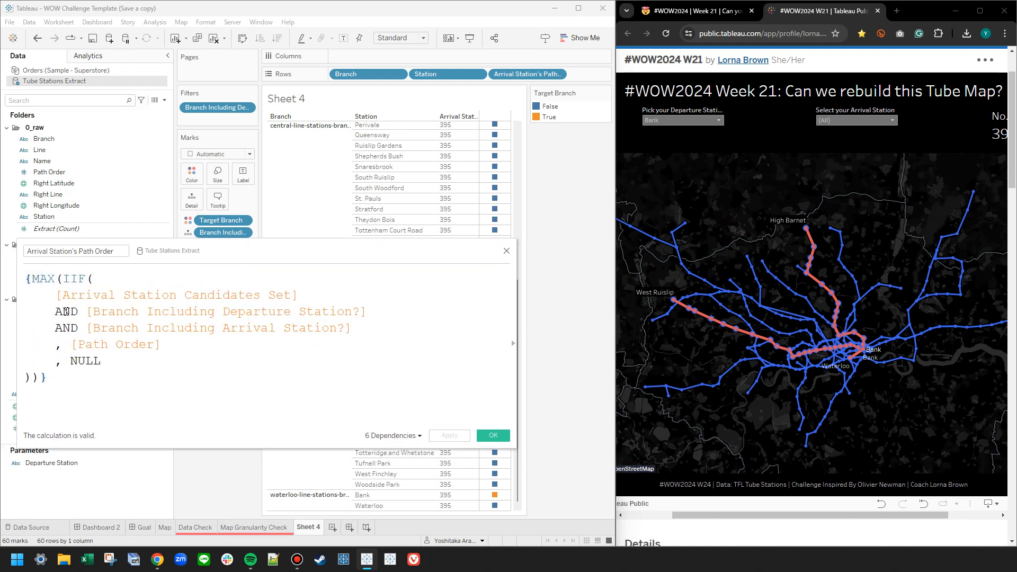
text(FI)
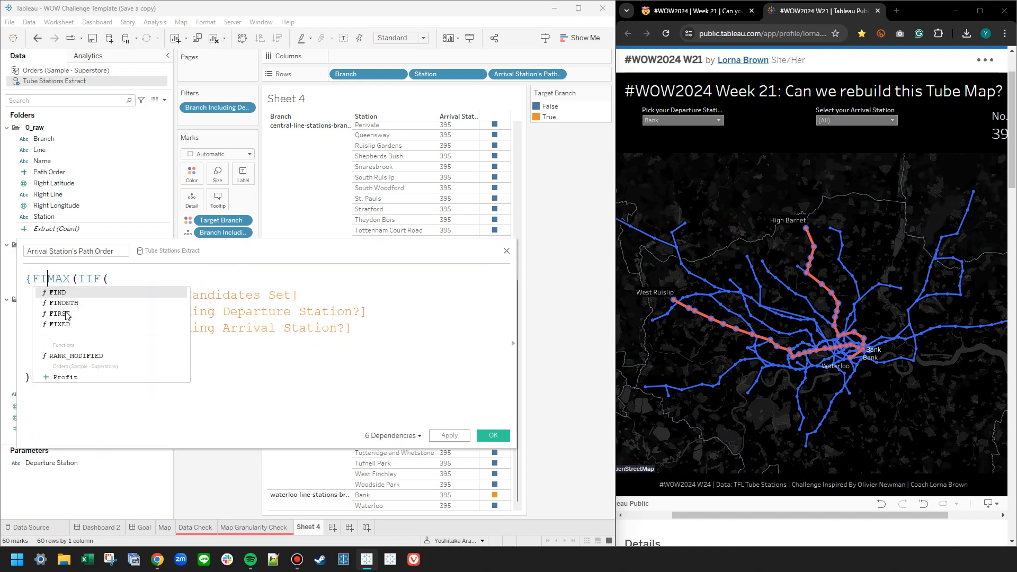
key(BackSpace)
key(BackSpace)
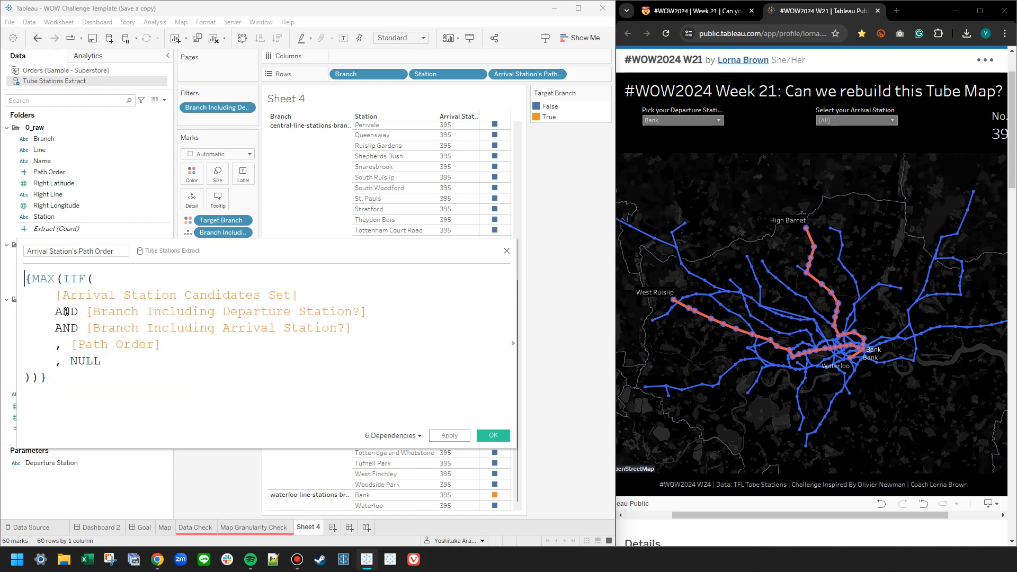
key(Left)
text(FIXED )
text([Bran)
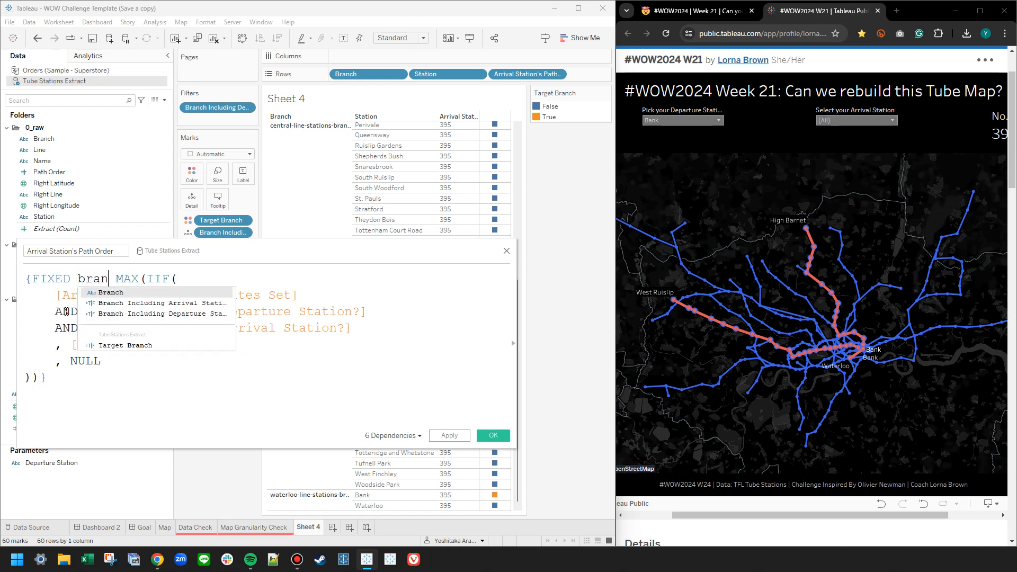
key(Return)
- Add a colon after FIXED [Branch] and put MAX( and IIF( on separate indented lines
text(:)
key(Return)
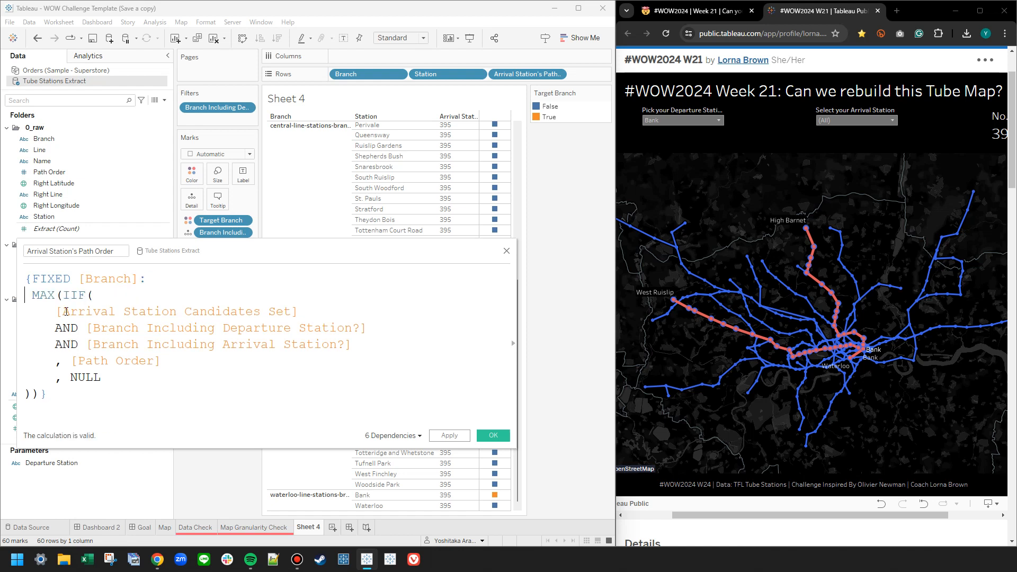
key(Right)
key(Right)
key(Right)
key(Left)
key(Left)
key(Left)
key(Left)
key(Tab)
key(Right)
key(Right)
key(Right)
key(Right)
key(Return)
key(Tab)
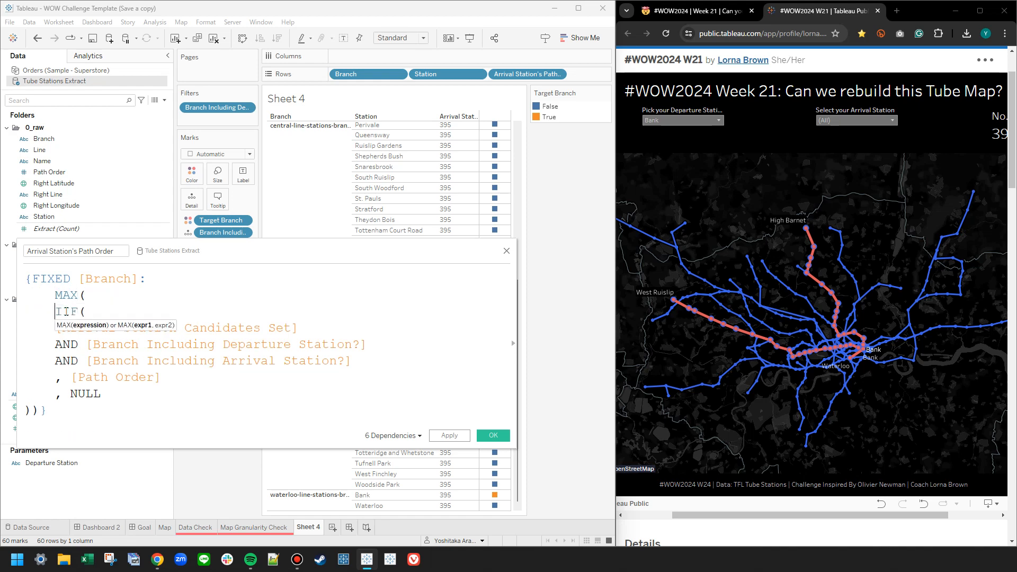
- Undo the line breaks, the indentation and the colon following FIXED [Branch]
key(ctrl+z)
key(ctrl+z)
key(ctrl+z)
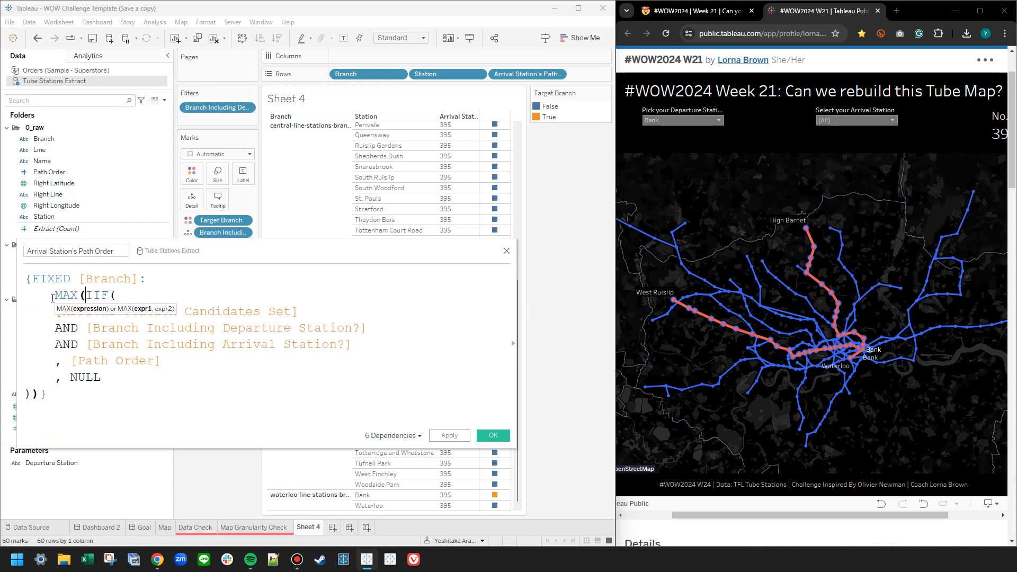
key(ctrl+z)
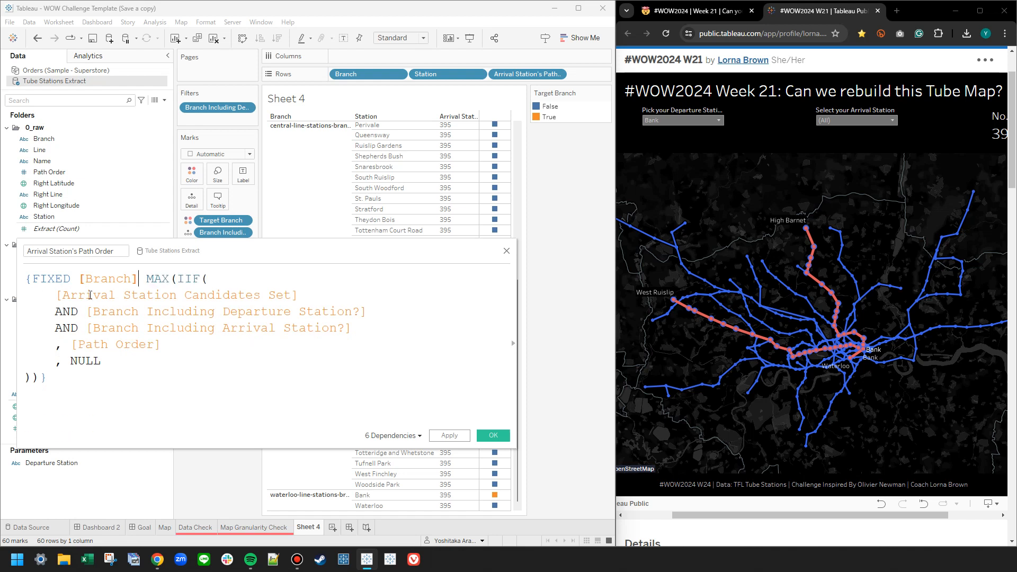
- Add a colon after FIXED [Branch] and put IIF( on its own indented line below MAX(
text(:)
key(Right)
key(Right)
key(Right)
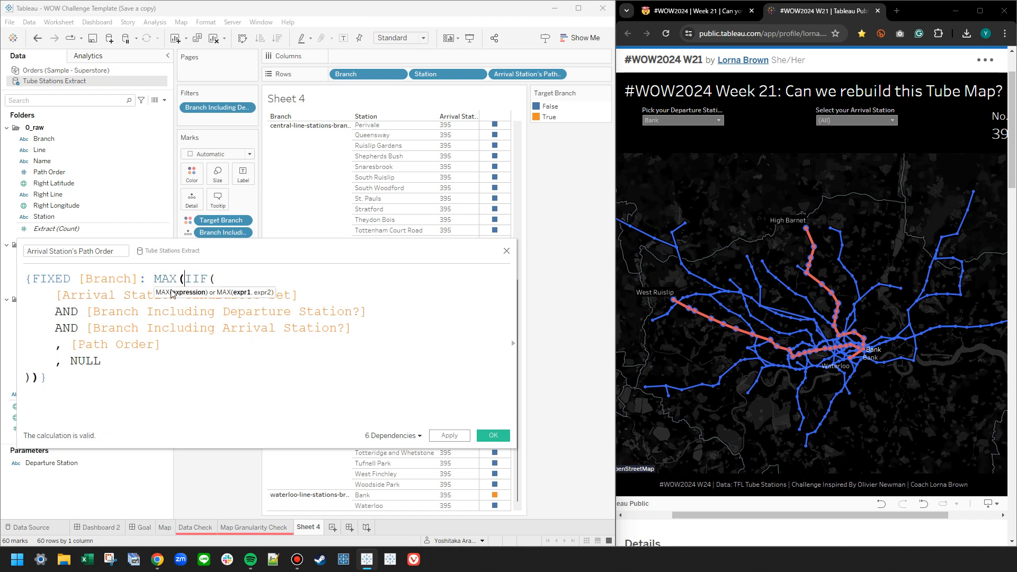
key(Return)
key(Tab)
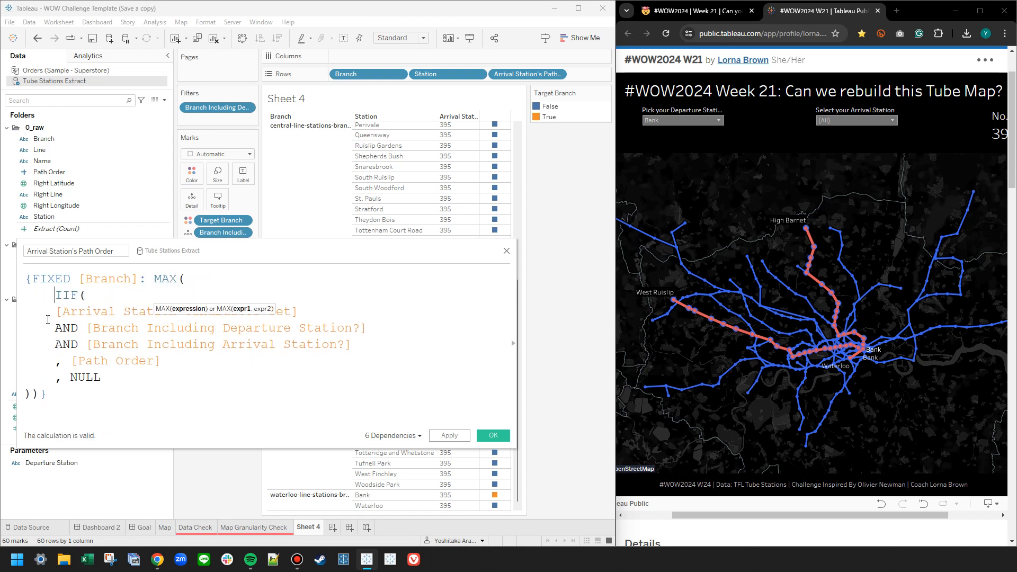
- Indent both AND condition lines and save the Arrival Station's Path Order calculation
click(56, 334)
key(Tab)
click(57, 345)
key(Tab)
click(133, 395)
click(452, 437)
click(491, 437)
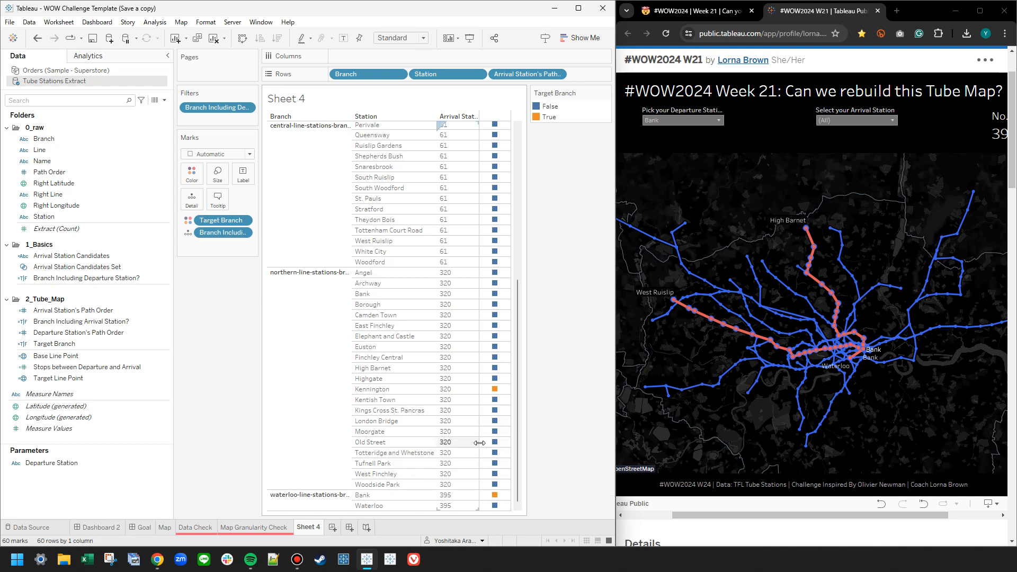
- Check the arrival path order and target marks of each branch in Sheet 4 and the map on Dashboard 2
drag(519, 447, 519, 242)
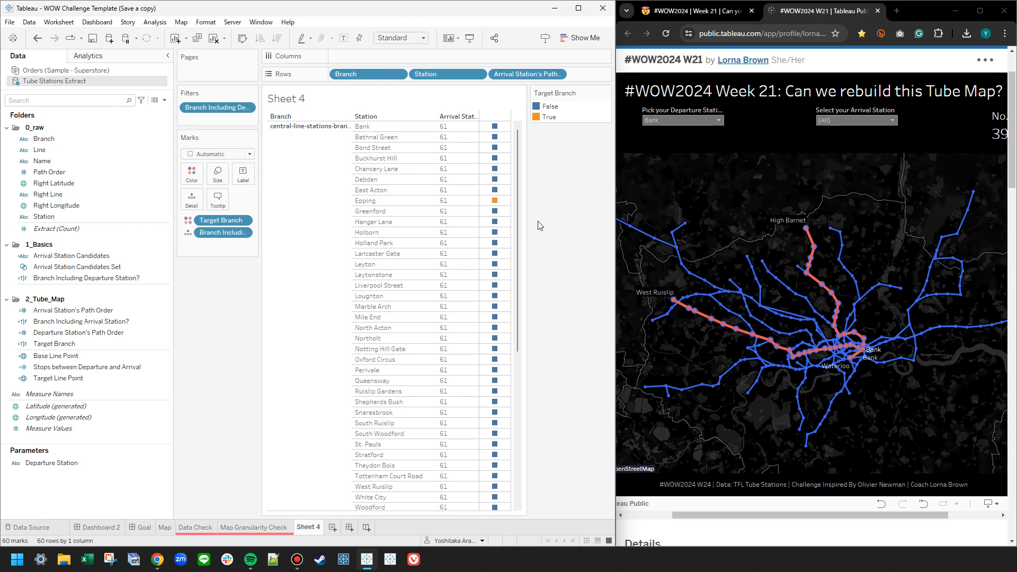
mouse_move(495, 203)
scroll(521, 209, down, 5)
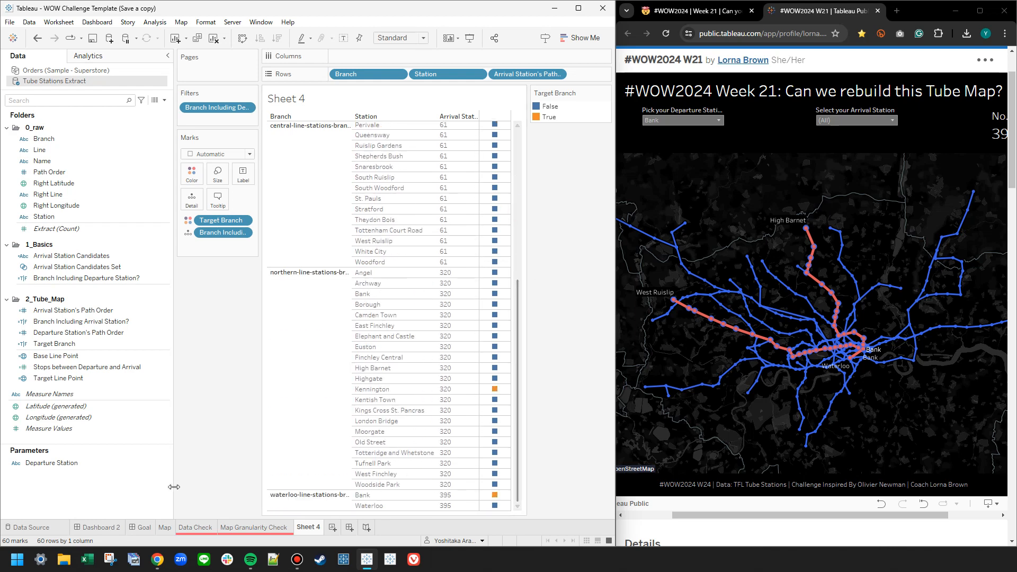
click(101, 527)
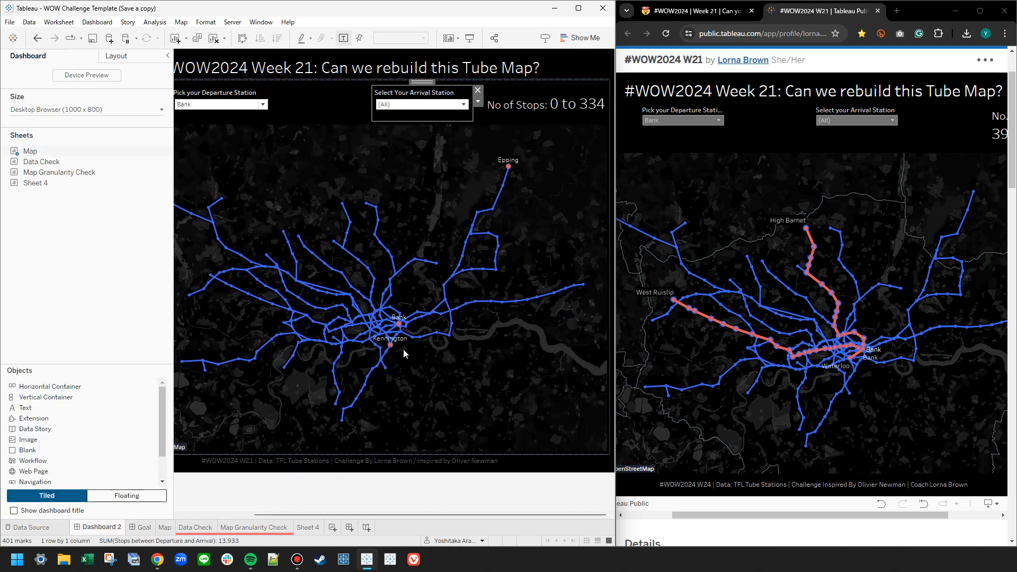
click(308, 528)
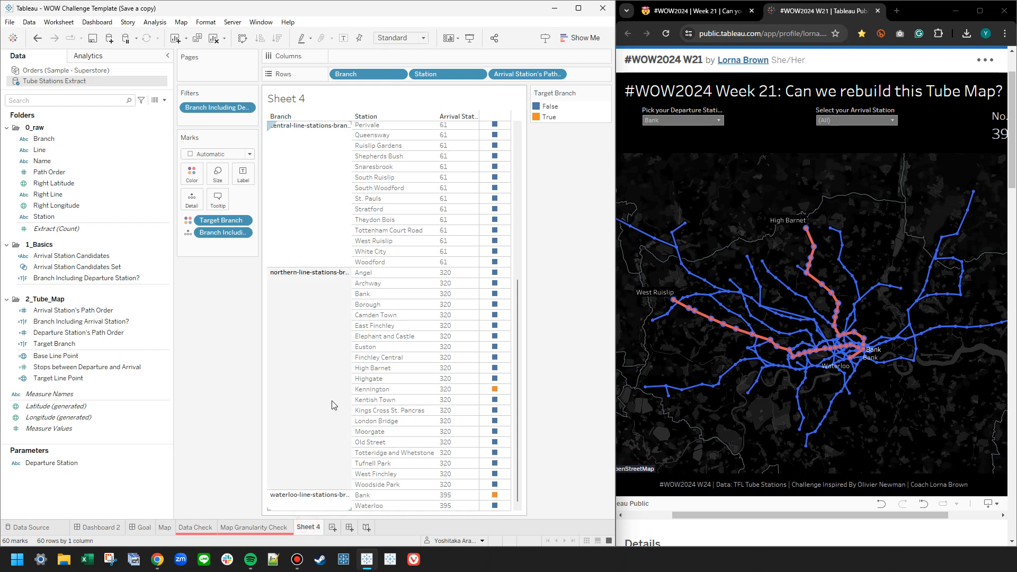
- Open the Target Branch calculation with enlarged text and move its editor clear of the worksheet table
right_click(108, 344)
click(121, 158)
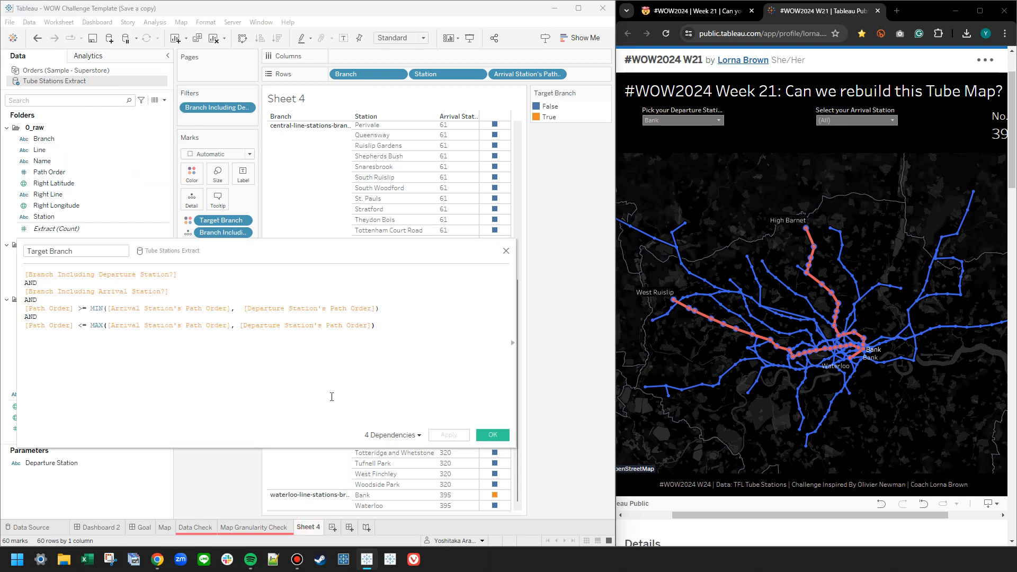
scroll(345, 372, up, 1)
drag(474, 260, 976, 215)
- Add Path Order to the rows and place it between Branch and Station
drag(49, 171, 495, 75)
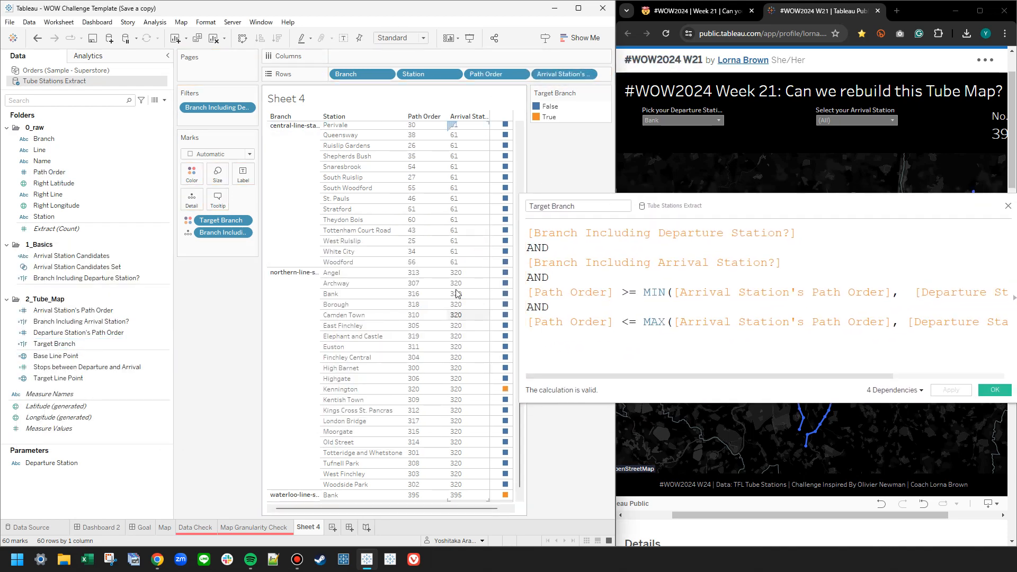
scroll(520, 444, up, 4)
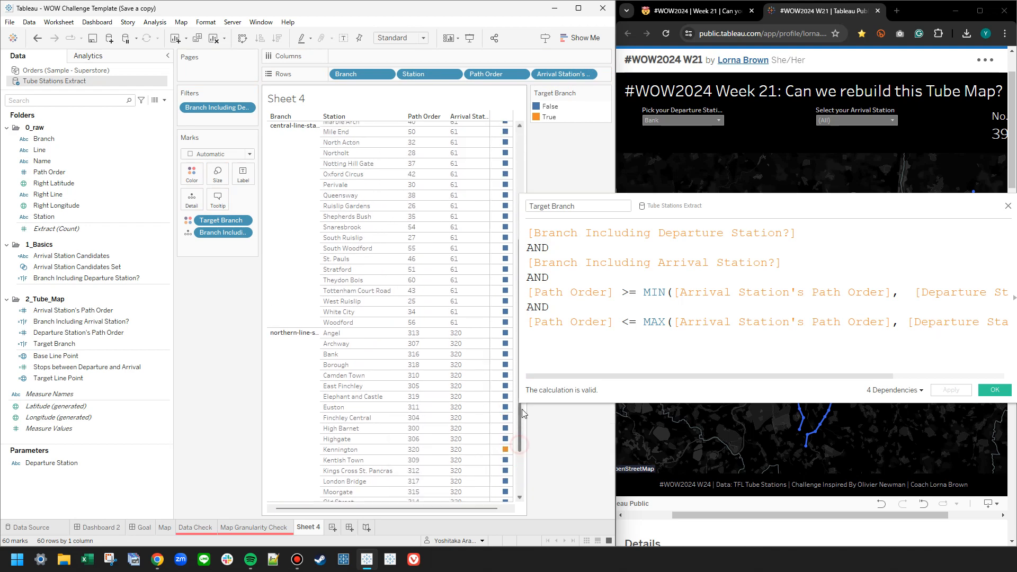
drag(486, 74, 397, 79)
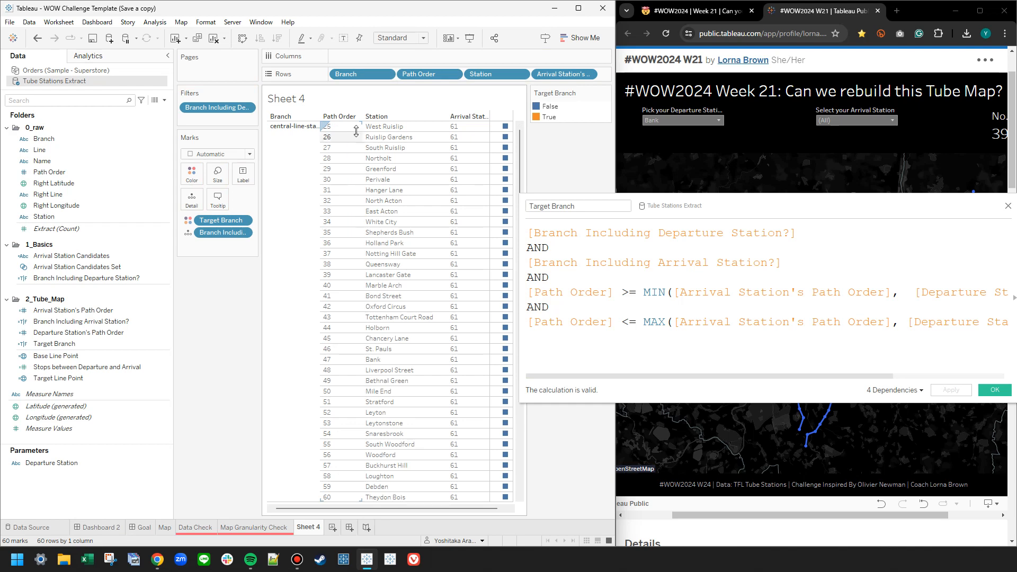
- Compare each branch's station path orders, including Bank's, with the arrival path order and the Target Branch conditions
scroll(347, 159, down, 5)
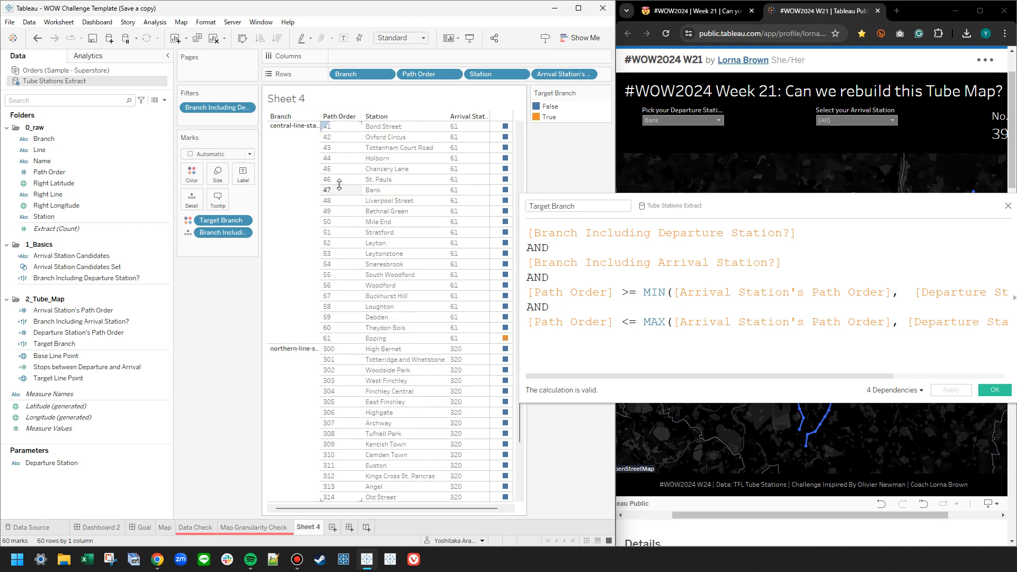
scroll(335, 196, up, 5)
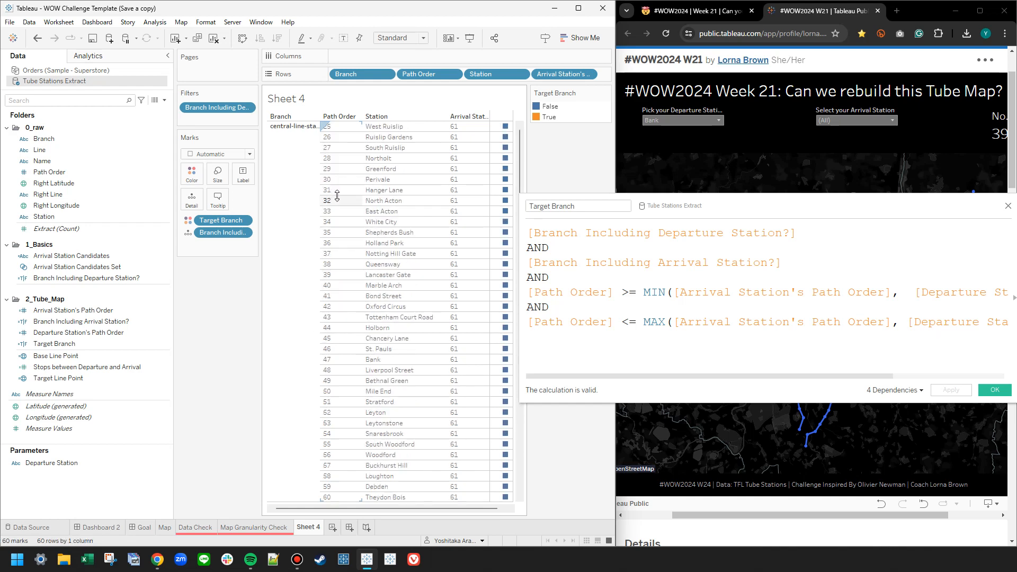
click(343, 365)
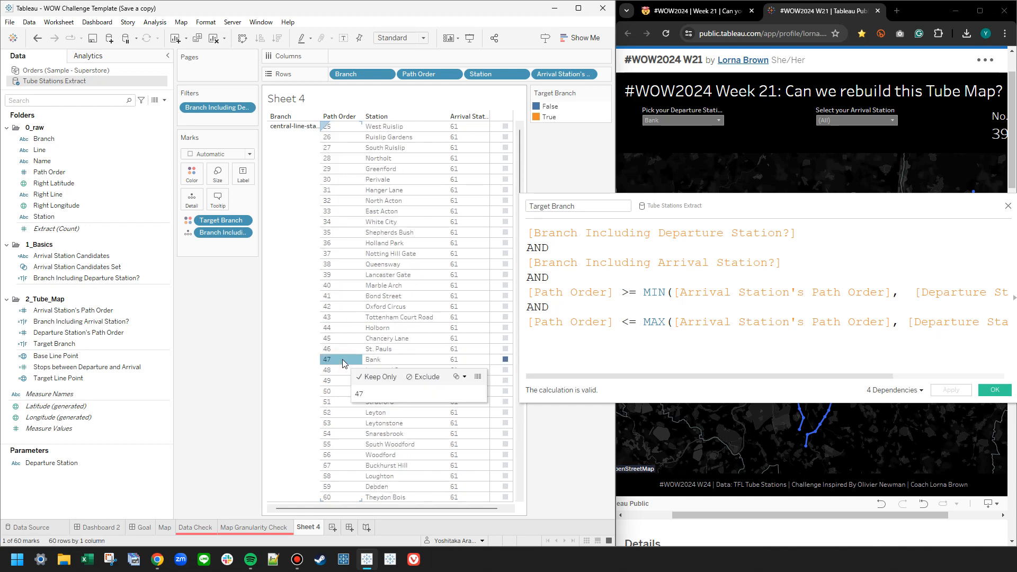
click(342, 365)
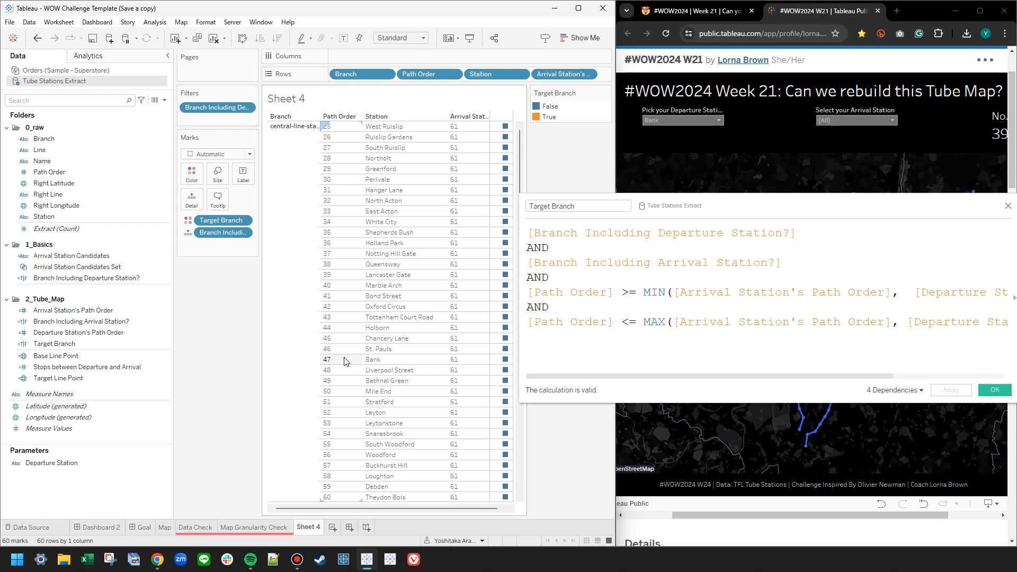
scroll(345, 361, down, 5)
scroll(349, 342, down, 3)
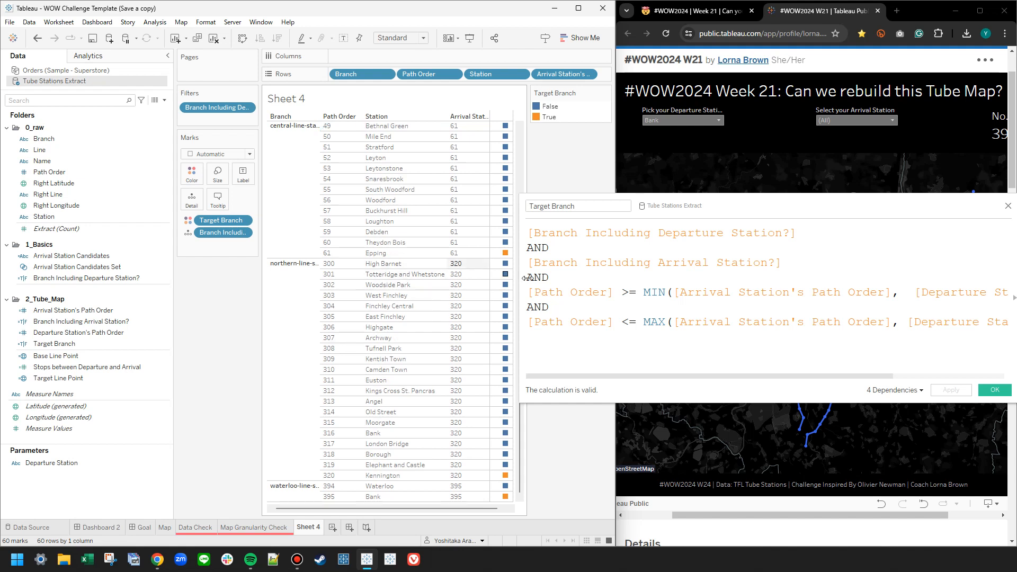
click(857, 376)
drag(858, 380, 778, 386)
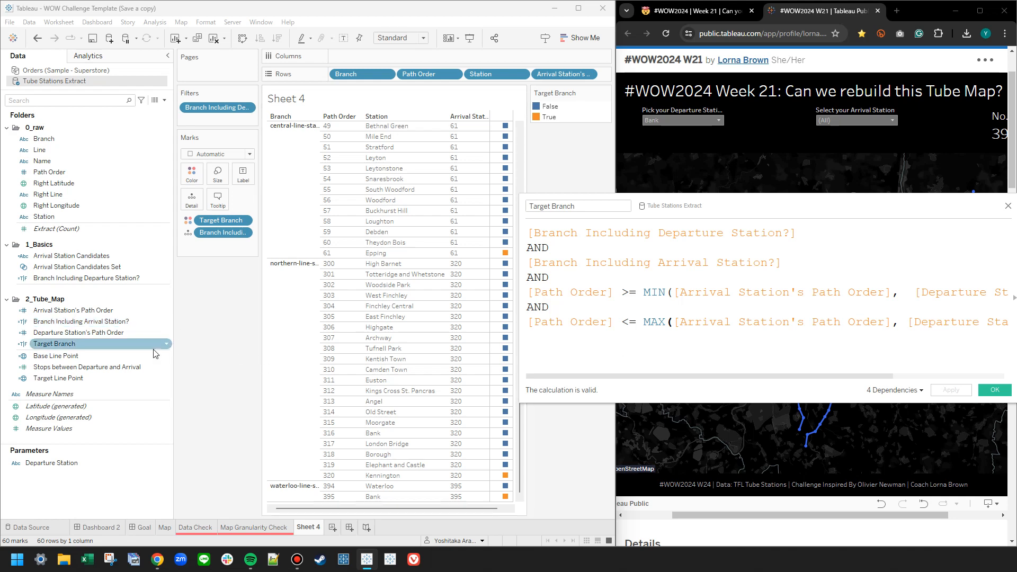
- Remove FIXED [Branch]: from the Arrival Station's Path Order calculation and apply the change
right_click(94, 313)
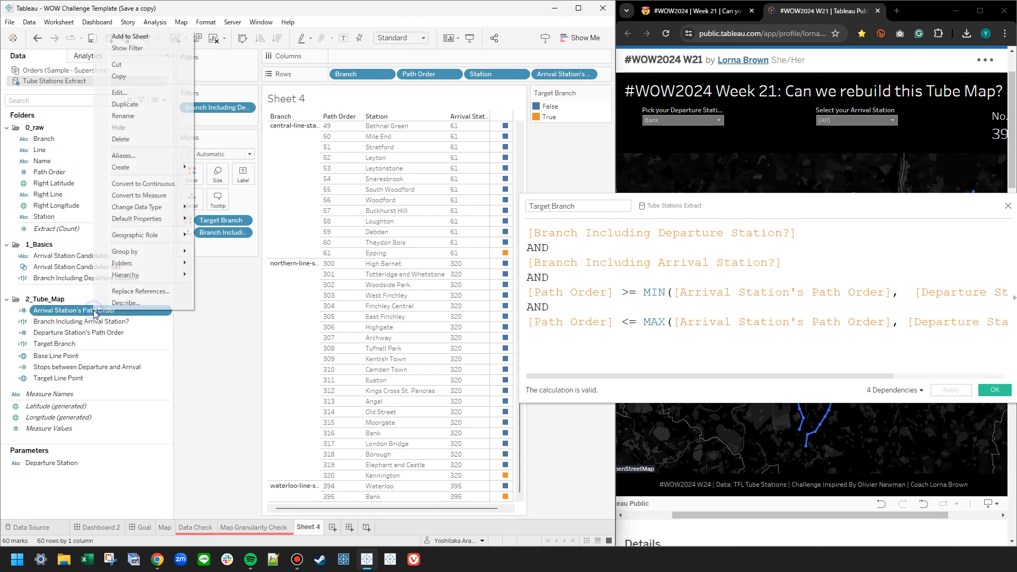
click(135, 98)
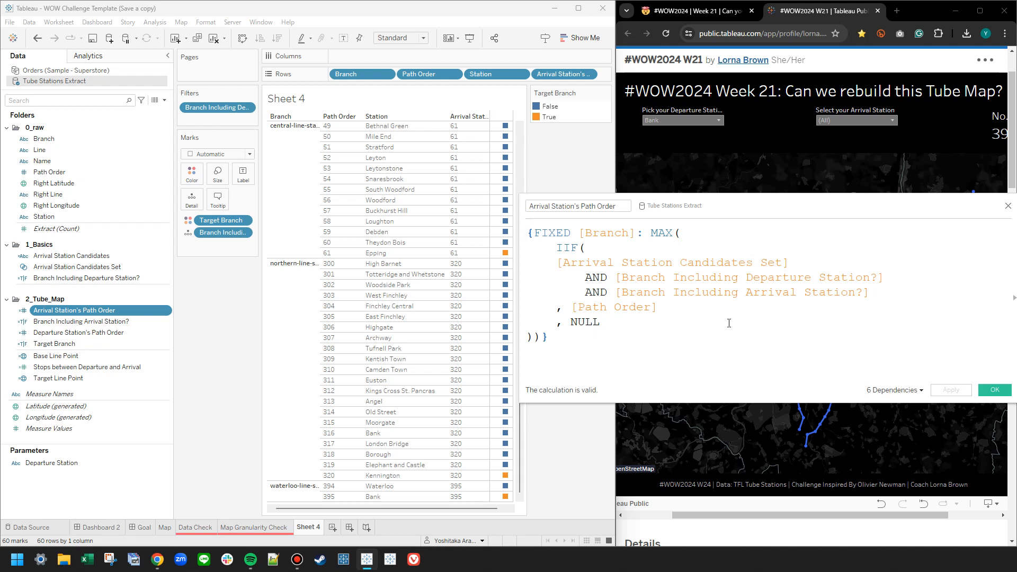
drag(650, 236, 534, 236)
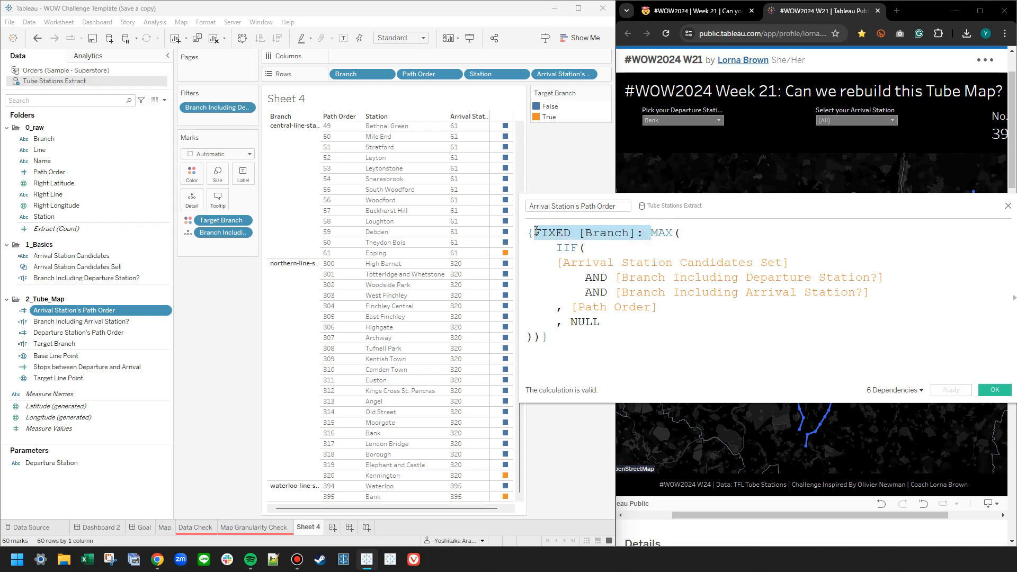
key(BackSpace)
click(951, 390)
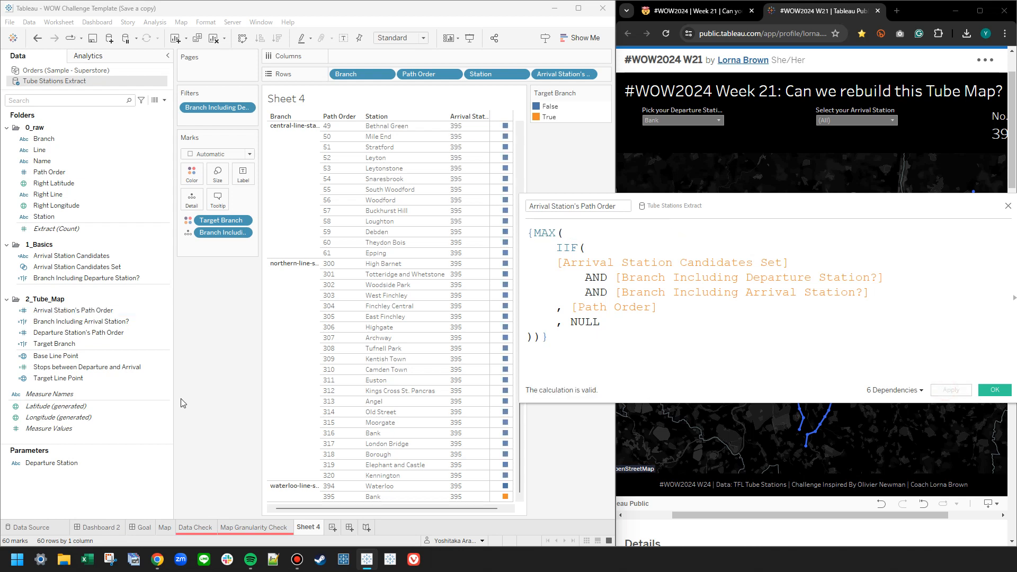
- Reopen the Target Branch calculation and examine its MIN and MAX conditions against the stations' path orders
click(58, 344)
right_click(57, 345)
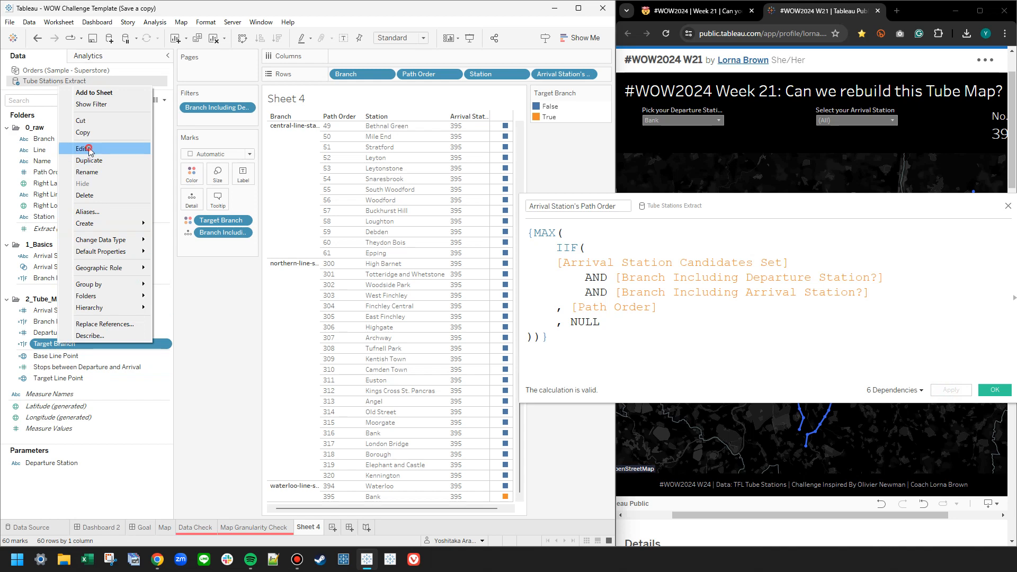
click(90, 147)
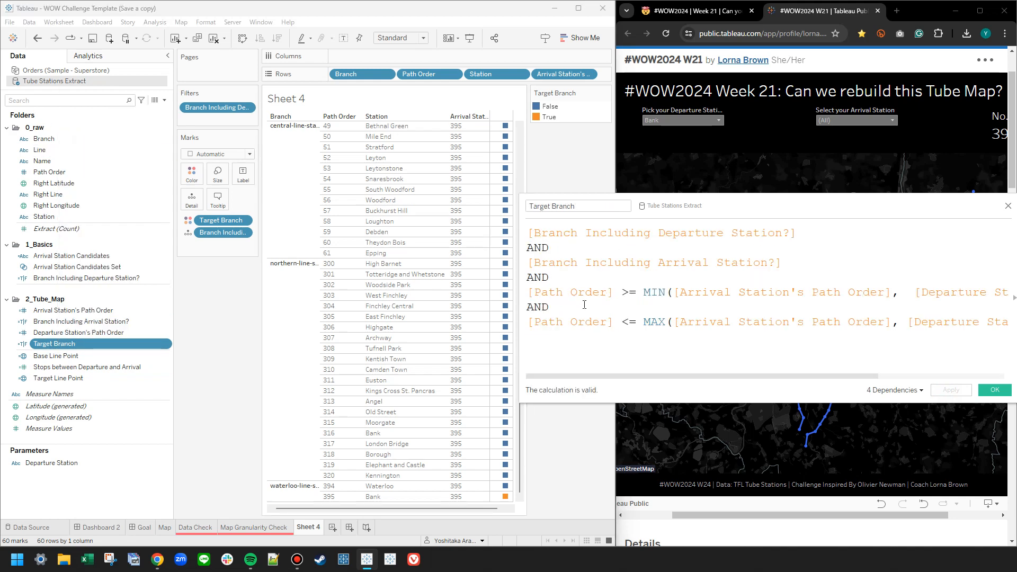
drag(702, 378, 699, 378)
click(696, 323)
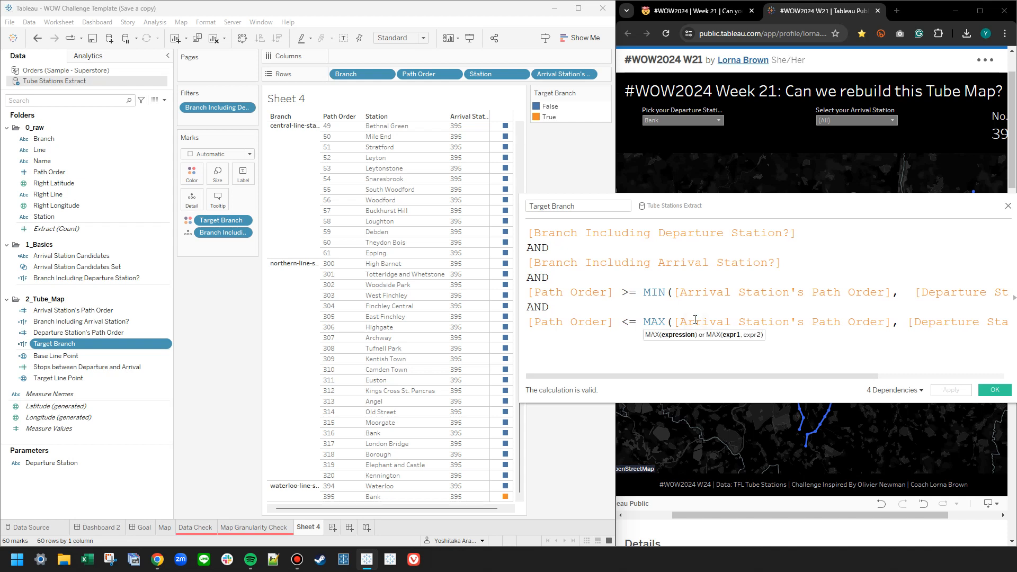
drag(708, 374, 657, 366)
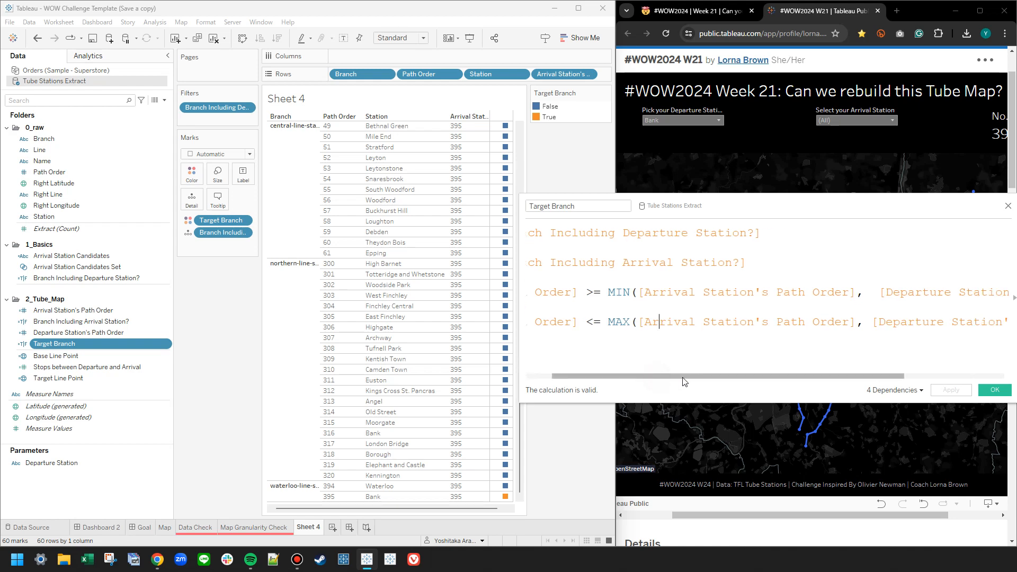
scroll(397, 320, up, 2)
scroll(384, 202, up, 7)
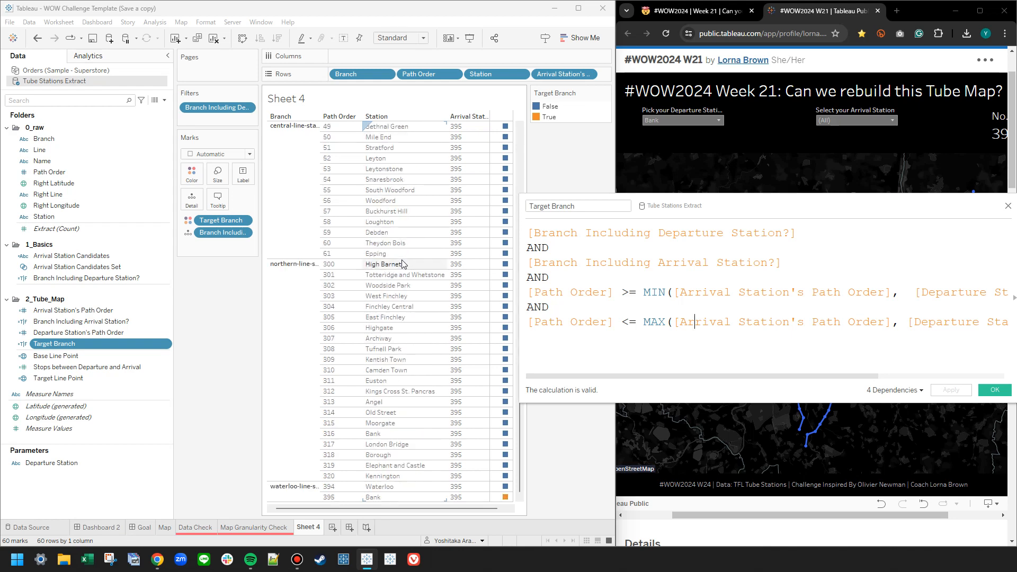
scroll(370, 196, down, 3)
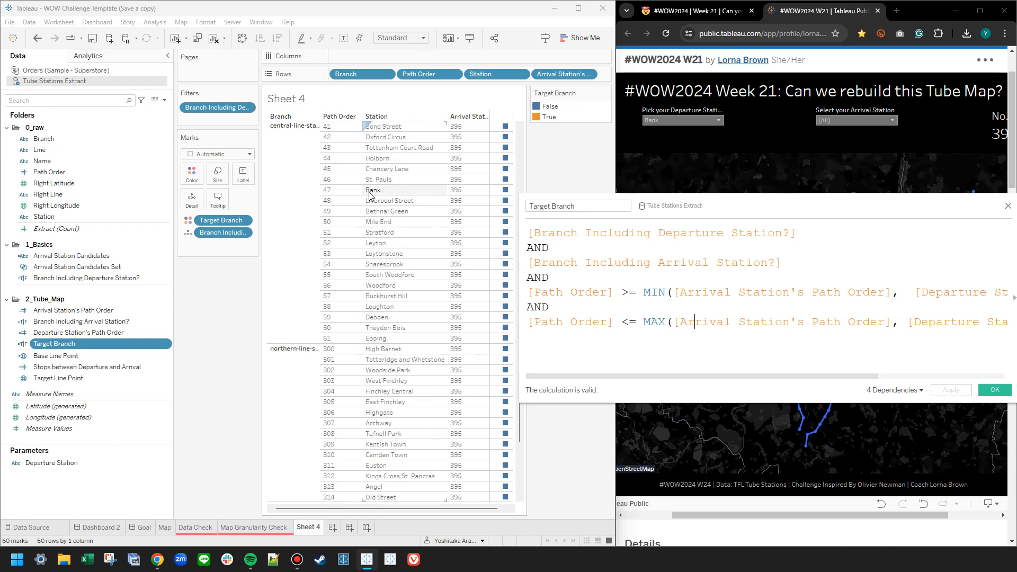
click(625, 283)
key(Return)
key(Return)
key(Return)
text((IF)
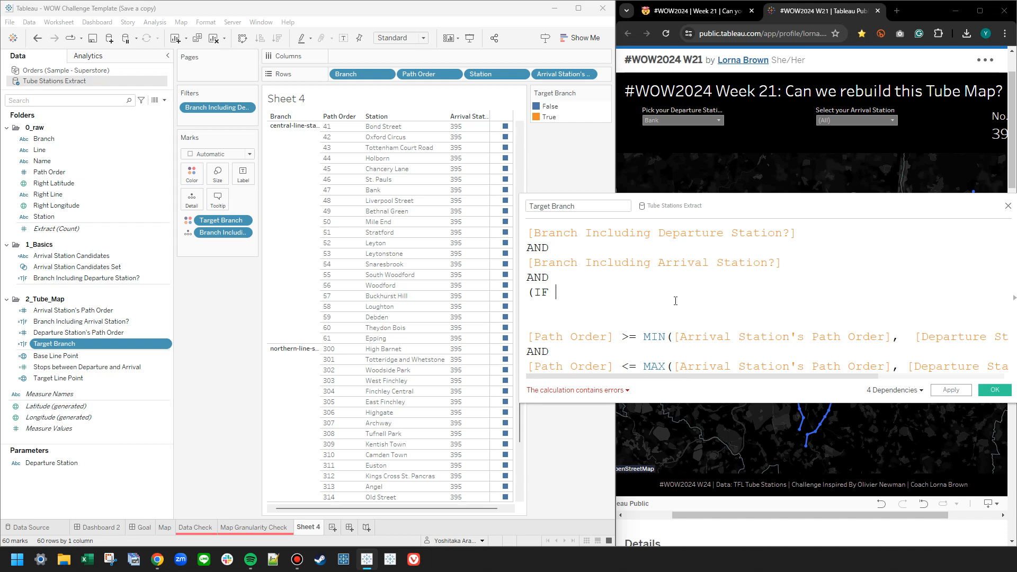
key(BackSpace)
key(BackSpace)
key(BackSpace)
key(BackSpace)
key(Delete)
key(Down)
key(BackSpace)
key(BackSpace)
key(Delete)
key(Return)
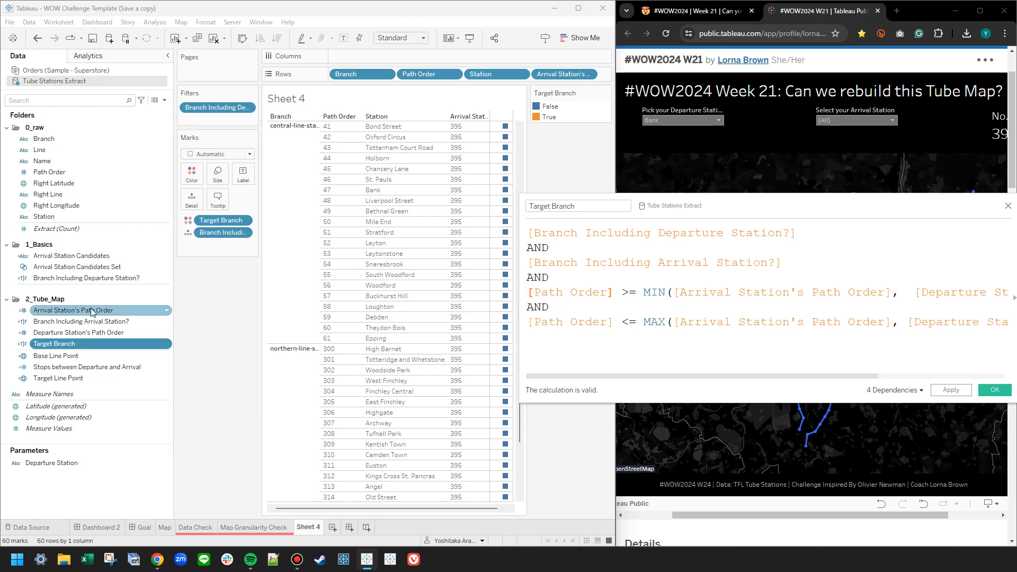
- Open the Arrival Station's Path Order calculation for editing
right_click(68, 310)
click(93, 89)
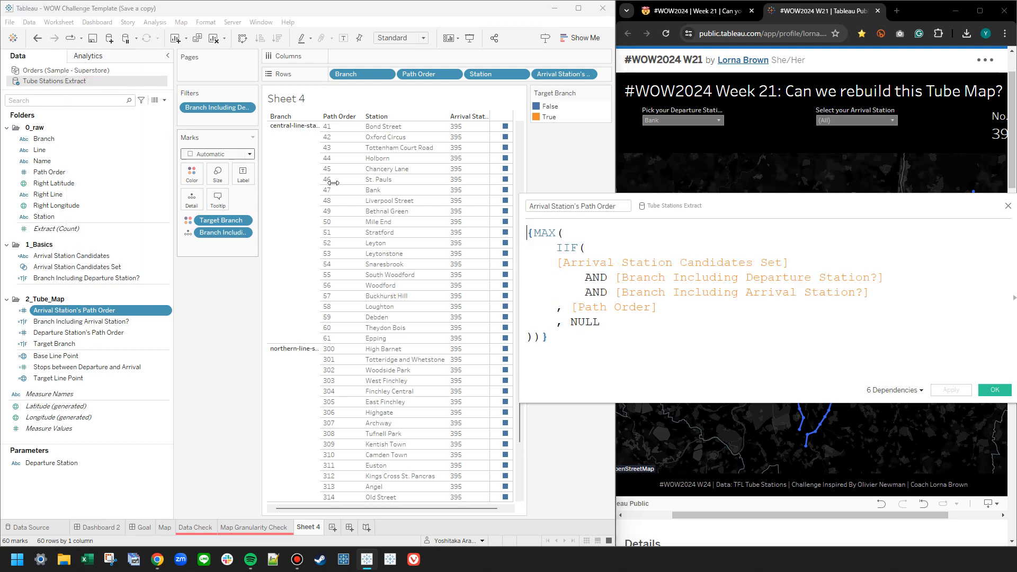
double_click(554, 235)
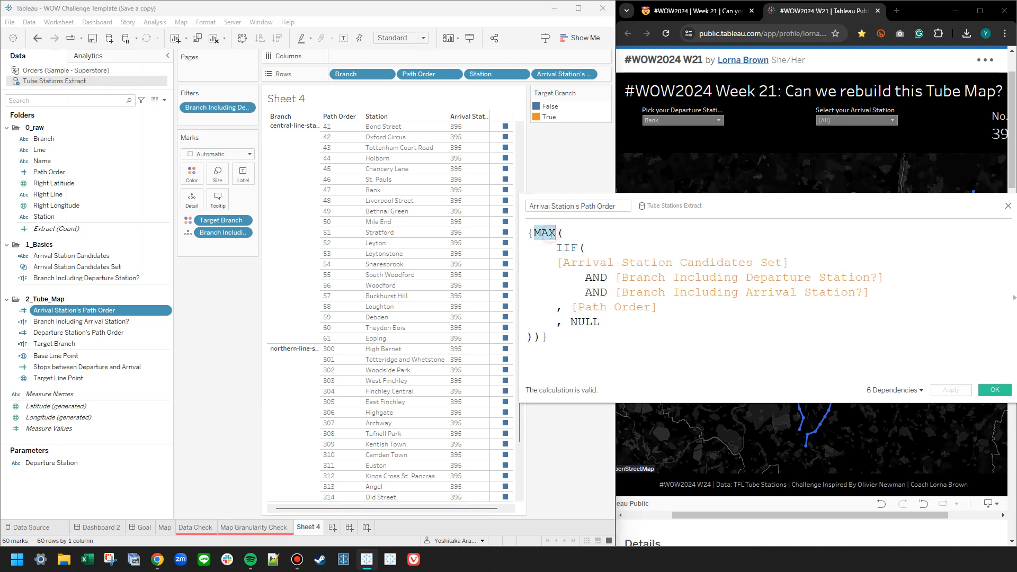
click(577, 233)
key(BackSpace)
key(BackSpace)
key(BackSpace)
key(BackSpace)
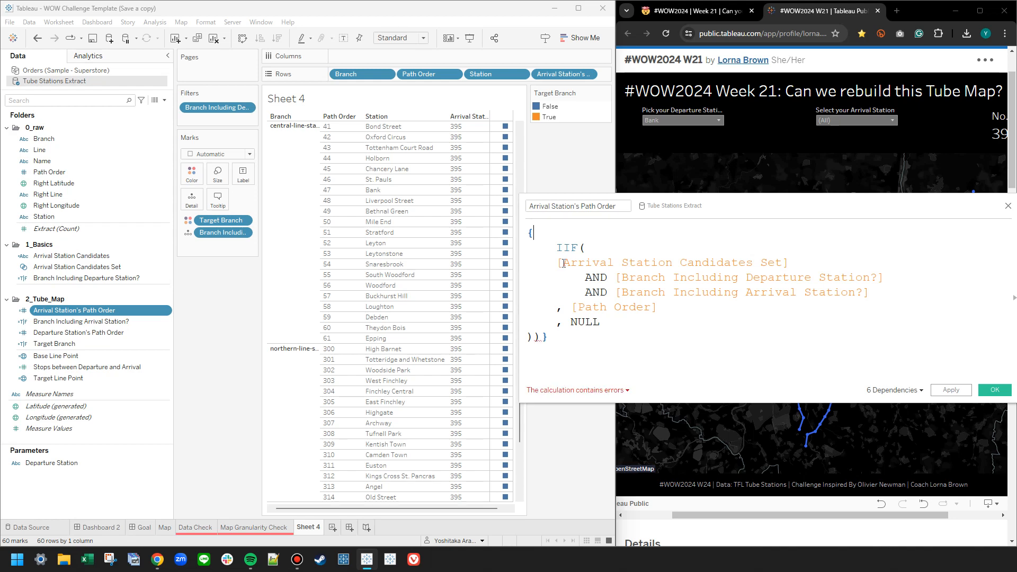
scroll(402, 278, up, 5)
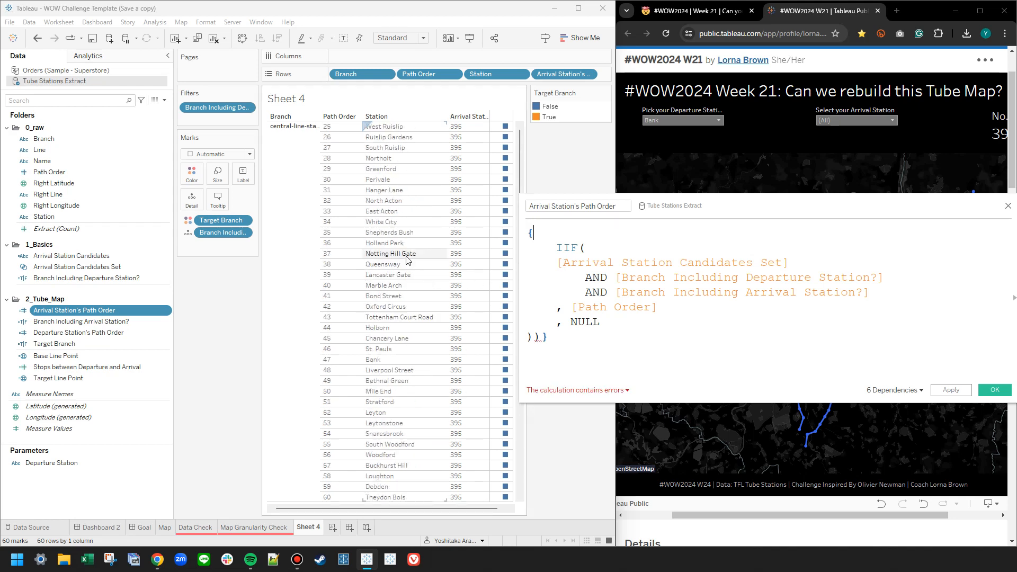
scroll(405, 247, down, 1)
scroll(405, 249, up, 1)
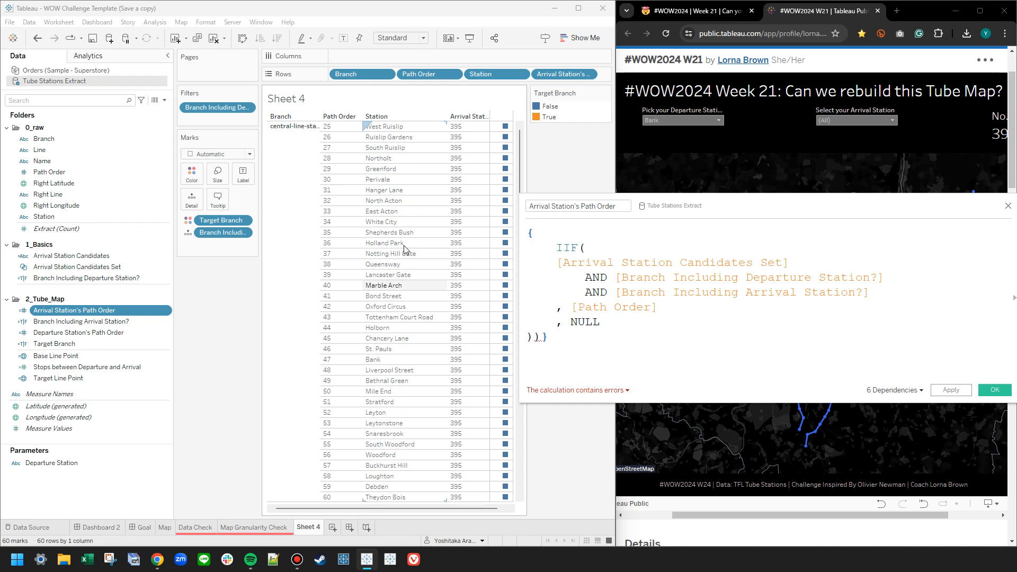
text(MAX()
- Restore the {FIXED [Branch]: MAX( opening of the Arrival Station's Path Order calculation
key(Home)
key(Return)
key(Up)
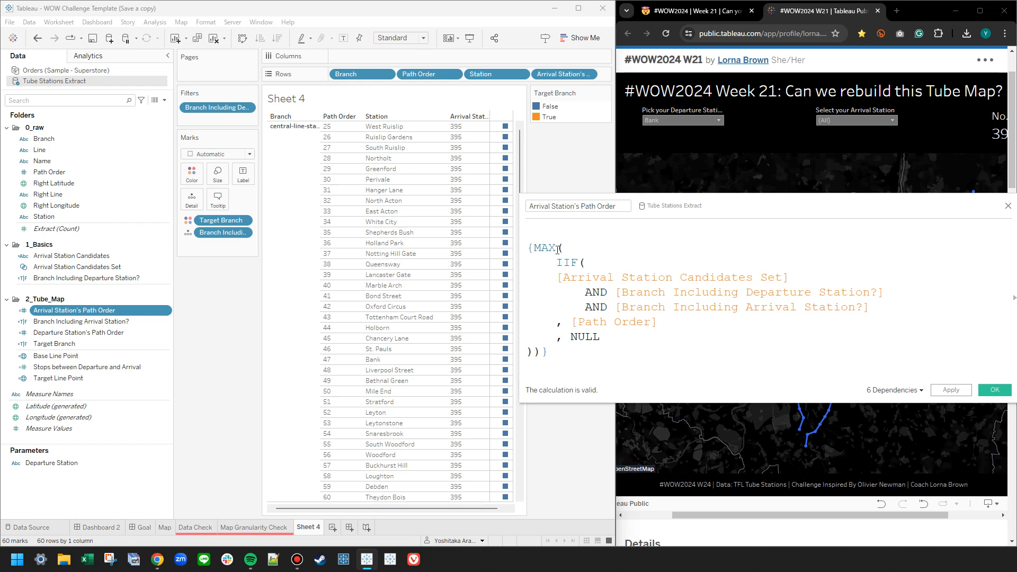
key(Delete)
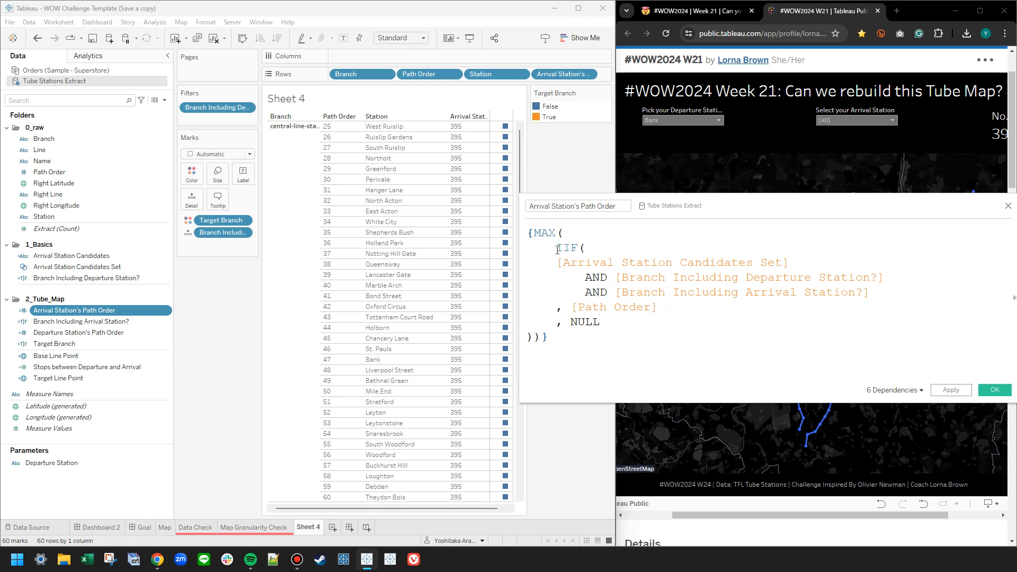
click(534, 234)
text(FIXED [Branch]:)
- Rename the calculation as Arrival Station's Path Order MAX and save it
click(628, 206)
text(MAX)
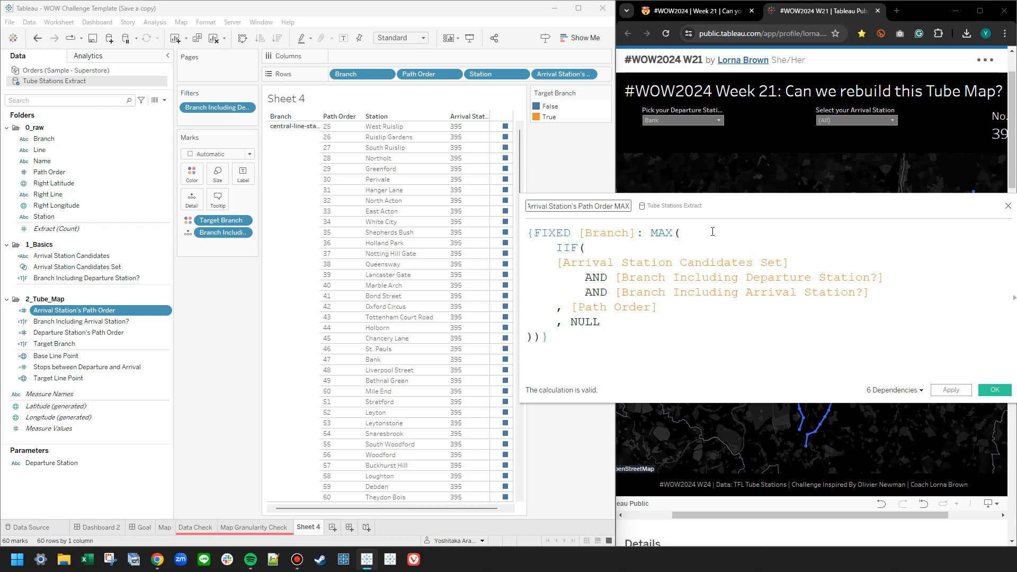
click(669, 332)
key(ctrl+a)
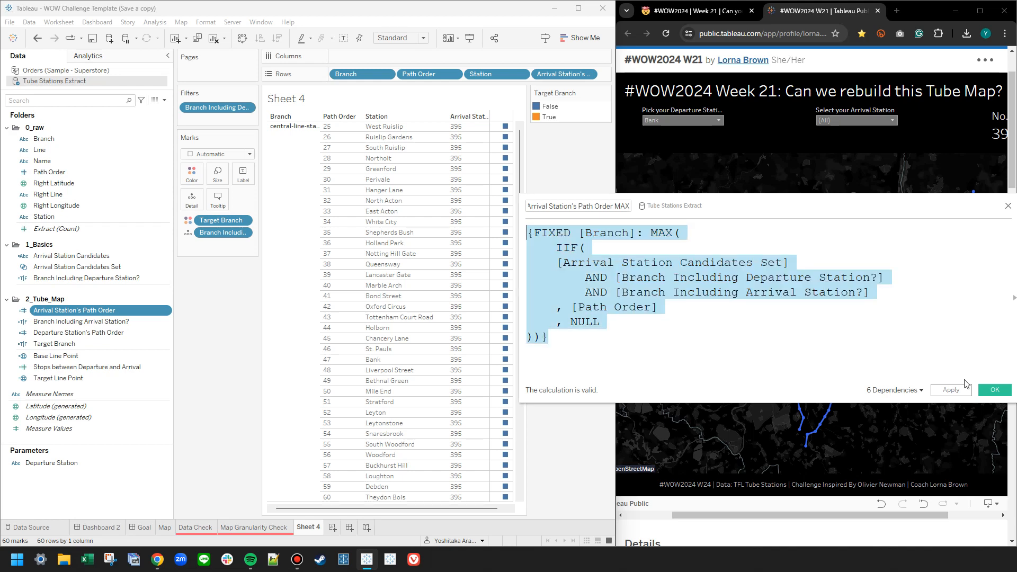
click(987, 390)
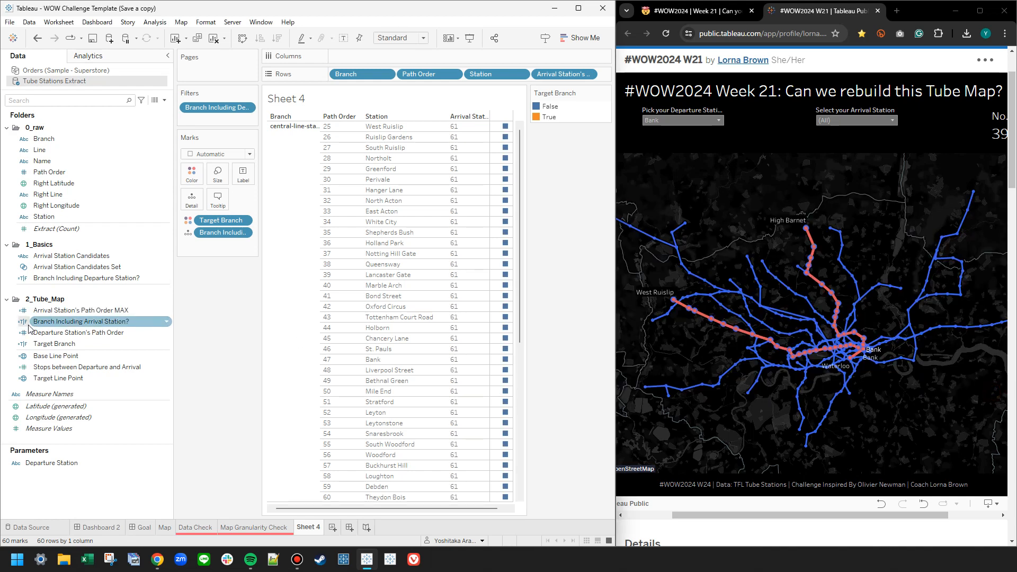
- Duplicate the Arrival Station's Path Order MAX calculation and rename the copy as Arrival Station's Path Order MIN
right_click(61, 314)
click(85, 113)
right_click(103, 320)
click(133, 351)
drag(588, 206, 626, 207)
text(MIN)
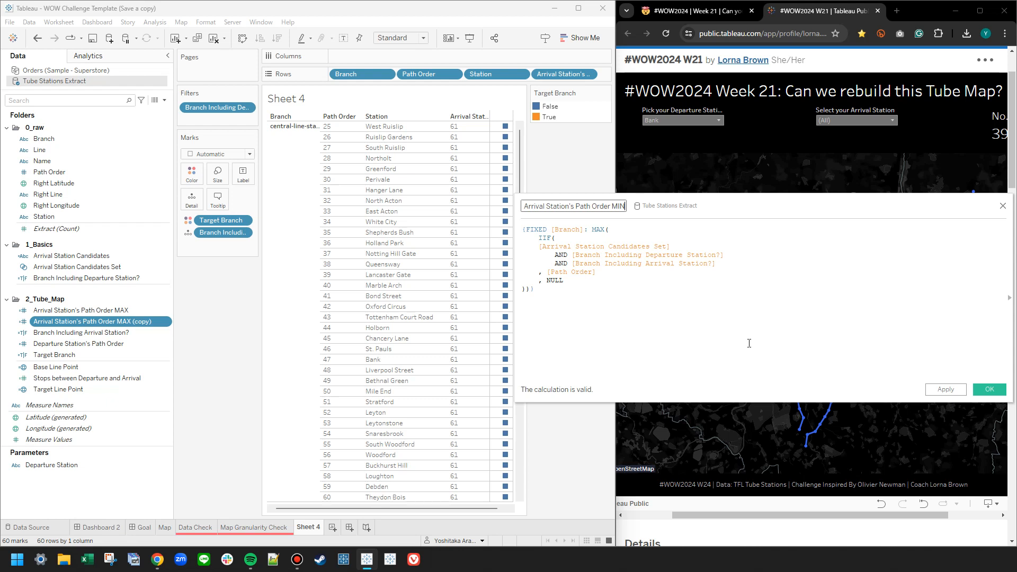
- Change the aggregation in the Arrival Station's Path Order MIN calculation to MIN, and save it
scroll(749, 344, up, 2)
double_click(643, 233)
text(MIN)
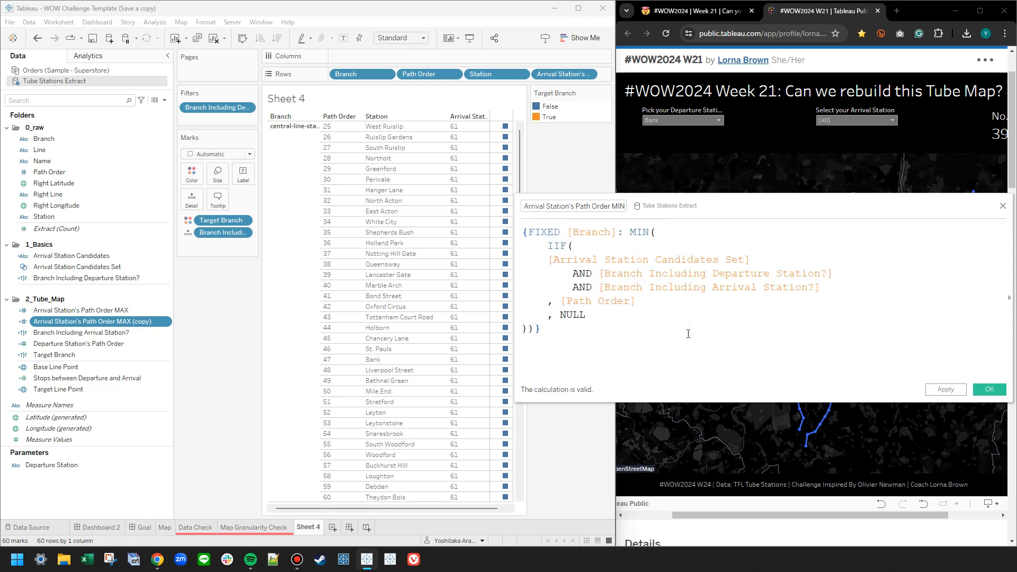
click(946, 389)
click(989, 390)
- Place Arrival Station's Path Order MIN and MAX side by side on Rows and review their values per branch
click(126, 313)
drag(126, 313, 598, 75)
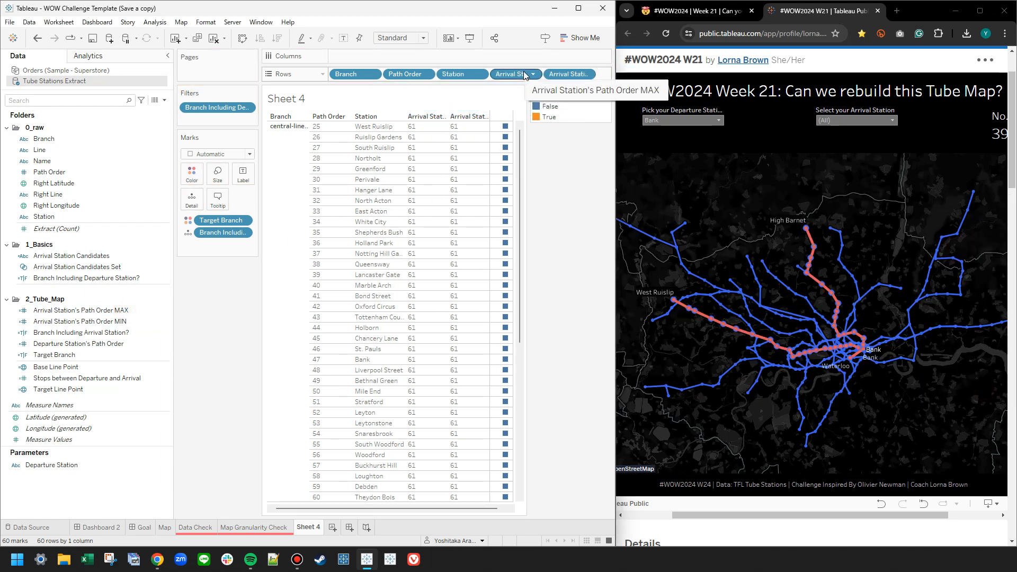
drag(80, 321, 513, 76)
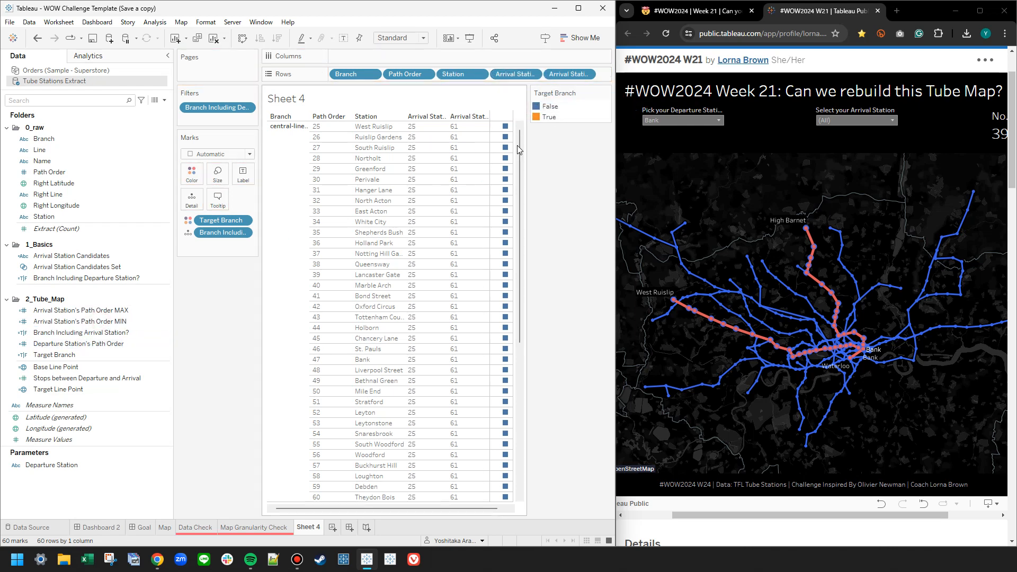
drag(520, 227, 516, 399)
click(97, 355)
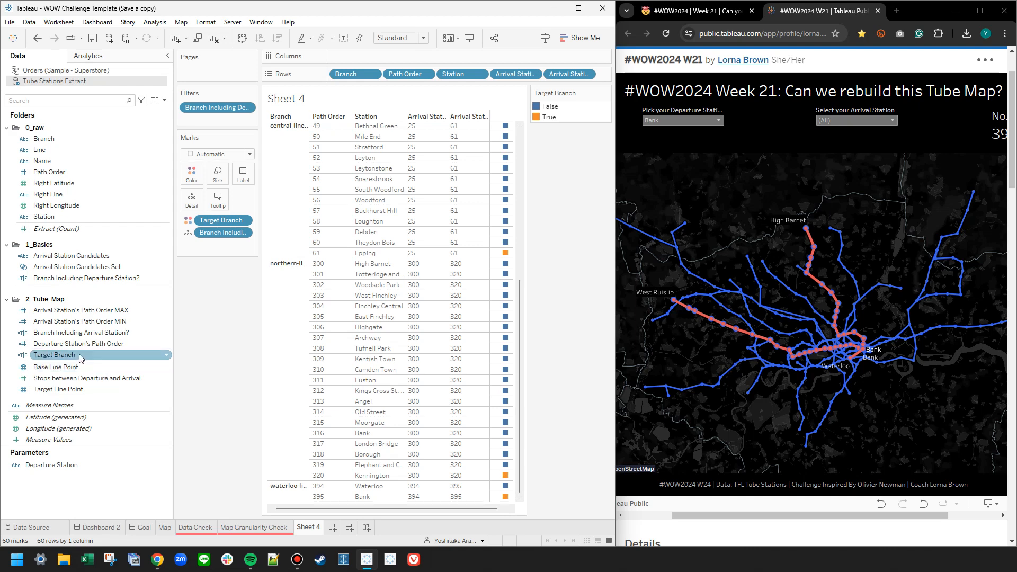
click(73, 390)
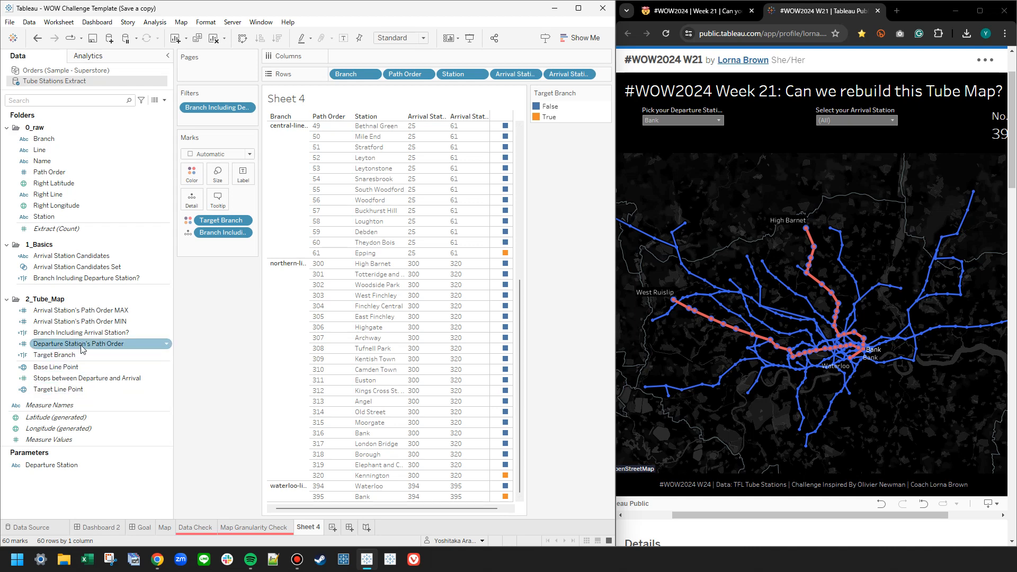
- Show the Arrival Station Candidates Set control on the sheet as a single value dropdown
right_click(99, 269)
click(138, 289)
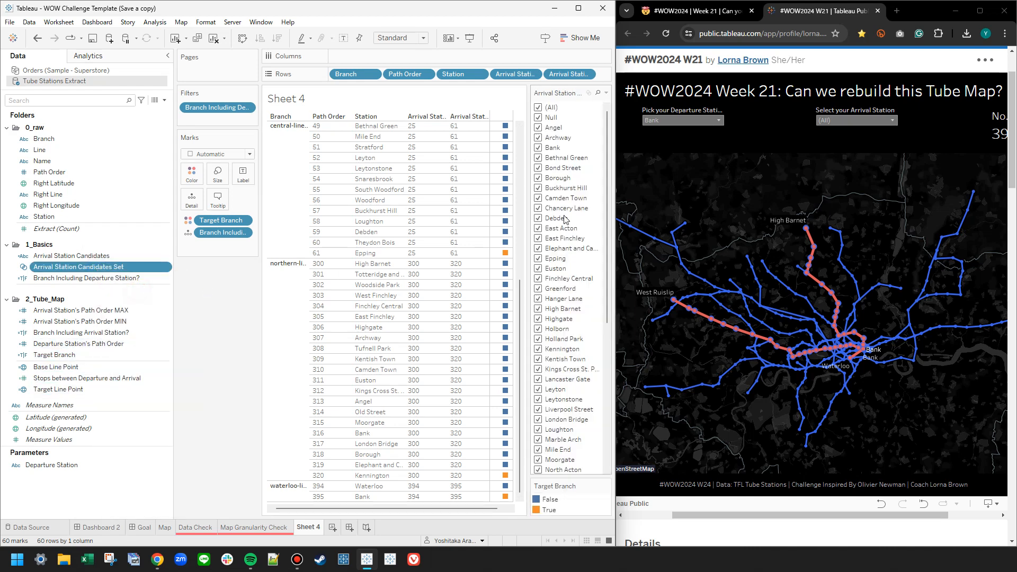
click(607, 92)
mouse_move(571, 137)
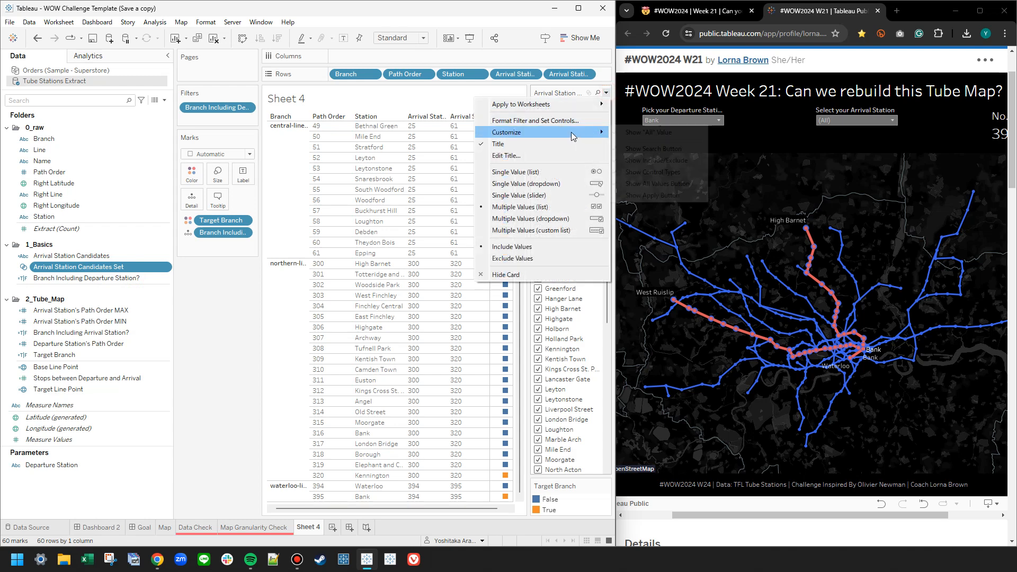
click(565, 173)
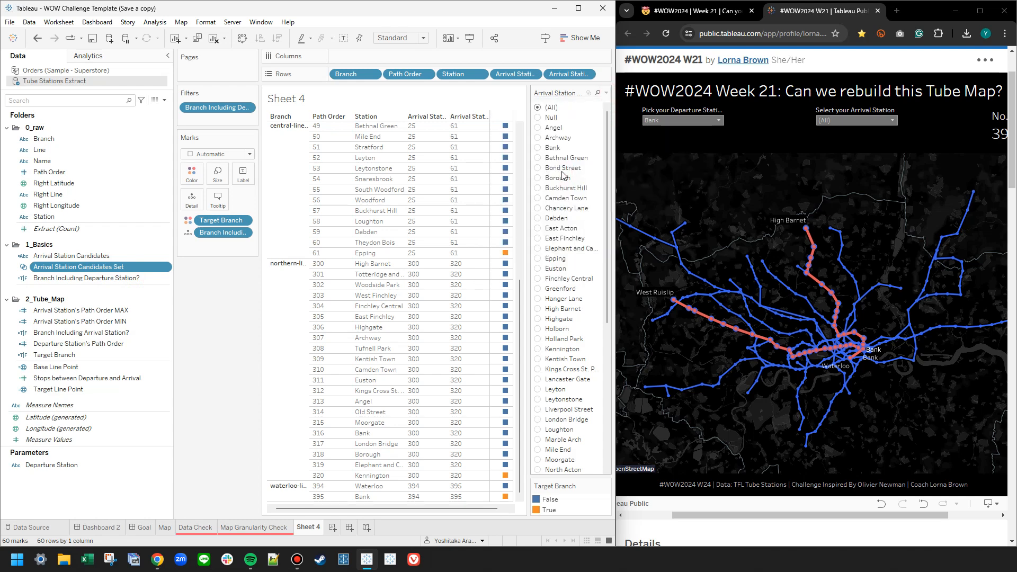
click(606, 93)
click(574, 183)
- Set the arrival station to Angel and examine the MIN and MAX path orders on each branch
click(562, 108)
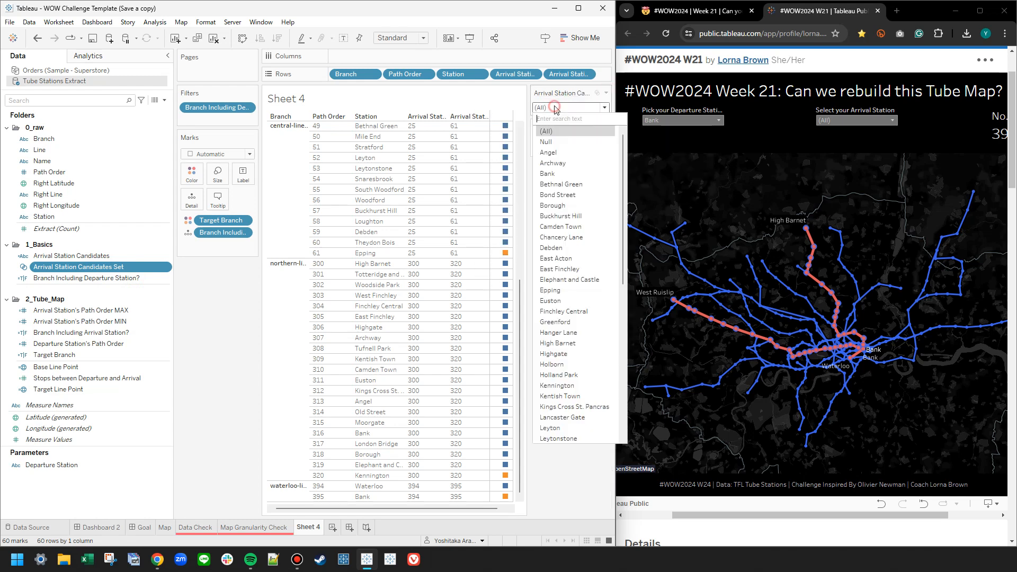
click(559, 159)
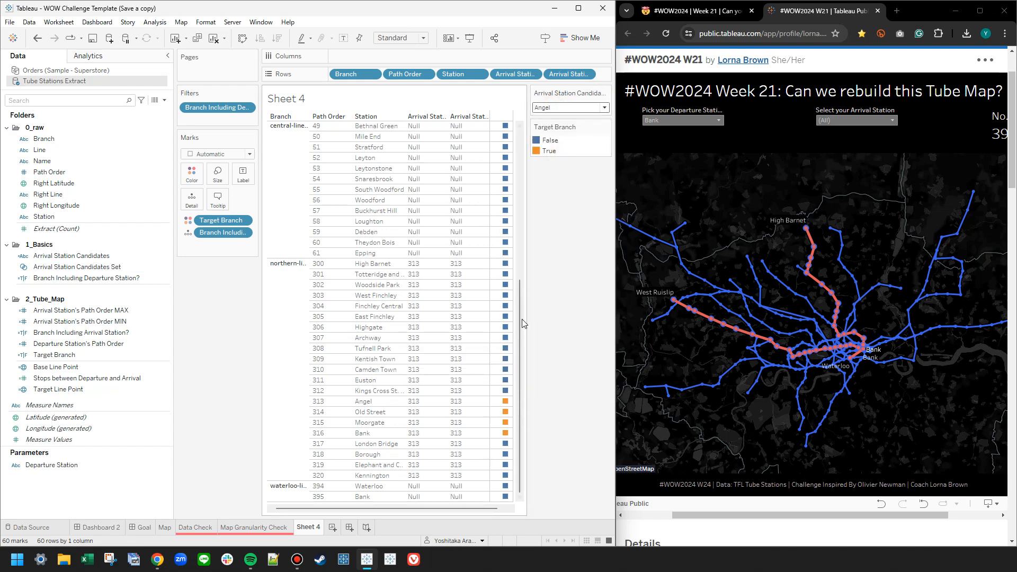
drag(518, 319, 545, 341)
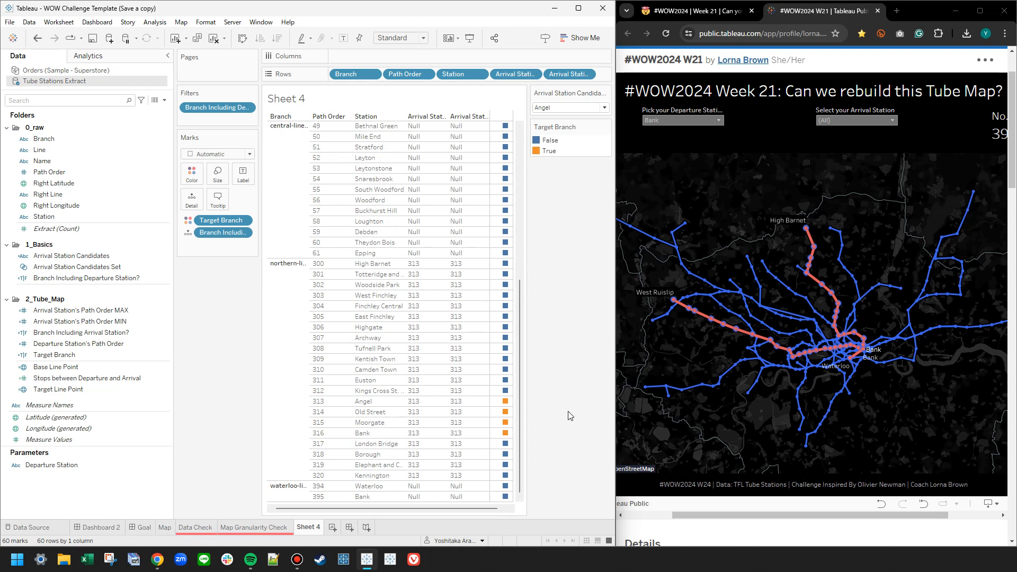
- Check the Angel route on Dashboard 2, and return to Sheet 4 to set the arrival selection to (All)
click(114, 529)
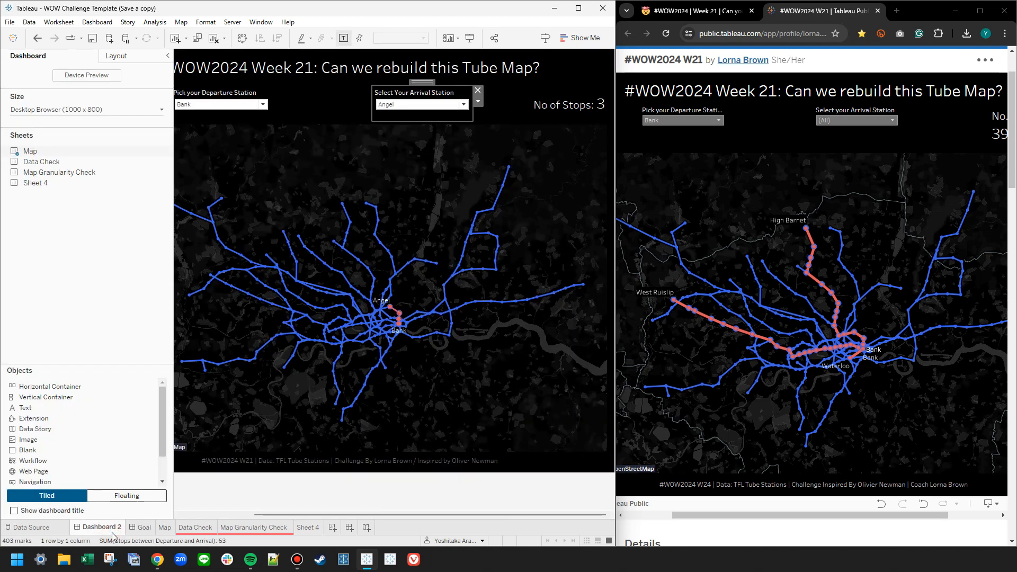
click(307, 528)
click(552, 114)
click(552, 117)
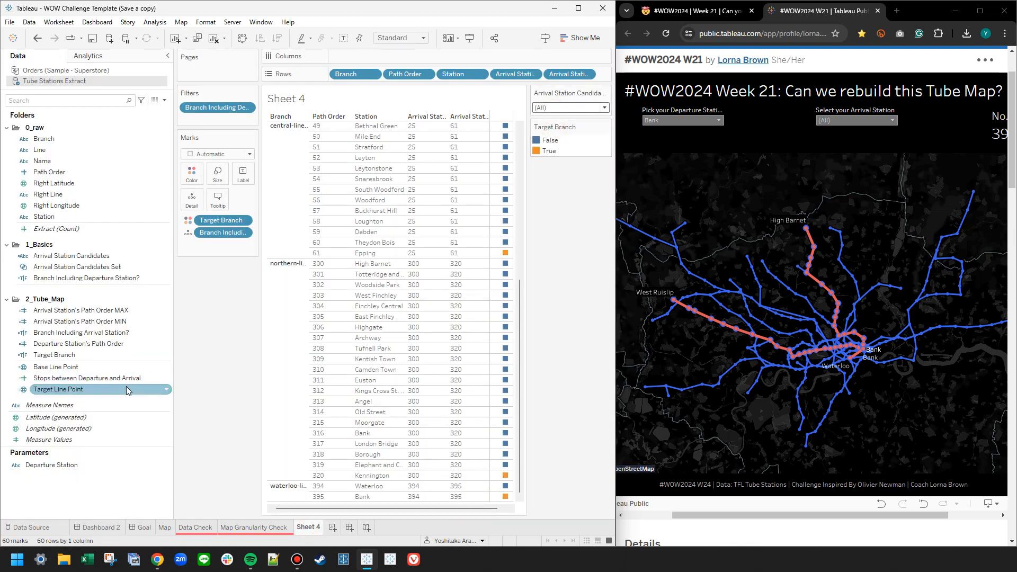
- Open the Target Branch calculation and insert blank lines above its path order conditions
right_click(65, 354)
click(106, 165)
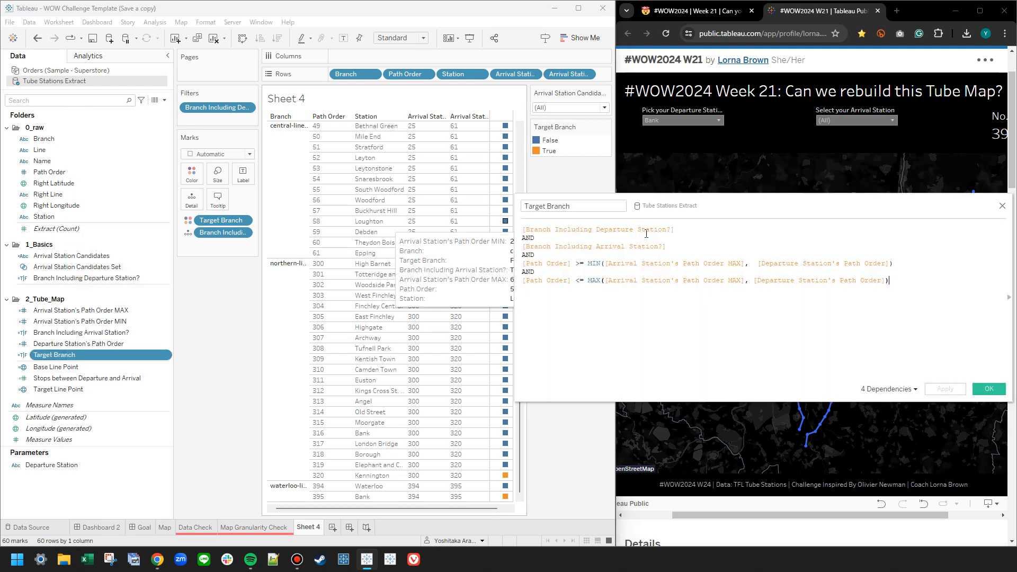
click(713, 255)
key(Return)
key(Return)
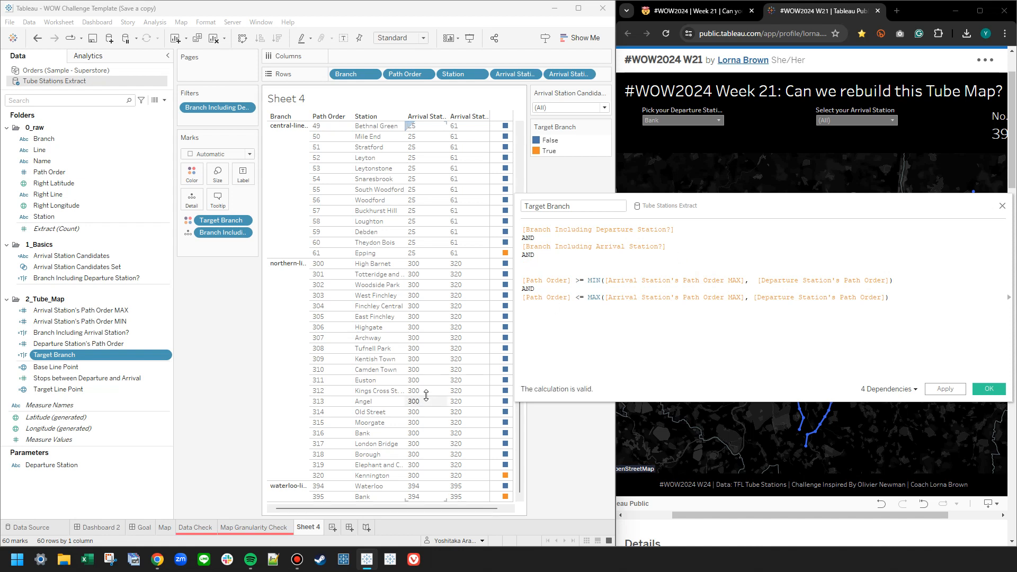
- Compare the MIN and MAX path orders for the (All) arrival selection with those for Angel
scroll(513, 252, up, 5)
scroll(522, 296, down, 3)
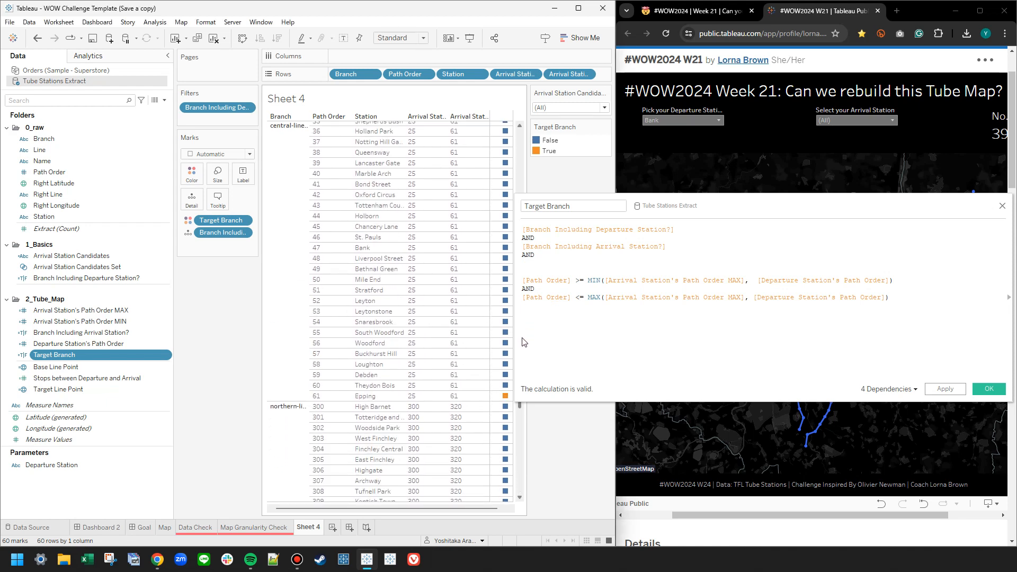
scroll(521, 164, up, 3)
click(567, 108)
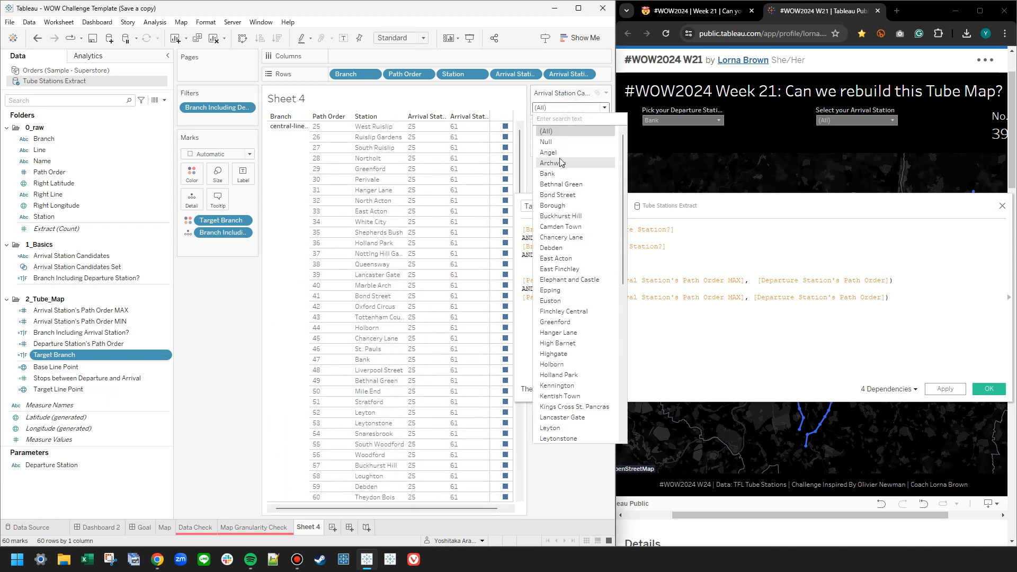
click(550, 153)
scroll(521, 182, down, 1)
scroll(521, 182, down, 6)
- Begin a parenthesised IF statement after the second AND in the Target Branch calculation
click(571, 268)
text(IF)
key(Escape)
key(Up)
key(BackSpace)
text(()
key(Return)
key(Return)
key(Return)
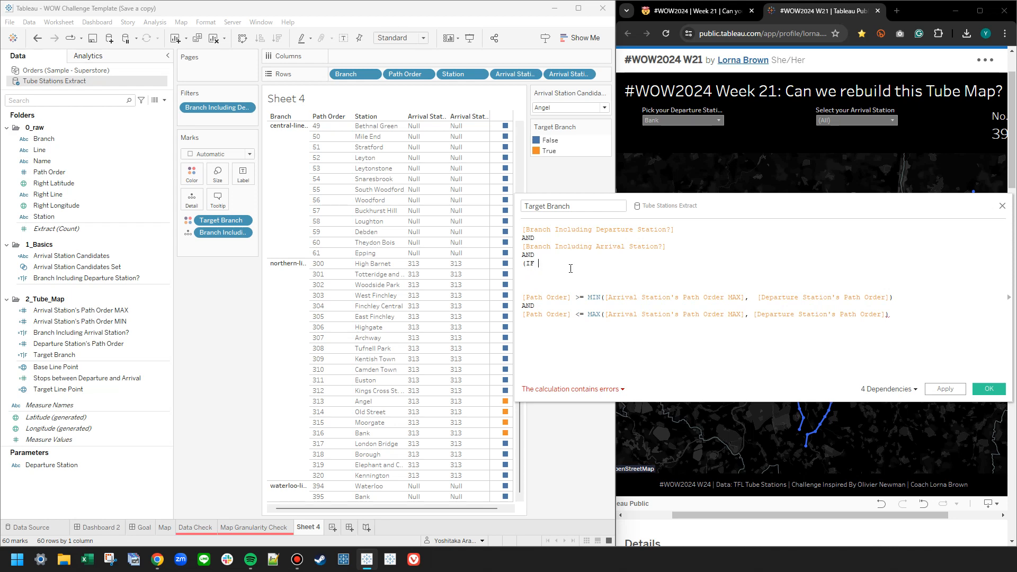
- Set the IF condition to [Arrival Station's Path Order MIN] != [Arrival Station's Path Order MAX]
drag(99, 321, 657, 278)
scroll(674, 297, up, 6)
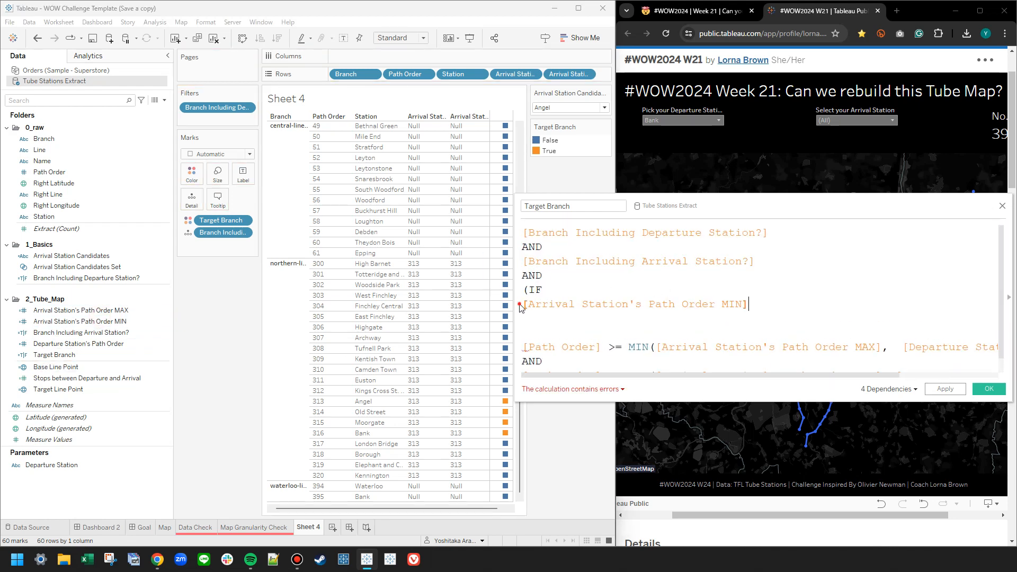
drag(517, 311, 240, 307)
key(Home)
key(BackSpace)
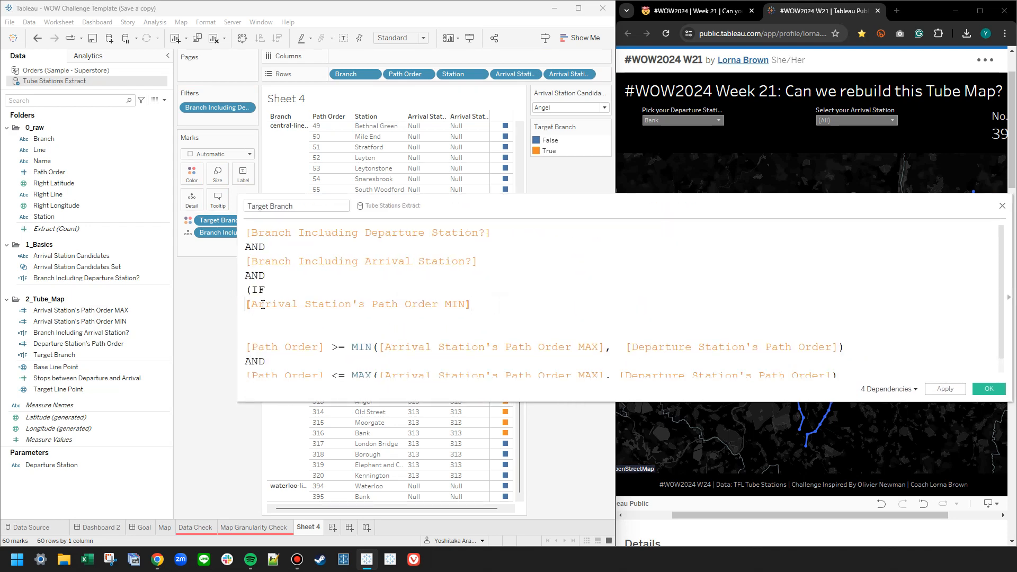
text(!=)
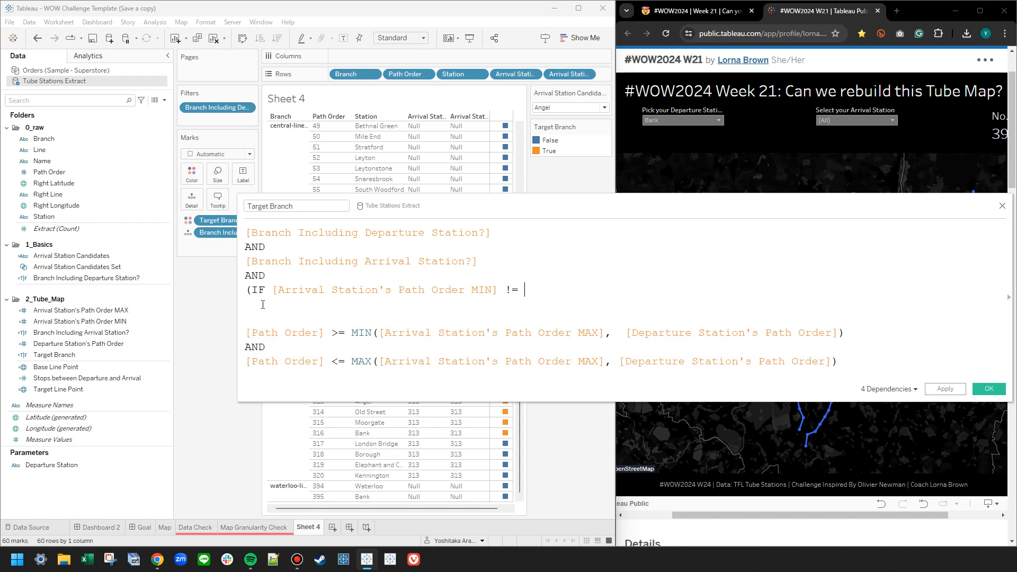
drag(79, 310, 641, 303)
- Add a THEN branch returning TRUE and start an ELSE branch in the IF statement
key(Return)
text(THEN)
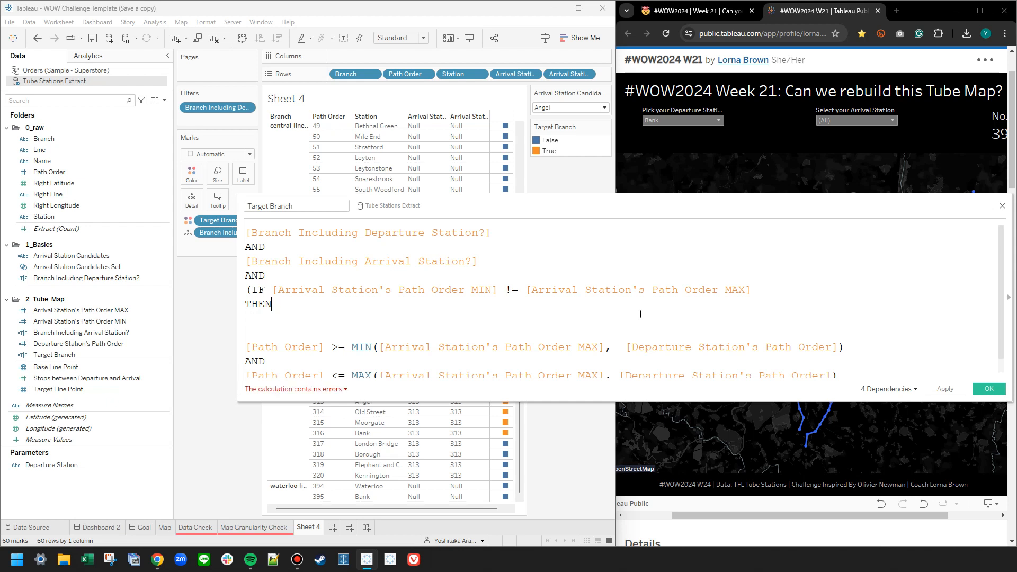
key(Return)
text(TRUE)
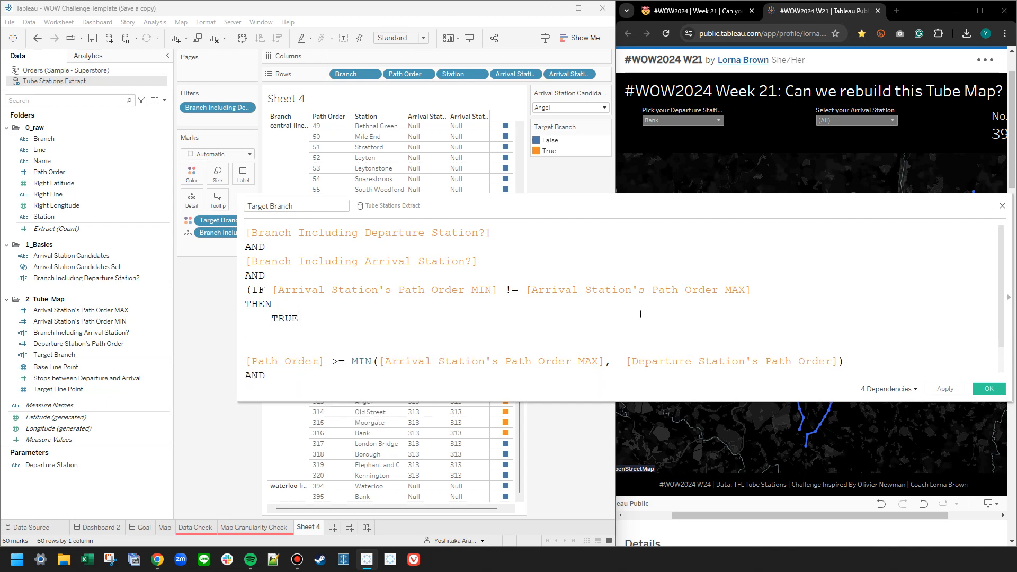
key(Return)
text(ELSE)
key(Return)
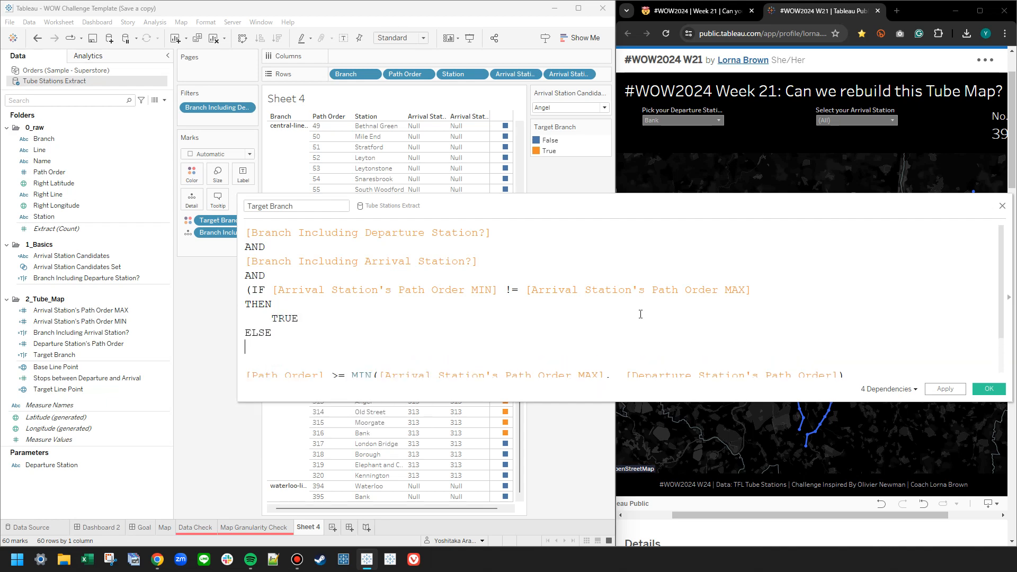
- Indent the existing path order conditions under ELSE and remove the blank lines above them
scroll(552, 366, down, 1)
drag(852, 360, 245, 333)
key(Tab)
click(263, 311)
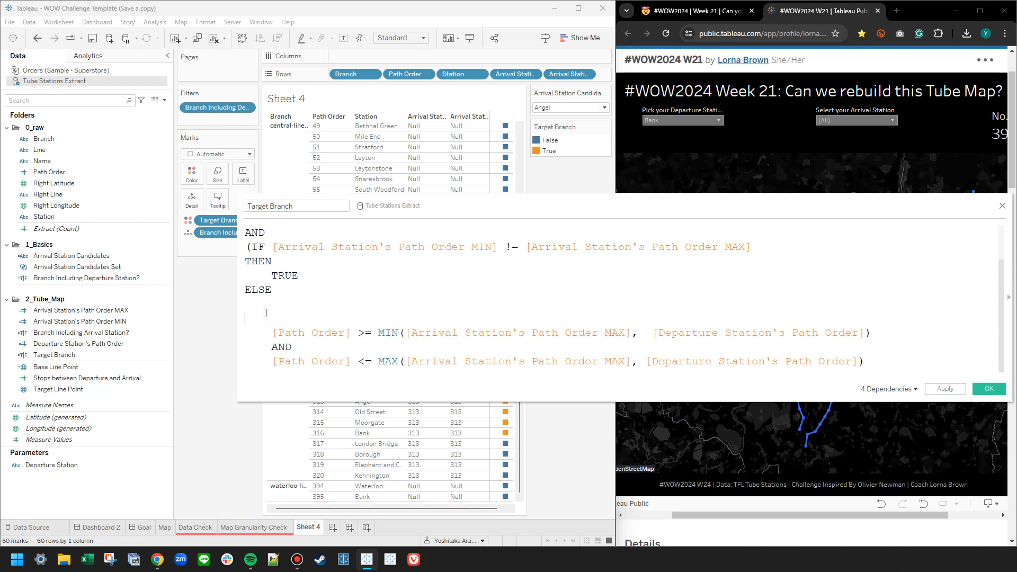
key(Delete)
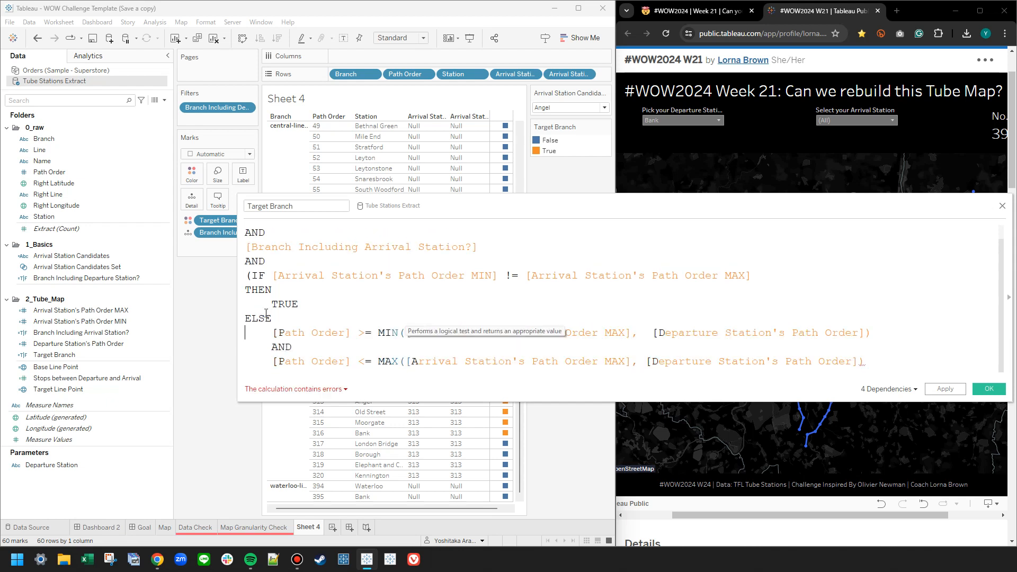
- Close the IF statement with END) and save the Target Branch calculation
key(Return)
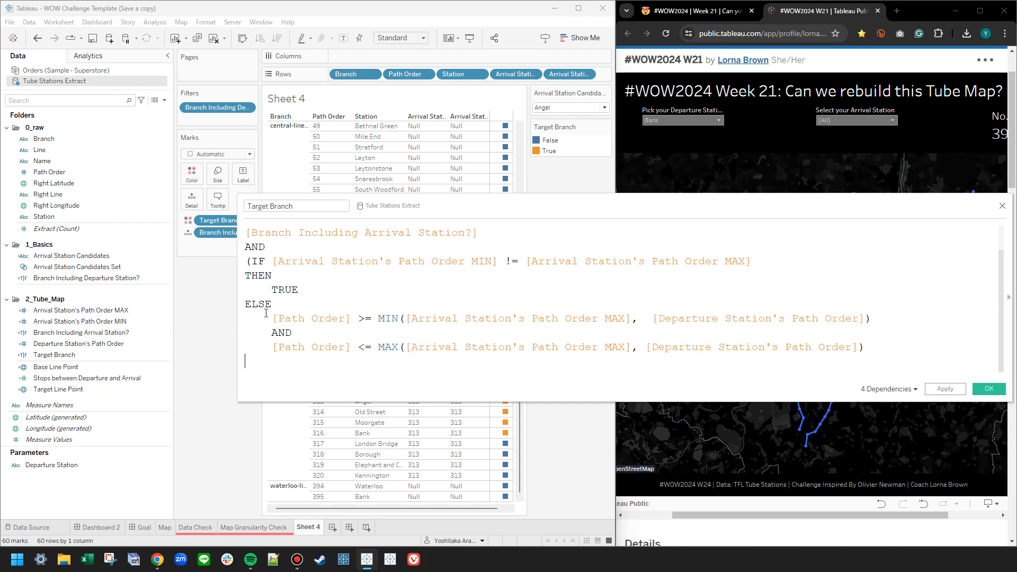
text(END))
click(948, 391)
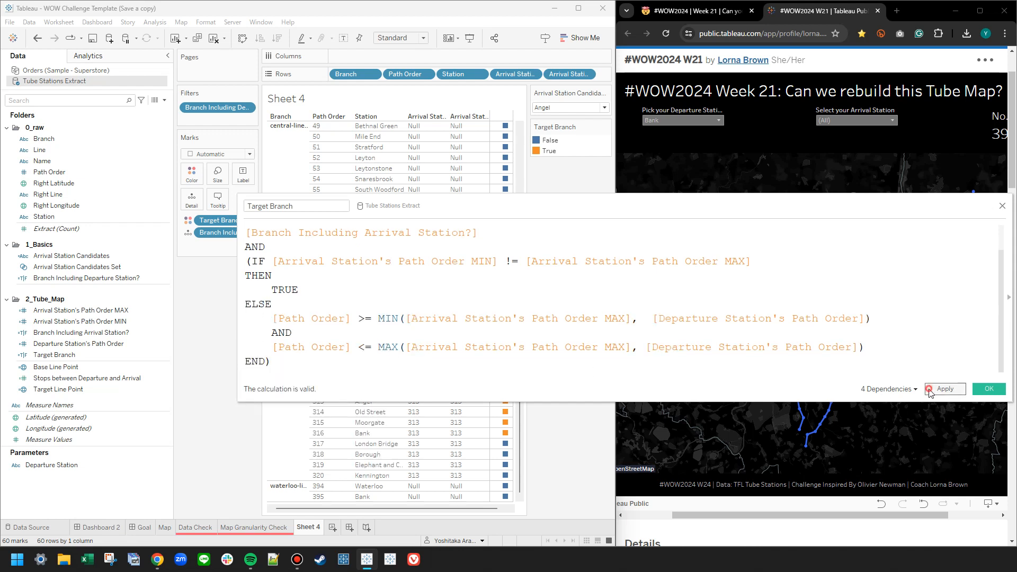
click(990, 390)
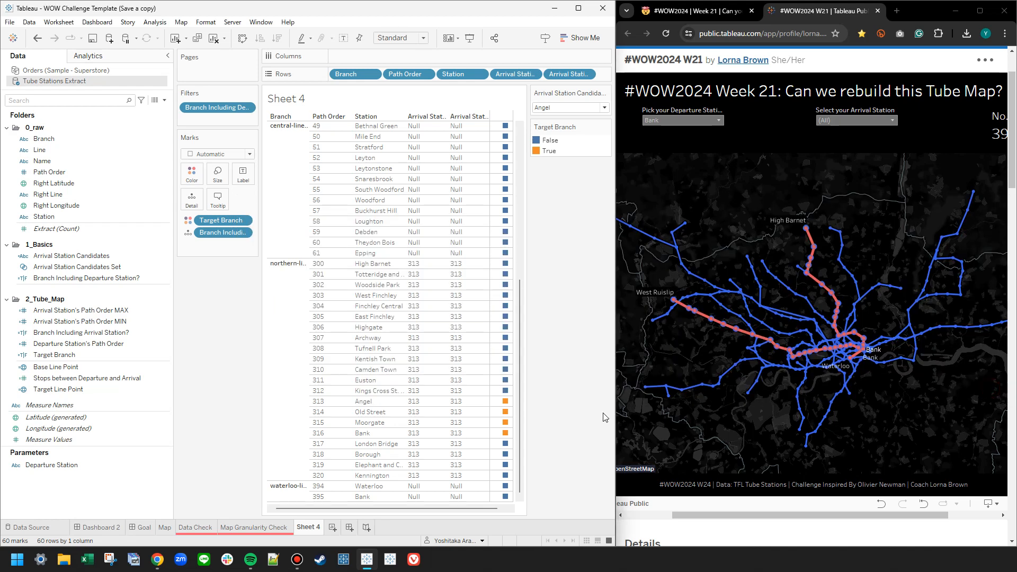
- Set the arrival station filter on Sheet 4 to (All) and open Dashboard 2 beside the reference
click(558, 108)
click(561, 131)
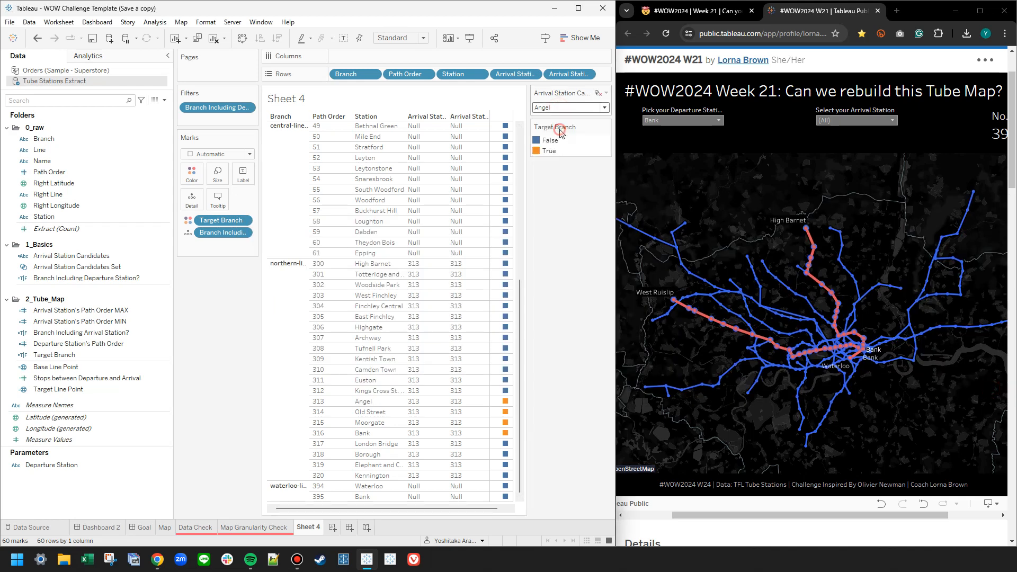
click(97, 528)
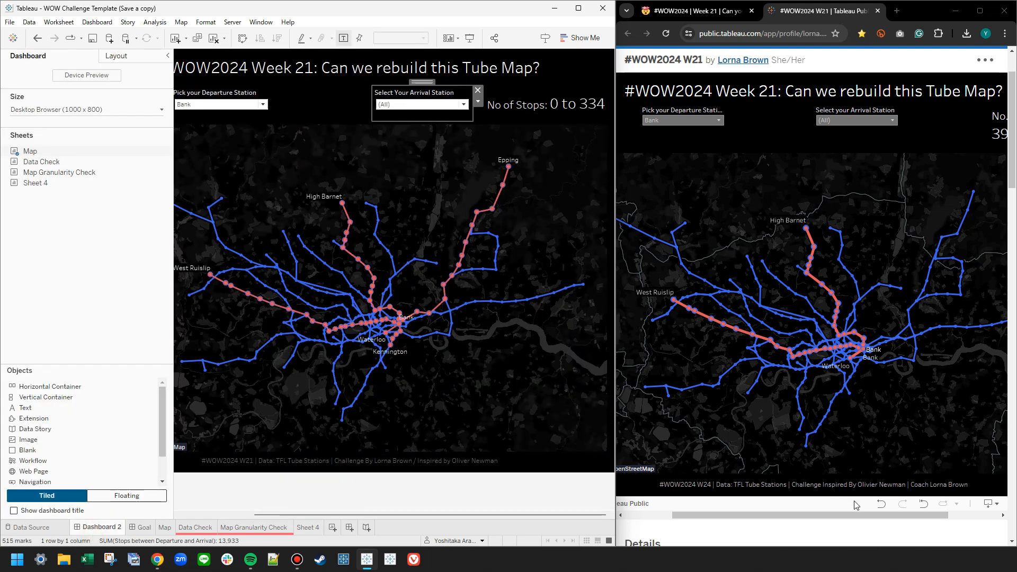
mouse_move(864, 516)
mouse_down()
mouse_move(892, 526)
mouse_move(779, 527)
mouse_move(865, 534)
mouse_up()
- Check the Epping route on the reference dashboard, resetting its arrival station to (All) after viewing
click(435, 105)
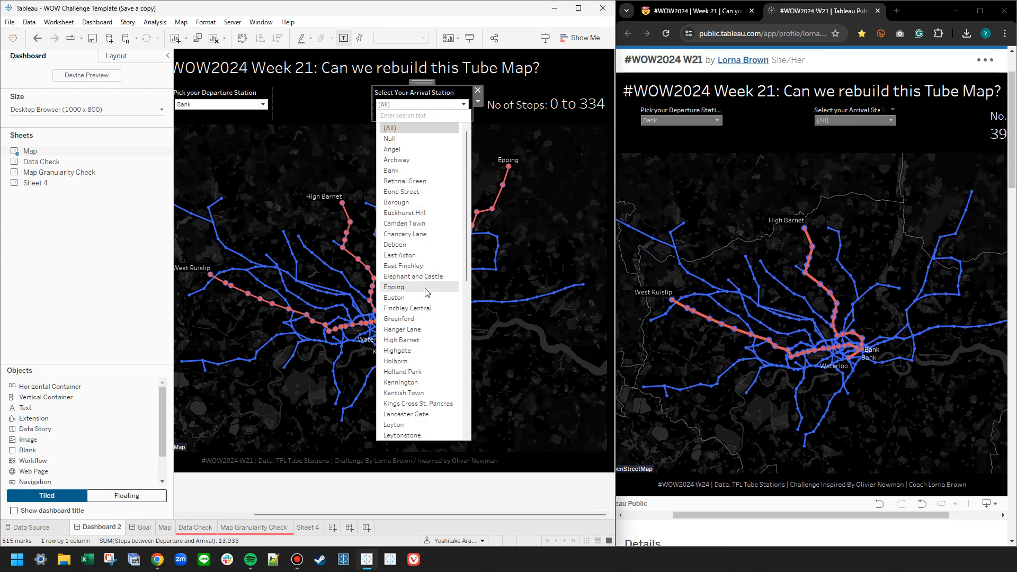
click(855, 120)
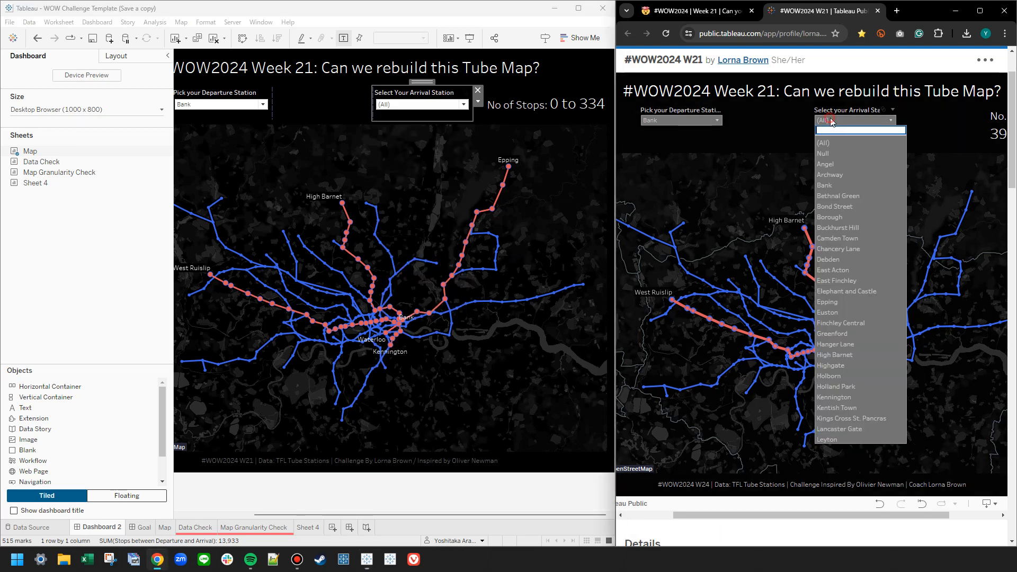
click(848, 301)
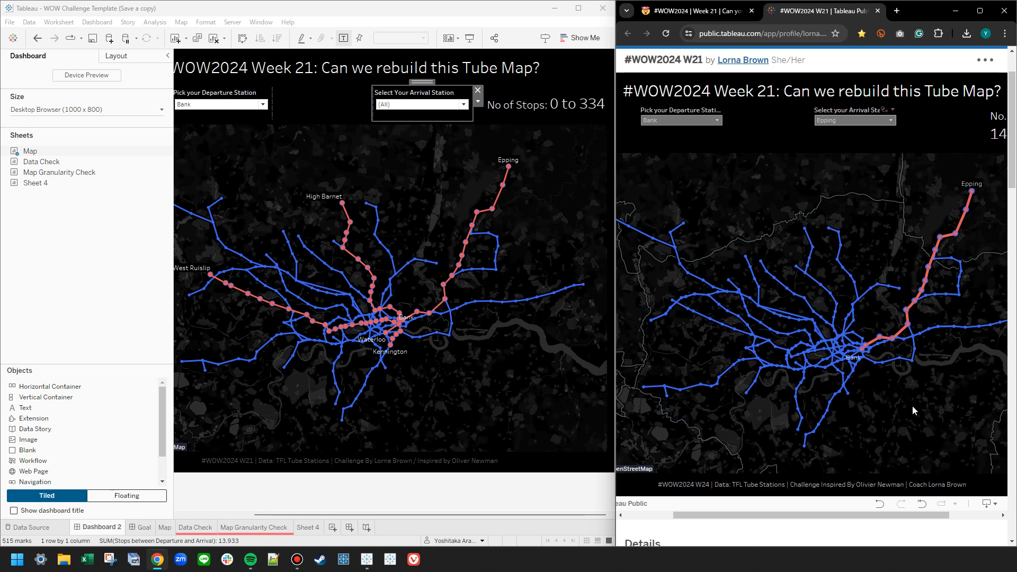
click(830, 121)
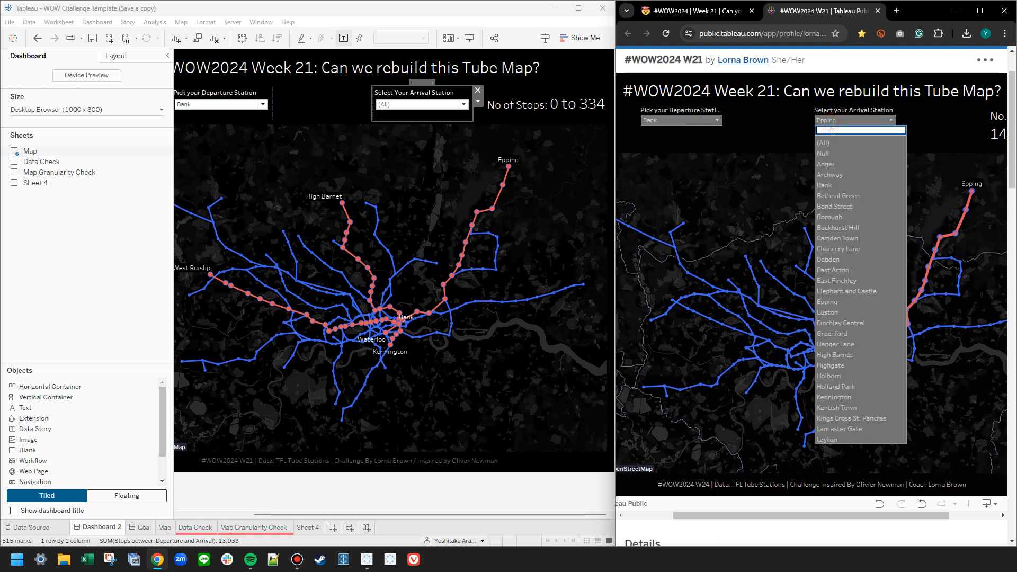
click(827, 131)
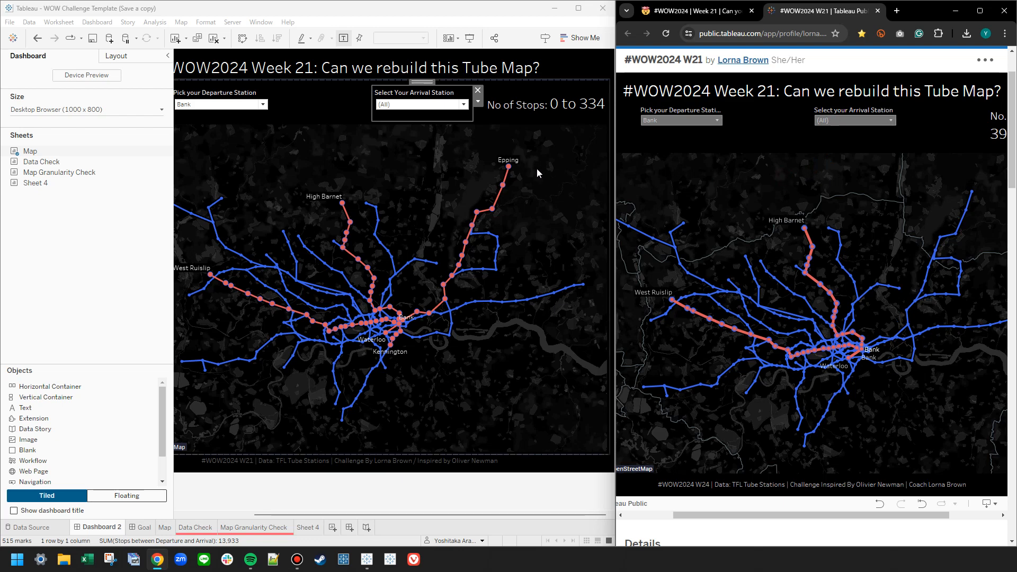
- Compare the Kennington route by selecting Kennington as the reference dashboard's arrival station and restoring (All)
mouse_move(387, 354)
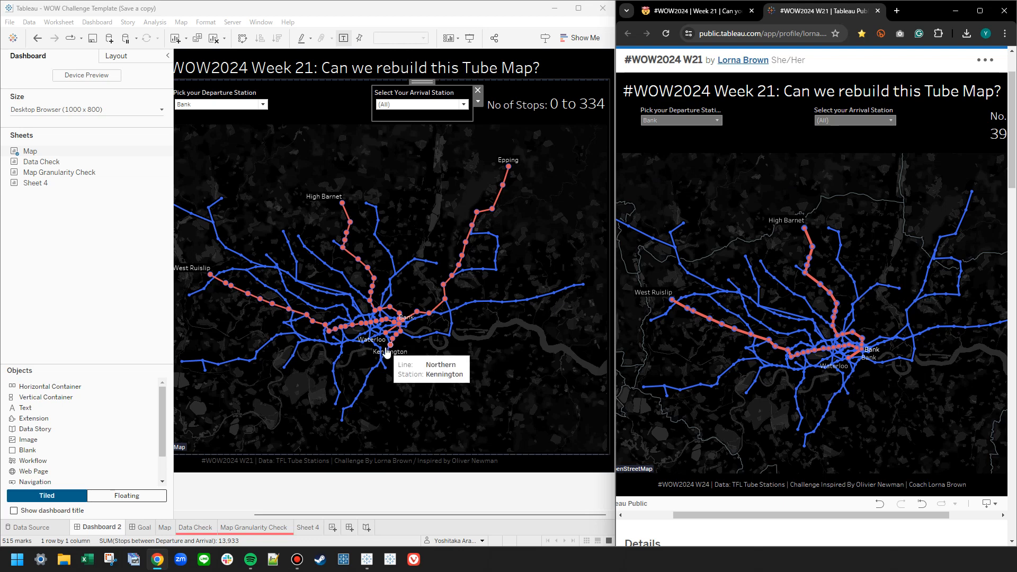
click(869, 120)
scroll(842, 310, down, 3)
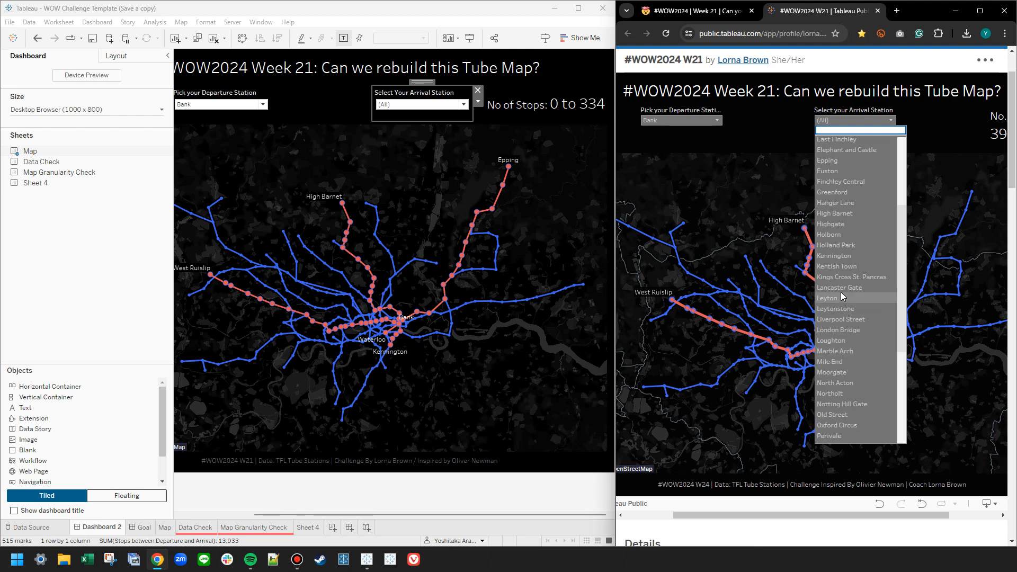
click(847, 257)
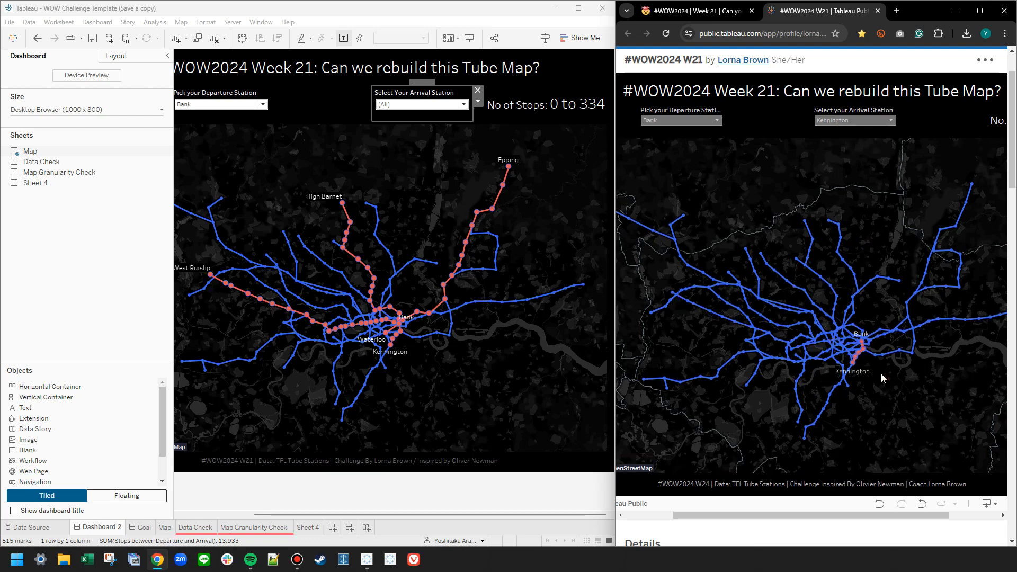
click(474, 500)
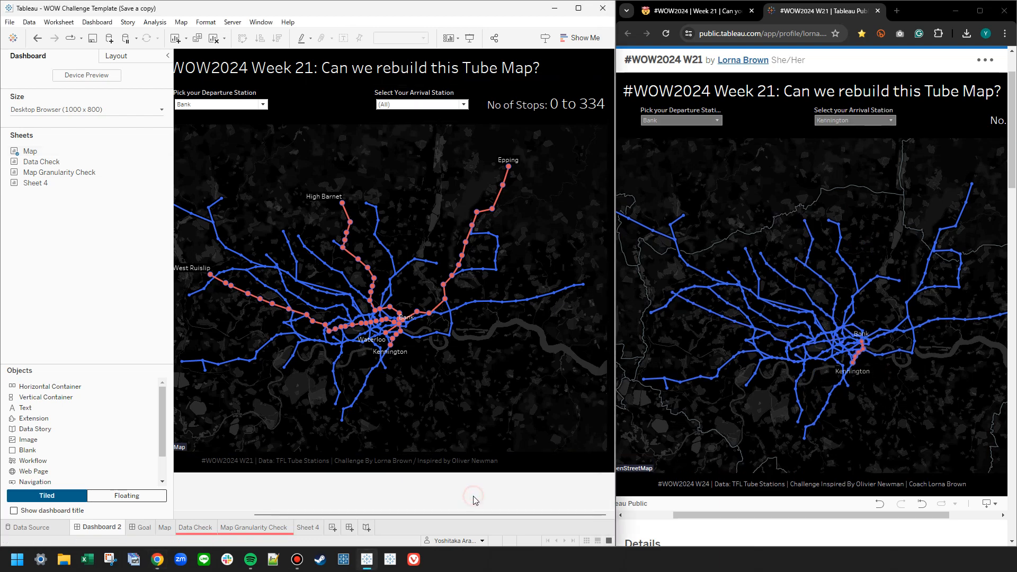
click(834, 121)
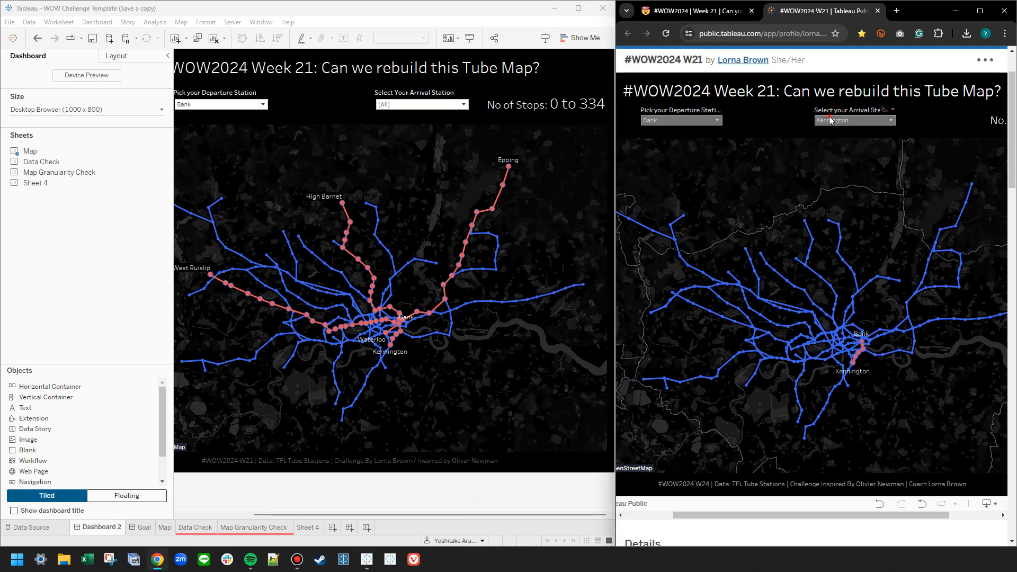
click(825, 132)
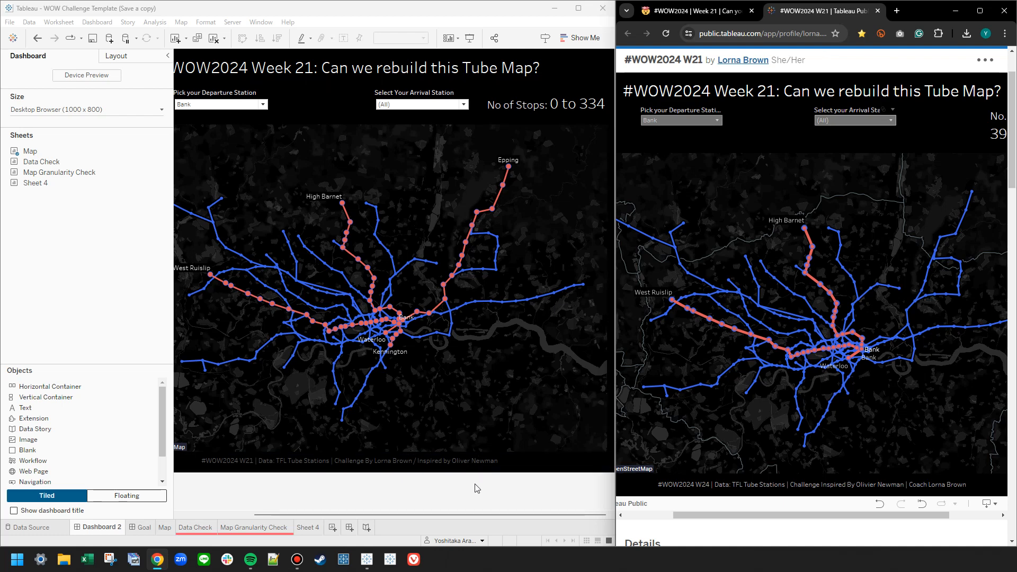
- Reload the reference dashboard page and set the arrival station in Dashboard 2 to Epping
drag(466, 514, 407, 516)
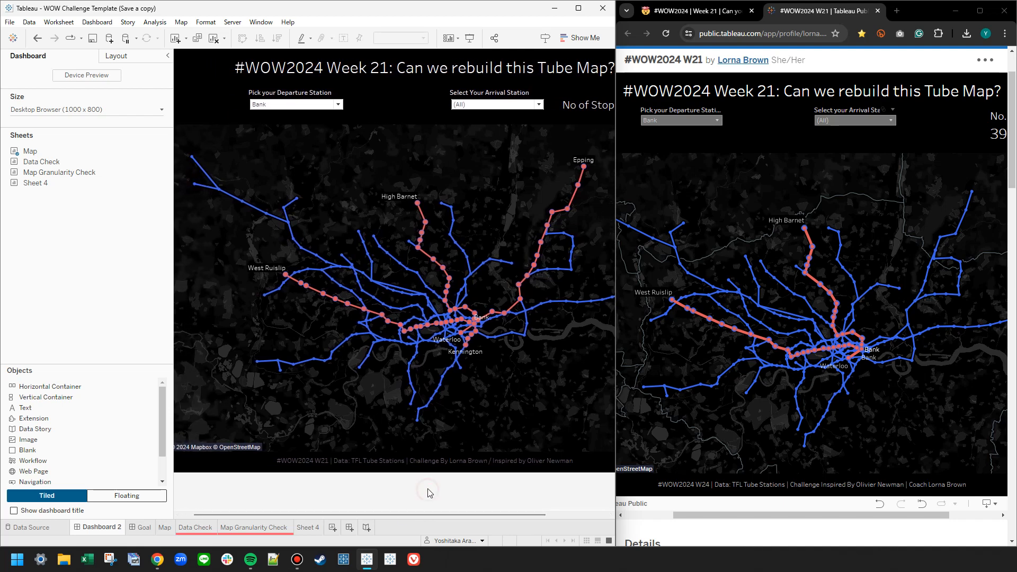
click(492, 104)
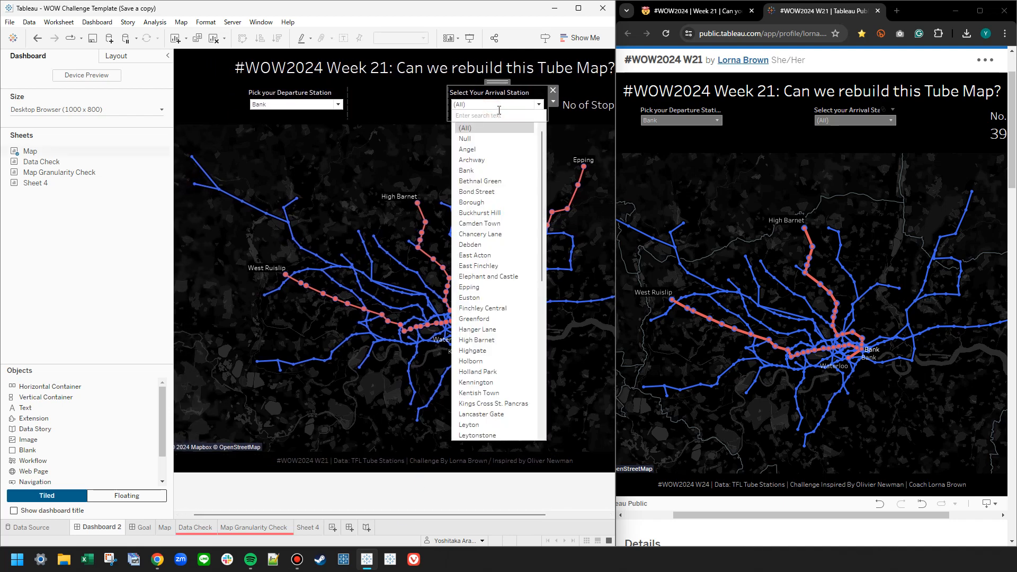
click(765, 120)
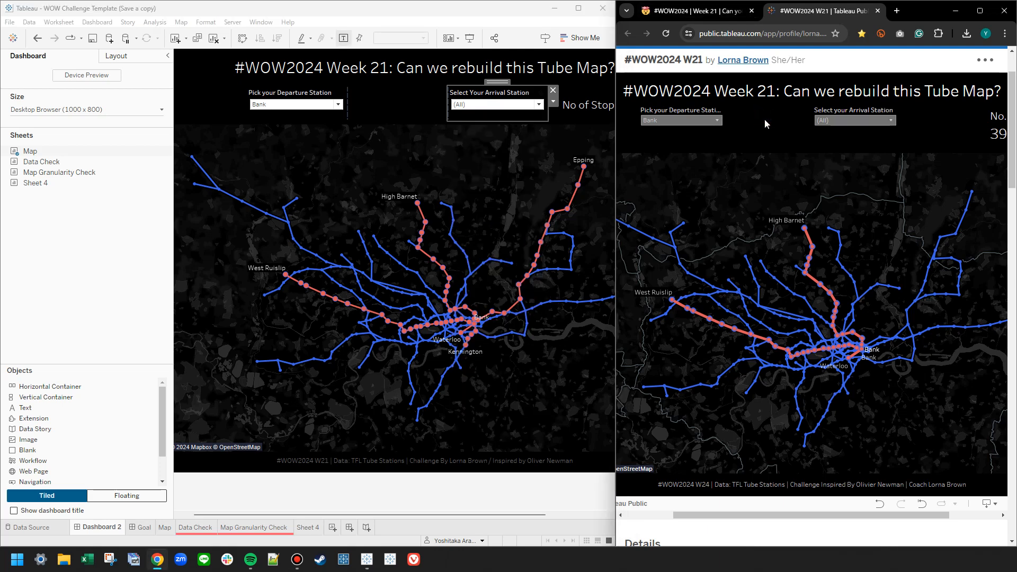
key(F5)
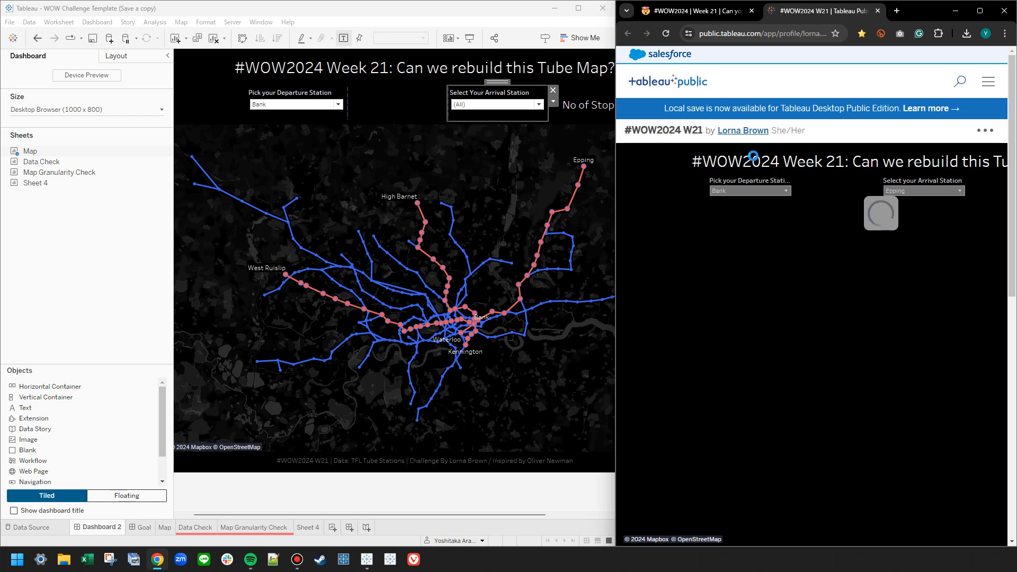
click(495, 104)
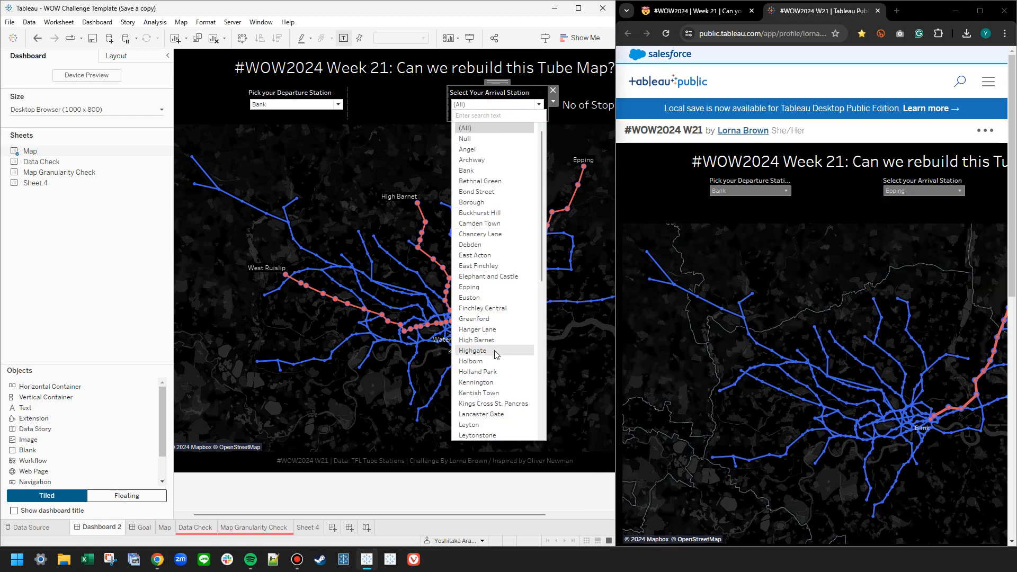
click(483, 260)
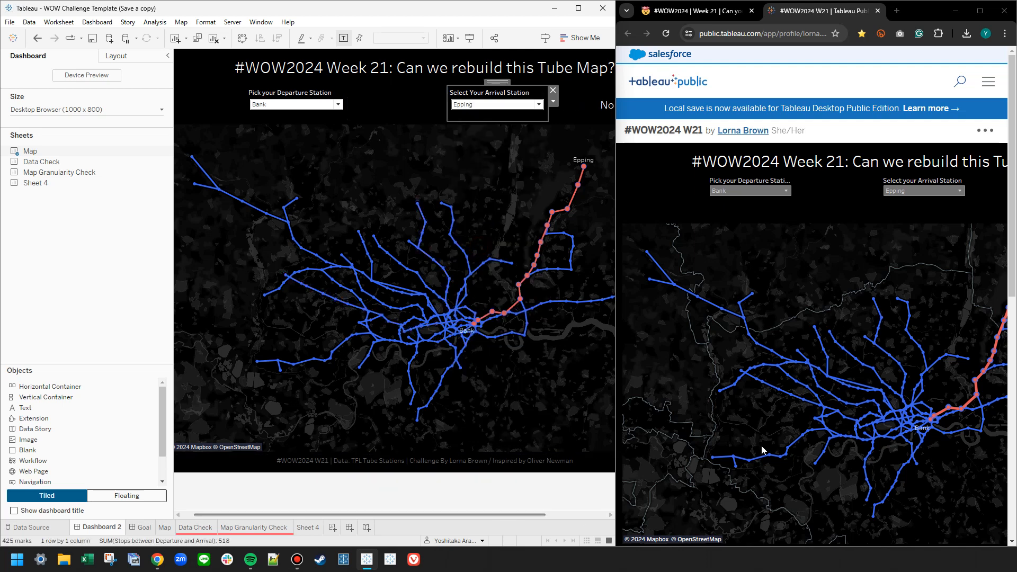
- Review the Requirements section on the challenge page and return to the reference dashboard
click(718, 12)
click(690, 160)
click(686, 192)
click(697, 255)
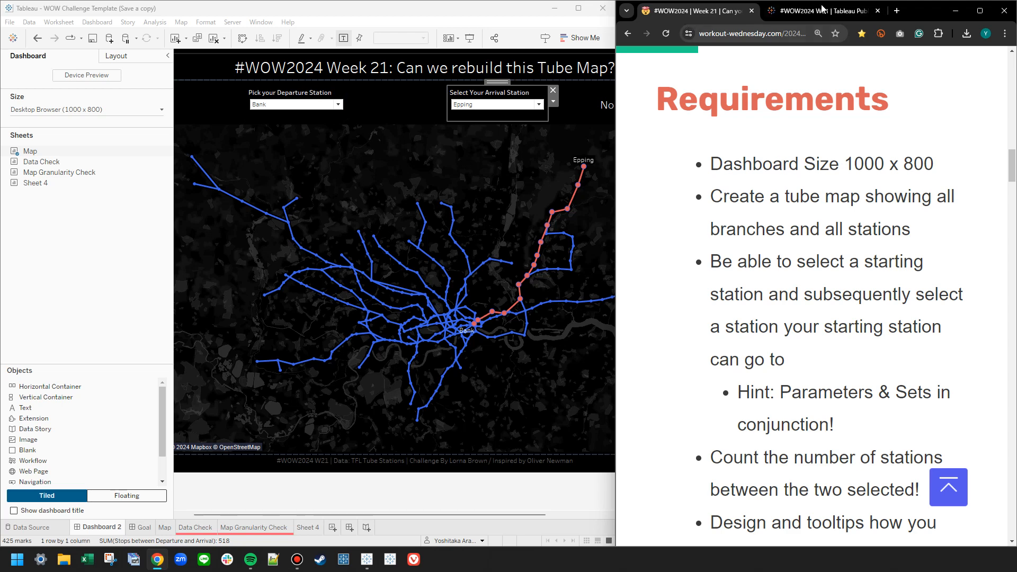
mouse_move(861, 13)
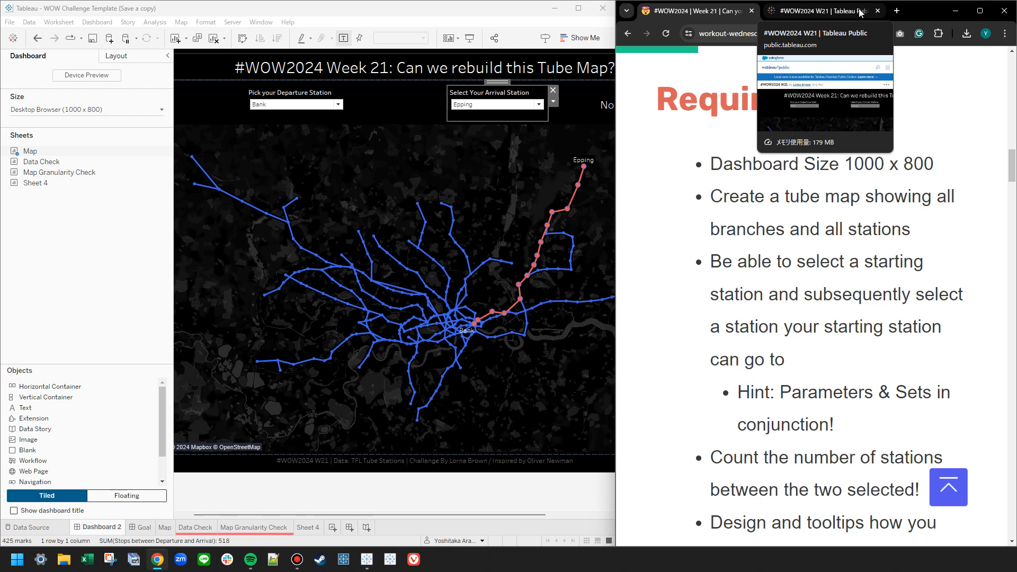
click(858, 11)
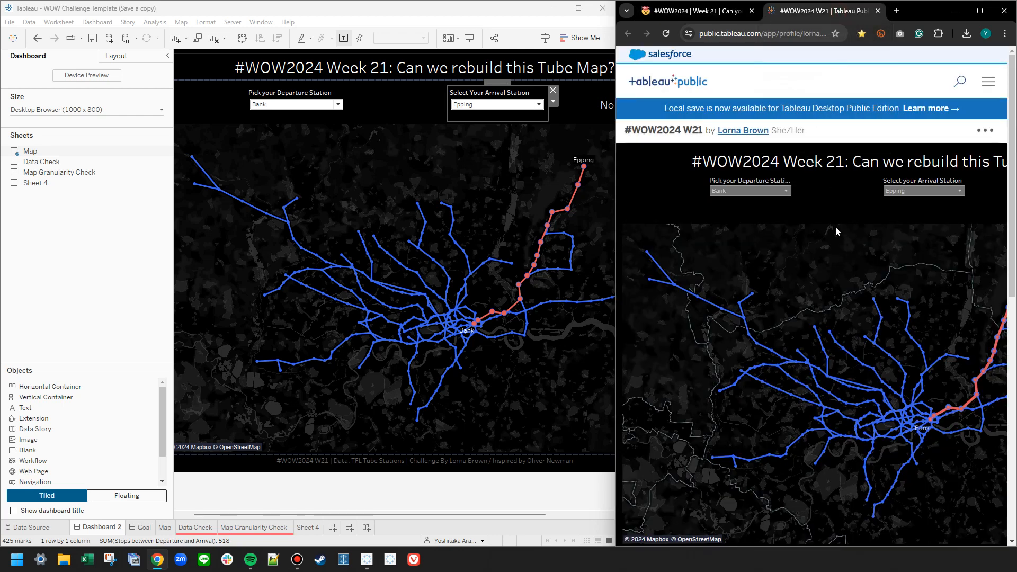
- Set the reference dashboard's departure station to Acton Town and open its arrival station list
click(780, 191)
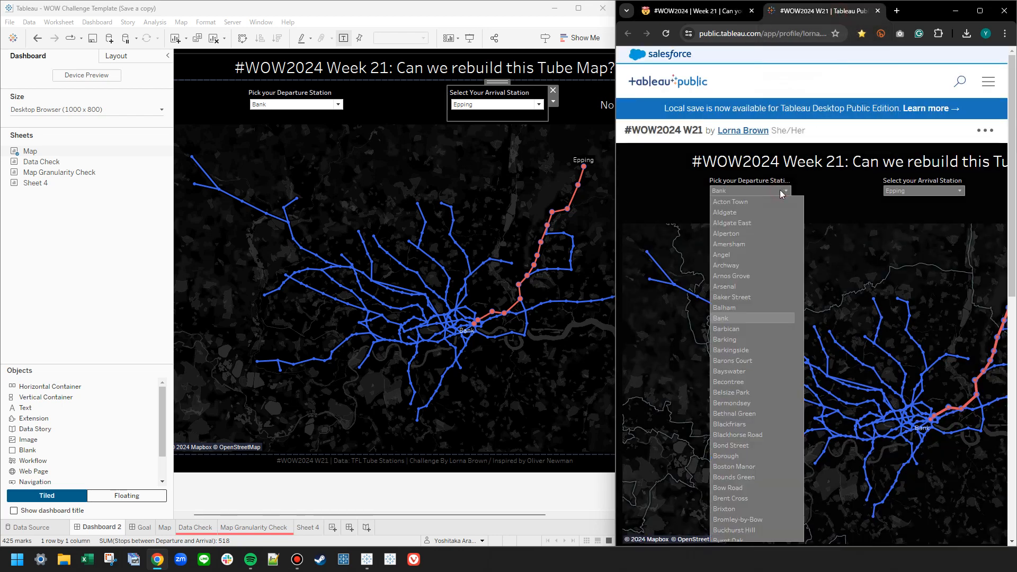
click(776, 204)
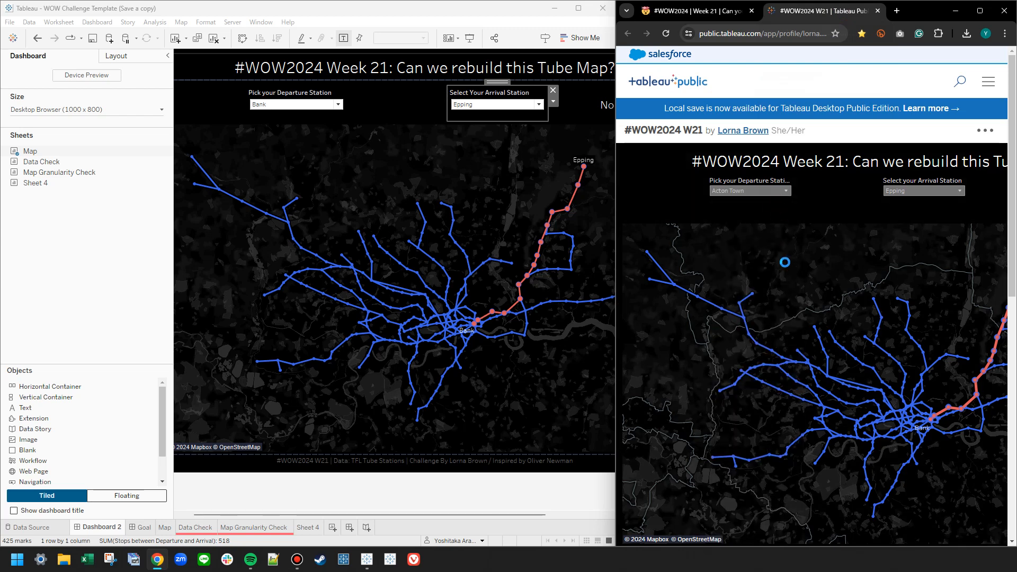
scroll(837, 358, down, 1)
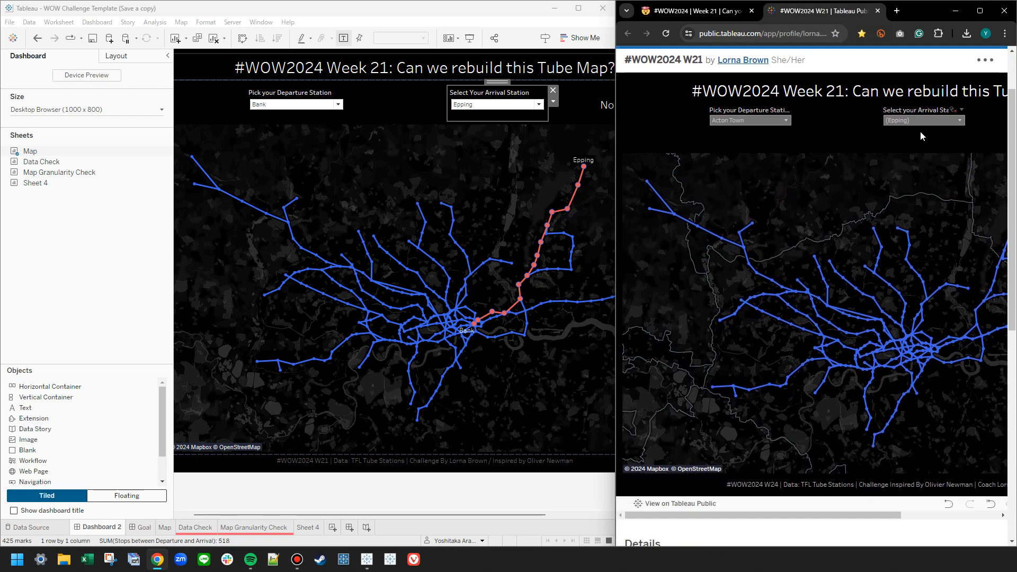
click(917, 123)
click(694, 11)
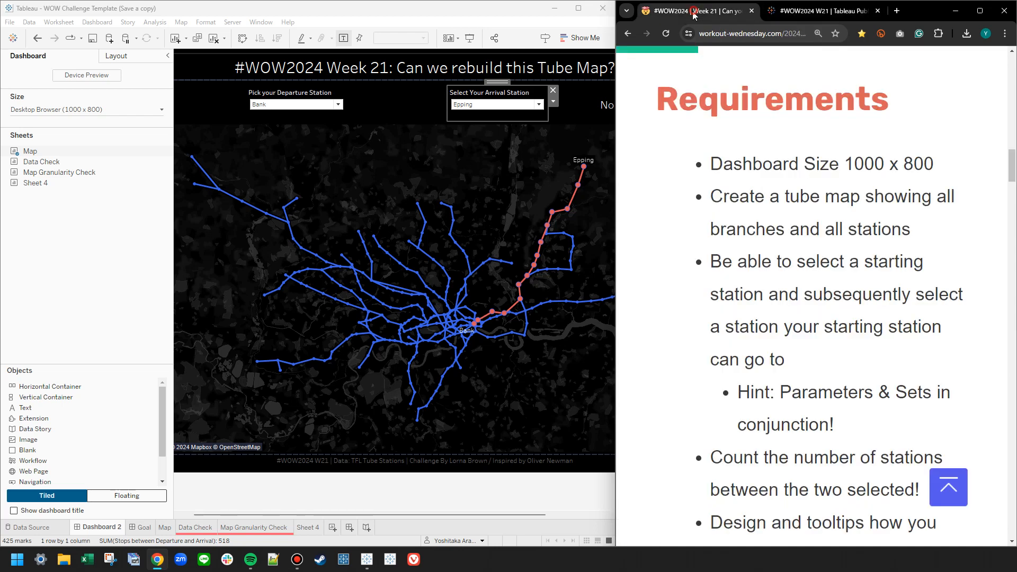
- Set the departure station in Dashboard 2 to Acton Town
click(338, 104)
scroll(296, 158, up, 3)
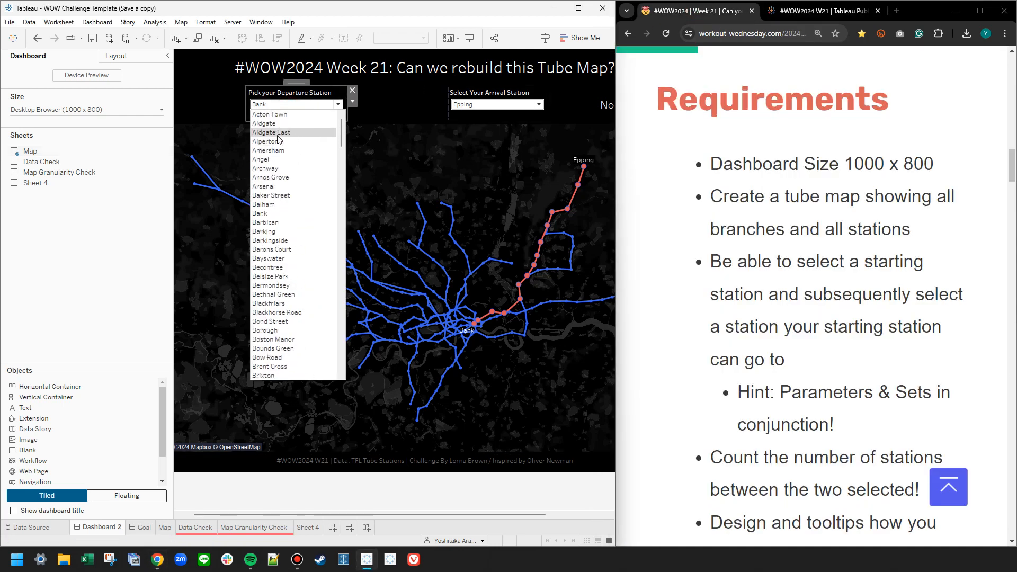
click(275, 115)
- Set the arrival station to Aldgate East in both Dashboard 2 and the reference dashboard
click(504, 106)
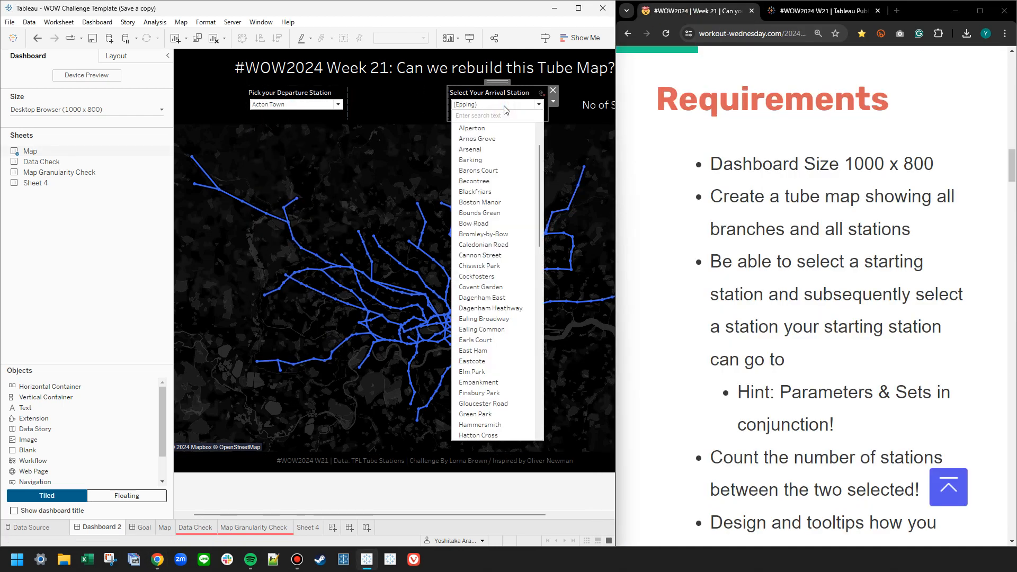
click(824, 10)
scroll(493, 163, up, 2)
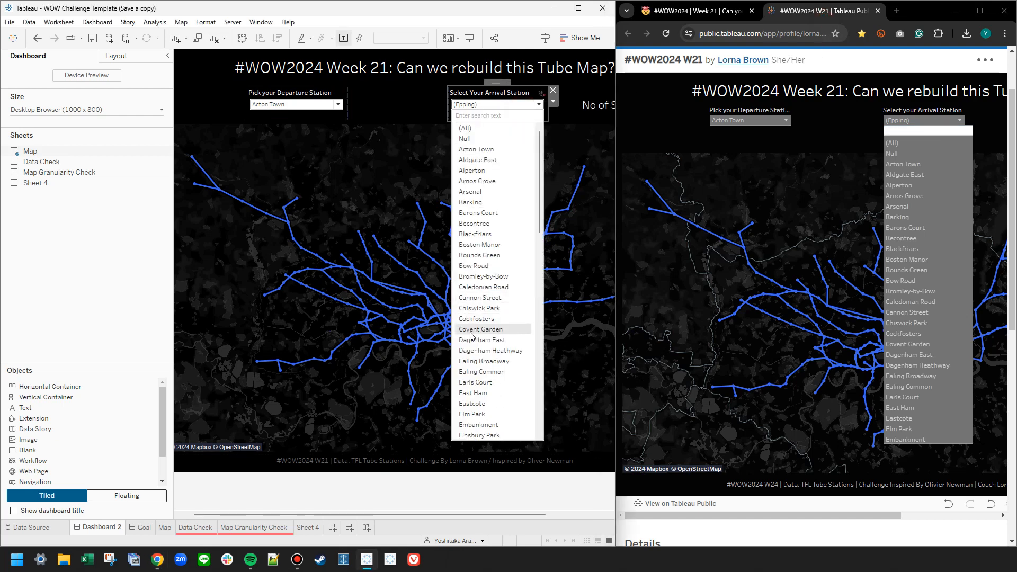
click(481, 162)
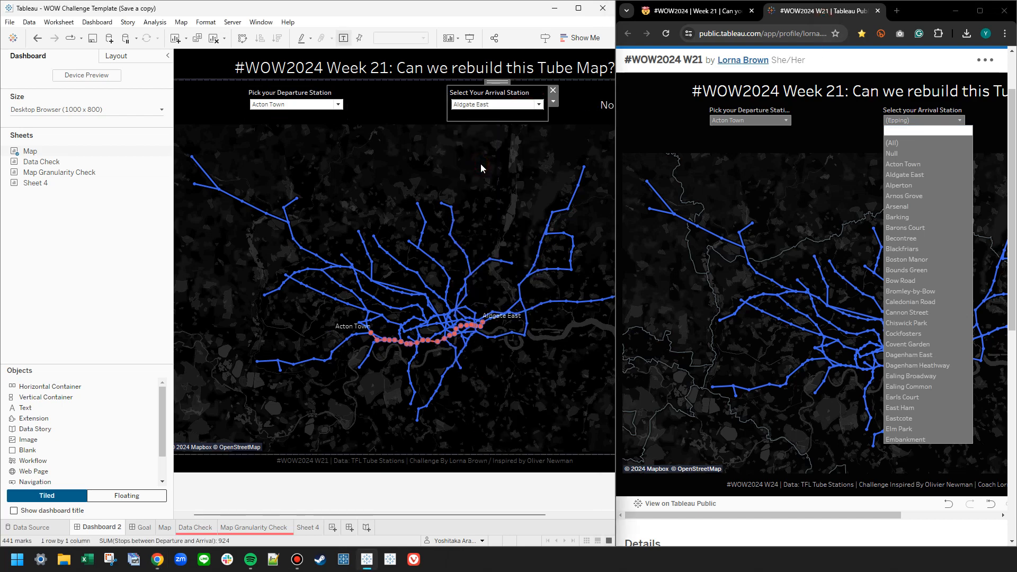
click(925, 175)
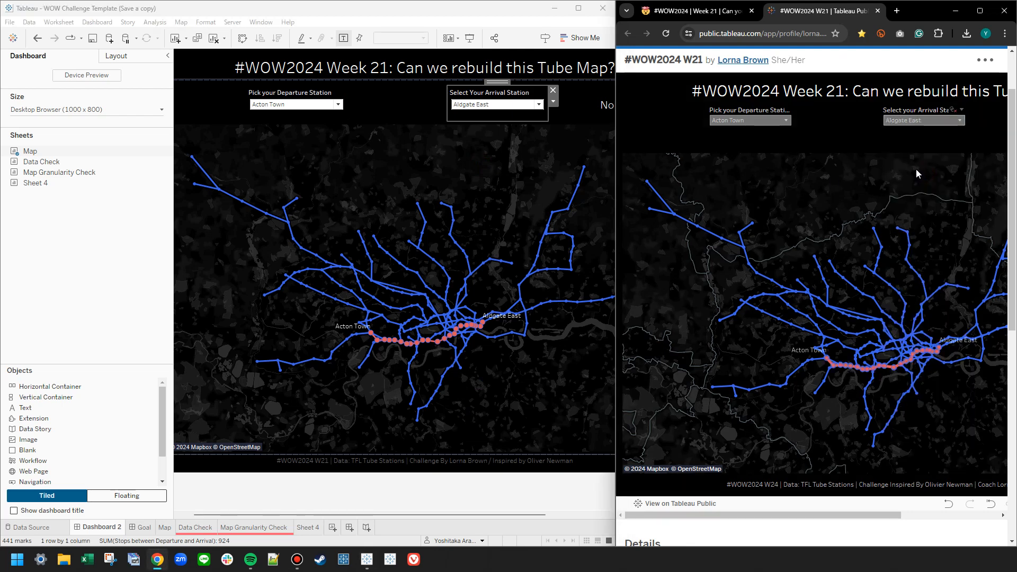
- Check the station count requirement and compare the number of stops between Dashboard 2 and the reference dashboard
click(742, 16)
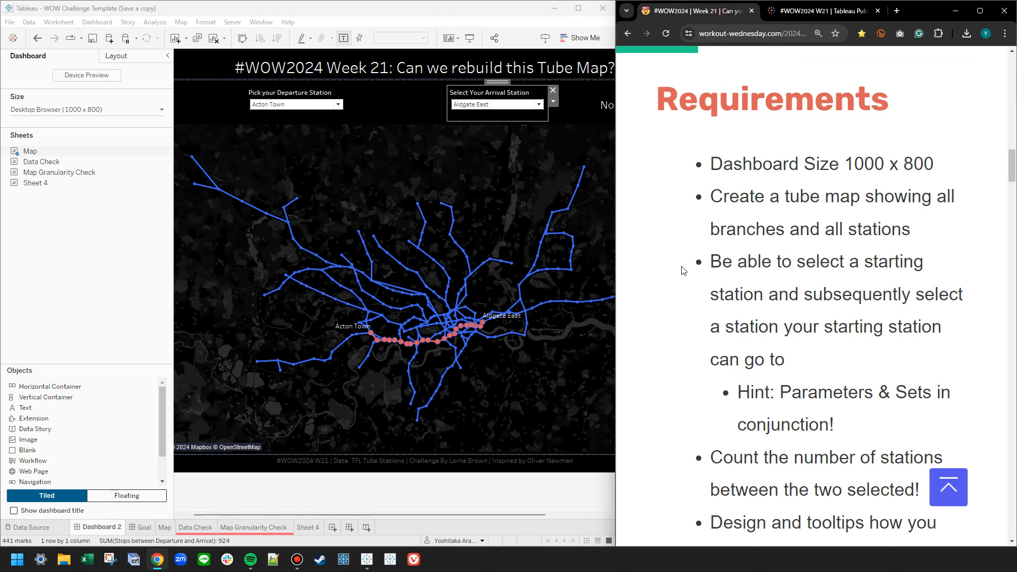
scroll(682, 265, down, 4)
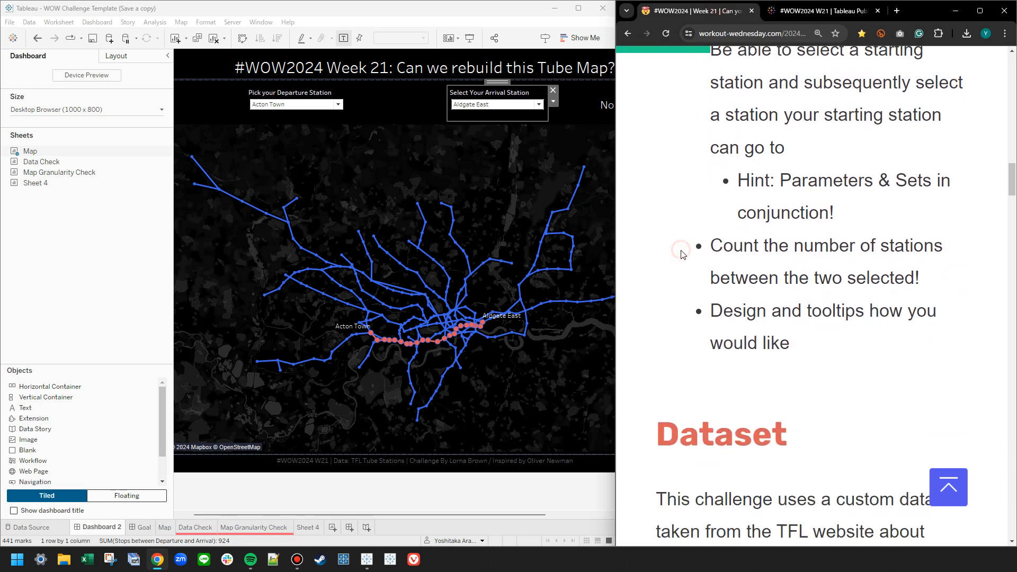
scroll(376, 514, right, 3)
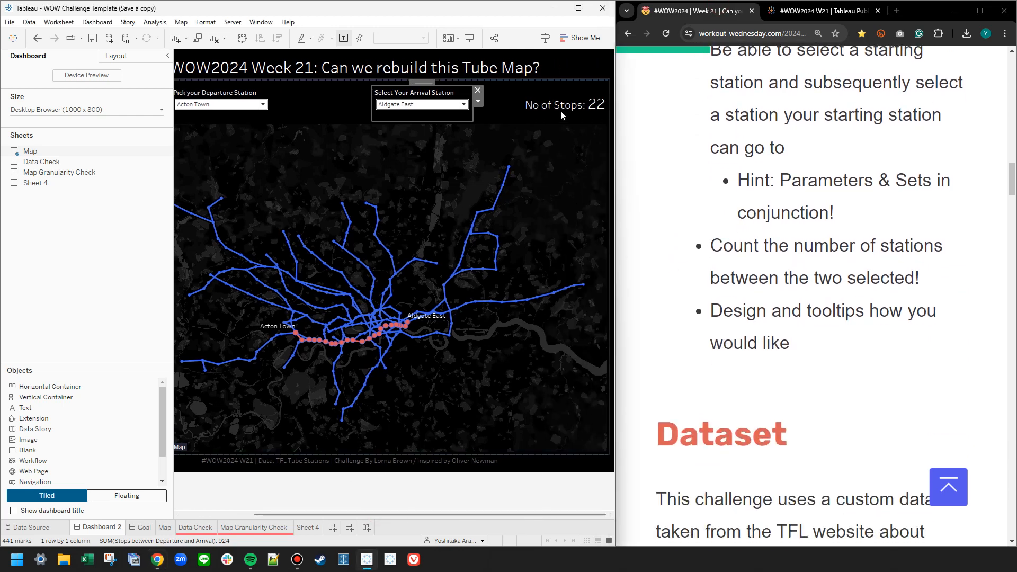
click(785, 15)
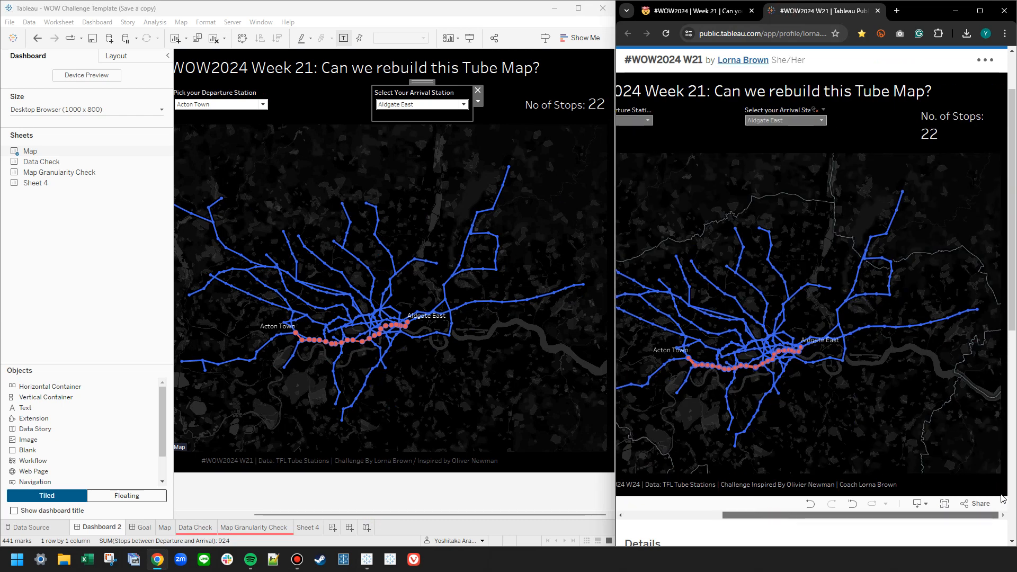
- Set the reference dashboard's departure station to Bank
click(792, 121)
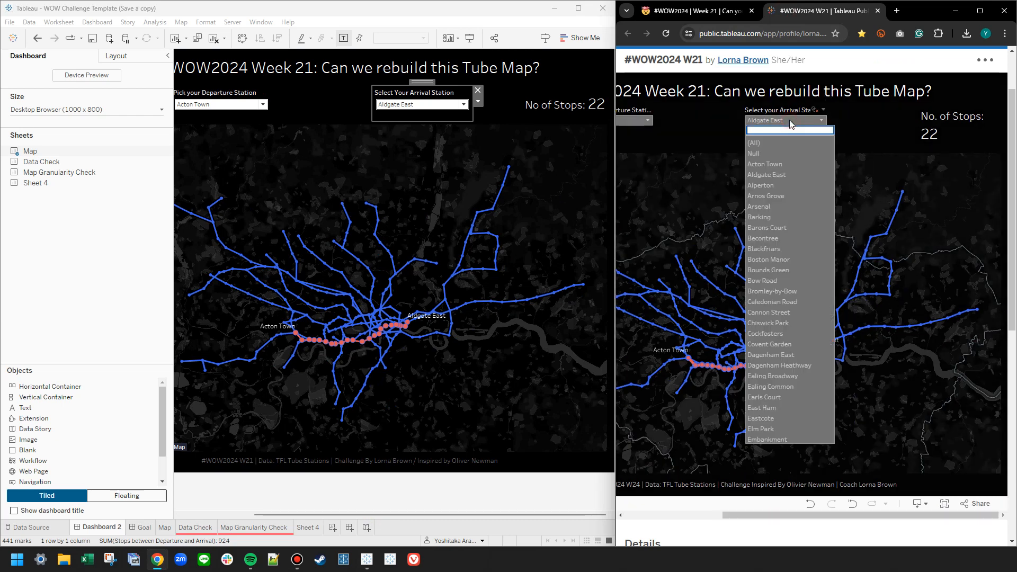
click(630, 121)
drag(771, 517, 665, 517)
scroll(733, 212, up, 2)
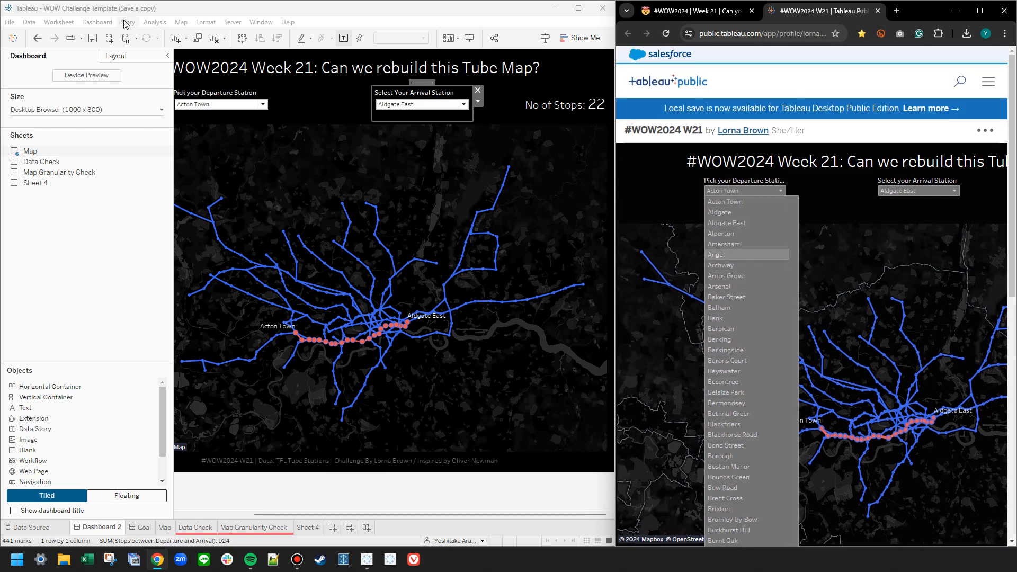
click(167, 55)
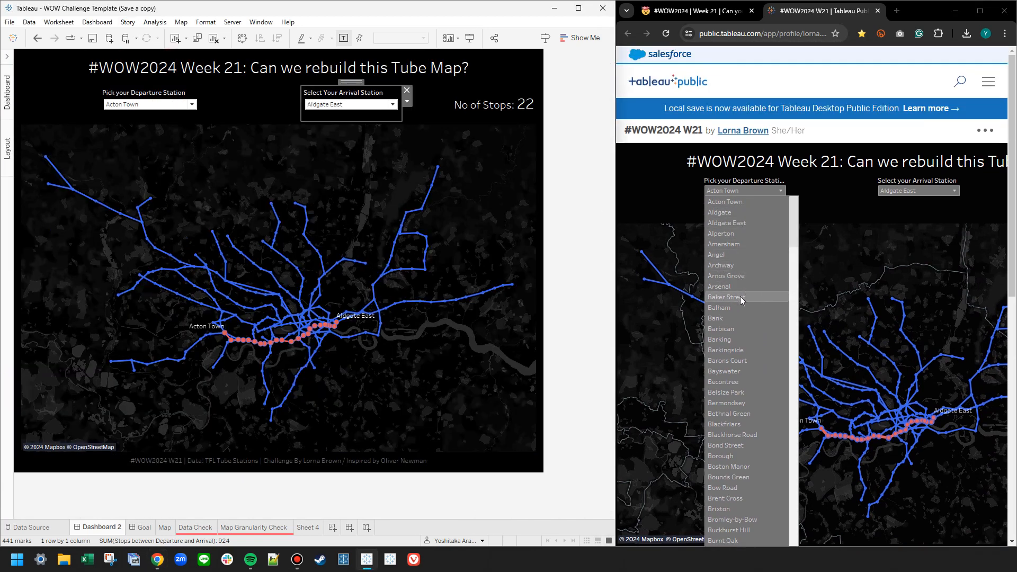
click(734, 318)
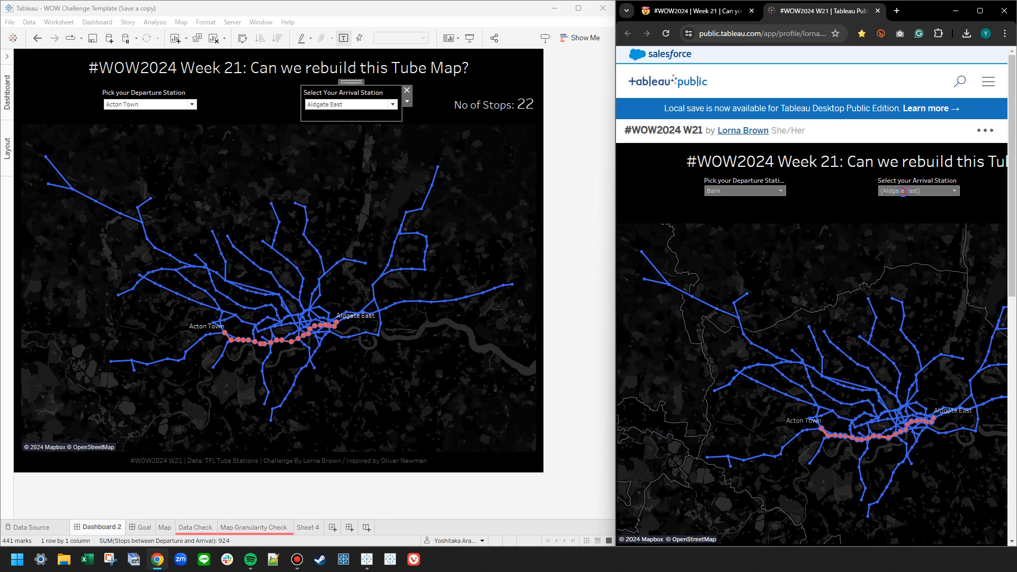
- Set the arrival station to (All) in both the reference dashboard and Dashboard 2
click(901, 191)
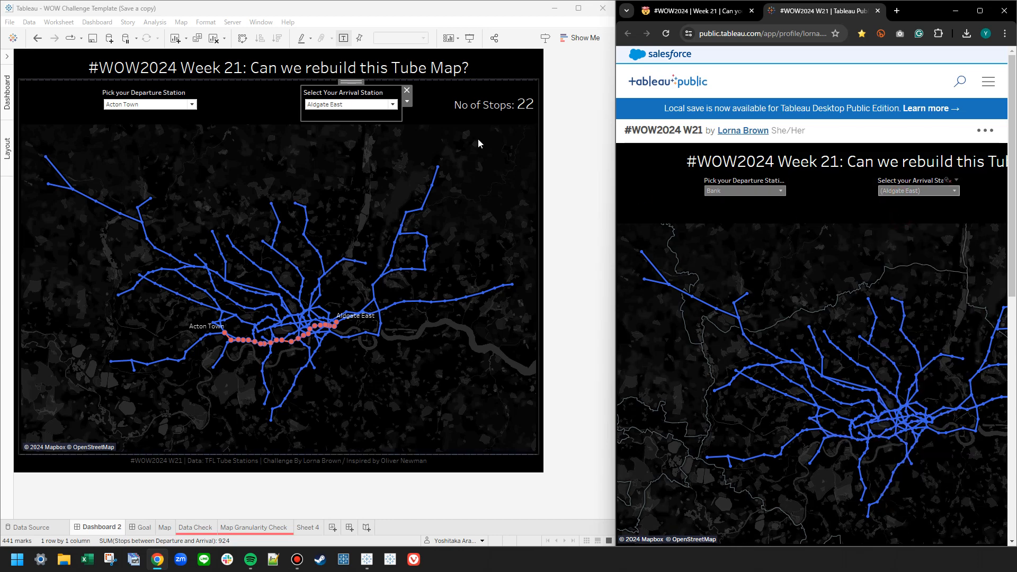
click(369, 106)
click(328, 123)
- Set Dashboard 2's departure station to Bank and compare its stops and arrival options with the reference dashboard
click(150, 104)
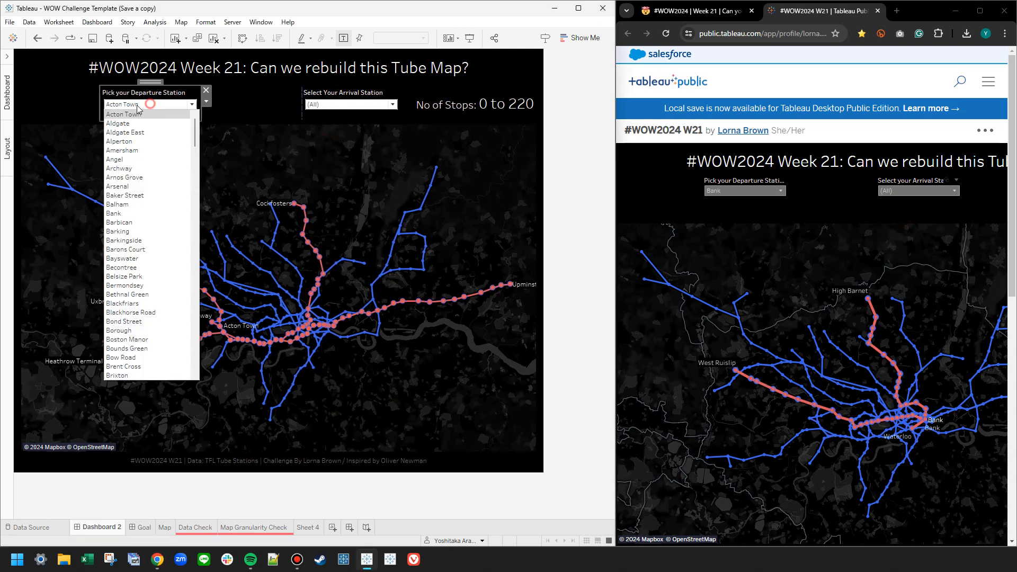
click(113, 213)
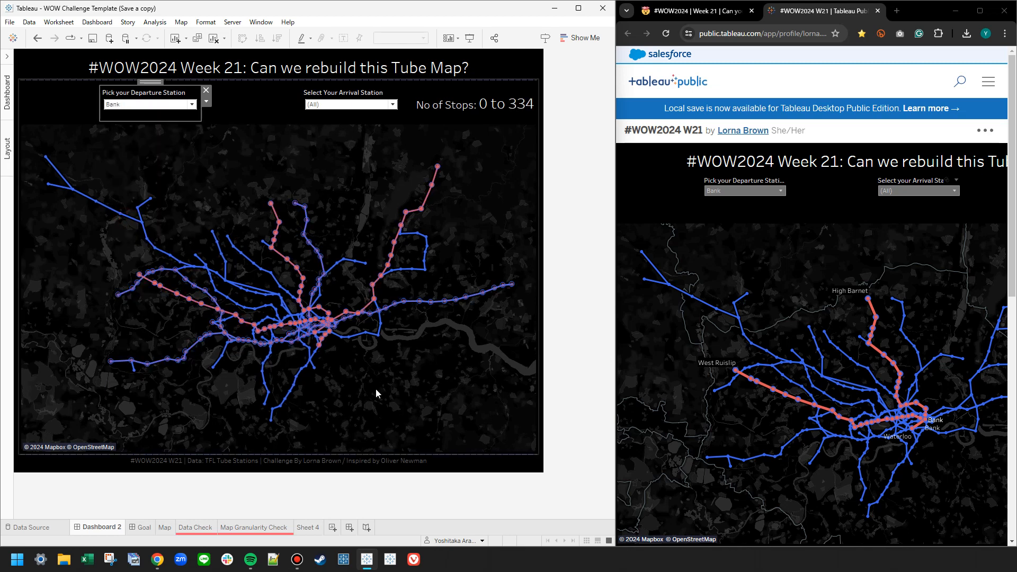
scroll(708, 411, down, 2)
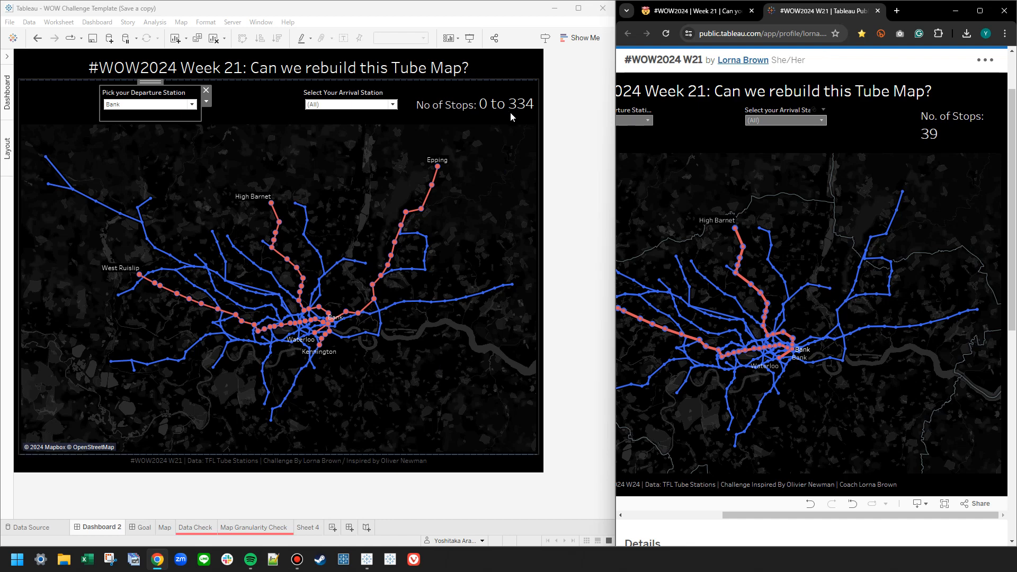
click(770, 121)
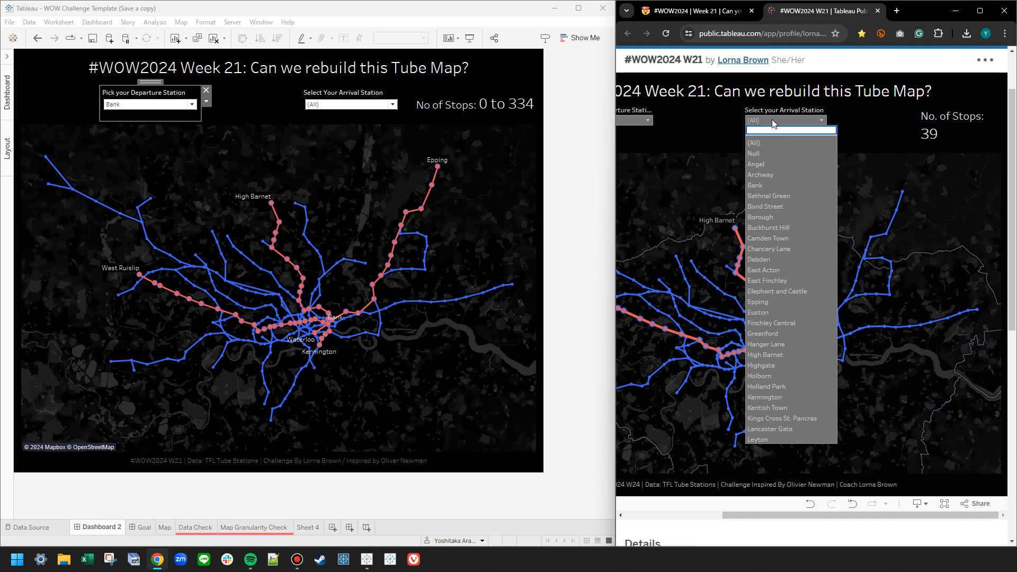
click(772, 120)
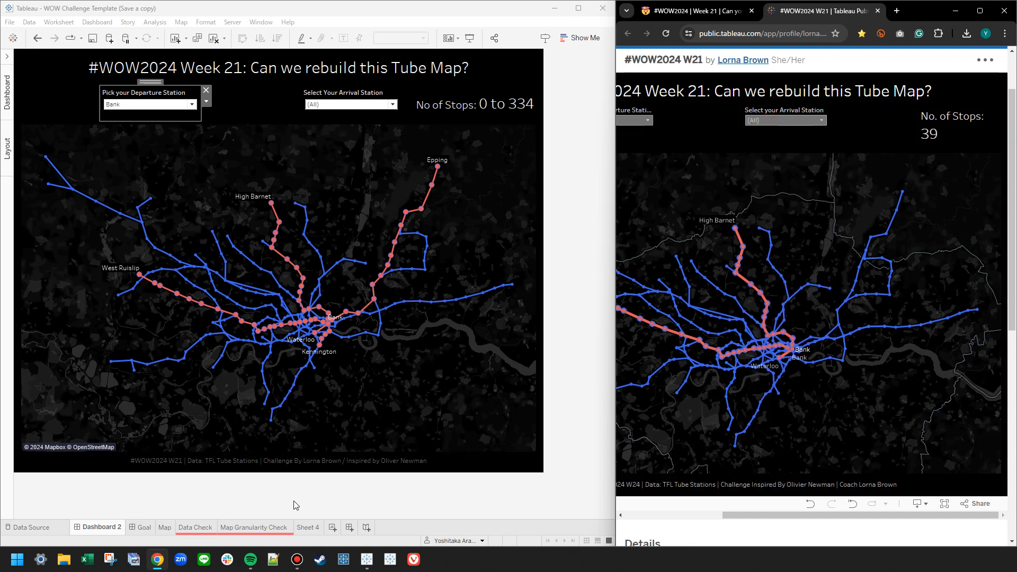
- Replace the filter on Sheet 4 with Target Branch set to True
click(306, 528)
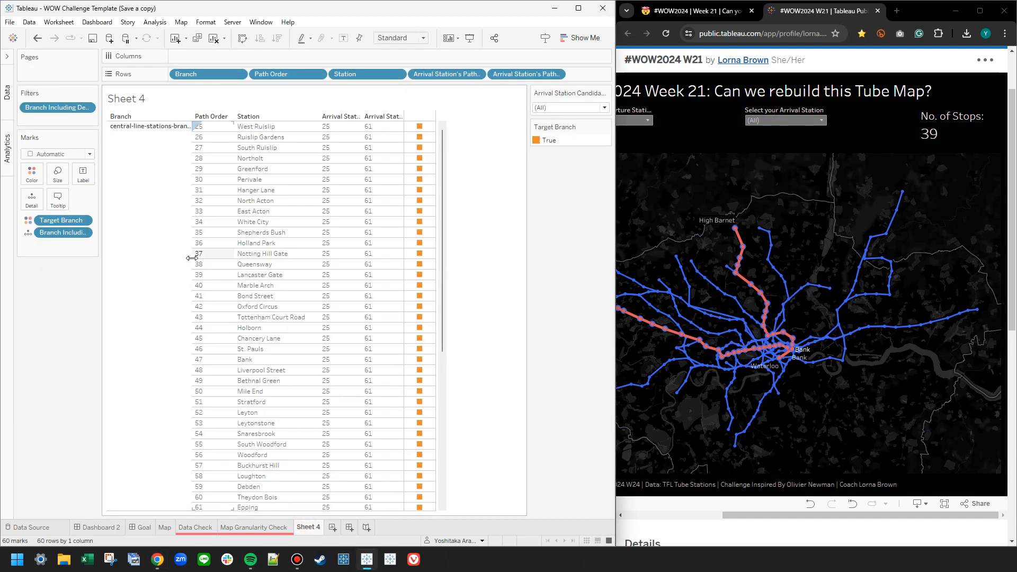
click(8, 58)
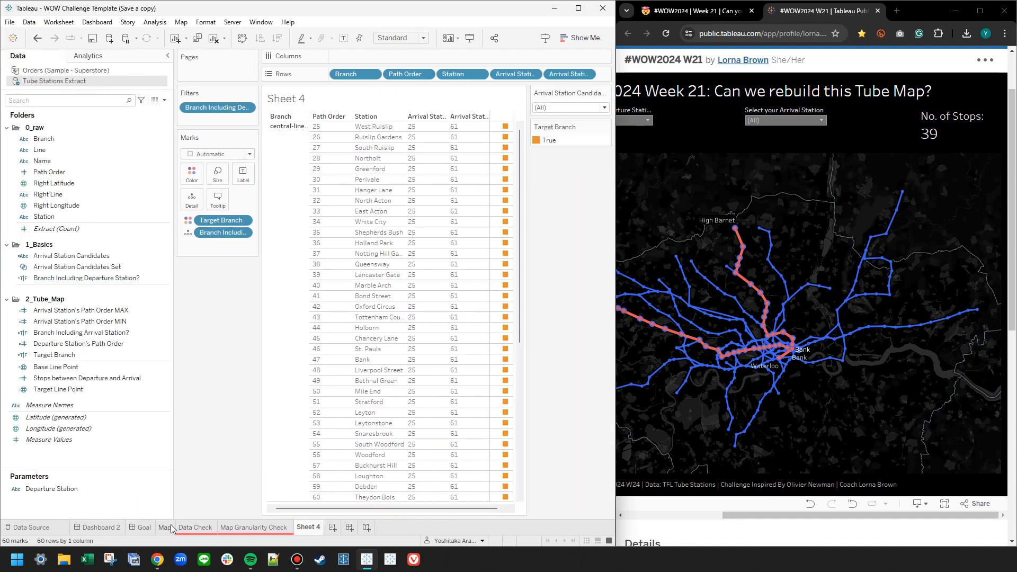
click(164, 527)
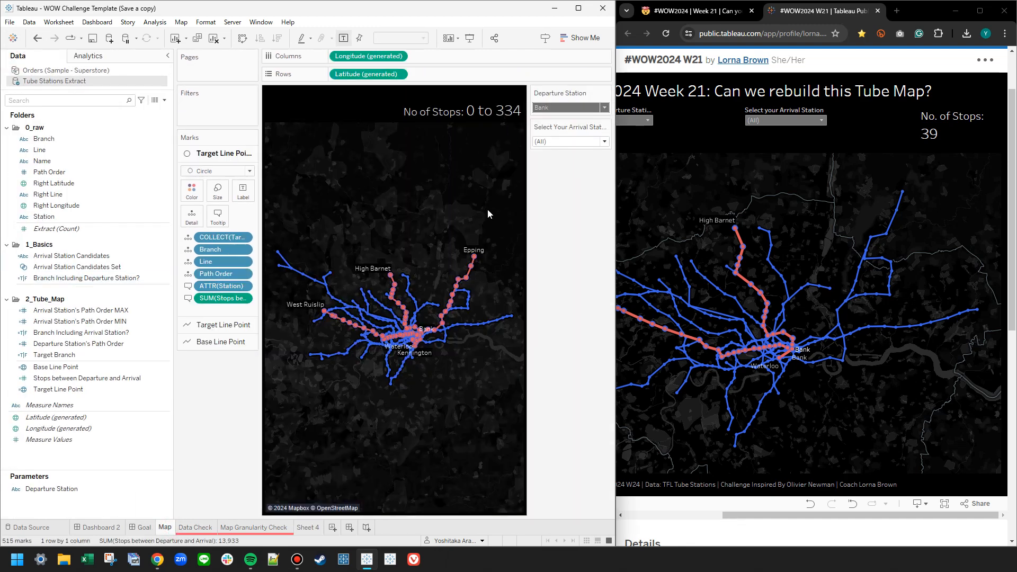
click(311, 528)
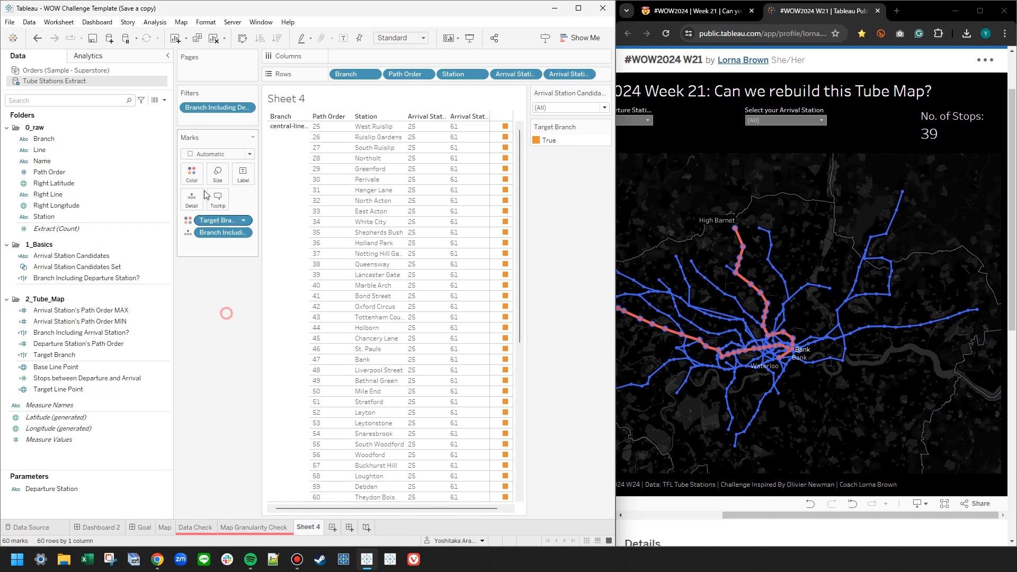
drag(58, 354, 218, 111)
click(208, 211)
click(315, 411)
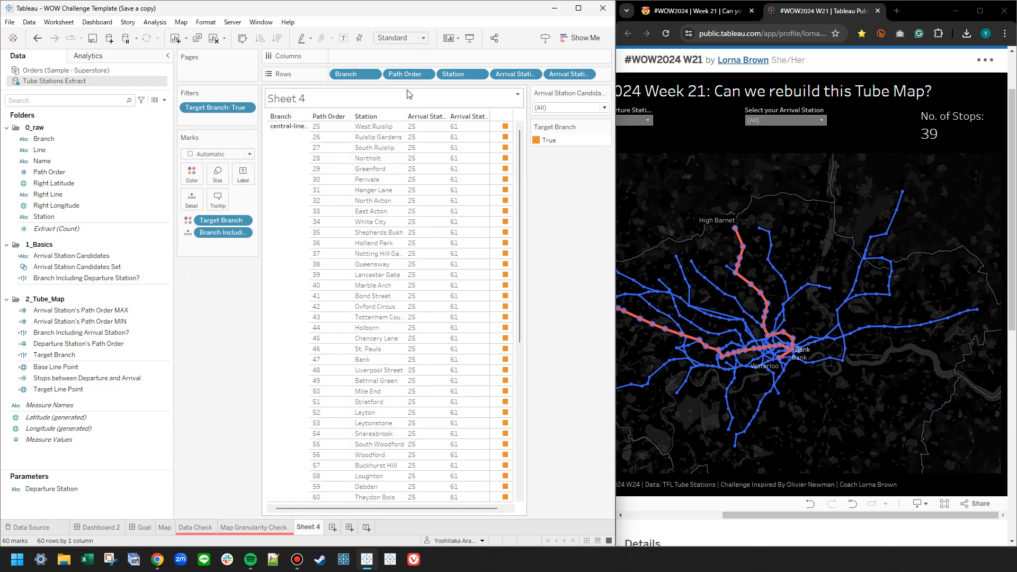
- Remove the Branch, Path Order and both arrival path order fields from Sheet 4's rows, keeping only Station
drag(356, 76, 292, 106)
drag(498, 78, 74, 243)
drag(457, 74, 69, 229)
scroll(391, 295, down, 7)
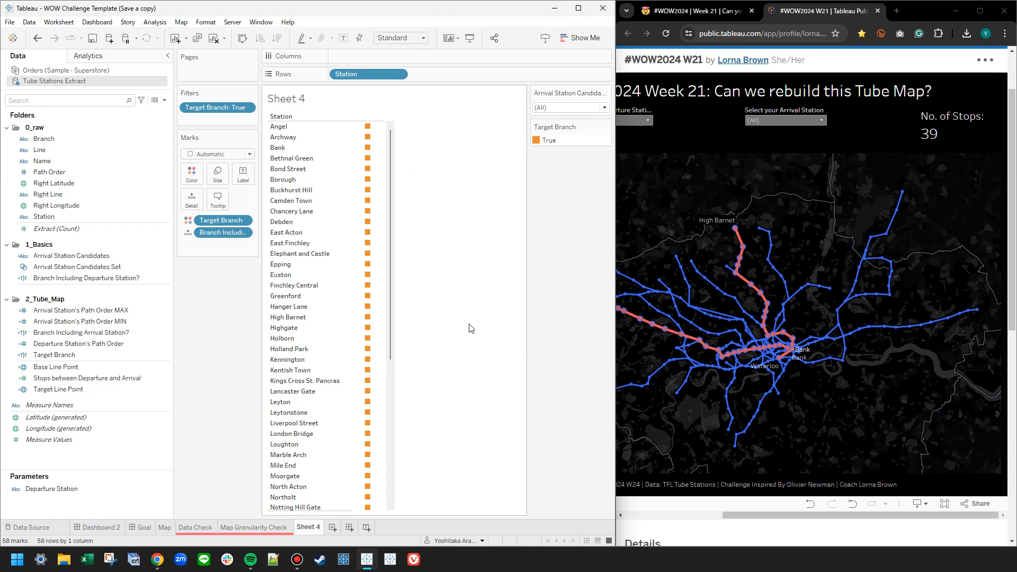
- Start a new calculated field in Tube Stations Extract with the formula {COUNTD([Station])}
click(7, 128)
click(7, 142)
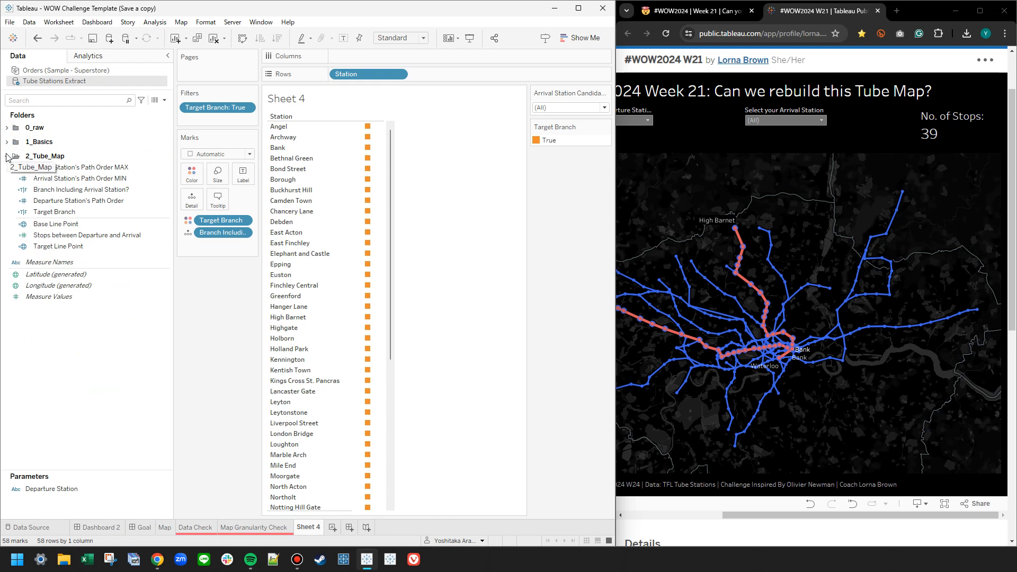
right_click(53, 318)
click(72, 336)
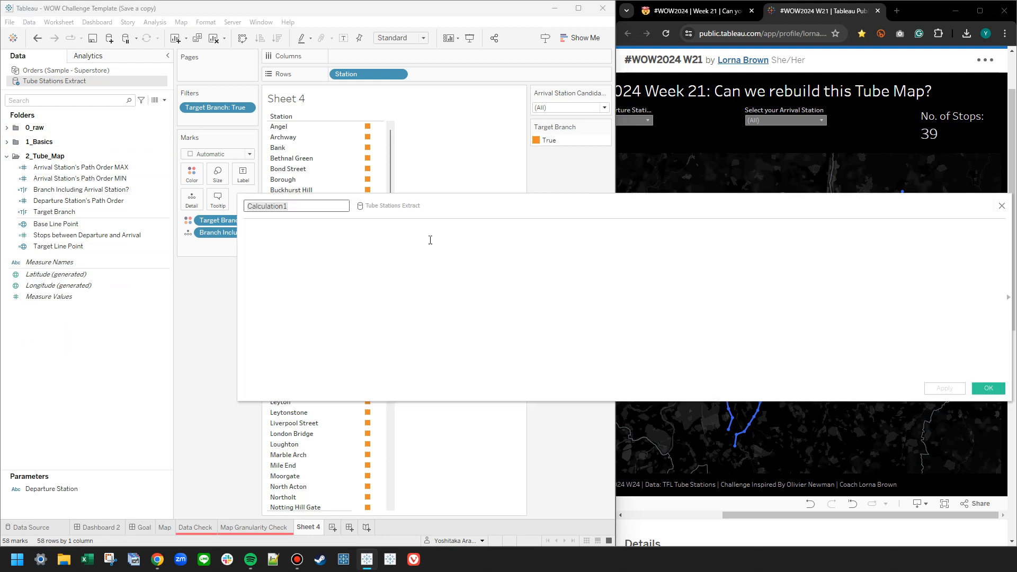
drag(238, 280, 726, 249)
drag(867, 210, 561, 251)
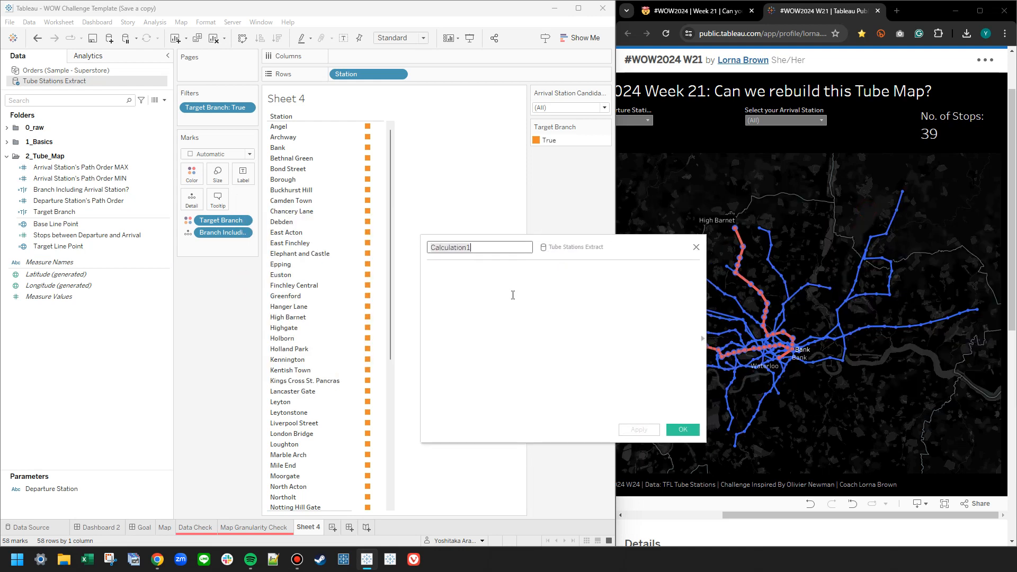
click(510, 305)
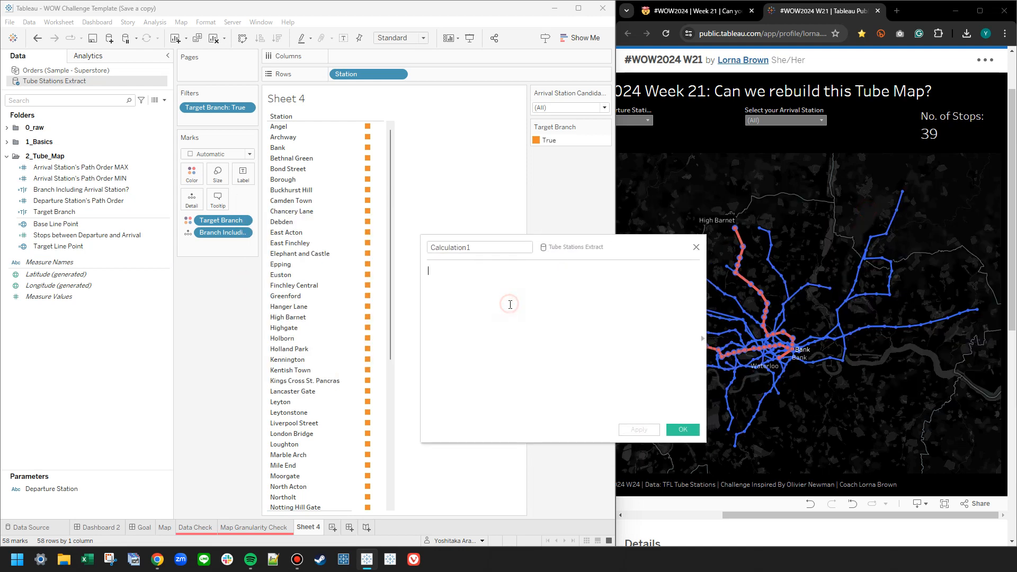
text({)
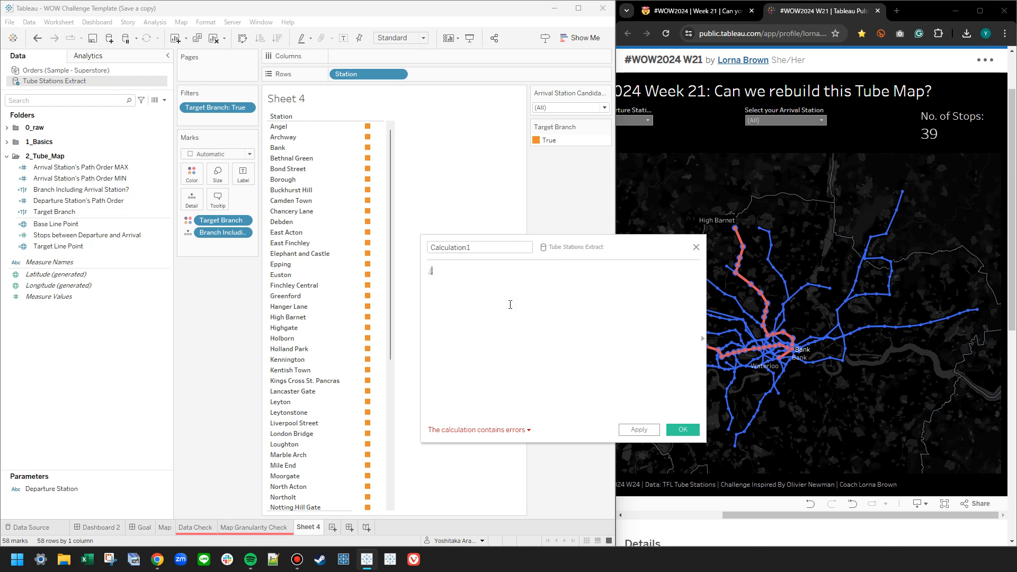
text(COUNTD()
text([Station])
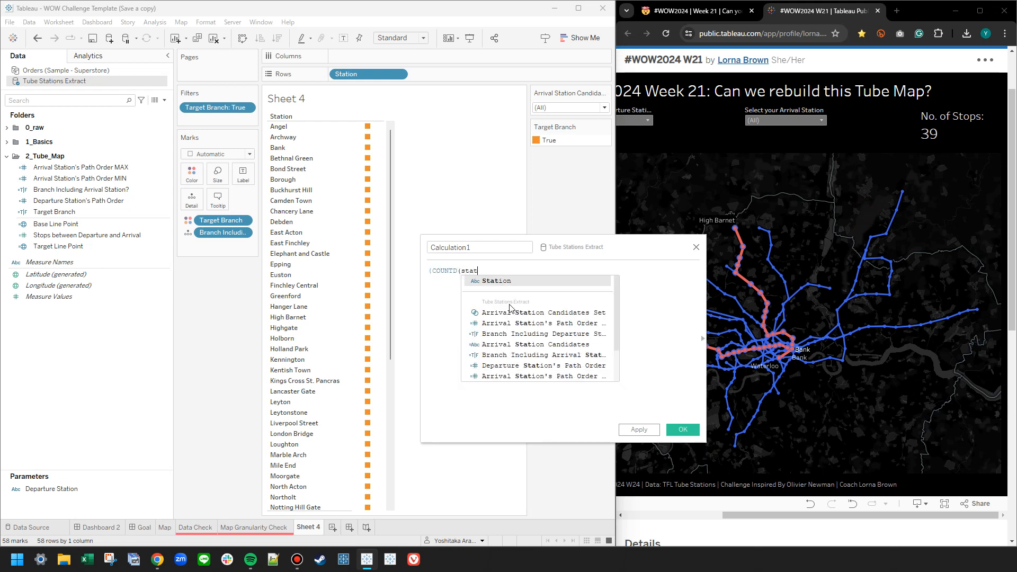
text()})
scroll(511, 305, up, 3)
click(483, 249)
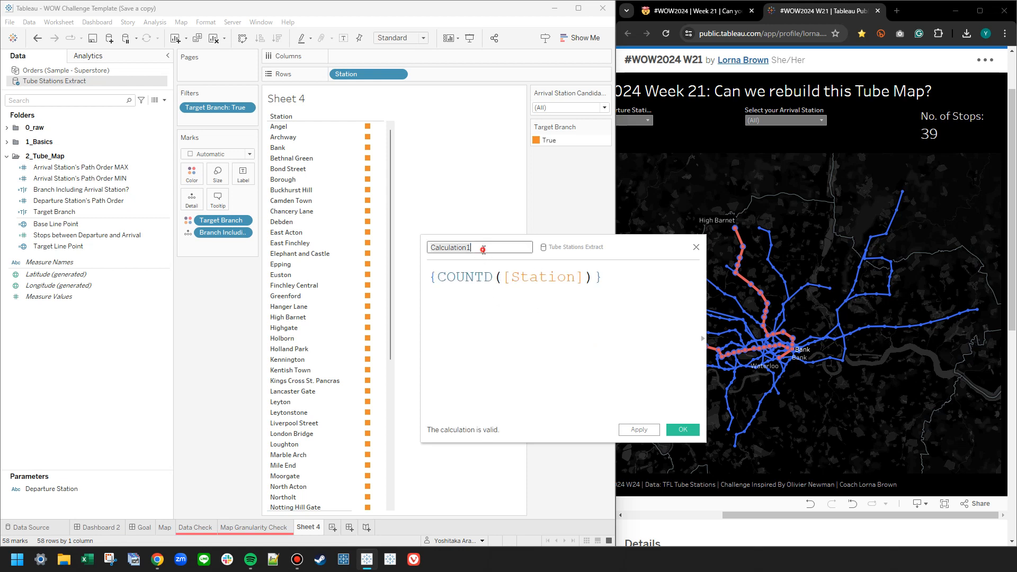
- Copy the station count formula and close the new calculation without saving it
click(545, 305)
key(ctrl+a)
key(ctrl+c)
click(695, 249)
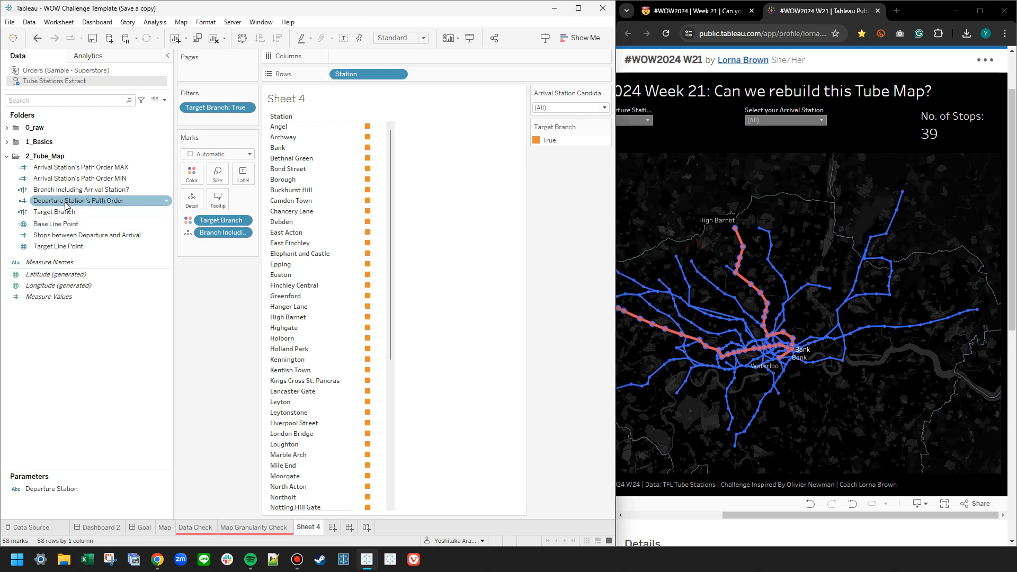
- In Stops between Departure and Arrival, comment out the ABS formula, use {COUNTD([Station])} instead, and check the Map sheet
right_click(57, 240)
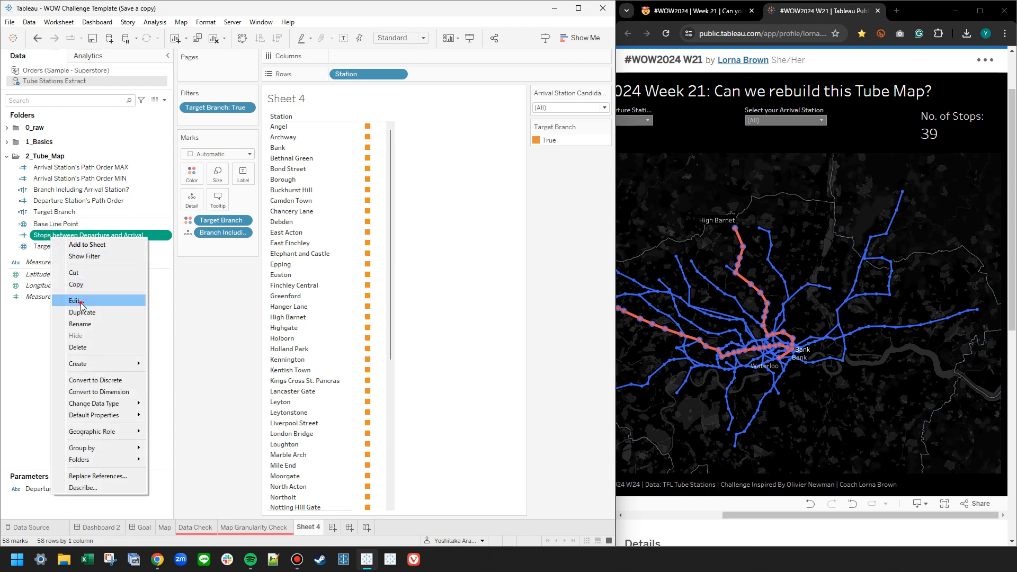
click(67, 300)
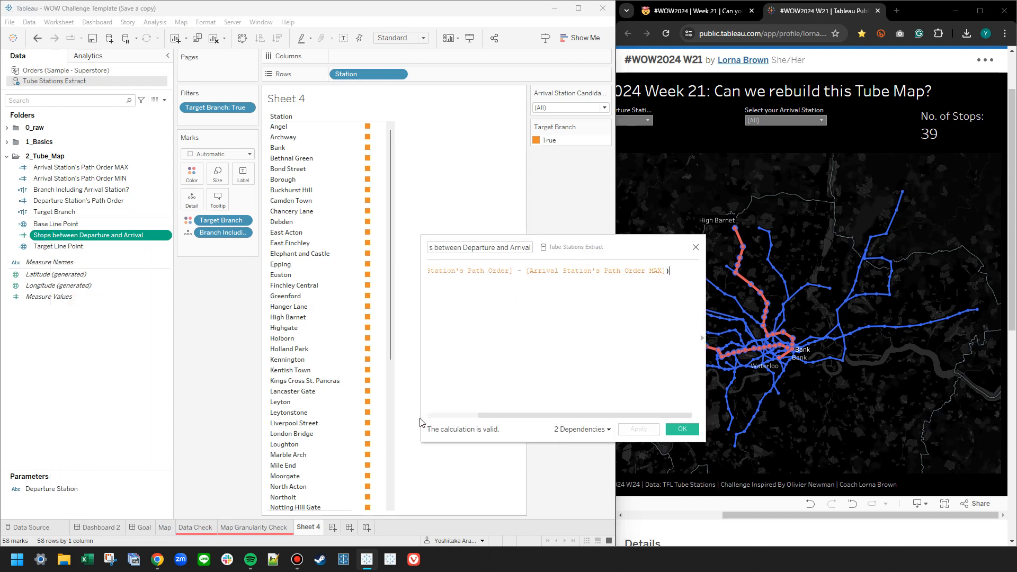
drag(423, 420, 316, 420)
click(379, 245)
key(ctrl+a)
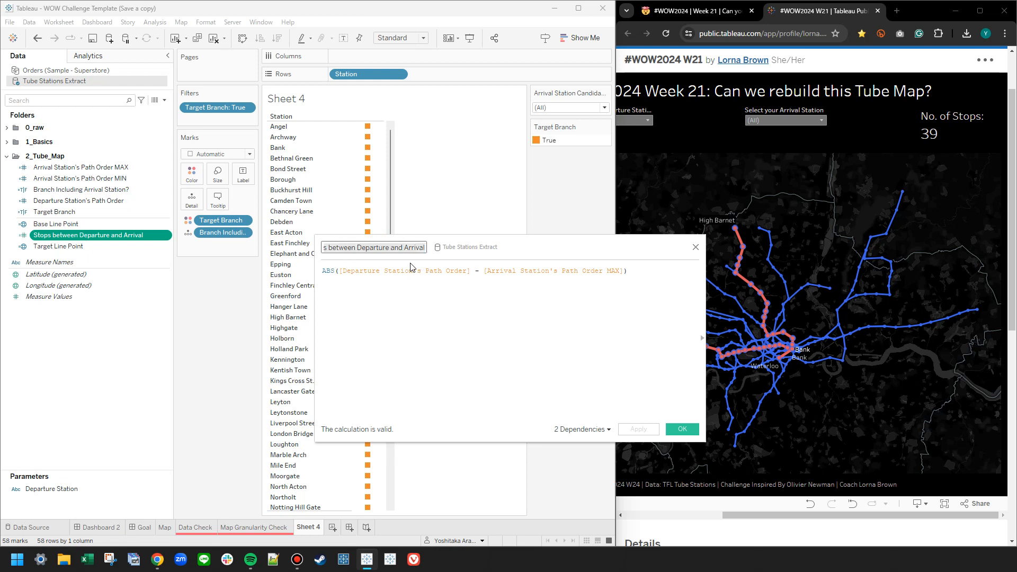
click(455, 272)
ctrl+scroll(467, 318, up, 3)
text(//)
key(End)
key(Return)
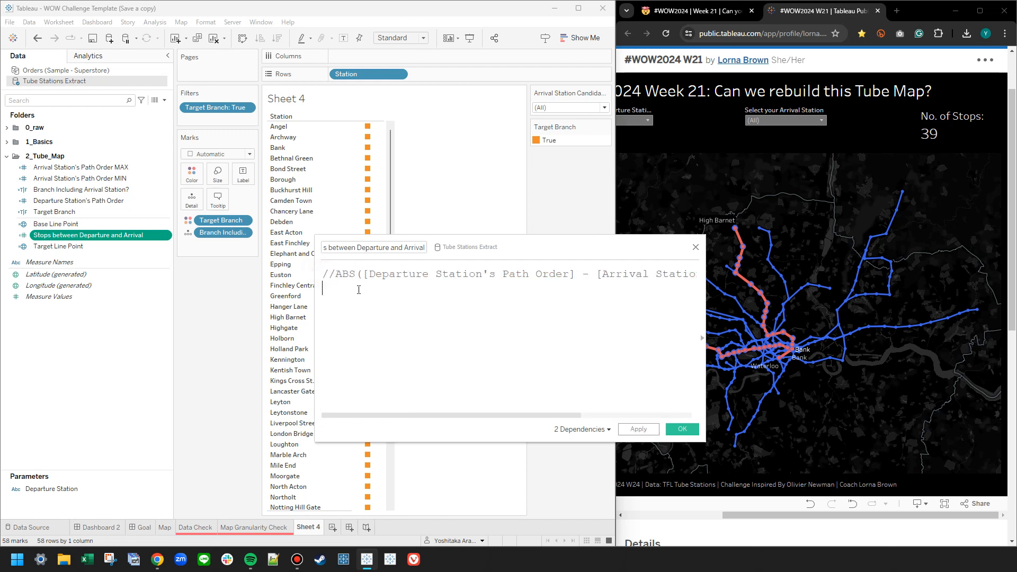
key(ctrl+v)
click(682, 429)
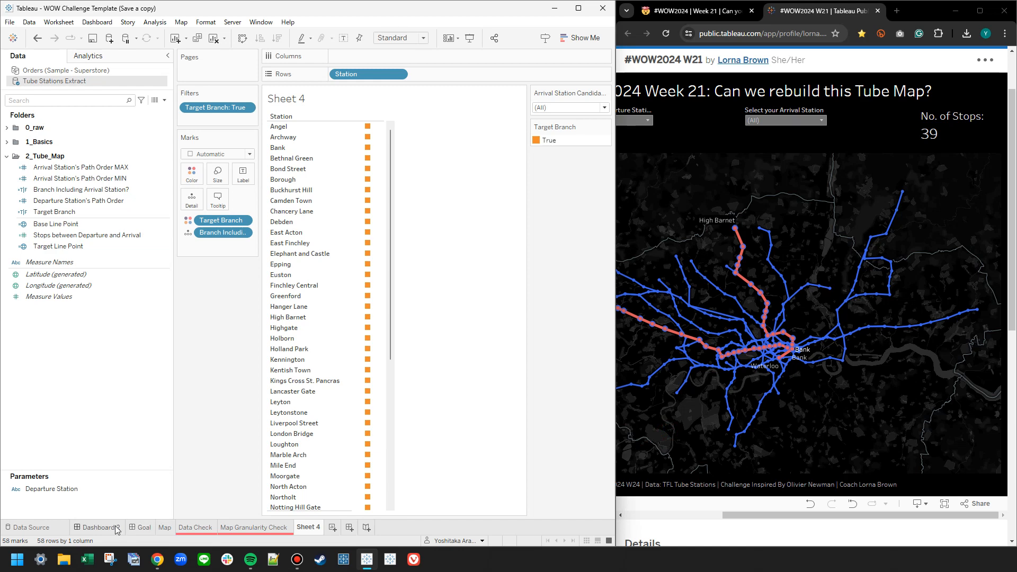
click(98, 527)
click(165, 528)
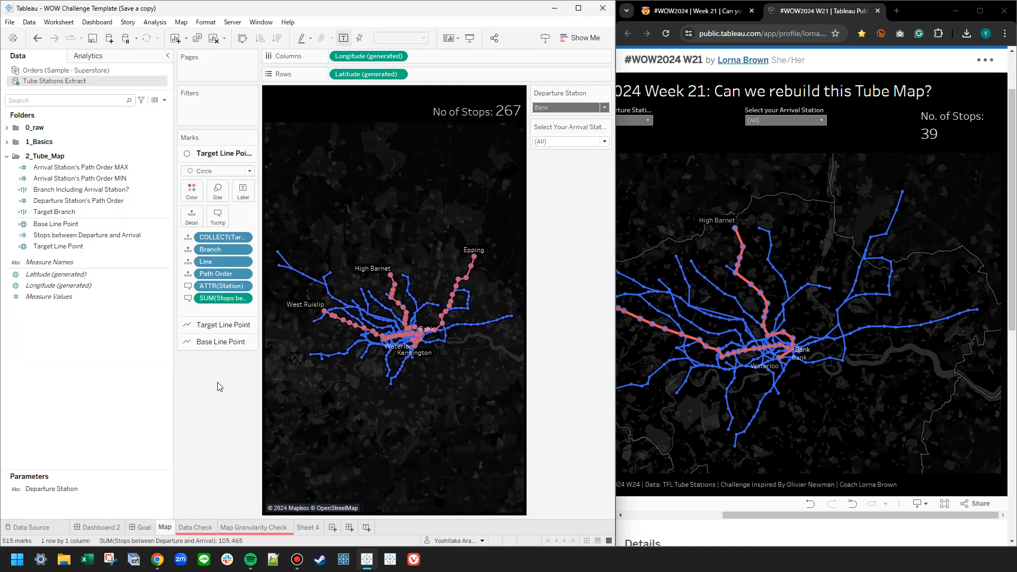
- Change the Stops between Departure and Arrival count to {COUNTD(IF [Target Branch] THEN [Station] END)}
right_click(60, 235)
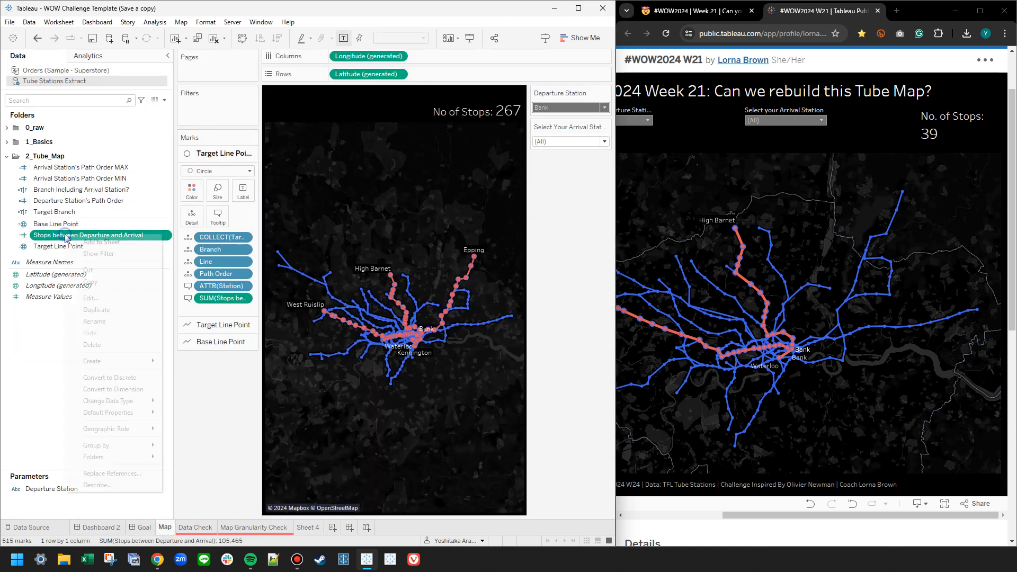
click(90, 298)
scroll(383, 327, up, 3)
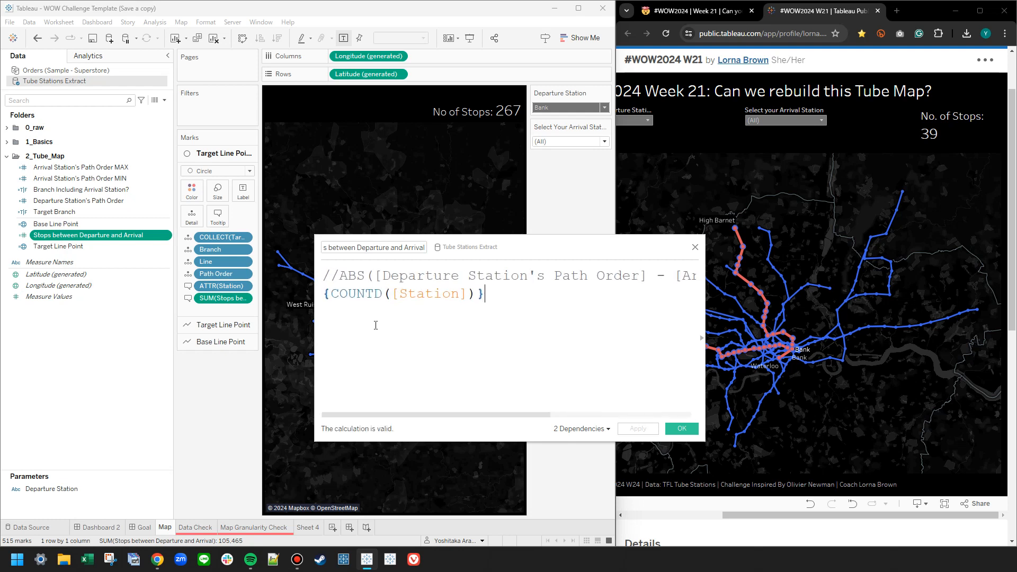
click(391, 293)
text(IF)
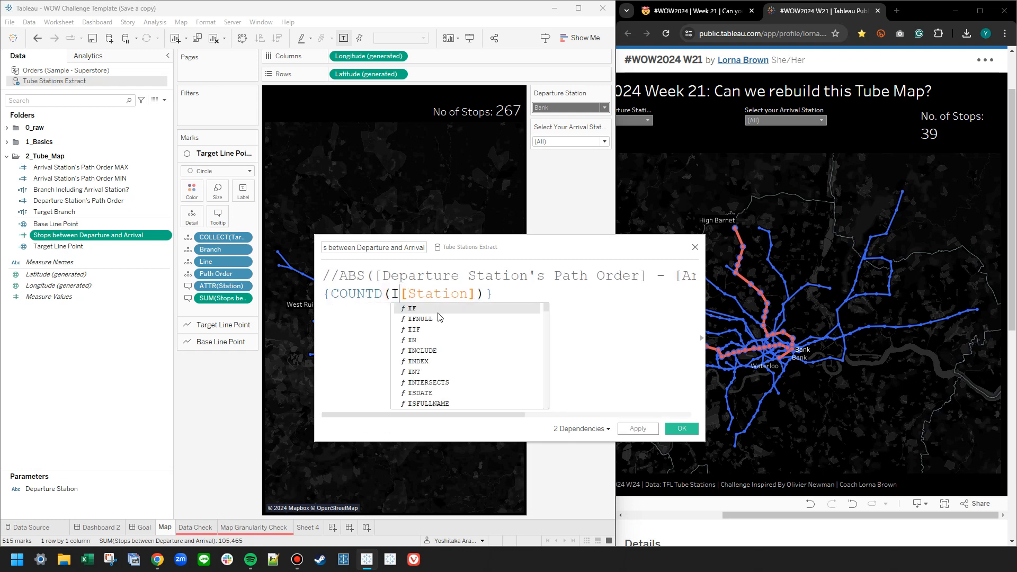
drag(54, 212, 420, 293)
text(THEN)
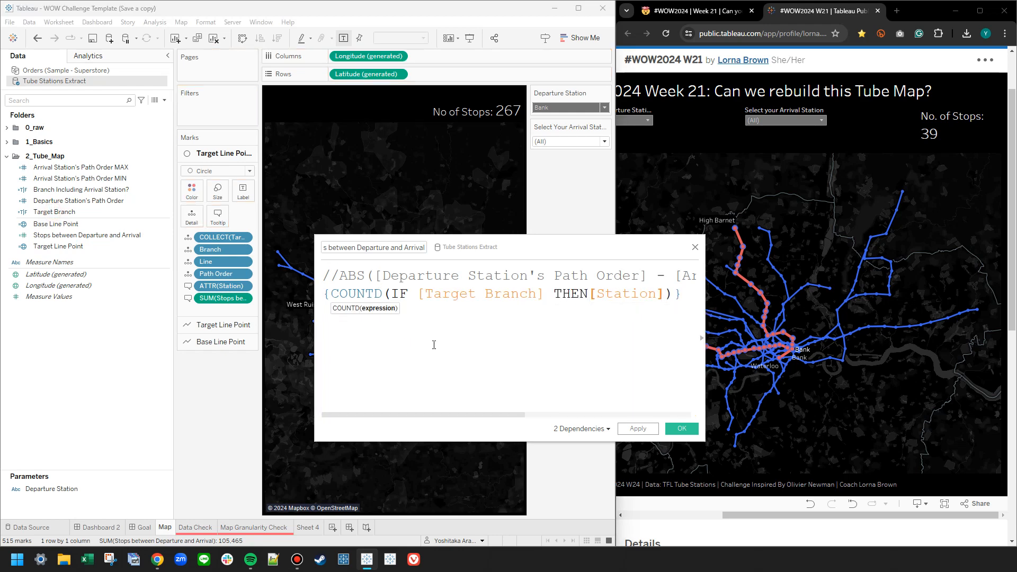
key(Right)
key(Right)
key(Right)
key(Right)
text(END)
click(612, 385)
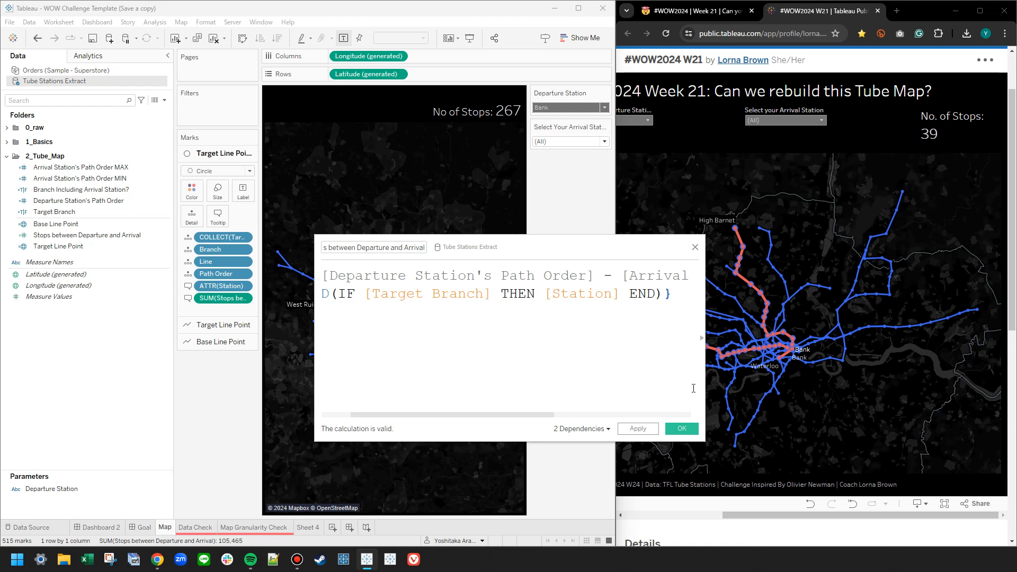
- Widen the calculation editor to show the whole count formula, then apply it and close the editor
drag(708, 403, 866, 404)
drag(799, 415, 685, 415)
click(786, 430)
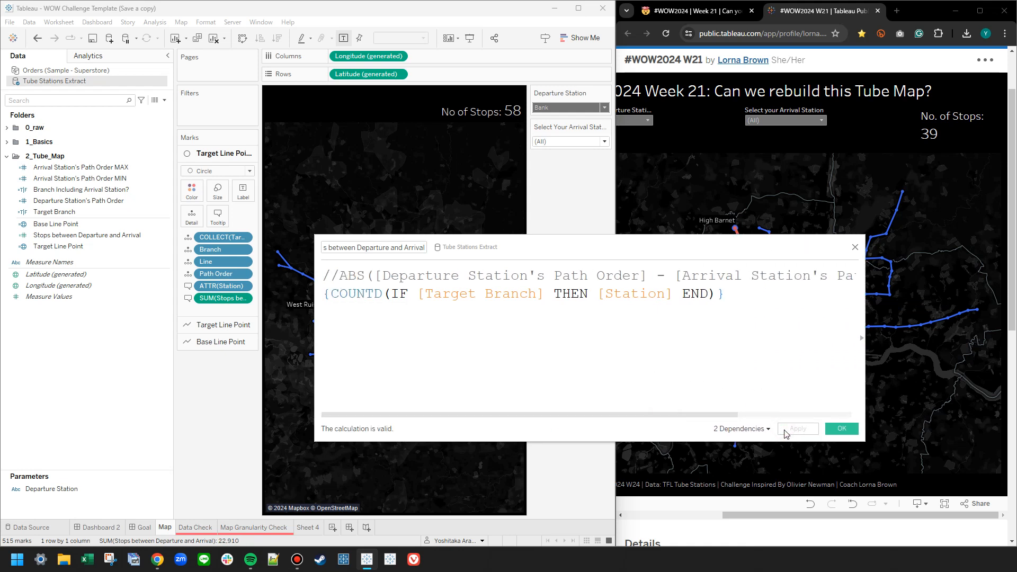
click(842, 429)
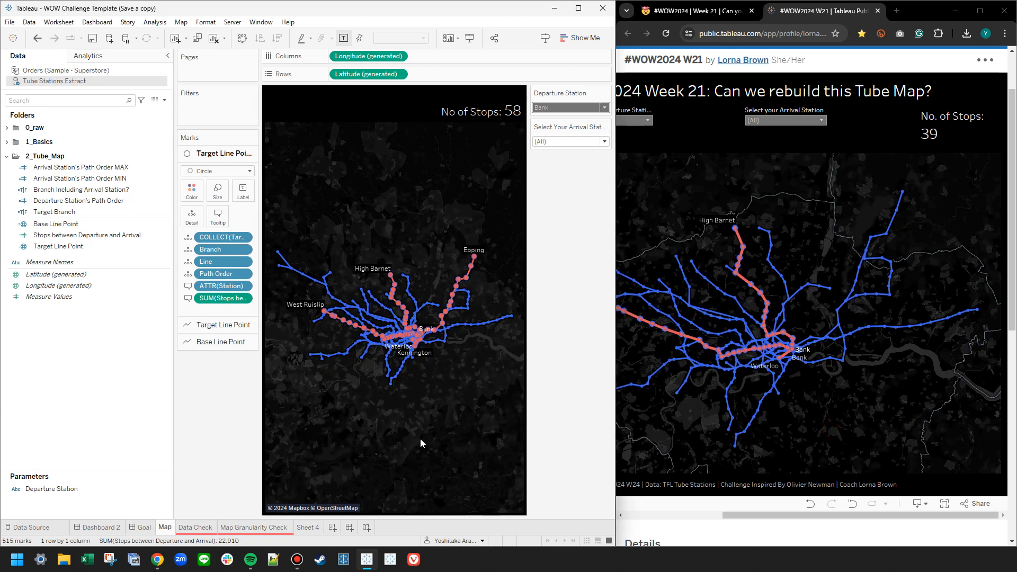
- Show Dashboard 2 with its side pane collapsed and reload the reference dashboard in the browser for comparison
click(101, 528)
click(306, 104)
click(299, 104)
click(774, 150)
key(F5)
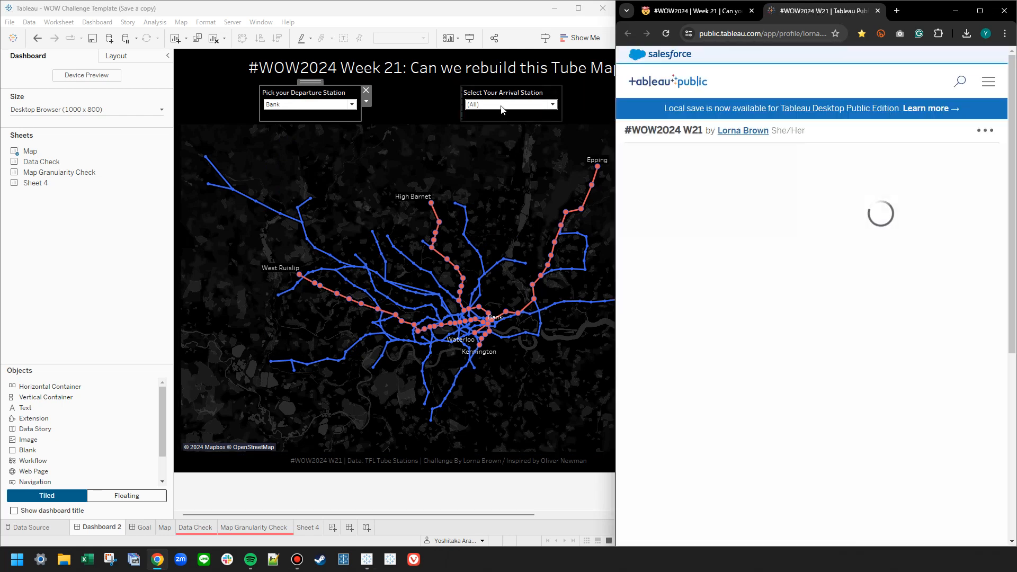
click(168, 56)
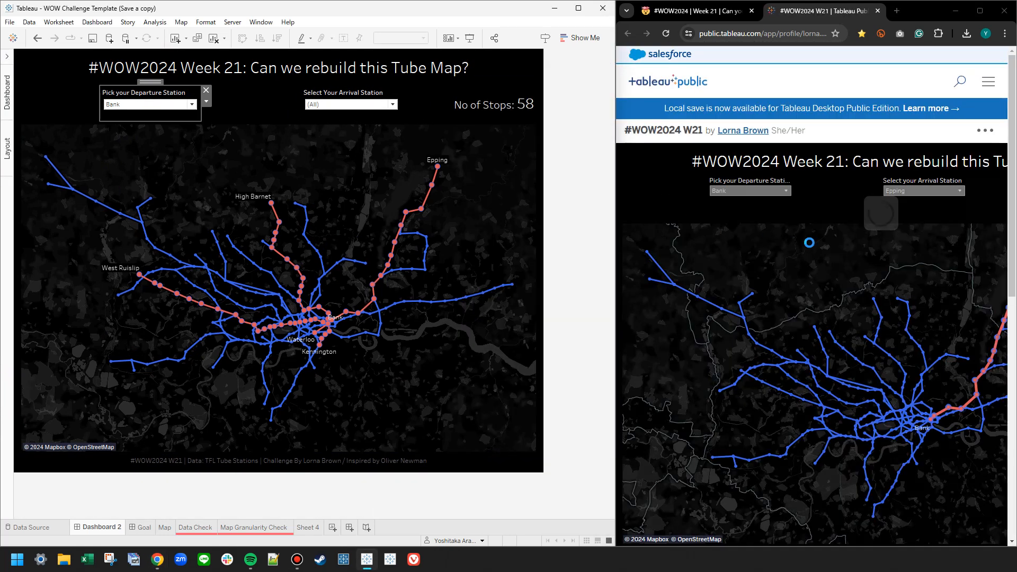
- Set the arrival station on Dashboard 2 to Epping and compare its number of stops with the reference dashboard
click(364, 104)
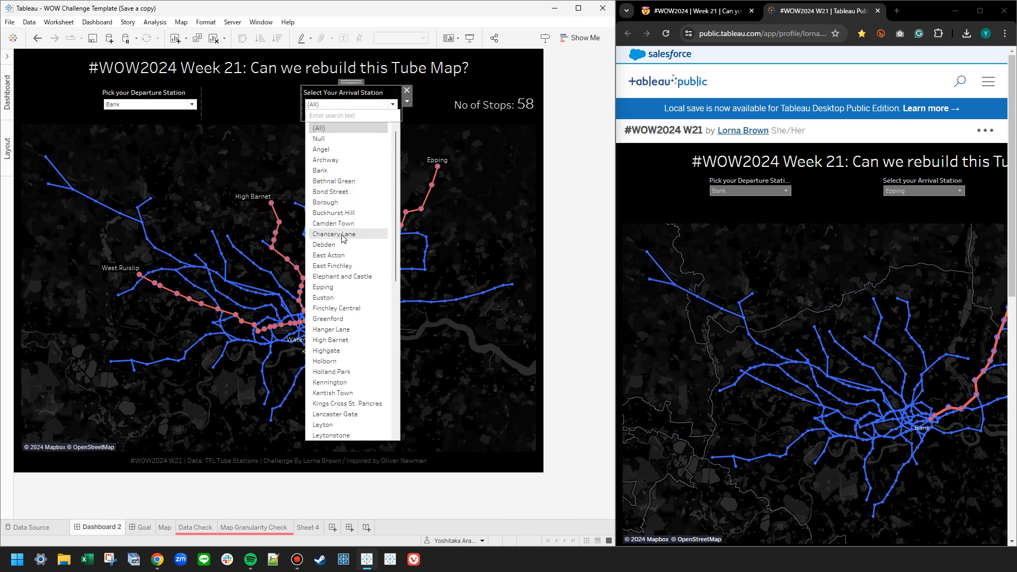
click(334, 286)
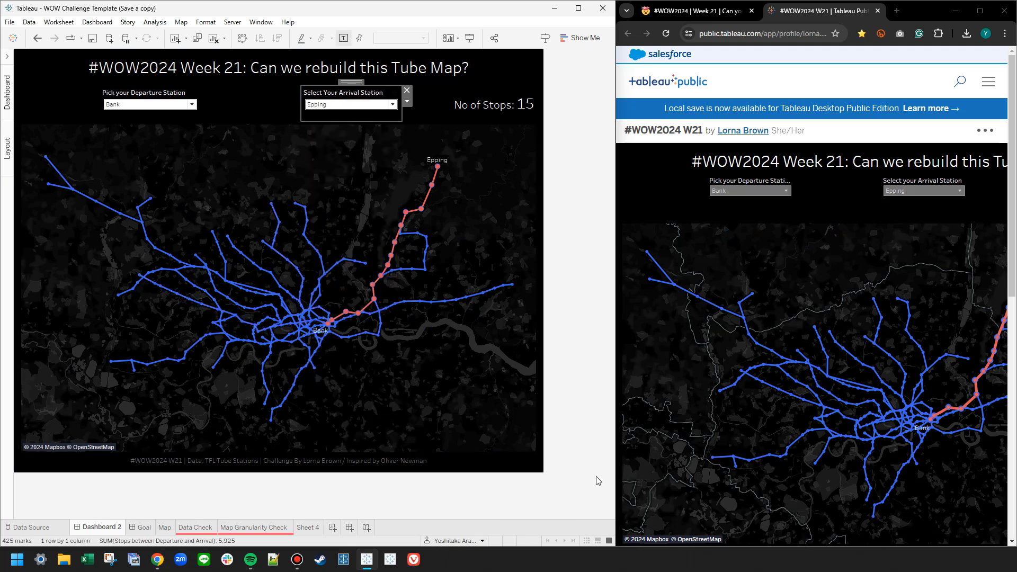
scroll(829, 374, down, 1)
drag(816, 515, 990, 519)
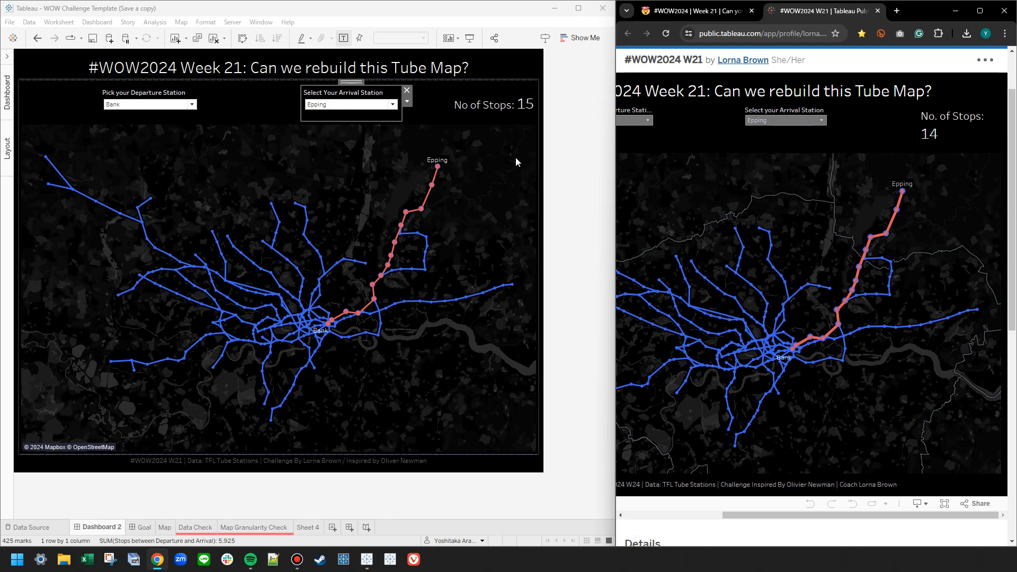
click(560, 161)
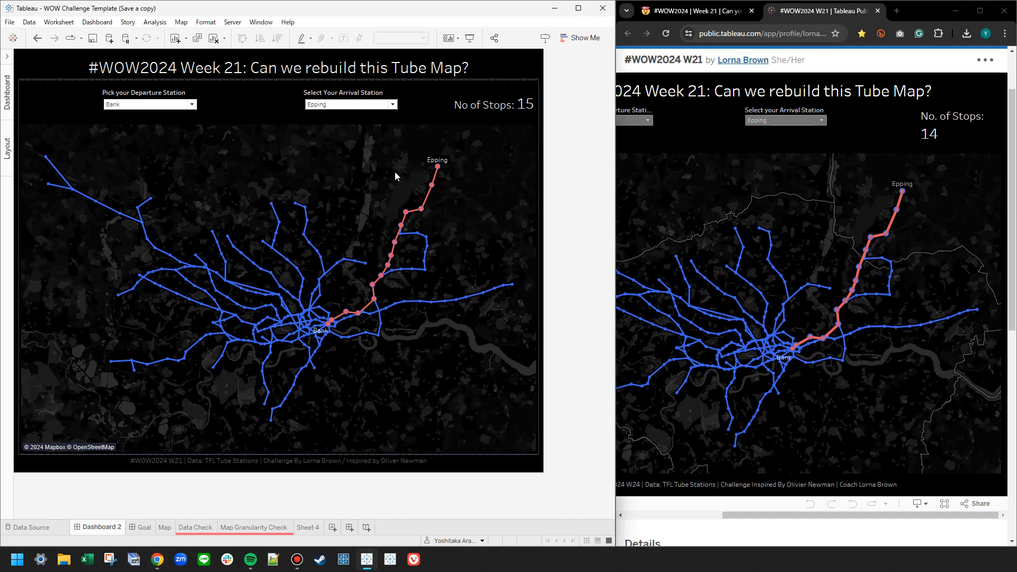
click(383, 191)
- Examine the list of target branch stations in Sheet 4, including the departure station Bank
click(308, 528)
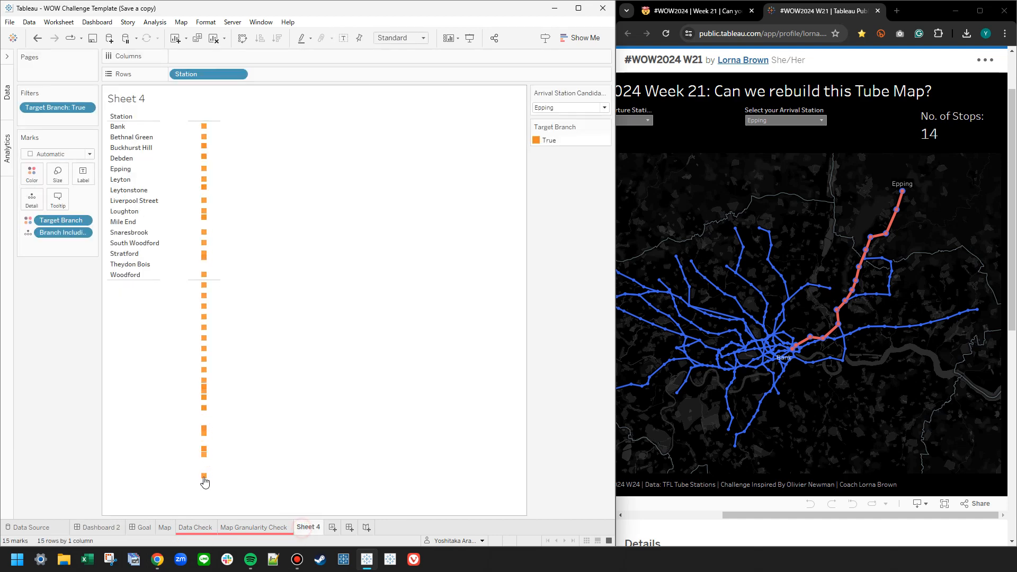
click(124, 124)
click(124, 124)
- Subtract 1 from the station count in the Stops between Departure and Arrival calculation and apply it
click(8, 58)
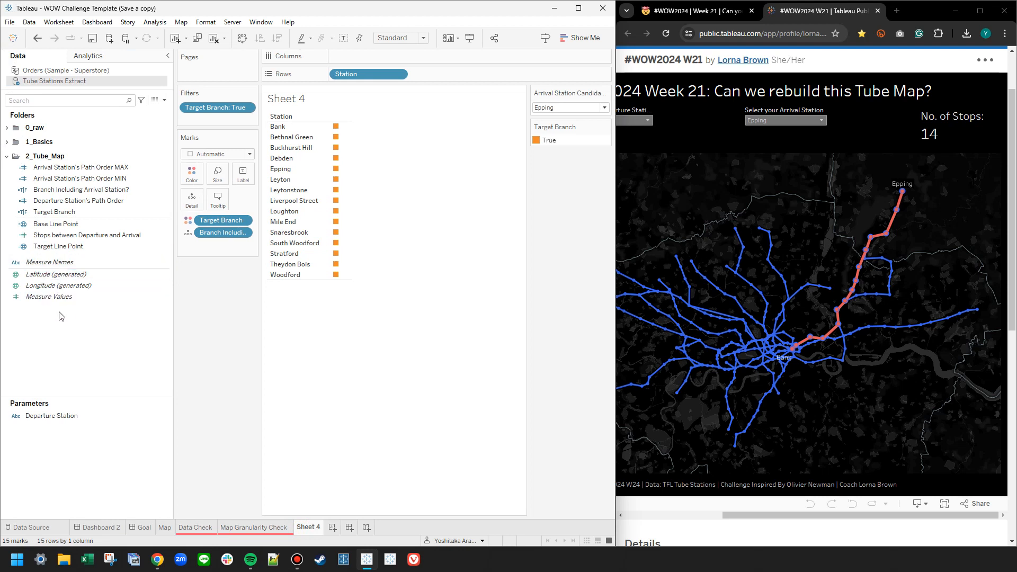
click(55, 234)
right_click(47, 234)
click(79, 295)
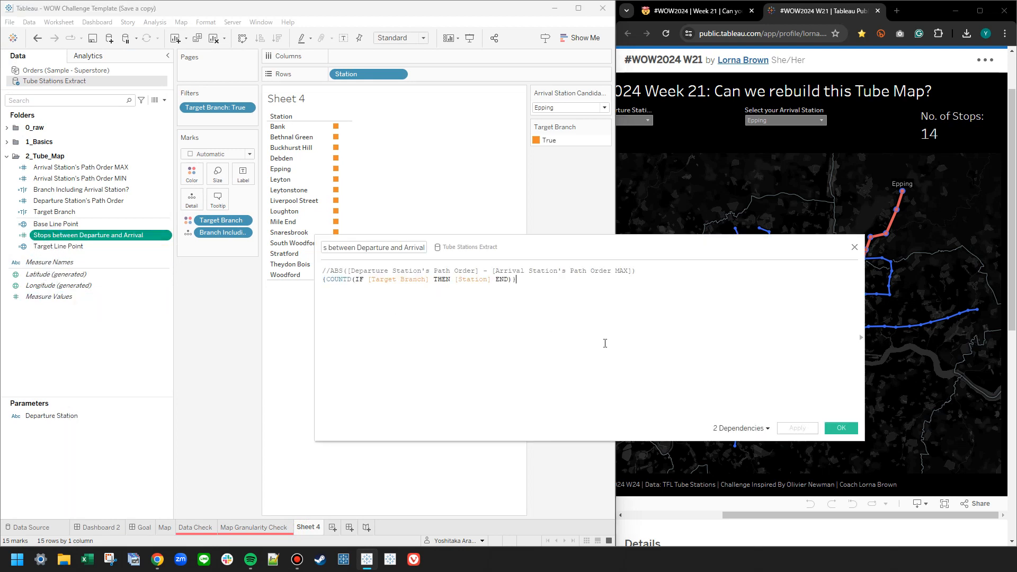
scroll(632, 328, up, 3)
text(- 1)
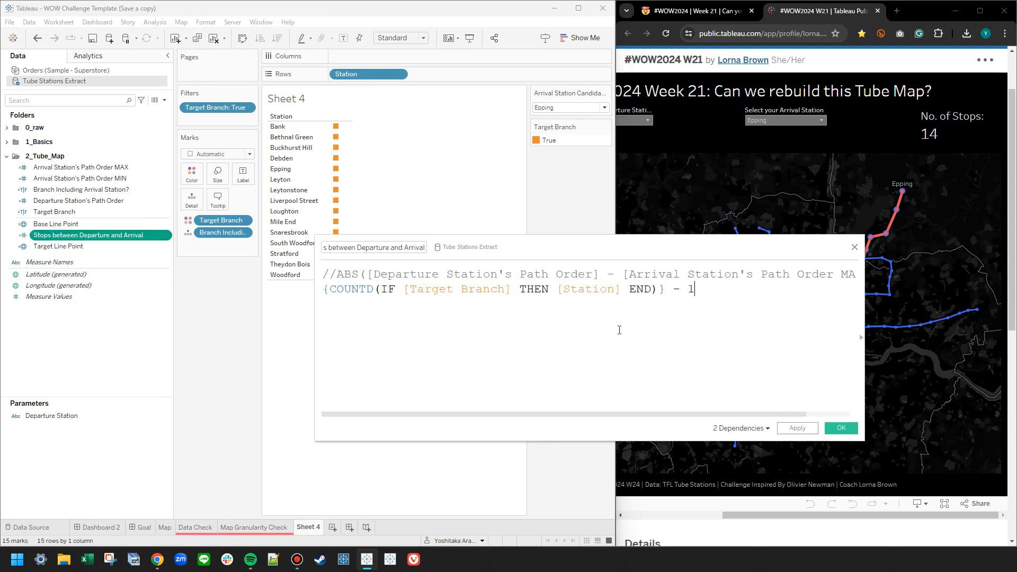
click(799, 429)
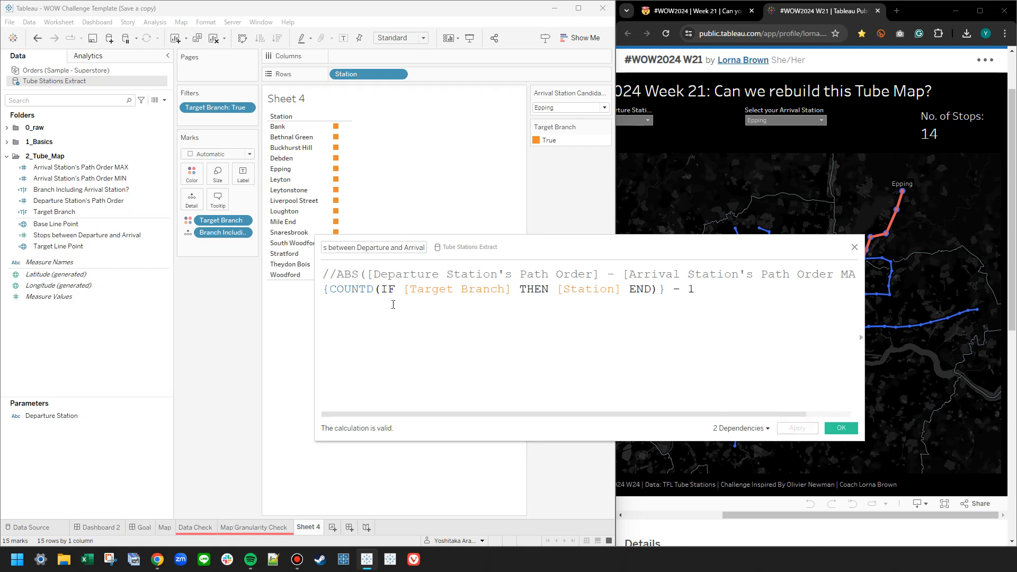
- Delete the commented-out ABS line from the Stops between Departure and Arrival formula and save the calculation
drag(325, 278, 326, 286)
key(Delete)
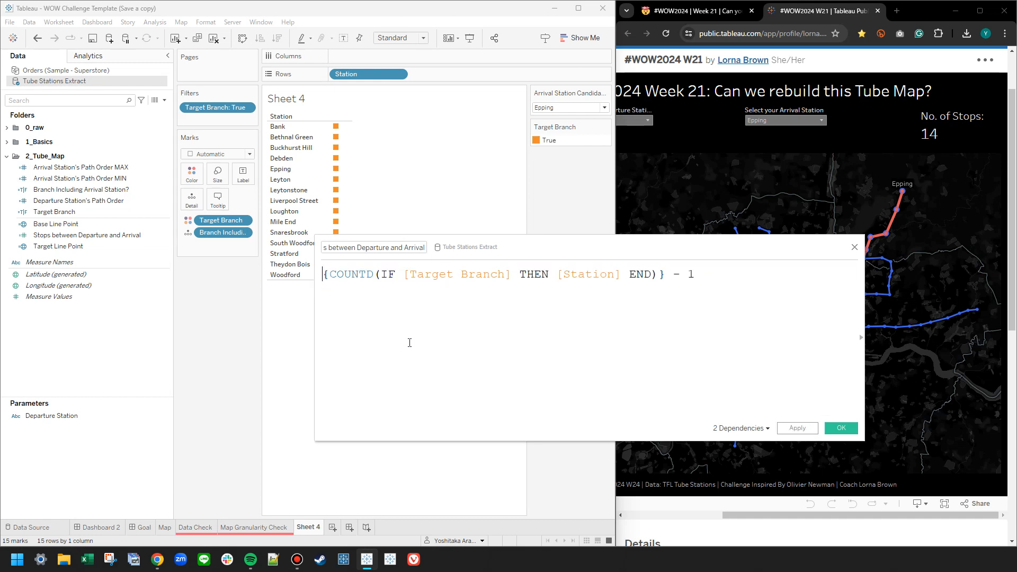
click(798, 428)
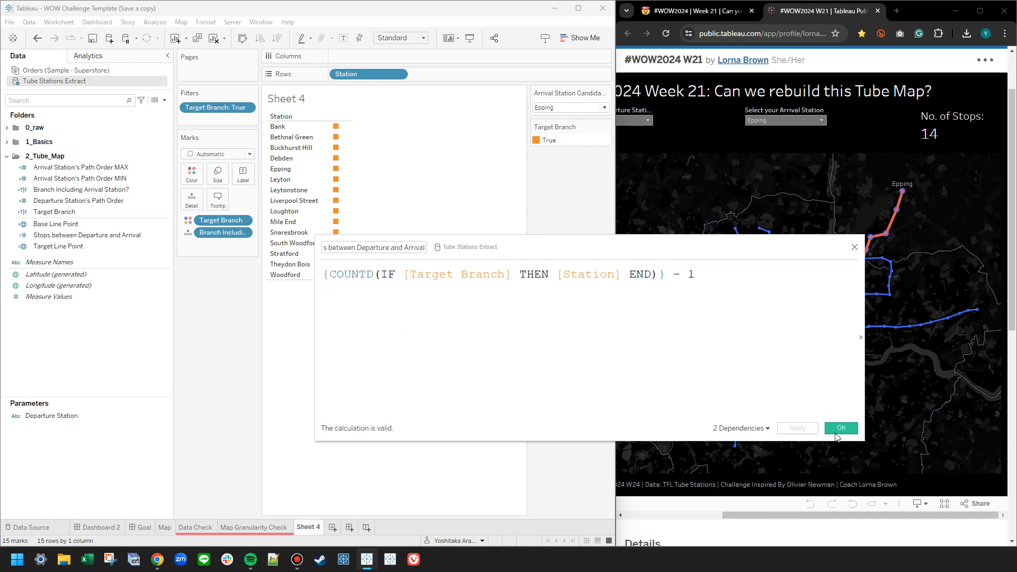
click(836, 436)
- Compare the stop counts of Dashboard 2 and the reference with Angel as arrival station, then undo that change in the workbook
click(100, 528)
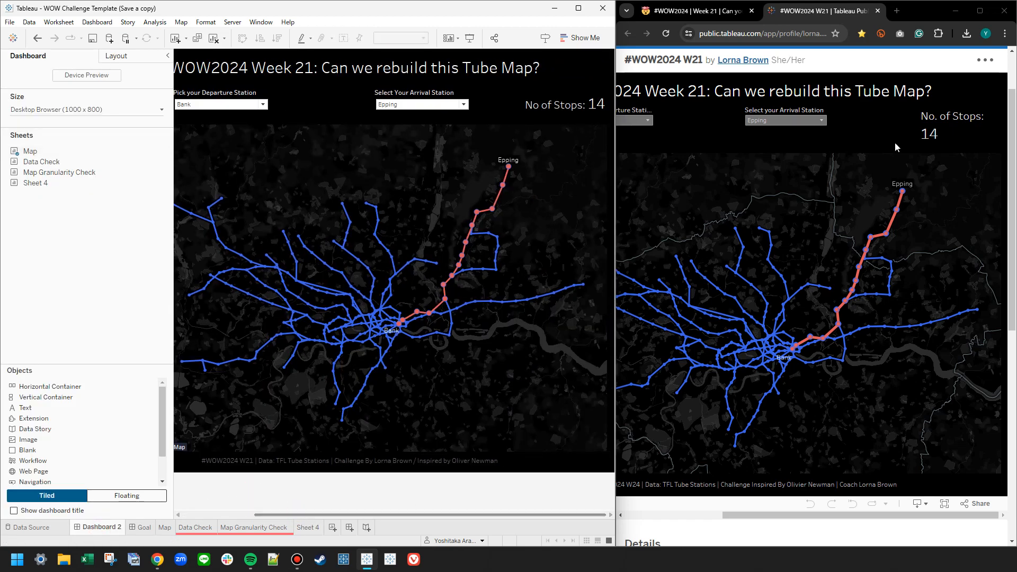
click(785, 121)
click(784, 165)
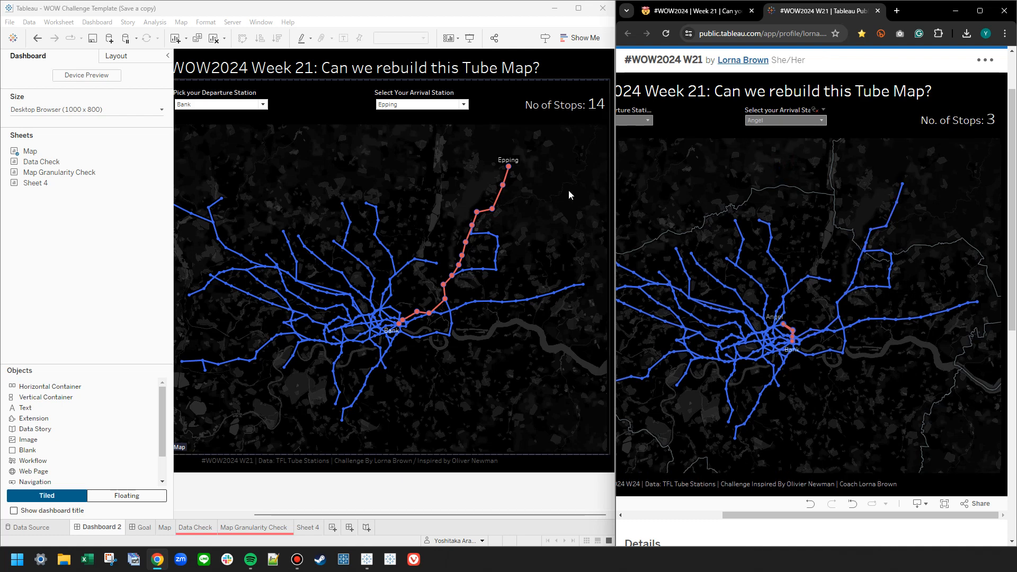
click(440, 105)
click(410, 149)
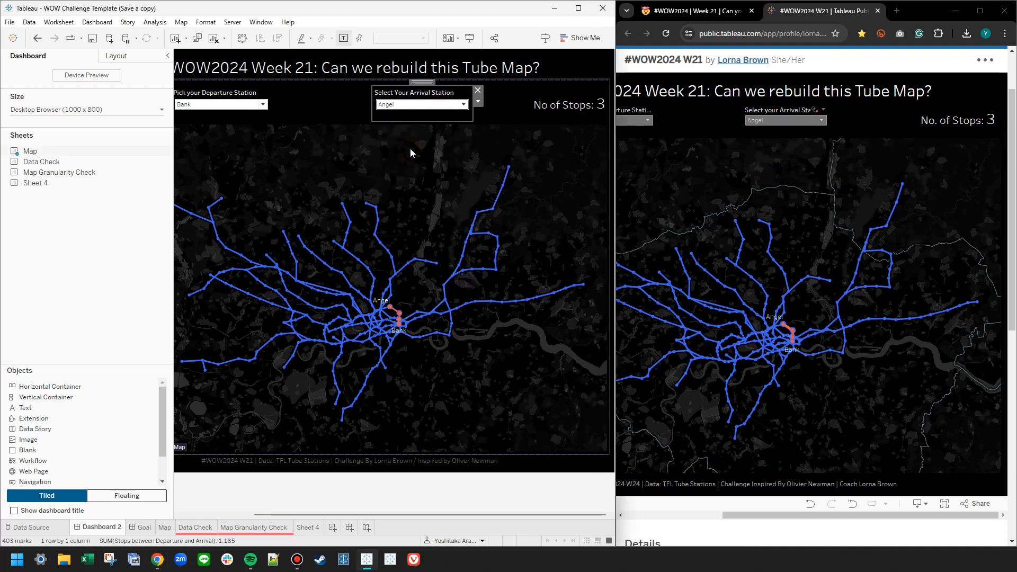
click(443, 484)
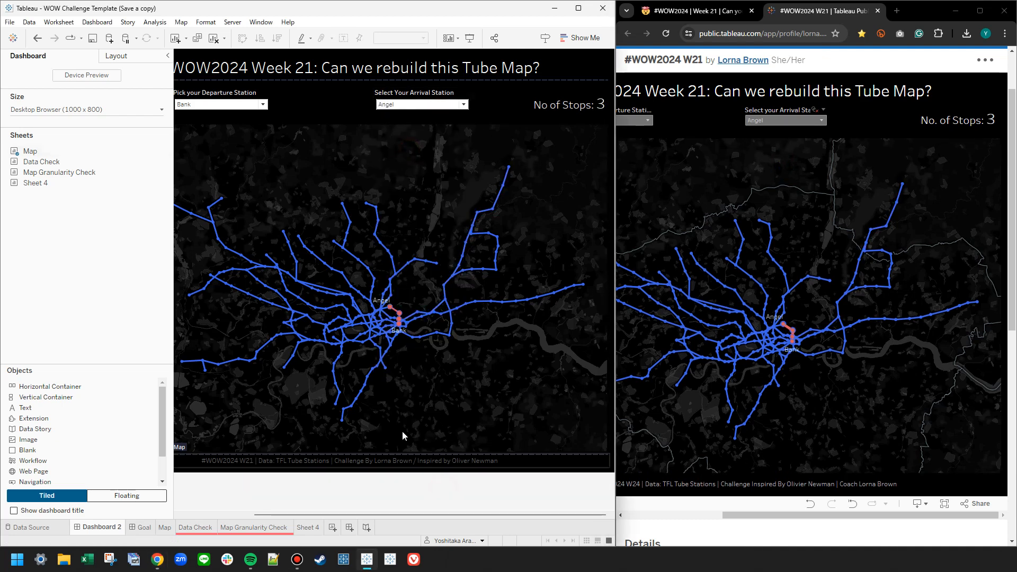
click(38, 38)
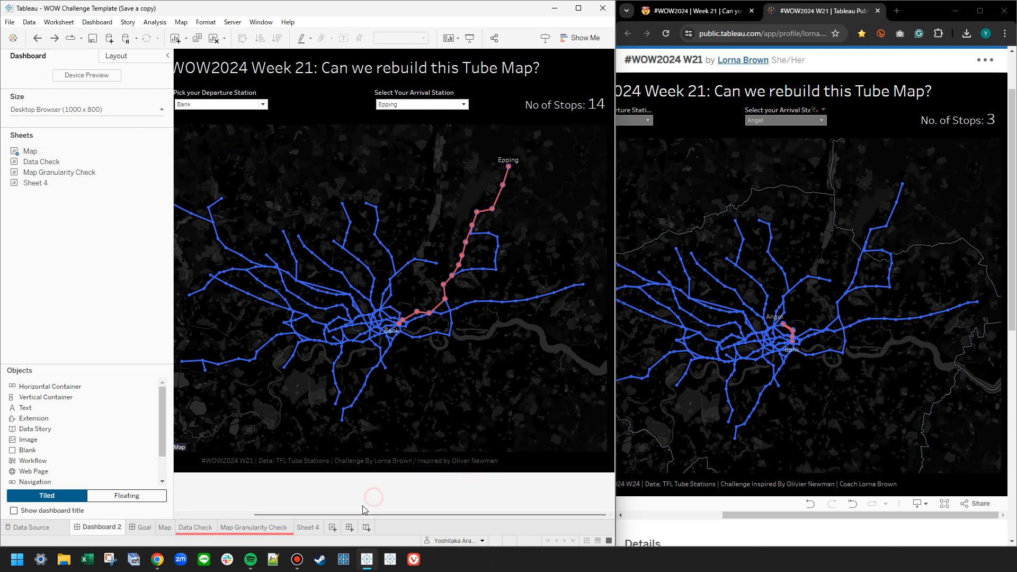
- Delete the Sheet 4 worksheet from the workbook
right_click(320, 527)
click(339, 406)
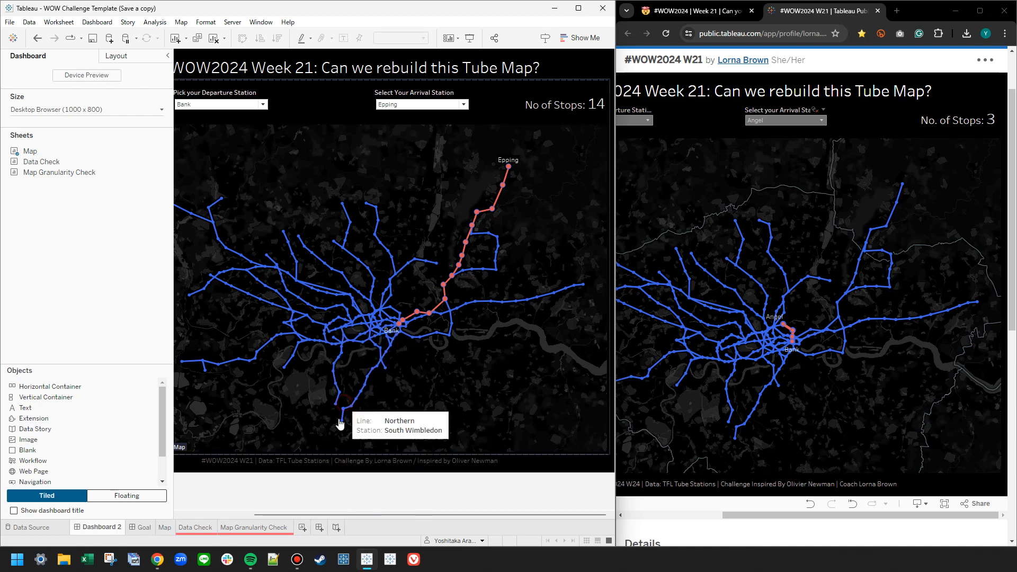
drag(281, 514, 229, 501)
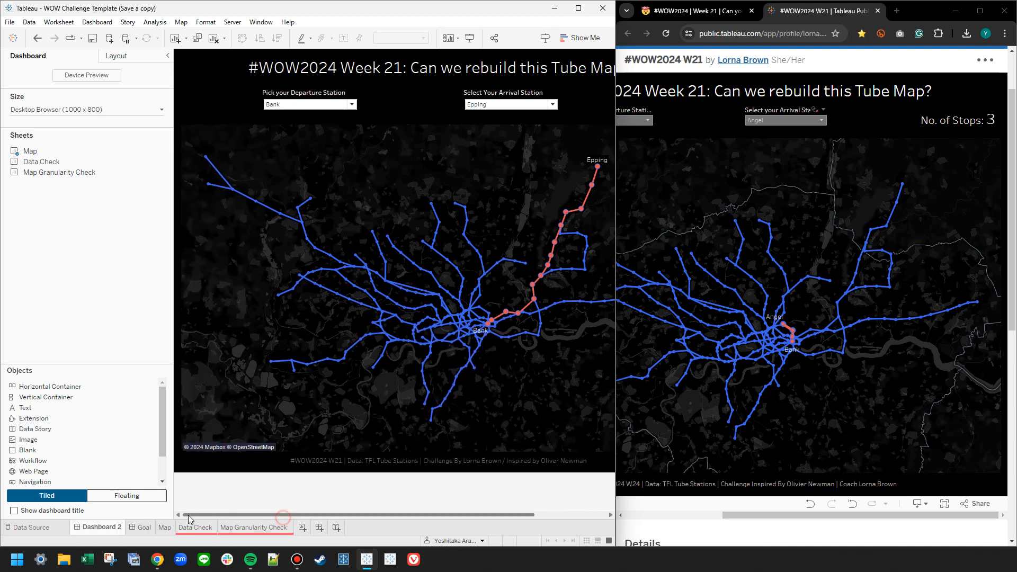
- Check the finished dashboard against the station count and tooltip requirements on the Workout Wednesday challenge page
click(701, 15)
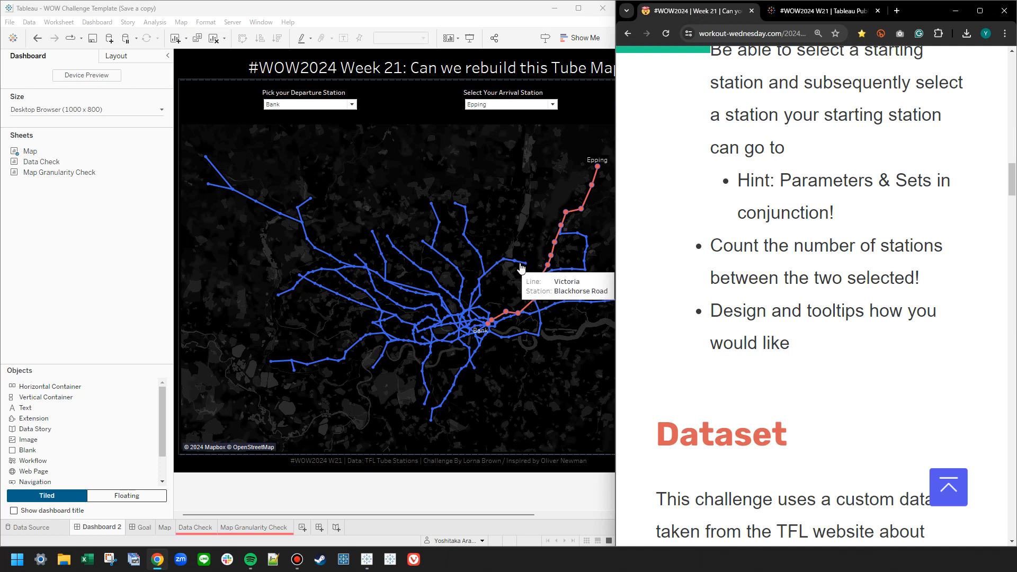
mouse_move(599, 166)
click(485, 490)
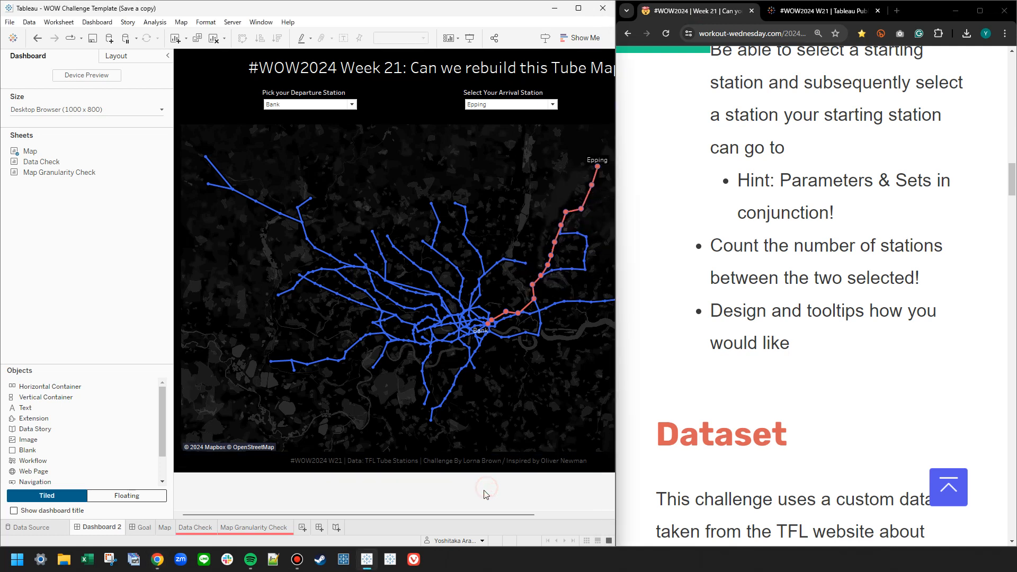
drag(757, 571, 774, 188)
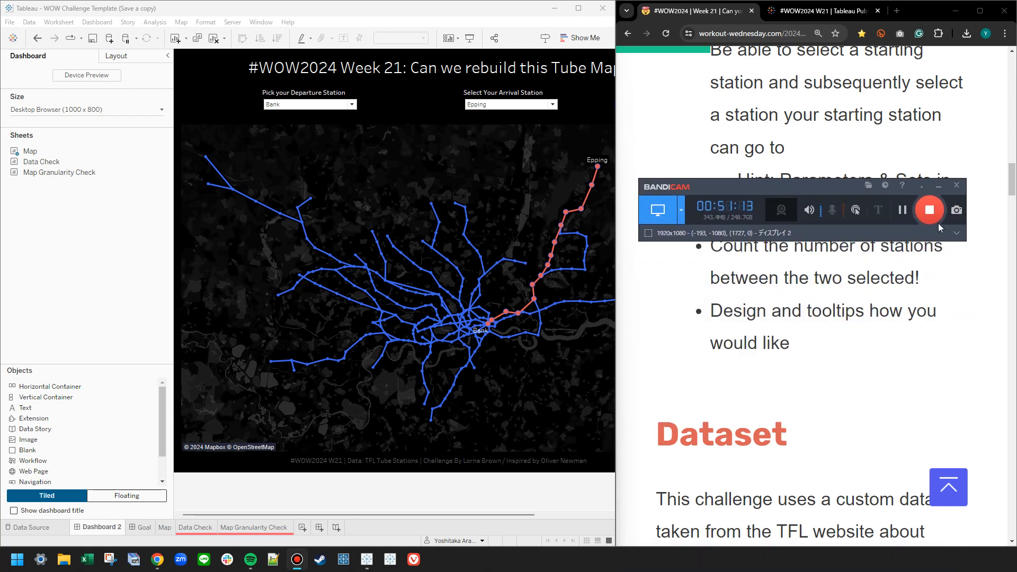